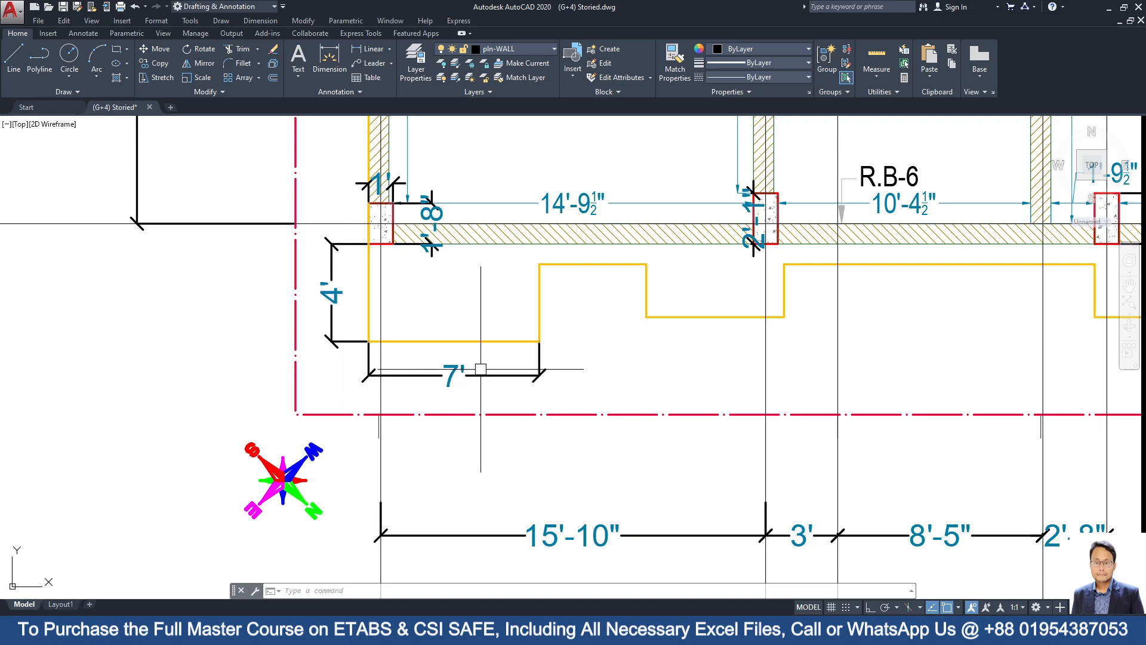
Switch to ETABS and replicate the grid 1 beam between grids A and B with dx 0 and dy -4 ft.
{"action": "left_click", "coordinate": [1104, 7]}
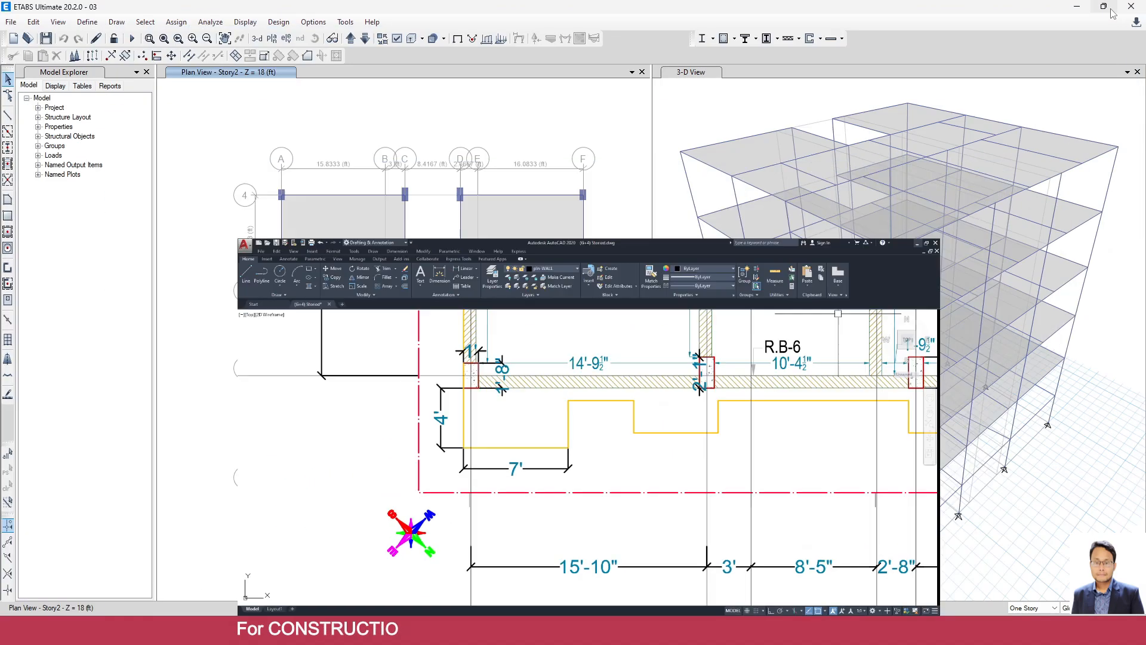
{"action": "middle_click_drag", "start_coordinate": [382, 414], "coordinate": [387, 380]}
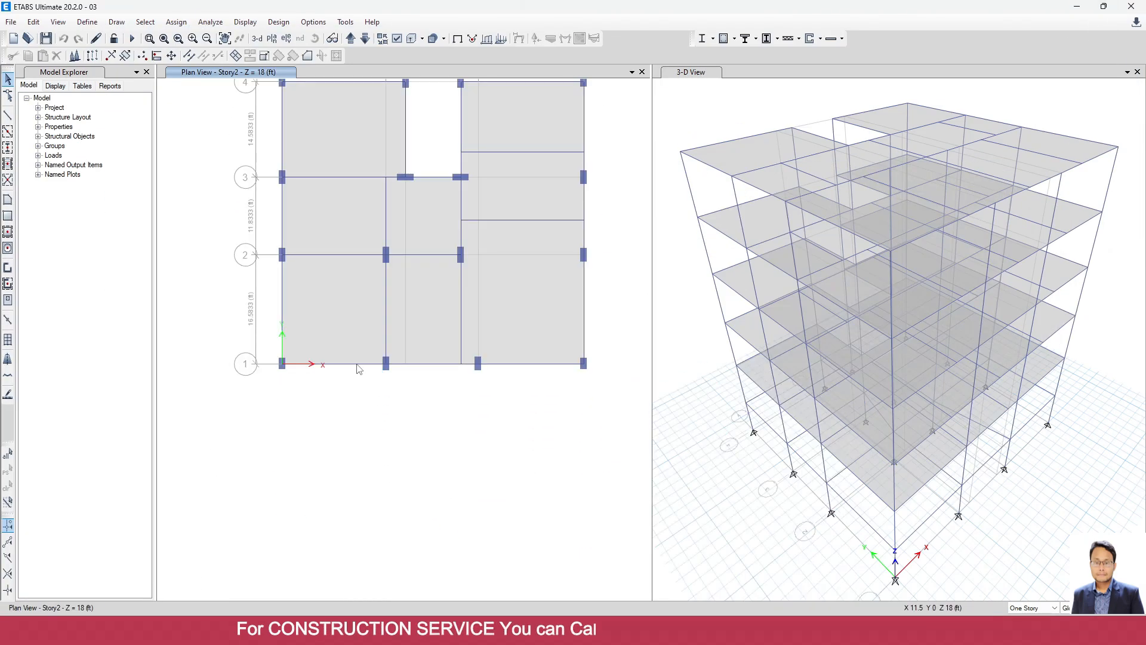
{"action": "left_click", "coordinate": [357, 364]}
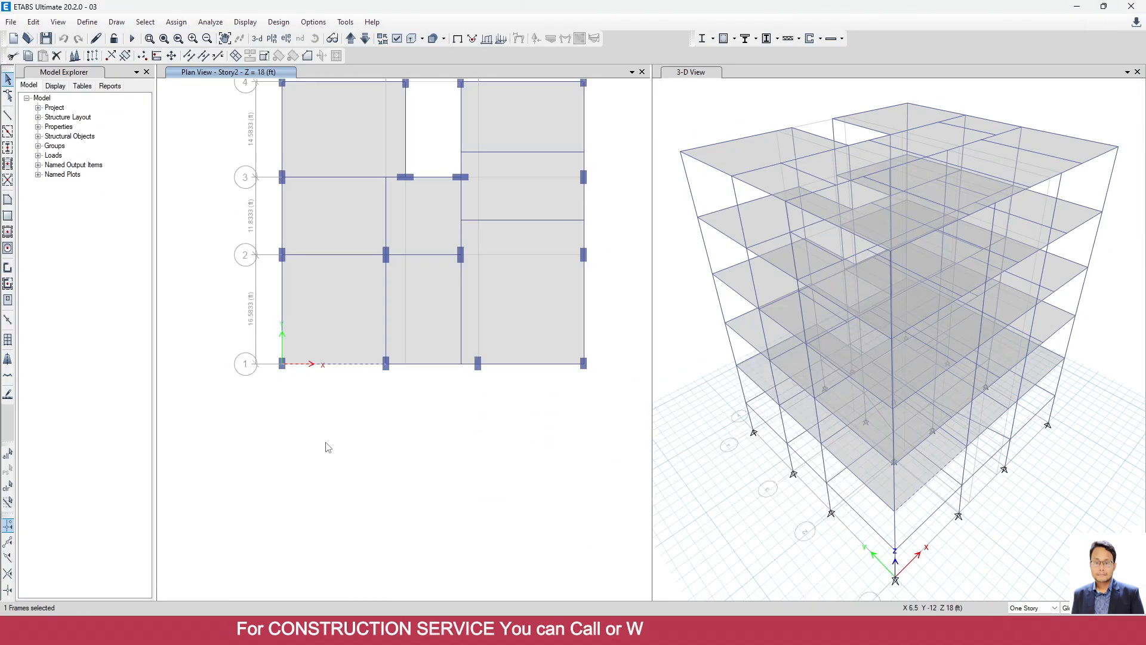
{"action": "left_click", "coordinate": [93, 57]}
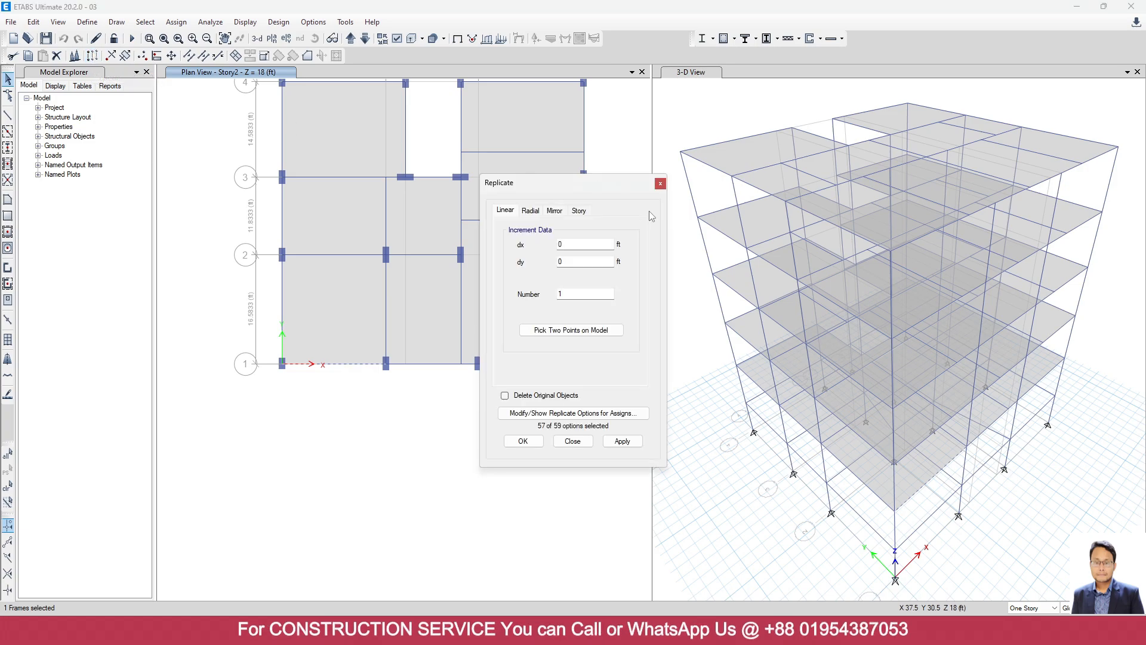
{"action": "double_click", "coordinate": [596, 262]}
{"action": "left_click", "coordinate": [637, 439]}
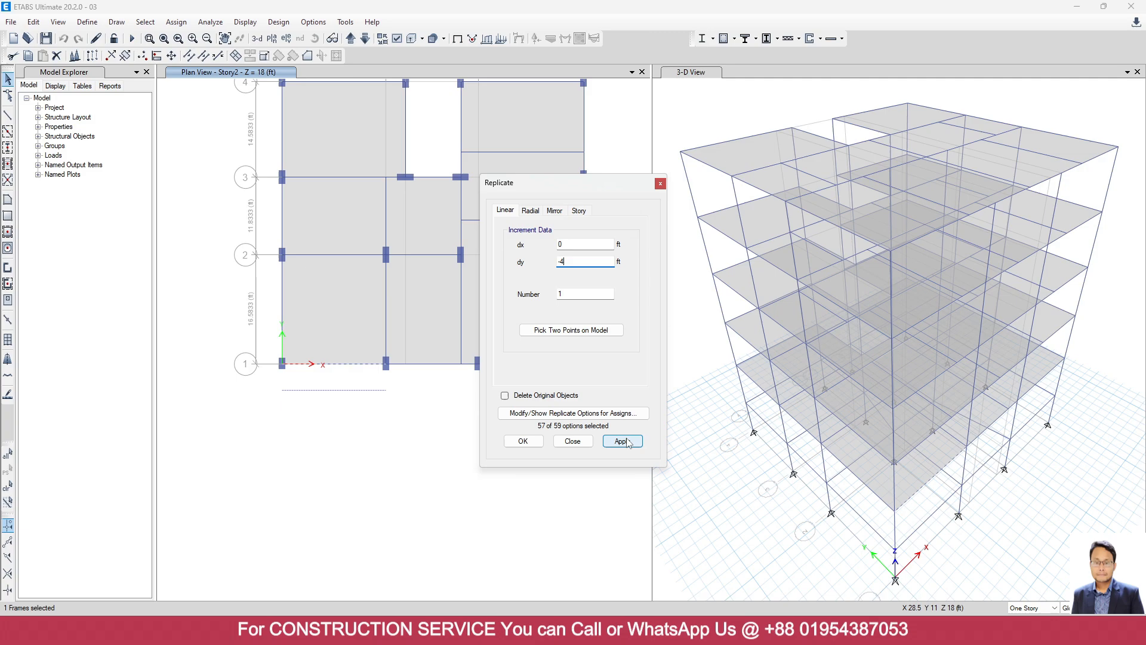
Set the section property of the replicated beam below grid 1 to None.
{"action": "left_click", "coordinate": [361, 392]}
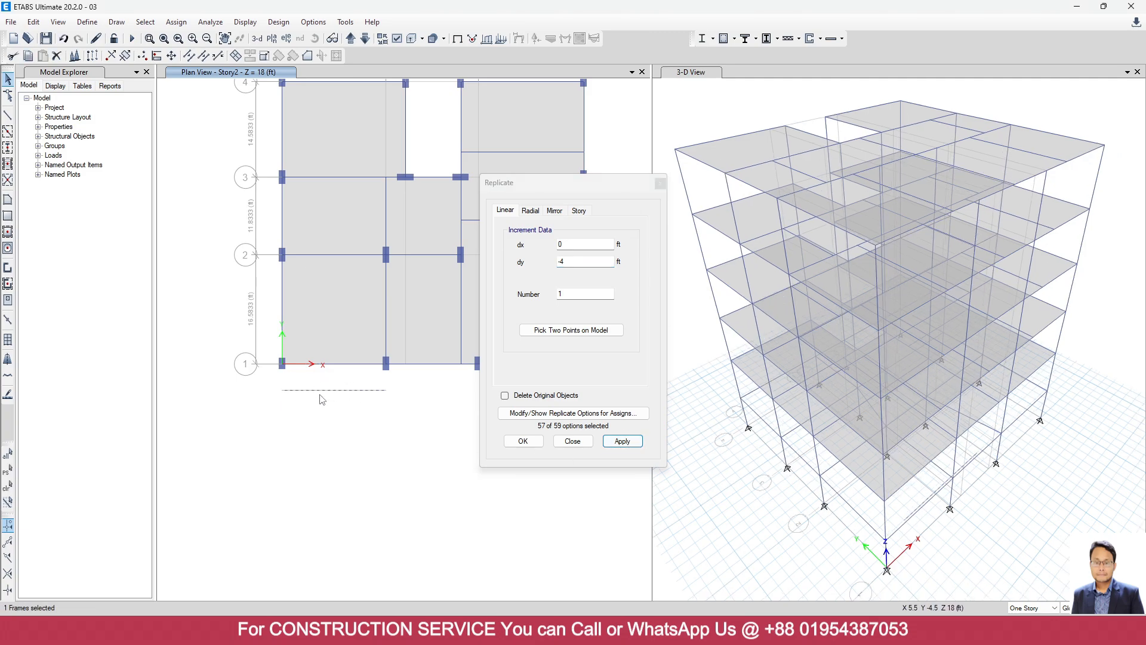
{"action": "scroll", "coordinate": [321, 399], "scroll_direction": "up", "scroll_amount": 2}
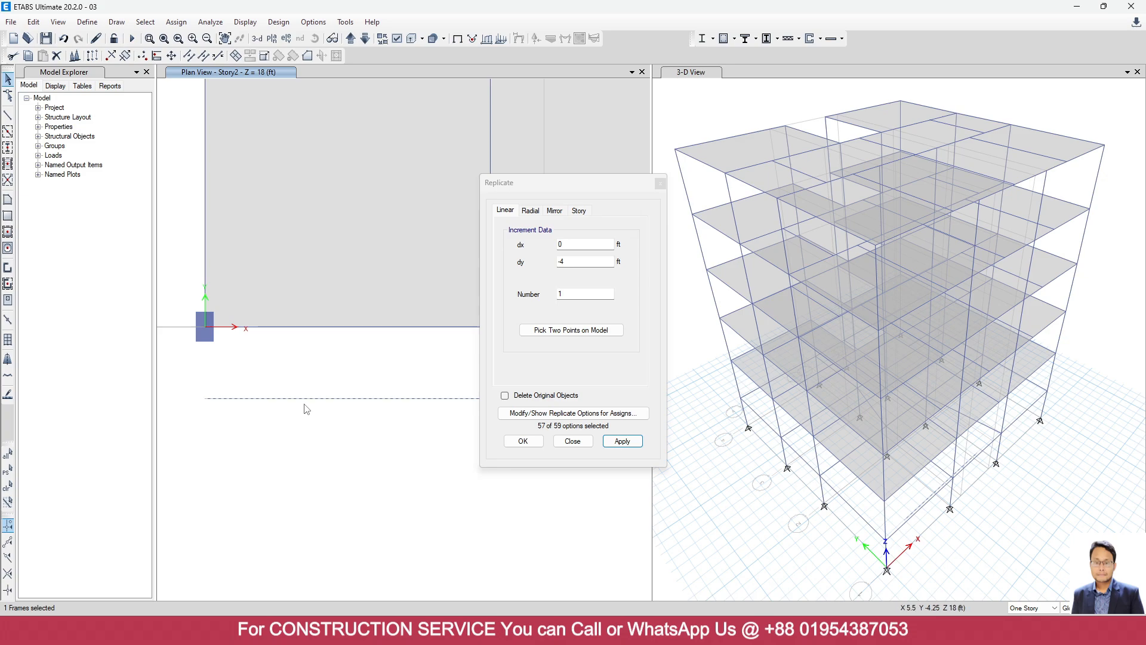
{"action": "scroll", "coordinate": [304, 406], "scroll_direction": "down", "scroll_amount": 3}
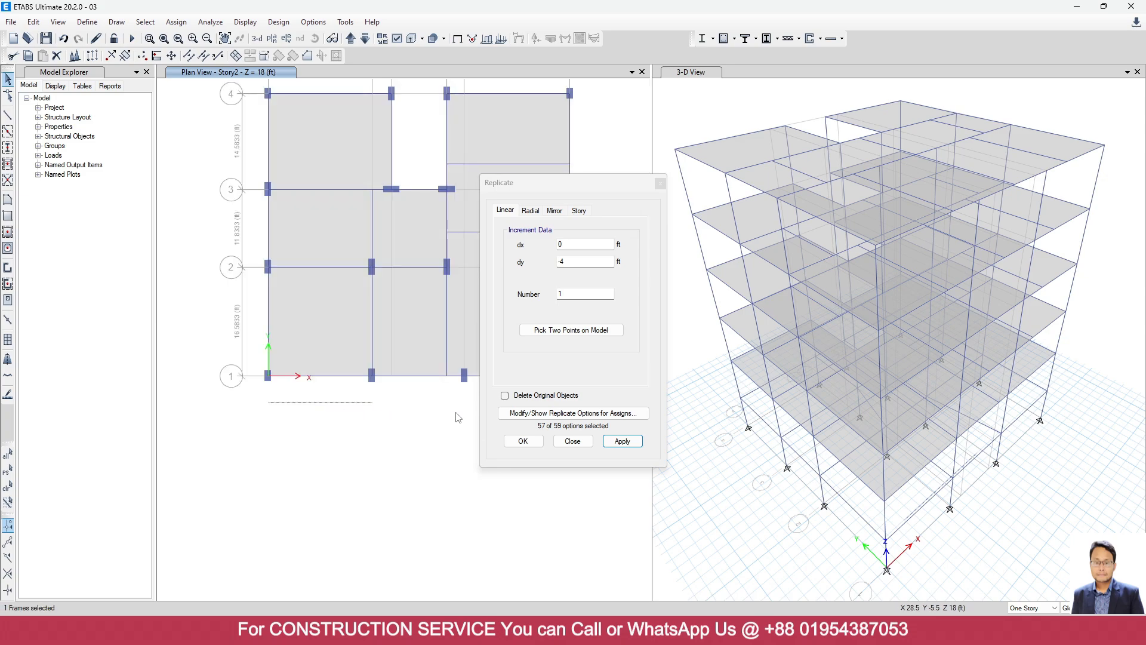
{"action": "right_click", "coordinate": [309, 403]}
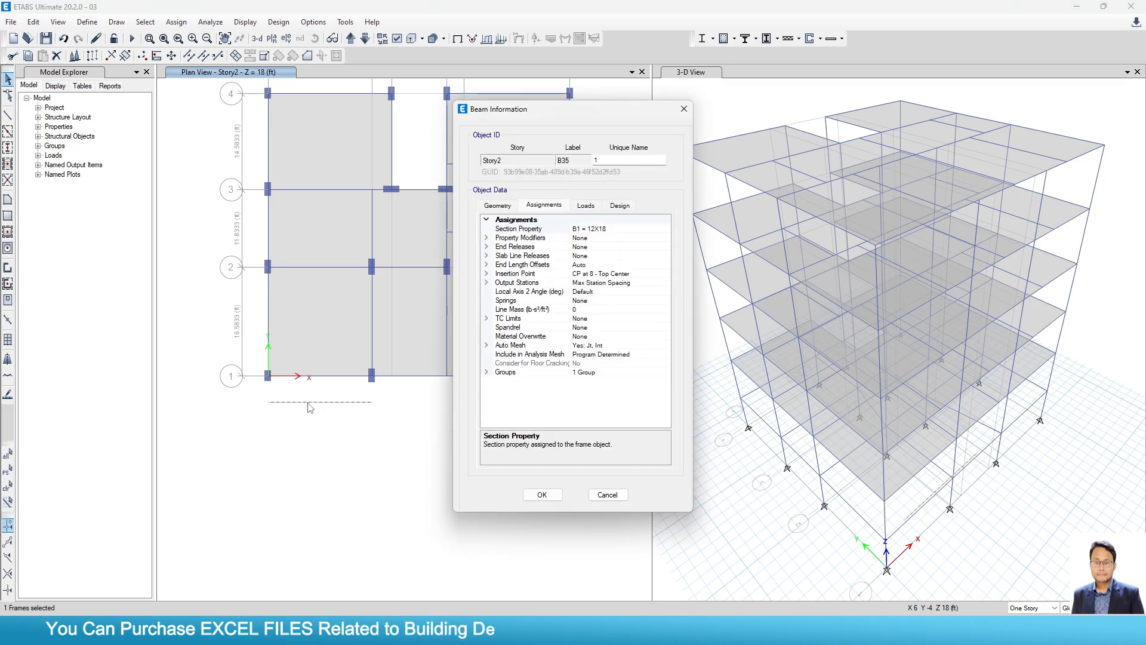
{"action": "left_click", "coordinate": [663, 229]}
{"action": "left_click", "coordinate": [665, 228]}
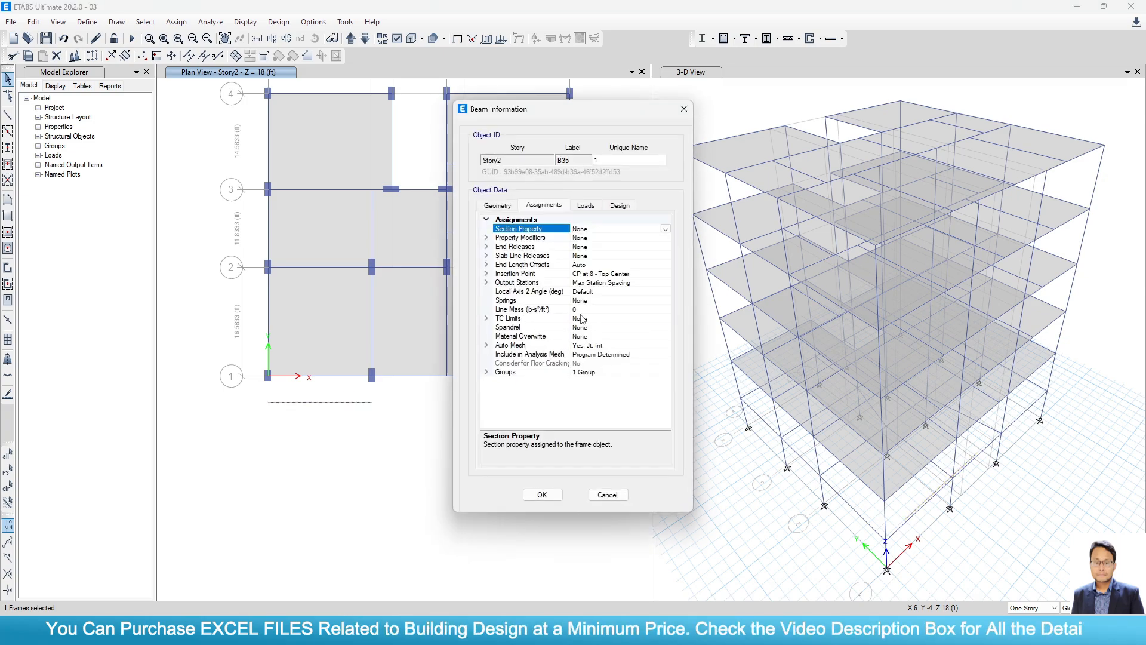
{"action": "left_click", "coordinate": [579, 314]}
{"action": "left_click", "coordinate": [542, 498]}
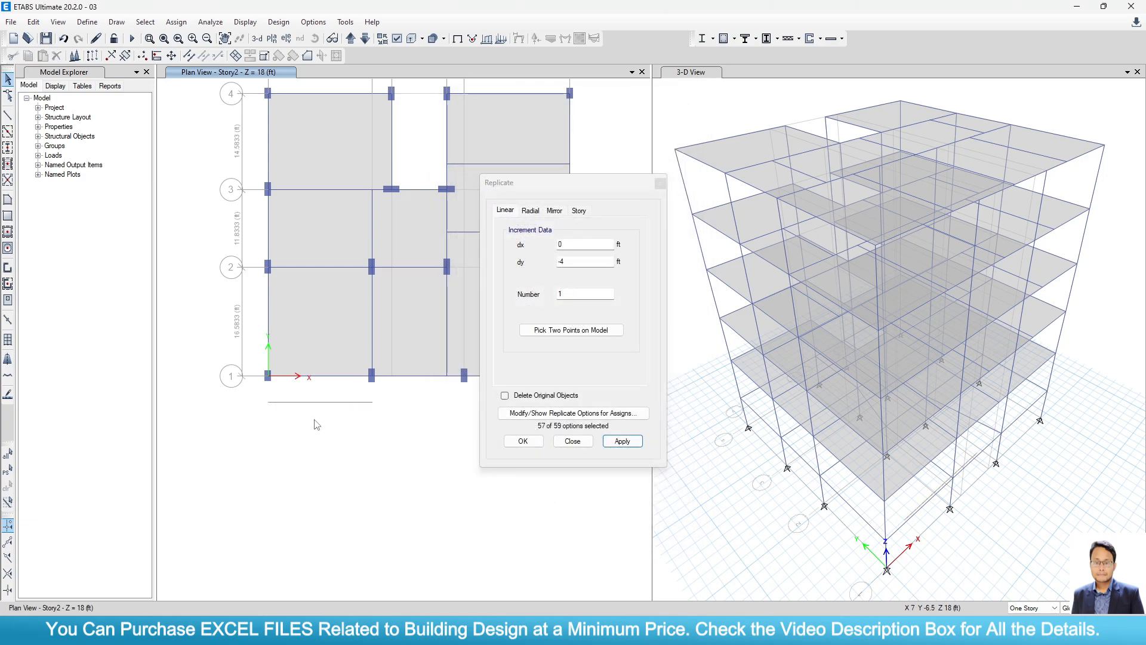
{"action": "scroll", "coordinate": [292, 415], "scroll_direction": "up", "scroll_amount": 3}
{"action": "scroll", "coordinate": [203, 350], "scroll_direction": "down", "scroll_amount": 3}
{"action": "scroll", "coordinate": [204, 351], "scroll_direction": "up", "scroll_amount": 4}
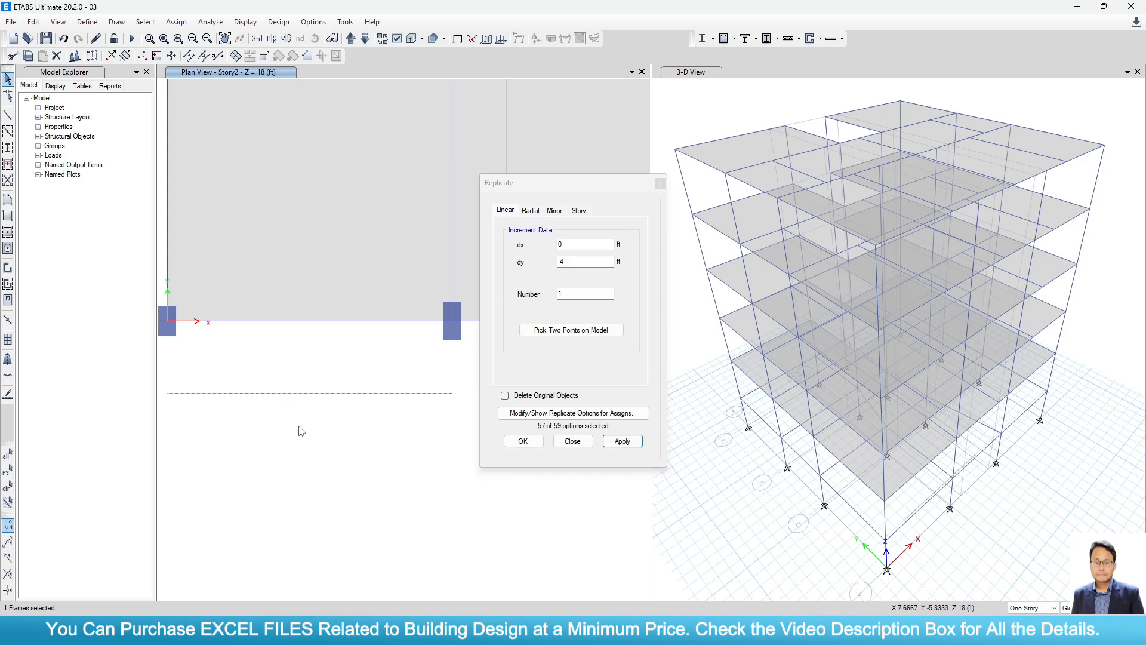
{"action": "left_click", "coordinate": [306, 24]}
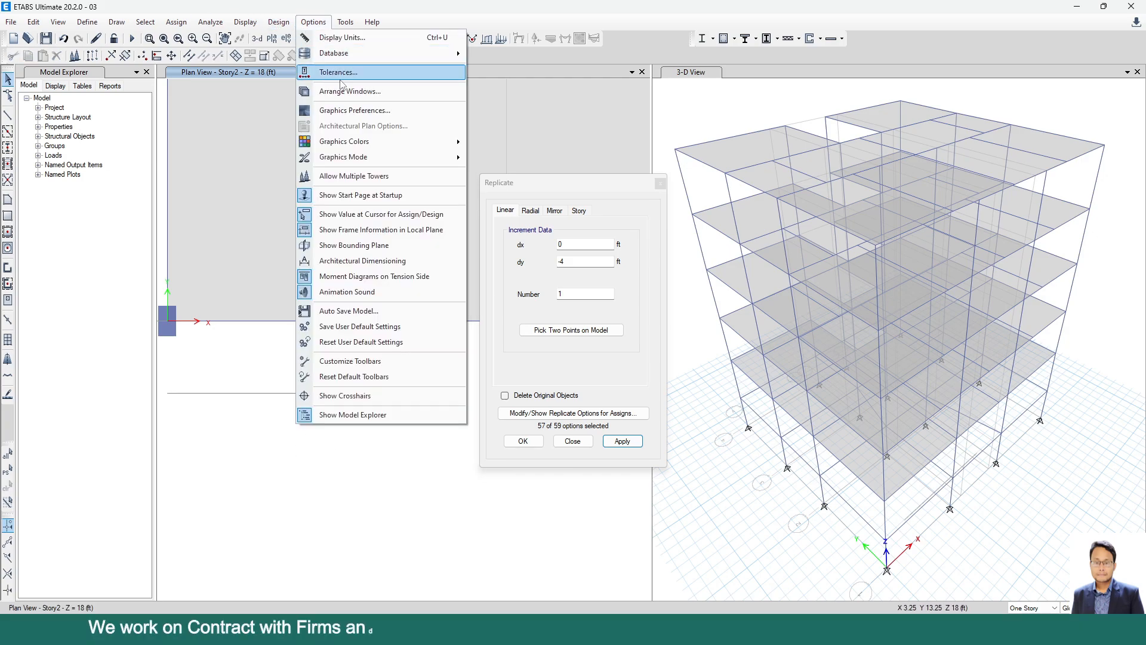
{"action": "mouse_move", "coordinate": [380, 159]}
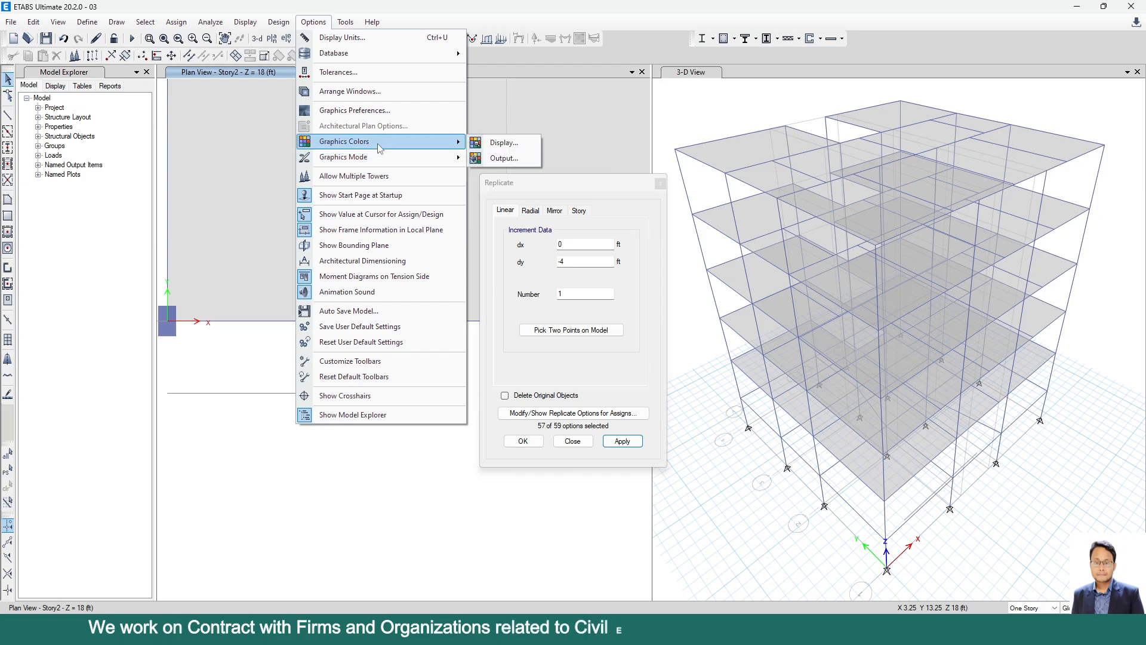
{"action": "left_click", "coordinate": [500, 159]}
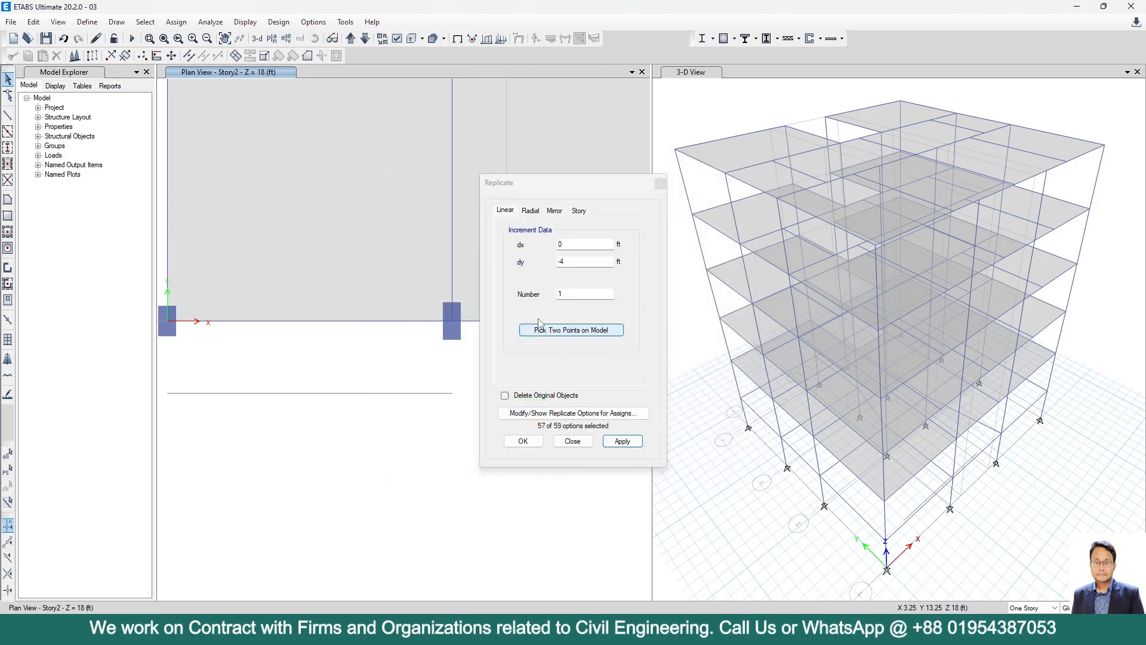
Change the display color of null objects to orange (red 255, green 128, blue 64).
{"action": "left_click", "coordinate": [311, 22]}
{"action": "mouse_move", "coordinate": [358, 142]}
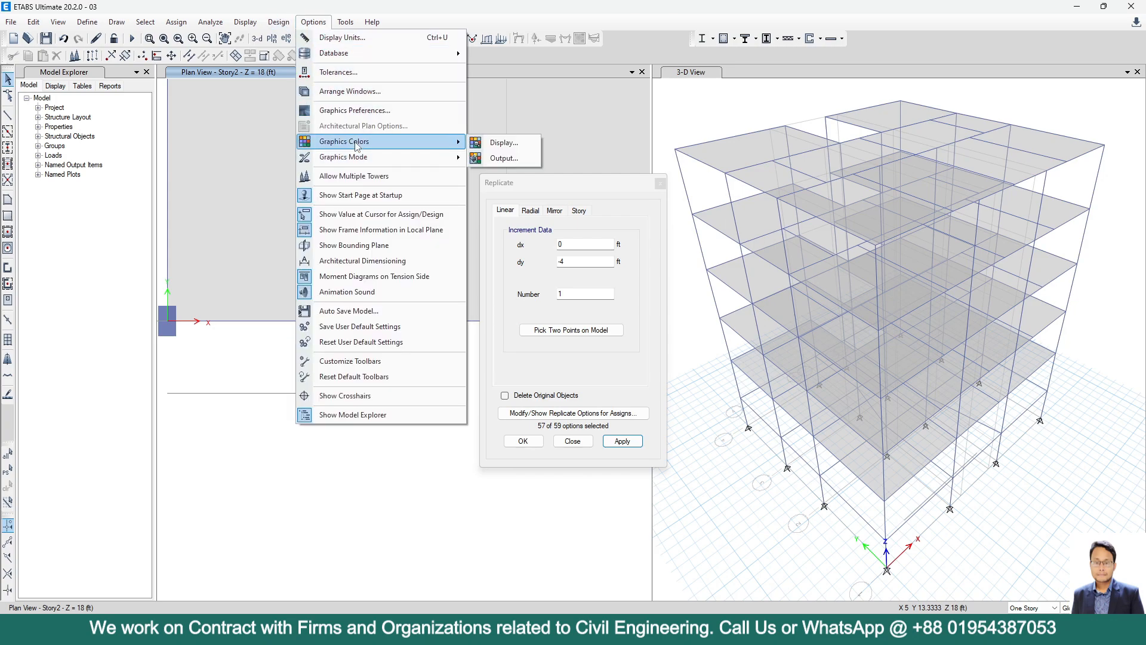
{"action": "left_click", "coordinate": [496, 142]}
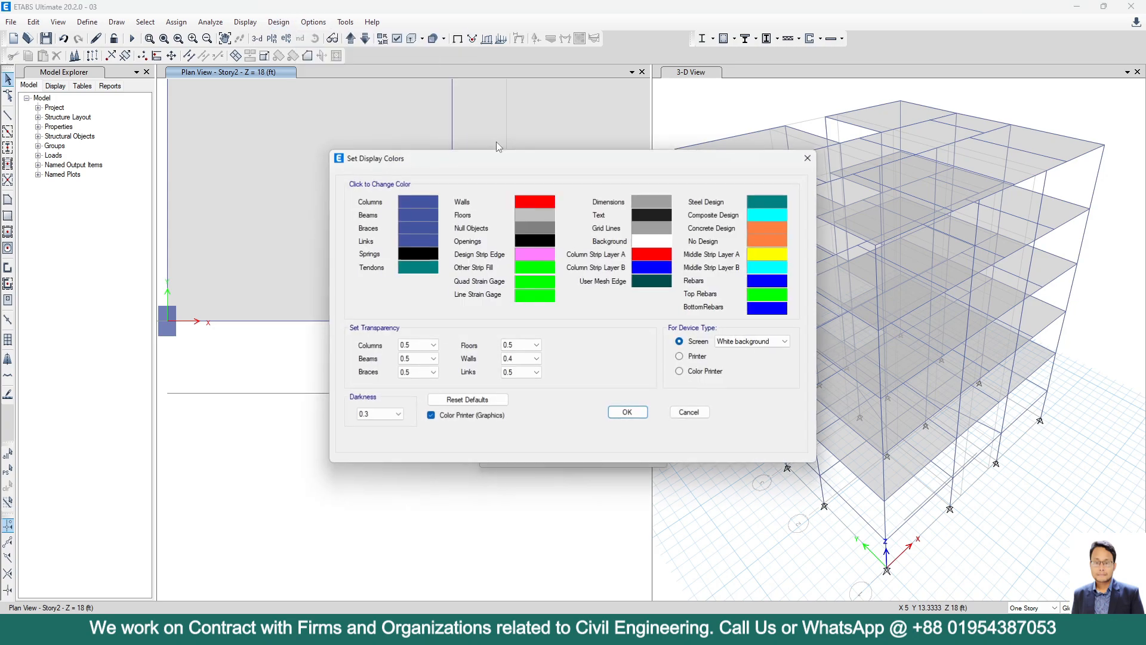
{"action": "left_click", "coordinate": [541, 233]}
{"action": "left_click", "coordinate": [466, 203]}
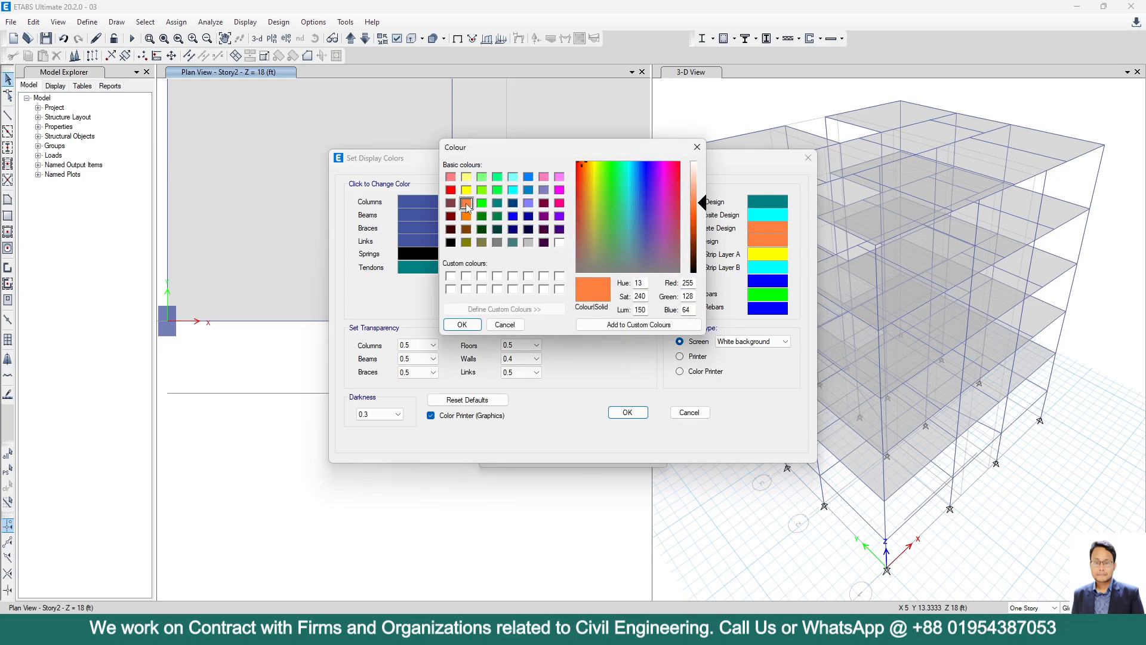
{"action": "left_click", "coordinate": [462, 324]}
{"action": "left_click", "coordinate": [628, 412]}
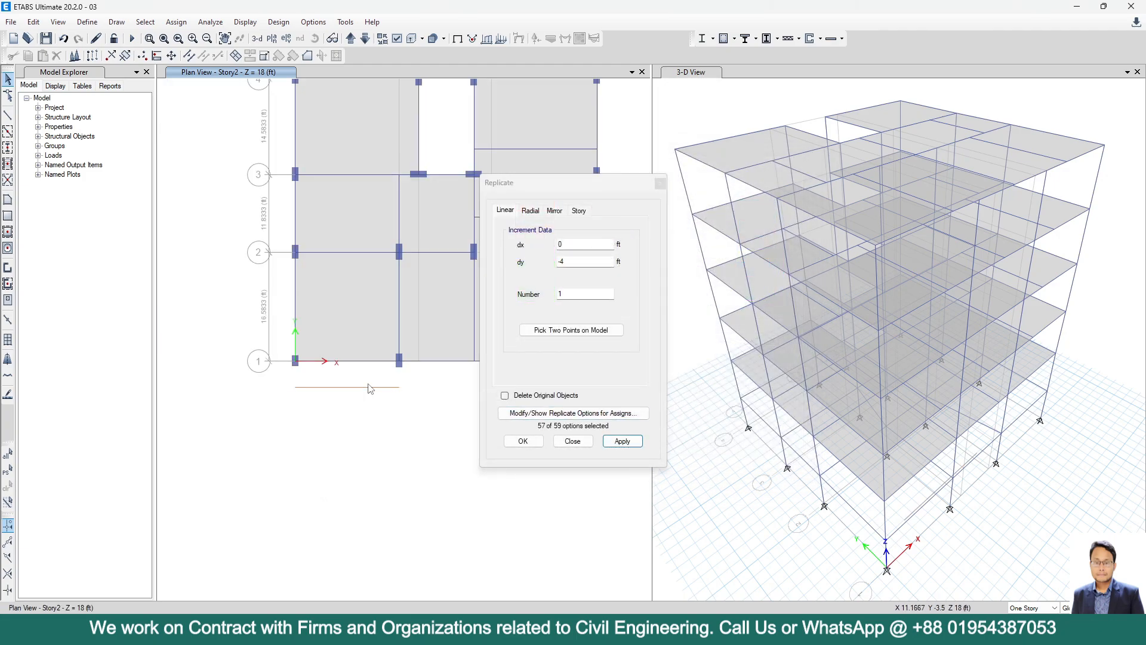
Draw a frame line with property None from the column at A-1 down 4 ft to the end of the null line.
{"action": "scroll", "coordinate": [369, 388], "scroll_direction": "up", "scroll_amount": 3}
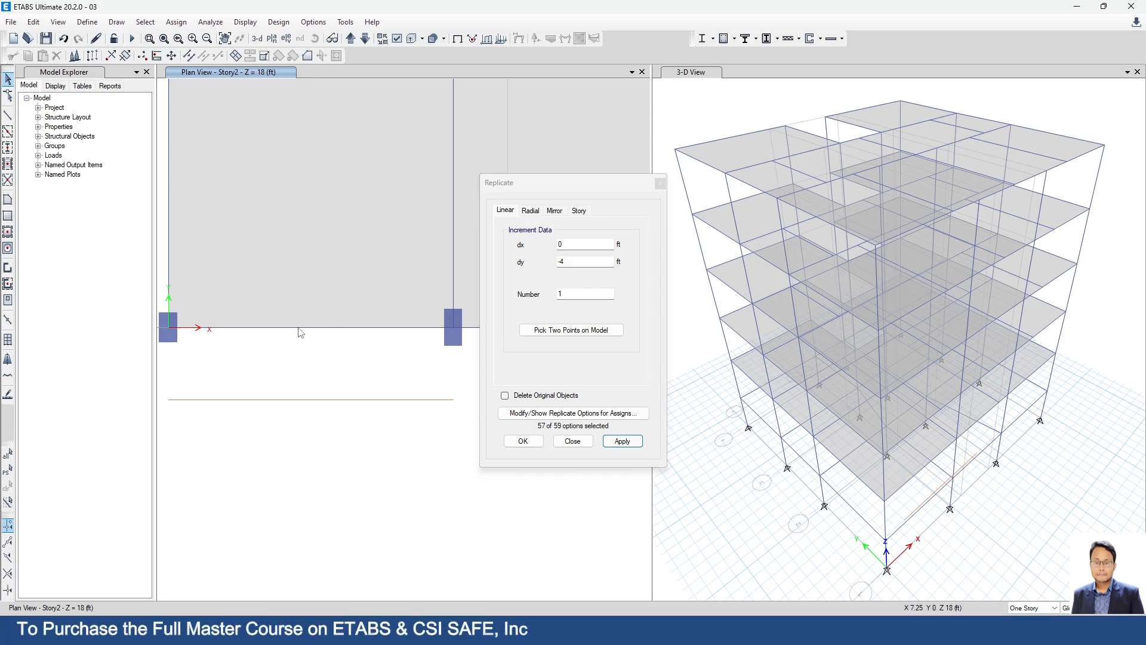
{"action": "scroll", "coordinate": [300, 332], "scroll_direction": "down", "scroll_amount": 3}
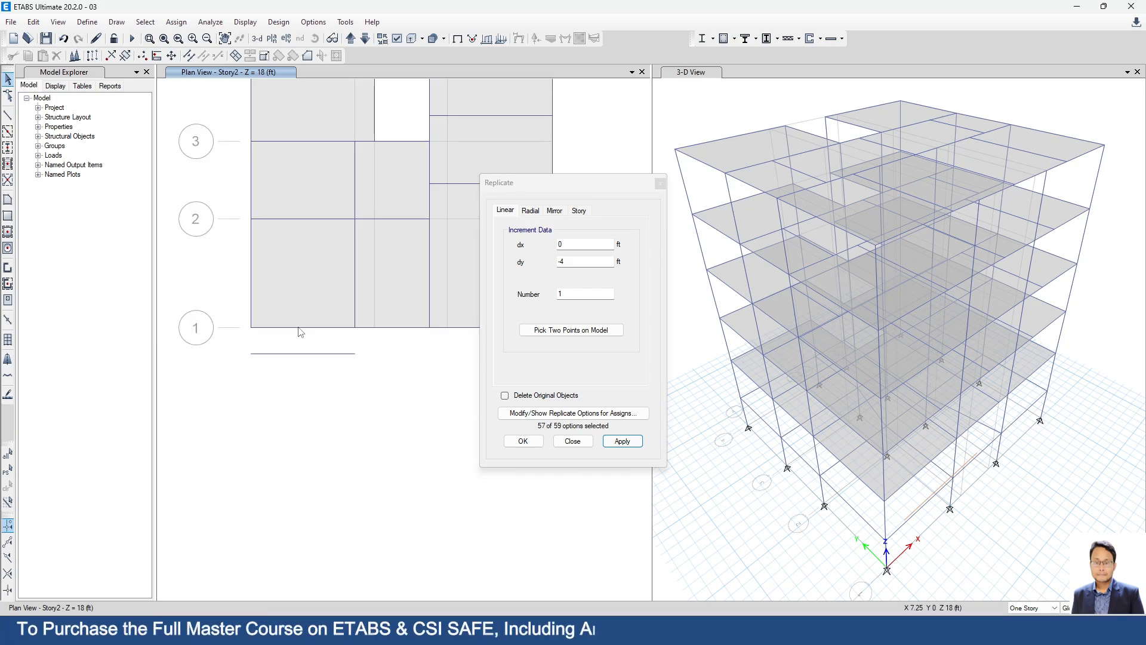
{"action": "left_click", "coordinate": [9, 116]}
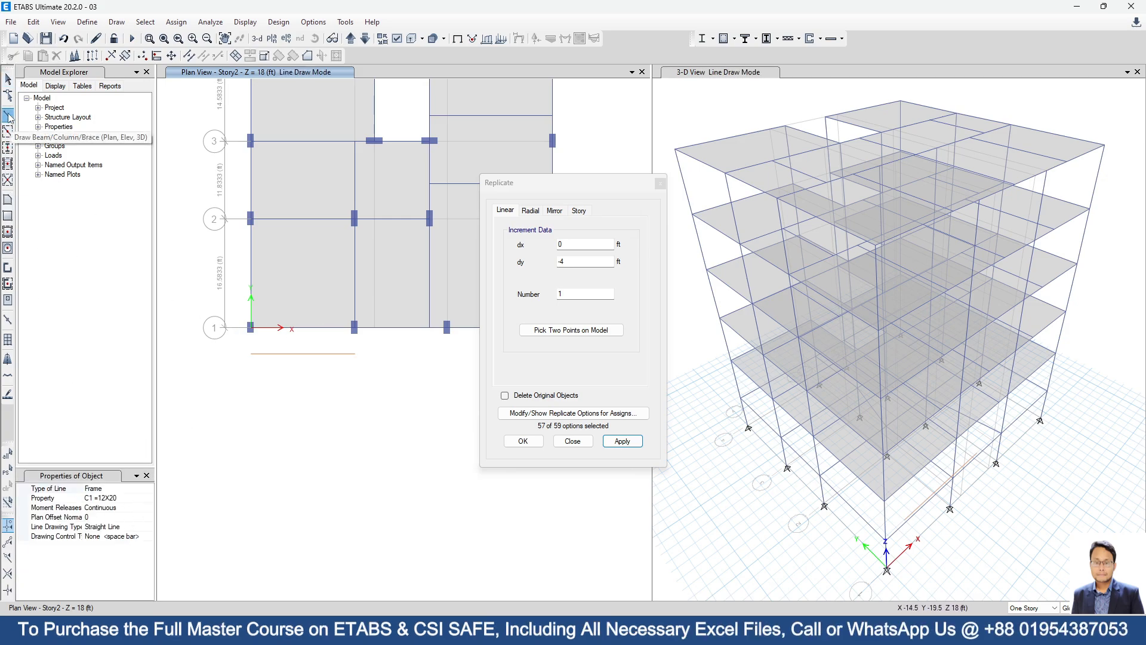
{"action": "left_click", "coordinate": [134, 499]}
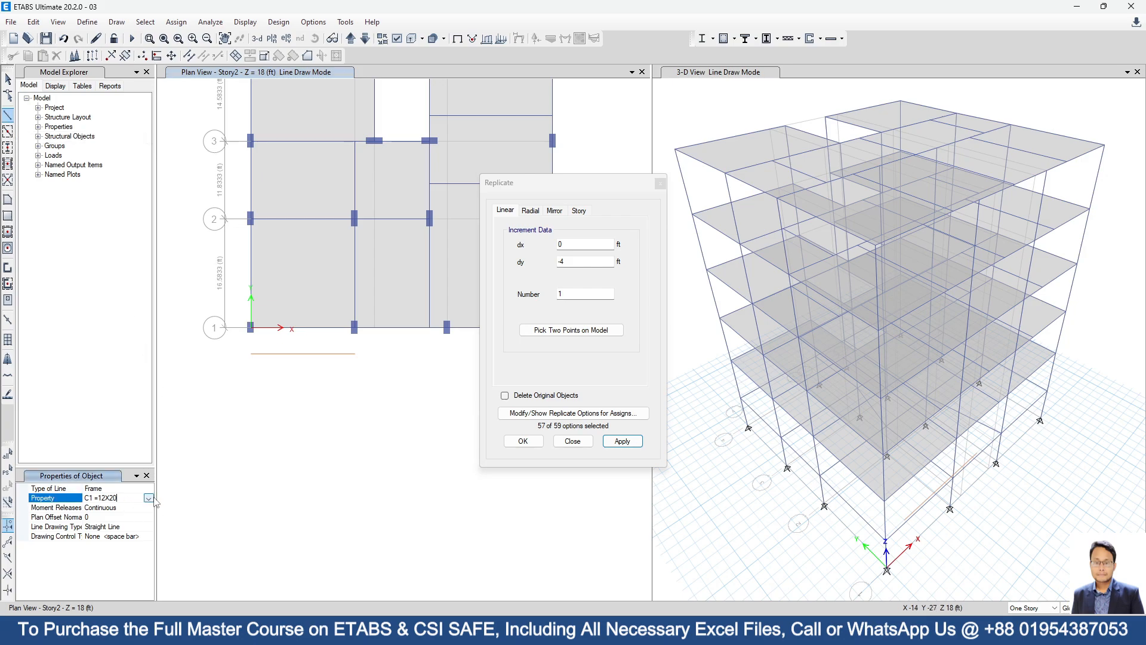
{"action": "left_click", "coordinate": [149, 498]}
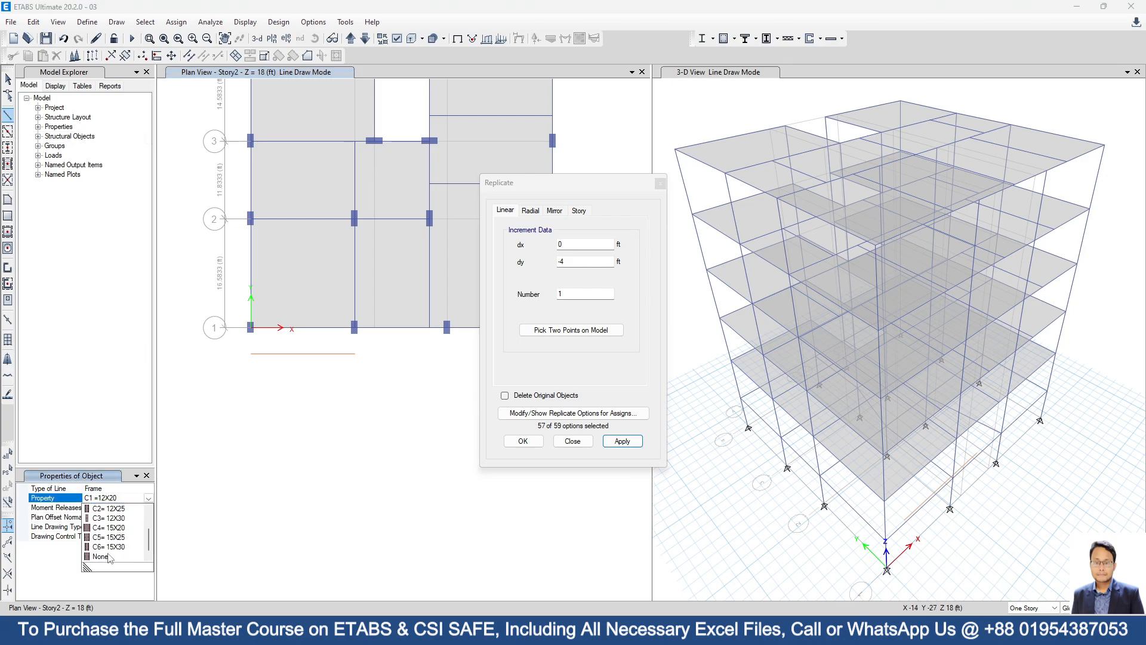
{"action": "left_click", "coordinate": [109, 561]}
{"action": "scroll", "coordinate": [240, 342], "scroll_direction": "up", "scroll_amount": 5}
{"action": "left_click", "coordinate": [321, 240]}
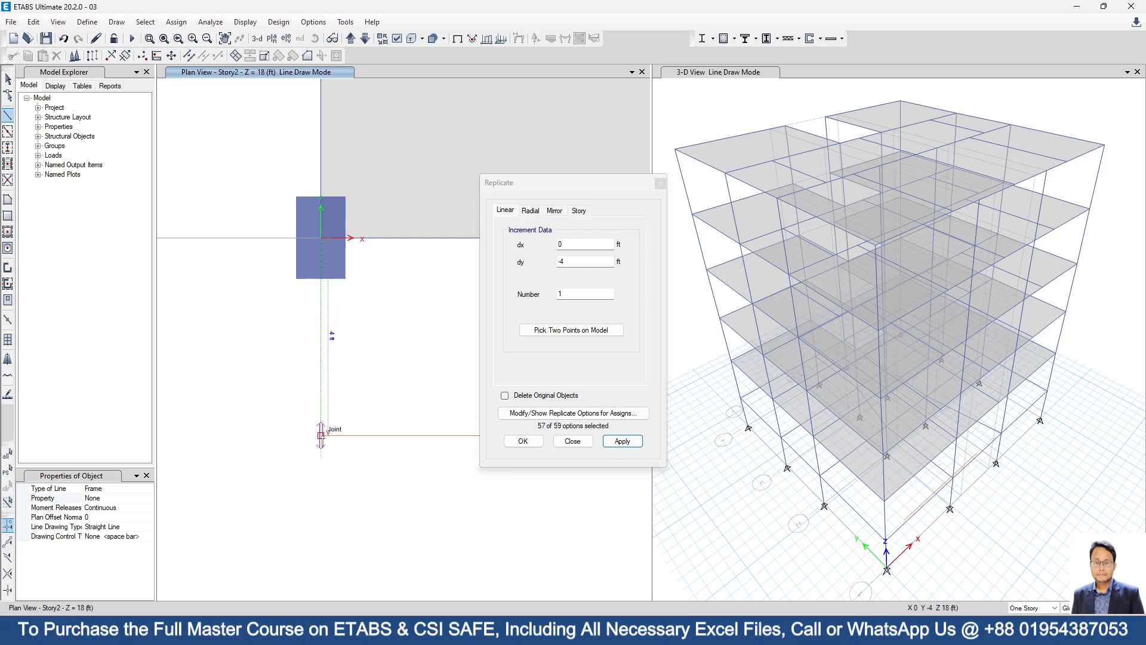
{"action": "scroll", "coordinate": [323, 476], "scroll_direction": "down", "scroll_amount": 3}
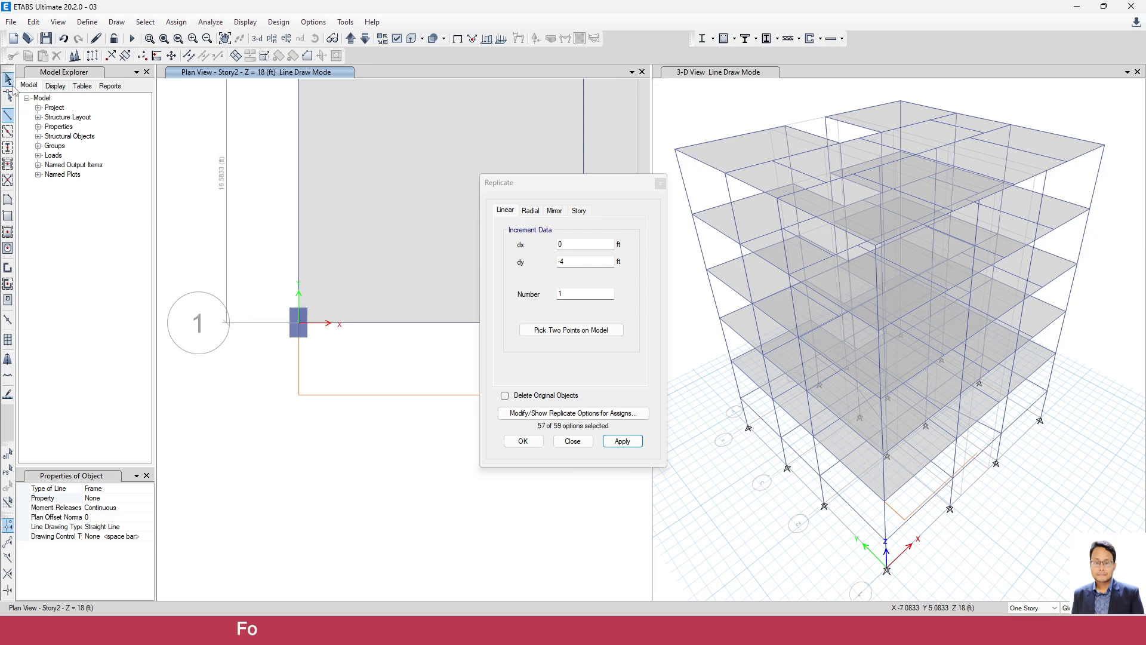
Replicate the 4 ft null line at grid A with dx 7 ft and dy 0.
{"action": "left_click", "coordinate": [8, 79]}
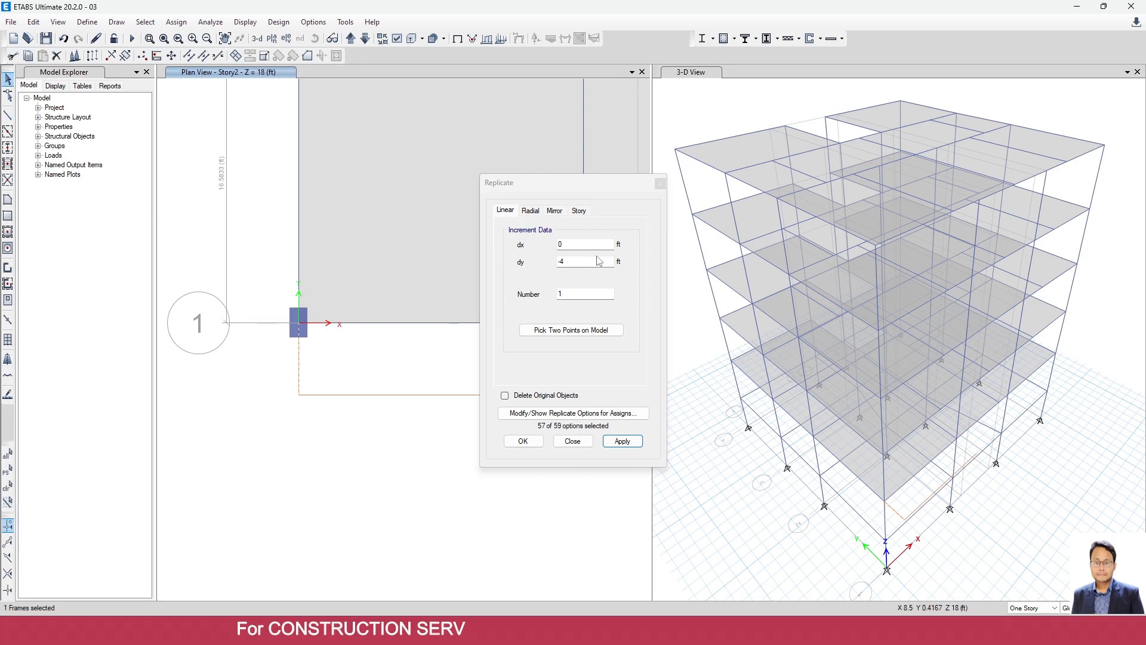
{"action": "left_click_drag", "start_coordinate": [598, 261], "coordinate": [485, 276]}
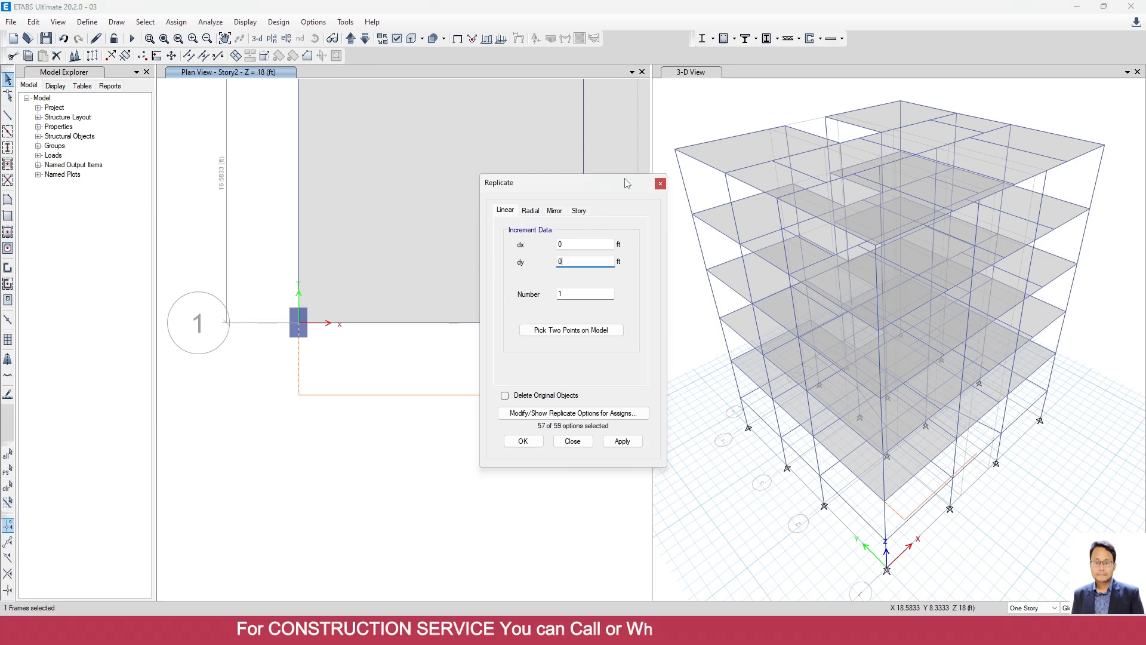
{"action": "left_click_drag", "start_coordinate": [624, 182], "coordinate": [843, 181]}
{"action": "left_click_drag", "start_coordinate": [830, 244], "coordinate": [718, 251]}
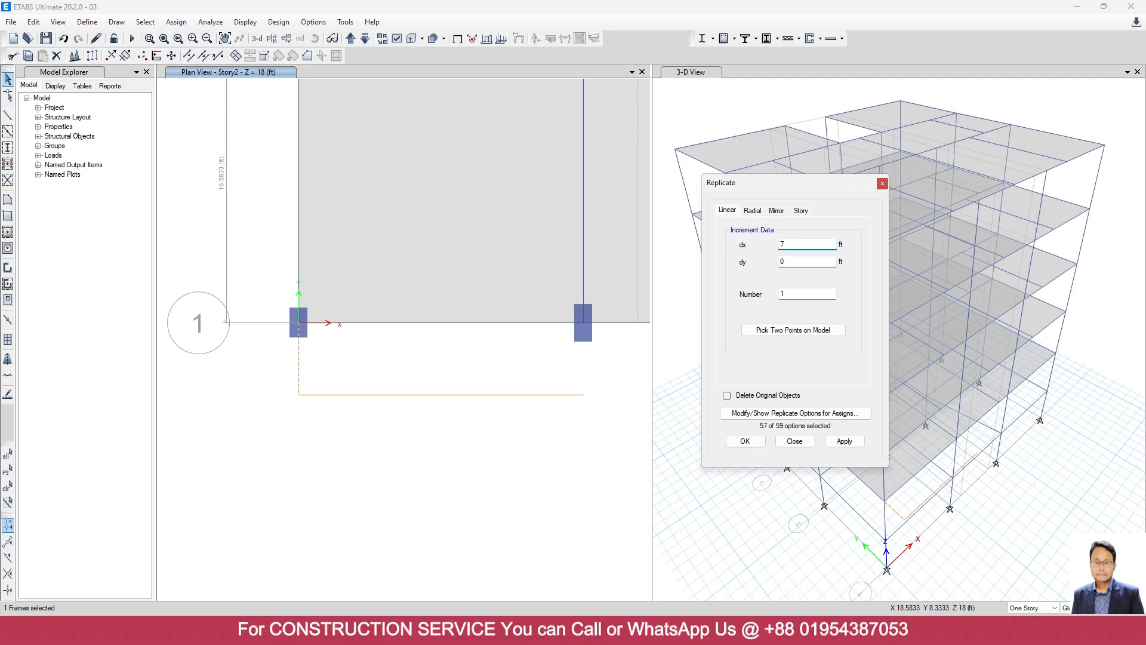
{"action": "type", "text": "7"}
{"action": "left_click", "coordinate": [845, 440]}
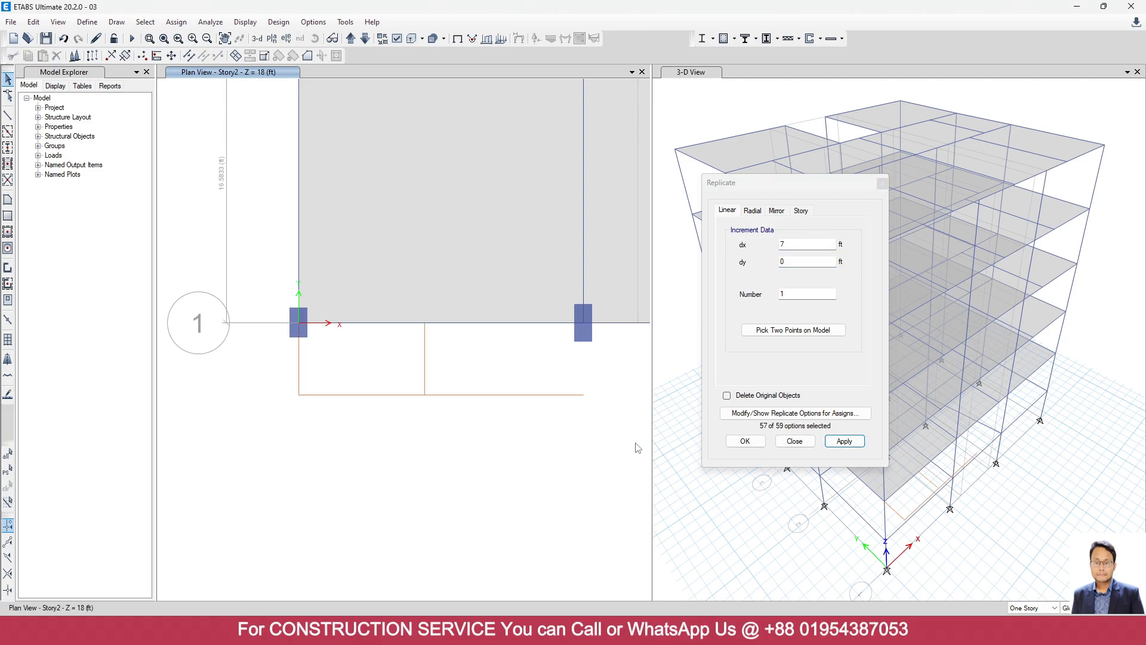
Divide the outer null line at its joint with the replicated 4 ft line and delete the segment beyond that joint.
{"action": "left_click", "coordinate": [478, 395]}
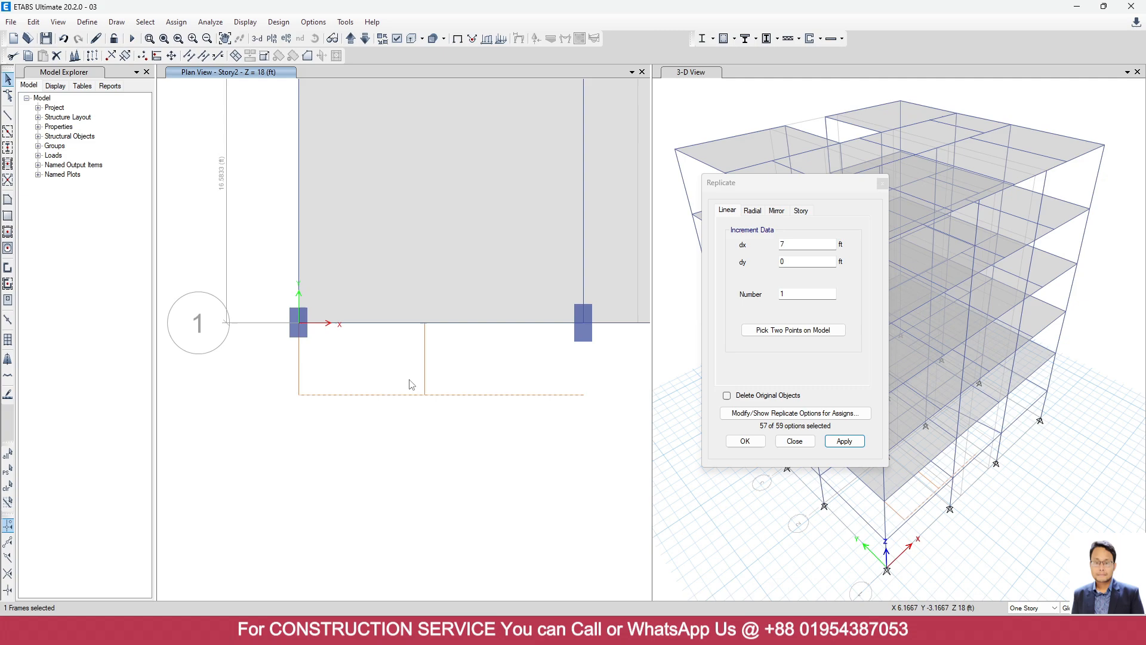
{"action": "left_click_drag", "start_coordinate": [409, 379], "coordinate": [486, 445]}
{"action": "left_click", "coordinate": [188, 56]}
{"action": "left_click", "coordinate": [521, 315]}
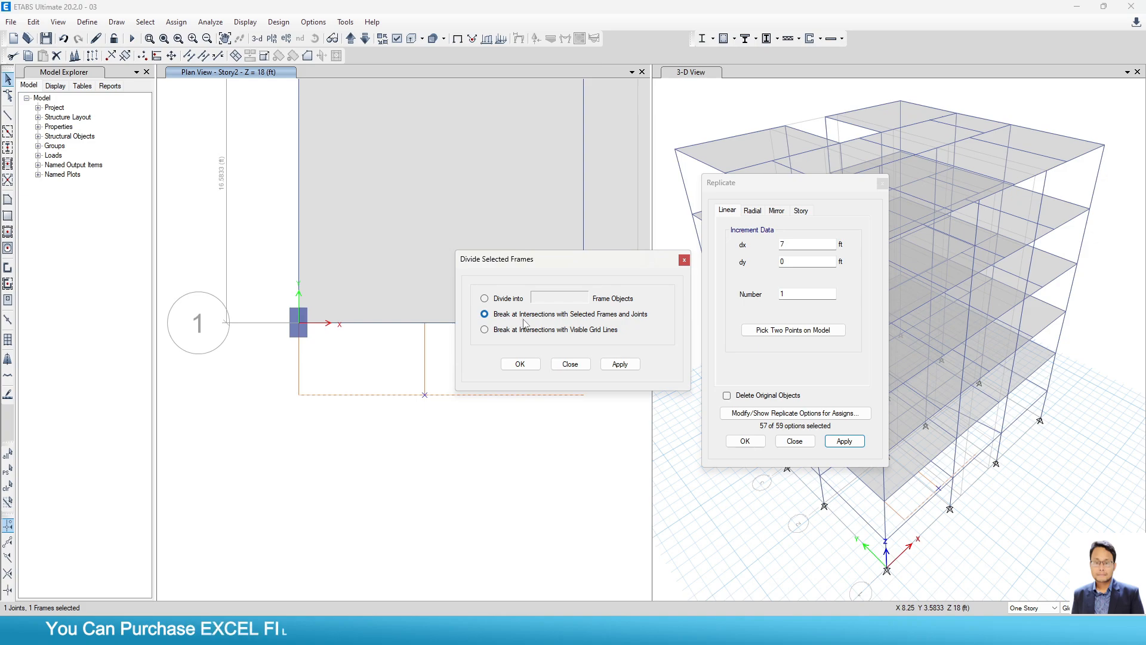
{"action": "left_click", "coordinate": [624, 370]}
{"action": "left_click", "coordinate": [520, 364]}
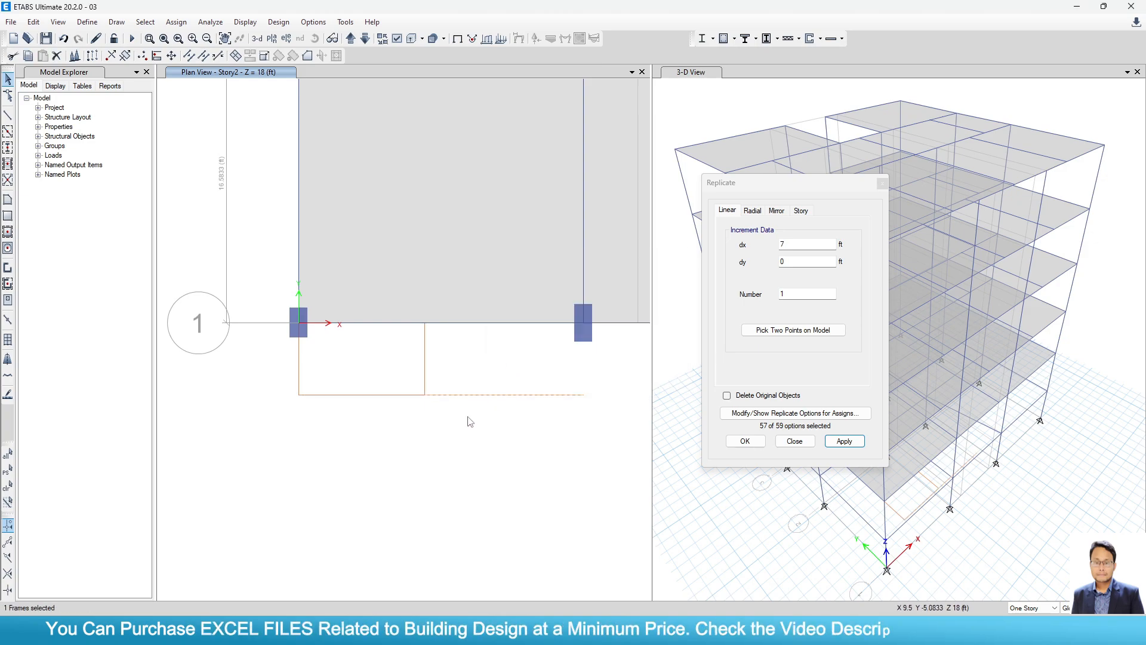
{"action": "key", "text": "Delete"}
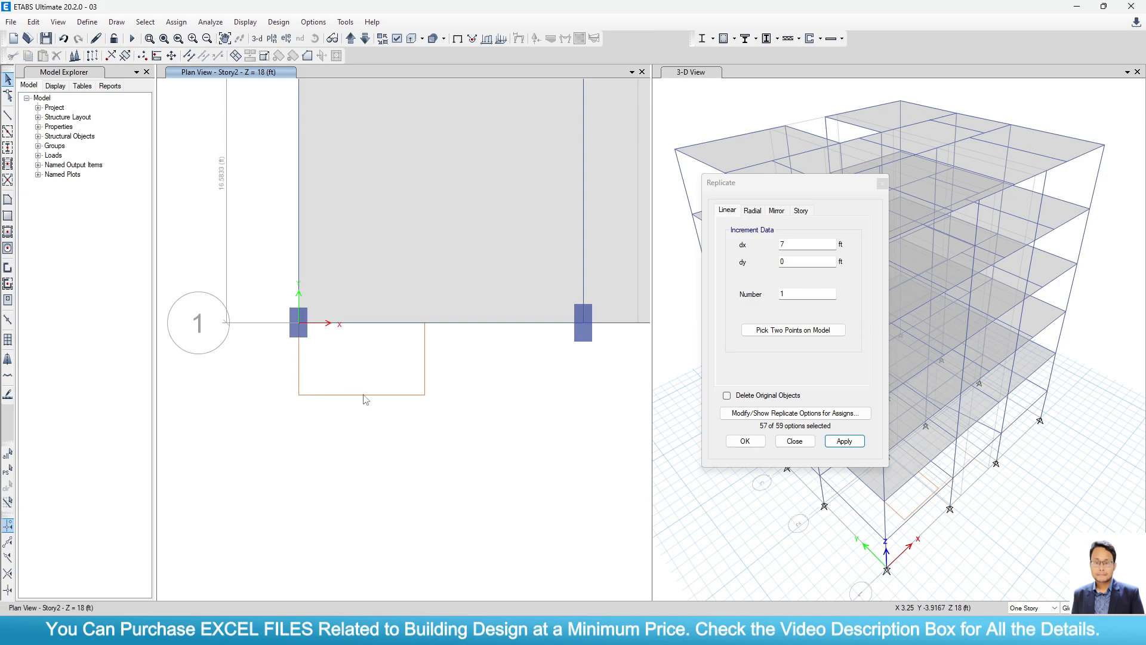
{"action": "scroll", "coordinate": [365, 399], "scroll_direction": "down", "scroll_amount": 3}
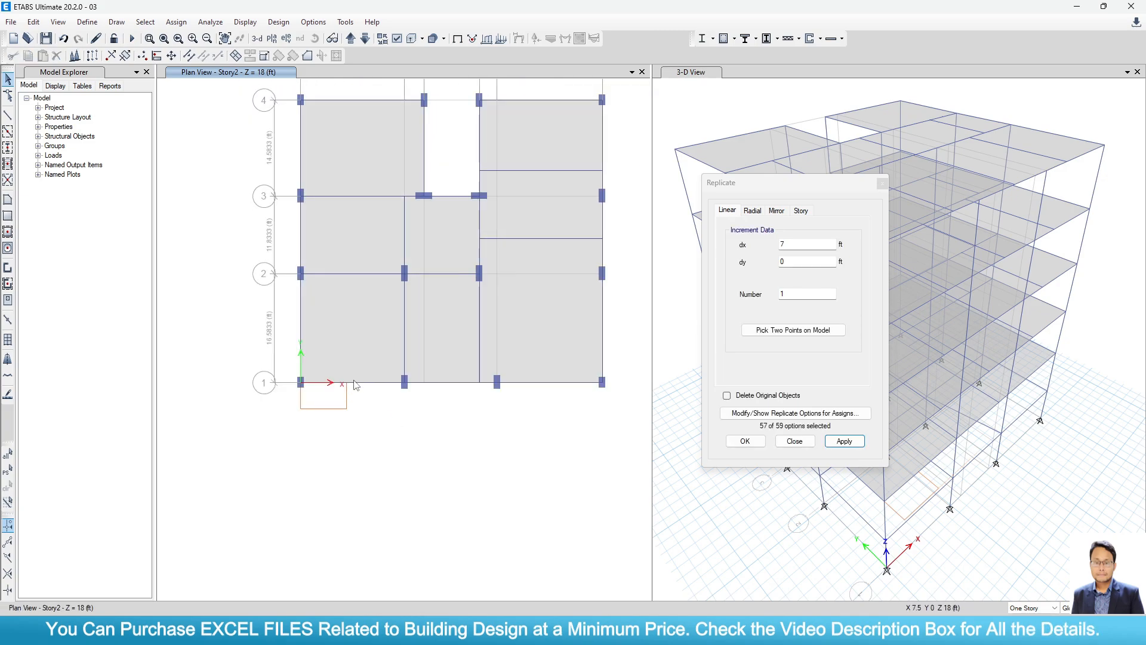
Start drawing a floor area with property Slab 6 inch one way and a local axis angle of 90.
{"action": "left_click", "coordinate": [8, 201]}
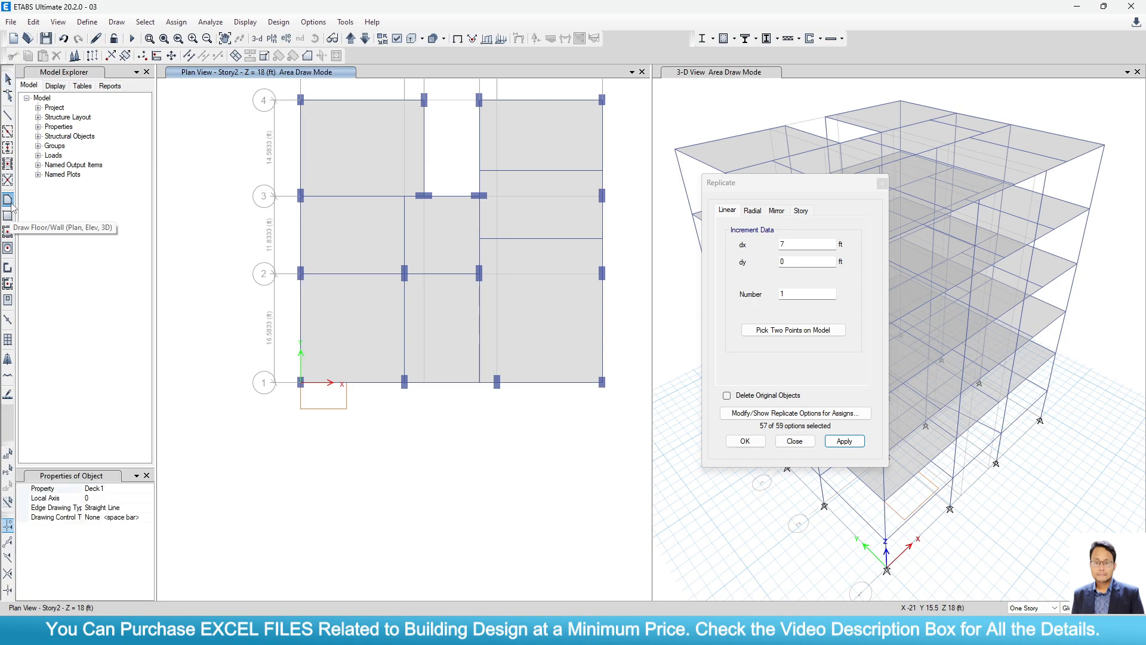
{"action": "left_click", "coordinate": [150, 489]}
{"action": "left_click", "coordinate": [149, 489]}
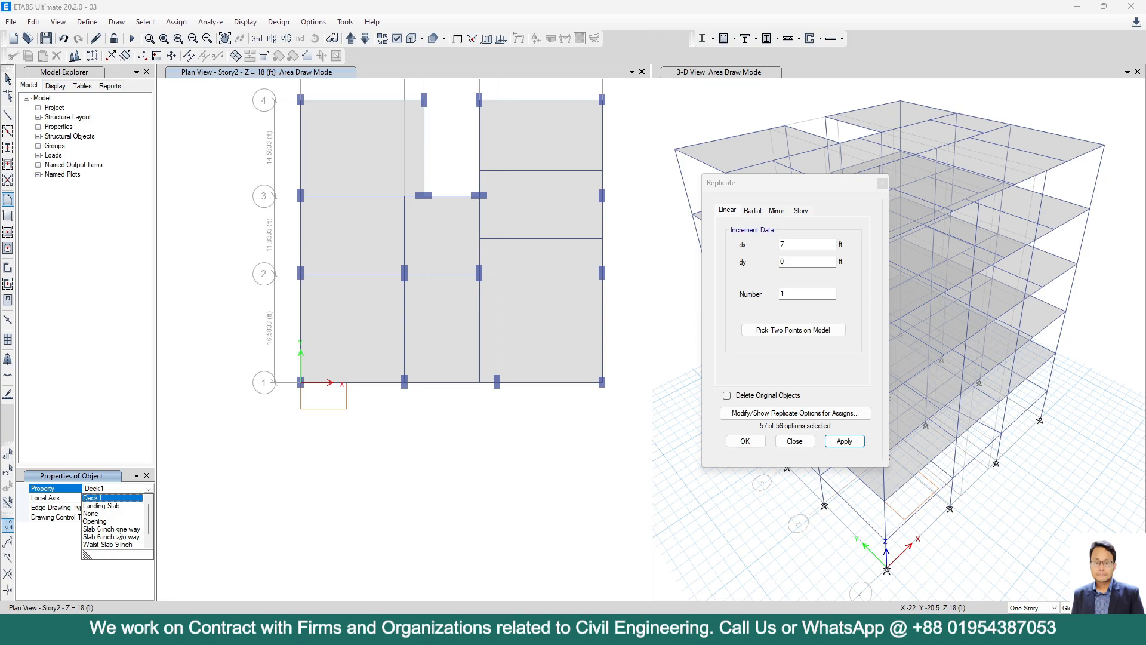
{"action": "left_click", "coordinate": [117, 530]}
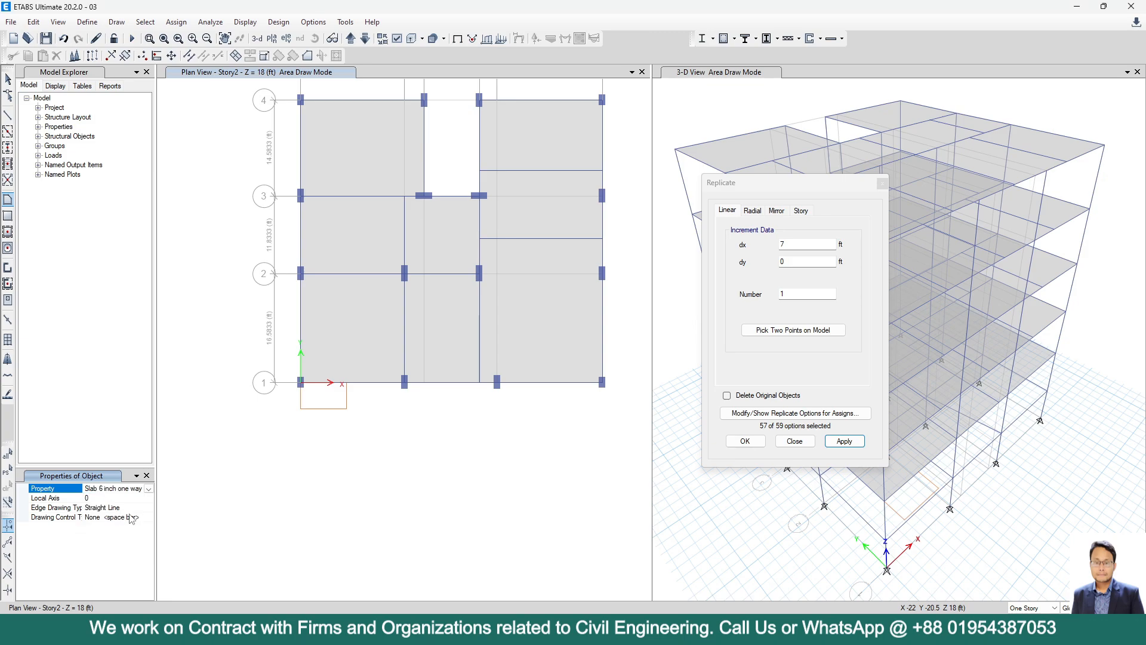
{"action": "left_click", "coordinate": [91, 498]}
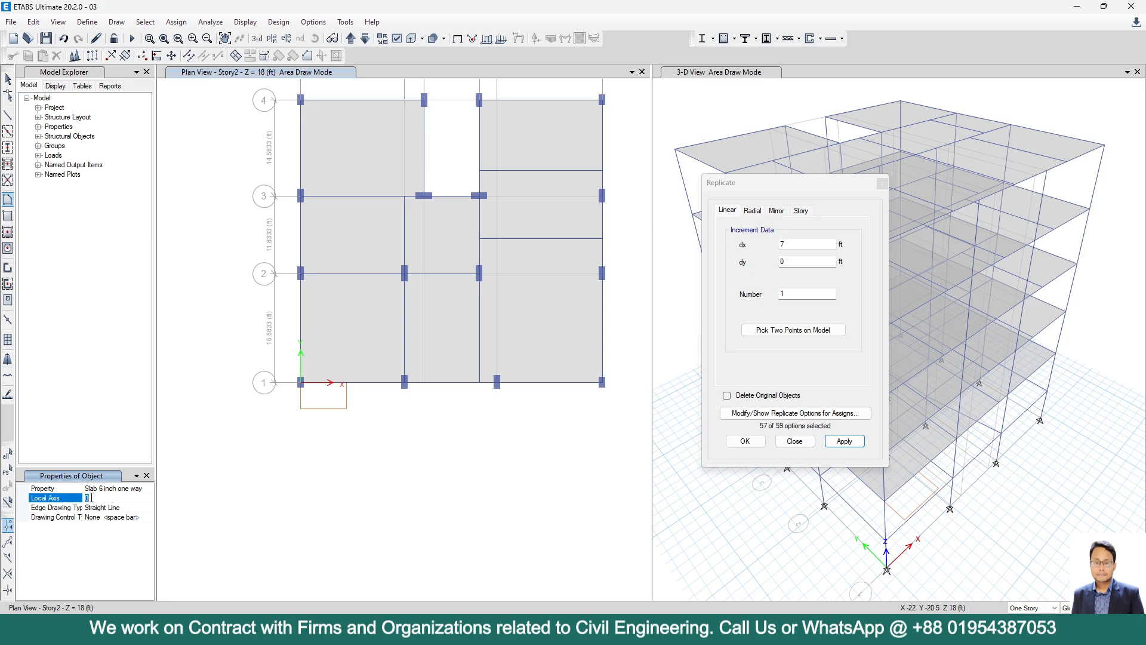
{"action": "scroll", "coordinate": [331, 391], "scroll_direction": "up", "scroll_amount": 3}
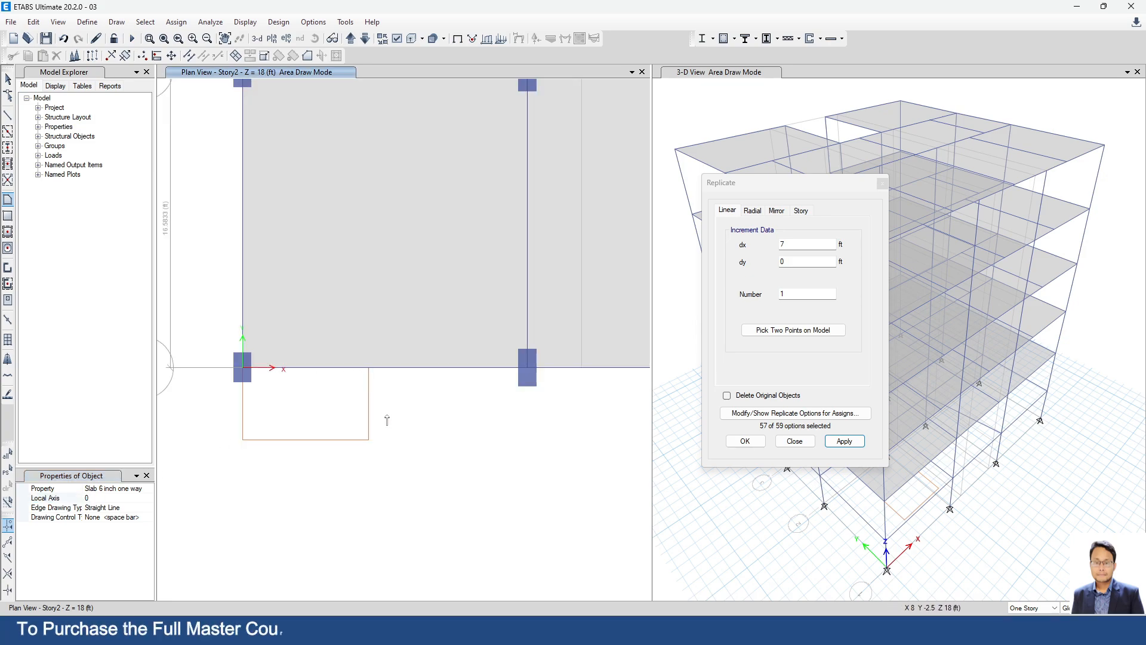
{"action": "left_click", "coordinate": [93, 499]}
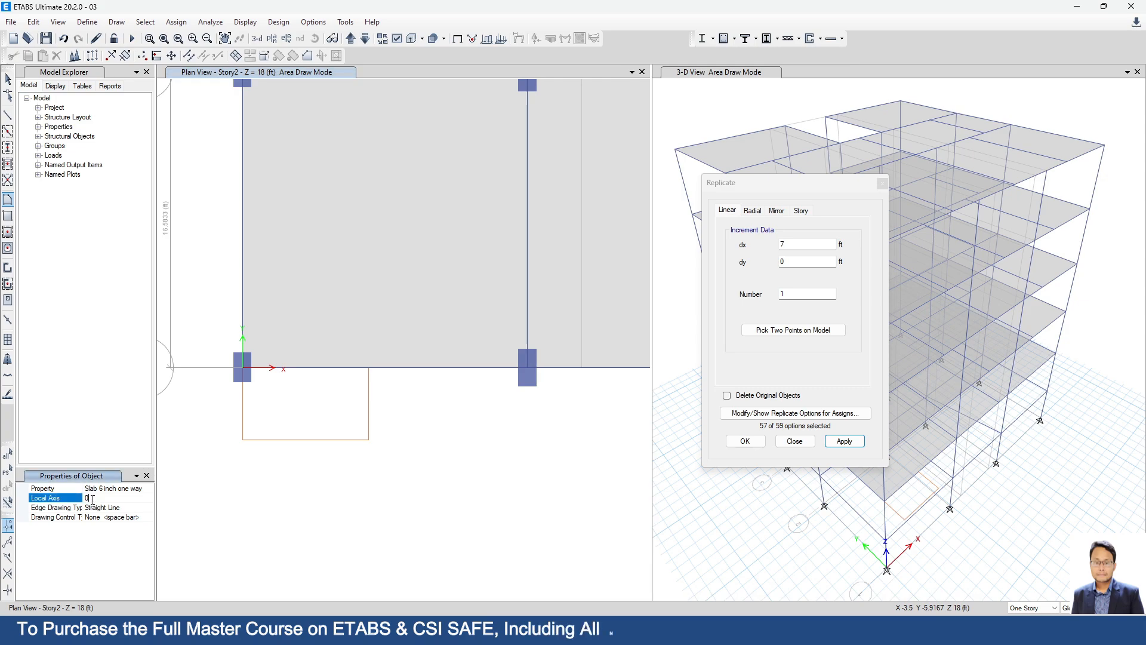
{"action": "key", "text": "BackSpace"}
{"action": "type", "text": "9"}
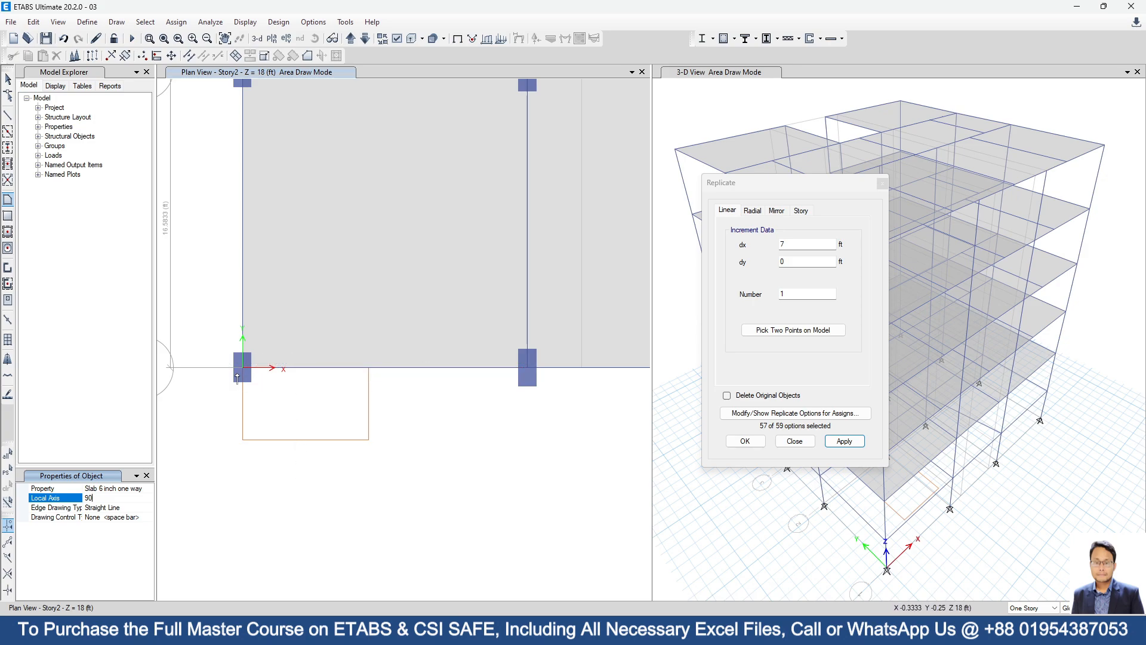
{"action": "key", "text": "Return"}
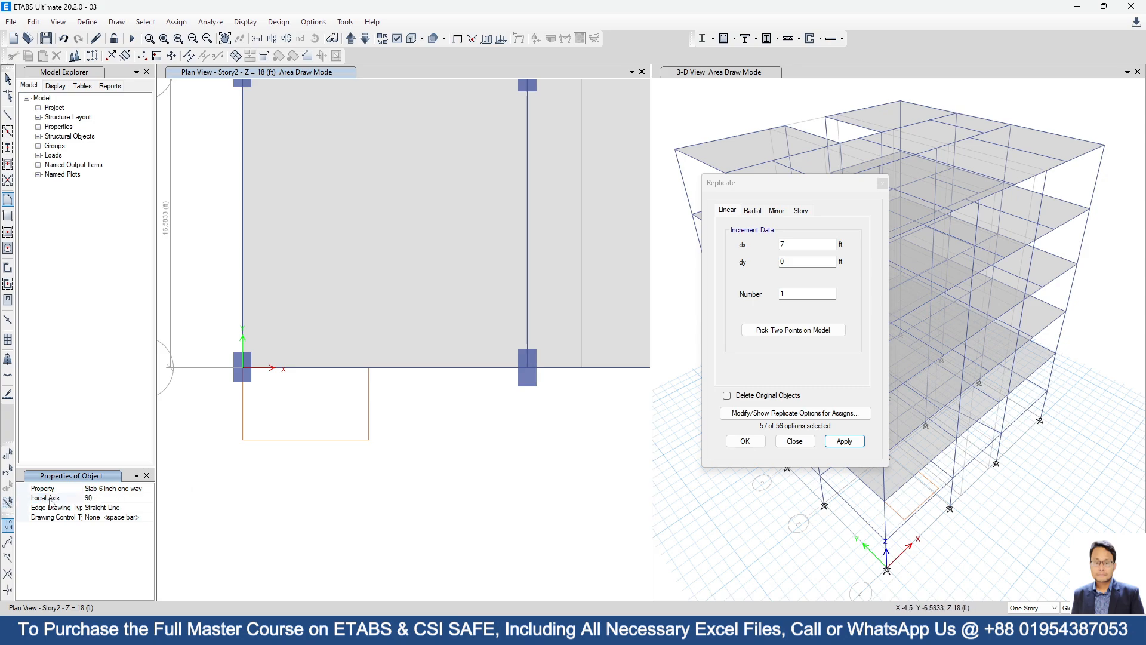
Draw the slab over the 7 ft by 4 ft null-line outline below grid 1, picking its corners from the column at A-1.
{"action": "left_click", "coordinate": [243, 369]}
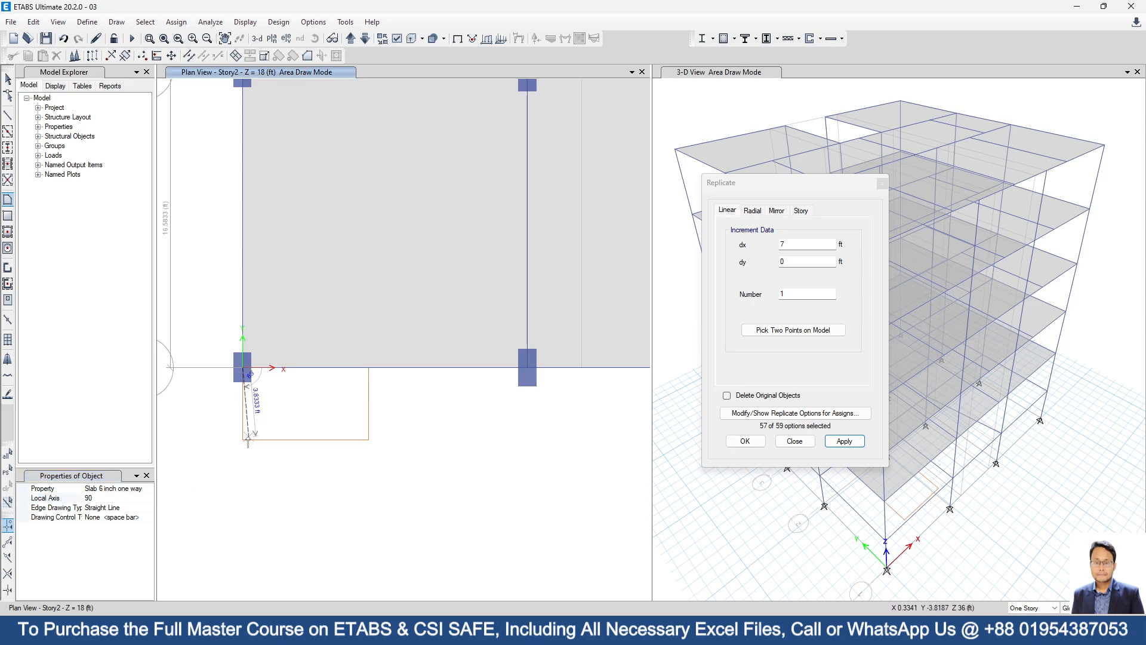
{"action": "left_click", "coordinate": [369, 440]}
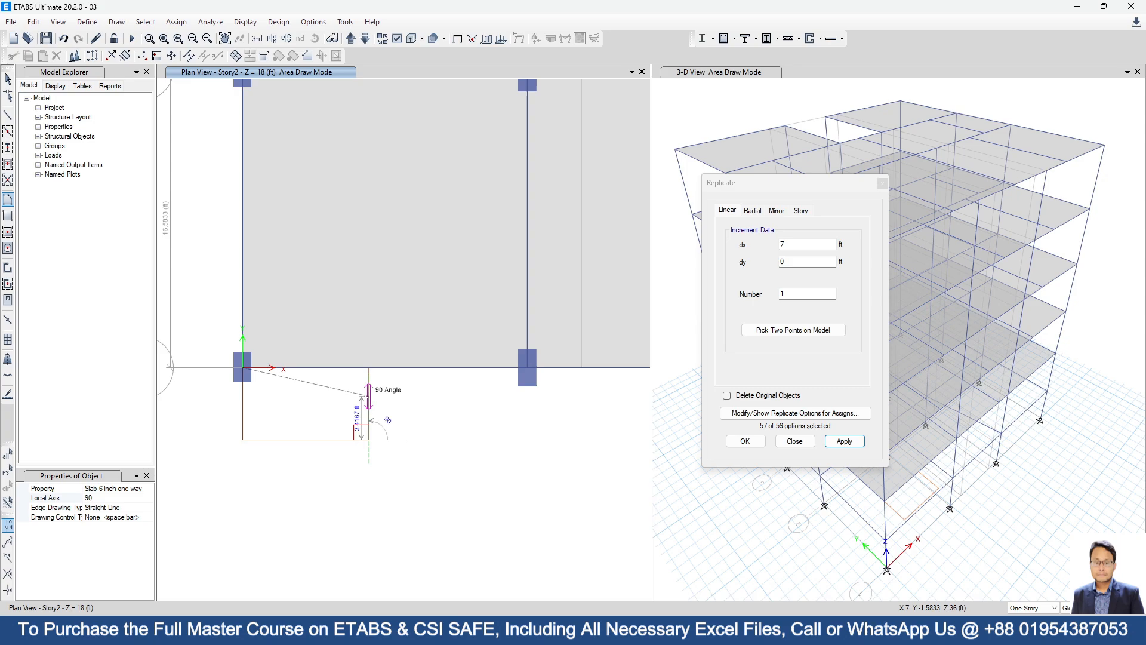
{"action": "left_click", "coordinate": [369, 368]}
{"action": "key", "text": "Return"}
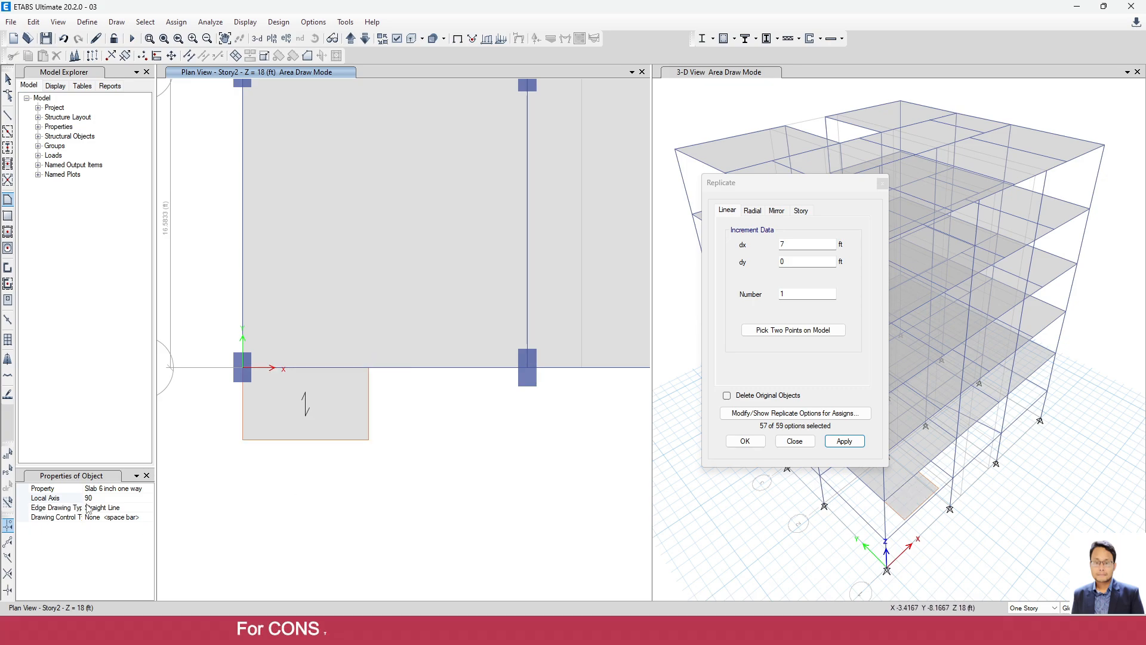
{"action": "key", "text": "Escape"}
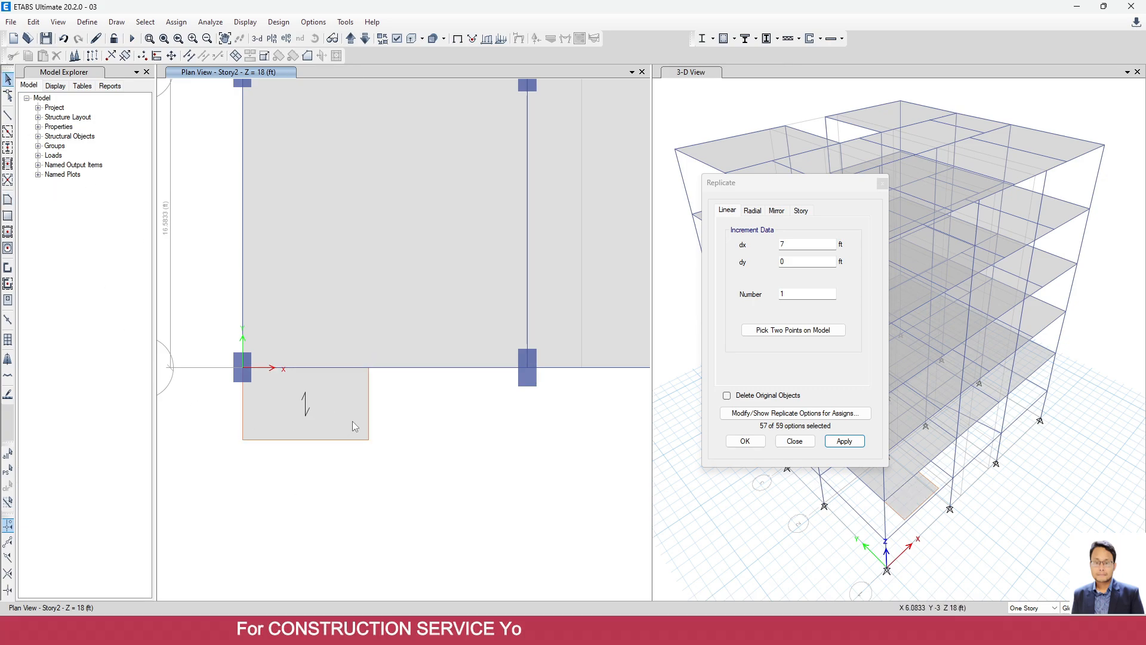
{"action": "left_click", "coordinate": [327, 406]}
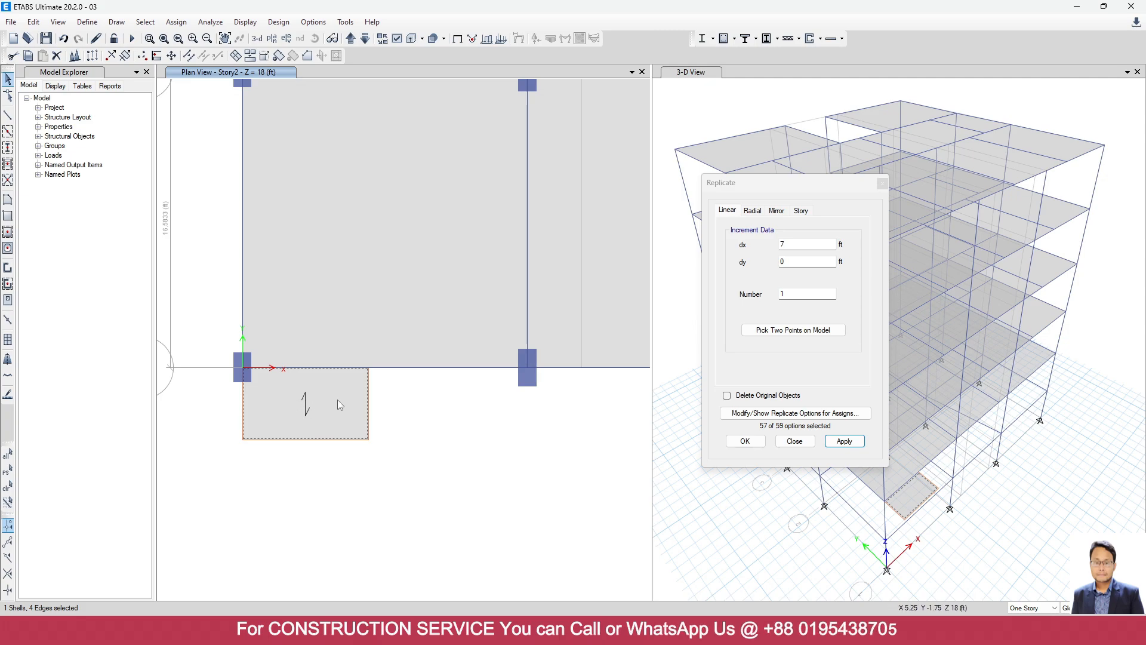
{"action": "left_click", "coordinate": [335, 407]}
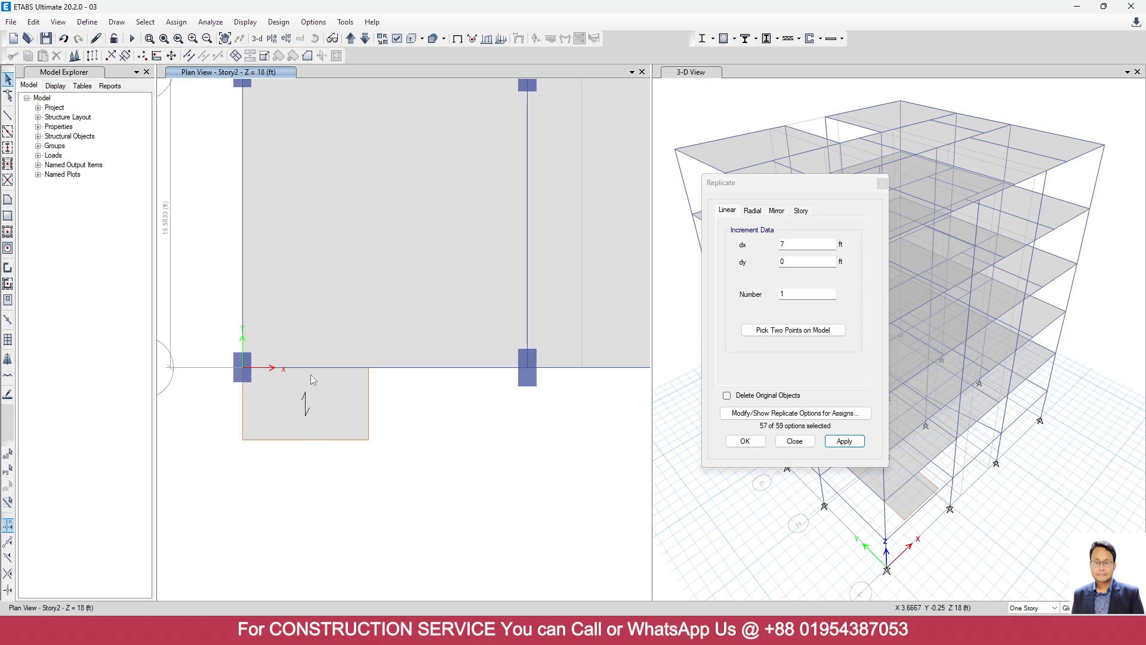
{"action": "left_click", "coordinate": [404, 368]}
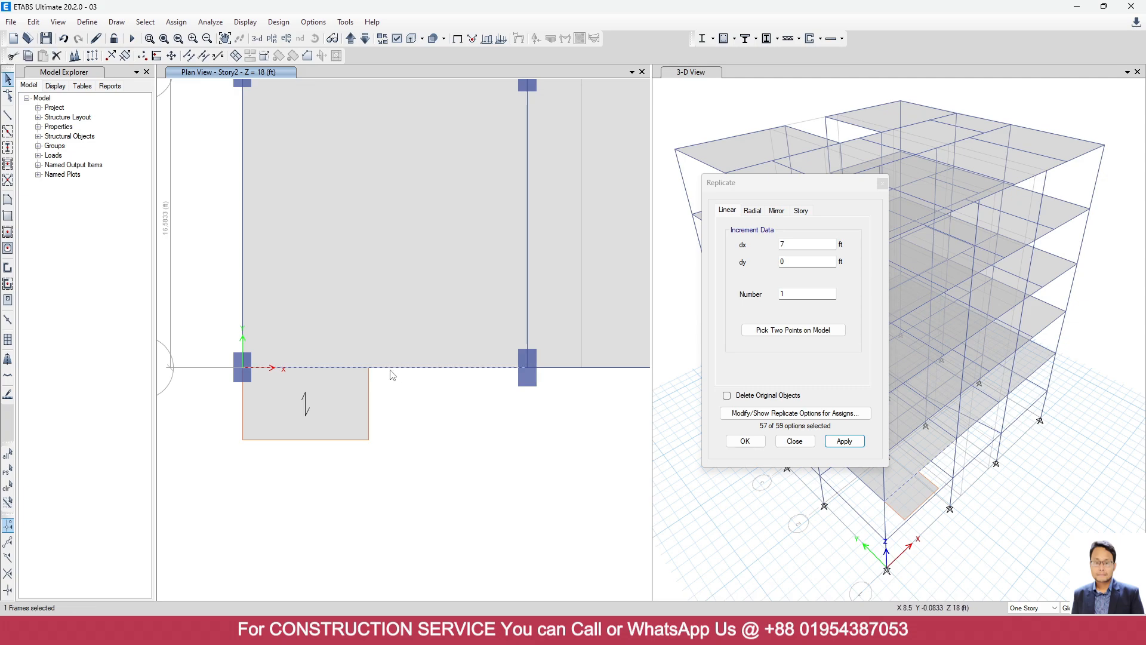
{"action": "left_click_drag", "start_coordinate": [228, 350], "coordinate": [301, 428]}
{"action": "left_click_drag", "start_coordinate": [501, 342], "coordinate": [599, 482]}
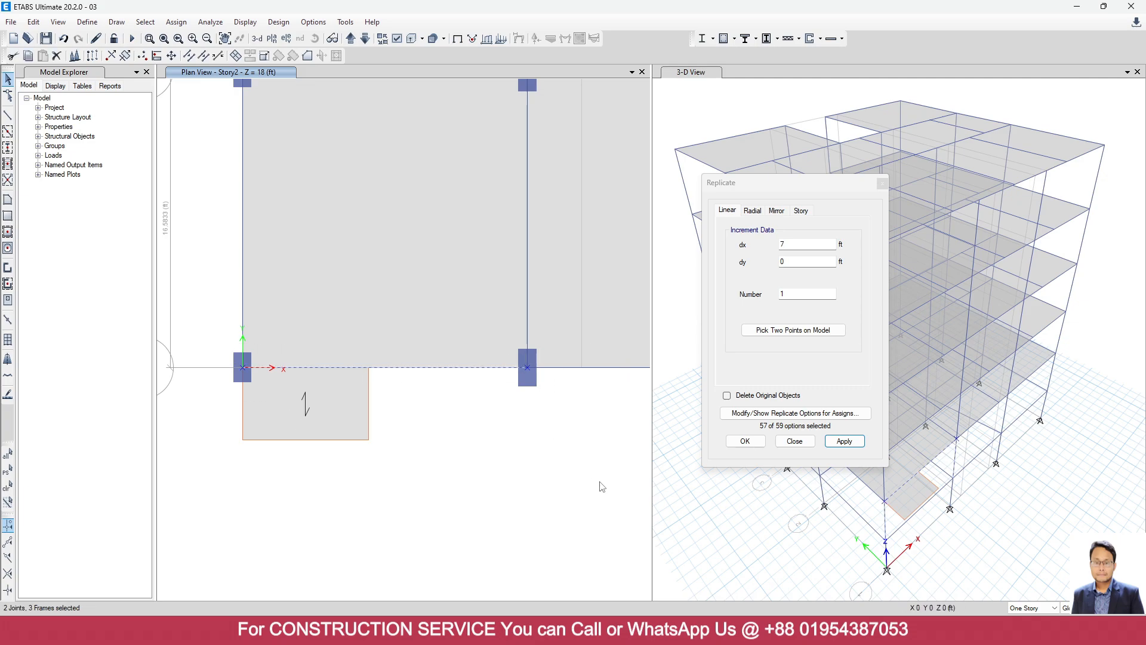
{"action": "key", "text": "Escape"}
Switch to the AutoCAD plan and dimension the gap from the wall's outer face to the recessed slab edge beside the 7' projection.
{"action": "scroll", "coordinate": [254, 421], "scroll_direction": "down", "scroll_amount": 5}
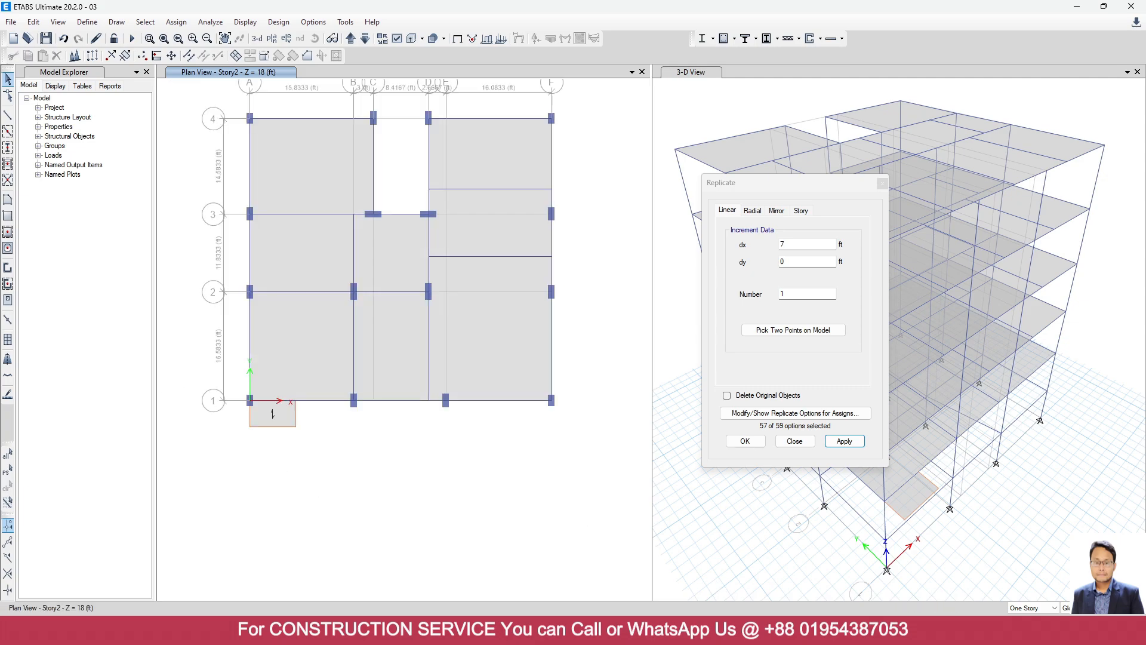
{"action": "left_click", "coordinate": [847, 630]}
{"action": "scroll", "coordinate": [420, 312], "scroll_direction": "down", "scroll_amount": 2}
{"action": "scroll", "coordinate": [512, 308], "scroll_direction": "up", "scroll_amount": 2}
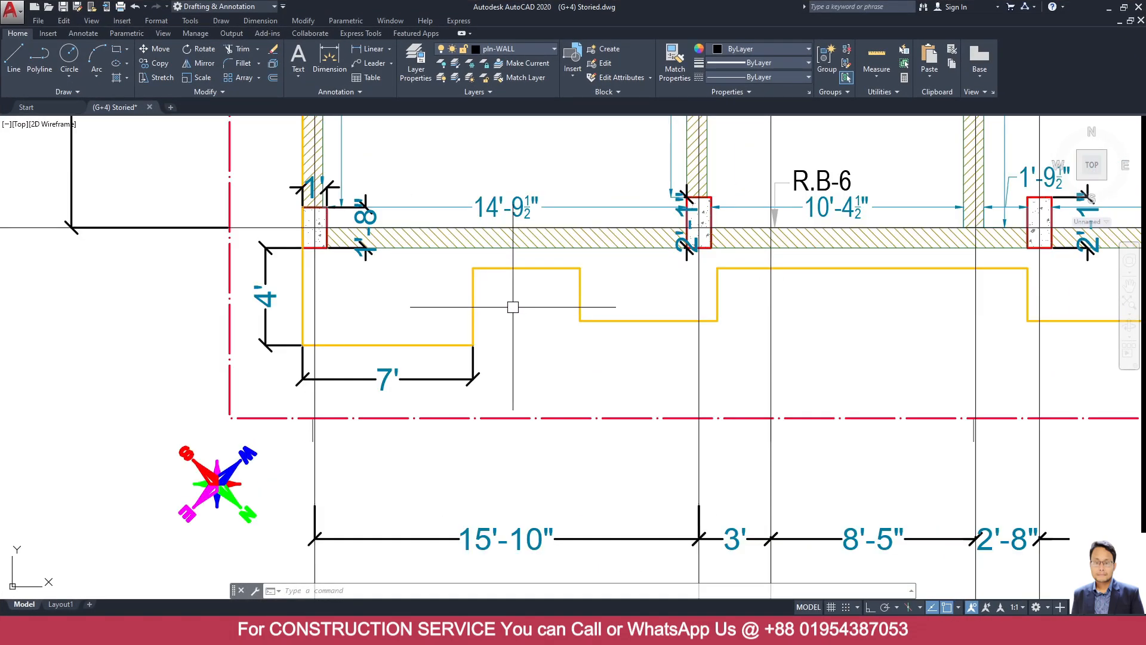
{"action": "middle_click_drag", "start_coordinate": [513, 308], "coordinate": [475, 371]}
{"action": "left_click", "coordinate": [373, 48]}
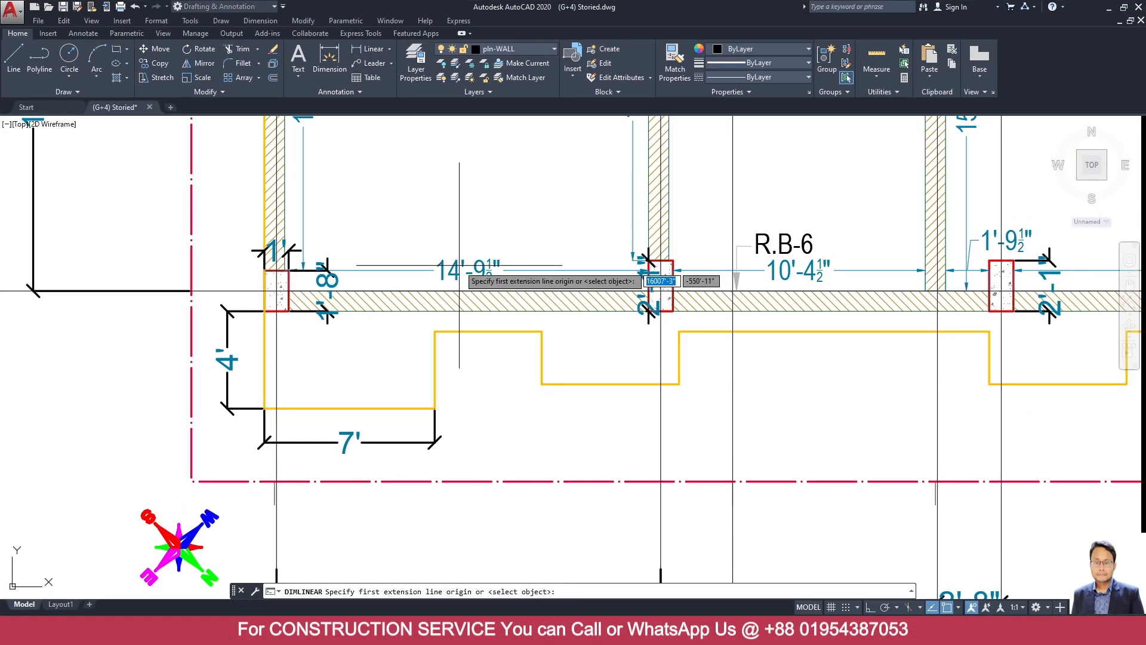
{"action": "scroll", "coordinate": [459, 291], "scroll_direction": "up", "scroll_amount": 5}
{"action": "left_click", "coordinate": [436, 293]}
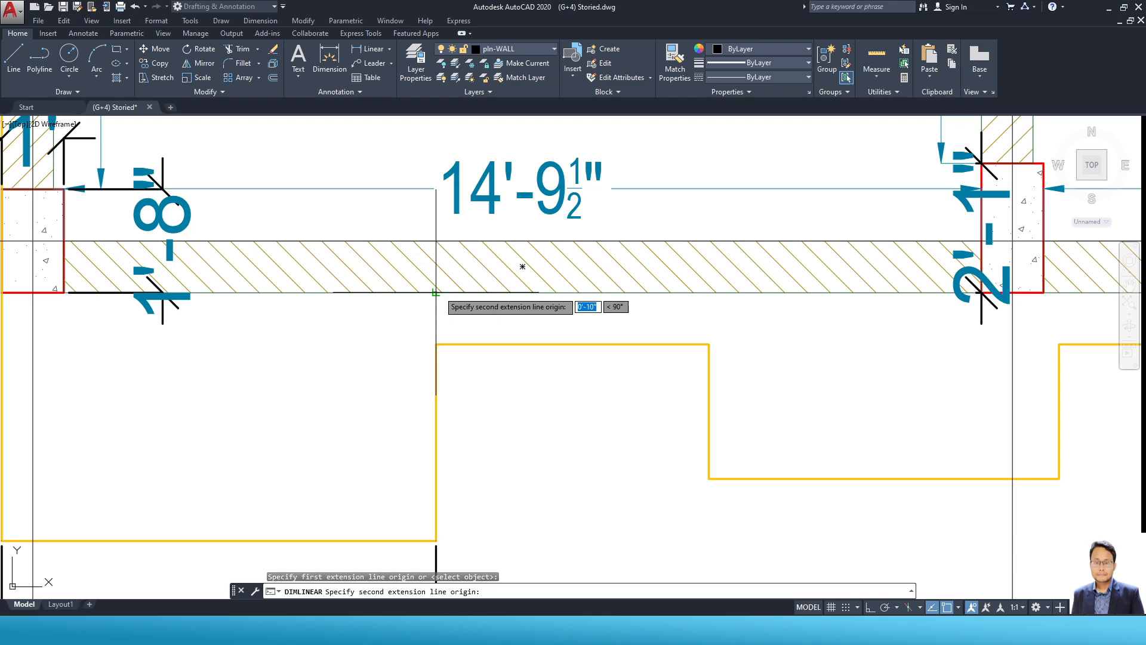
{"action": "left_click", "coordinate": [436, 345]}
{"action": "left_click", "coordinate": [344, 323]}
Dimension the horizontal length of the recessed slab edge next to the 7' projection.
{"action": "left_click", "coordinate": [383, 45]}
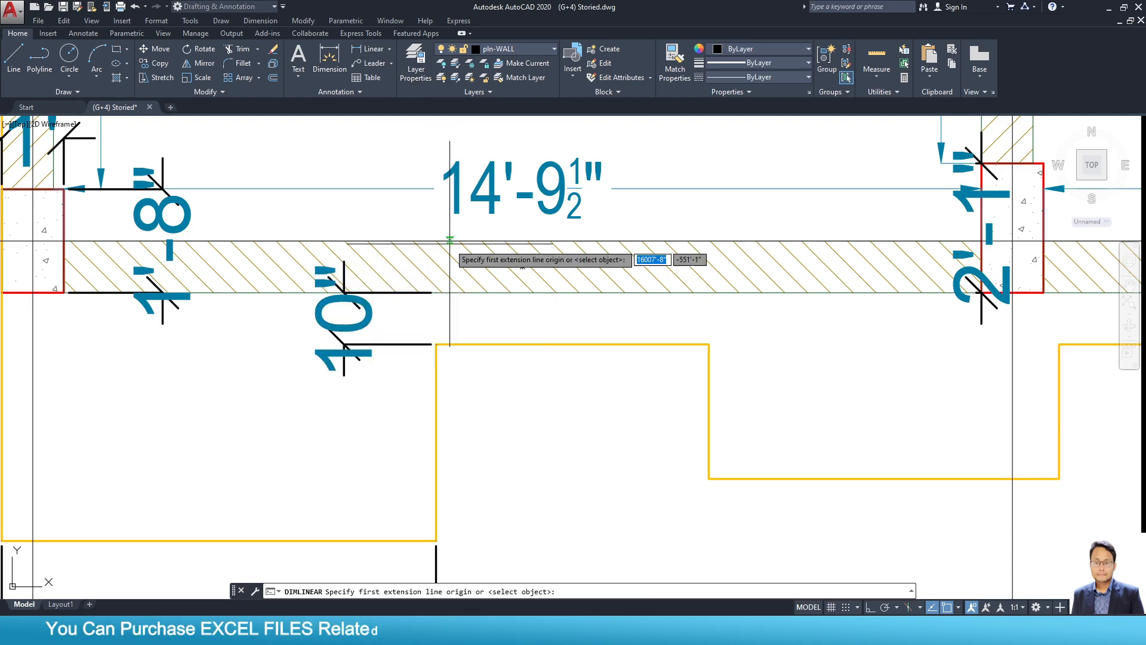
{"action": "left_click", "coordinate": [435, 345]}
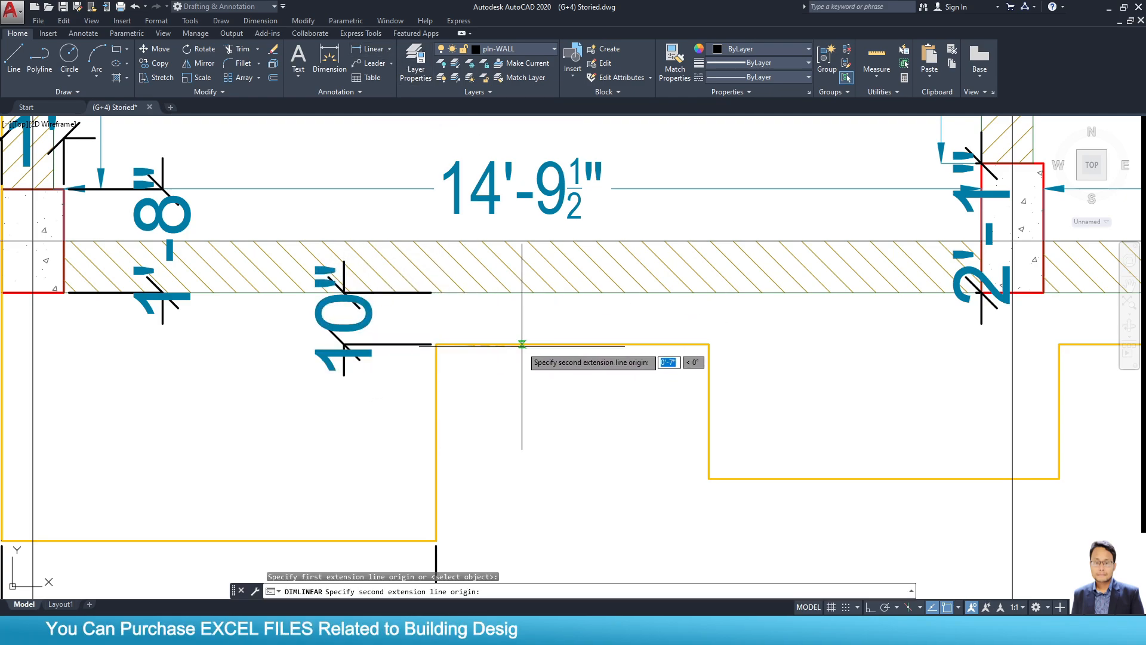
{"action": "left_click", "coordinate": [709, 345]}
{"action": "left_click", "coordinate": [686, 397]}
{"action": "scroll", "coordinate": [598, 359], "scroll_direction": "down", "scroll_amount": 3}
{"action": "scroll", "coordinate": [848, 287], "scroll_direction": "up", "scroll_amount": 1}
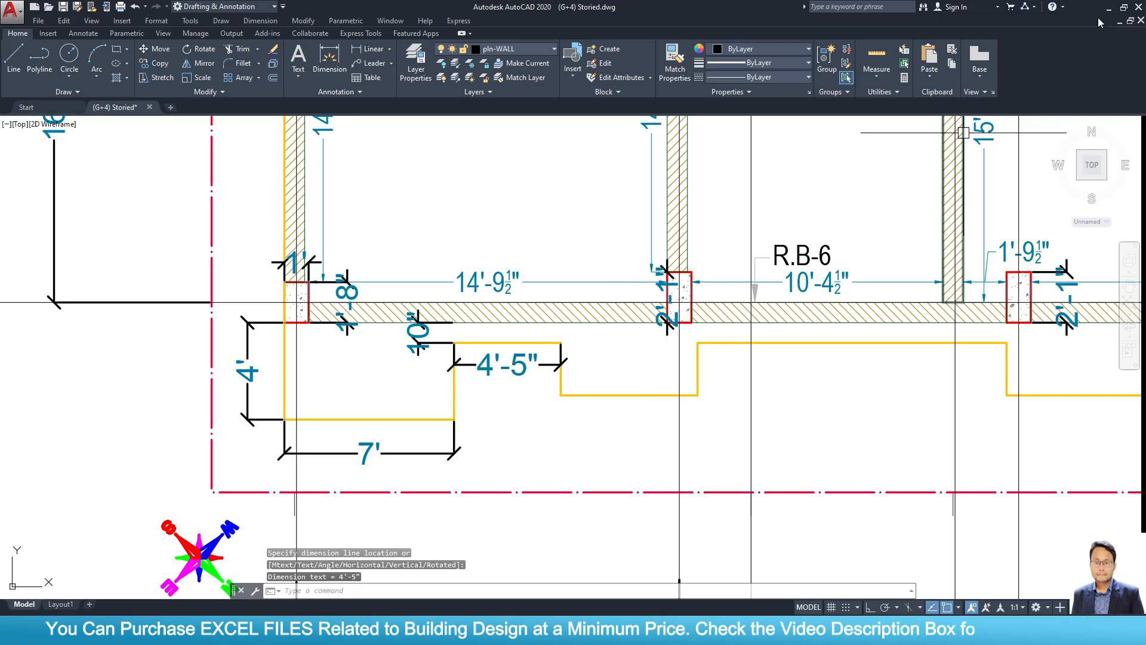
Switch back to ETABS and replicate the grid 1 beam between grids A and B with dx 0 and dy -10".
{"action": "left_click", "coordinate": [1122, 7]}
{"action": "scroll", "coordinate": [307, 416], "scroll_direction": "up", "scroll_amount": 3}
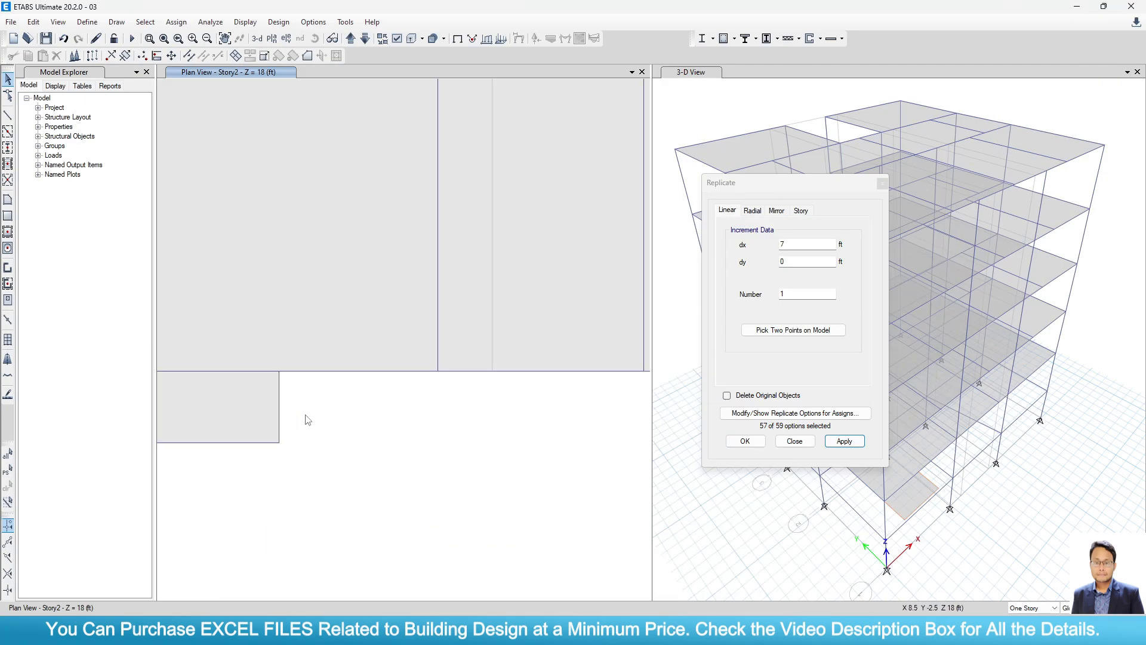
{"action": "left_click", "coordinate": [312, 373]}
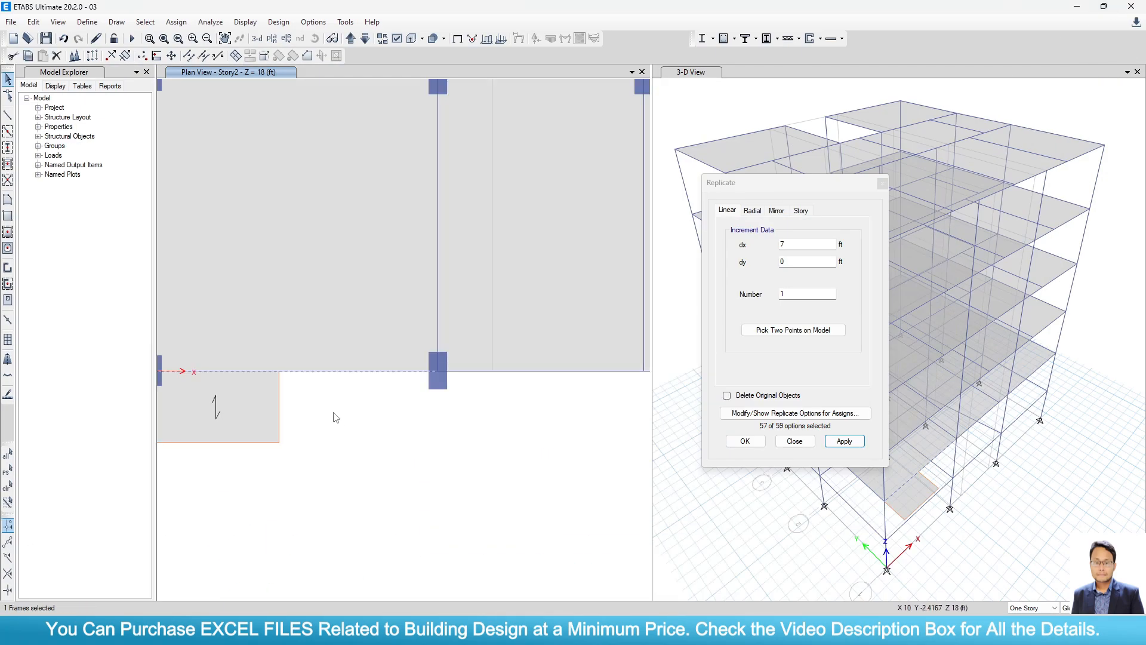
{"action": "left_click", "coordinate": [795, 263]}
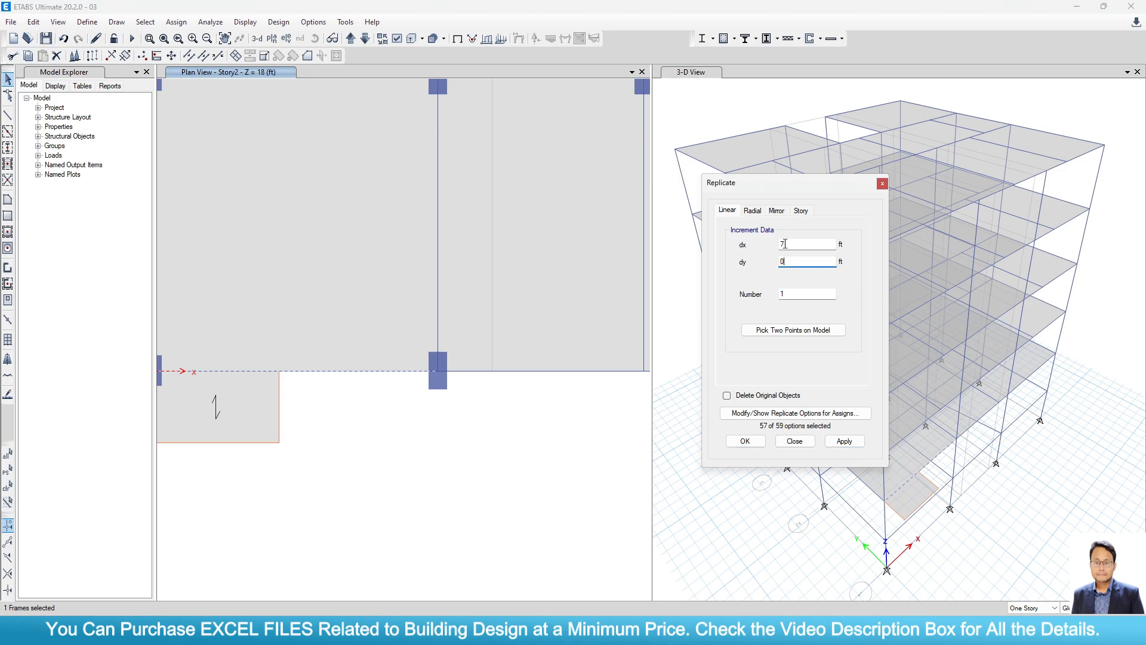
{"action": "double_click", "coordinate": [785, 243]}
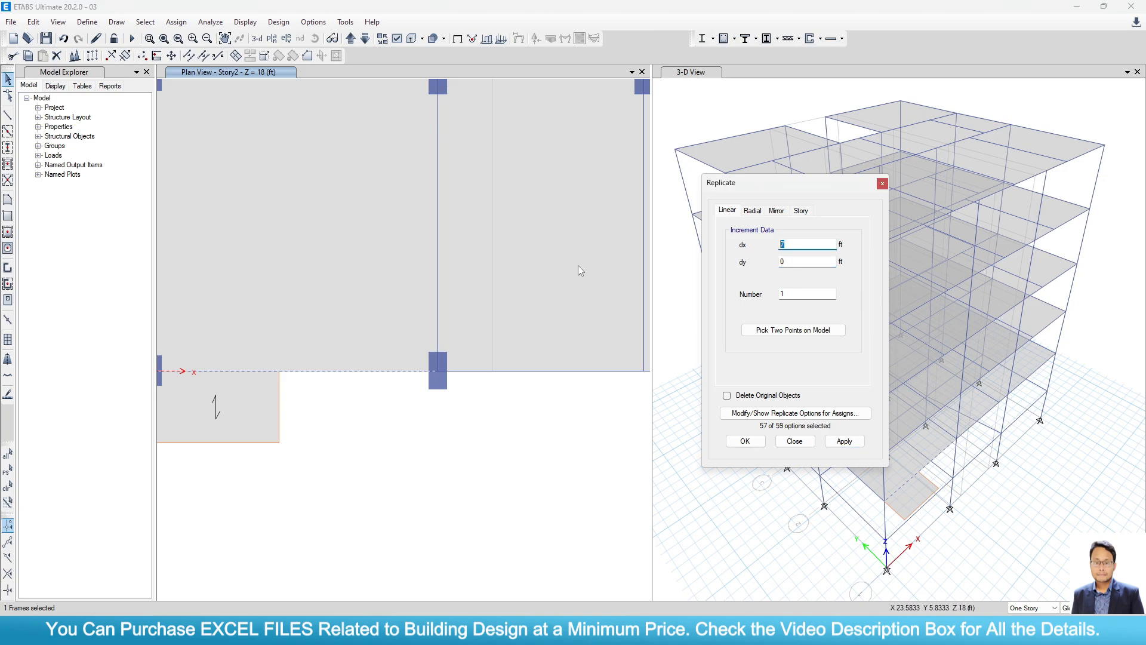
{"action": "double_click", "coordinate": [802, 263]}
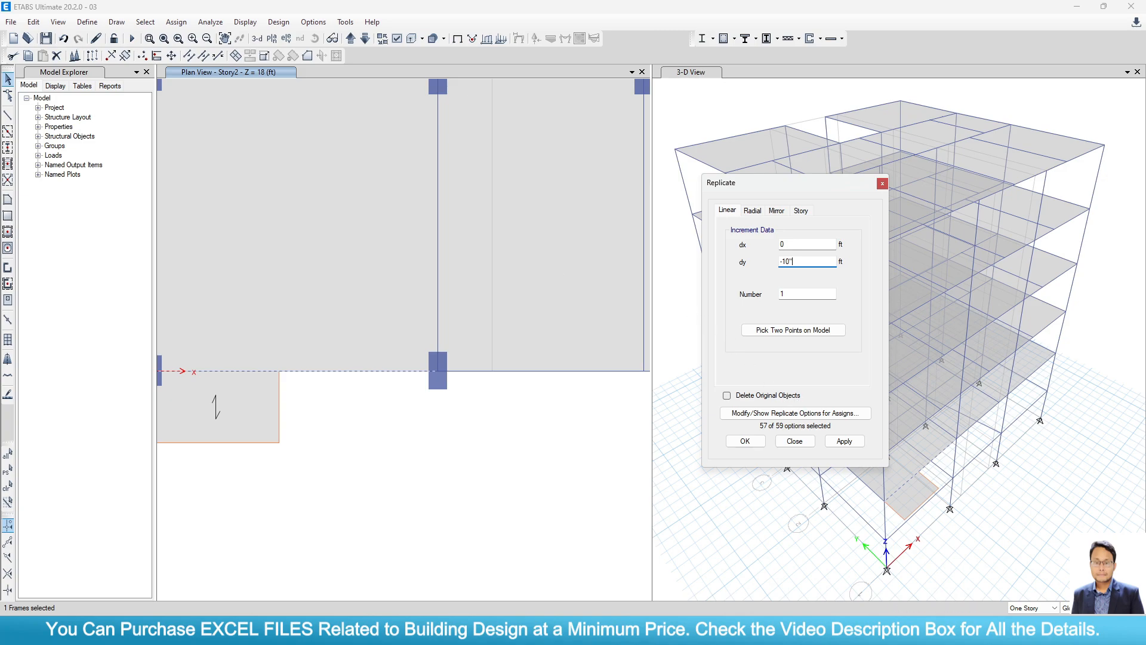
{"action": "left_click", "coordinate": [844, 441]}
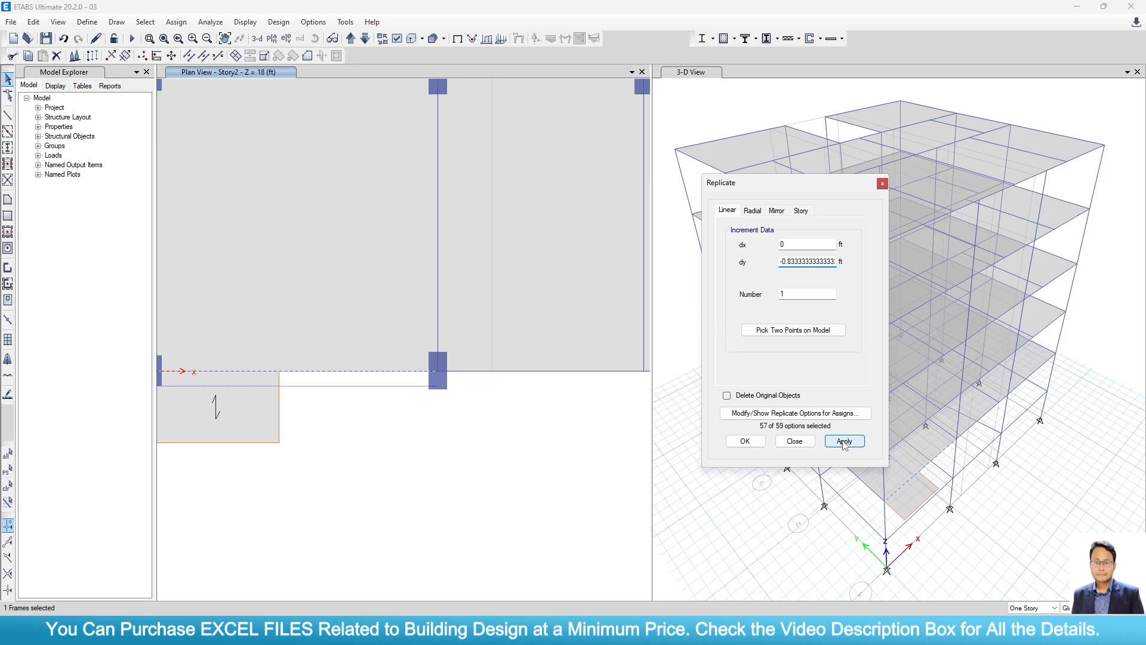
{"action": "scroll", "coordinate": [270, 380], "scroll_direction": "up", "scroll_amount": 2}
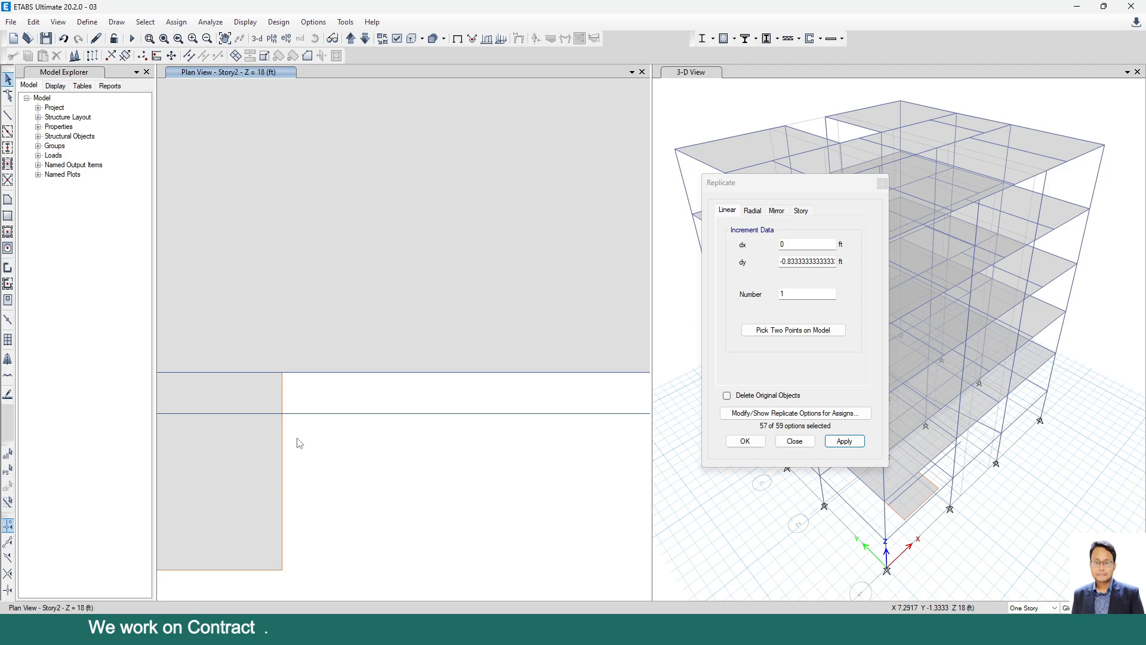
Divide the replicated beam and the 4 ft null line at the slab's far side where they intersect, breaking at selected frames and joints.
{"action": "left_click", "coordinate": [8, 114]}
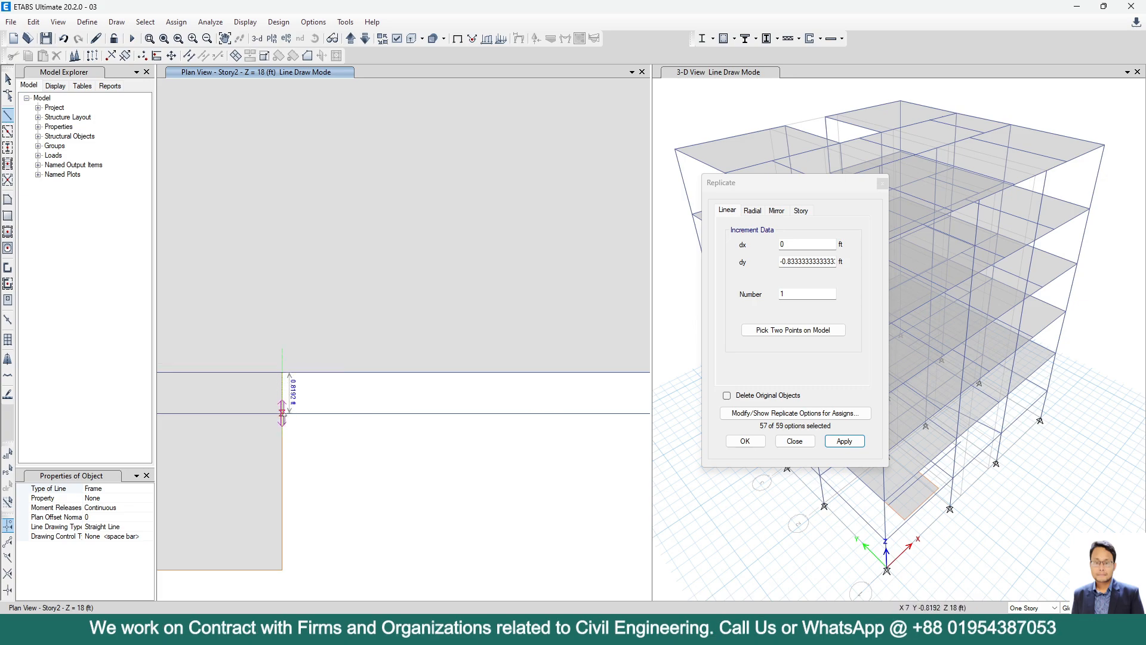
{"action": "key", "text": "Escape"}
{"action": "left_click", "coordinate": [346, 416]}
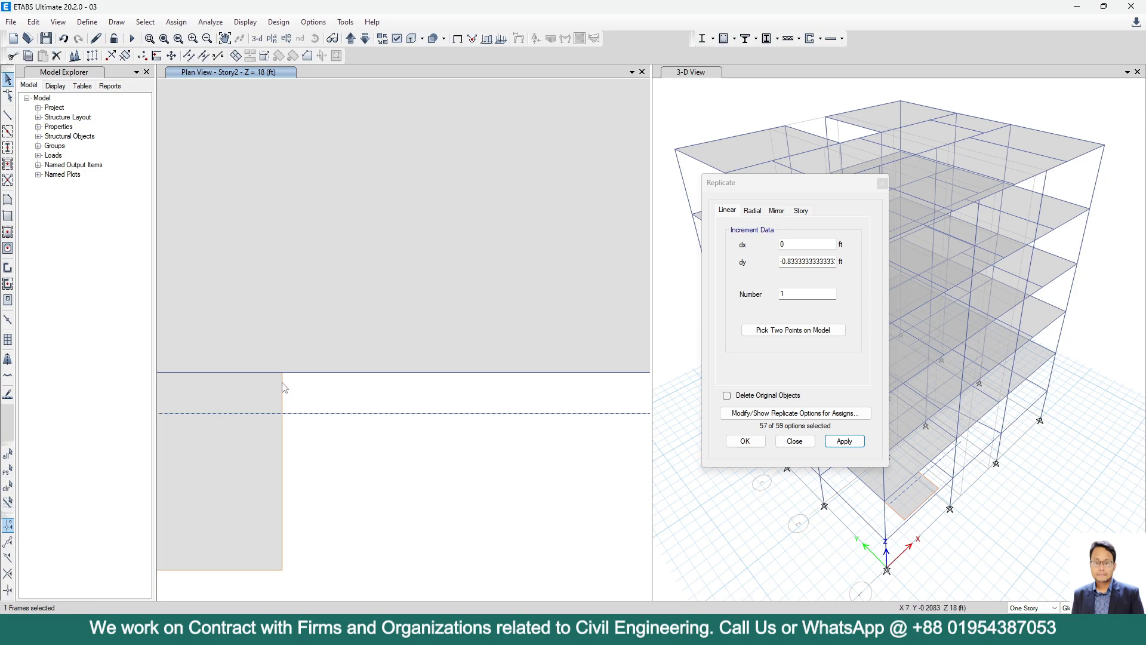
{"action": "left_click", "coordinate": [189, 57]}
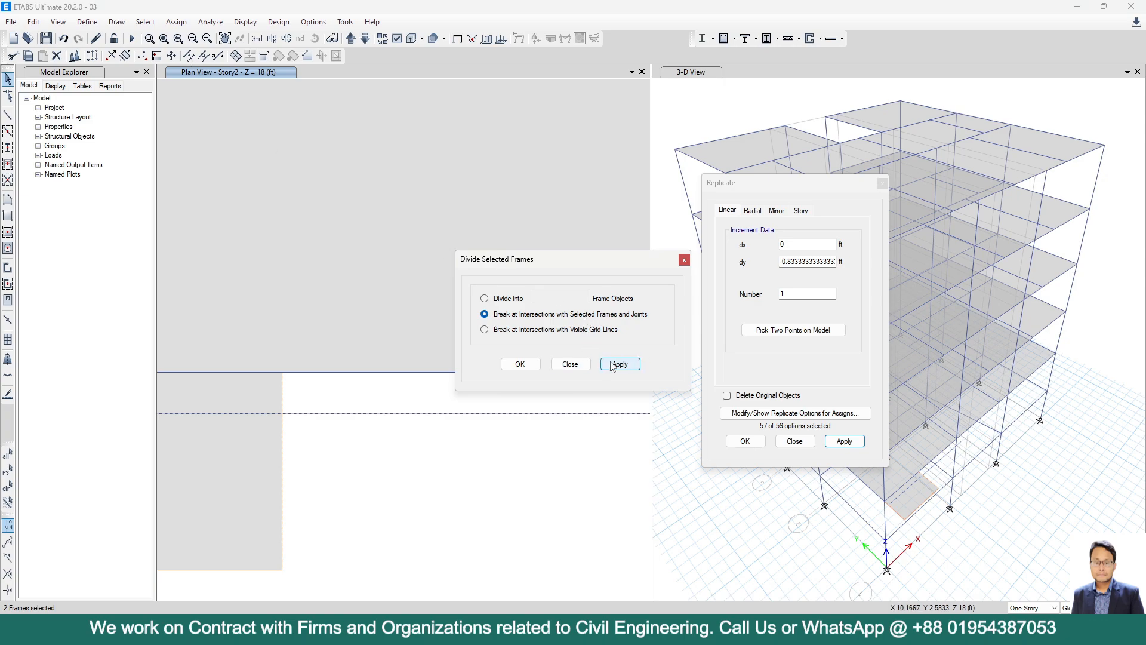
Delete both pieces of the divided replicated beam, the one beyond the slab edge and the one across the slab.
{"action": "left_click", "coordinate": [353, 415]}
{"action": "key", "text": "Delete"}
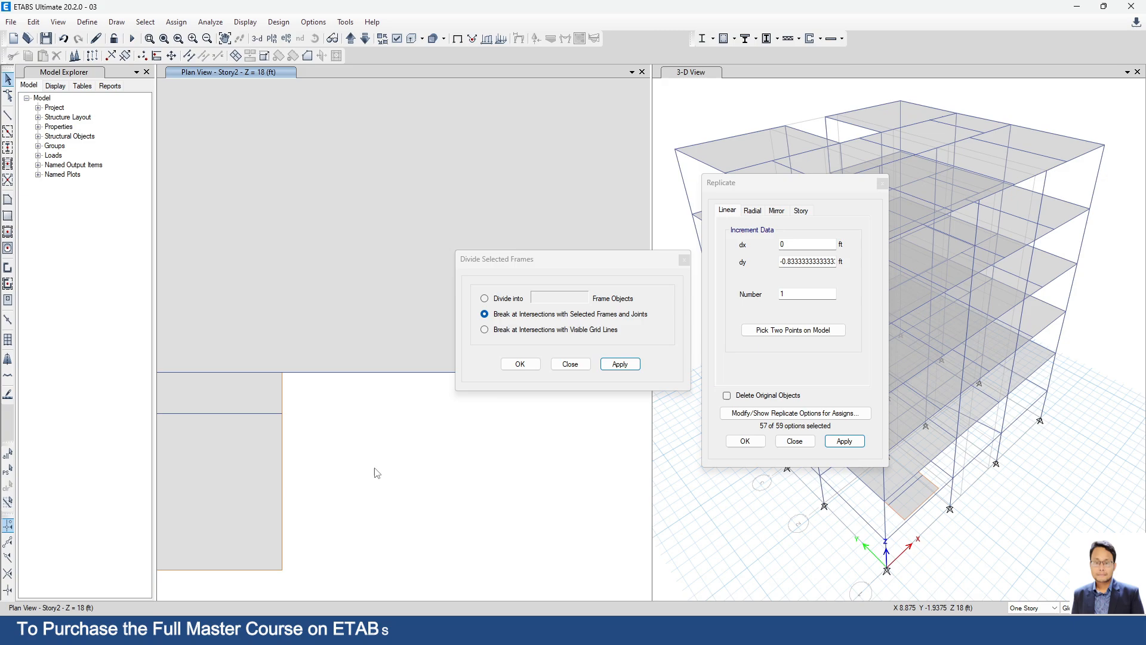
{"action": "left_click", "coordinate": [249, 415]}
{"action": "key", "text": "Delete"}
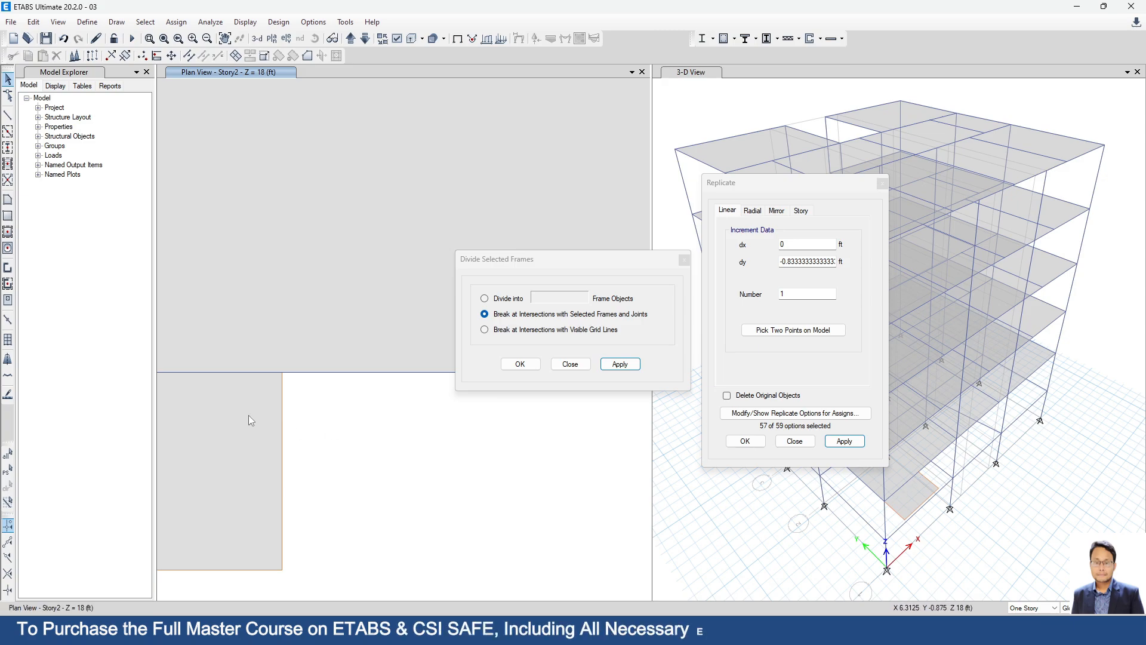
Replicate the short 10" piece of the 4 ft slab's far edge line with dx 4'5" and dy 0.
{"action": "left_click", "coordinate": [284, 394]}
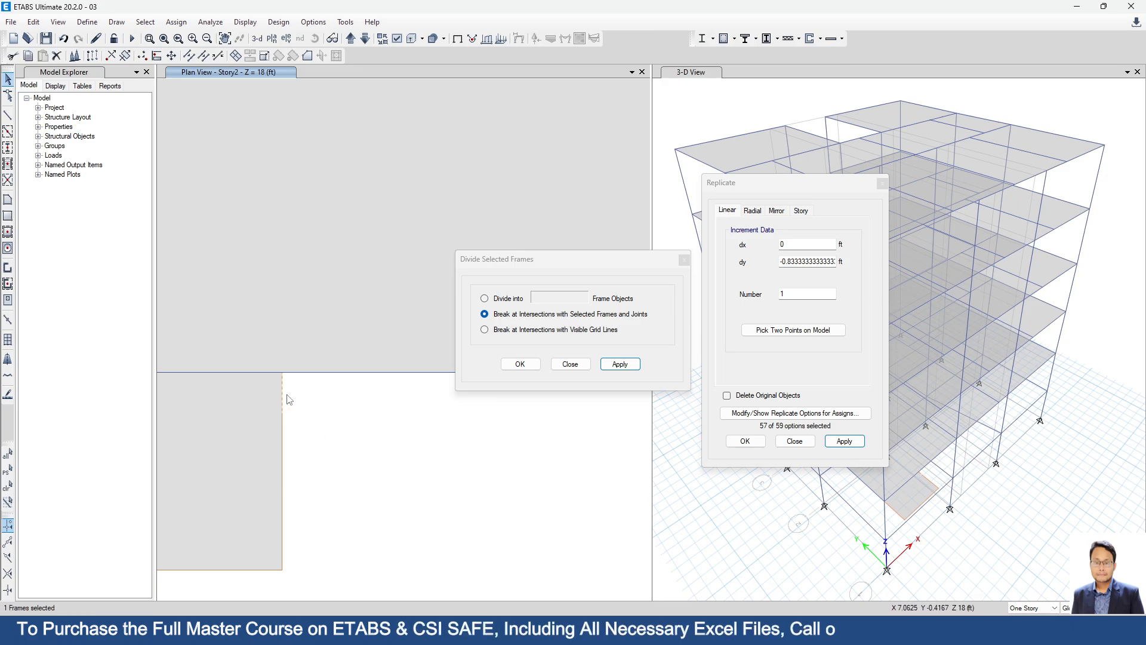
{"action": "left_click", "coordinate": [685, 260]}
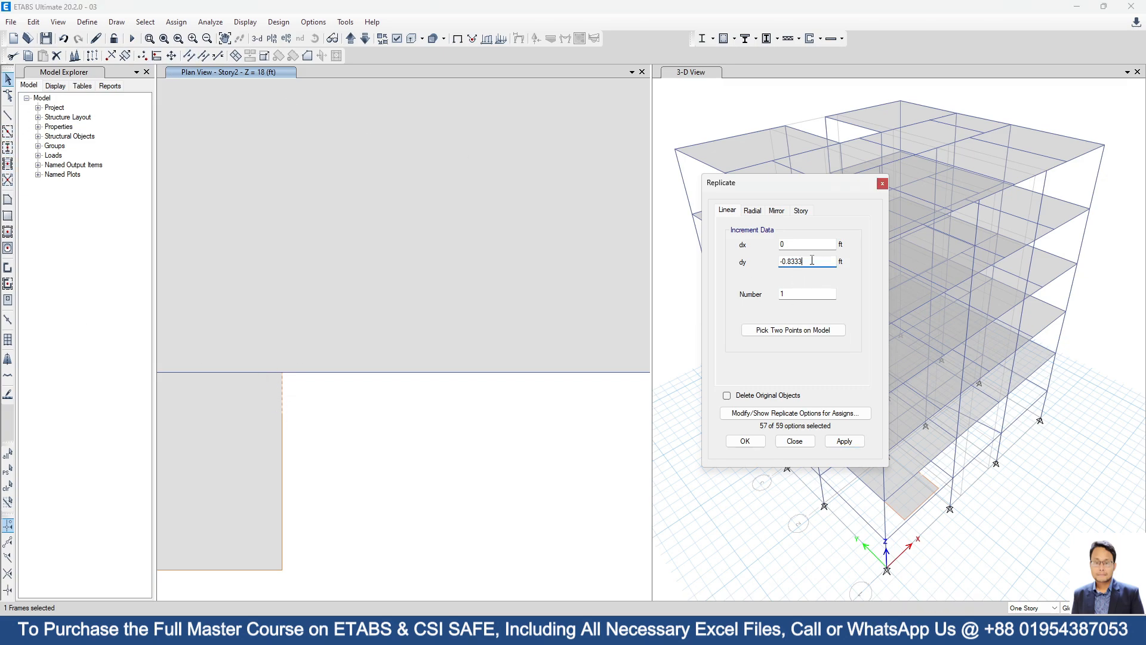
{"action": "type", "text": "0"}
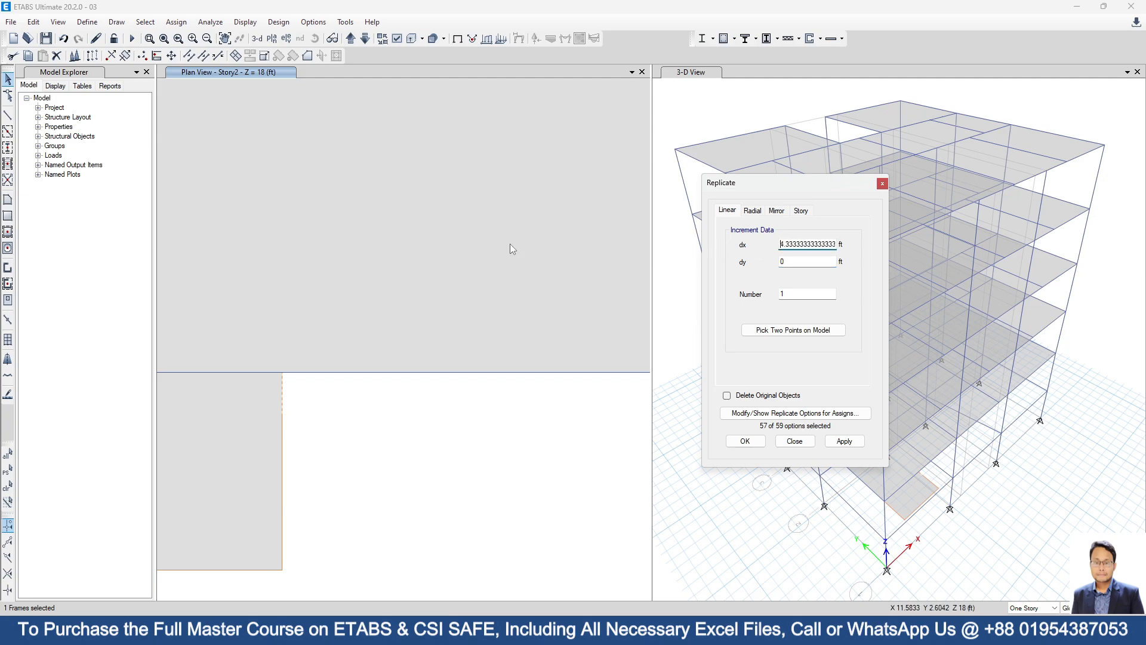
{"action": "double_click", "coordinate": [813, 245]}
{"action": "key", "text": "BackSpace"}
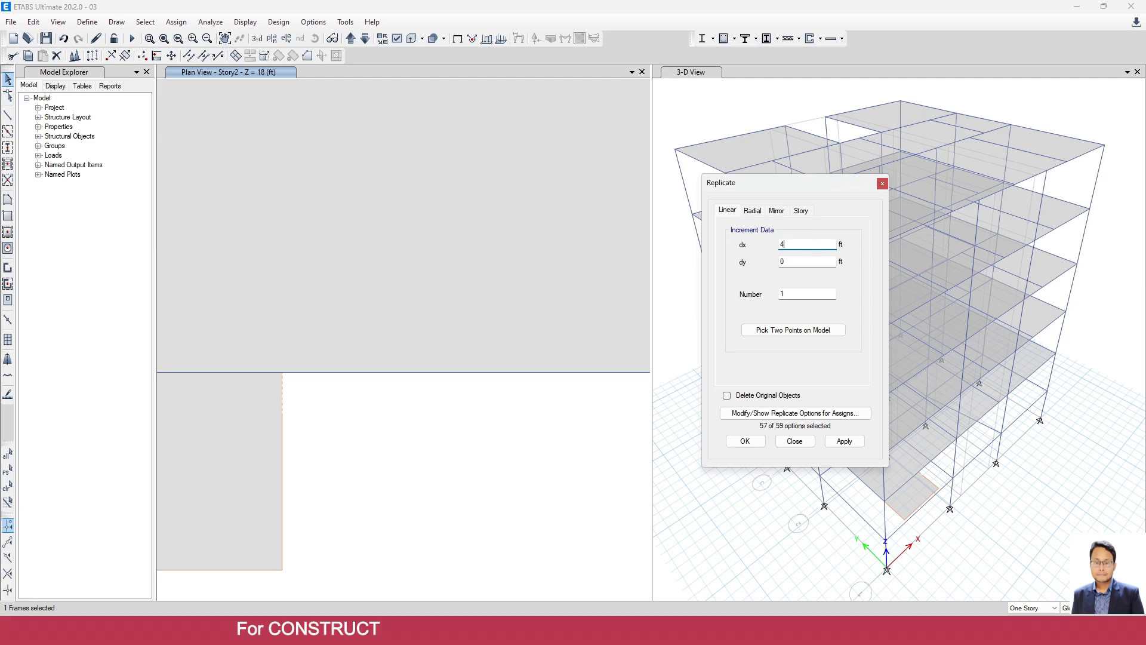
{"action": "type", "text": "4'5\""}
{"action": "key", "text": "Return"}
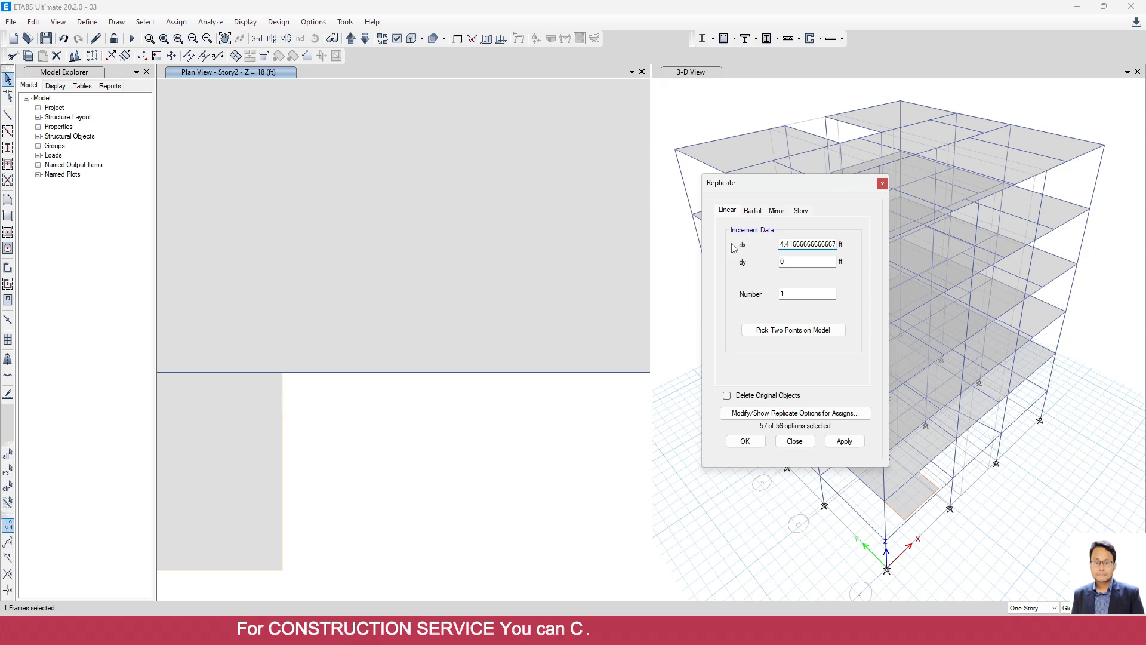
{"action": "left_click", "coordinate": [844, 440]}
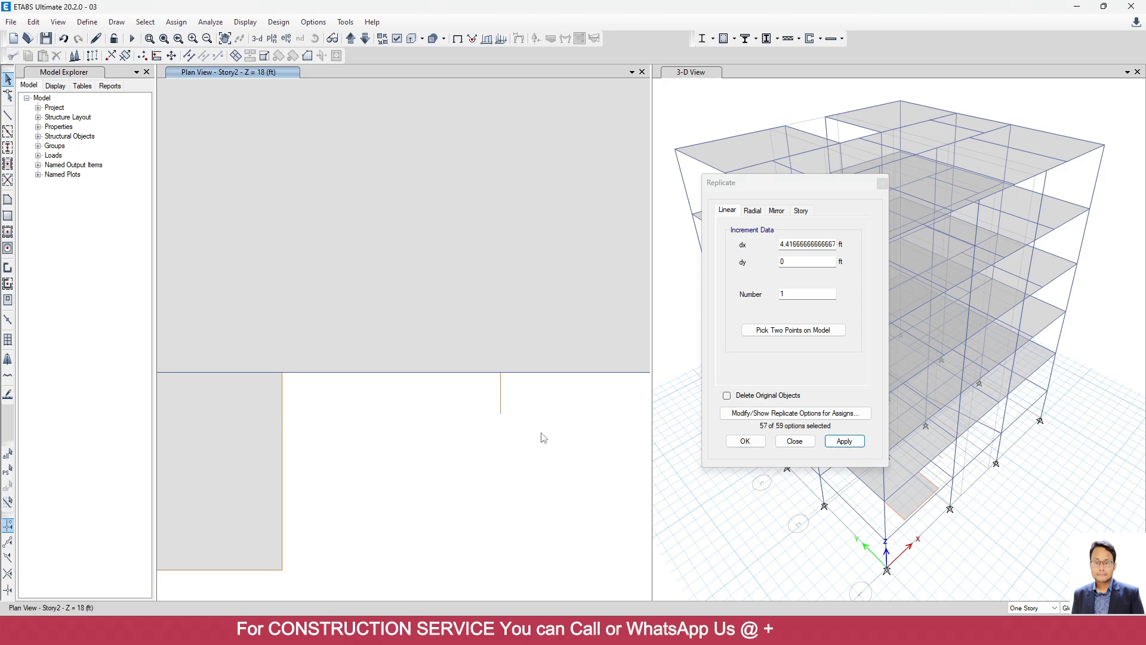
Draw a null line linking the free ends of the two 10" lines, and join the two frames along the 4 ft slab's edge.
{"action": "left_click", "coordinate": [7, 114]}
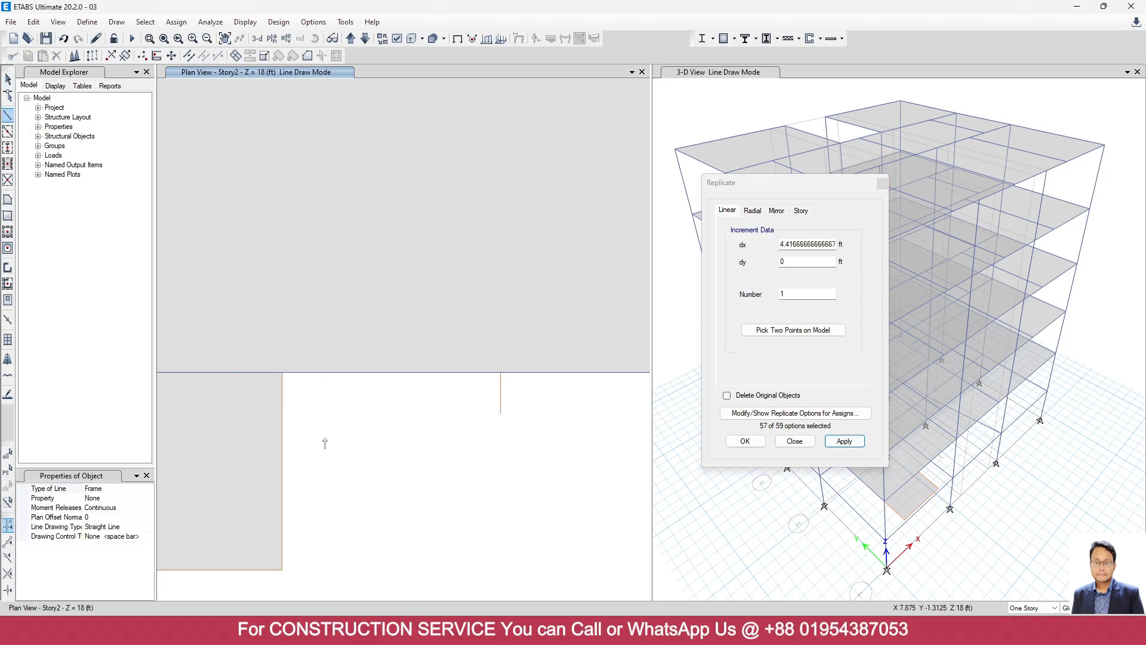
{"action": "left_click", "coordinate": [282, 412]}
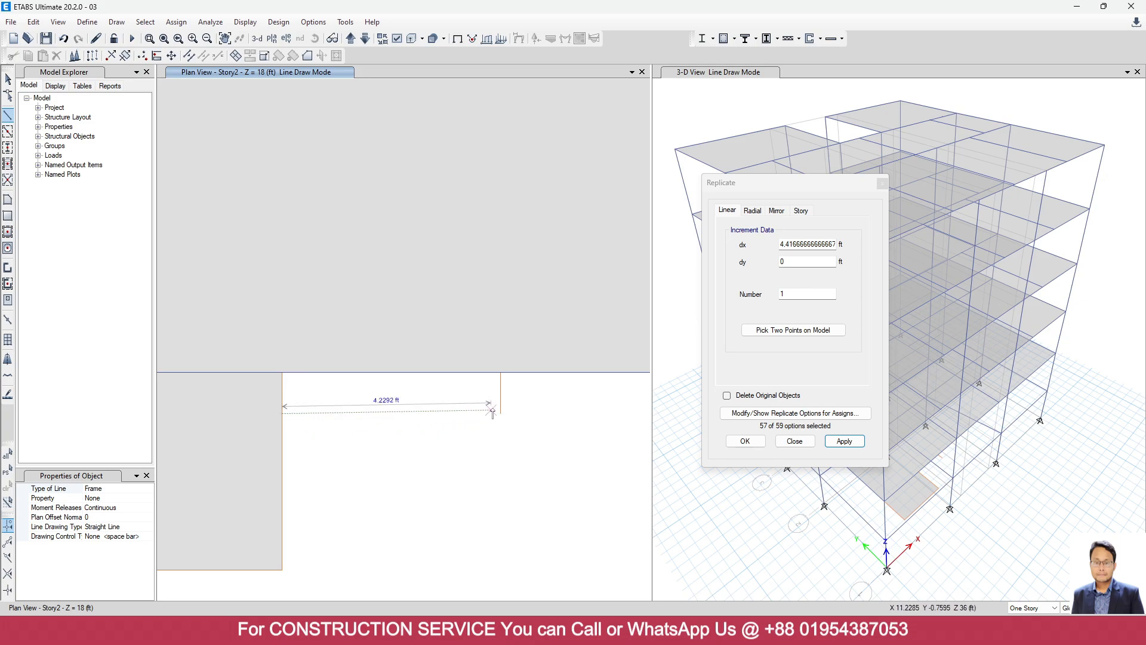
{"action": "double_click", "coordinate": [500, 413]}
{"action": "key", "text": "Escape"}
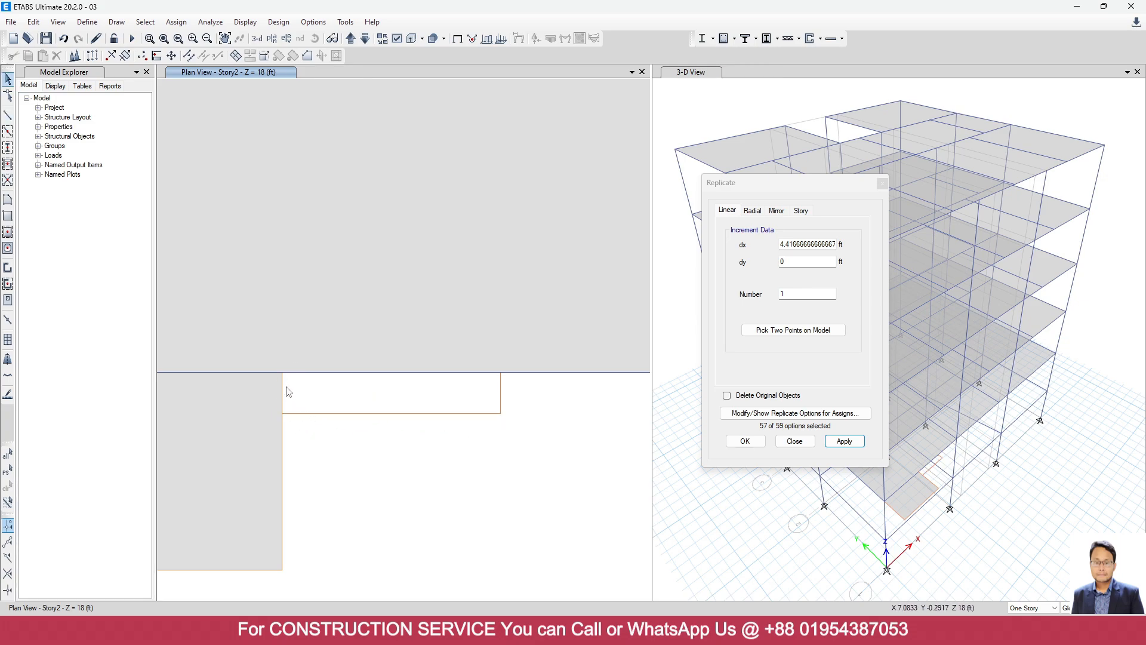
{"action": "left_click", "coordinate": [283, 392]}
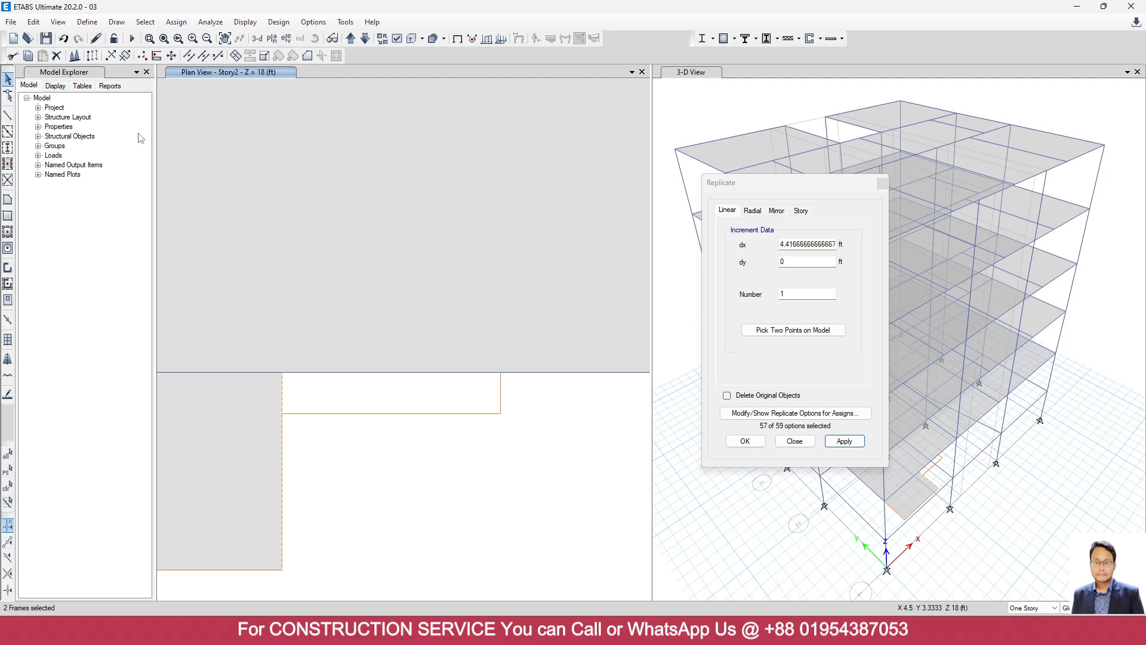
{"action": "left_click", "coordinate": [203, 56]}
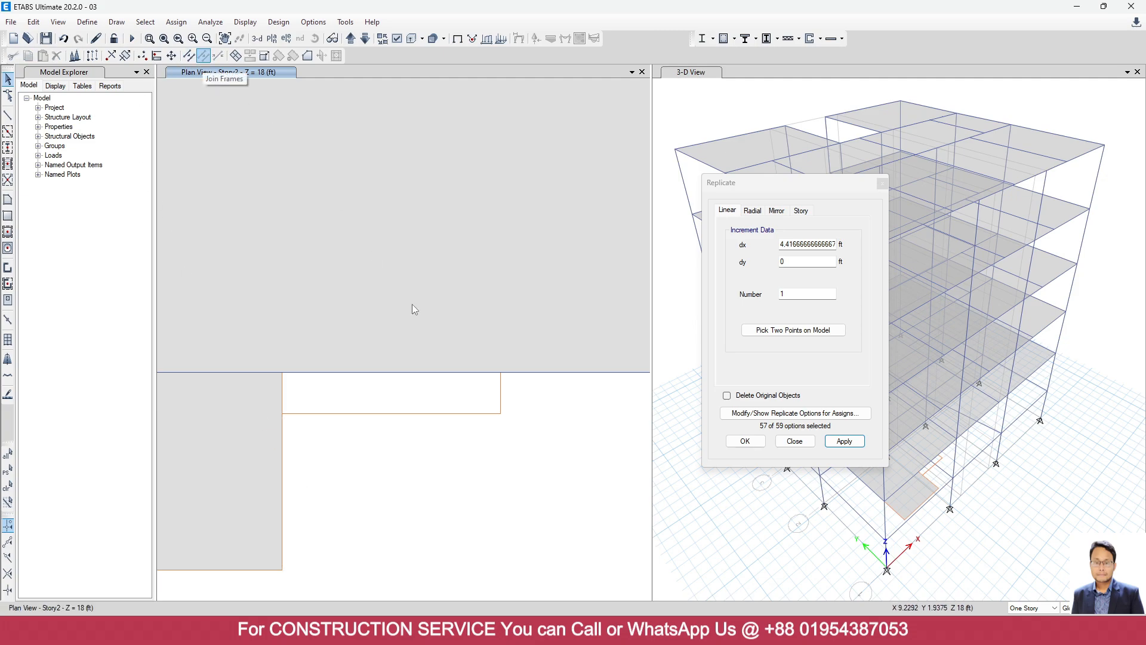
Draw a Slab 6 inch one way area with local axis 90 over the 10" deep strip beside the 4 ft slab.
{"action": "left_click", "coordinate": [7, 201]}
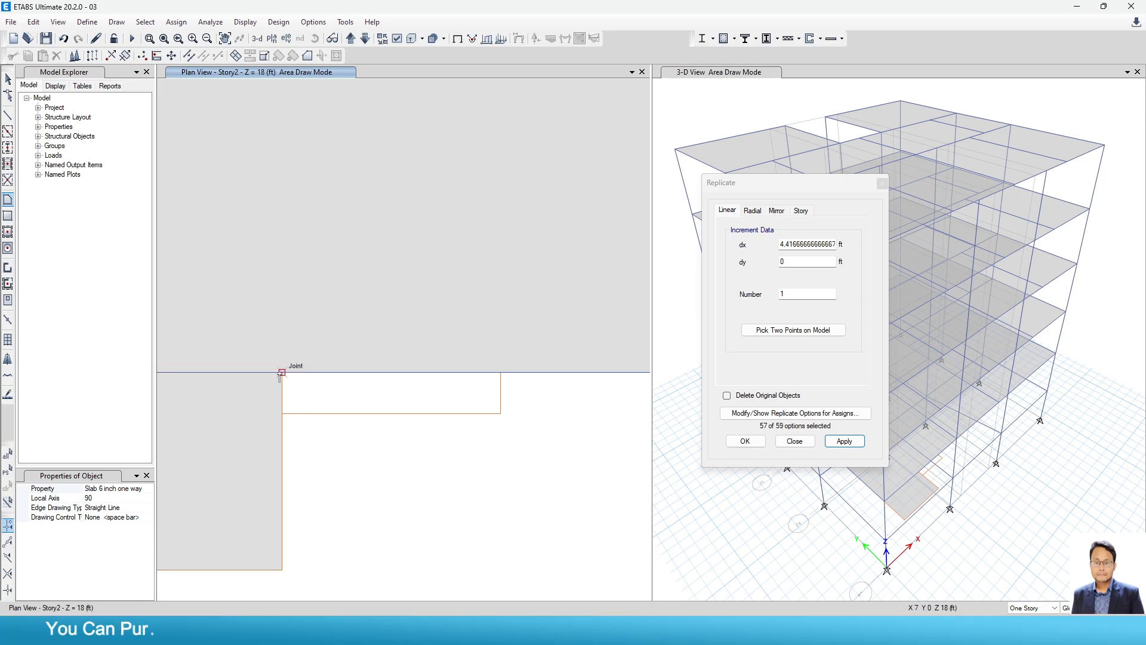
{"action": "left_click", "coordinate": [281, 373]}
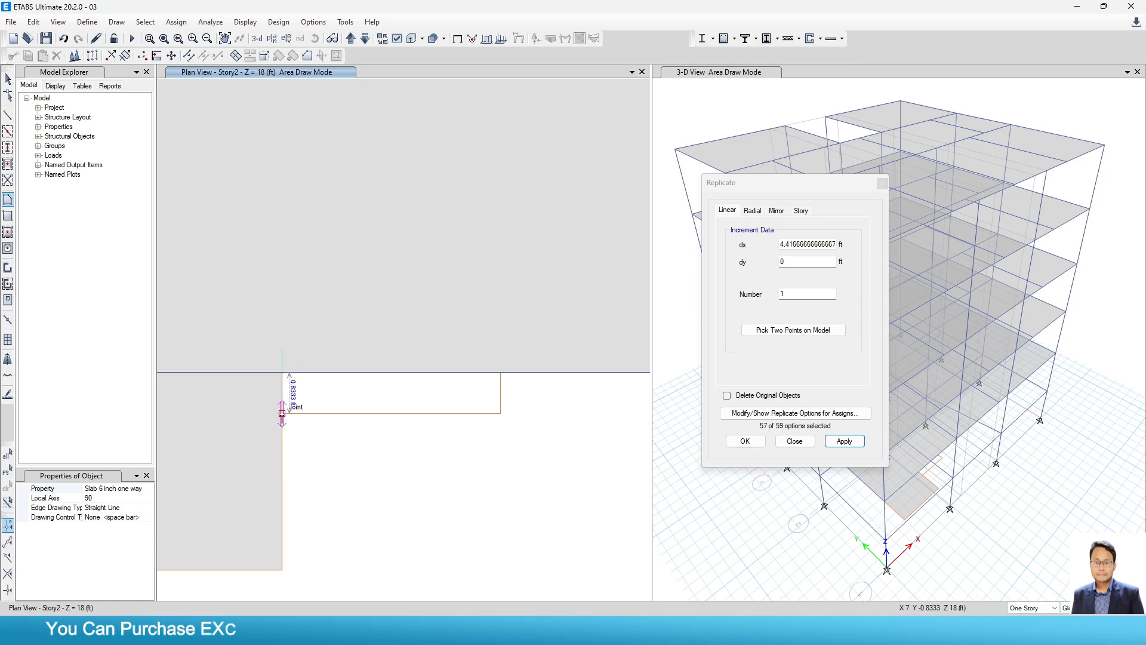
{"action": "left_click", "coordinate": [501, 413]}
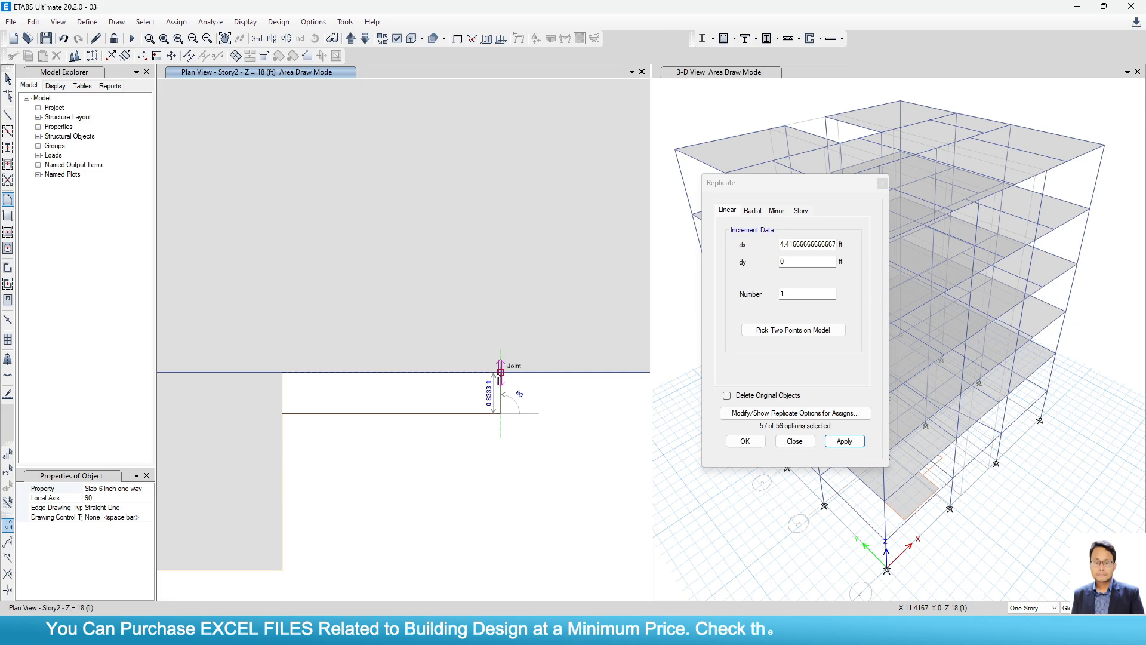
{"action": "double_click", "coordinate": [501, 373]}
{"action": "scroll", "coordinate": [378, 441], "scroll_direction": "down", "scroll_amount": 3}
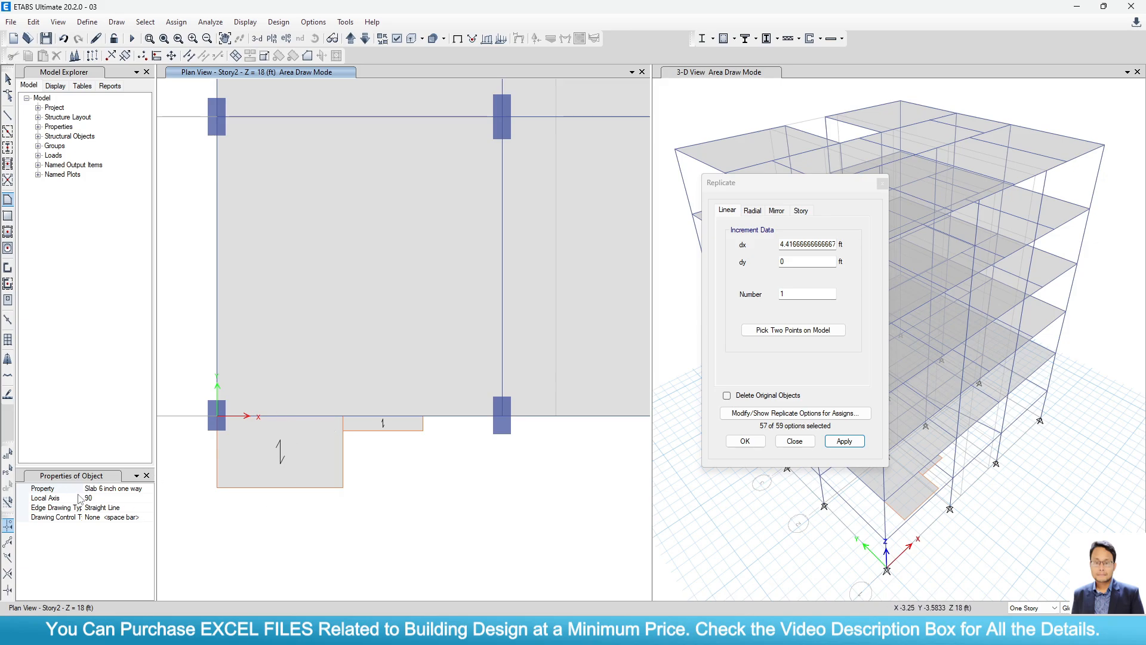
Switch to the AutoCAD plan and dimension the depth of the projection beyond the 4'-5" recess, measured from the beam's outer face.
{"action": "mouse_move", "coordinate": [798, 632]}
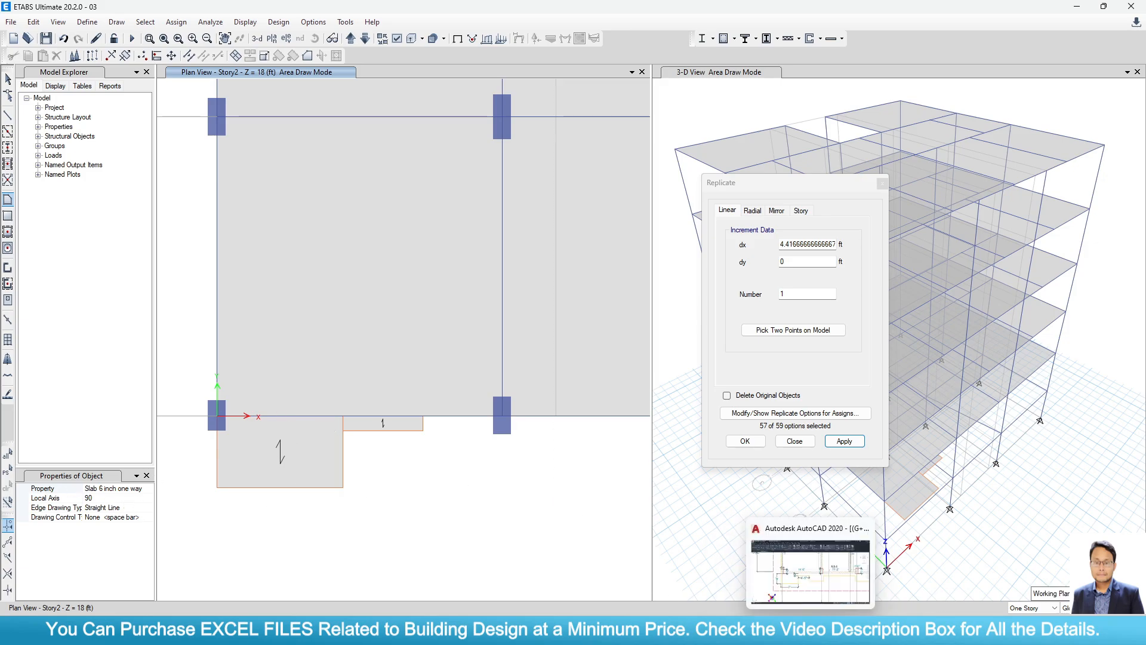
{"action": "left_click", "coordinate": [782, 584]}
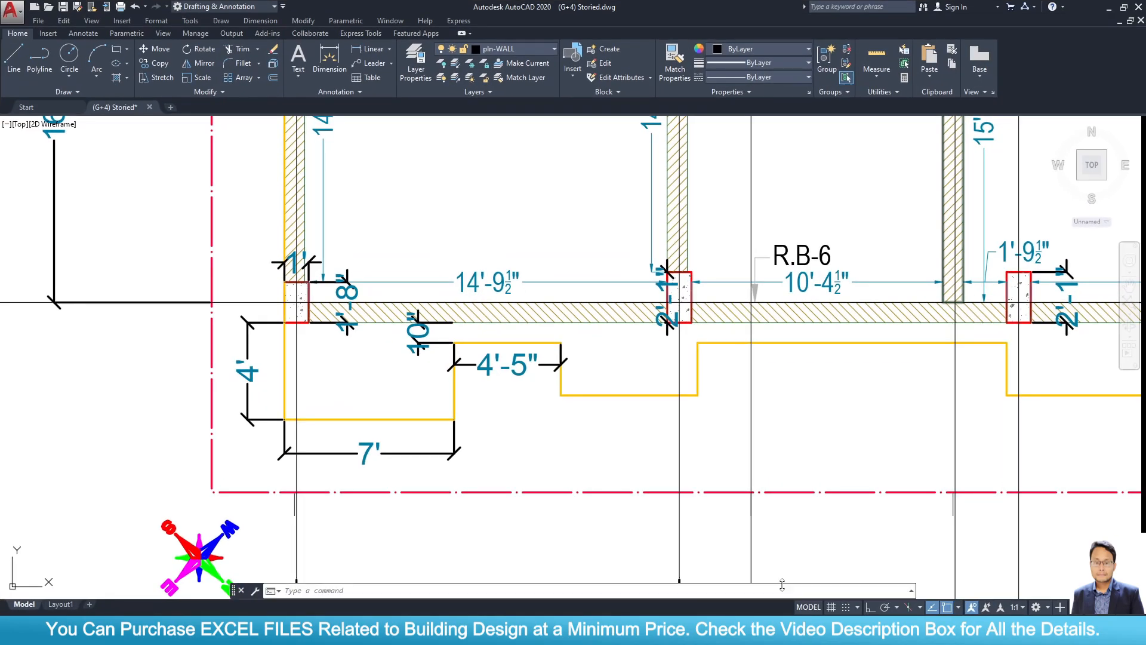
{"action": "left_click", "coordinate": [372, 48]}
{"action": "left_click", "coordinate": [561, 395]}
{"action": "left_click", "coordinate": [561, 322]}
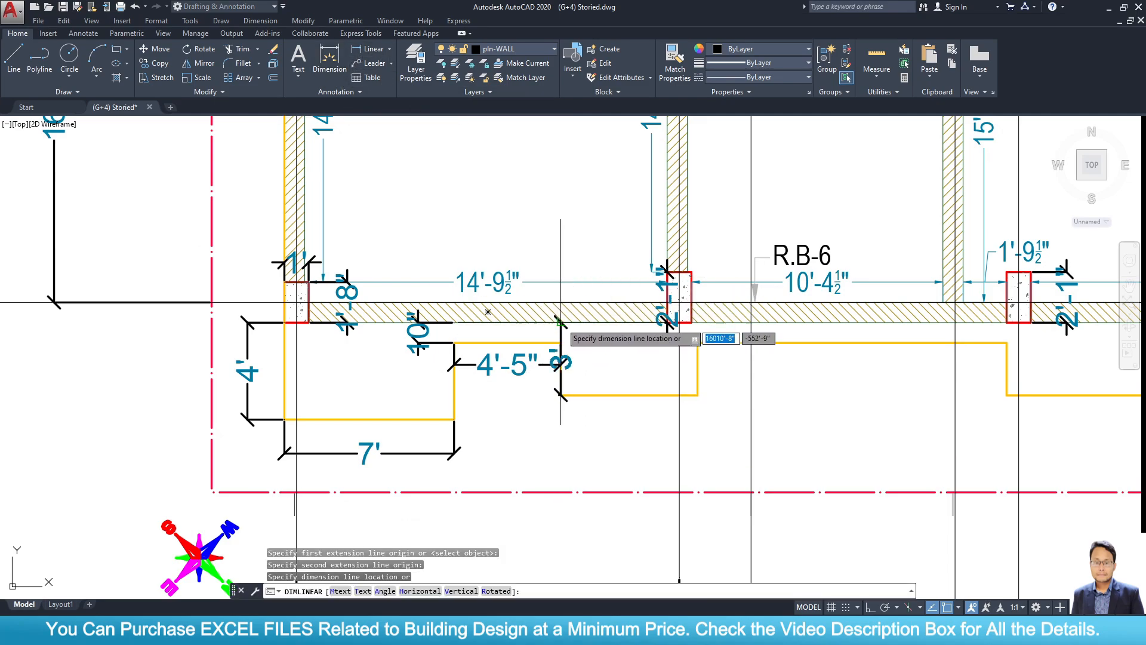
{"action": "left_click", "coordinate": [129, 401]}
Dimension the horizontal width of the projection next to the 4'-5" recess.
{"action": "key", "text": "Return"}
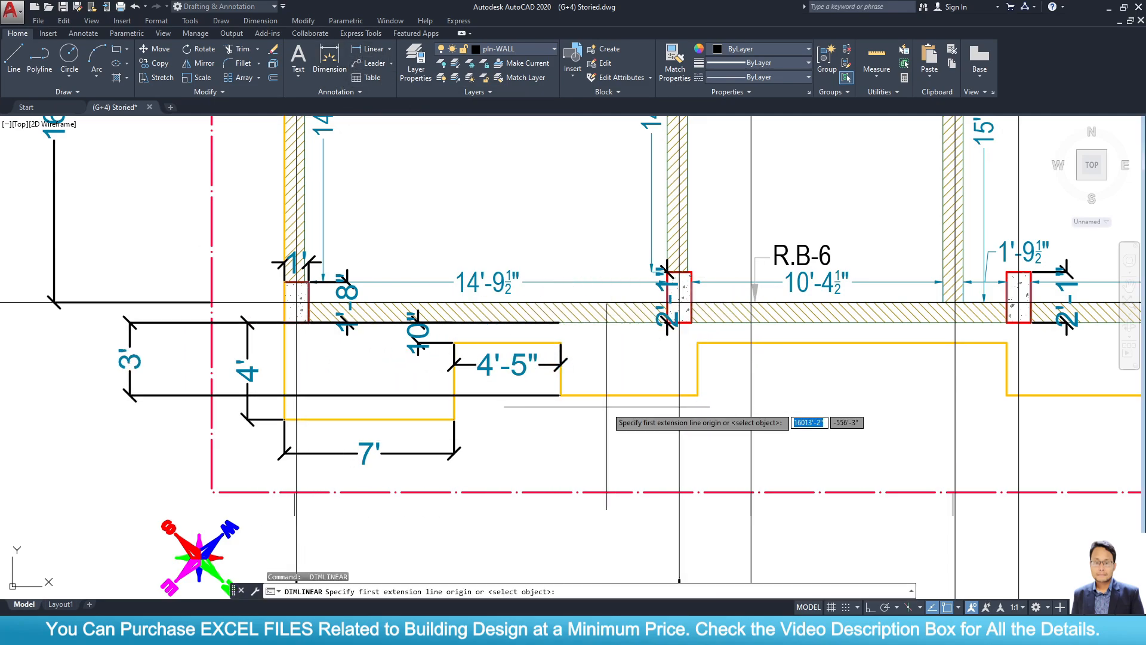
{"action": "left_click", "coordinate": [561, 396]}
{"action": "left_click", "coordinate": [698, 395]}
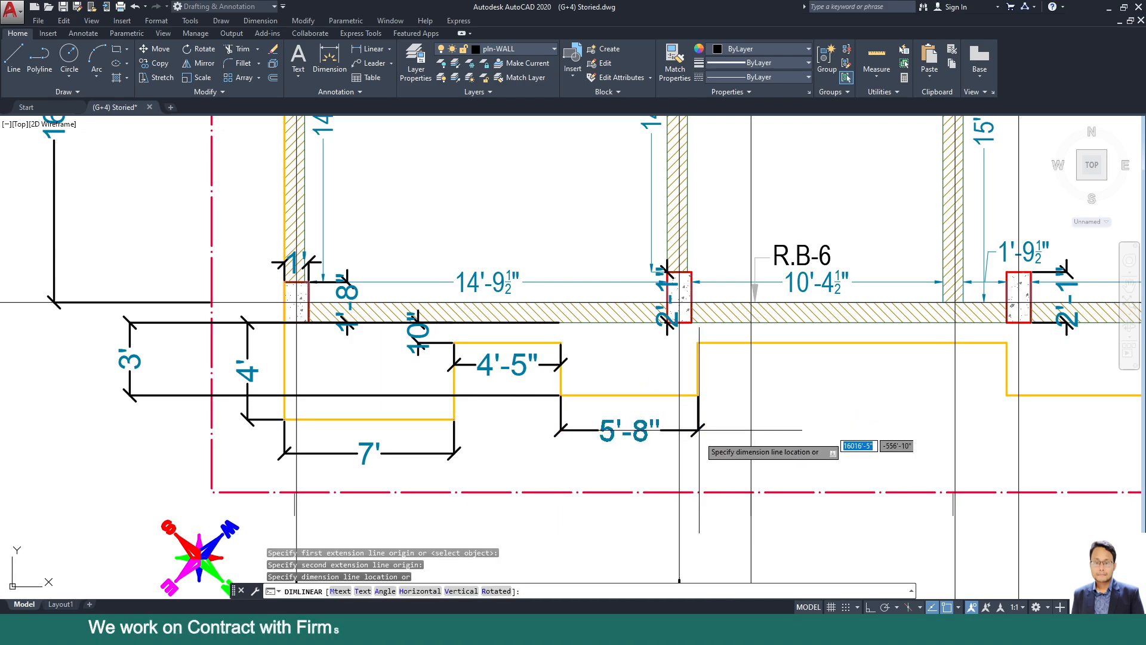
{"action": "left_click", "coordinate": [709, 444]}
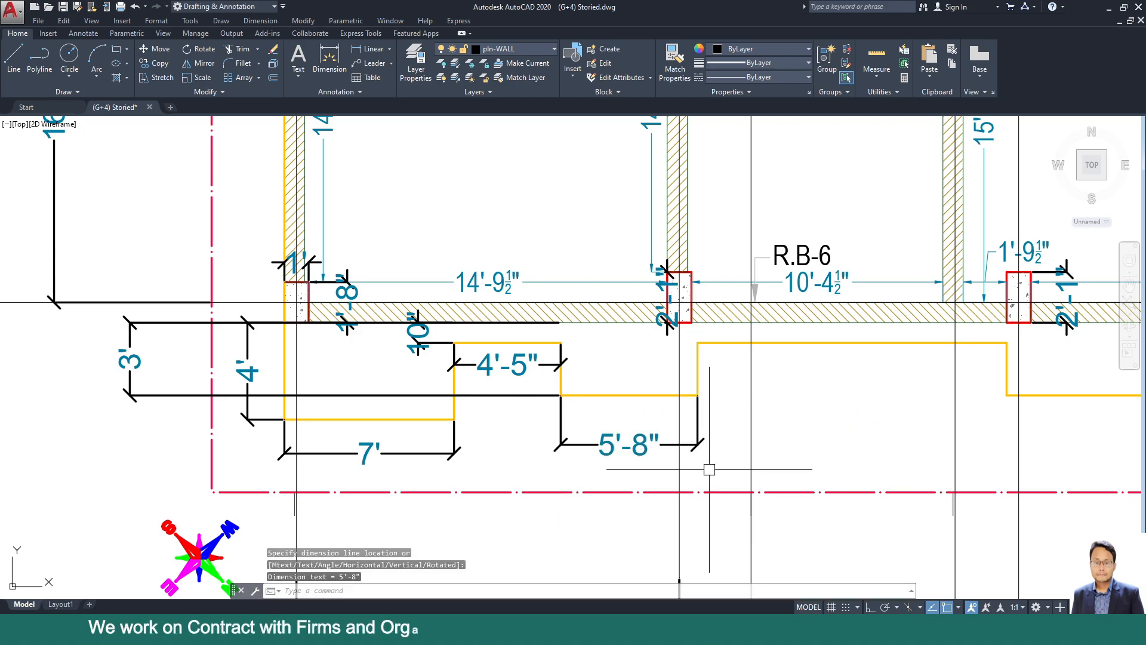
Switch back to ETABS and replicate the grid 1 beam between grids A and B with dx 0 and dy -3 ft.
{"action": "left_click", "coordinate": [1112, 12]}
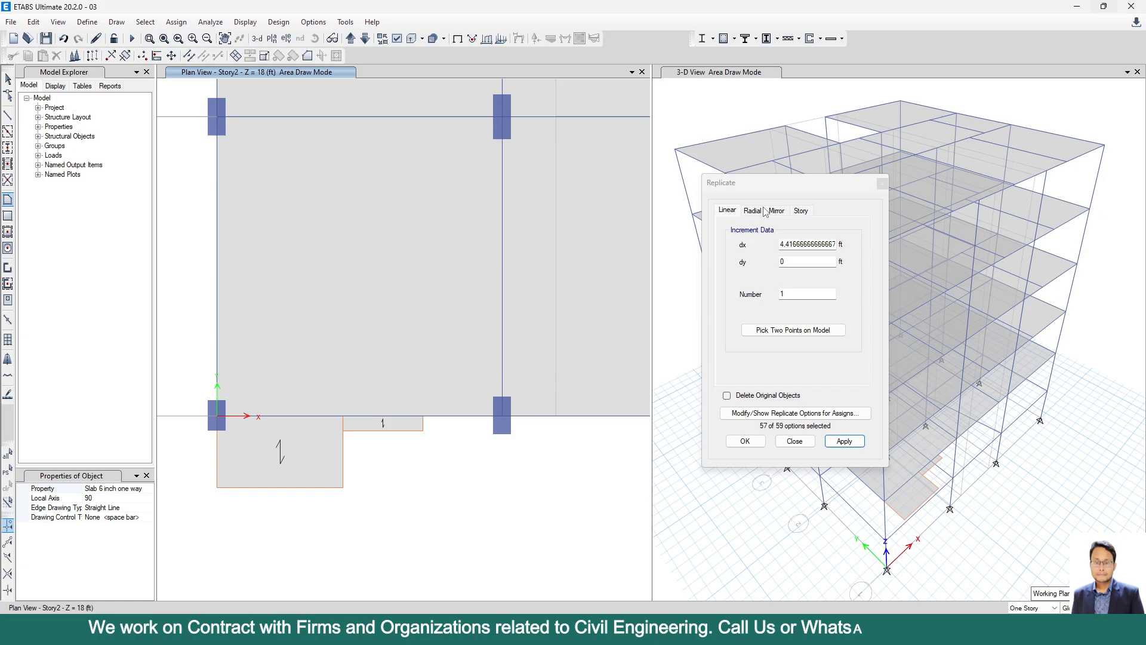
{"action": "left_click", "coordinate": [9, 80]}
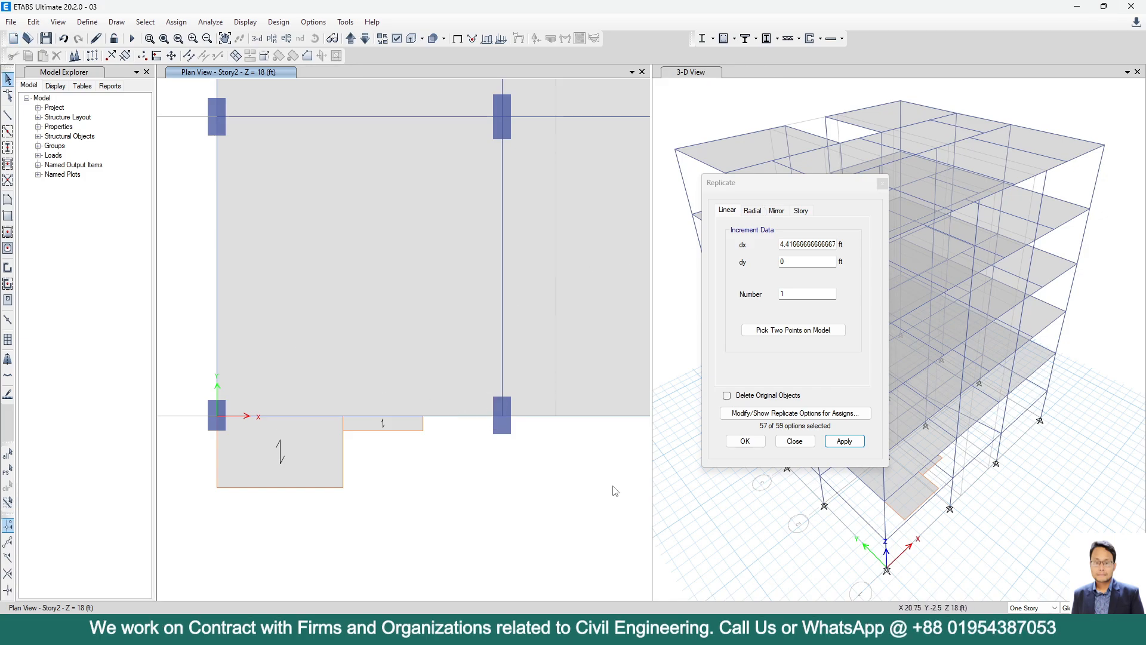
{"action": "left_click", "coordinate": [809, 630]}
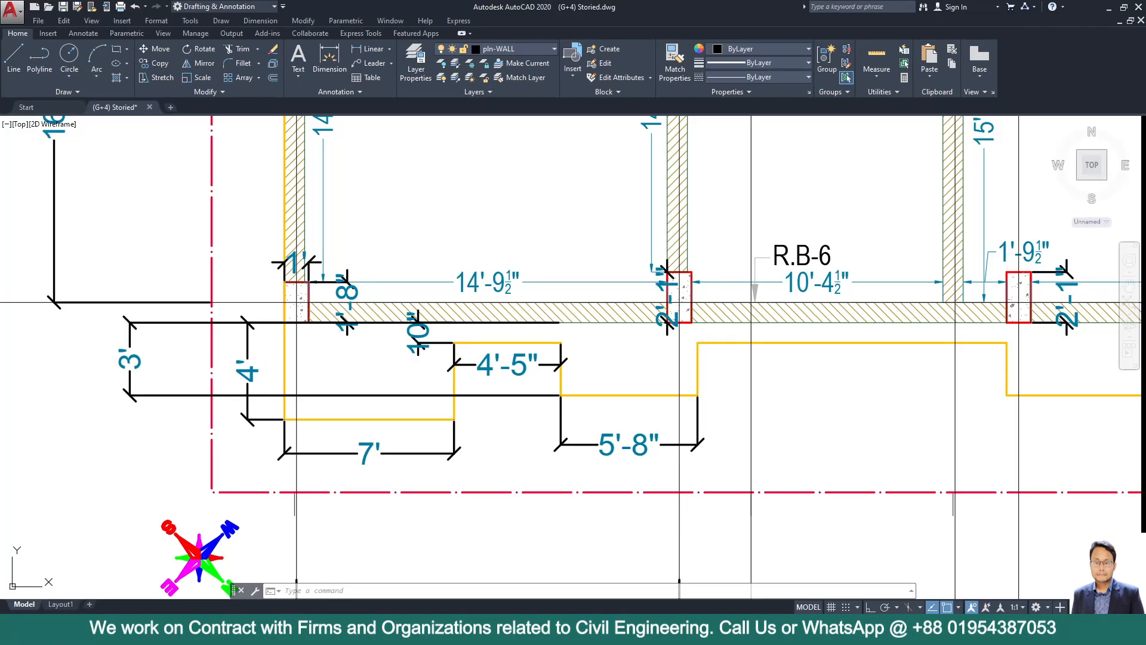
{"action": "left_click", "coordinate": [784, 630]}
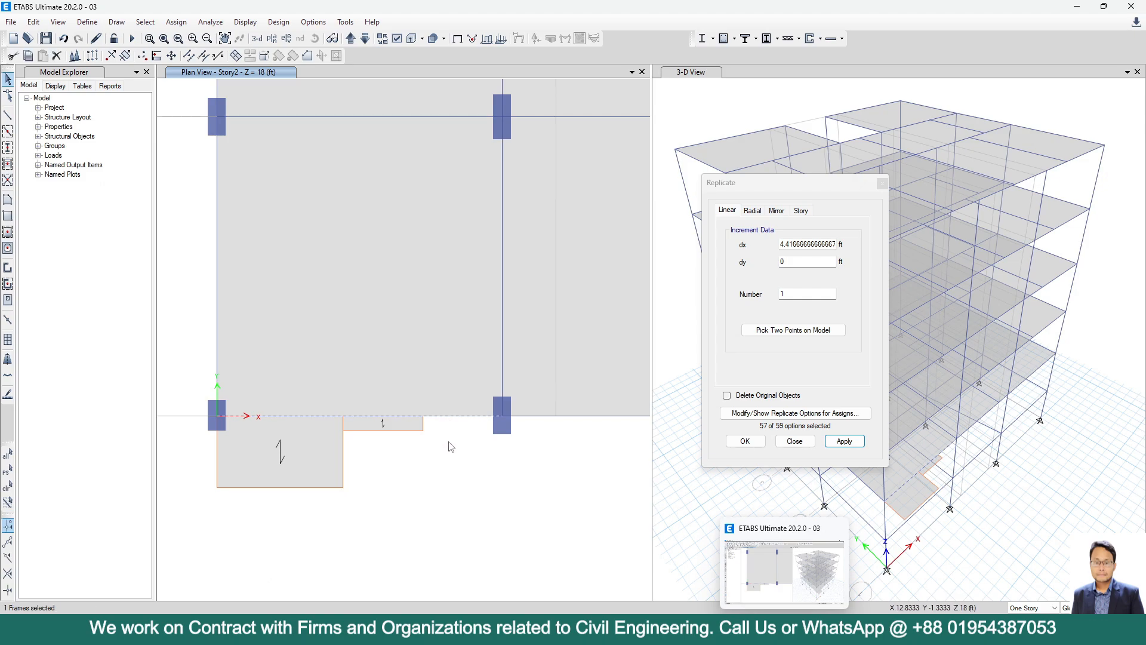
{"action": "double_click", "coordinate": [809, 245]}
{"action": "type", "text": "4.4167"}
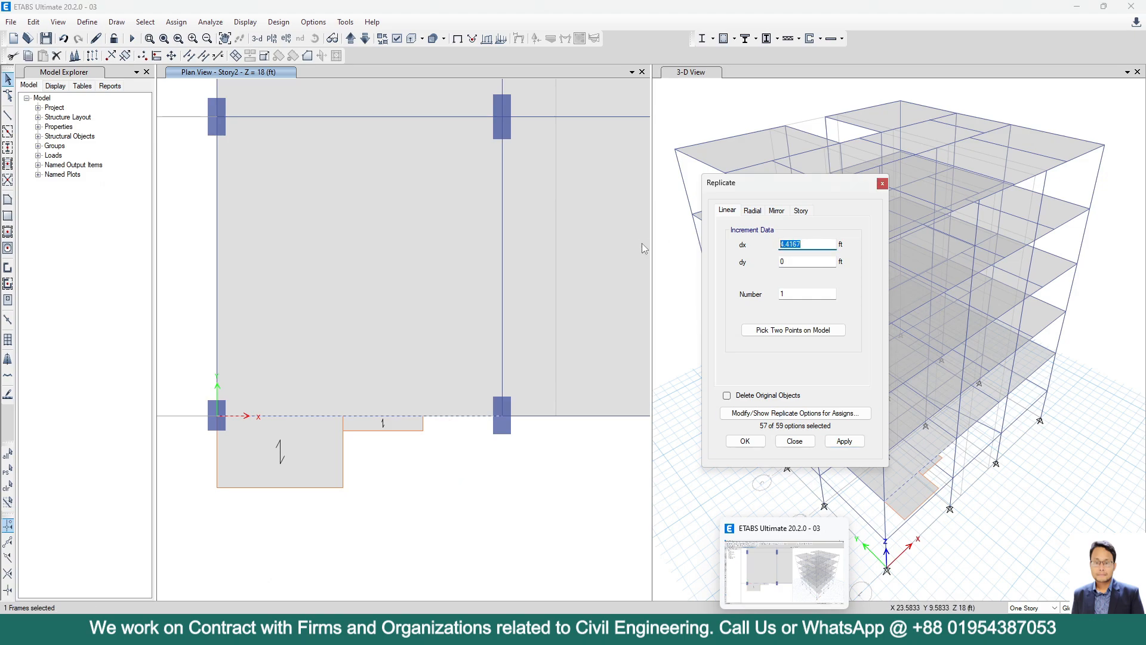
{"action": "type", "text": "0"}
{"action": "double_click", "coordinate": [791, 263]}
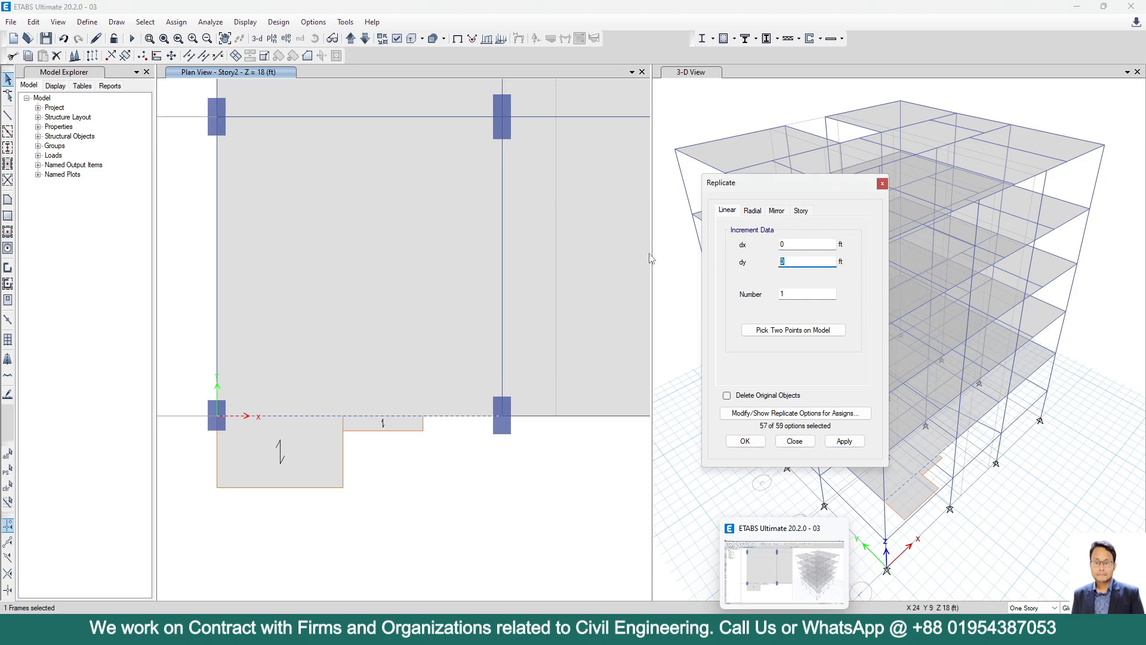
{"action": "type", "text": "-3"}
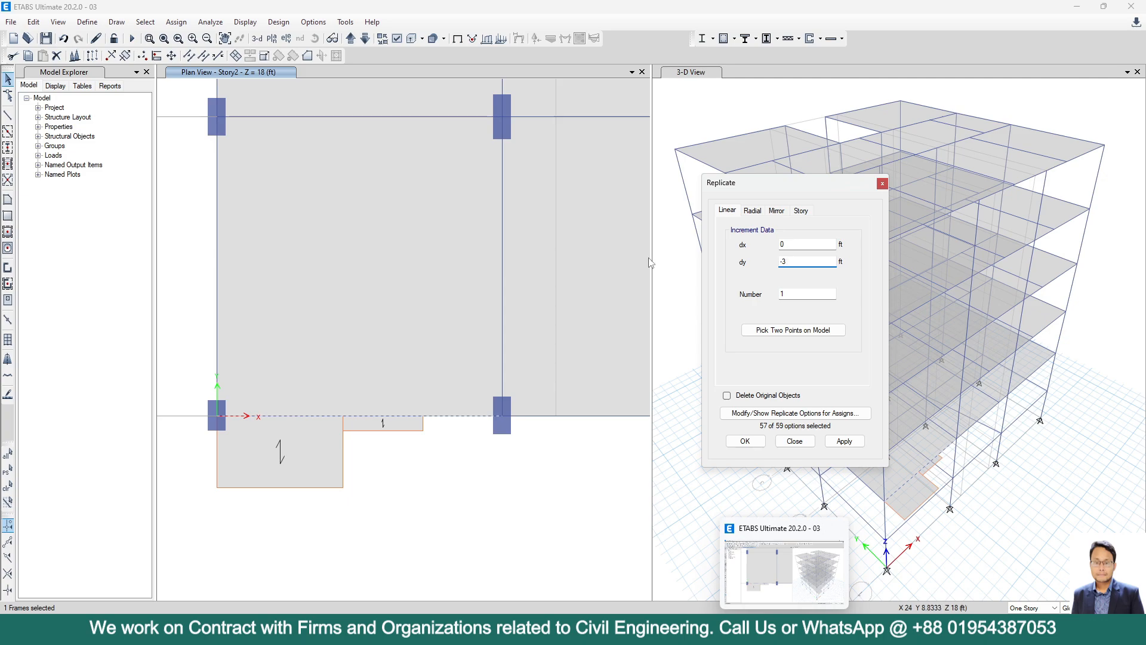
{"action": "left_click", "coordinate": [845, 441]}
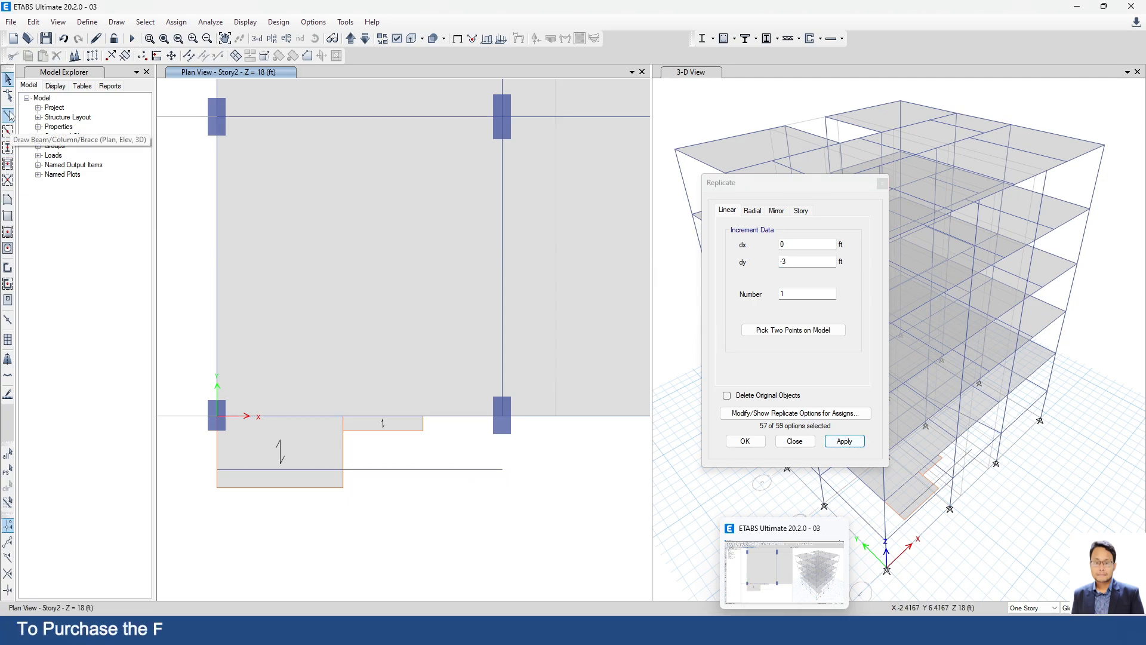
Draw a null line from grid point B 1 to the end of the replicated beam 3 ft beyond grid 1.
{"action": "left_click", "coordinate": [8, 115]}
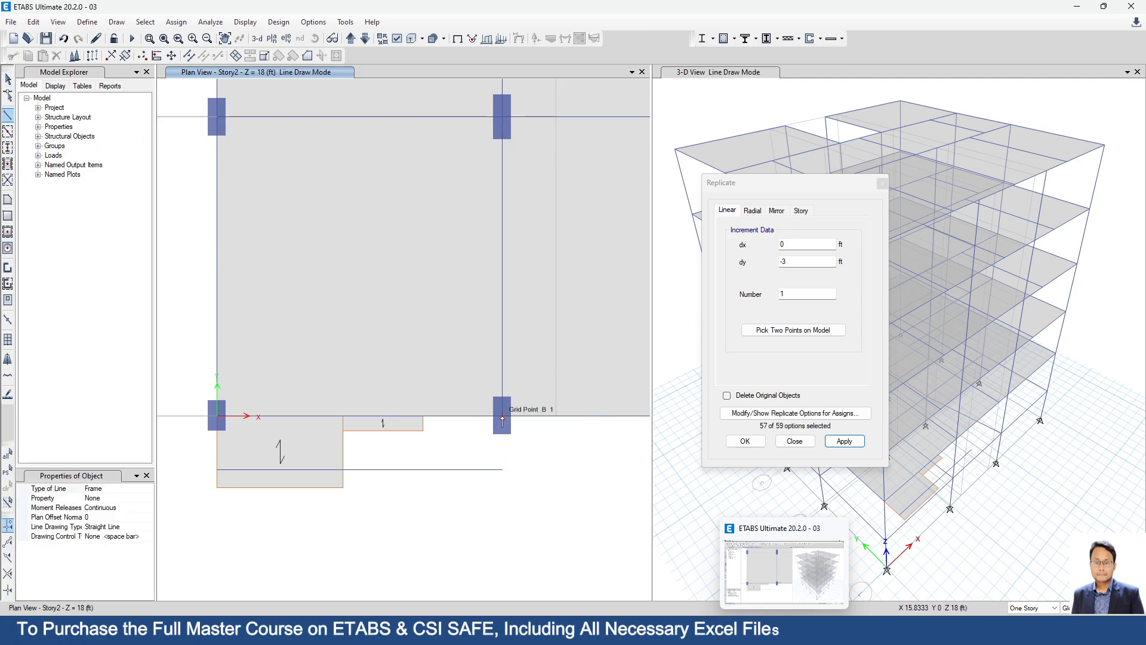
{"action": "left_click", "coordinate": [502, 469]}
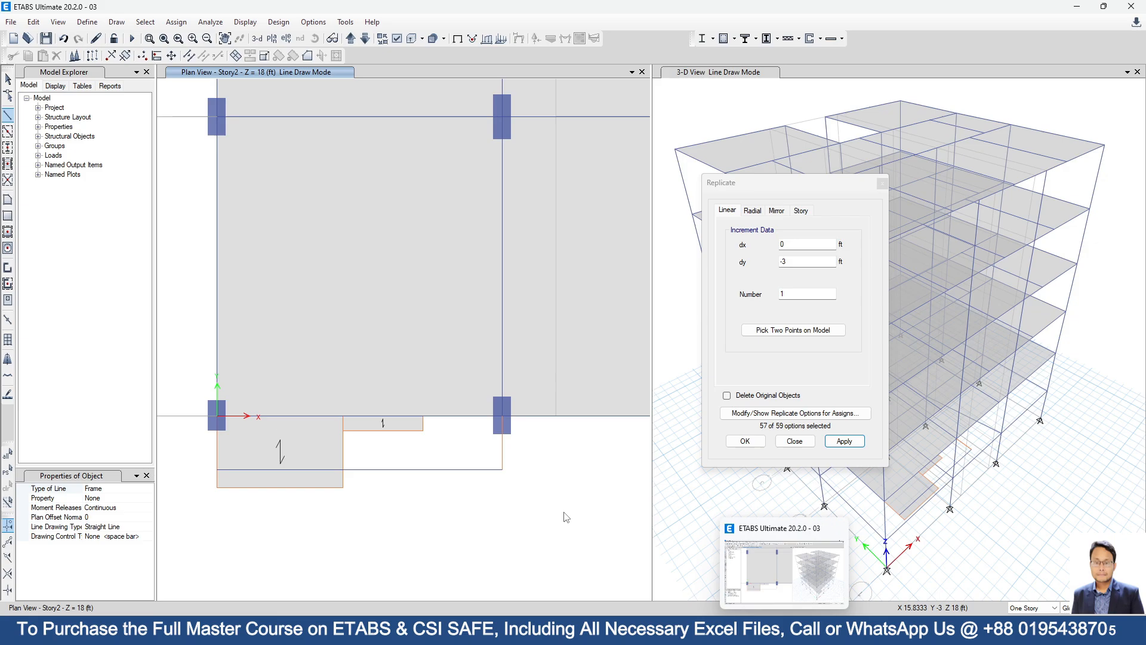
Switch to the AutoCAD plan and dimension the horizontal distance from the recess-side edge of the 5'-8" projection to the adjacent column's grid line.
{"action": "left_click", "coordinate": [811, 630]}
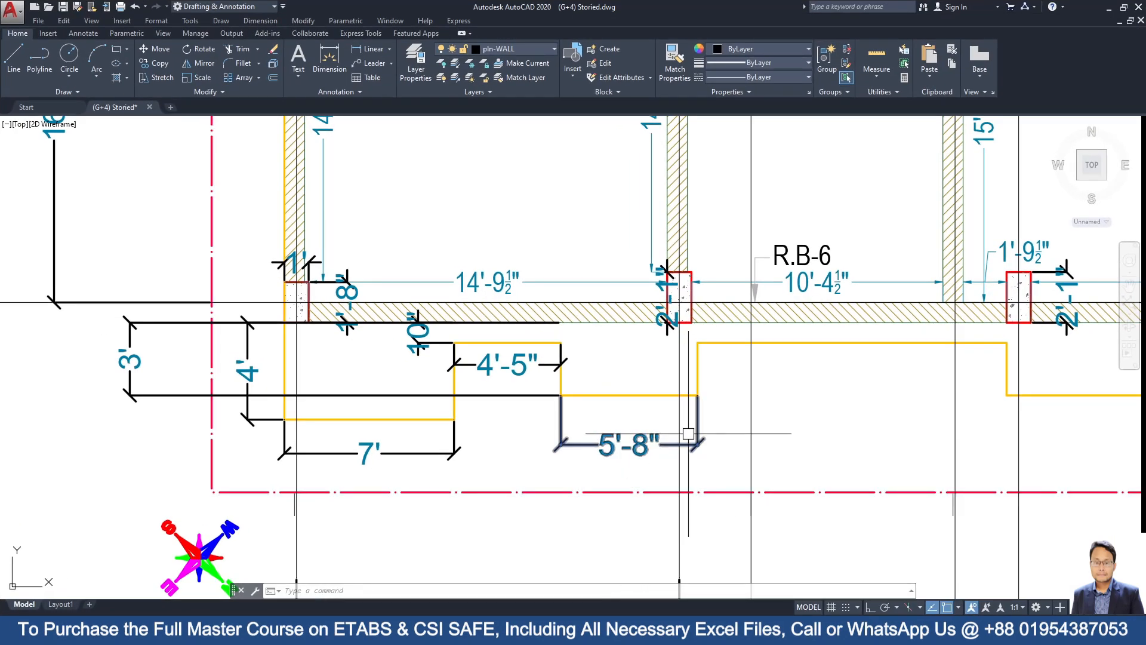
{"action": "middle_click_drag", "start_coordinate": [717, 422], "coordinate": [620, 430]}
{"action": "scroll", "coordinate": [596, 408], "scroll_direction": "up", "scroll_amount": 4}
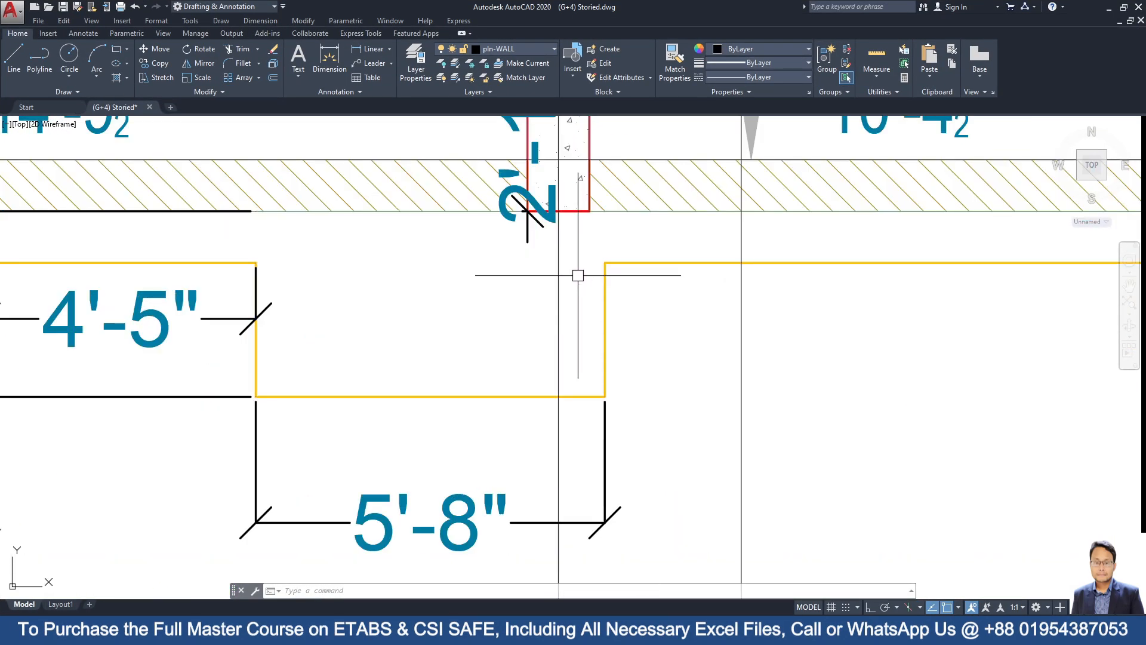
{"action": "scroll", "coordinate": [559, 352], "scroll_direction": "down", "scroll_amount": 4}
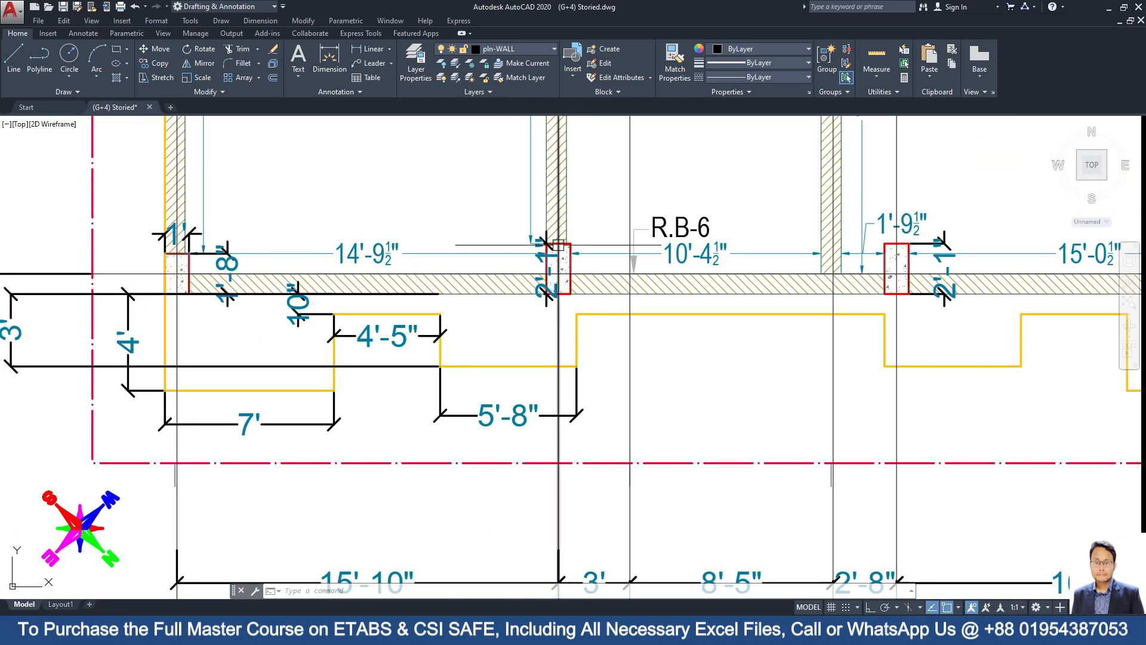
{"action": "left_click", "coordinate": [374, 50]}
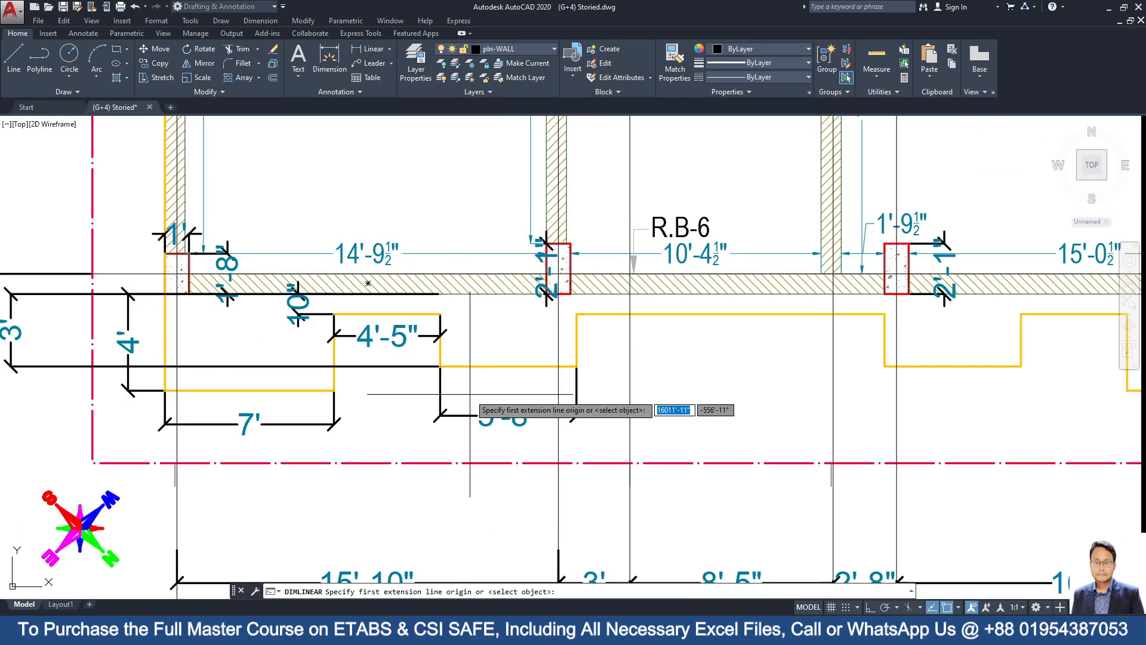
{"action": "left_click", "coordinate": [440, 367]}
{"action": "left_click", "coordinate": [559, 367]}
{"action": "left_click", "coordinate": [560, 349]}
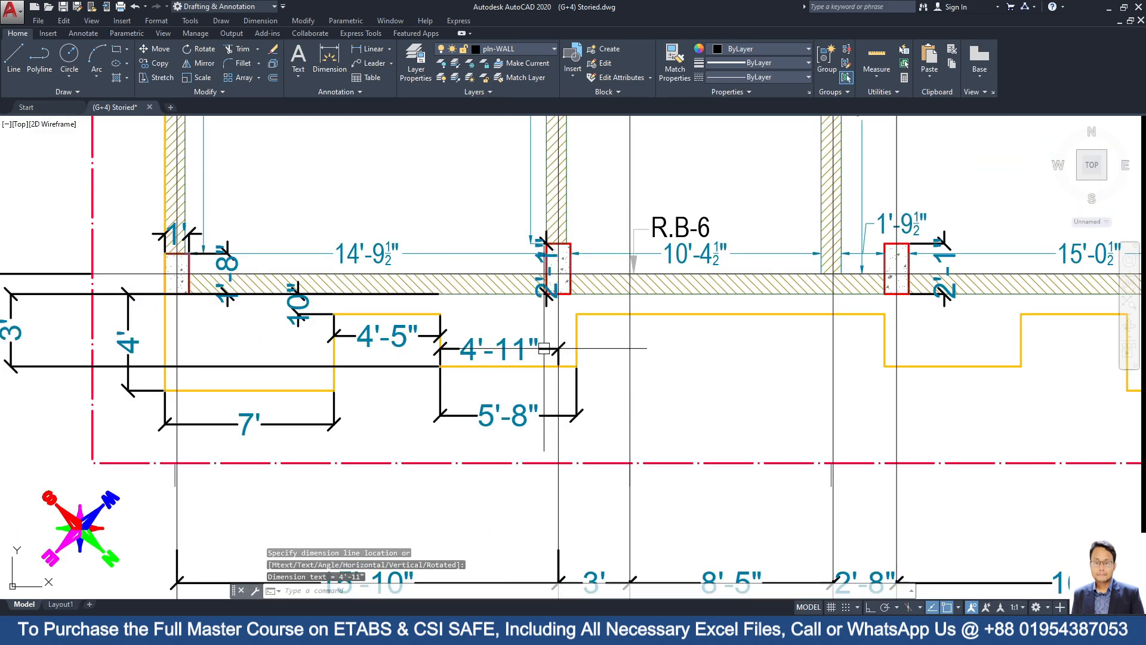
Return to ETABS, replicate the grid B null line by dx -4.4167 ft and dy 0 using two picked points, and delete the original line.
{"action": "left_click", "coordinate": [1109, 12]}
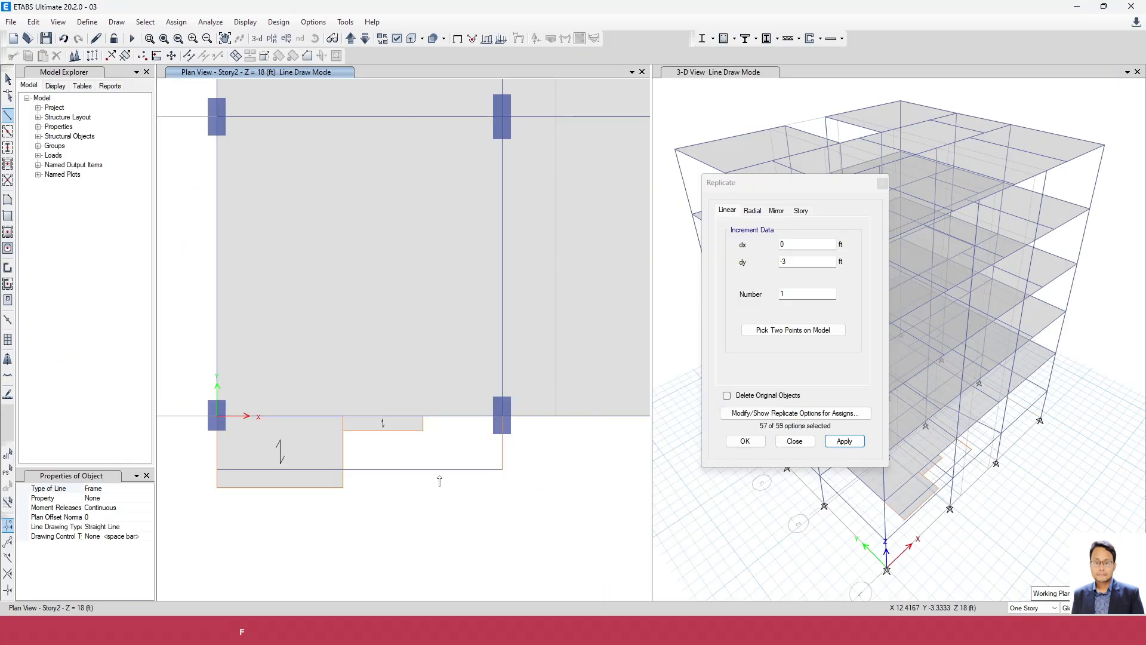
{"action": "key", "text": "Escape"}
{"action": "left_click", "coordinate": [502, 466]}
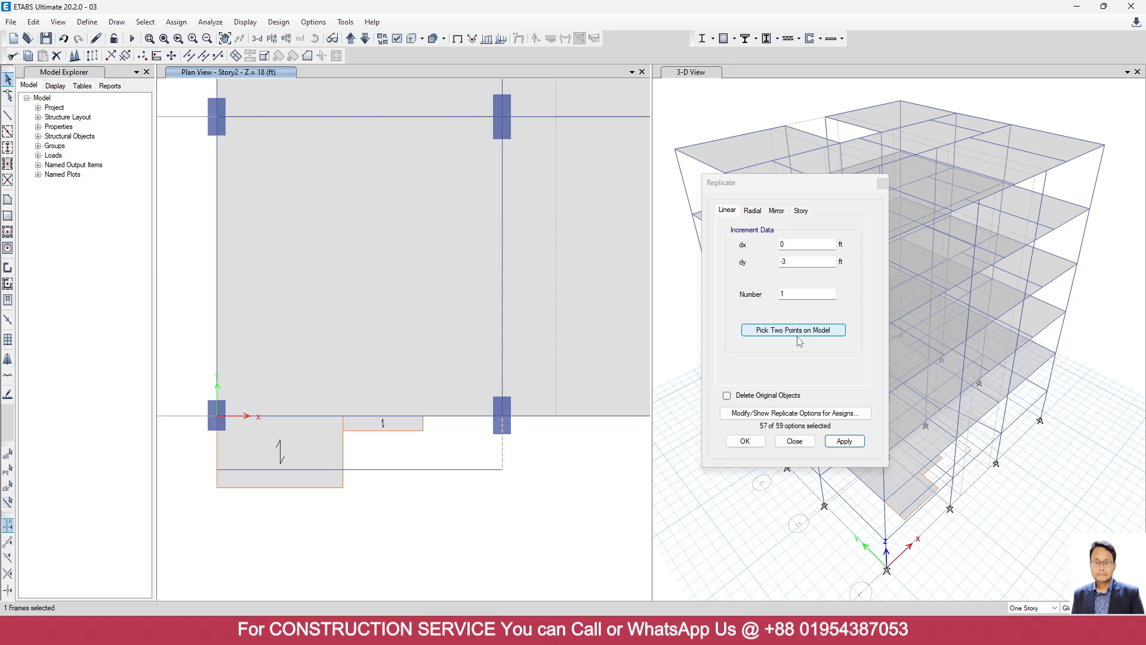
{"action": "double_click", "coordinate": [789, 261]}
{"action": "type", "text": "0"}
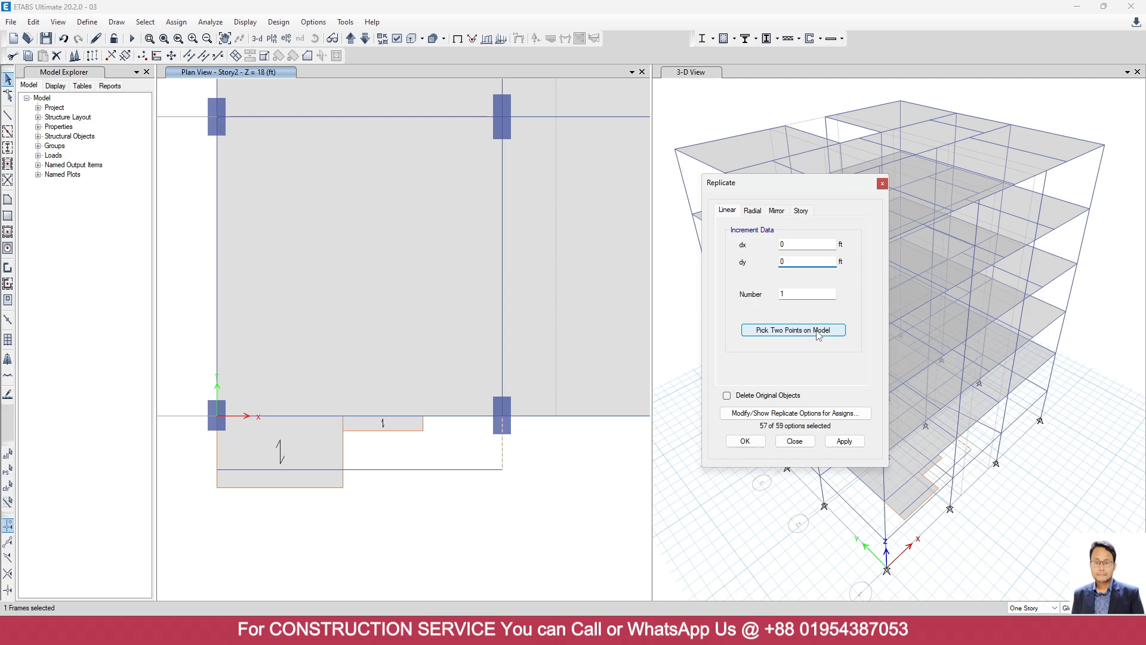
{"action": "left_click", "coordinate": [818, 332]}
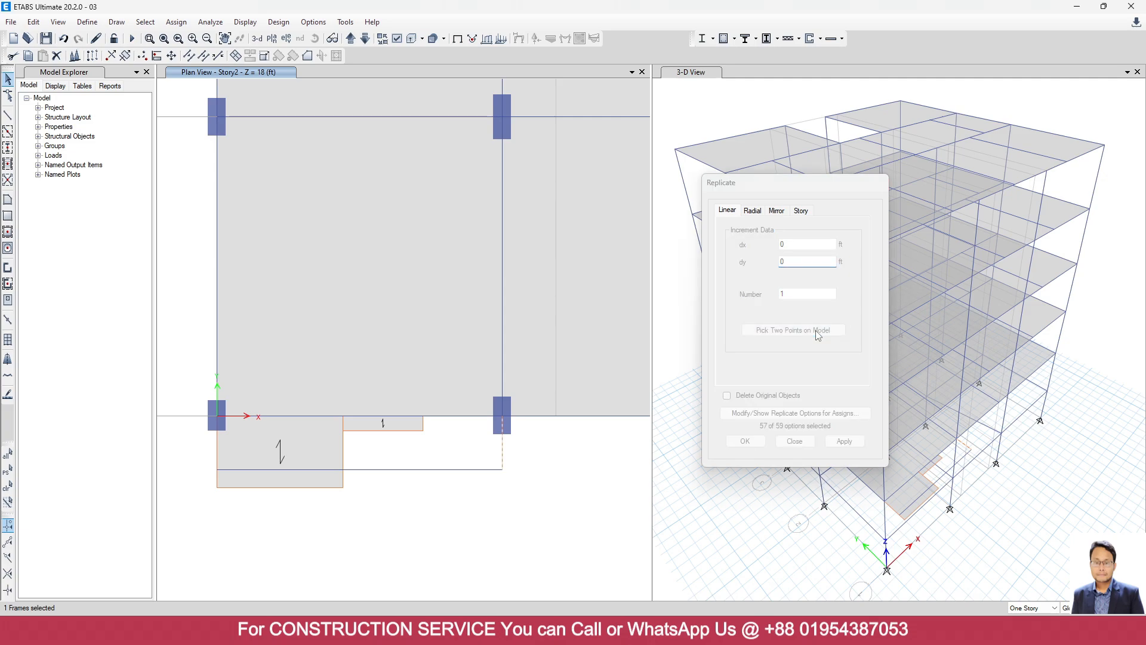
{"action": "left_click", "coordinate": [503, 416]}
{"action": "left_click", "coordinate": [422, 416]}
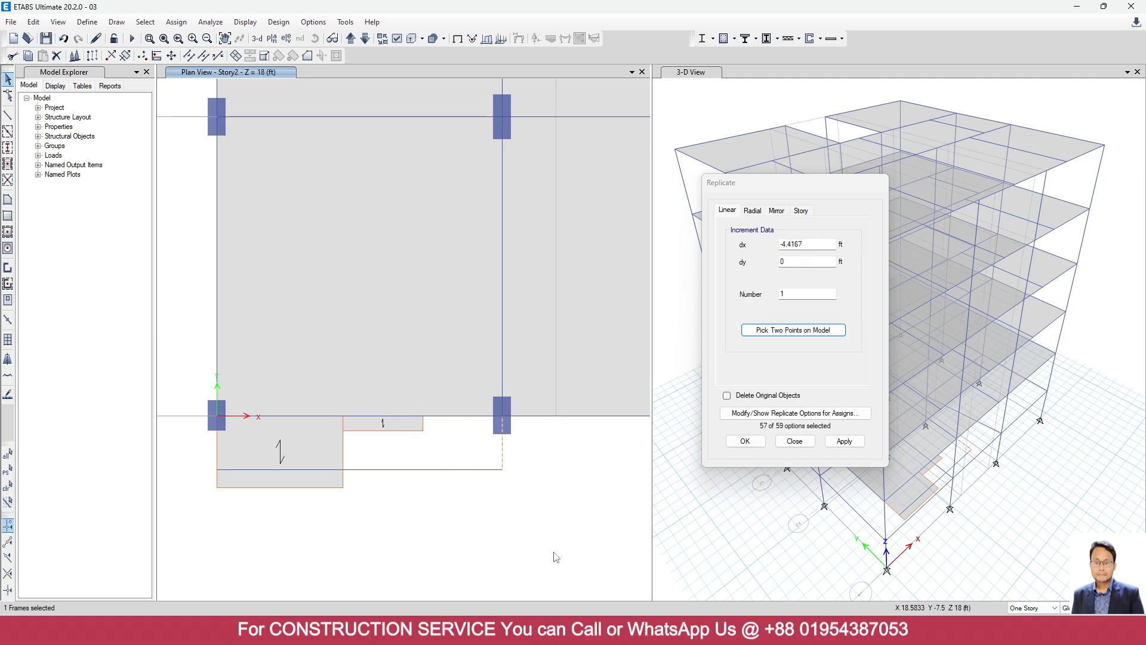
{"action": "left_click", "coordinate": [844, 441]}
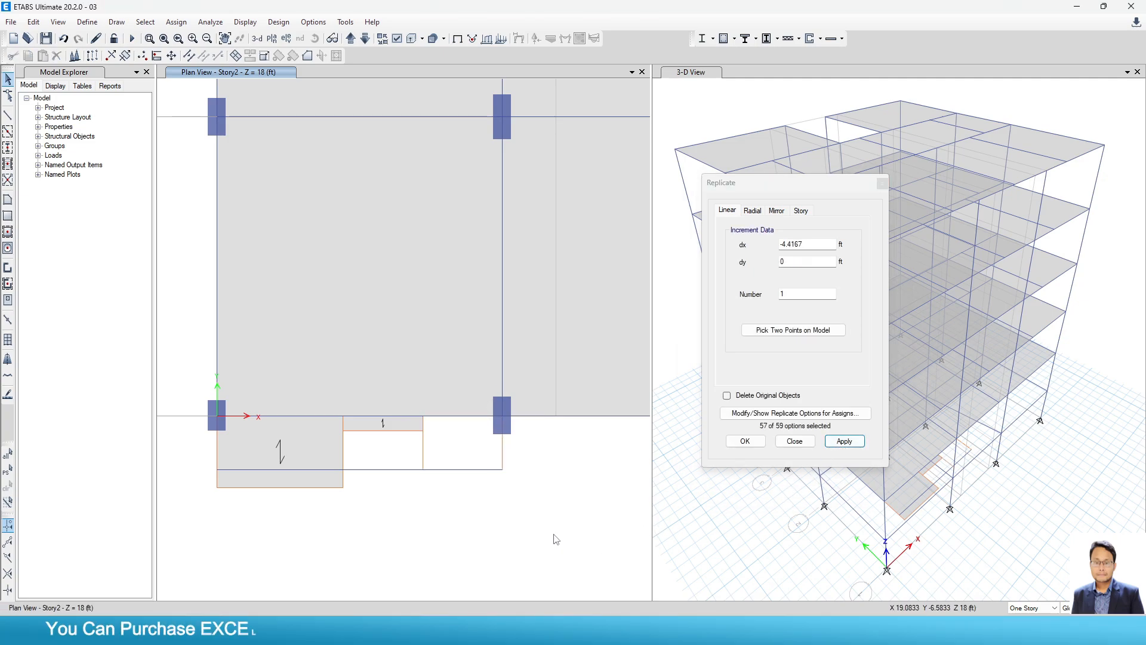
{"action": "left_click", "coordinate": [504, 449]}
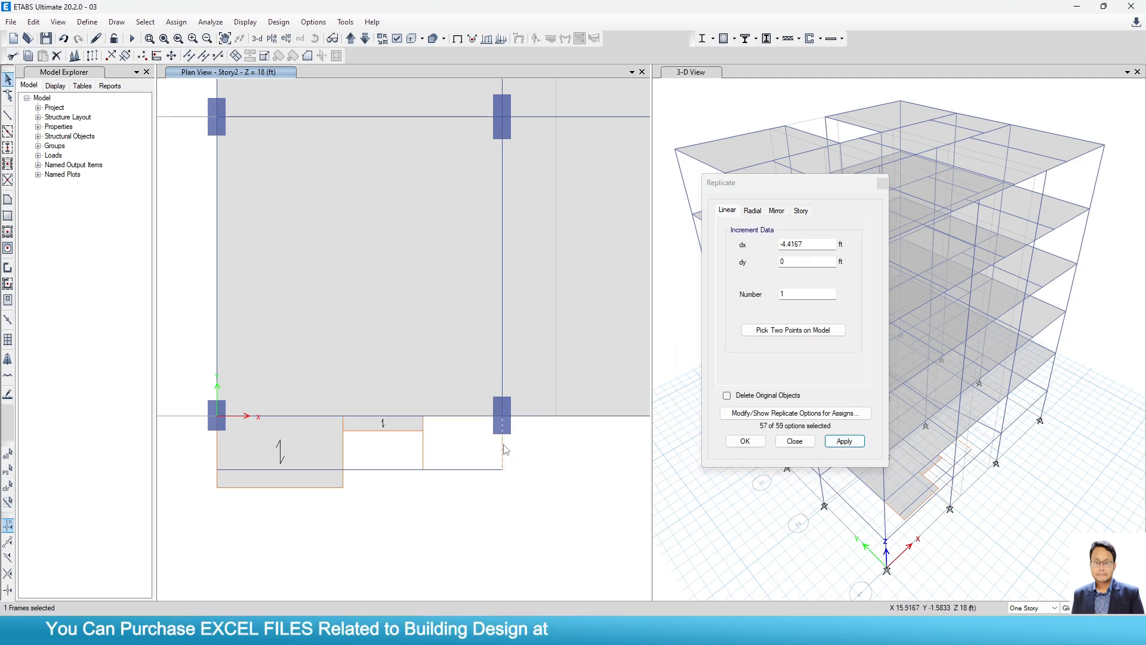
{"action": "key", "text": "Delete"}
Check the projection's 5'-8" width in AutoCAD and replicate the null line beside the recess in ETABS with dx 5.6667 ft and dy 0.
{"action": "left_click", "coordinate": [424, 451]}
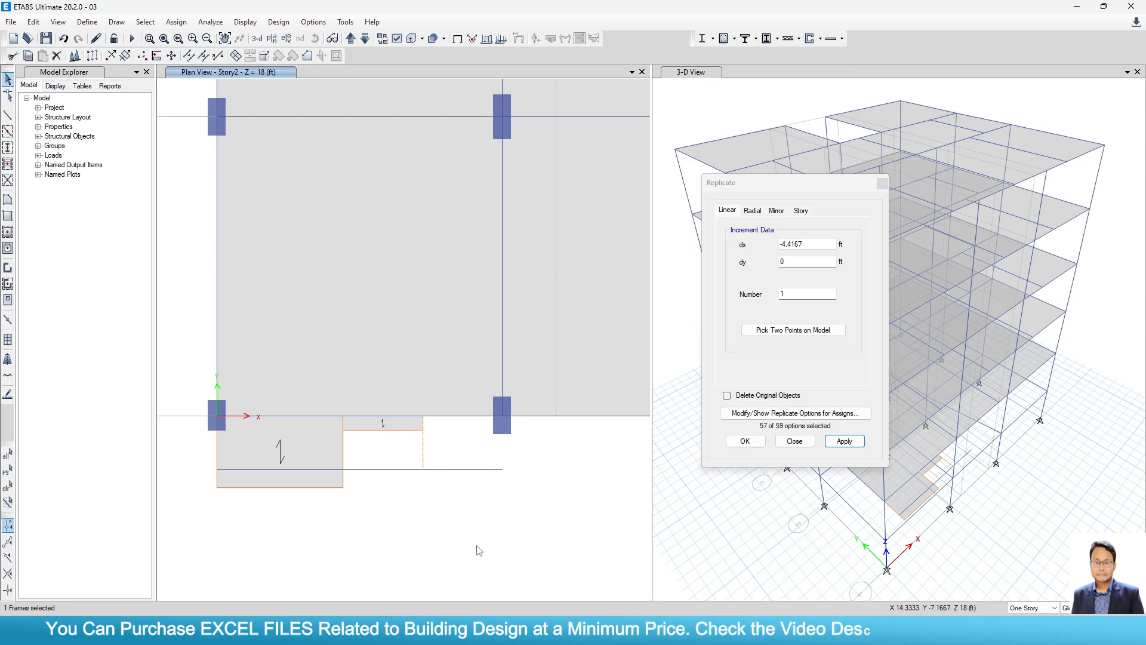
{"action": "mouse_move", "coordinate": [811, 633]}
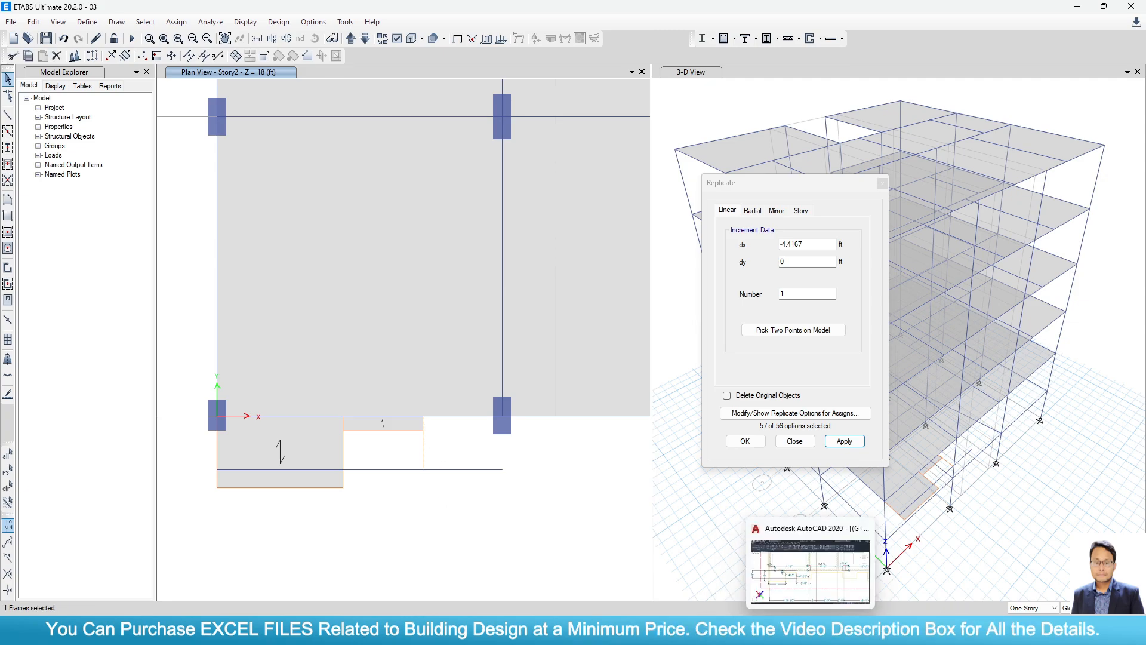
{"action": "left_click", "coordinate": [810, 571]}
{"action": "left_click", "coordinate": [514, 417]}
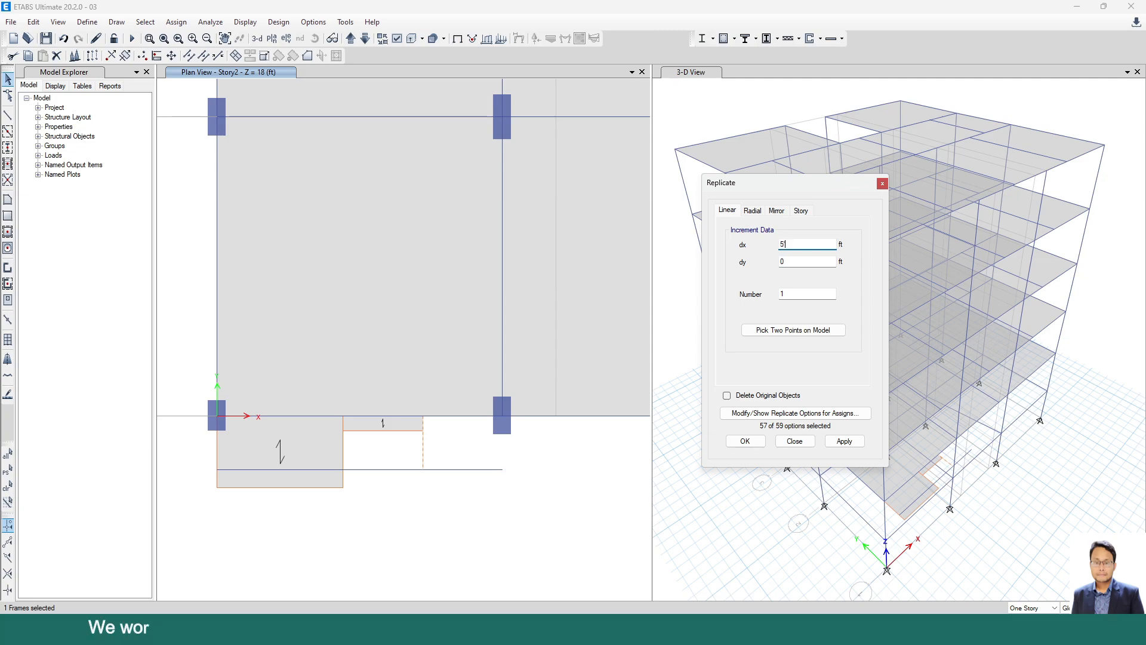
{"action": "key", "text": "Return"}
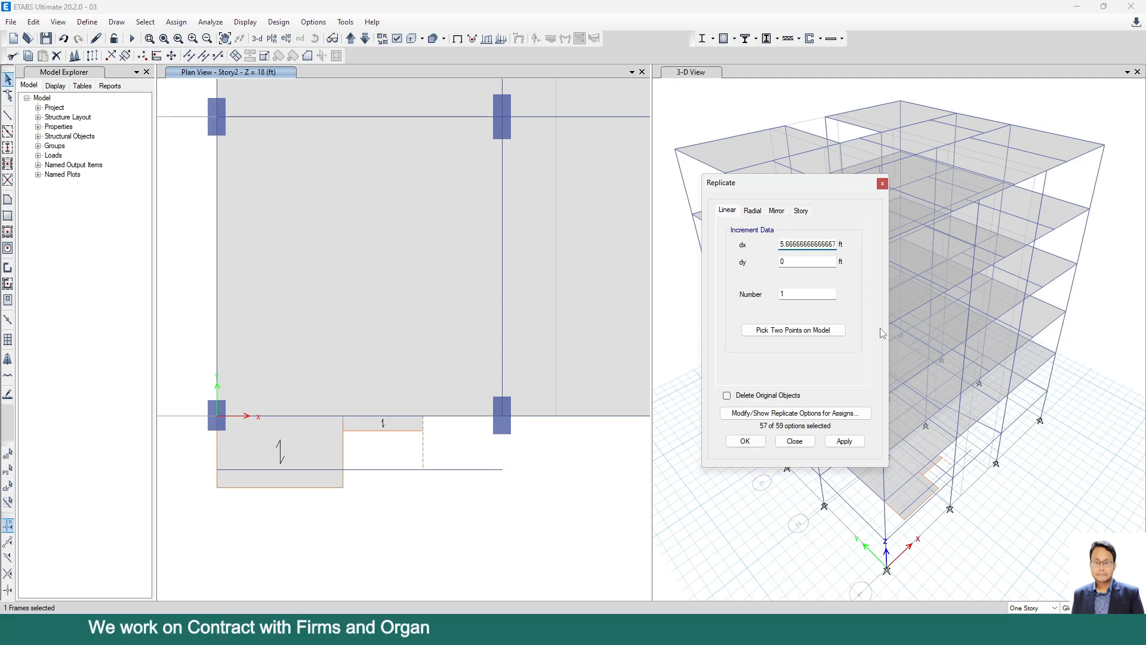
{"action": "left_click", "coordinate": [844, 441]}
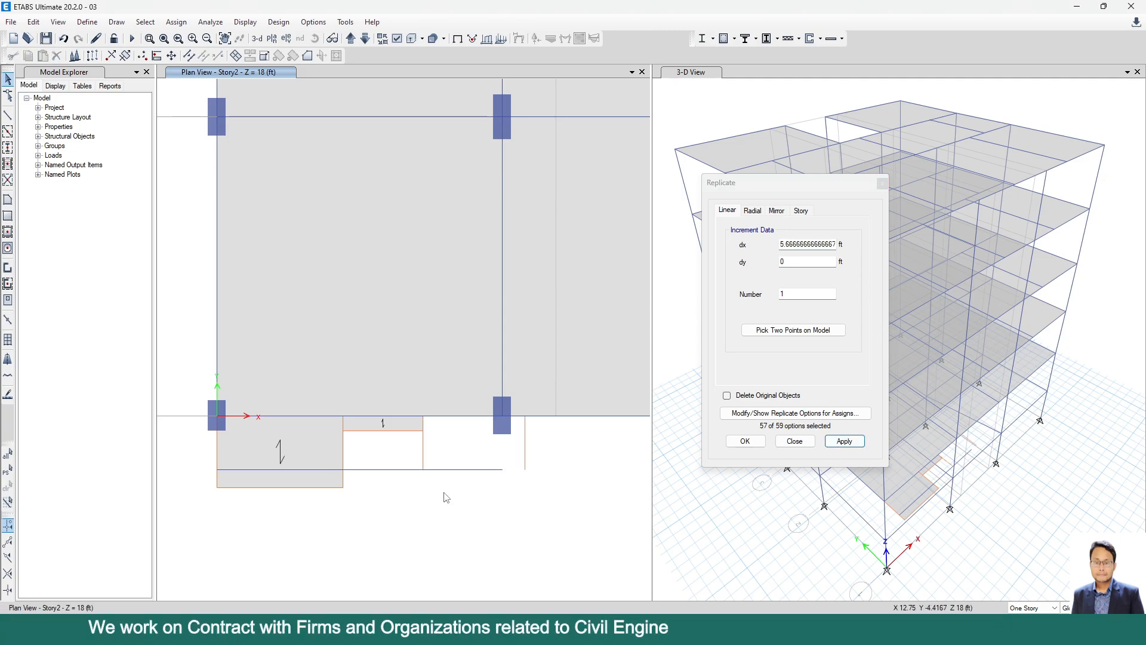
Draw a Slab 6 inch one way area between the two null lines, 3 ft deep beyond grid 1, and remove the replicated beam at its outer edge.
{"action": "left_click", "coordinate": [7, 199]}
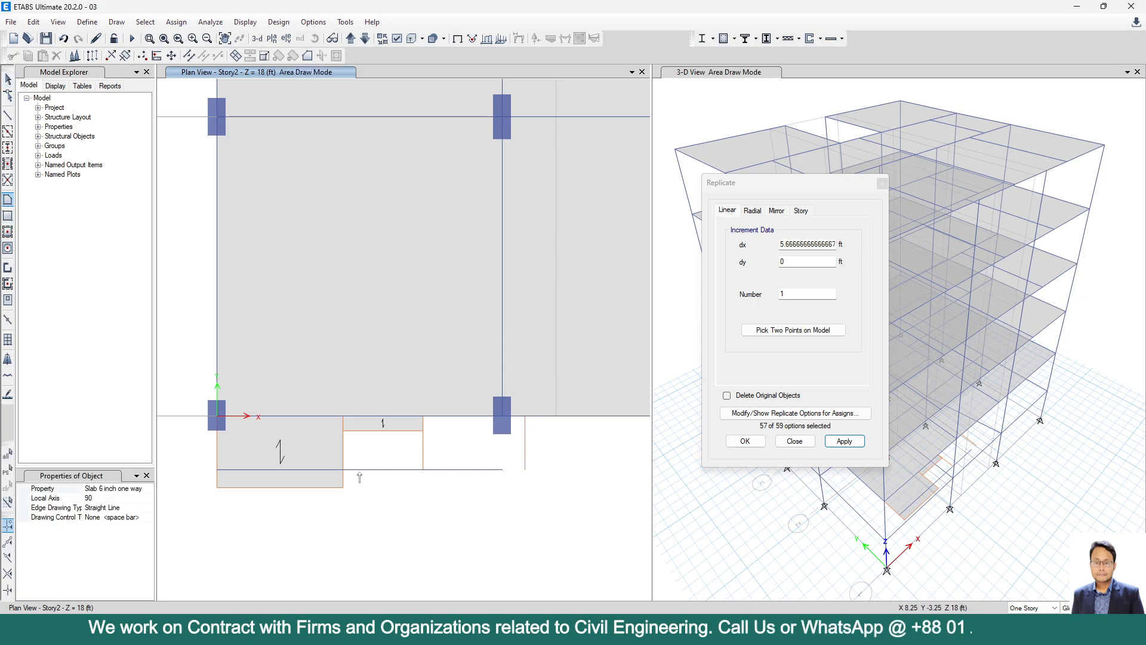
{"action": "left_click", "coordinate": [424, 416]}
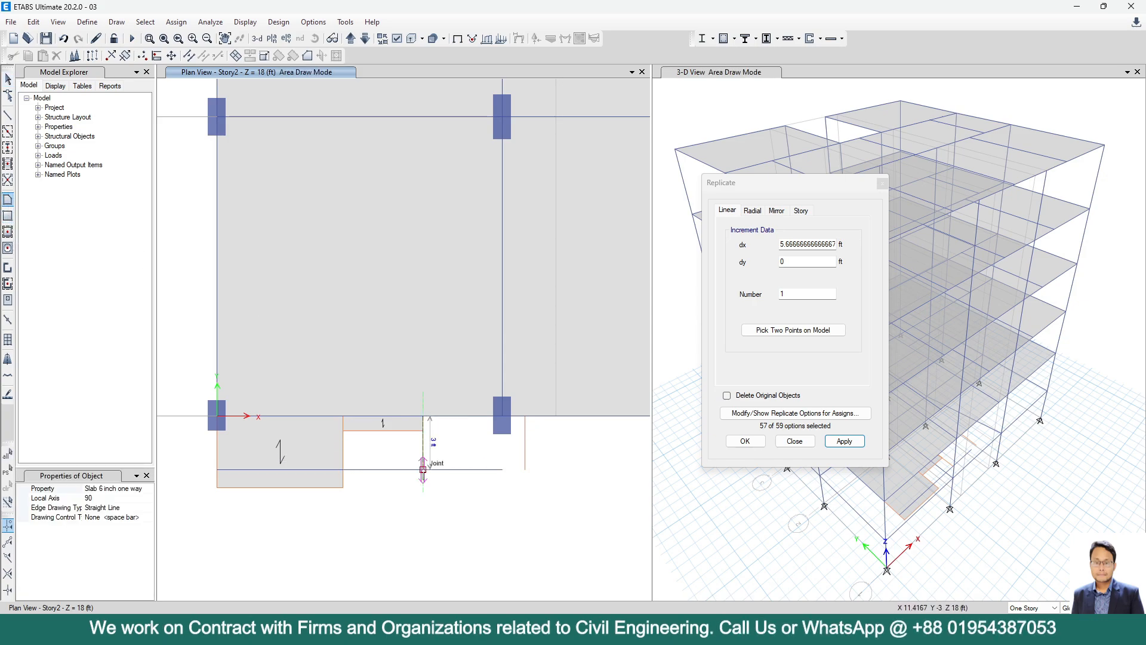
{"action": "left_click", "coordinate": [423, 470]}
{"action": "left_click", "coordinate": [525, 469]}
{"action": "left_click", "coordinate": [525, 417]}
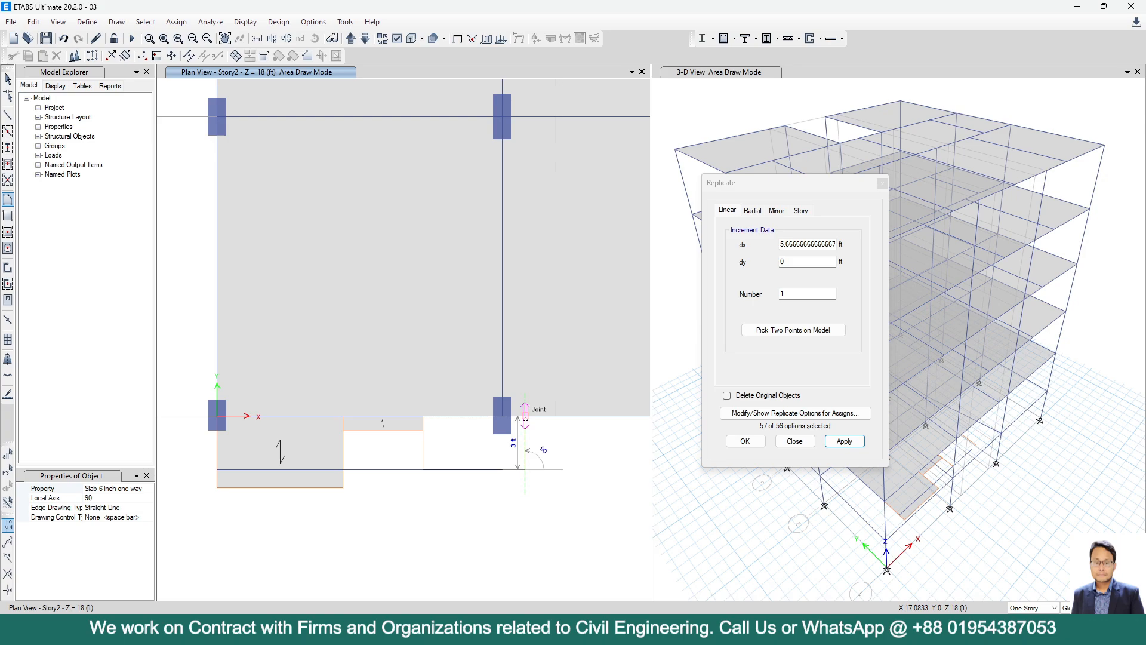
{"action": "key", "text": "Return"}
{"action": "key", "text": "Escape"}
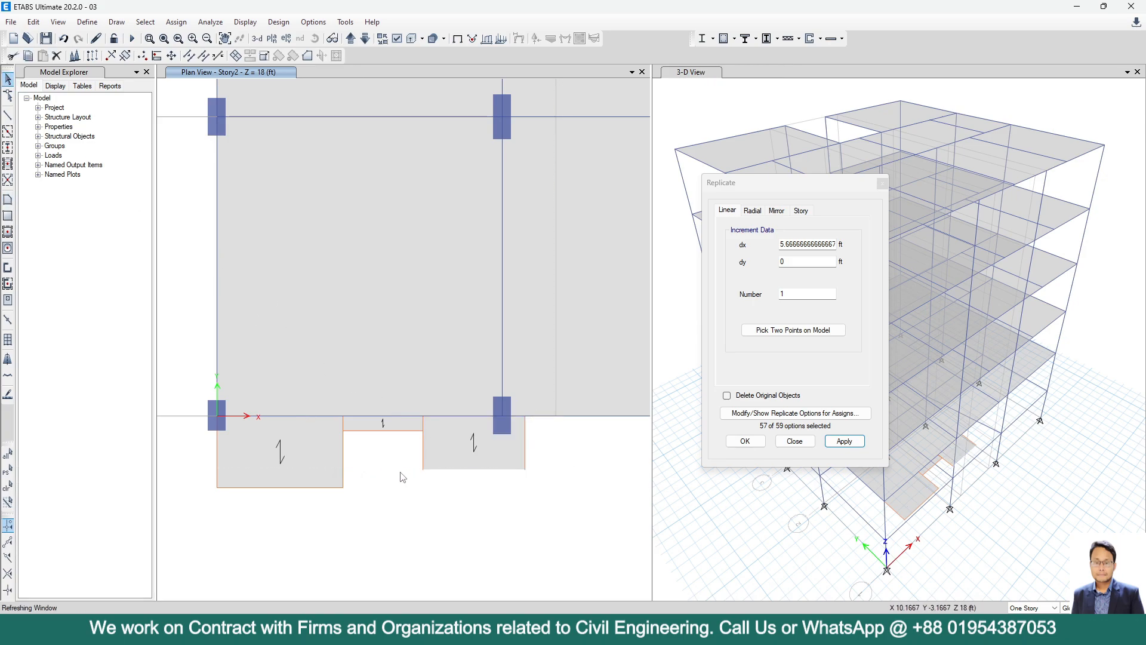
Delete the short overlapping null line L8 on the edge shared by the narrow strip and the 3 ft slab, and recheck the objects stacked there.
{"action": "scroll", "coordinate": [442, 424], "scroll_direction": "up", "scroll_amount": 5}
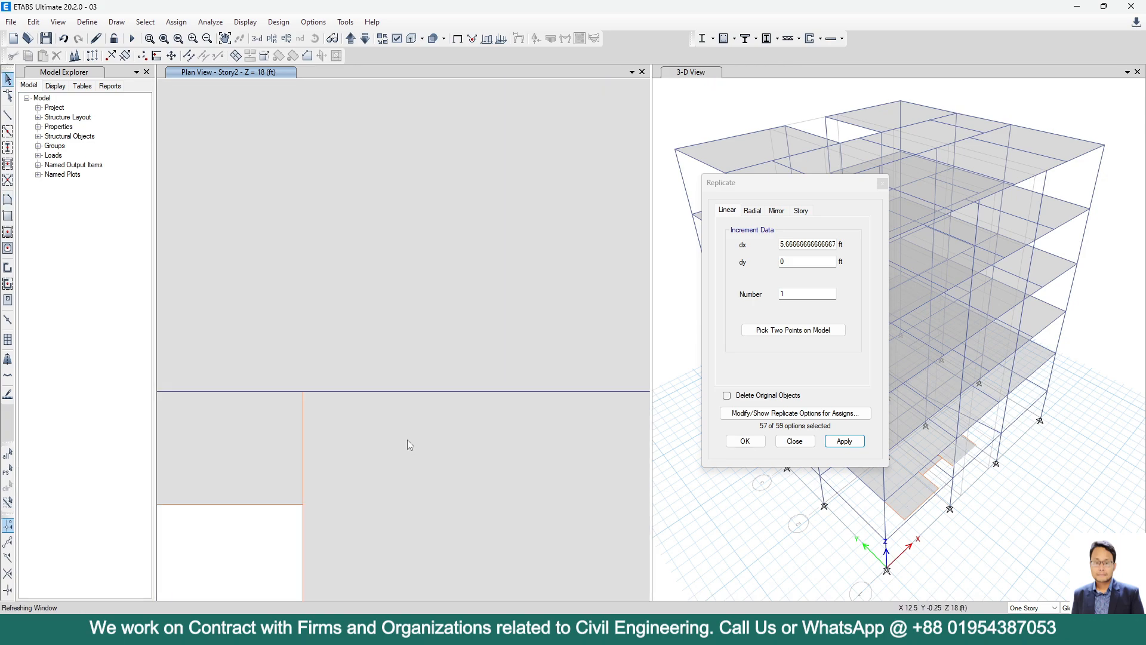
{"action": "left_click", "coordinate": [304, 440], "text": "ctrl"}
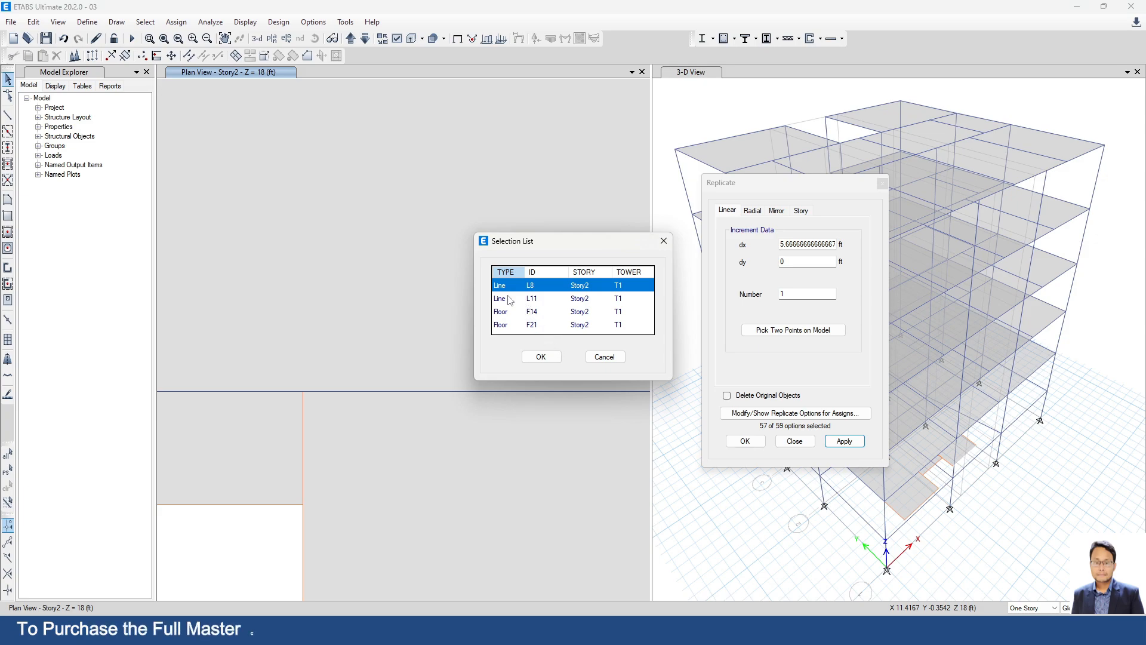
{"action": "scroll", "coordinate": [310, 400], "scroll_direction": "down", "scroll_amount": 3}
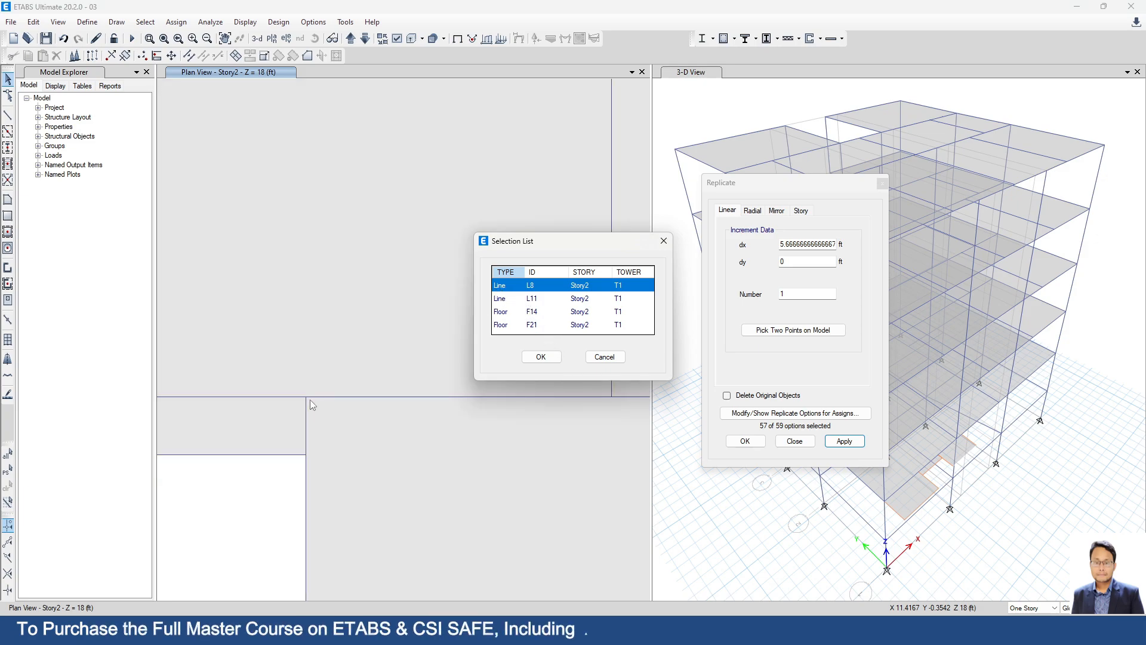
{"action": "left_click", "coordinate": [526, 297]}
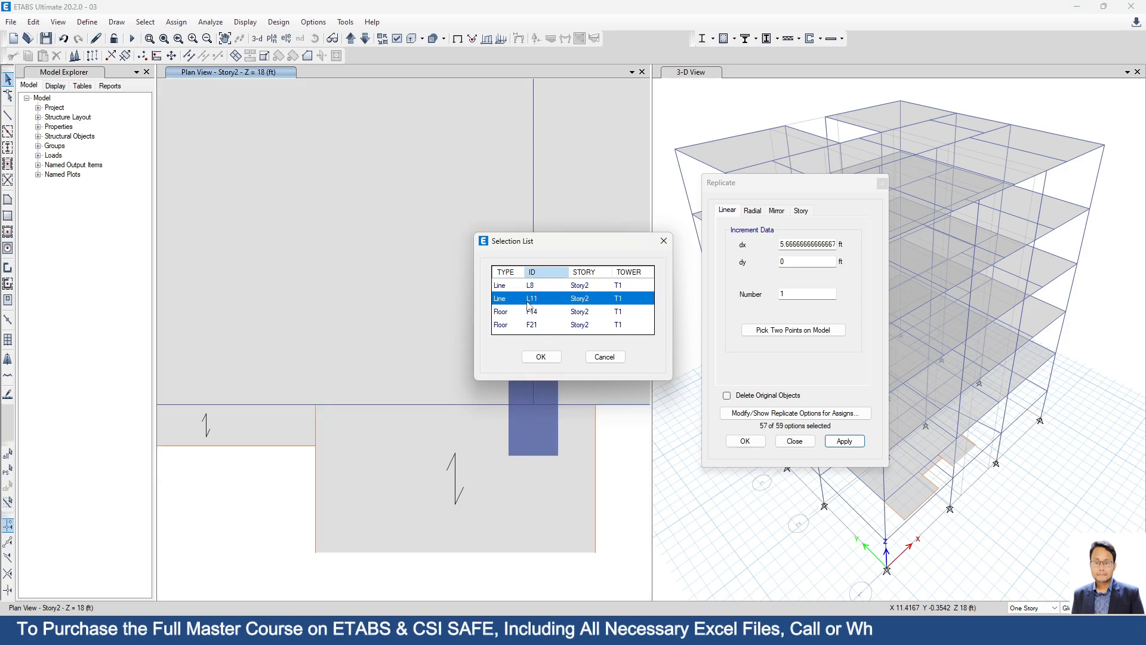
{"action": "left_click", "coordinate": [525, 288]}
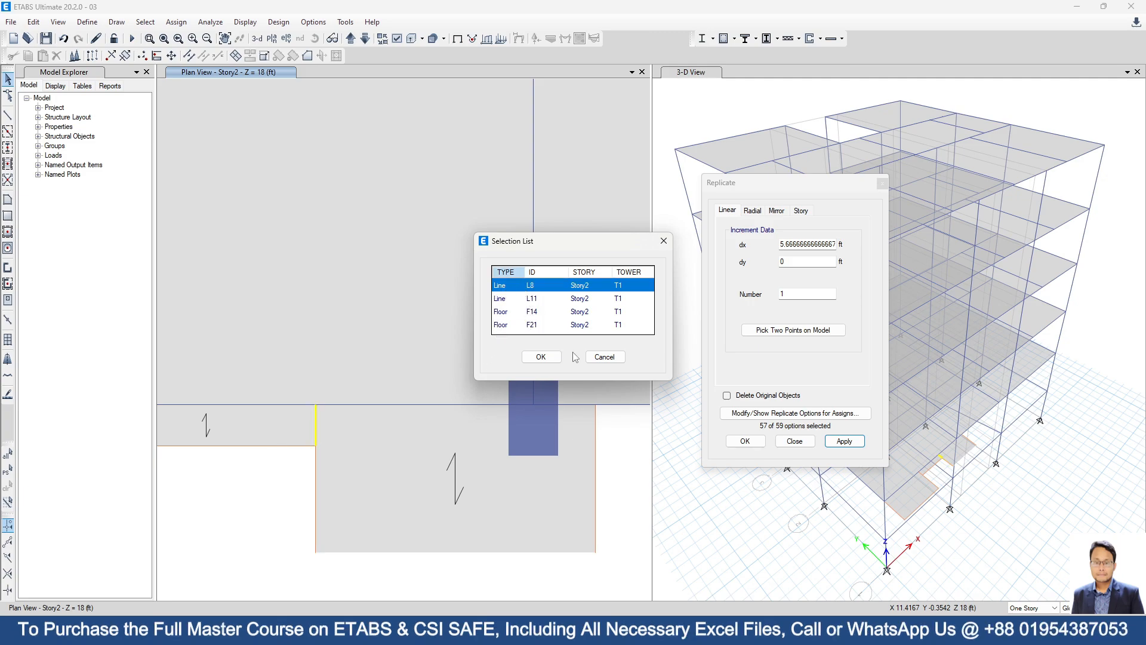
{"action": "left_click", "coordinate": [541, 356]}
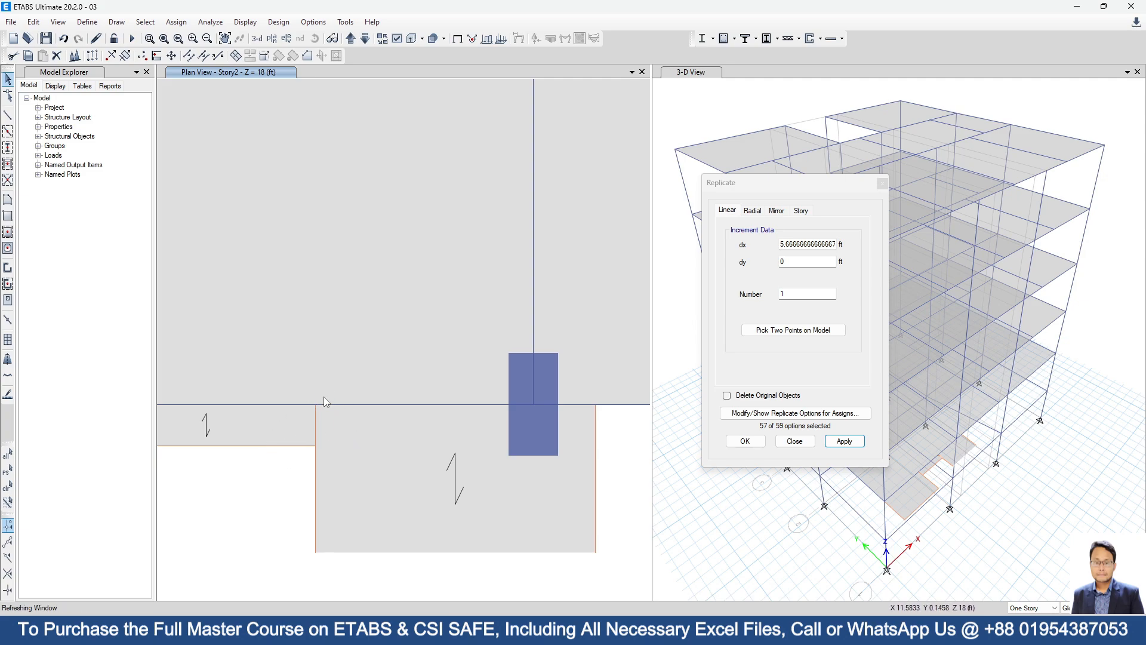
{"action": "left_click", "coordinate": [316, 433]}
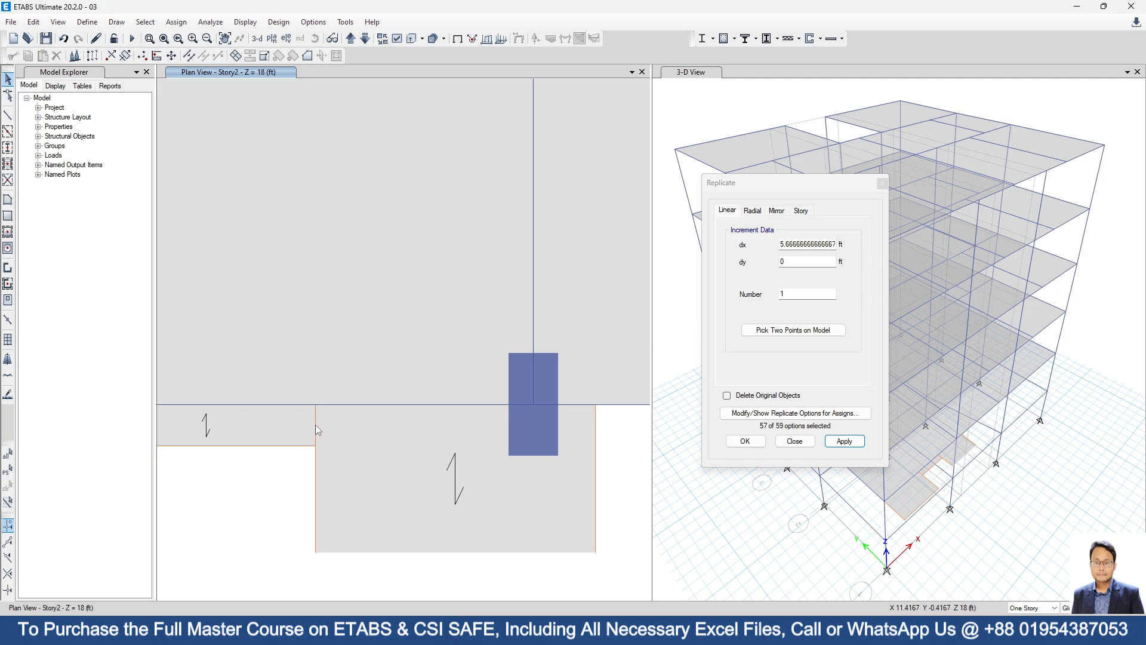
{"action": "left_click", "coordinate": [315, 424], "text": "ctrl"}
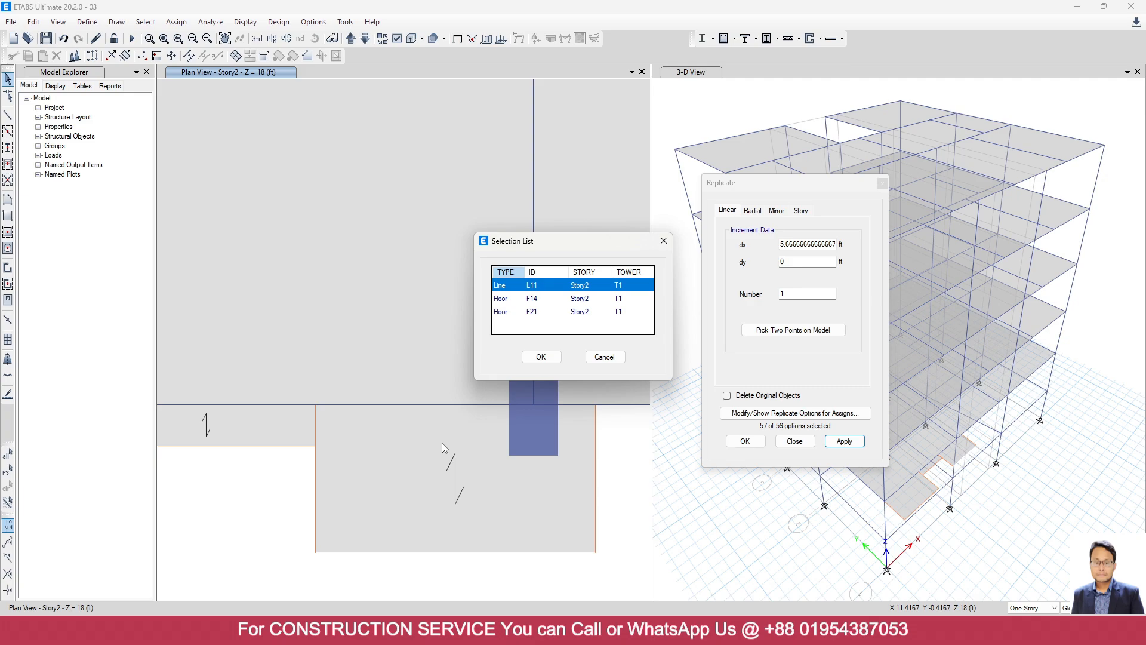
{"action": "key", "text": "Escape"}
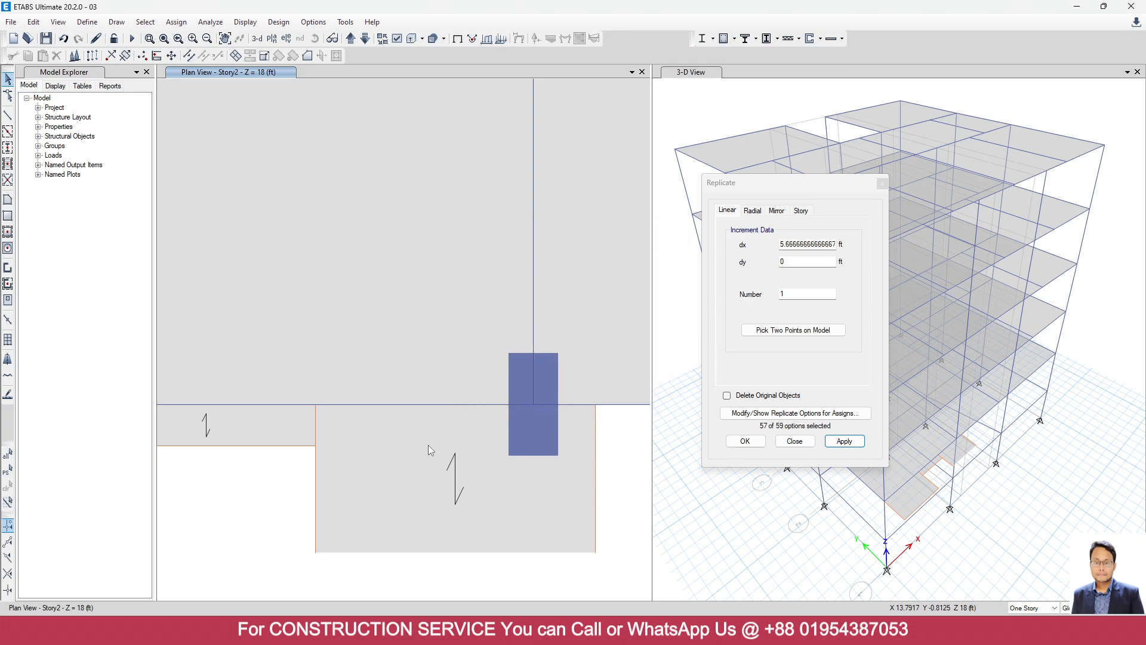
Draw a 5.6667 ft null line along the outer edge of the 3 ft deep slab at grid B.
{"action": "scroll", "coordinate": [428, 446], "scroll_direction": "down", "scroll_amount": 3}
{"action": "left_click", "coordinate": [7, 115]}
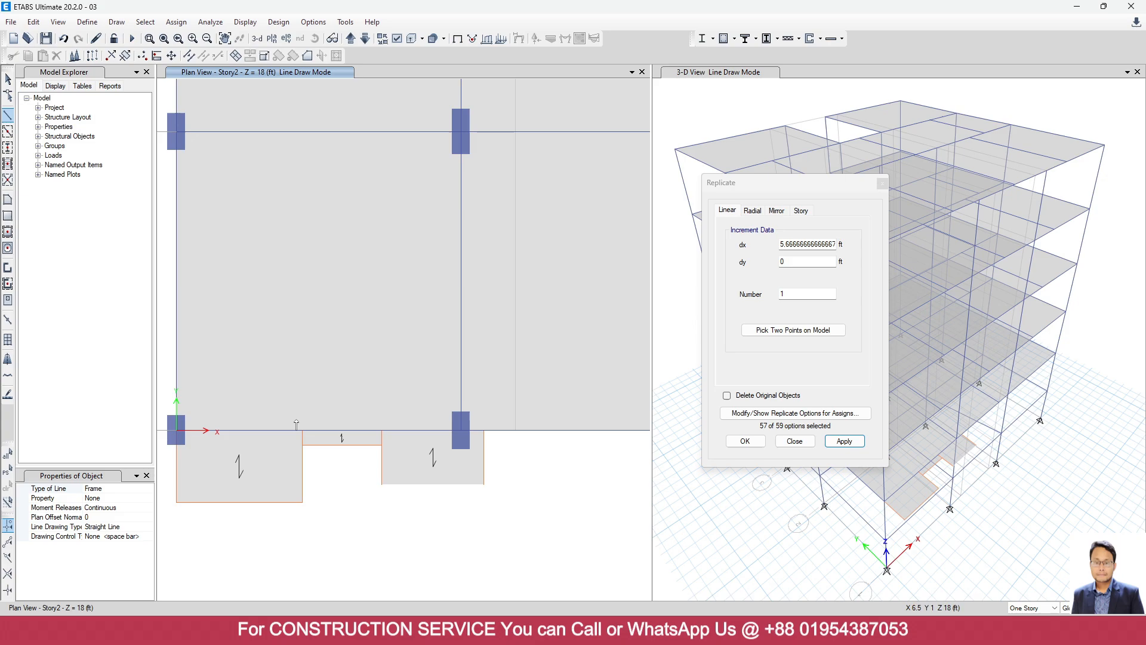
{"action": "scroll", "coordinate": [386, 505], "scroll_direction": "up", "scroll_amount": 3}
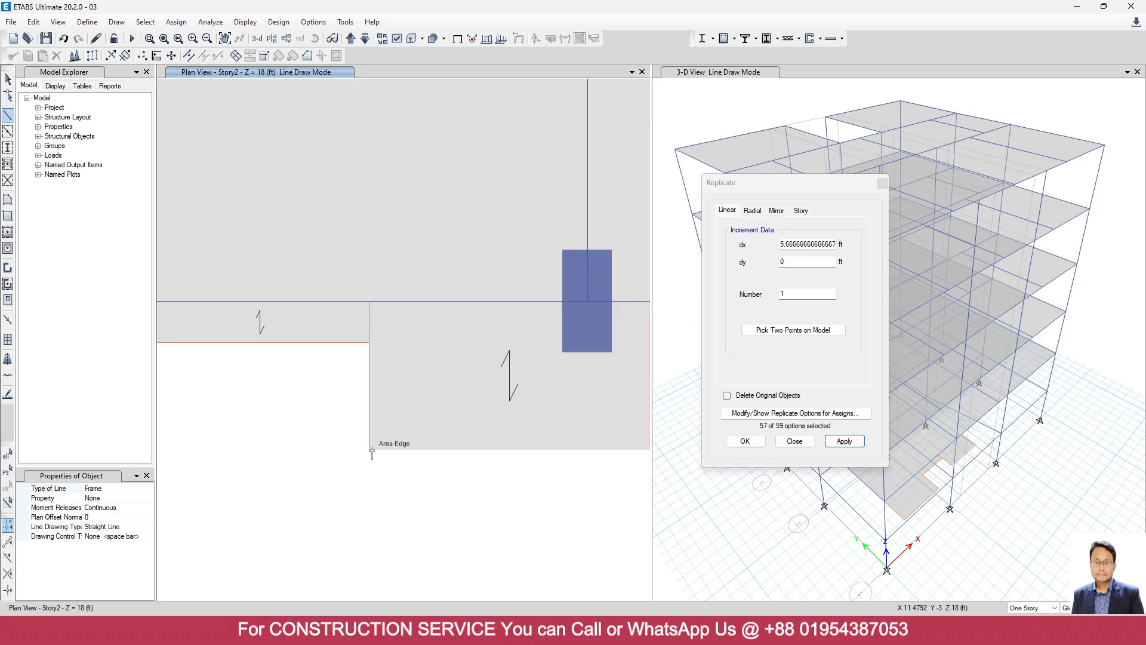
{"action": "scroll", "coordinate": [413, 521], "scroll_direction": "down", "scroll_amount": 3}
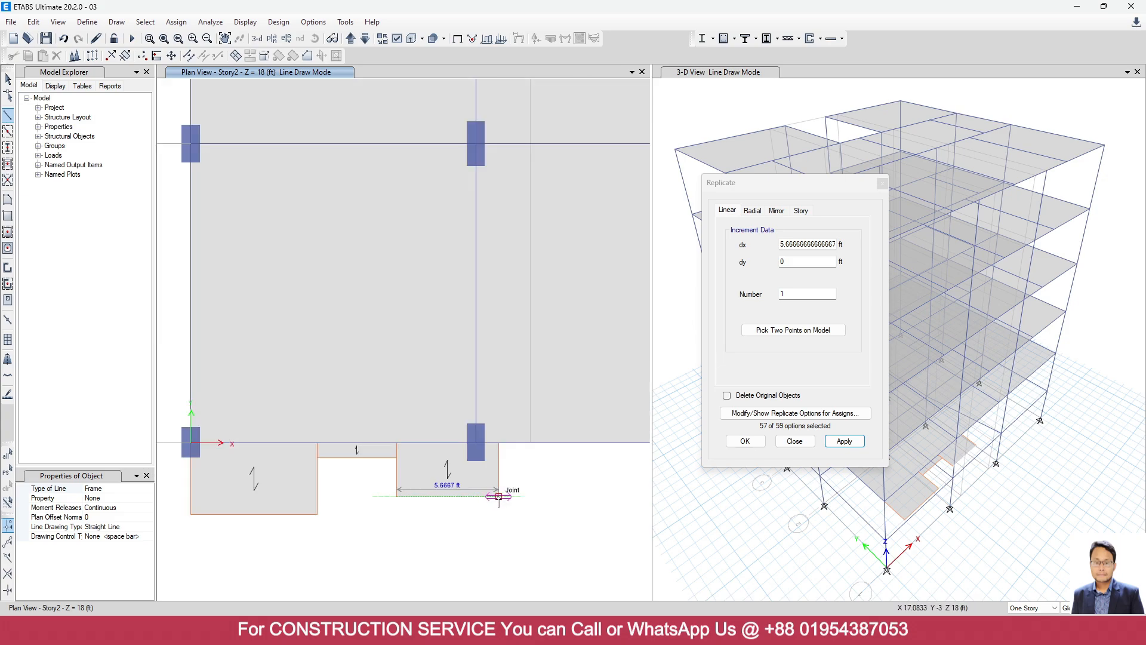
{"action": "key", "text": "Escape"}
Switch to AutoCAD and add a vertical dimension for the depth of the shallow projection next to the 5'-8" wide one.
{"action": "scroll", "coordinate": [319, 360], "scroll_direction": "down", "scroll_amount": 6}
{"action": "scroll", "coordinate": [324, 367], "scroll_direction": "up", "scroll_amount": 3}
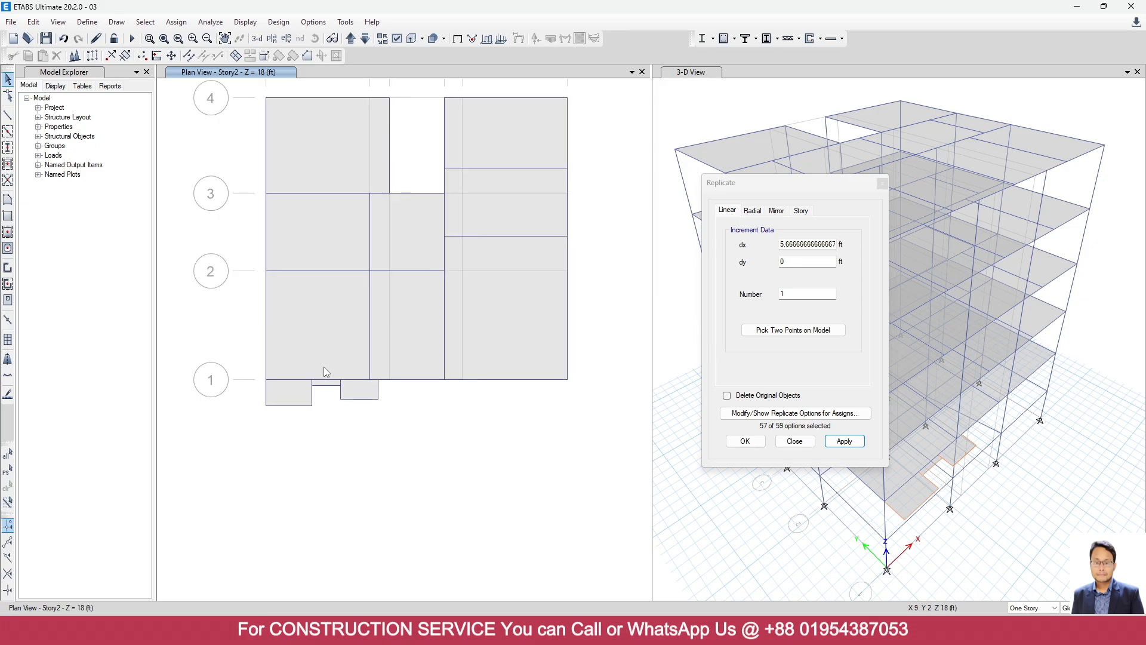
{"action": "mouse_move", "coordinate": [784, 630]}
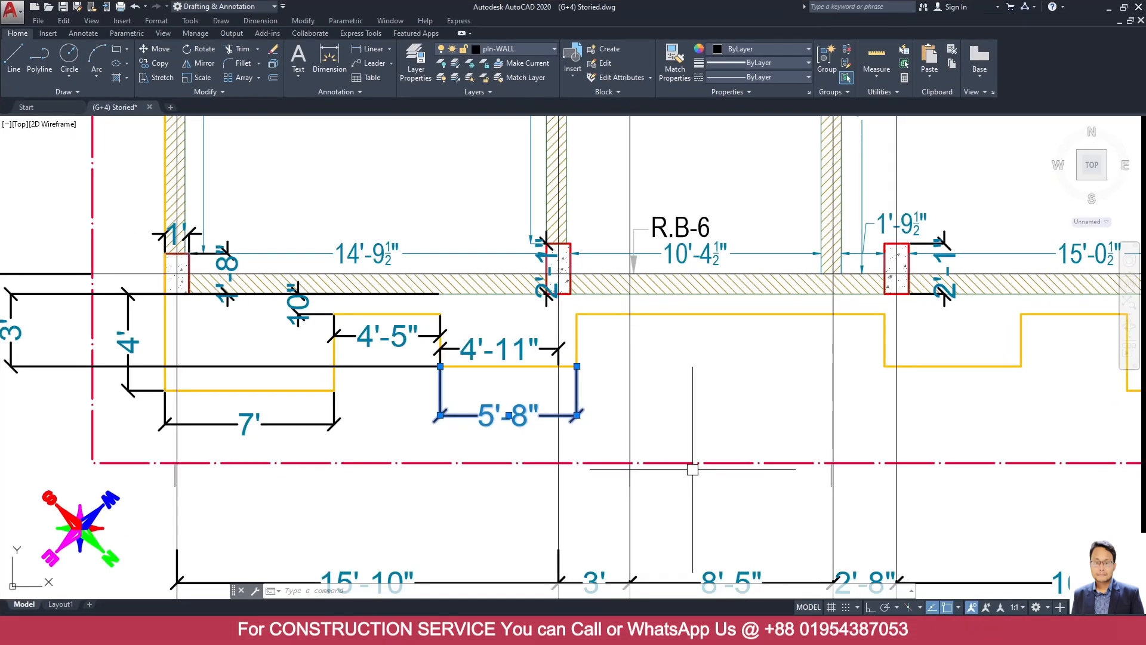
{"action": "scroll", "coordinate": [574, 334], "scroll_direction": "down", "scroll_amount": 3}
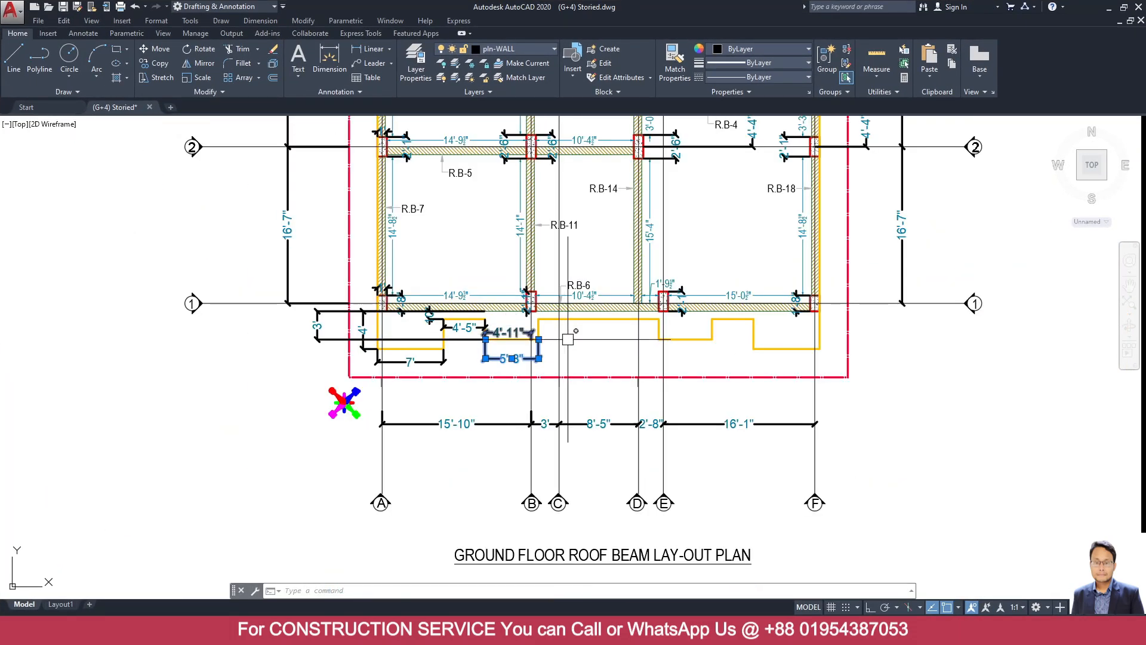
{"action": "scroll", "coordinate": [576, 335], "scroll_direction": "up", "scroll_amount": 2}
{"action": "left_click", "coordinate": [345, 60]}
{"action": "scroll", "coordinate": [551, 308], "scroll_direction": "up", "scroll_amount": 4}
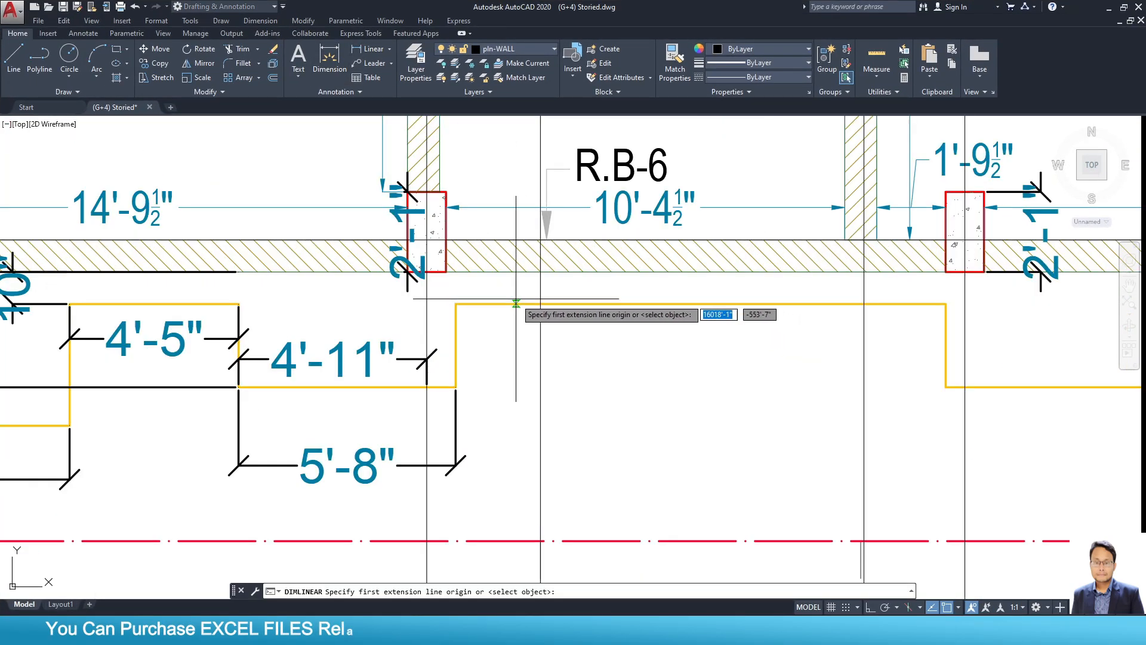
{"action": "left_click", "coordinate": [513, 307]}
{"action": "left_click", "coordinate": [446, 271]}
{"action": "left_click", "coordinate": [496, 333]}
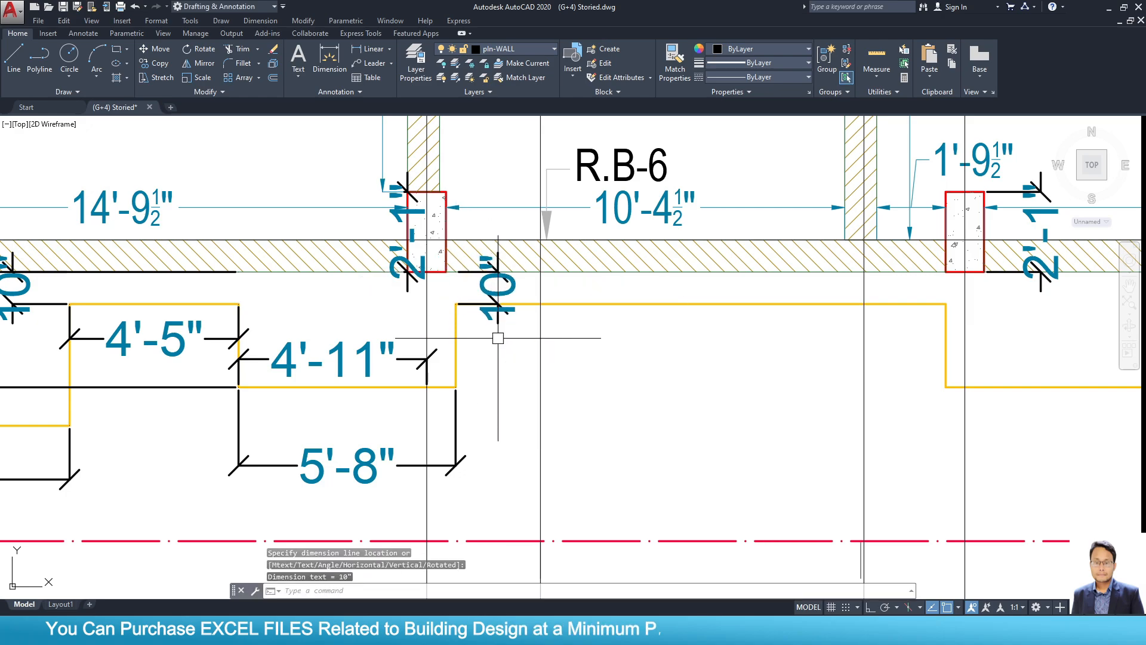
Add a horizontal dimension along the shallow projection's full length between the two deeper projections.
{"action": "left_click", "coordinate": [382, 51]}
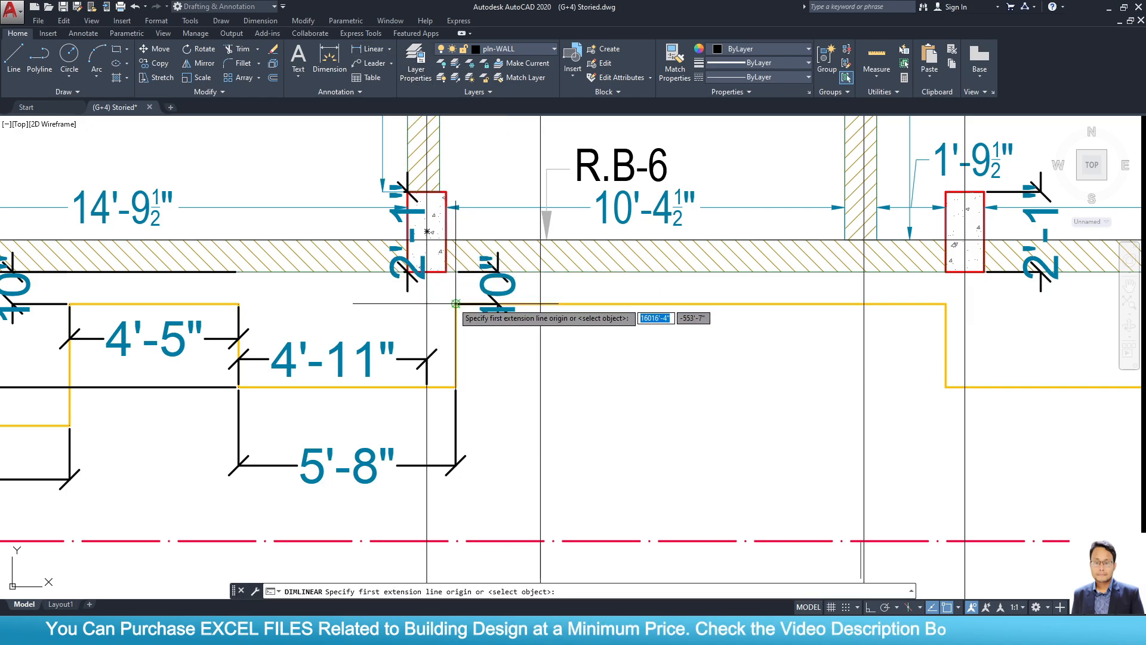
{"action": "left_click", "coordinate": [457, 304]}
{"action": "left_click", "coordinate": [949, 305]}
{"action": "left_click", "coordinate": [669, 365]}
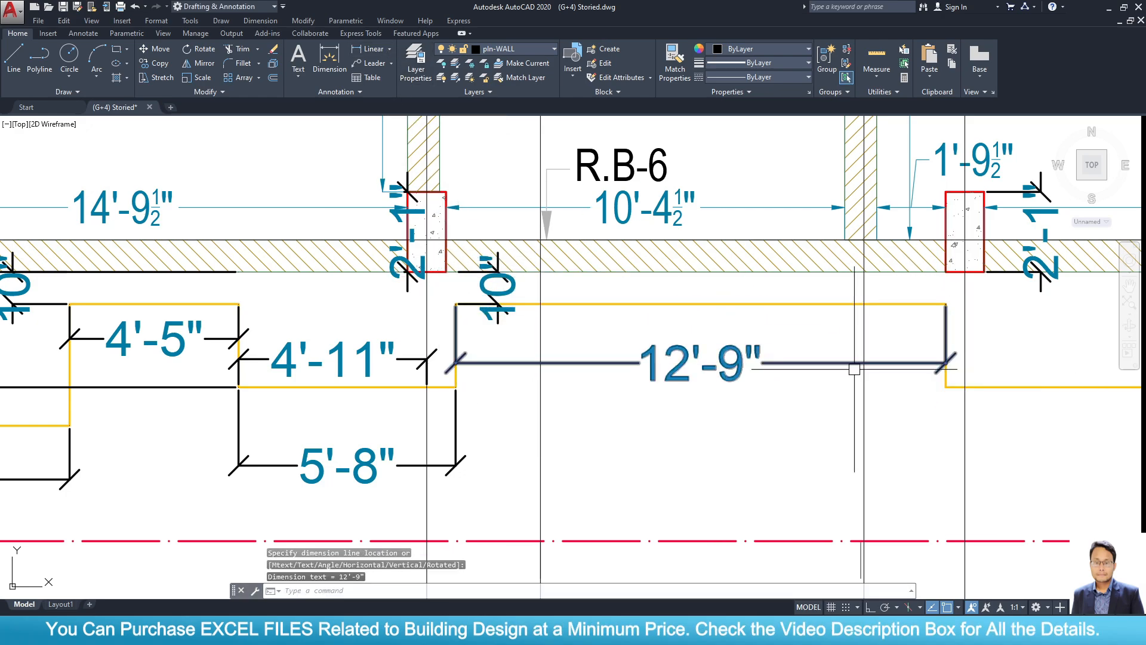
{"action": "scroll", "coordinate": [657, 414], "scroll_direction": "down", "scroll_amount": 2}
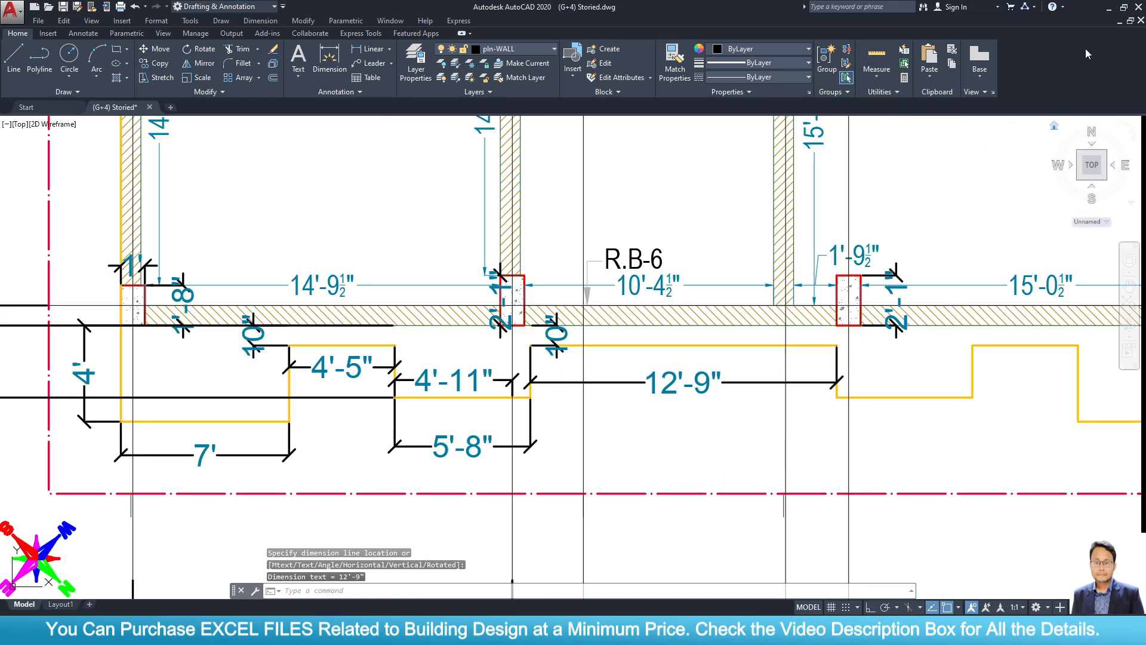
Back in ETABS, replicate the grid 1 beam between grids B and E with dx 0 and dy -0.8333 ft.
{"action": "left_click", "coordinate": [1110, 9]}
{"action": "left_click", "coordinate": [409, 383]}
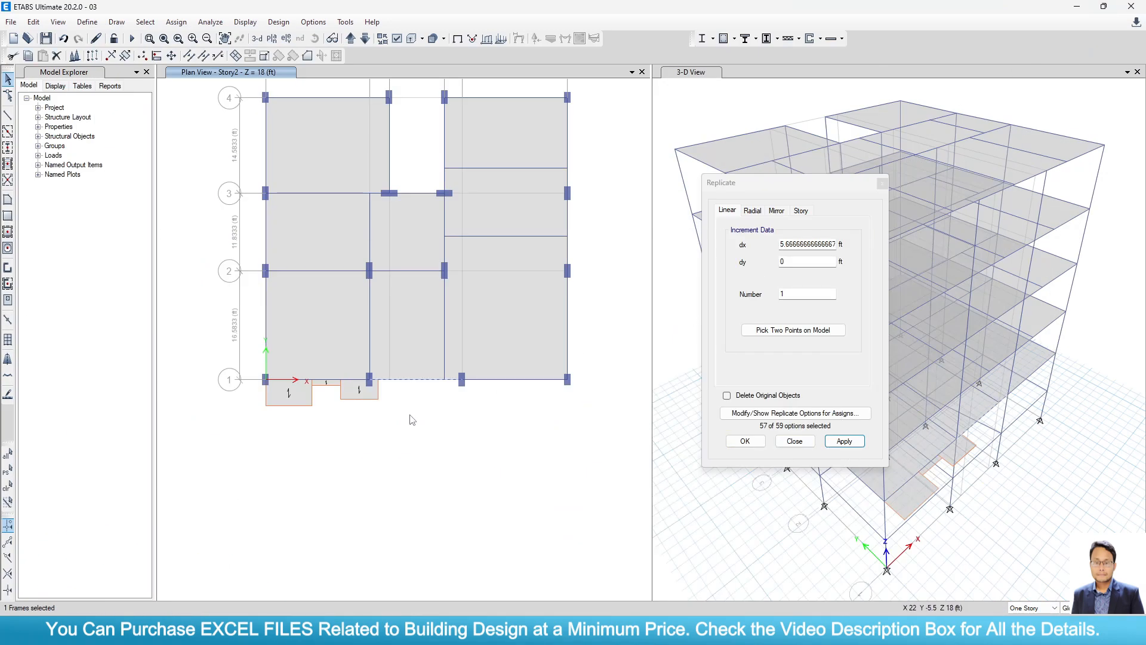
{"action": "scroll", "coordinate": [406, 387], "scroll_direction": "up", "scroll_amount": 3}
{"action": "left_click", "coordinate": [811, 256]}
{"action": "left_click_drag", "start_coordinate": [810, 245], "coordinate": [654, 246]}
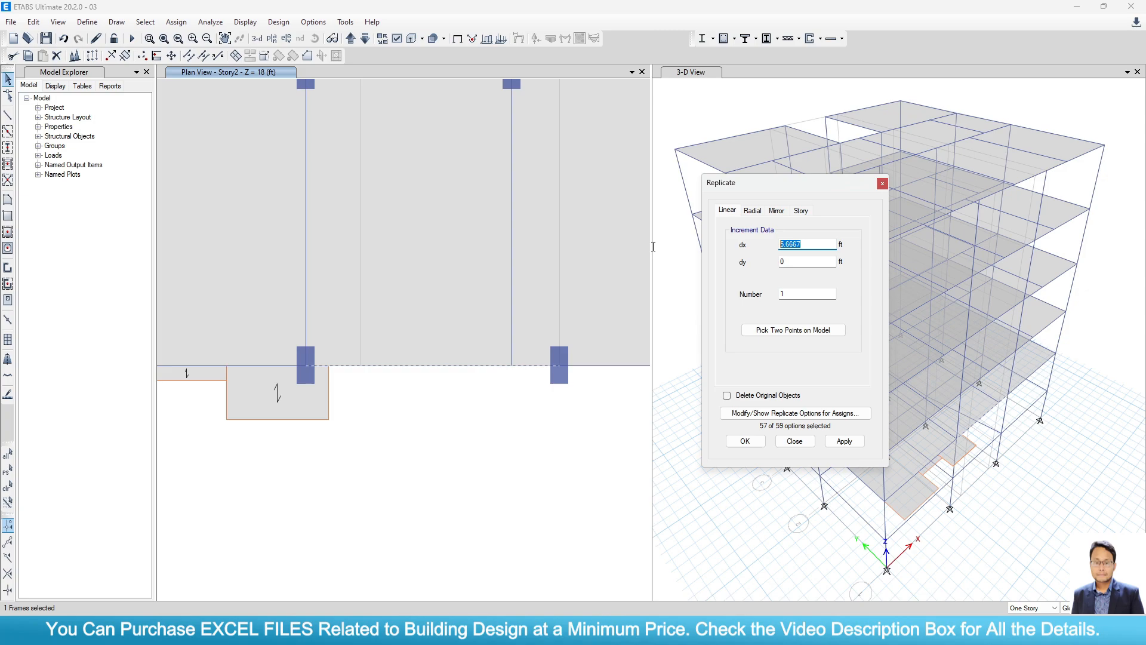
{"action": "key", "text": "Tab"}
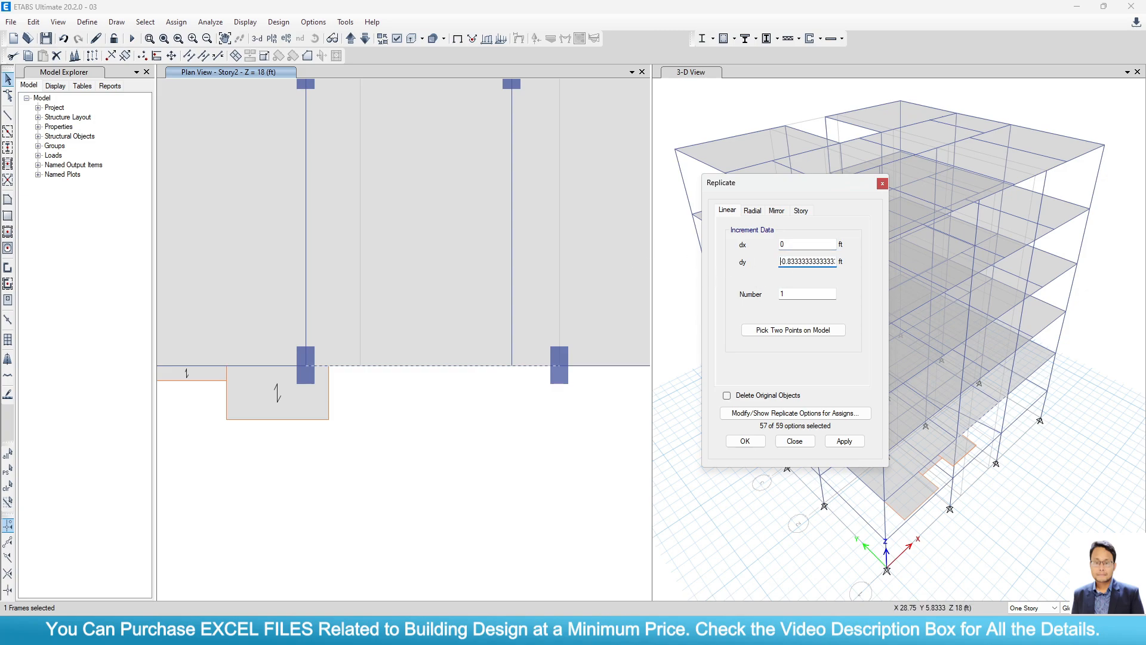
{"action": "left_click", "coordinate": [828, 439]}
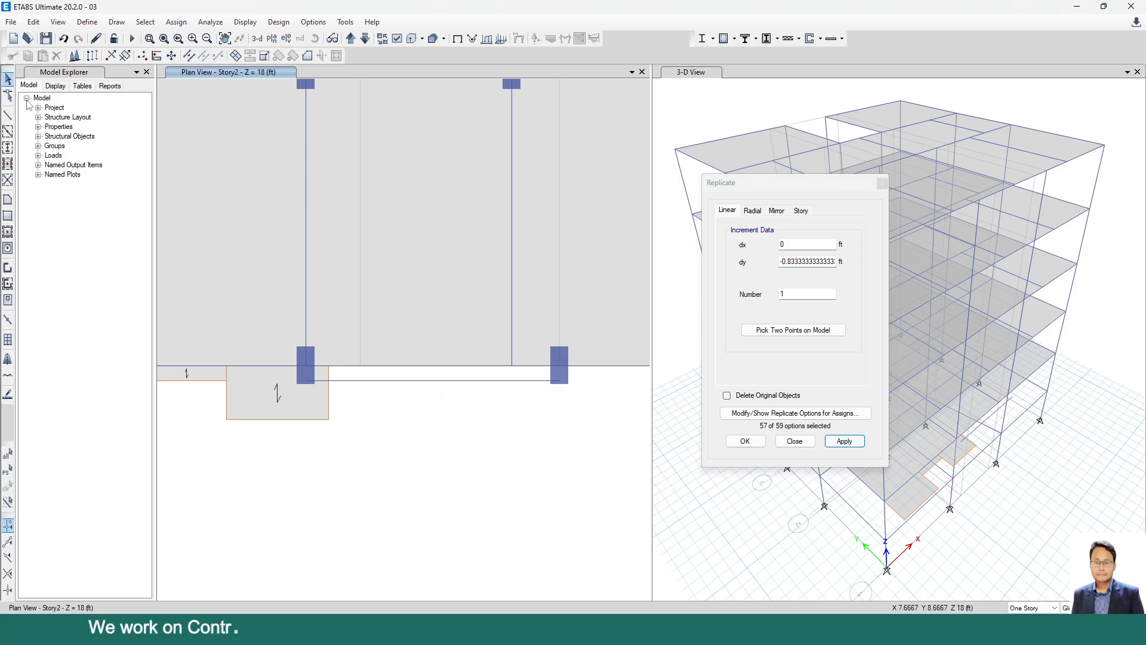
{"action": "left_click", "coordinate": [8, 115]}
{"action": "scroll", "coordinate": [325, 368], "scroll_direction": "up", "scroll_amount": 3}
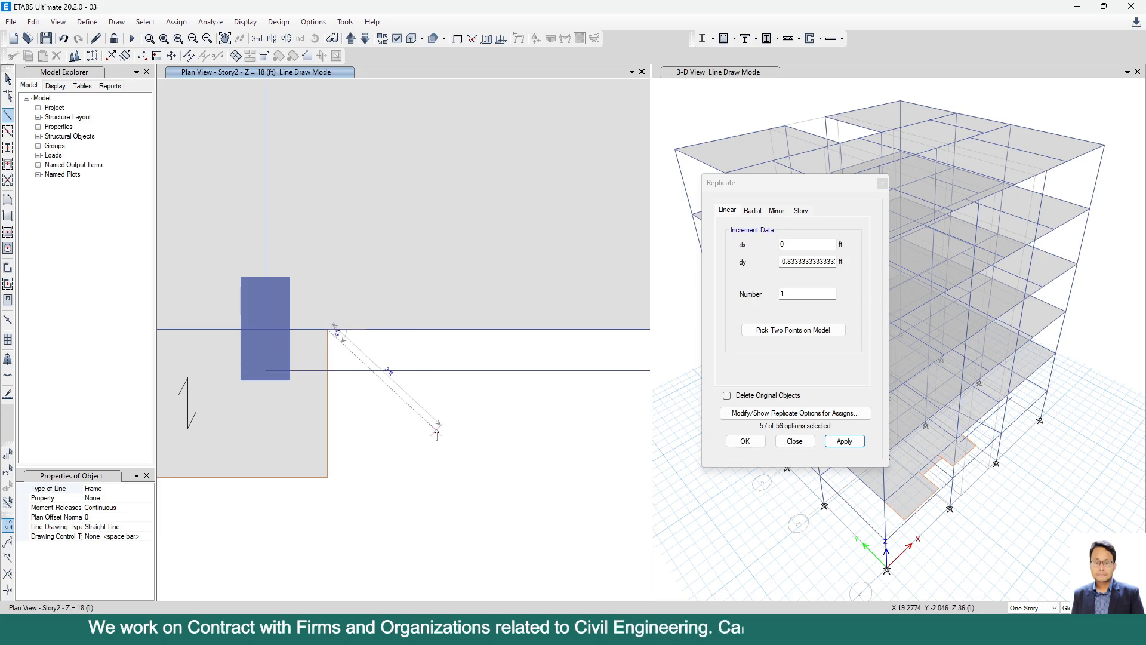
{"action": "key", "text": "Escape"}
Divide the 3 ft slab's side null line where it crosses the replicated beam, and delete that beam.
{"action": "left_click", "coordinate": [351, 371]}
{"action": "left_click", "coordinate": [328, 354]}
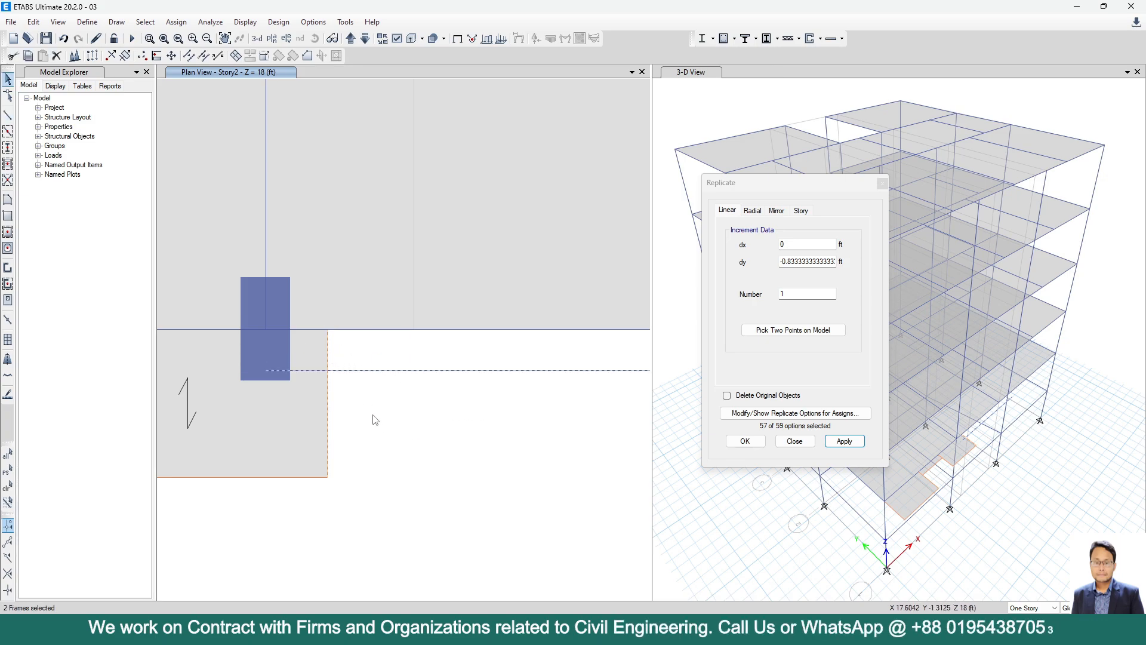
{"action": "left_click", "coordinate": [189, 56]}
{"action": "left_click", "coordinate": [520, 366]}
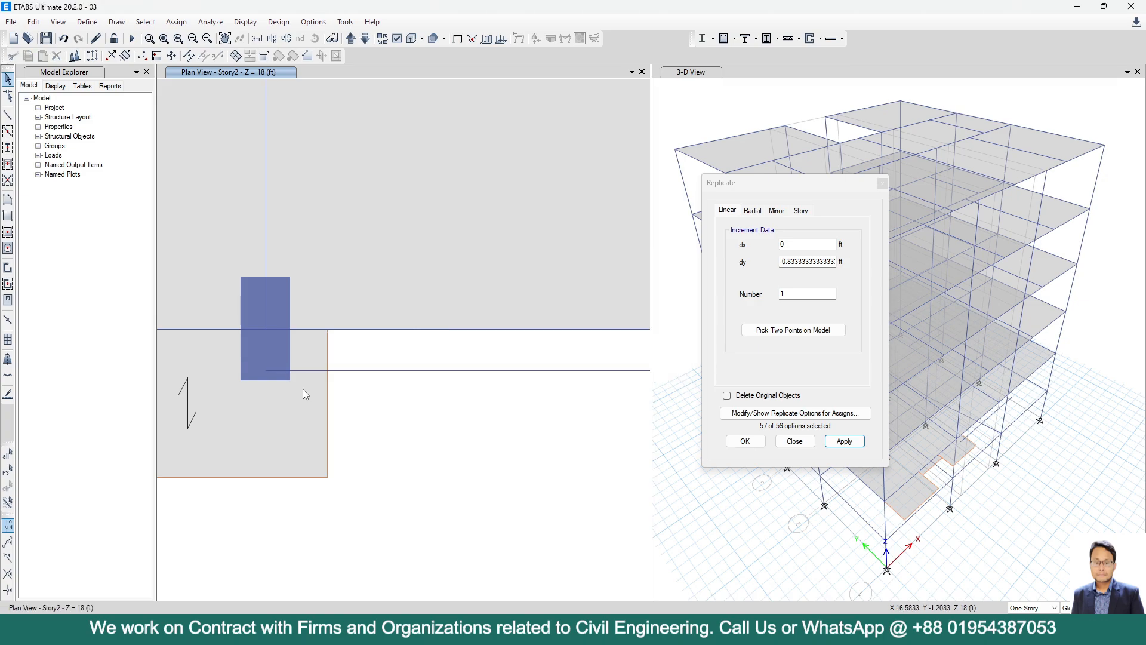
{"action": "left_click", "coordinate": [360, 372]}
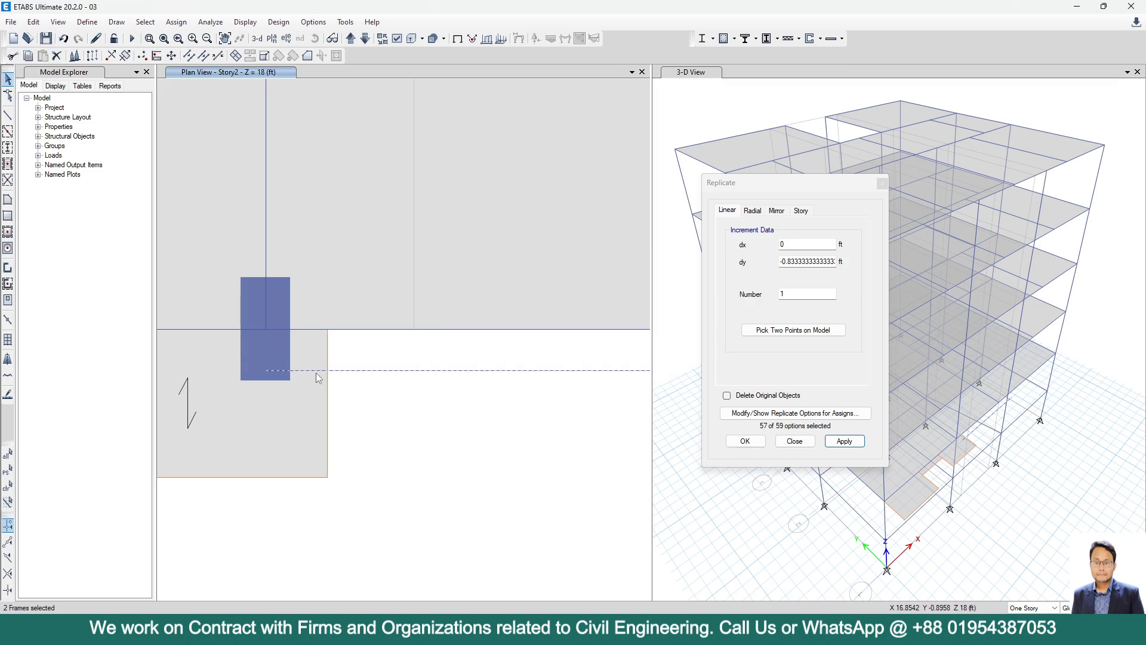
{"action": "key", "text": "Delete"}
Check the 12'-9" dimension in AutoCAD and replicate the short null line segment below grid 1 in ETABS with dx 12.75 ft and dy 0.
{"action": "left_click", "coordinate": [329, 356]}
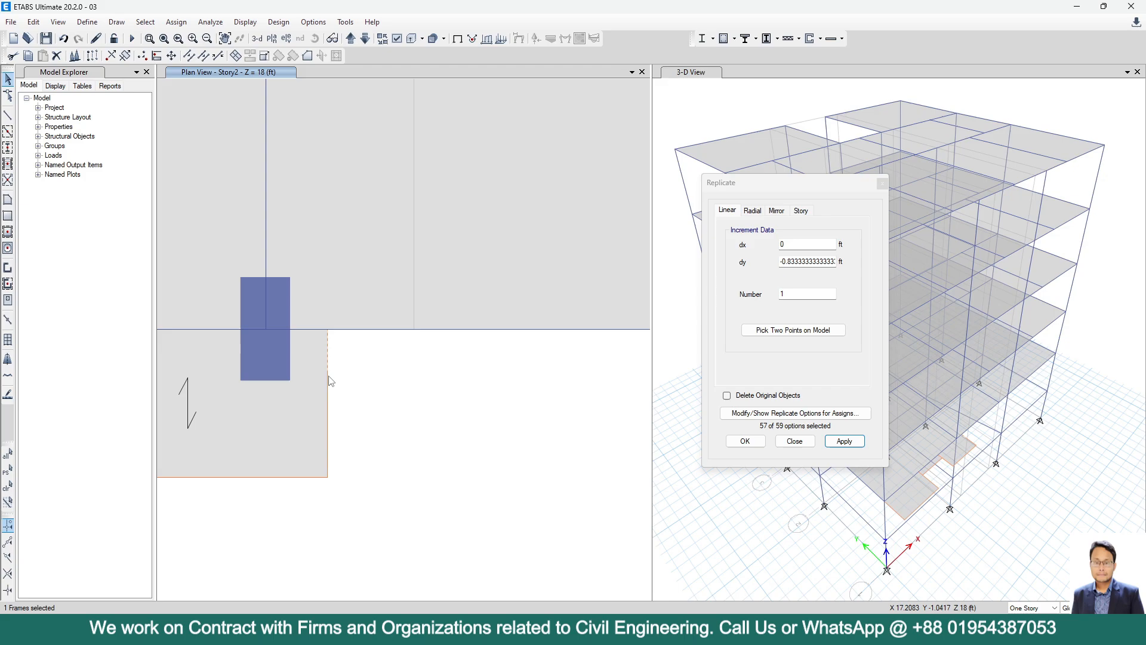
{"action": "scroll", "coordinate": [311, 341], "scroll_direction": "down", "scroll_amount": 3}
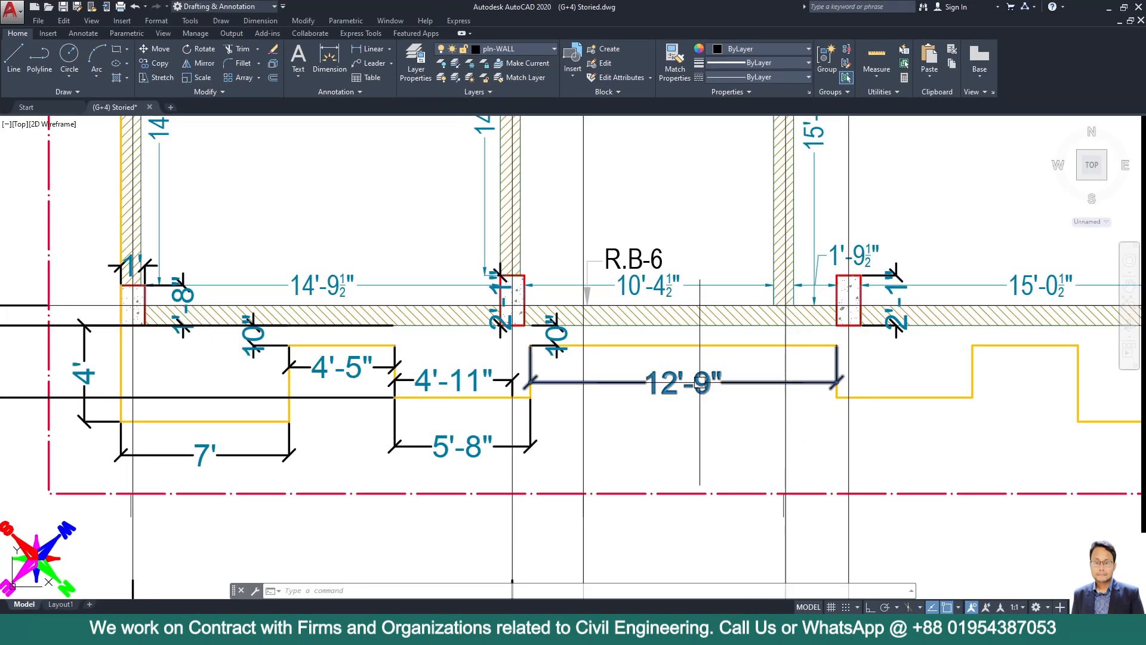
{"action": "left_click", "coordinate": [681, 382]}
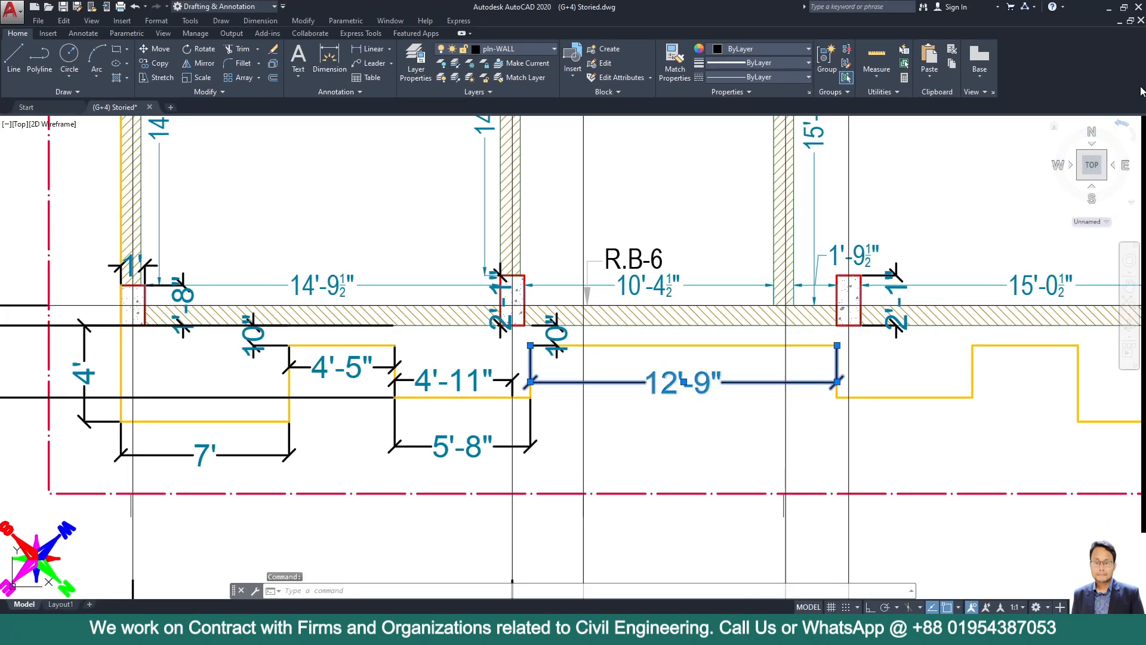
{"action": "left_click", "coordinate": [1109, 8]}
{"action": "left_click", "coordinate": [783, 261]}
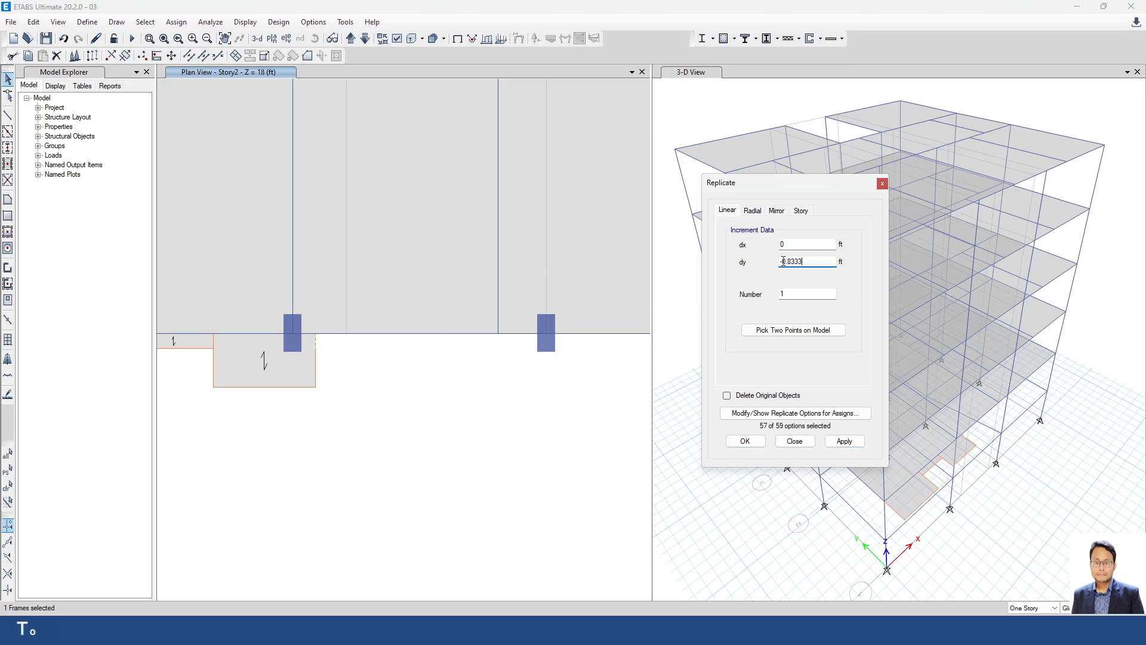
{"action": "double_click", "coordinate": [784, 261]}
{"action": "type", "text": "0"}
{"action": "key", "text": "shift+Tab"}
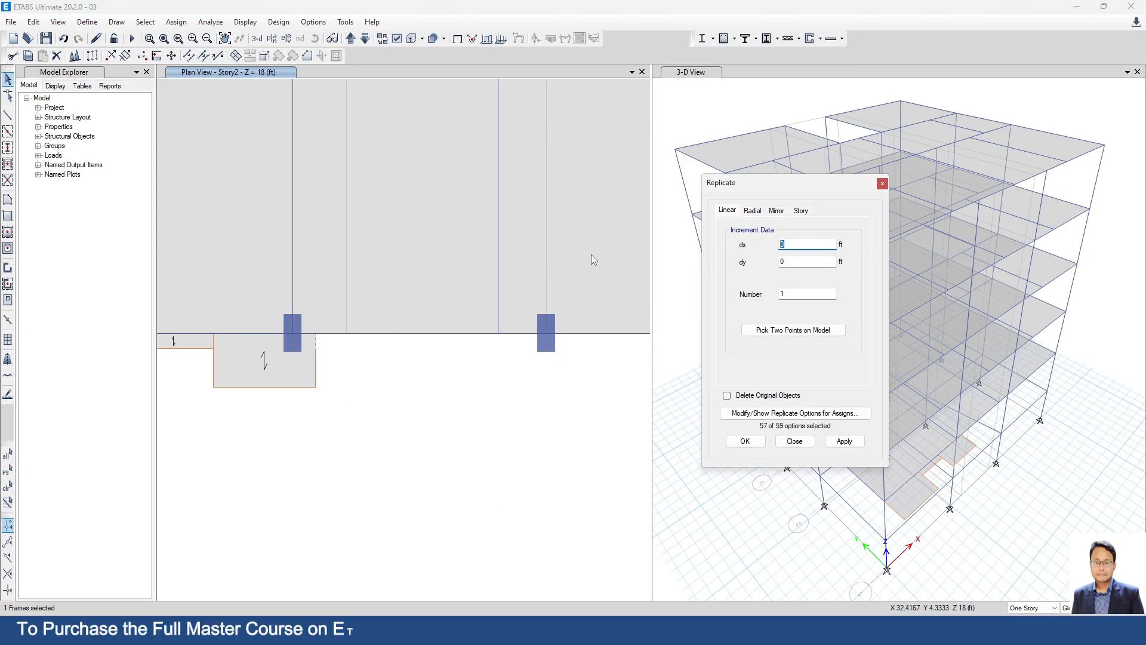
{"action": "type", "text": "12.75"}
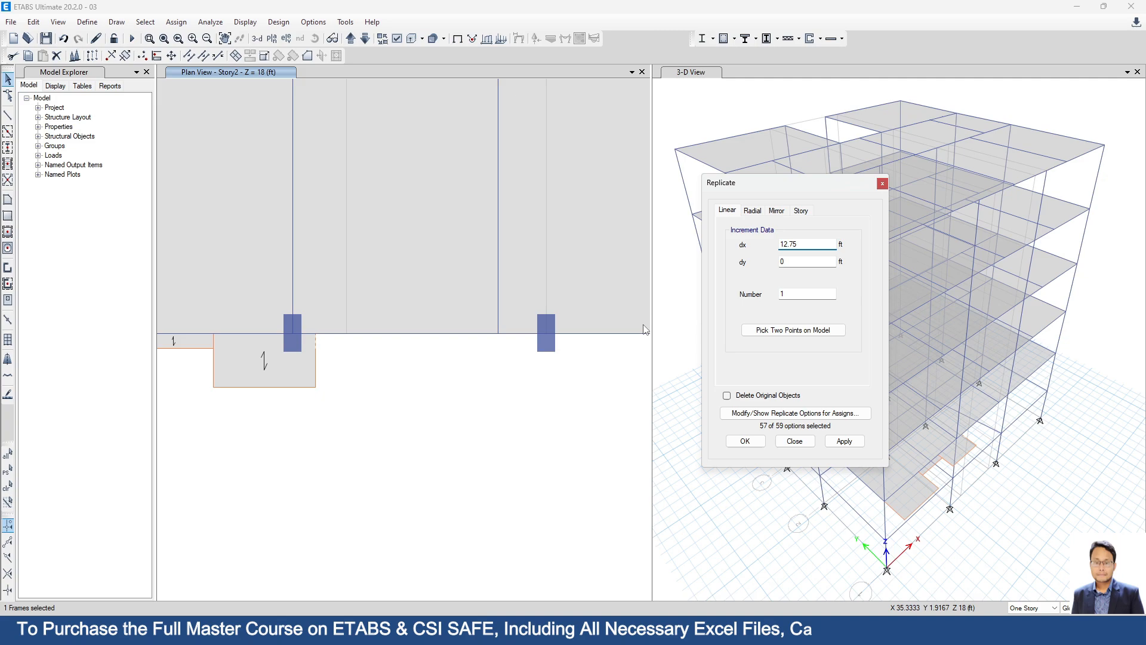
{"action": "left_click", "coordinate": [849, 443]}
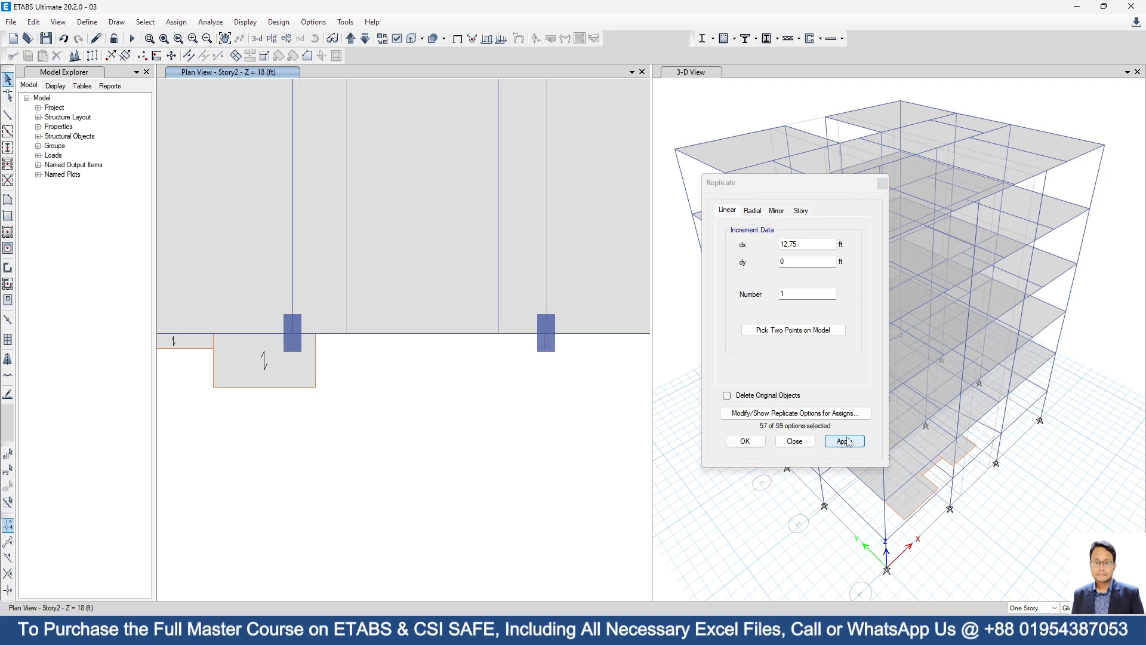
Compare the replicated short null line's position with grid E and remove it.
{"action": "scroll", "coordinate": [536, 323], "scroll_direction": "up", "scroll_amount": 3}
{"action": "scroll", "coordinate": [561, 387], "scroll_direction": "down", "scroll_amount": 3}
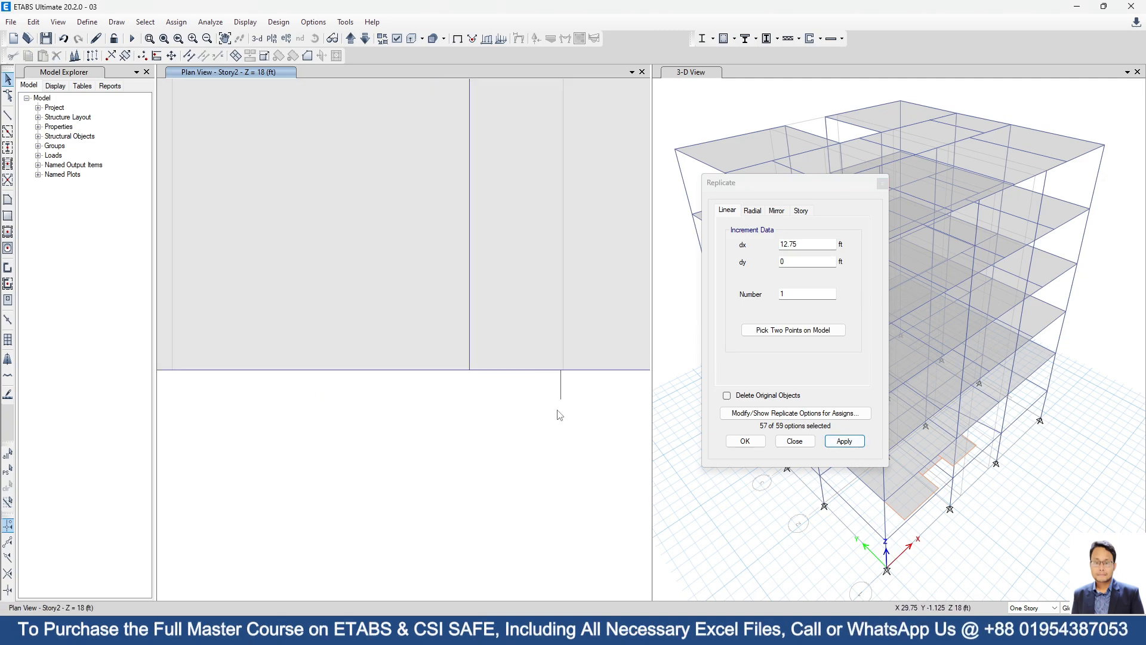
{"action": "scroll", "coordinate": [564, 409], "scroll_direction": "up", "scroll_amount": 3}
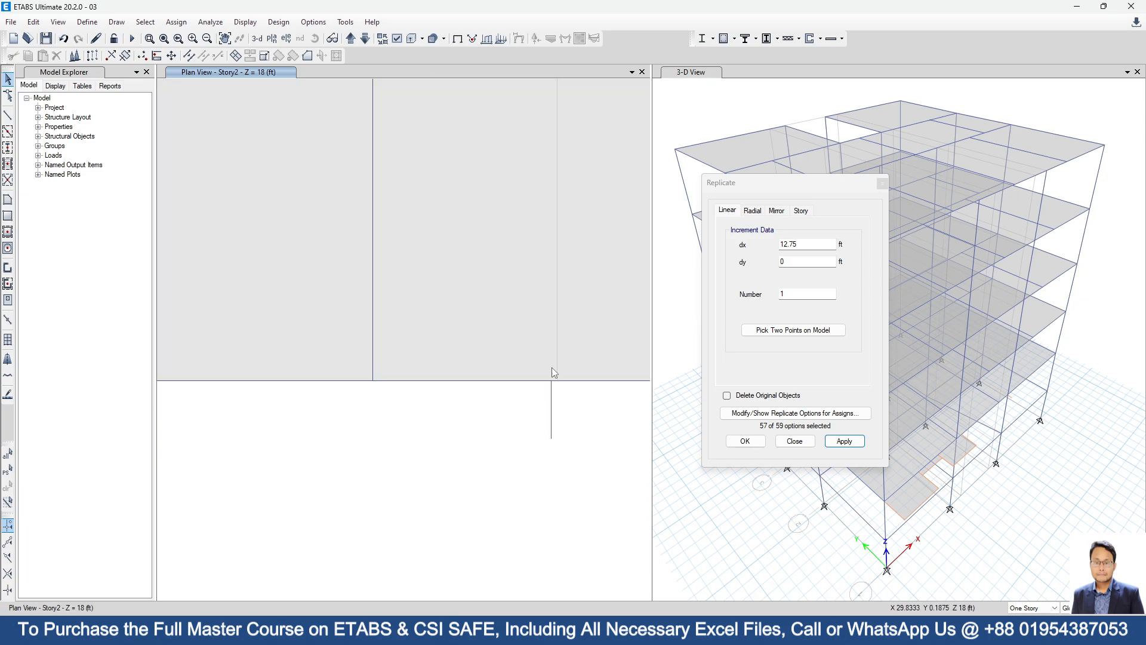
{"action": "scroll", "coordinate": [552, 367], "scroll_direction": "up", "scroll_amount": 3}
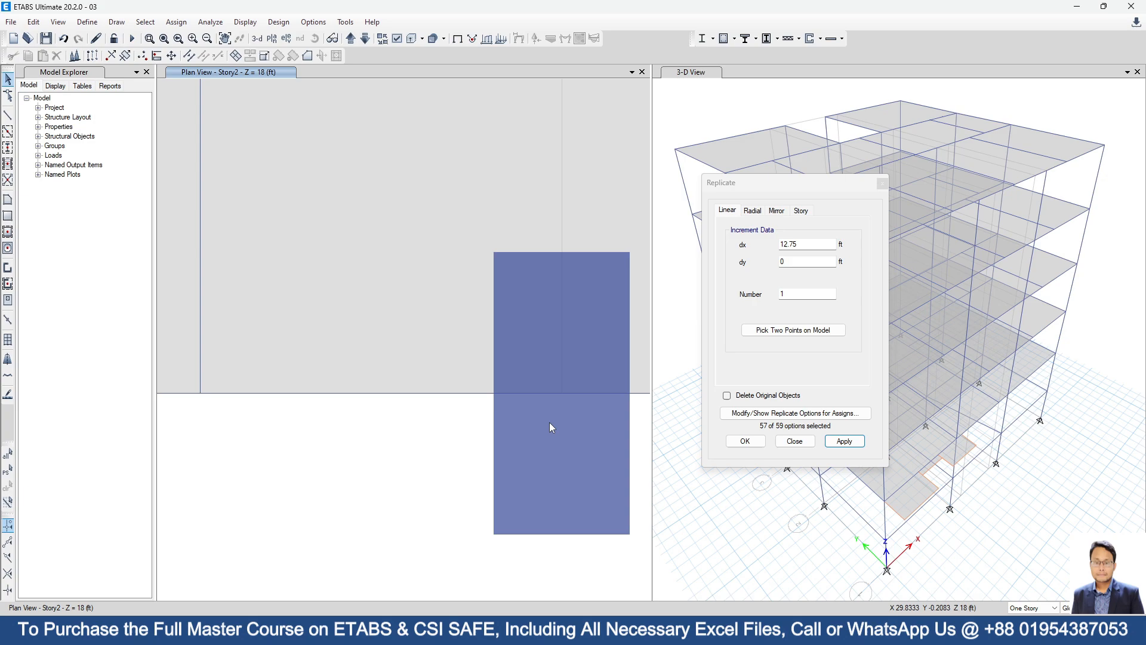
{"action": "scroll", "coordinate": [542, 324], "scroll_direction": "down", "scroll_amount": 6}
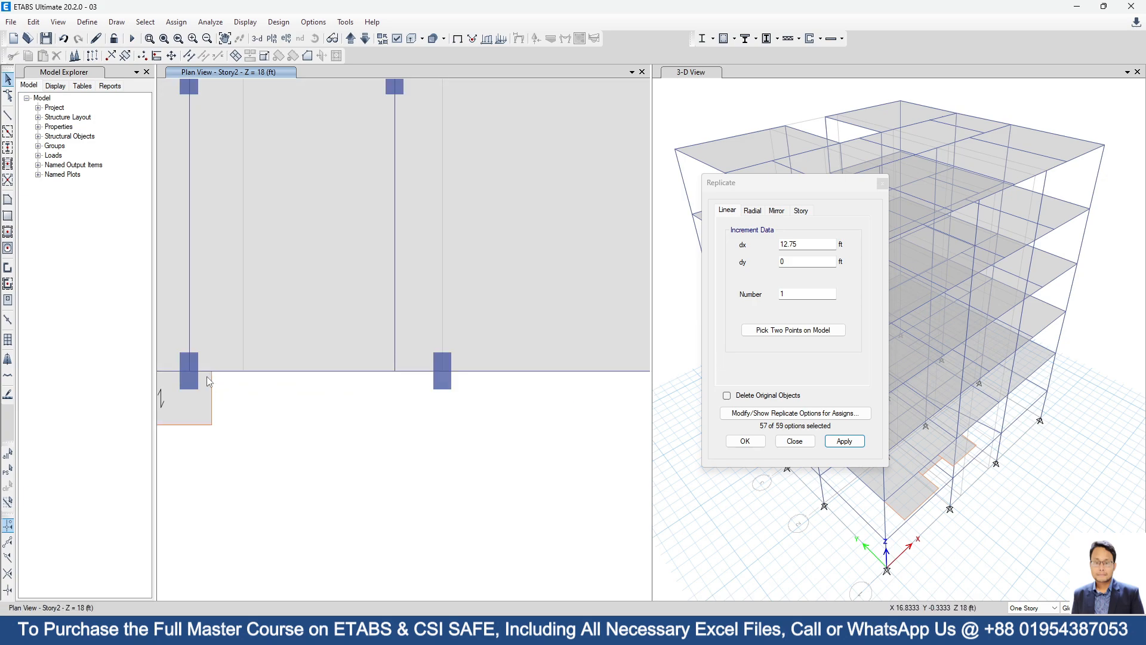
Replicate the short null line segment onto grid E by picking two points along grid 1, using dx 12.8333 ft and dy 0.
{"action": "left_click", "coordinate": [211, 382]}
{"action": "left_click", "coordinate": [818, 241]}
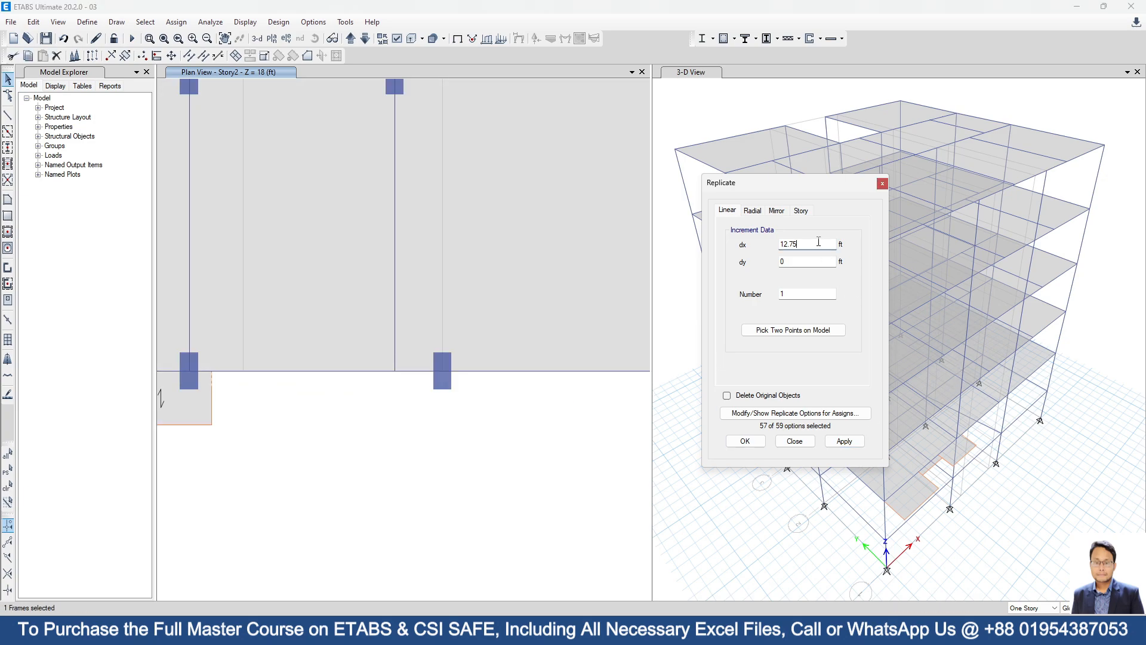
{"action": "left_click", "coordinate": [781, 332]}
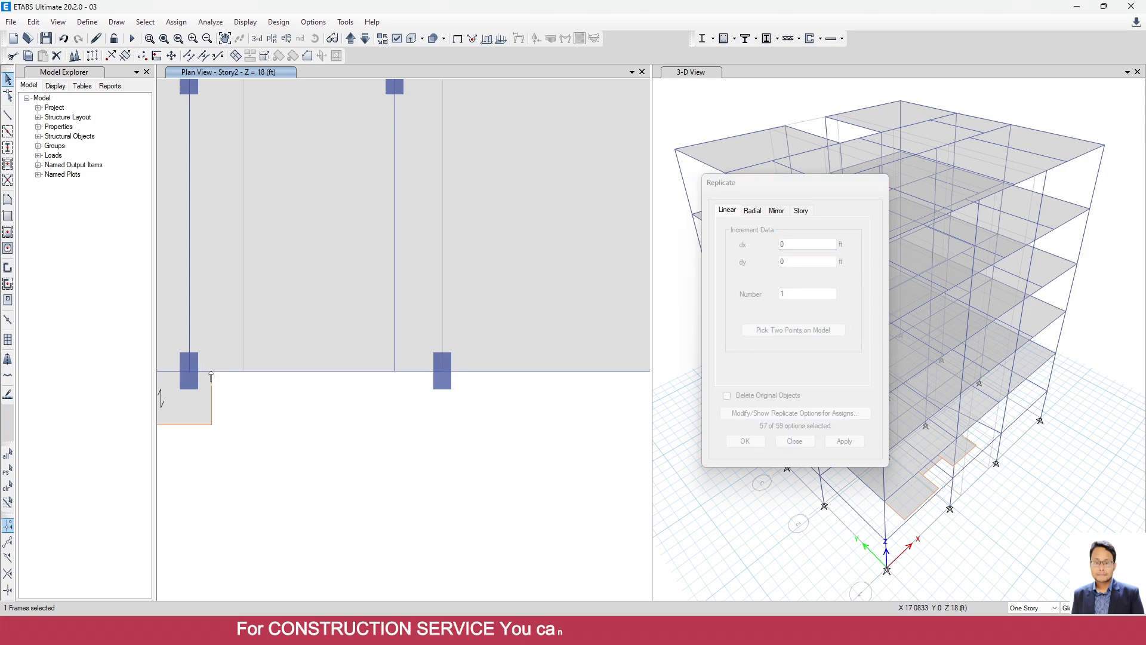
{"action": "left_click", "coordinate": [210, 376]}
{"action": "left_click", "coordinate": [443, 371]}
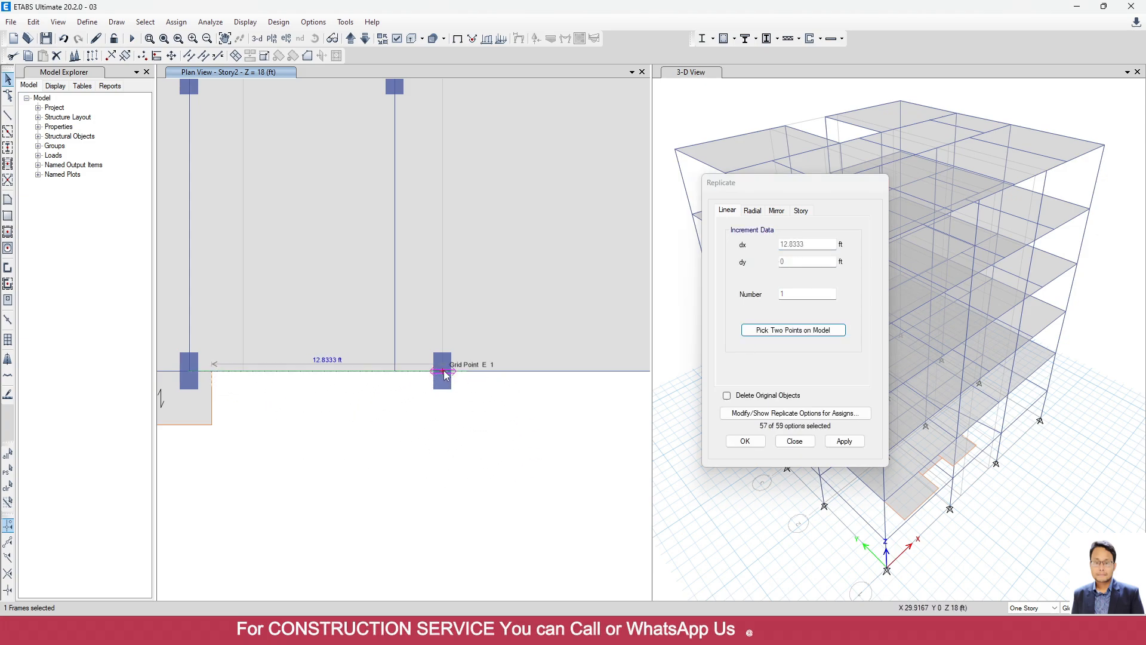
{"action": "left_click", "coordinate": [839, 443]}
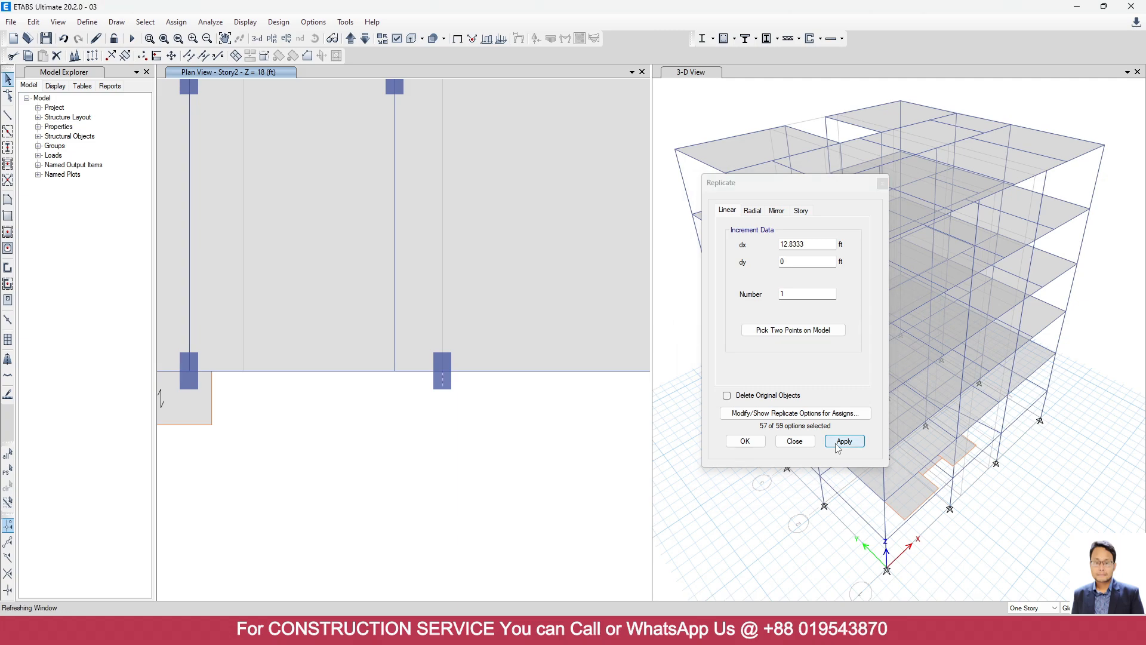
{"action": "left_click", "coordinate": [744, 441]}
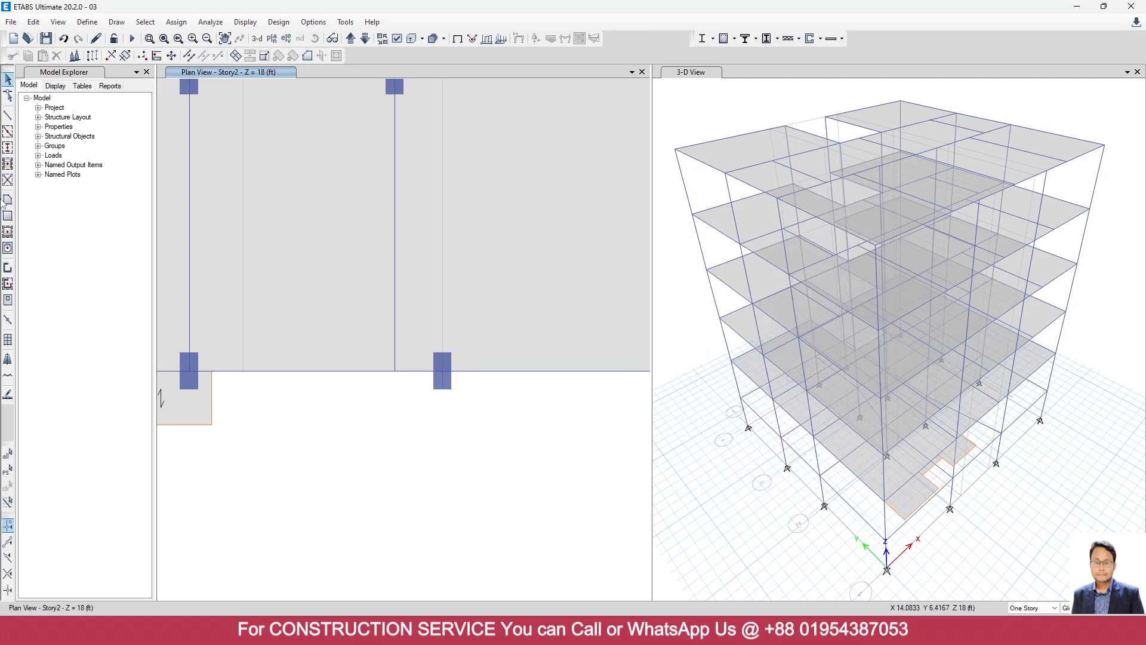
Draw a null line along the shallow strip's outer edge, from the 3 ft slab's side to the short null line at grid E.
{"action": "left_click", "coordinate": [7, 116]}
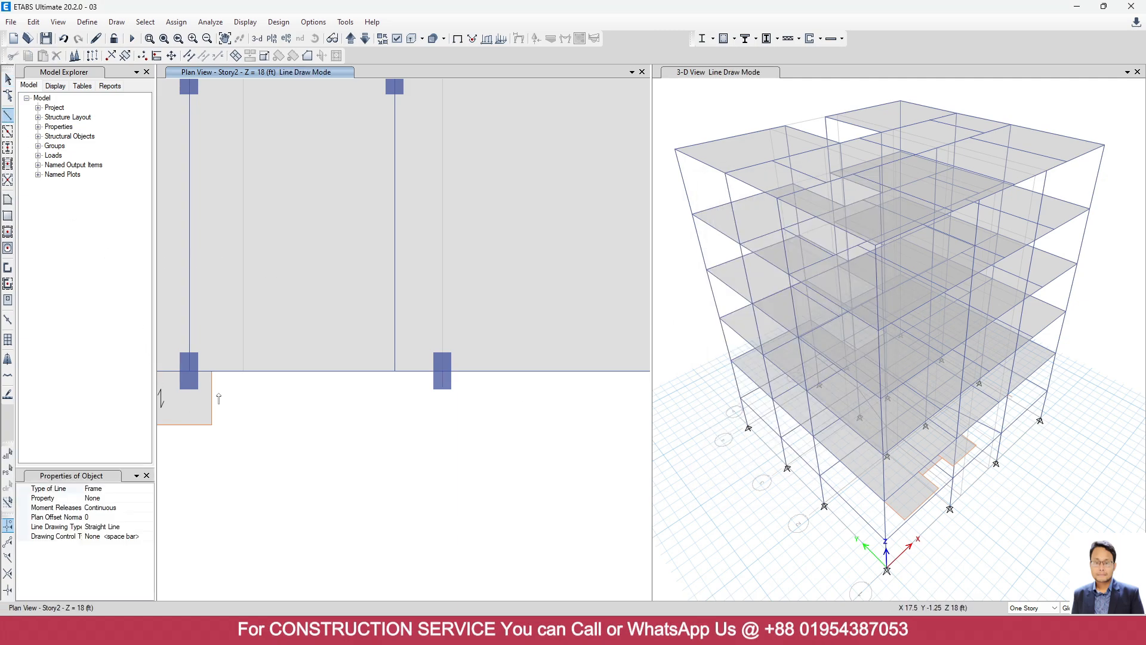
{"action": "left_click", "coordinate": [212, 375]}
{"action": "scroll", "coordinate": [420, 396], "scroll_direction": "up", "scroll_amount": 3}
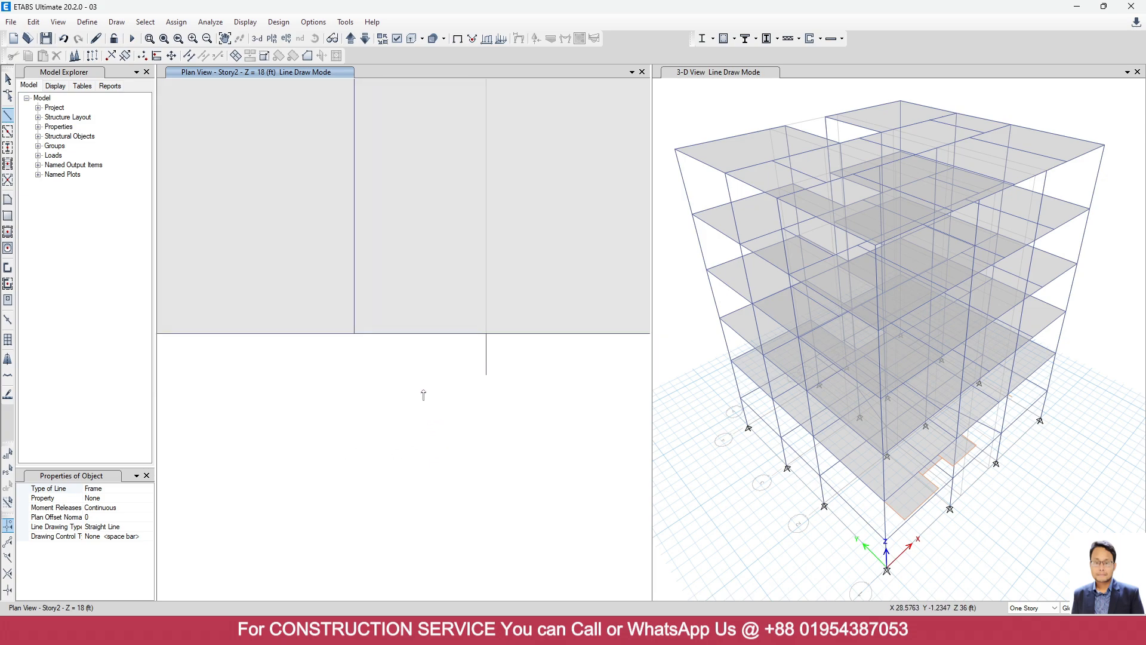
{"action": "left_click", "coordinate": [487, 374]}
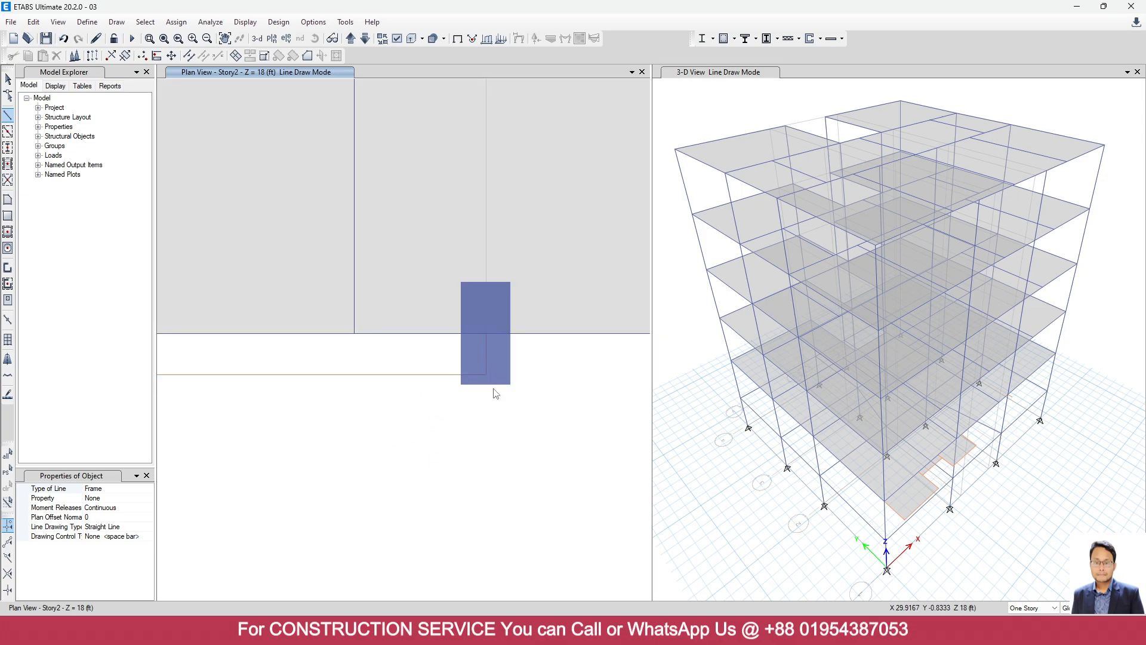
Draw a Slab 6 inch one way area over the shallow strip below grid 1, from the 3 ft slab's side to grid E.
{"action": "left_click", "coordinate": [8, 199]}
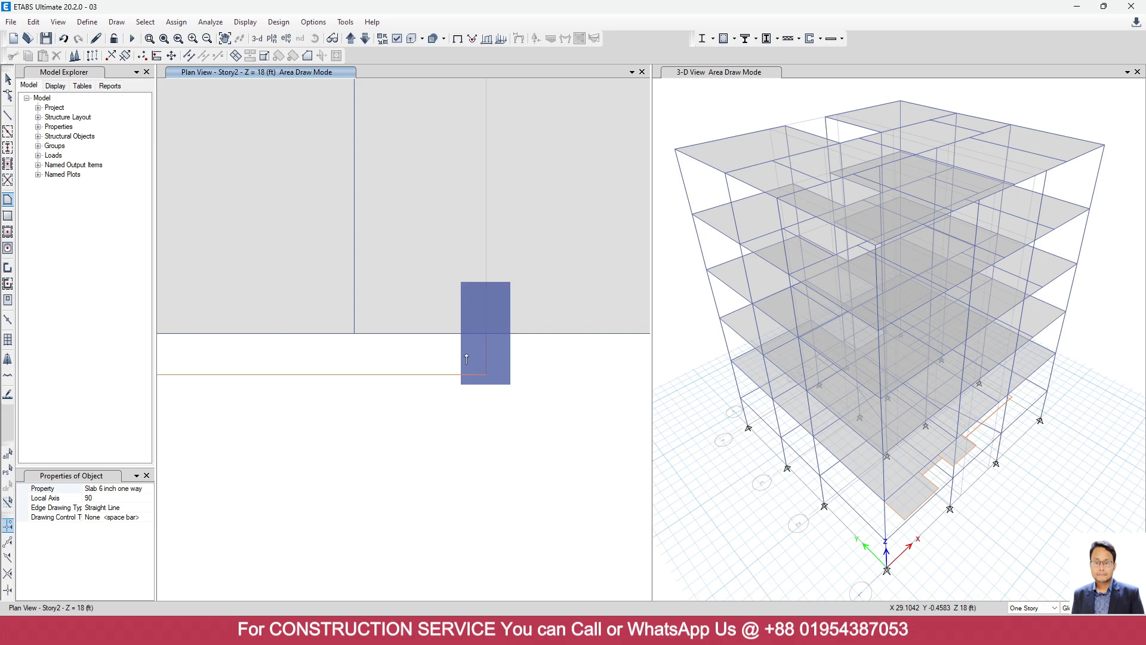
{"action": "scroll", "coordinate": [327, 365], "scroll_direction": "down", "scroll_amount": 3}
{"action": "scroll", "coordinate": [251, 360], "scroll_direction": "up", "scroll_amount": 3}
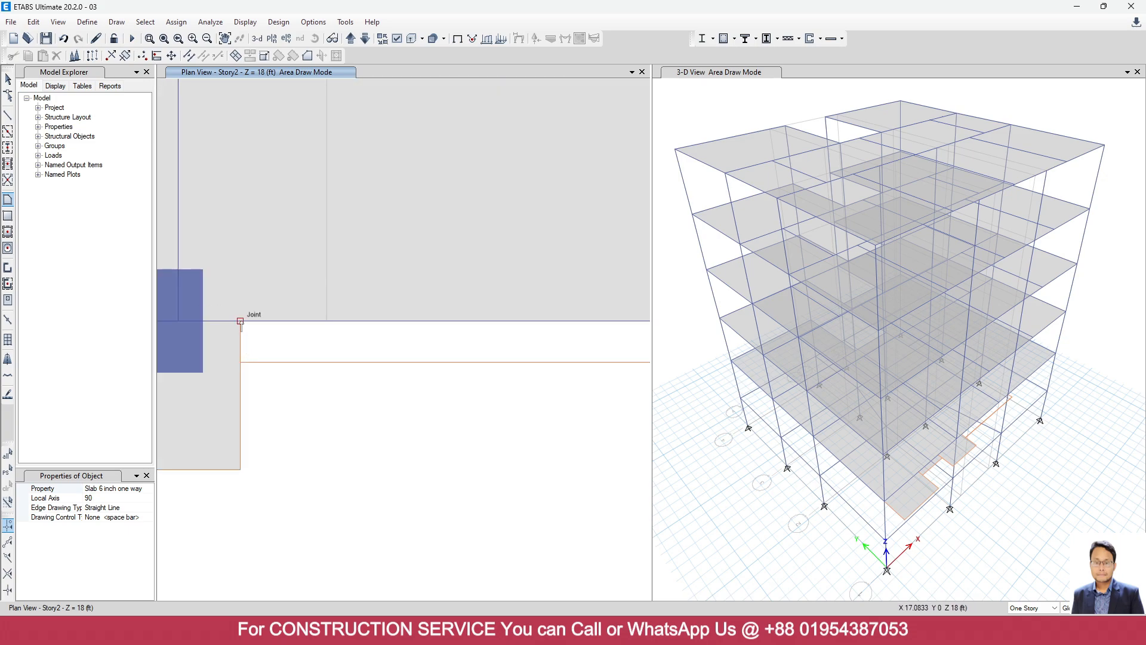
{"action": "left_click", "coordinate": [240, 322]}
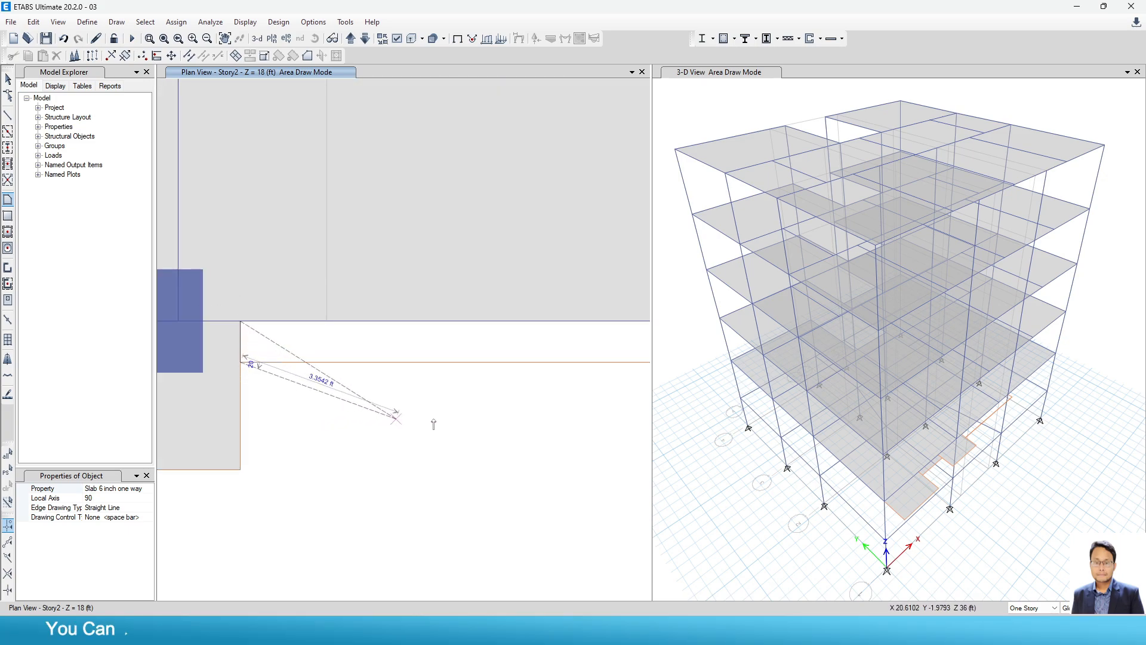
{"action": "scroll", "coordinate": [276, 412], "scroll_direction": "down", "scroll_amount": 3}
{"action": "scroll", "coordinate": [440, 391], "scroll_direction": "up", "scroll_amount": 4}
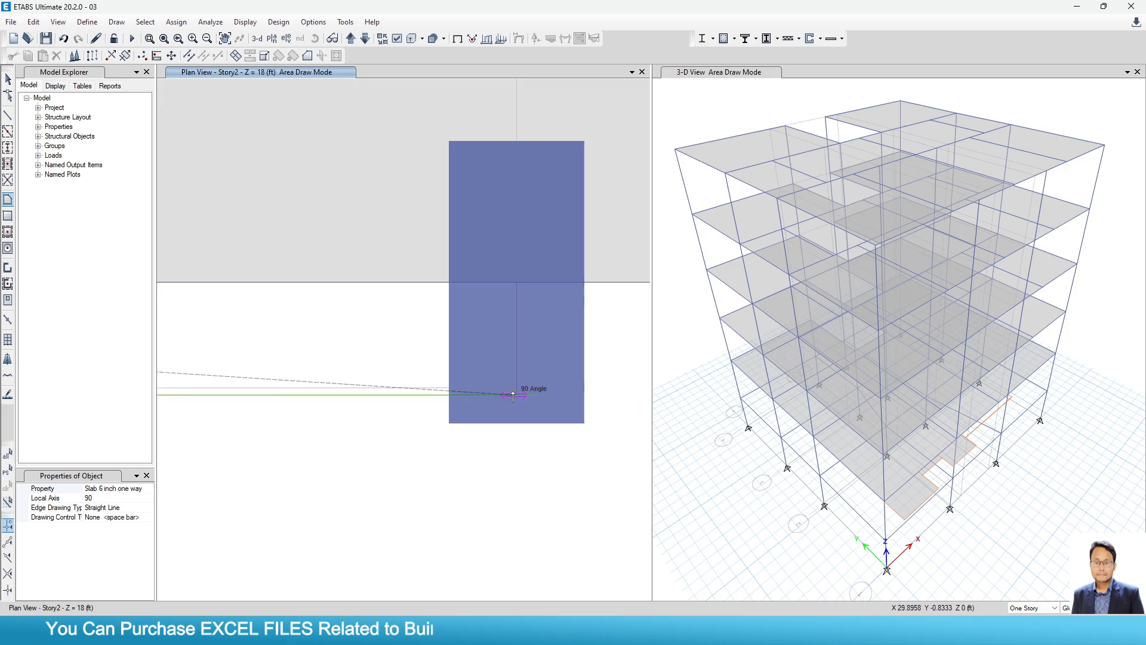
{"action": "left_click", "coordinate": [516, 282]}
{"action": "key", "text": "Return"}
{"action": "scroll", "coordinate": [440, 422], "scroll_direction": "down", "scroll_amount": 3}
{"action": "scroll", "coordinate": [443, 440], "scroll_direction": "down", "scroll_amount": 3}
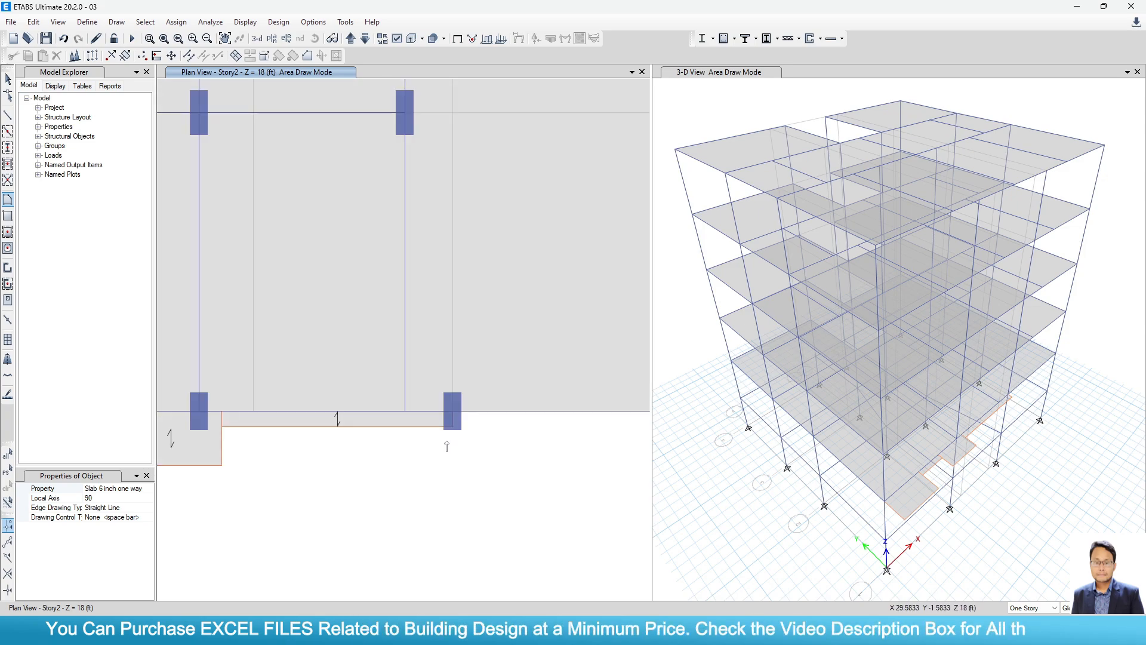
{"action": "left_click", "coordinate": [8, 78]}
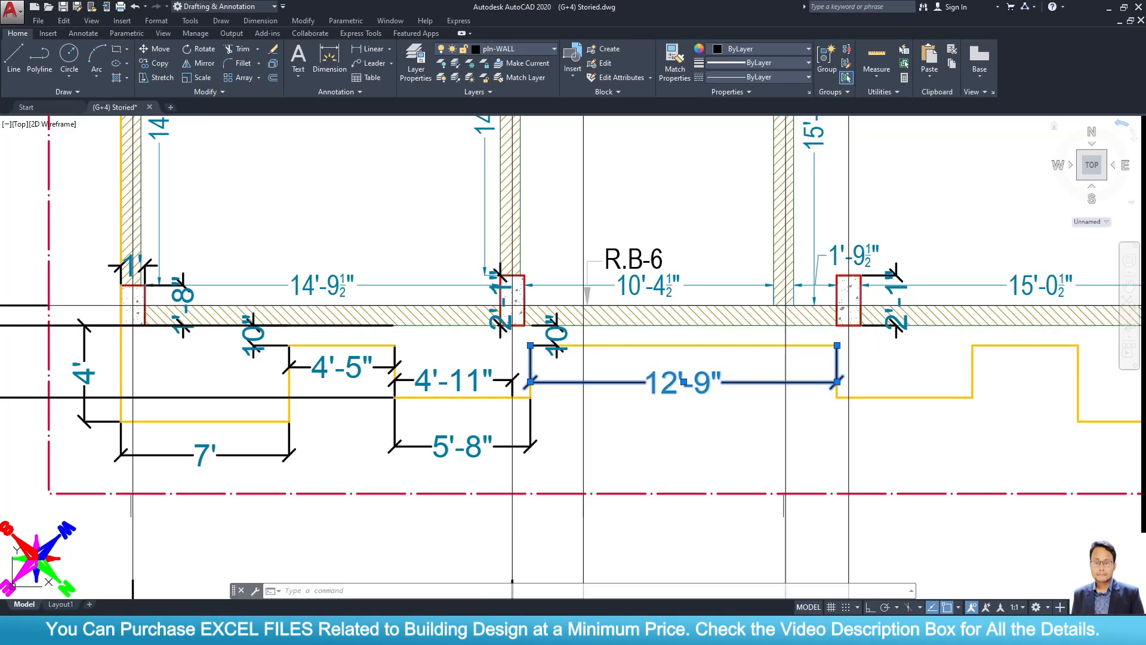
In AutoCAD, add a linear dimension for the depth of the slab projection starting at the column below the 1'-9½" dimension.
{"action": "scroll", "coordinate": [530, 420], "scroll_direction": "down", "scroll_amount": 2}
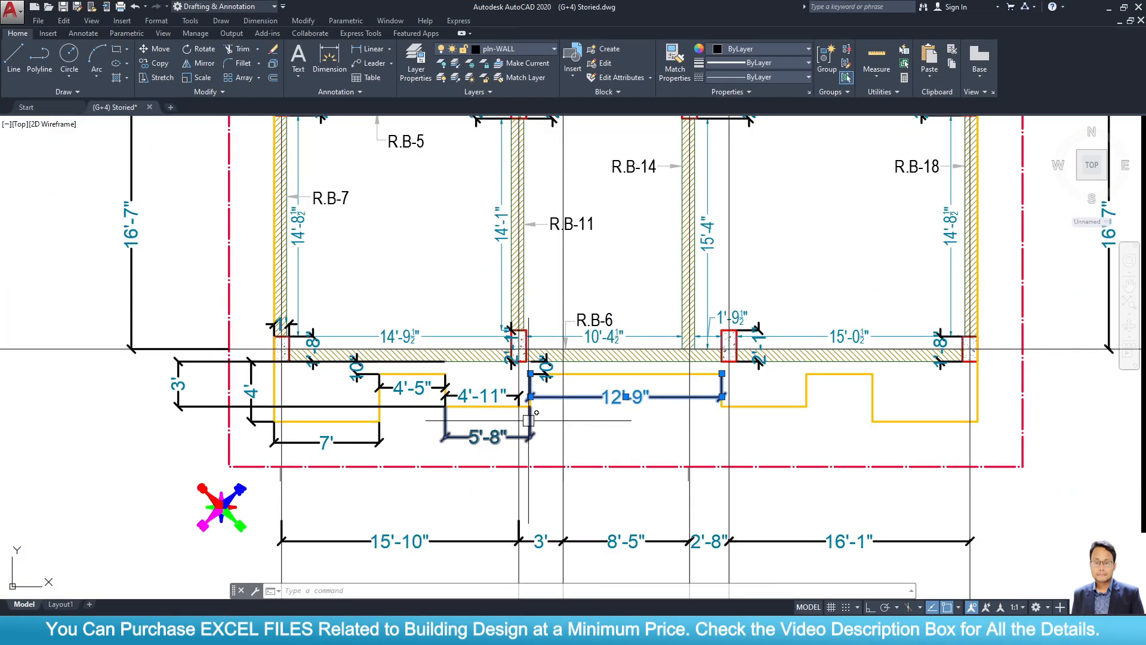
{"action": "middle_click_drag", "start_coordinate": [644, 423], "coordinate": [389, 437]}
{"action": "key", "text": "Escape"}
{"action": "scroll", "coordinate": [534, 440], "scroll_direction": "up", "scroll_amount": 2}
{"action": "left_click", "coordinate": [361, 33]}
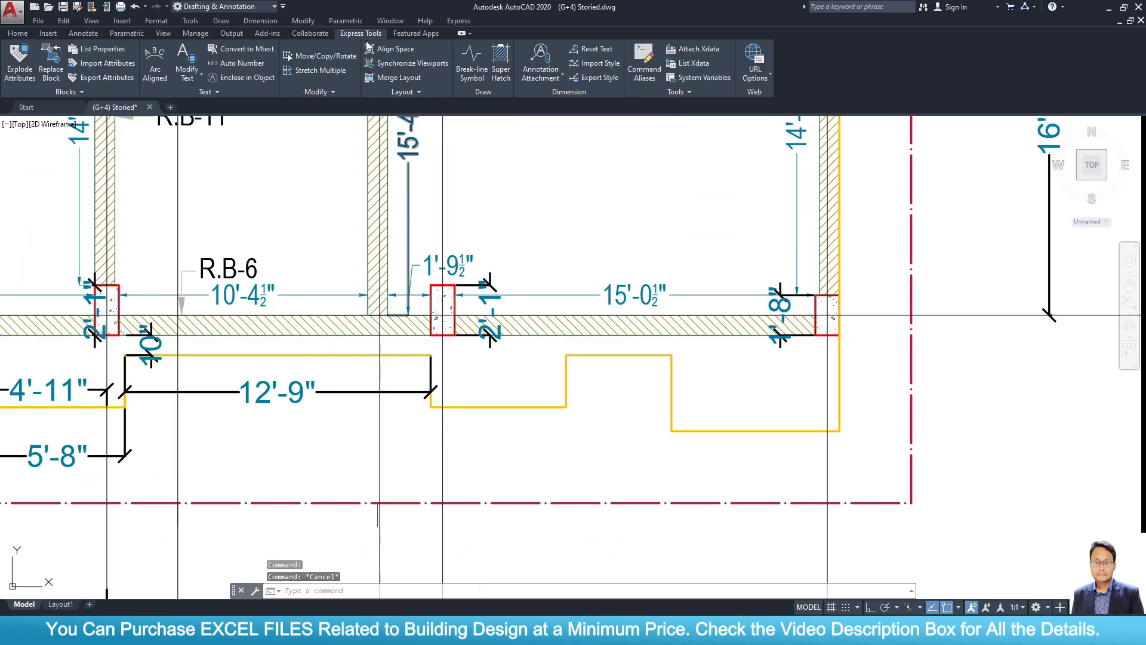
{"action": "left_click", "coordinate": [17, 33]}
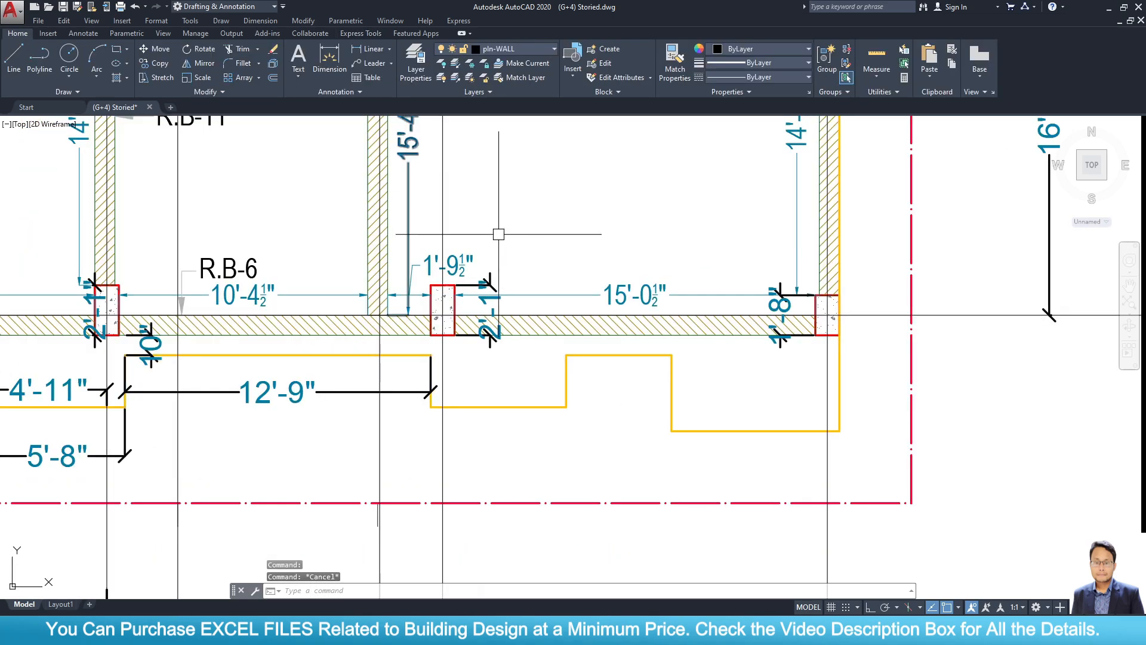
{"action": "left_click", "coordinate": [371, 49]}
{"action": "left_click", "coordinate": [454, 335]}
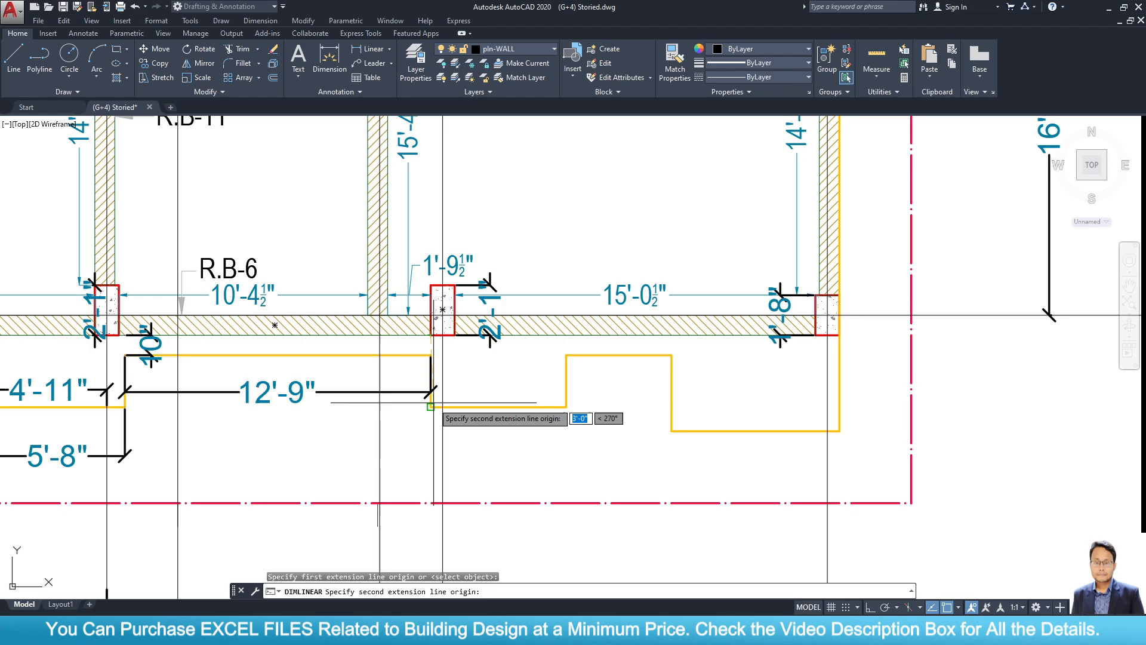
{"action": "left_click", "coordinate": [431, 408]}
{"action": "left_click", "coordinate": [527, 480]}
Add a linear dimension along the outer edge of that same projection for its width.
{"action": "left_click", "coordinate": [371, 49]}
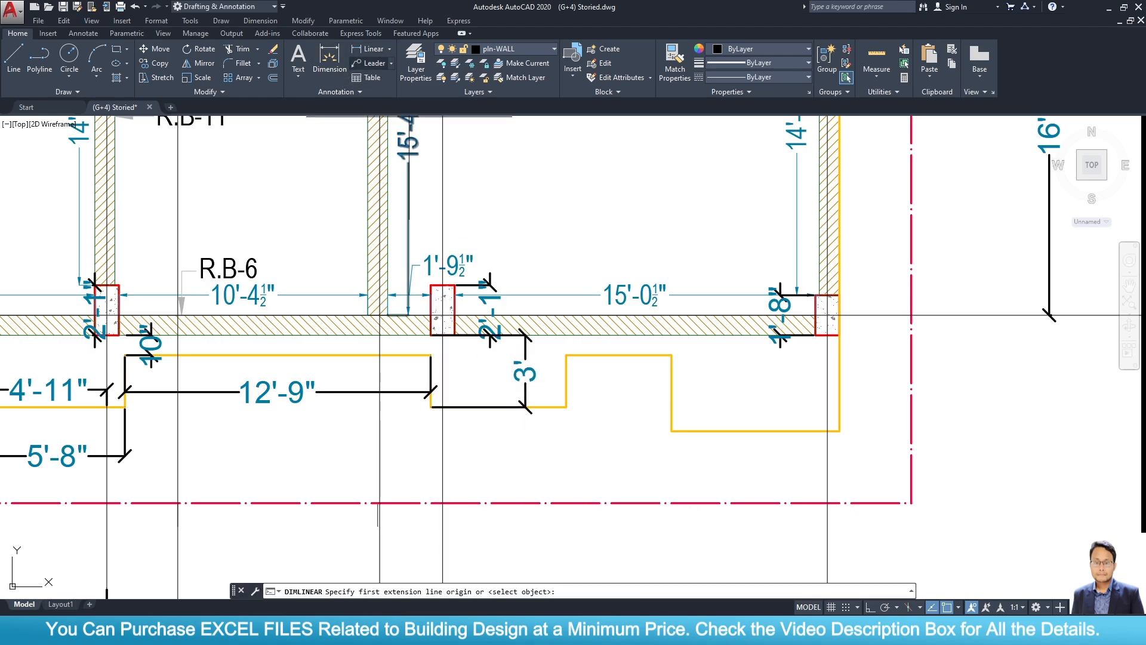
{"action": "left_click", "coordinate": [432, 407]}
{"action": "left_click", "coordinate": [566, 407]}
{"action": "left_click", "coordinate": [567, 464]}
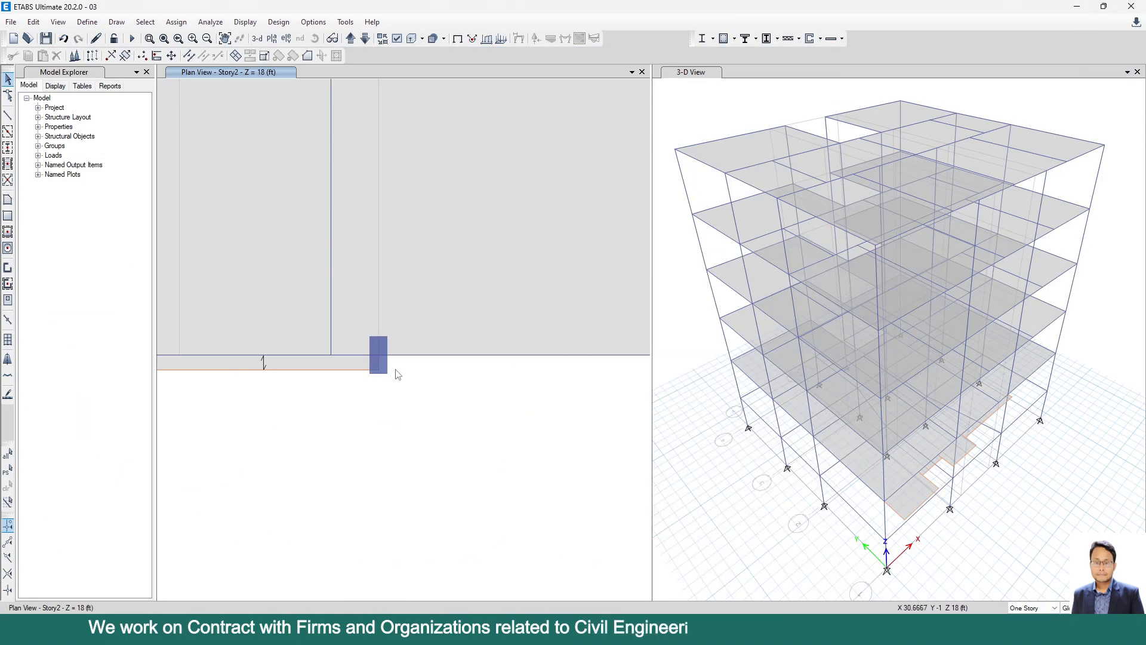
In ETABS, replicate the grid 1 beam between grids E and F with dx 0 and dy -3 ft.
{"action": "left_click", "coordinate": [417, 356]}
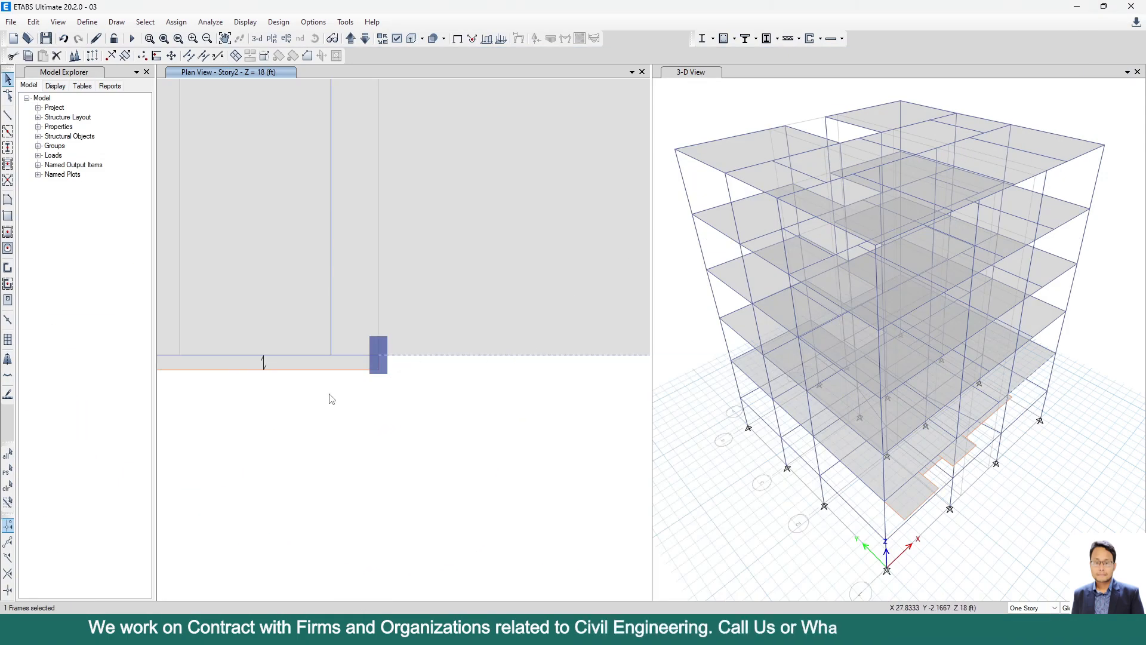
{"action": "scroll", "coordinate": [312, 394], "scroll_direction": "down", "scroll_amount": 3}
{"action": "scroll", "coordinate": [334, 396], "scroll_direction": "up", "scroll_amount": 3}
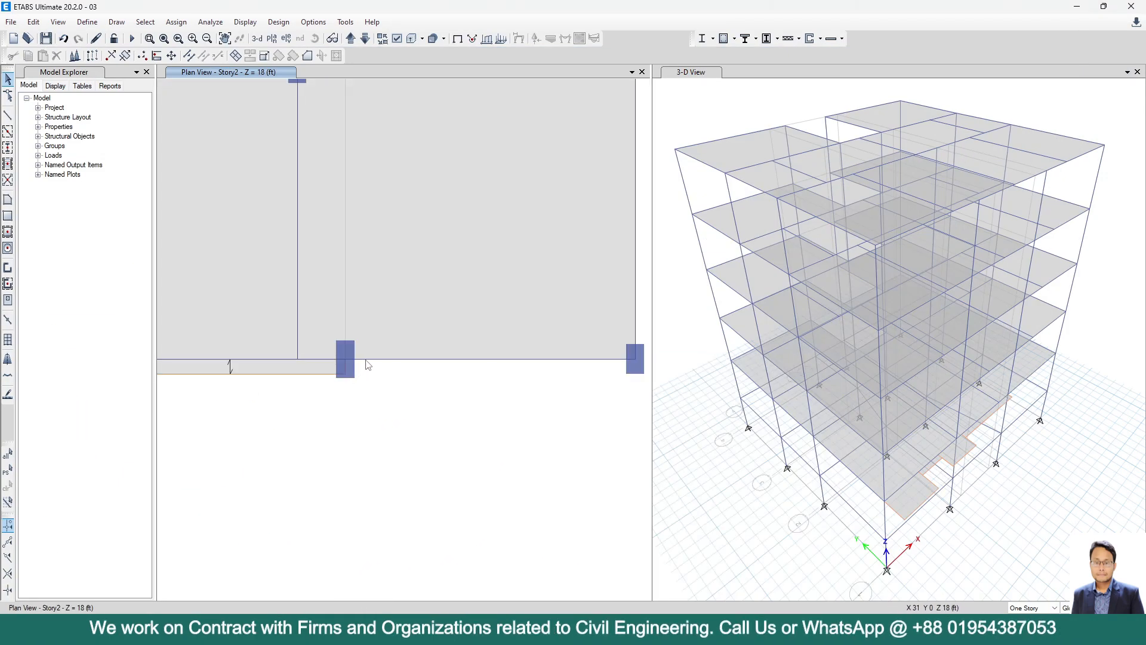
{"action": "left_click", "coordinate": [364, 361]}
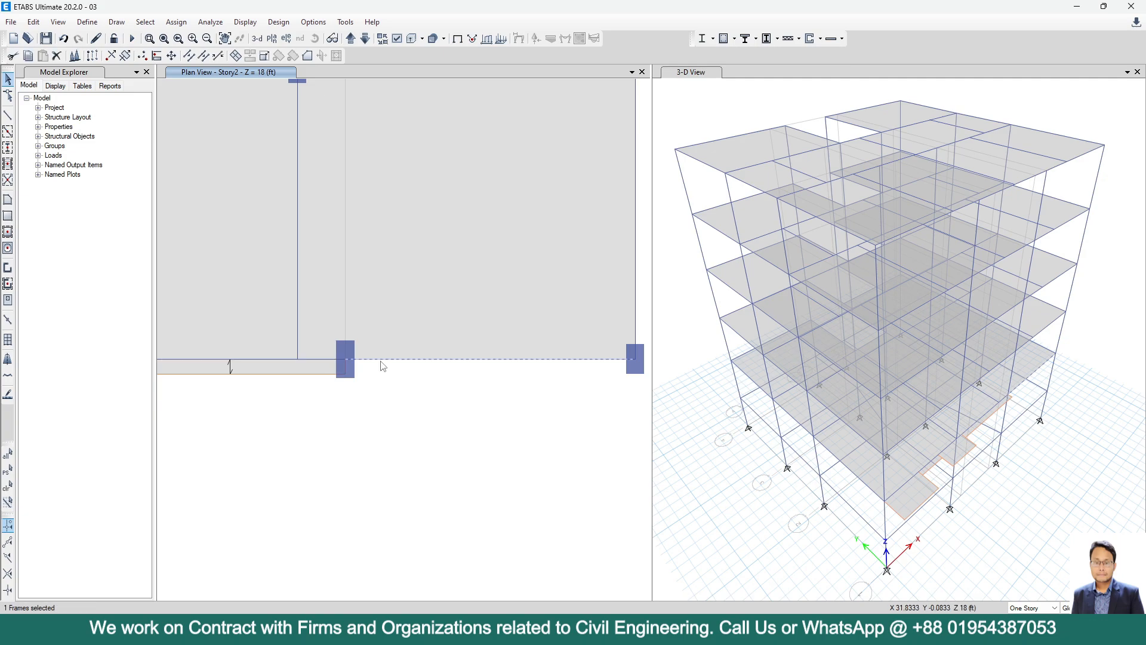
{"action": "left_click", "coordinate": [93, 58]}
{"action": "double_click", "coordinate": [822, 248]}
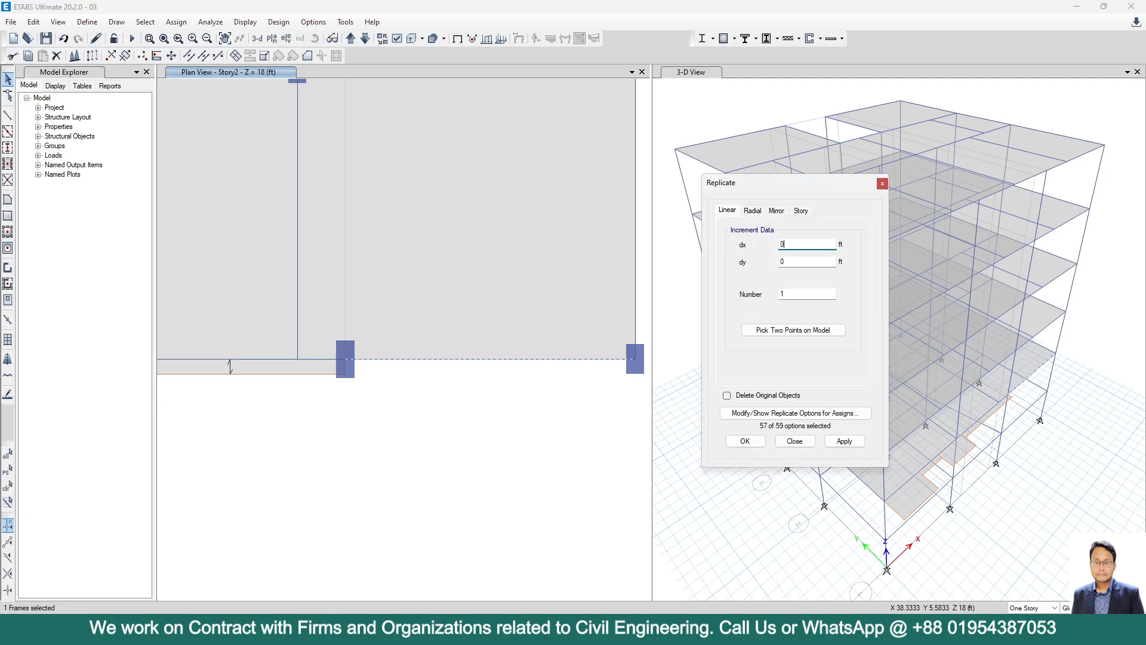
{"action": "key", "text": "Tab"}
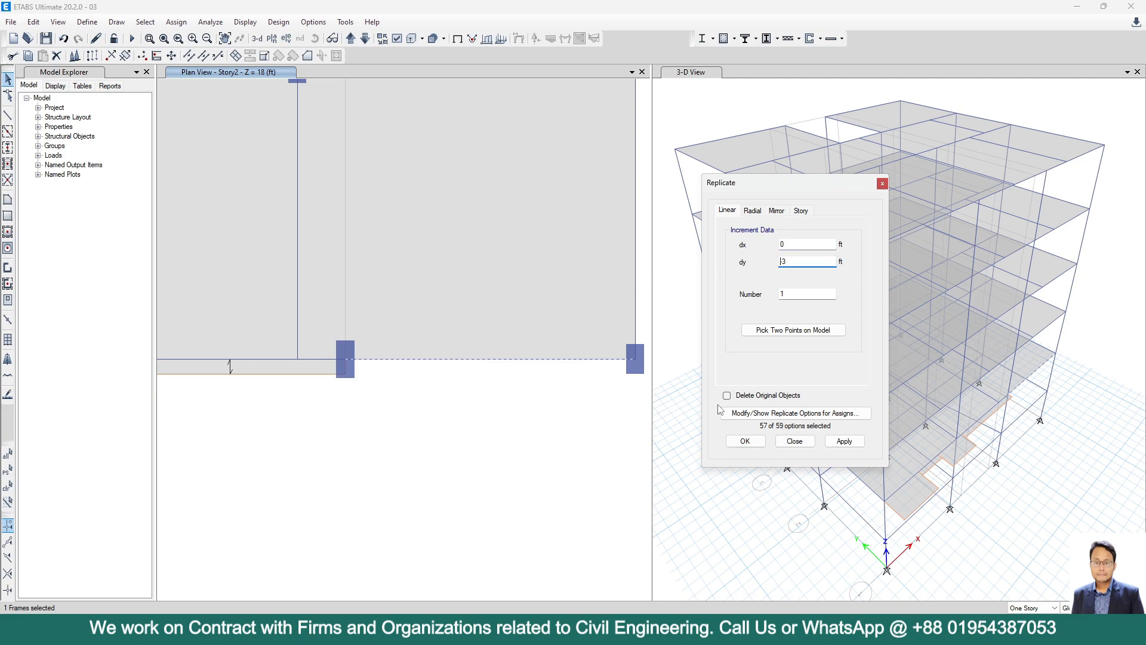
{"action": "left_click", "coordinate": [863, 445]}
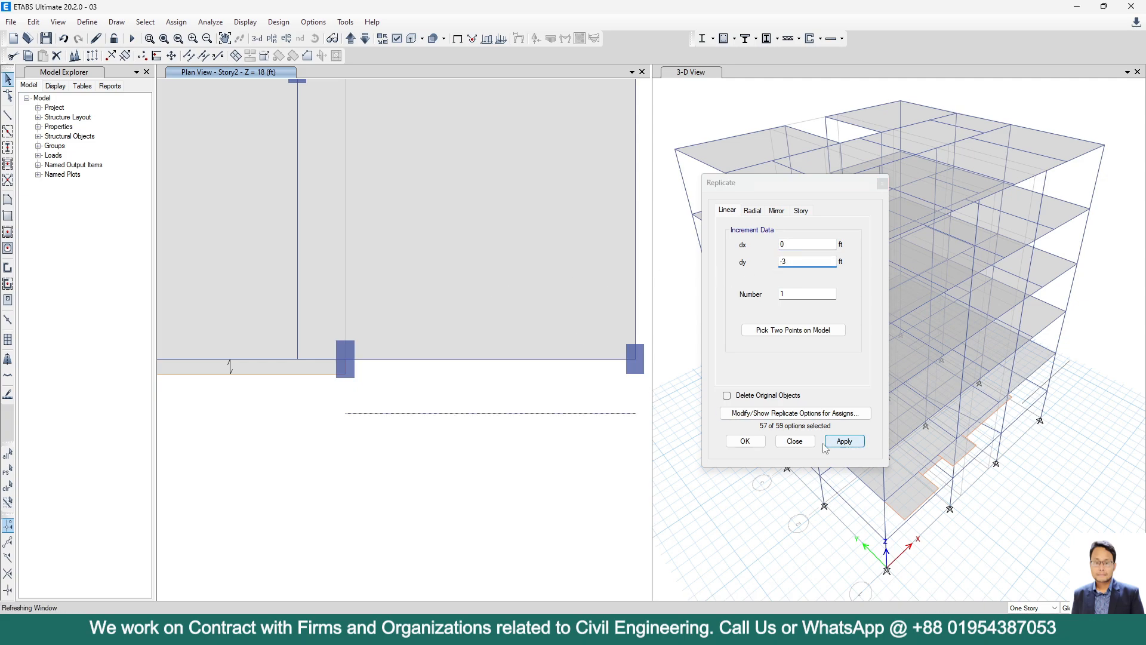
Draw a null line at grid E from the grid 1 beam to the replicated line 3 ft below it.
{"action": "left_click", "coordinate": [9, 116]}
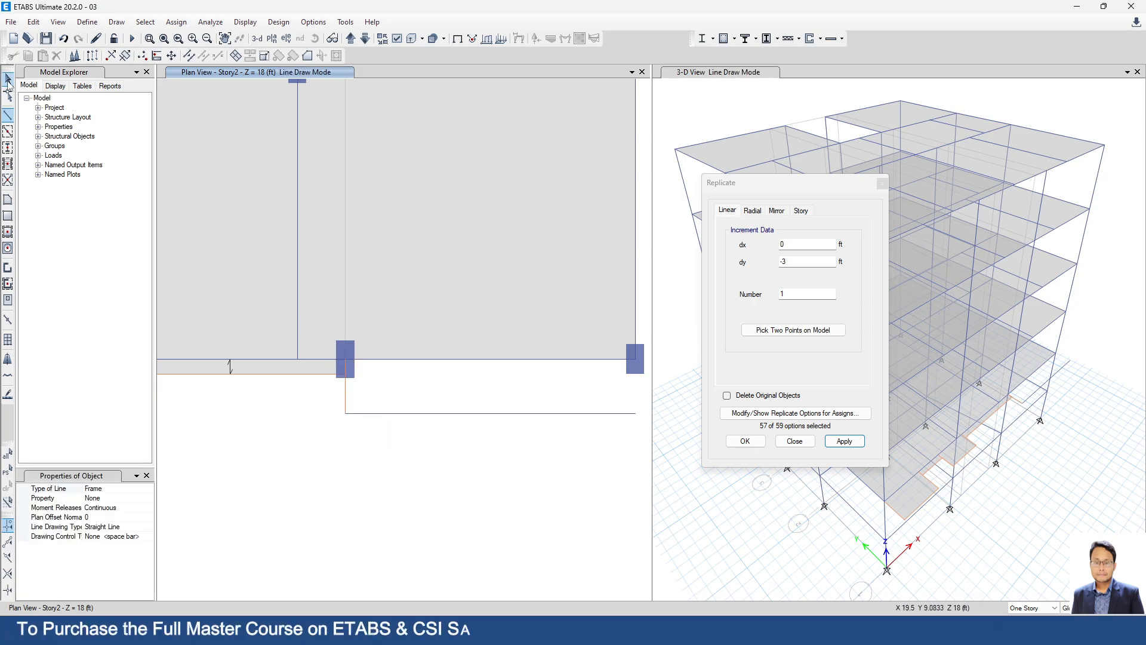
{"action": "key", "text": "Escape"}
{"action": "scroll", "coordinate": [267, 426], "scroll_direction": "down", "scroll_amount": 3}
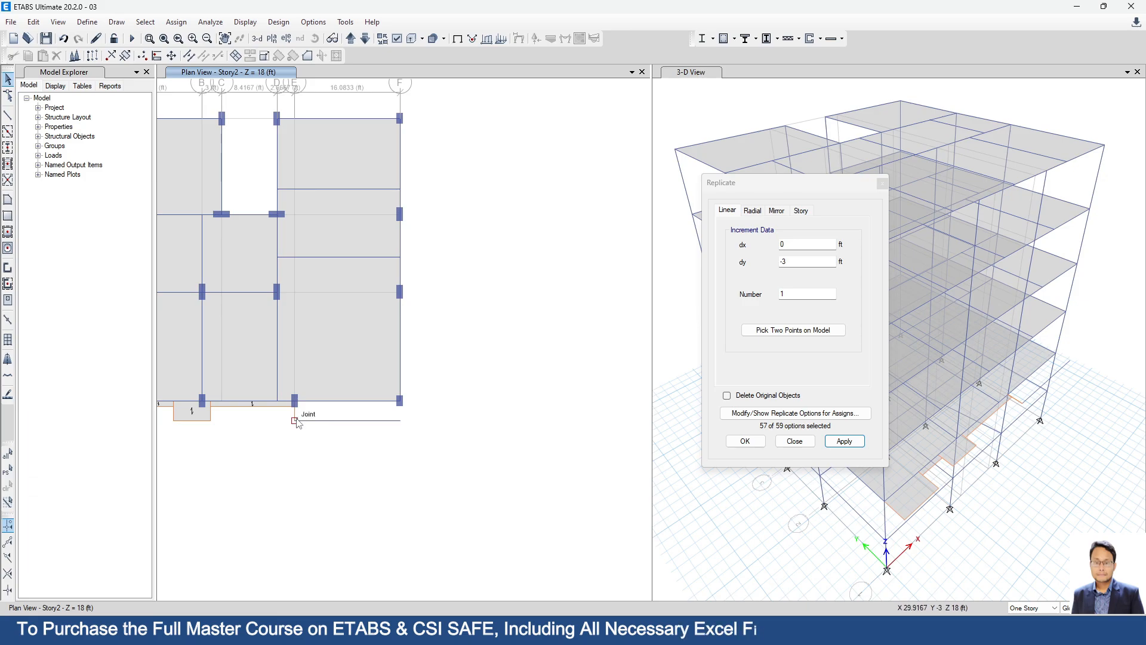
{"action": "scroll", "coordinate": [297, 419], "scroll_direction": "up", "scroll_amount": 3}
Replicate the null line at grid E with dx 5.66666666666667 ft and dy 0.
{"action": "left_click", "coordinate": [810, 630]}
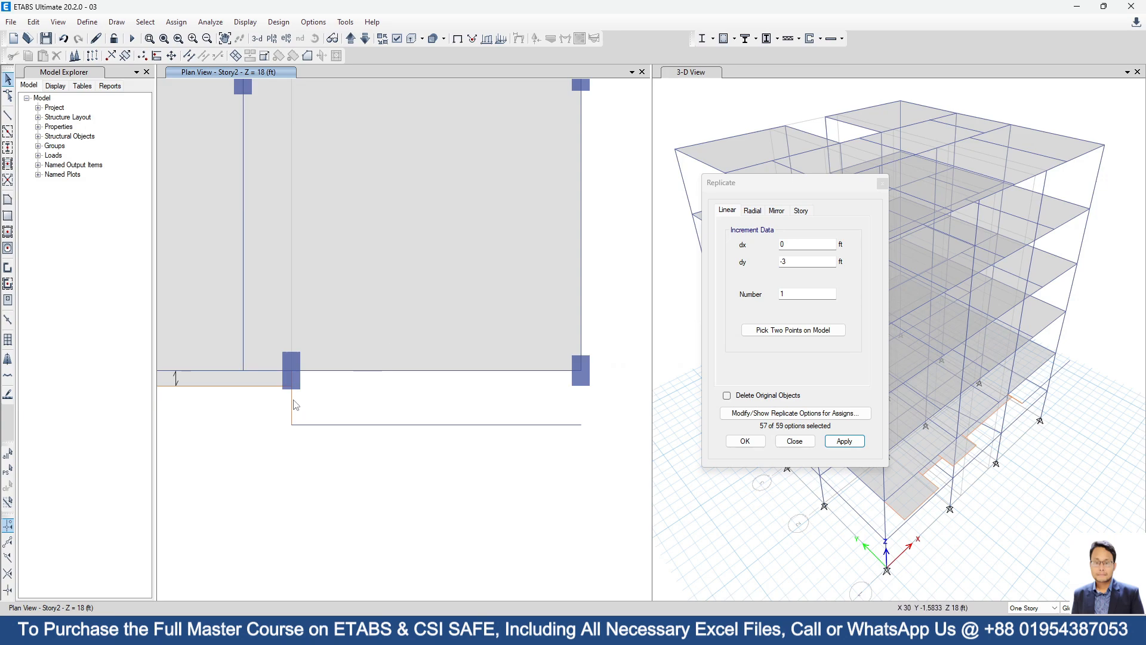
{"action": "left_click", "coordinate": [292, 409]}
{"action": "left_click_drag", "start_coordinate": [817, 263], "coordinate": [507, 261]}
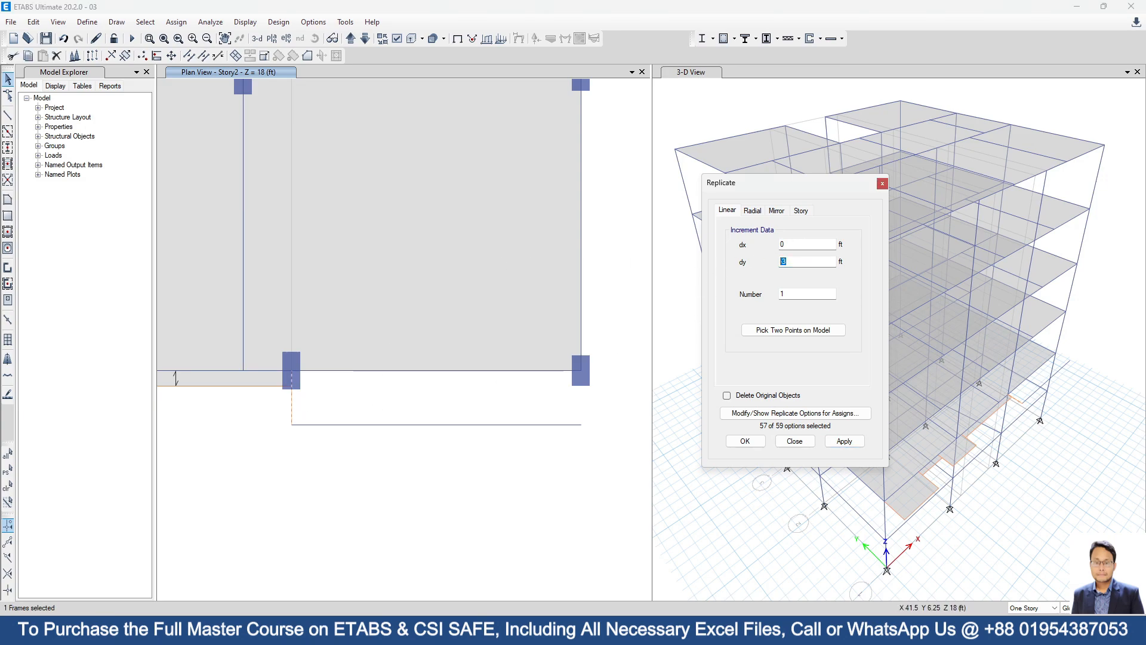
{"action": "type", "text": "0"}
{"action": "left_click_drag", "start_coordinate": [818, 244], "coordinate": [558, 242]}
{"action": "type", "text": "5.66666666666667"}
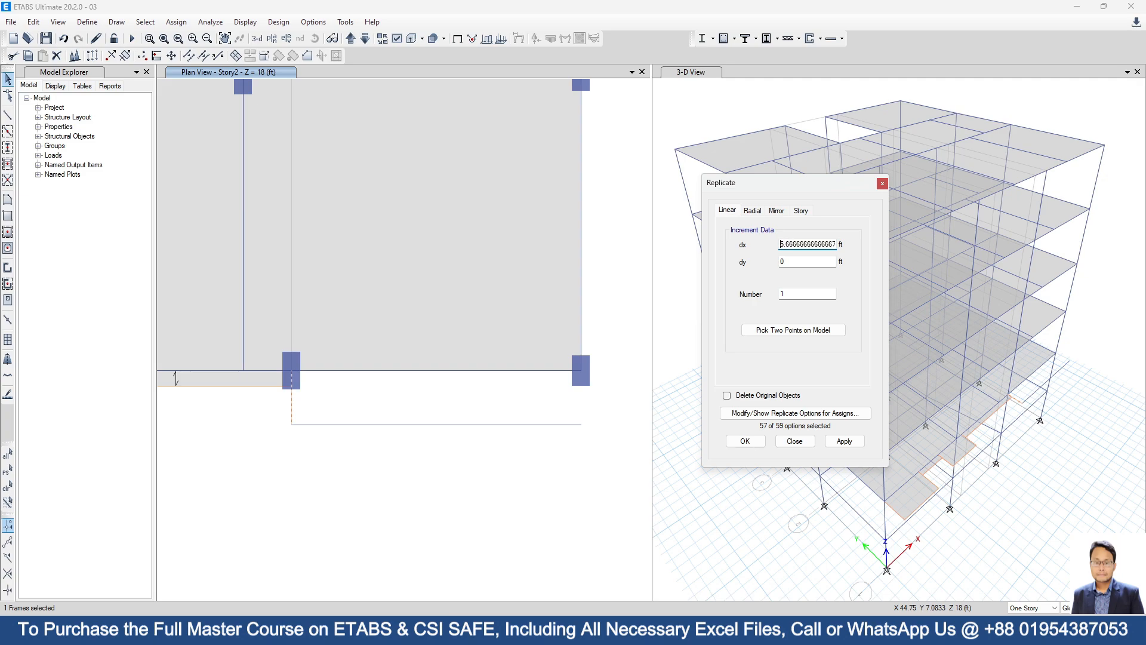
{"action": "left_click", "coordinate": [852, 446]}
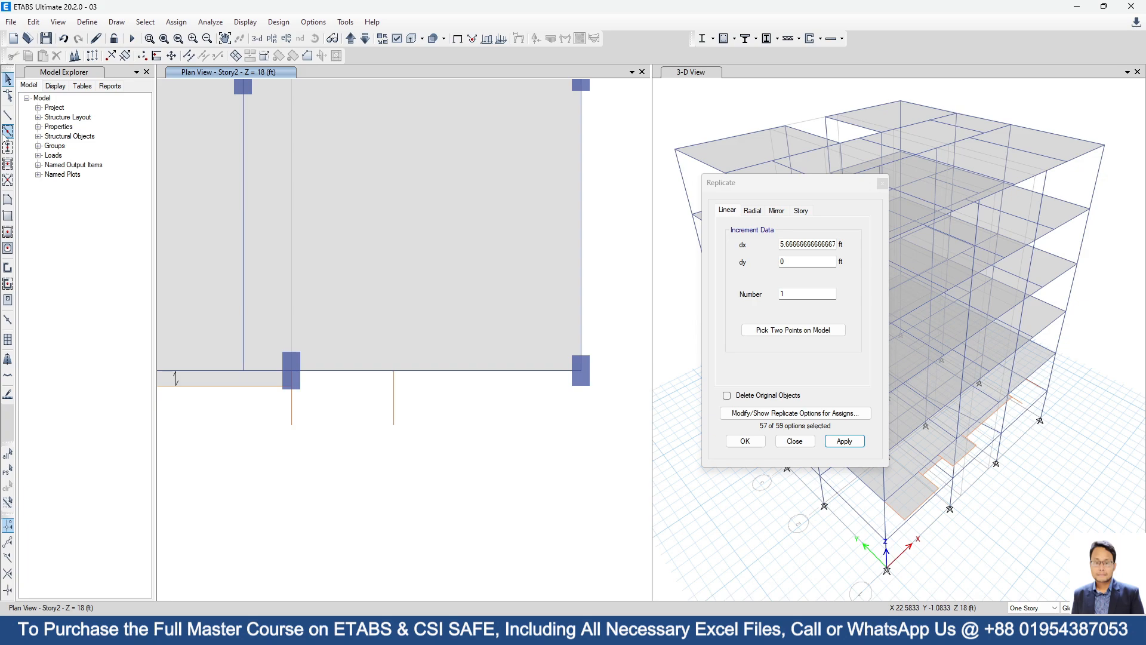
Draw a null line joining the outer ends of the grid E side line and its replicated copy.
{"action": "left_click", "coordinate": [8, 114]}
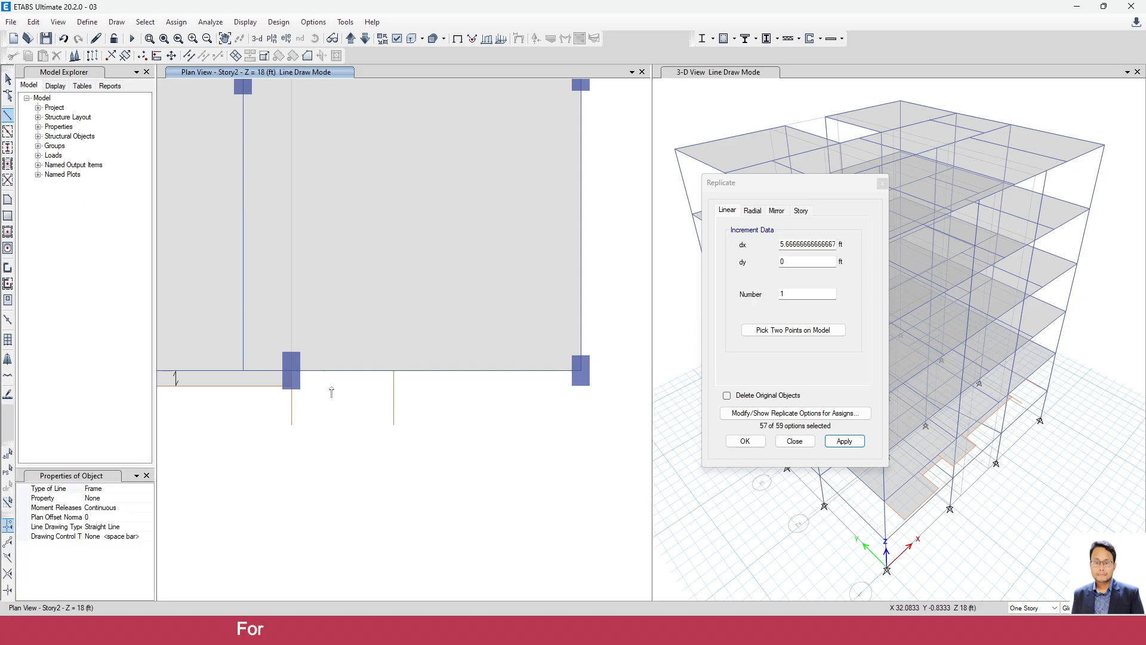
{"action": "left_click", "coordinate": [291, 425]}
{"action": "double_click", "coordinate": [394, 425]}
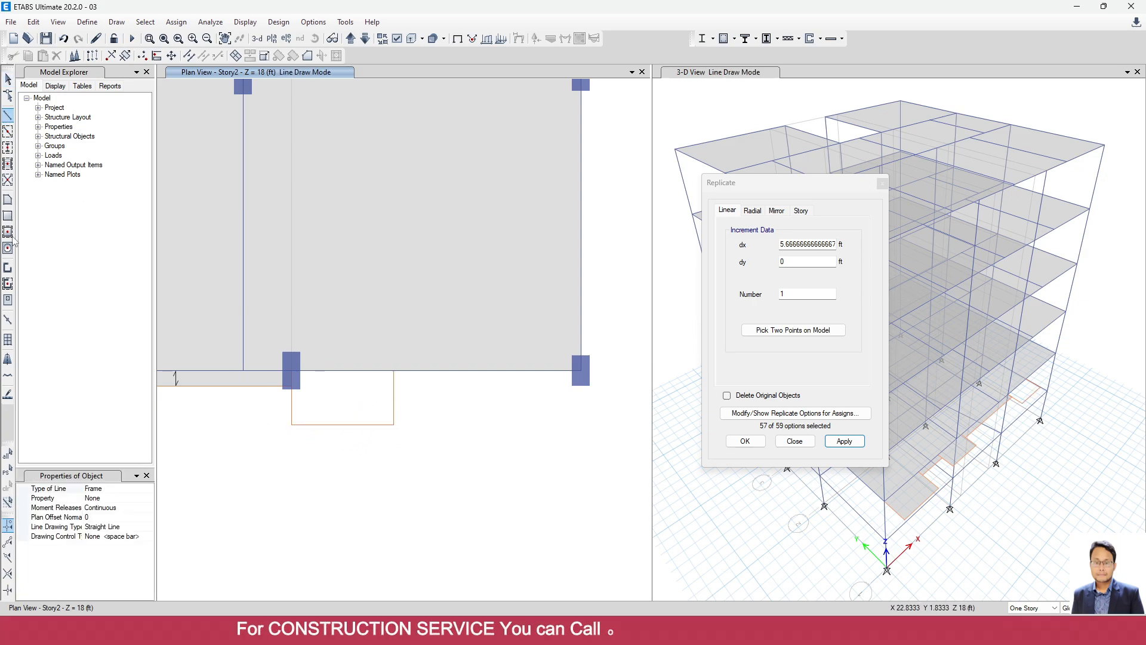
Draw a Slab 6 inch one way area over the new projection between the two side lines and grid 1.
{"action": "left_click", "coordinate": [8, 199]}
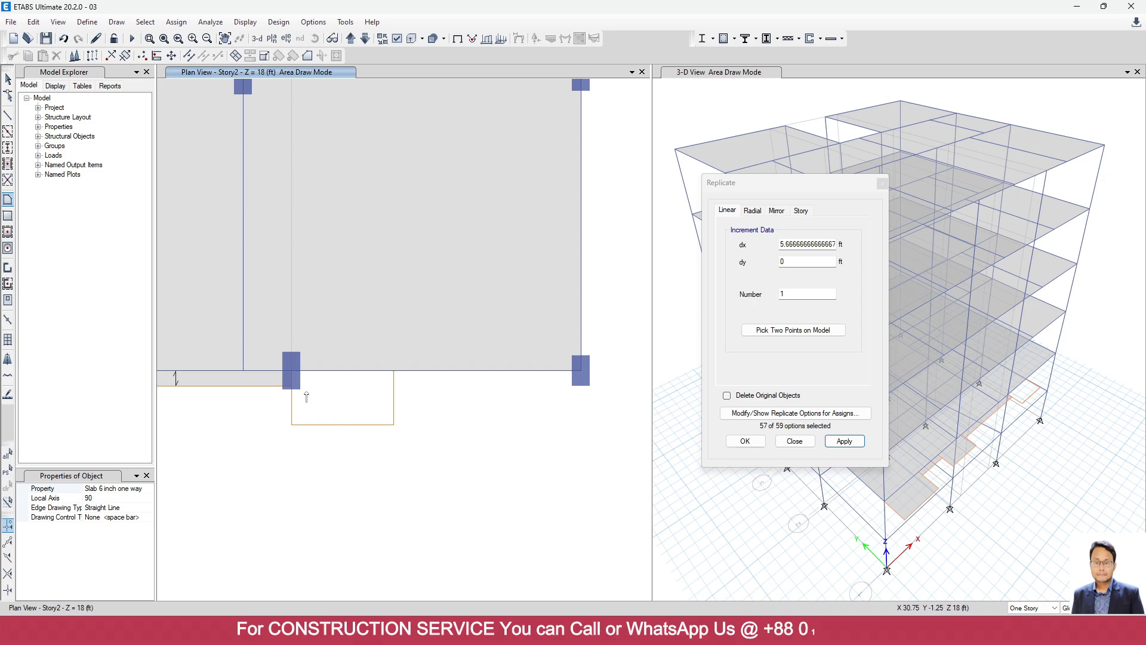
{"action": "left_click", "coordinate": [292, 372]}
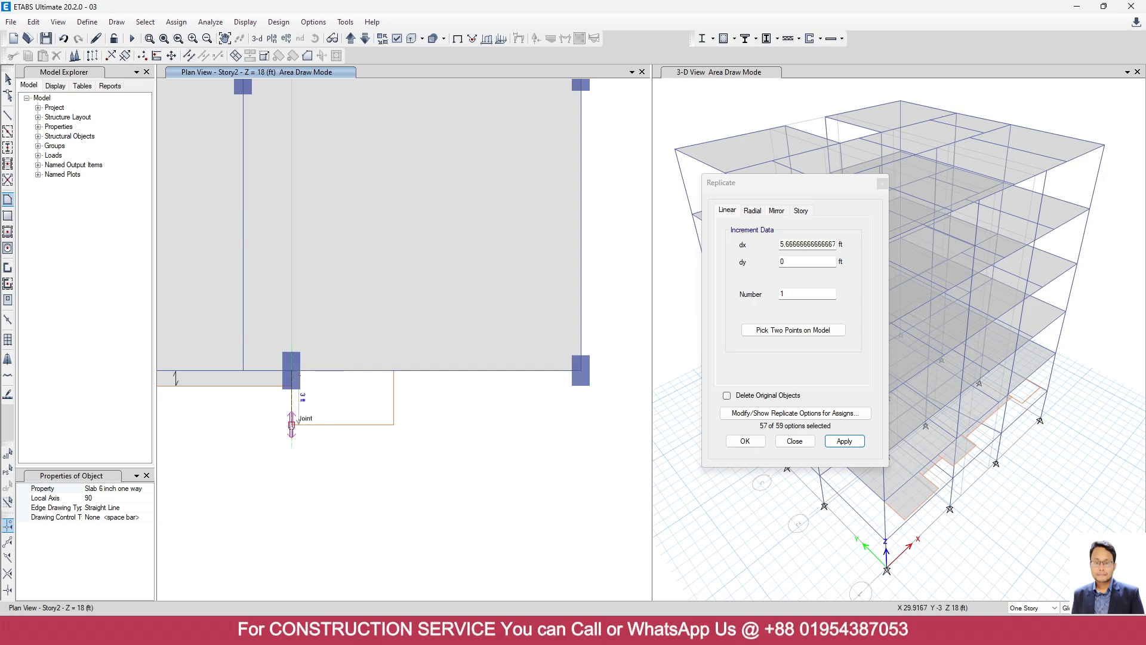
{"action": "left_click", "coordinate": [394, 425]}
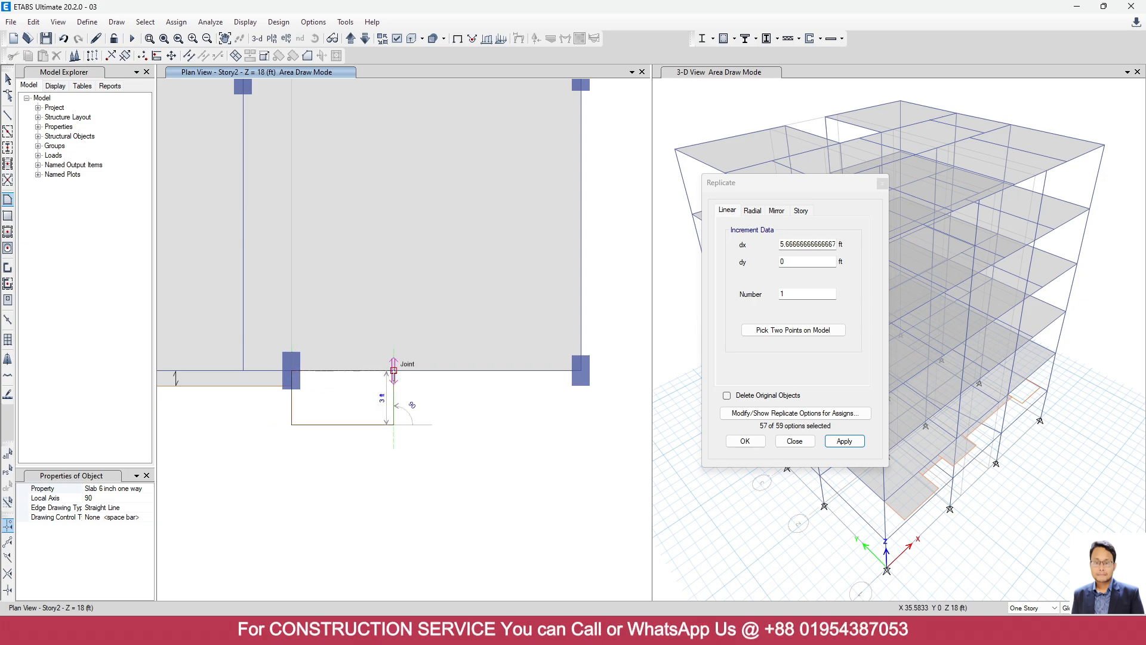
{"action": "left_click", "coordinate": [394, 371]}
{"action": "key", "text": "Return"}
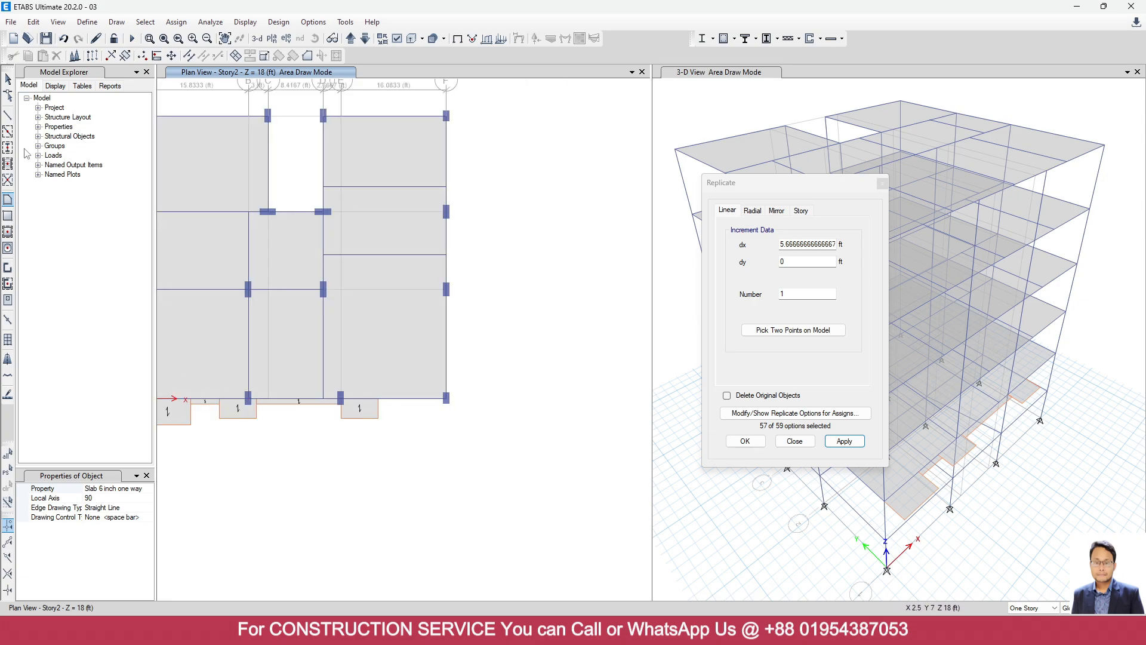
Select the two null line segments on the side edge of the 3 ft slab at grid B and join them into one frame.
{"action": "left_click", "coordinate": [9, 80]}
{"action": "scroll", "coordinate": [251, 415], "scroll_direction": "up", "scroll_amount": 3}
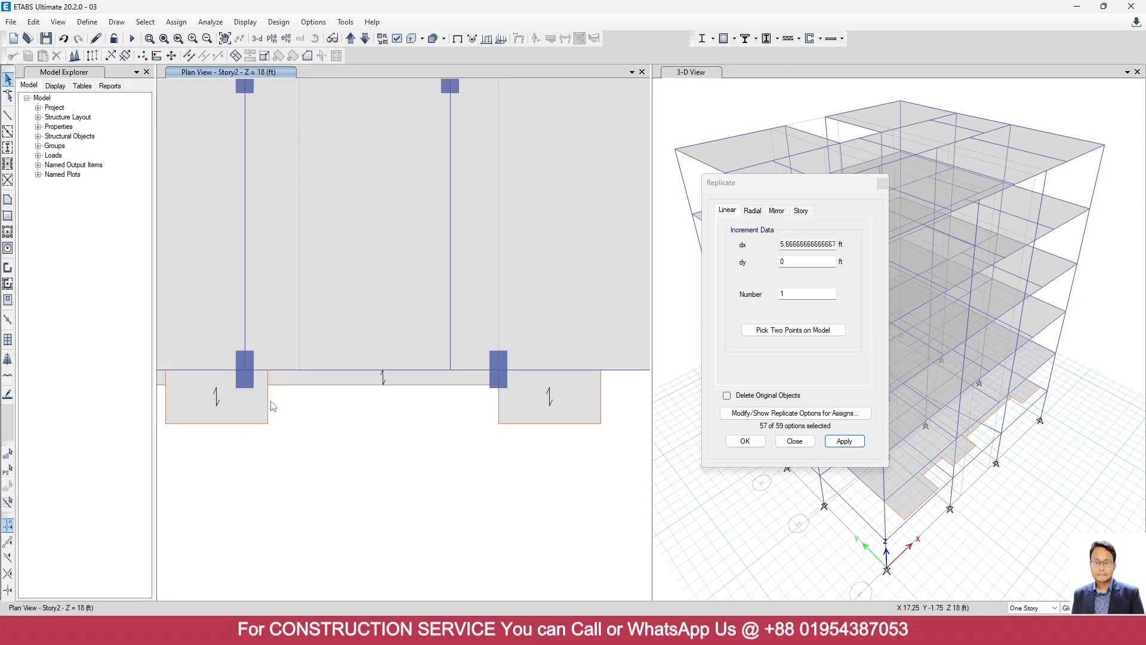
{"action": "left_click", "coordinate": [269, 376]}
{"action": "left_click", "coordinate": [269, 375]}
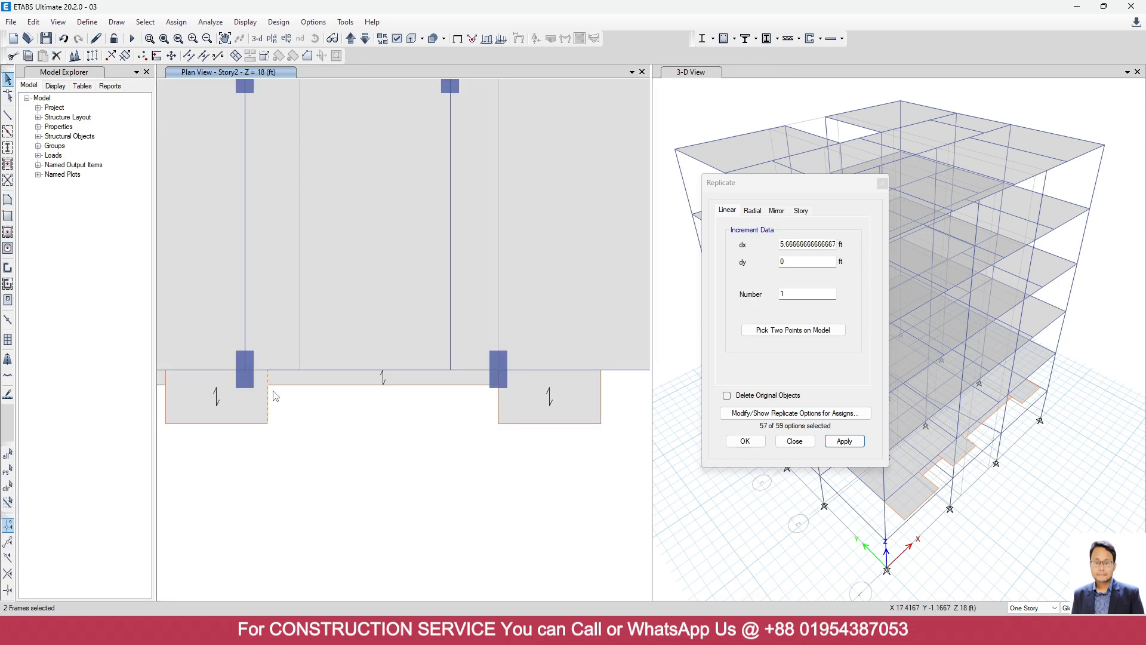
{"action": "left_click", "coordinate": [203, 56]}
{"action": "middle_click_drag", "start_coordinate": [388, 457], "coordinate": [323, 450]}
Switch to AutoCAD and add a linear dimension for the depth of the shallow strip beside the 5'-8" projection.
{"action": "left_click", "coordinate": [813, 630]}
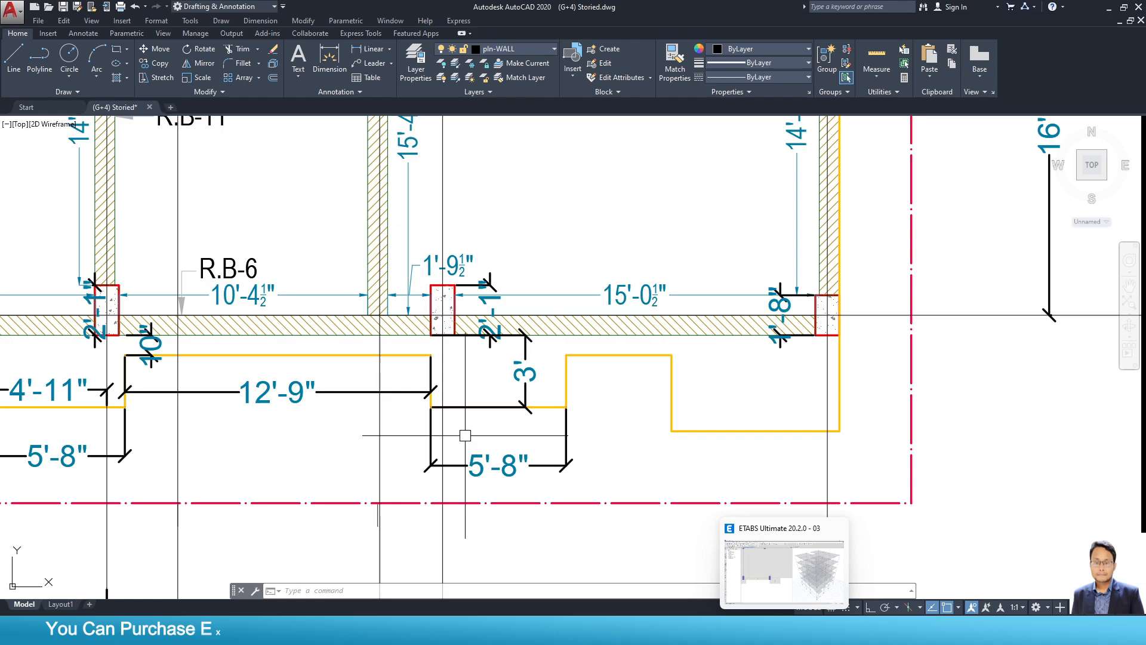
{"action": "scroll", "coordinate": [465, 437], "scroll_direction": "down", "scroll_amount": 1}
{"action": "middle_click_drag", "start_coordinate": [612, 401], "coordinate": [398, 371]}
{"action": "key", "text": "space"}
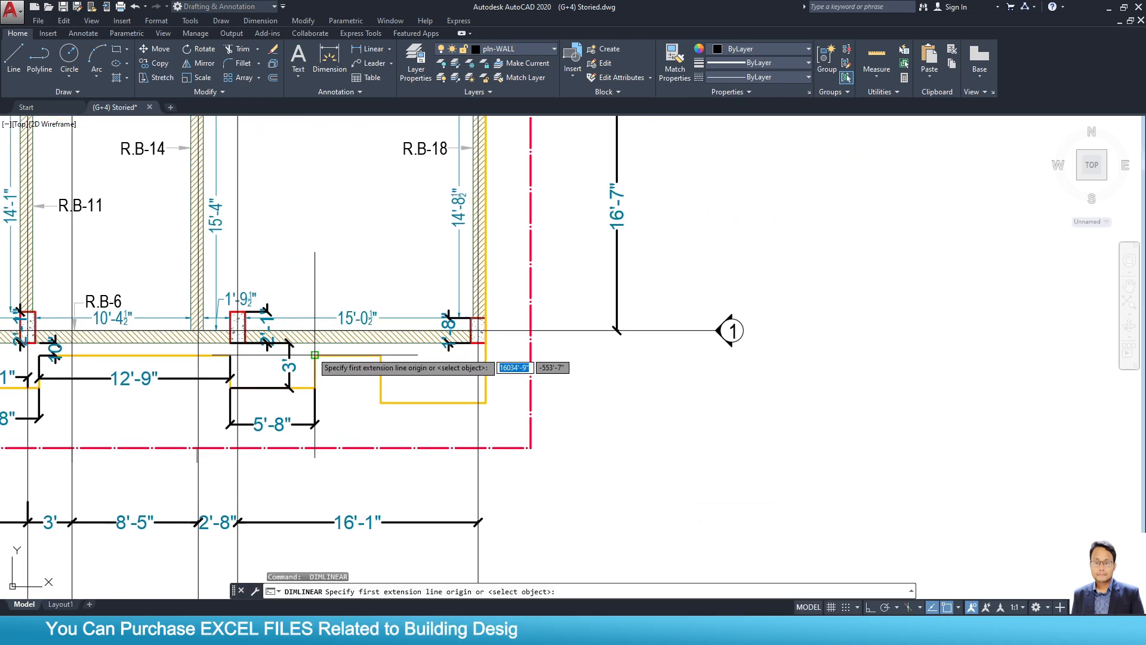
{"action": "left_click", "coordinate": [333, 344]}
{"action": "left_click", "coordinate": [333, 356]}
{"action": "left_click", "coordinate": [338, 361]}
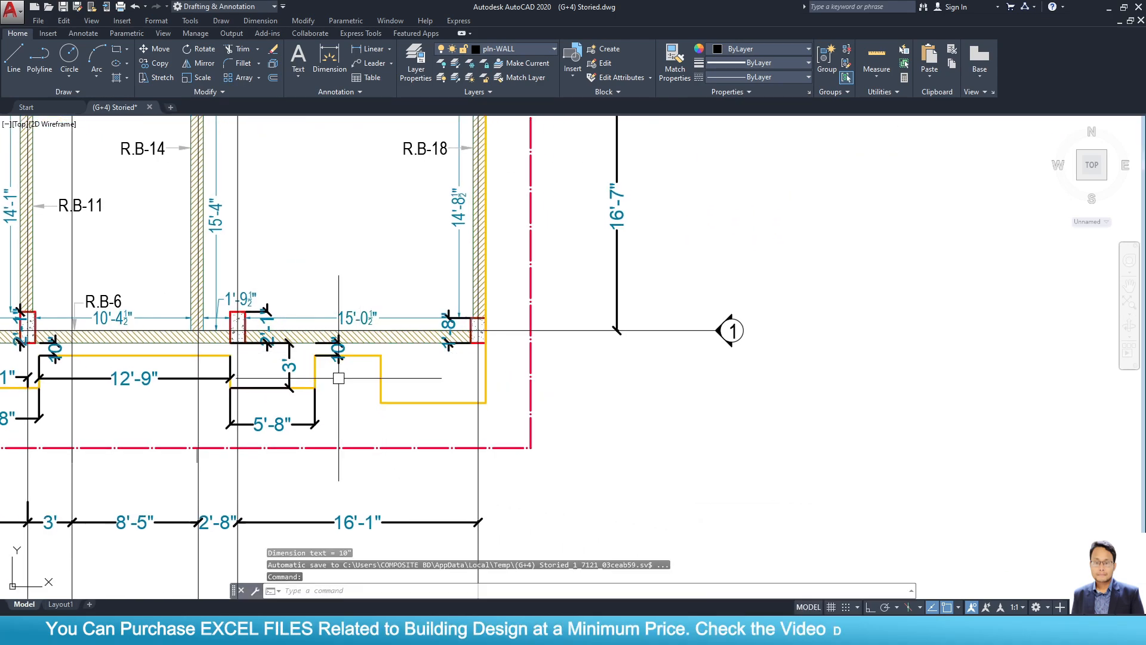
Add a linear dimension for the length of the shallow strip between the 5'-8" projection and the corner projection.
{"action": "key", "text": "space"}
{"action": "left_click", "coordinate": [315, 356]}
{"action": "left_click", "coordinate": [381, 362]}
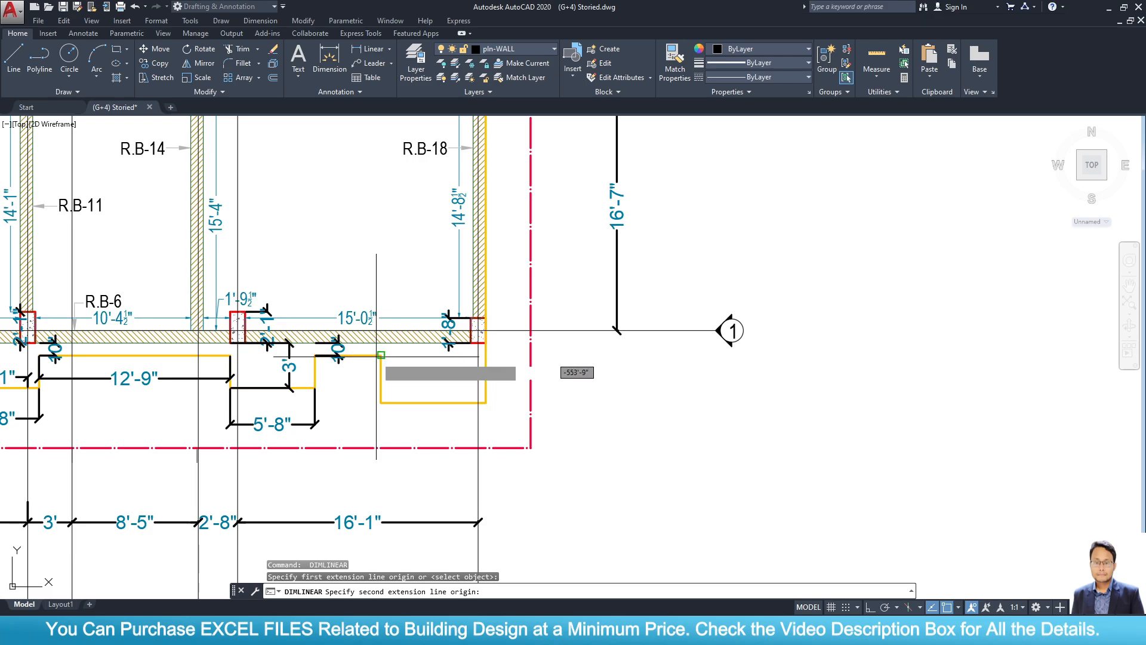
{"action": "left_click", "coordinate": [382, 403]}
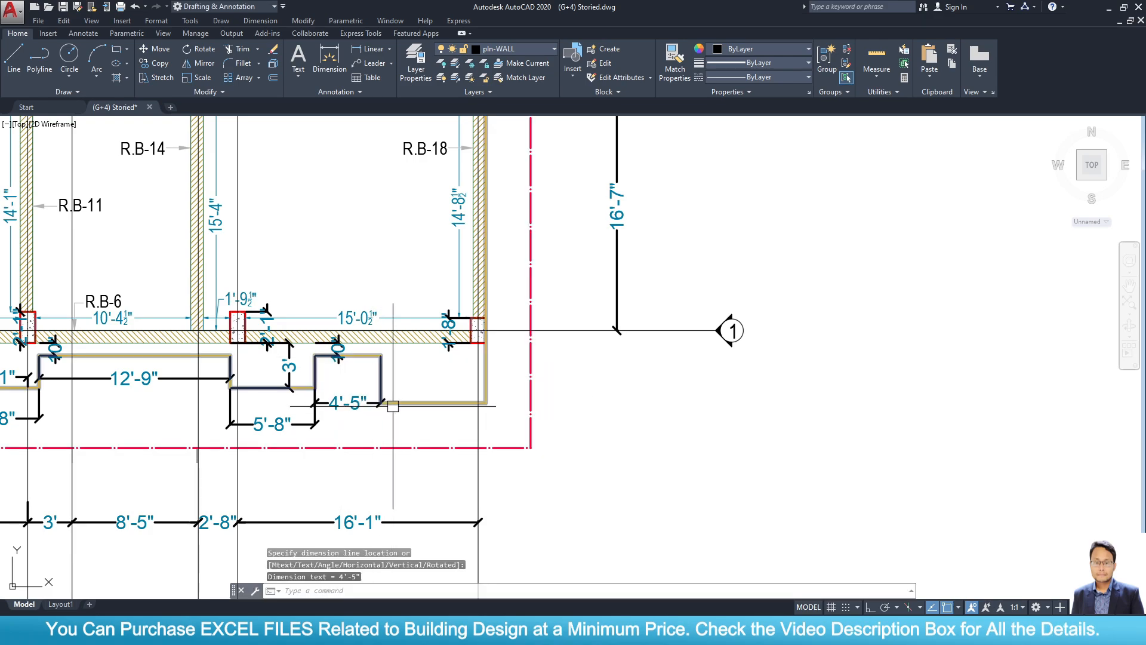
Switch to ETABS and replicate the grid 1 beam of the corner bay once, with dx 0 and dy -0.8333 ft.
{"action": "left_click", "coordinate": [1111, 8]}
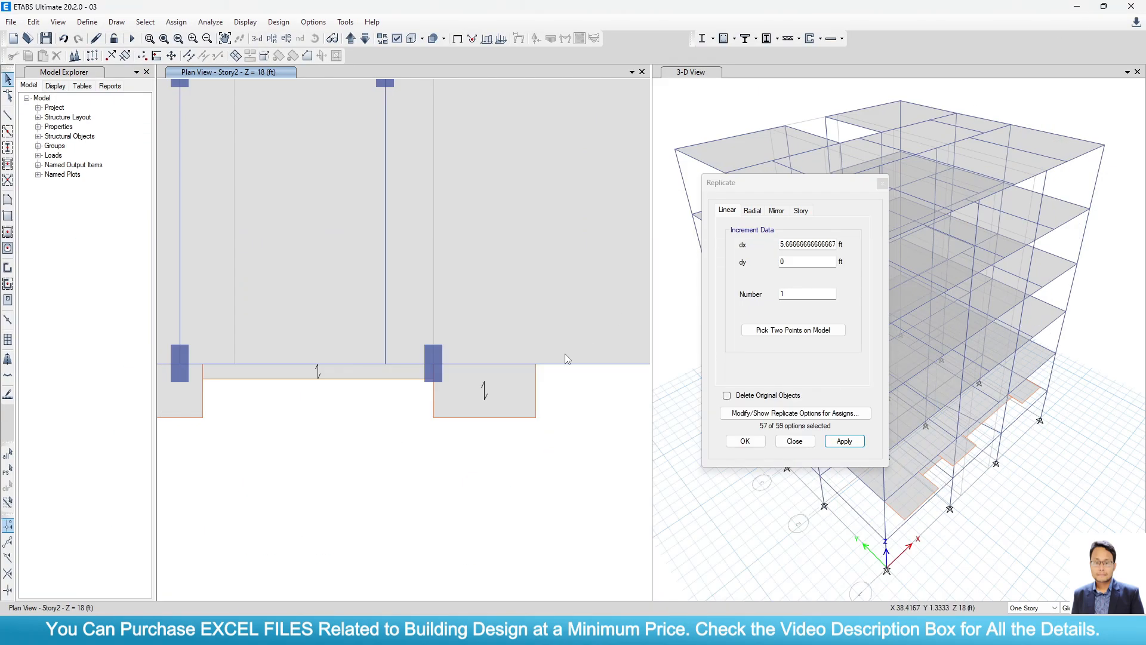
{"action": "scroll", "coordinate": [501, 396], "scroll_direction": "down", "scroll_amount": 3}
{"action": "scroll", "coordinate": [464, 370], "scroll_direction": "up", "scroll_amount": 3}
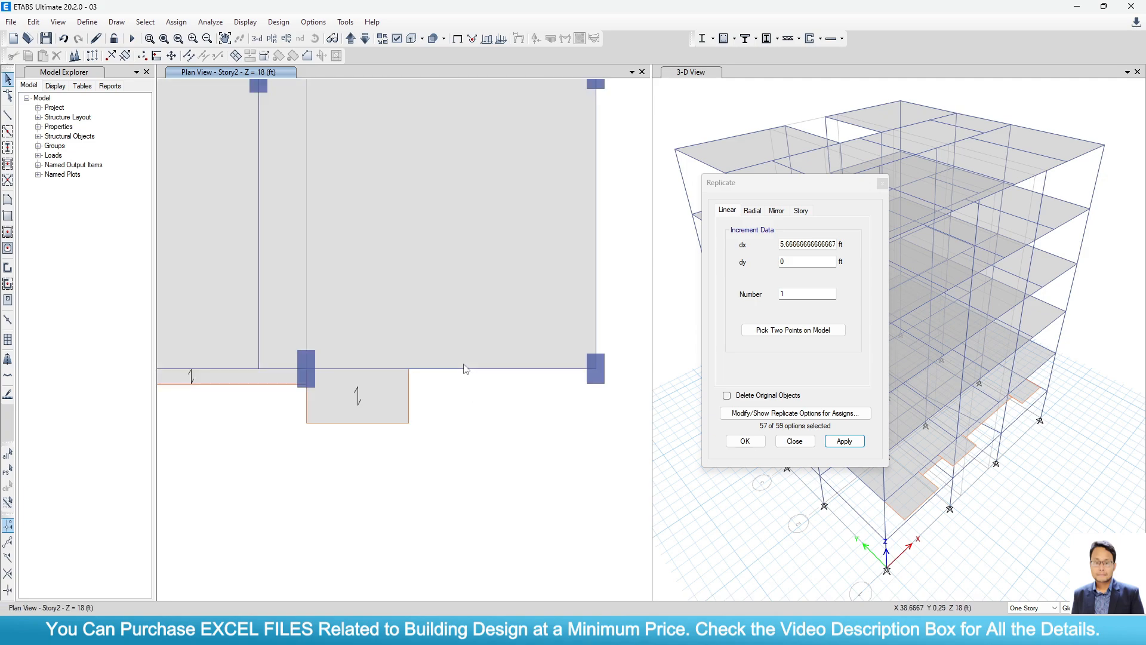
{"action": "left_click", "coordinate": [463, 369]}
{"action": "left_click", "coordinate": [803, 244]}
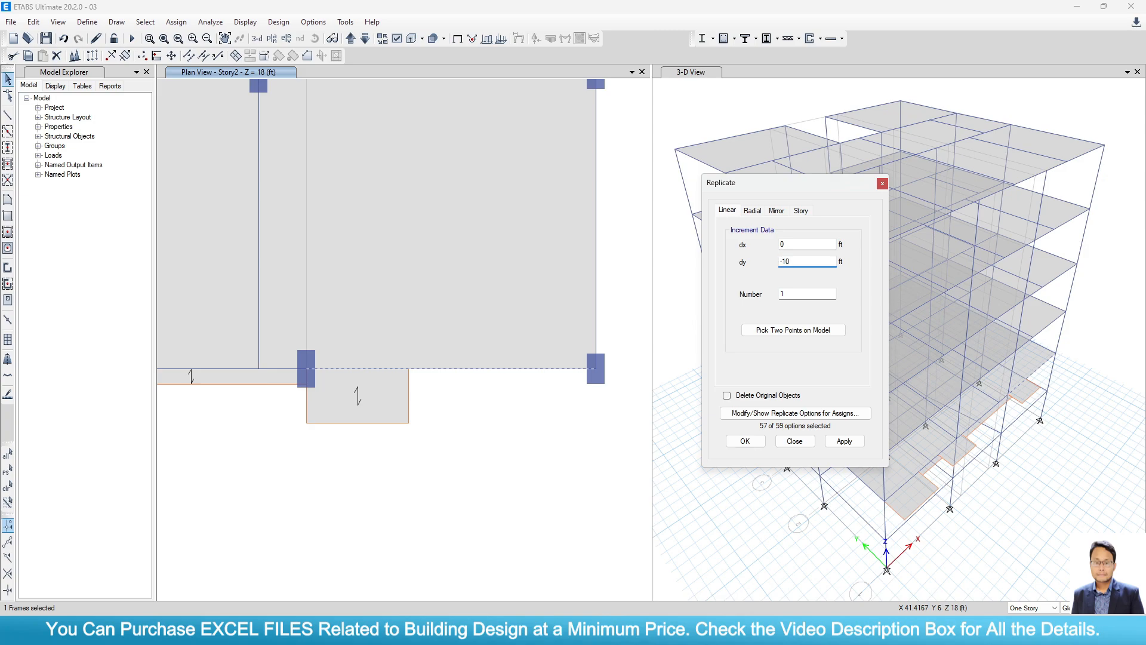
{"action": "left_click", "coordinate": [844, 441]}
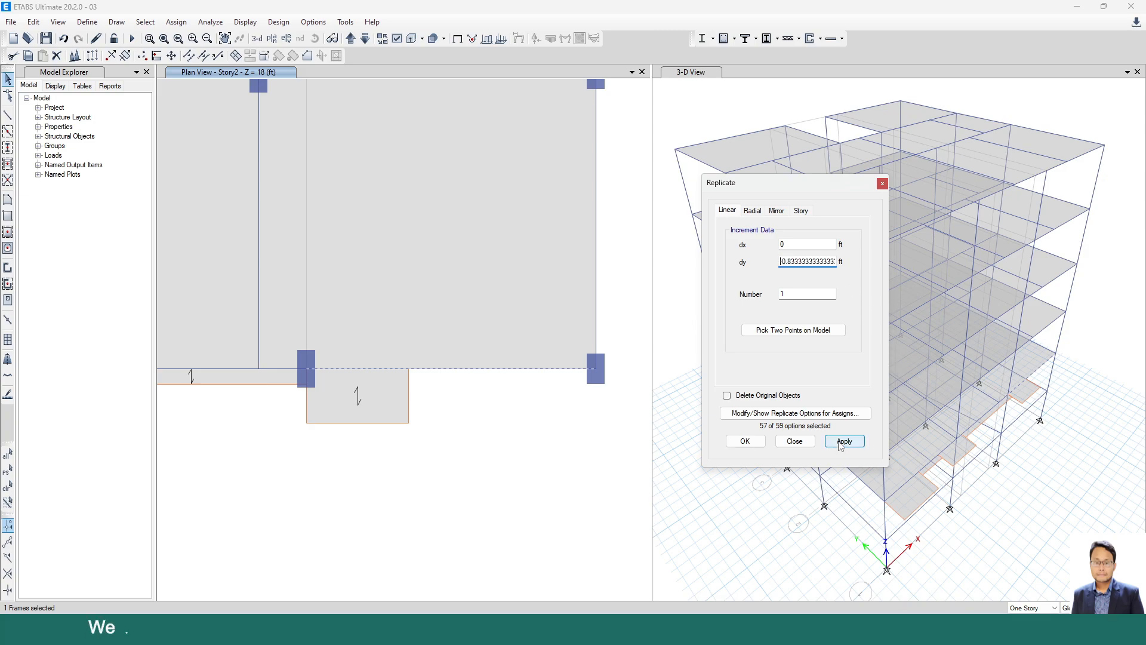
Divide the replicated line and the 3 ft slab's side null line using Break at Intersections with Selected Frames and Joints.
{"action": "left_click", "coordinate": [408, 400]}
{"action": "left_click", "coordinate": [189, 56]}
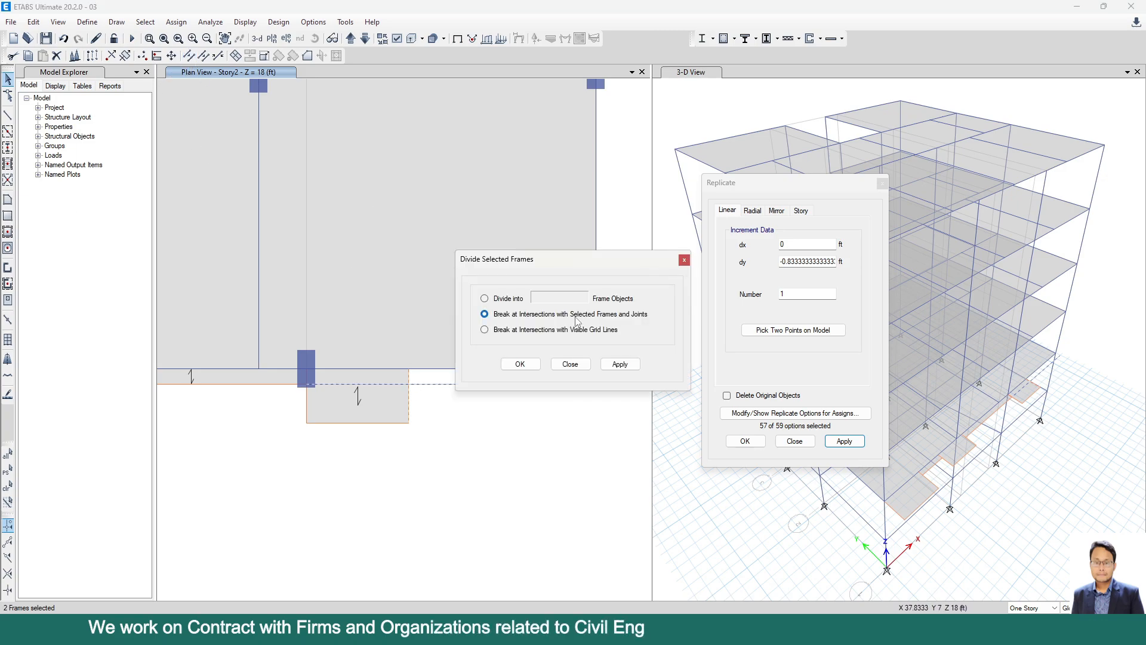
{"action": "left_click", "coordinate": [620, 364]}
{"action": "left_click", "coordinate": [520, 364]}
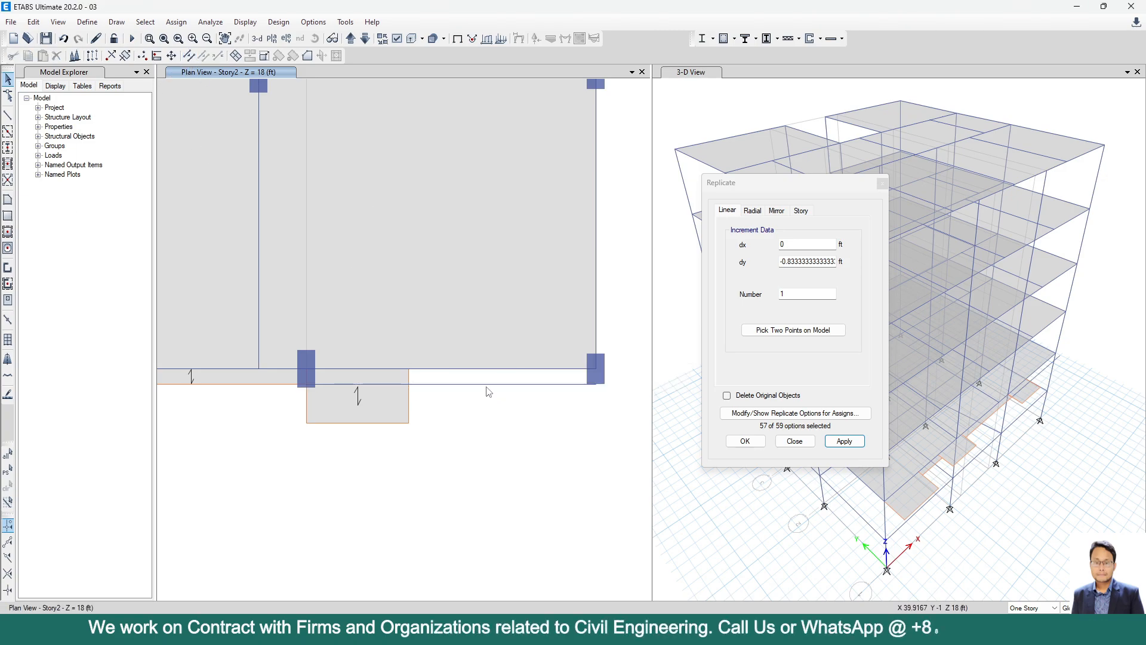
Delete both pieces of the replicated beam line, keeping the broken null line on the slab's side edge.
{"action": "key", "text": "Delete"}
{"action": "left_click", "coordinate": [397, 385]}
{"action": "key", "text": "Delete"}
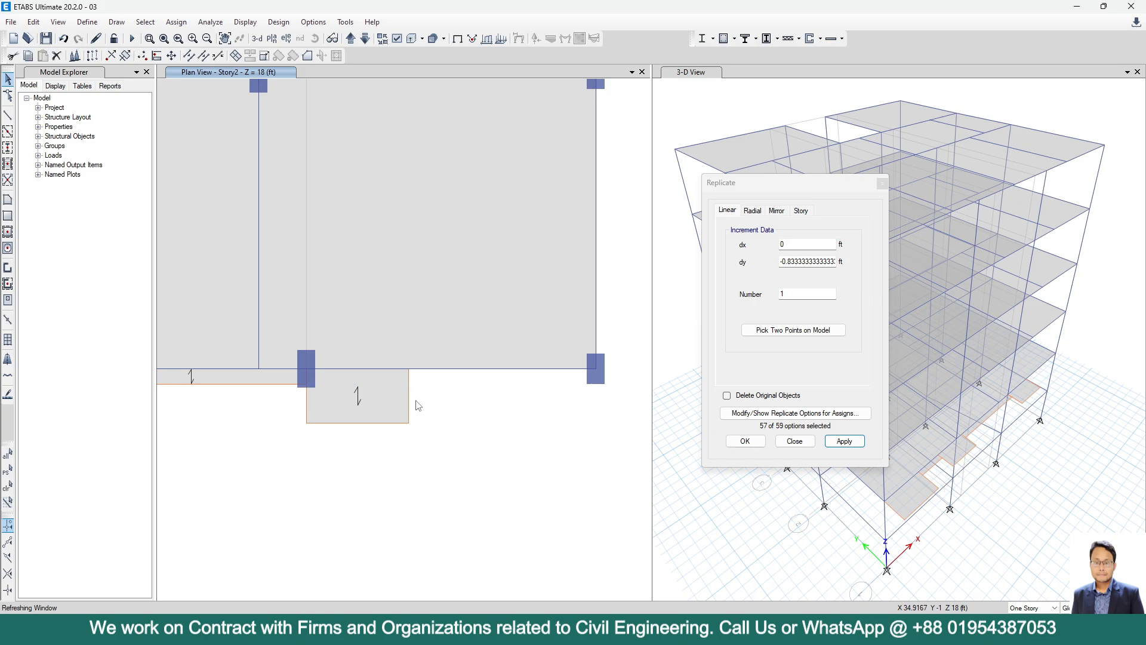
Replicate the short null segment next to grid 1 on the slab's side edge once, with dx 4.4167 ft and dy 0.
{"action": "scroll", "coordinate": [429, 405], "scroll_direction": "down", "scroll_amount": 5}
{"action": "scroll", "coordinate": [328, 414], "scroll_direction": "up", "scroll_amount": 2}
{"action": "scroll", "coordinate": [328, 414], "scroll_direction": "down", "scroll_amount": 2}
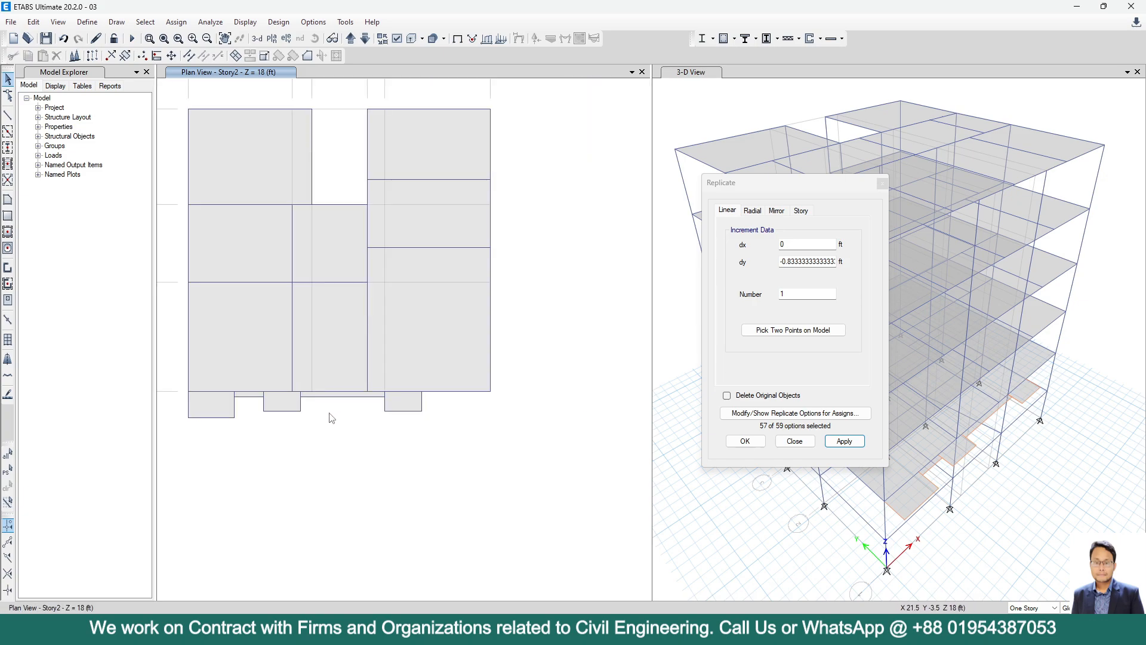
{"action": "scroll", "coordinate": [414, 395], "scroll_direction": "up", "scroll_amount": 4}
{"action": "left_click", "coordinate": [475, 383]}
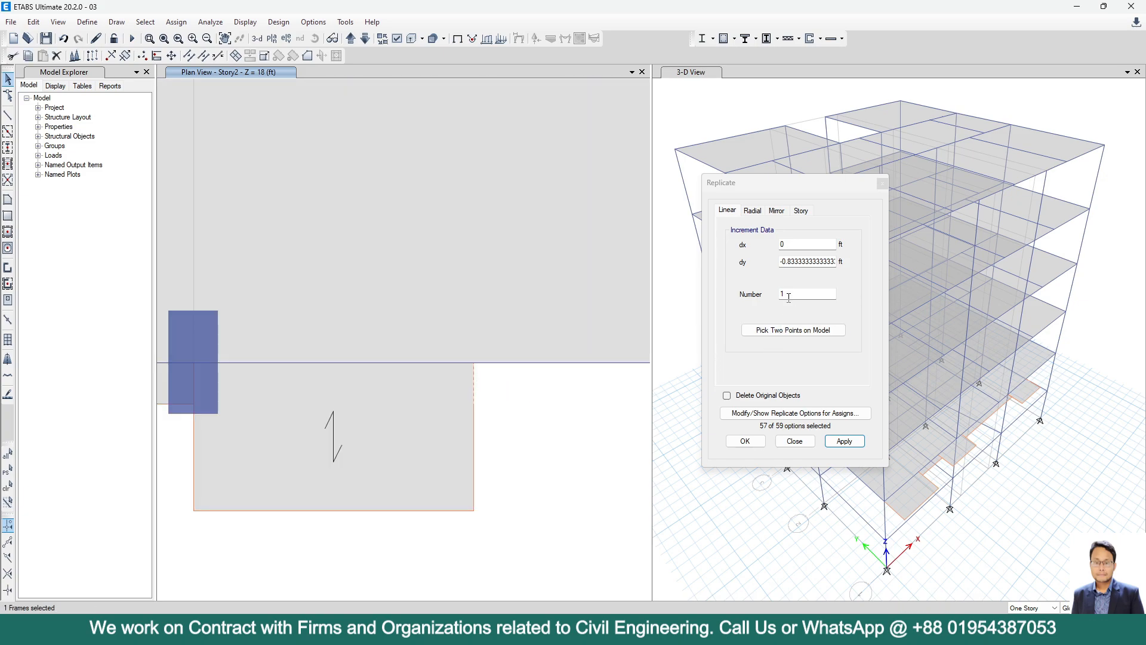
{"action": "left_click", "coordinate": [793, 262]}
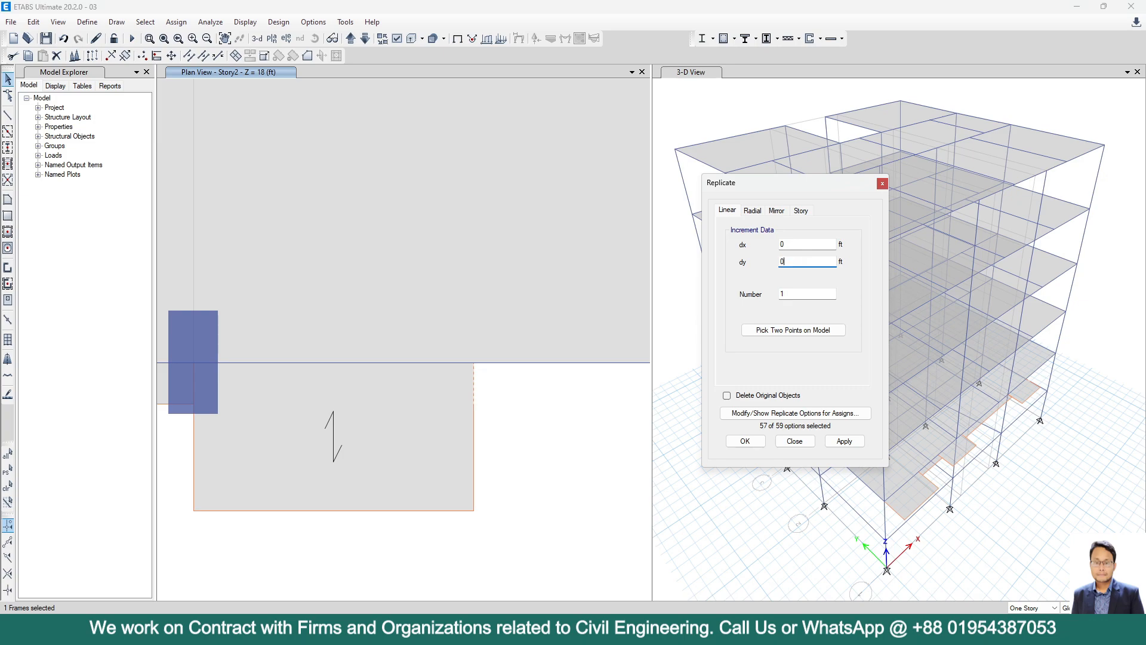
{"action": "left_click", "coordinate": [800, 243]}
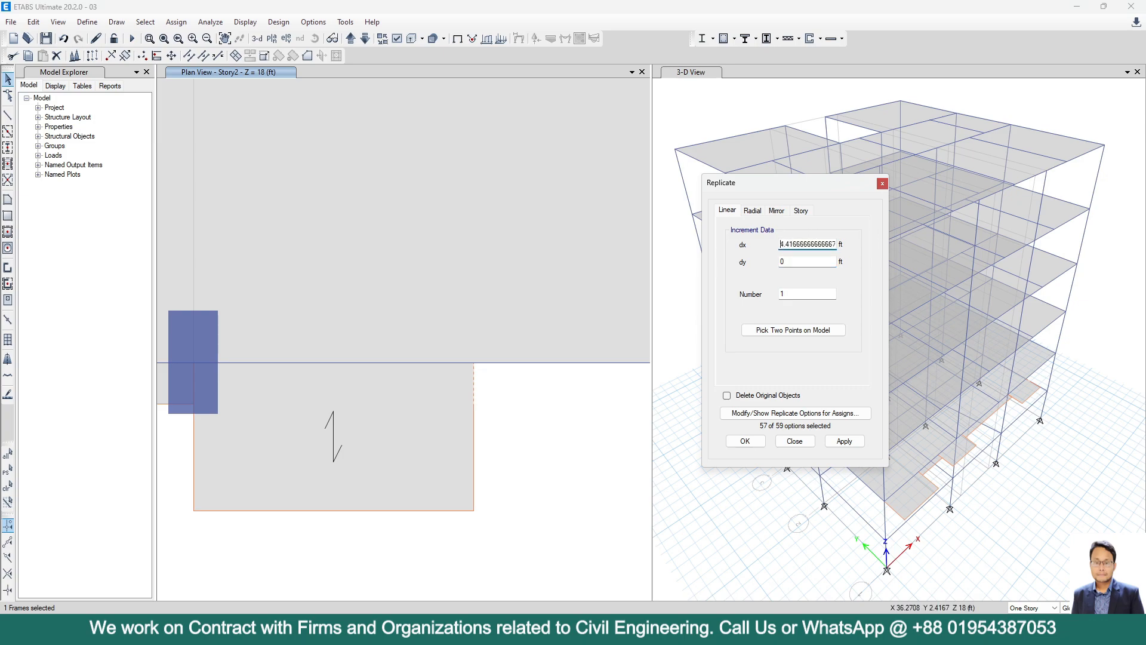
{"action": "left_click", "coordinate": [844, 442]}
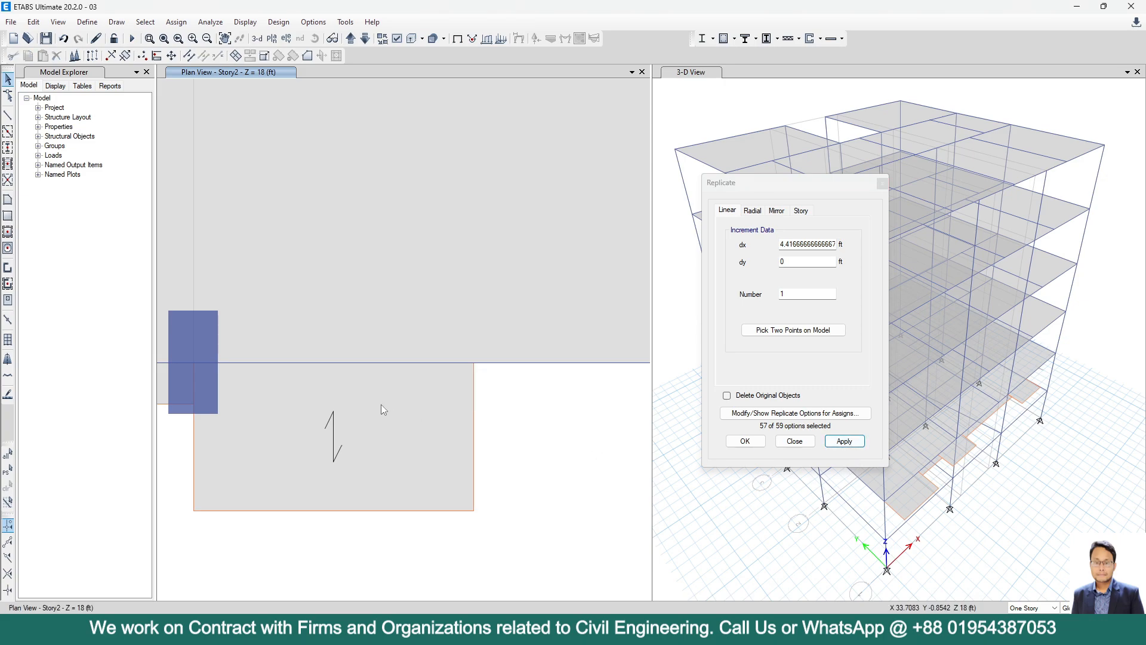
Draw a null line joining the outer ends of the short side segment and its replicated copy.
{"action": "scroll", "coordinate": [381, 404], "scroll_direction": "down", "scroll_amount": 3}
{"action": "left_click", "coordinate": [7, 114]}
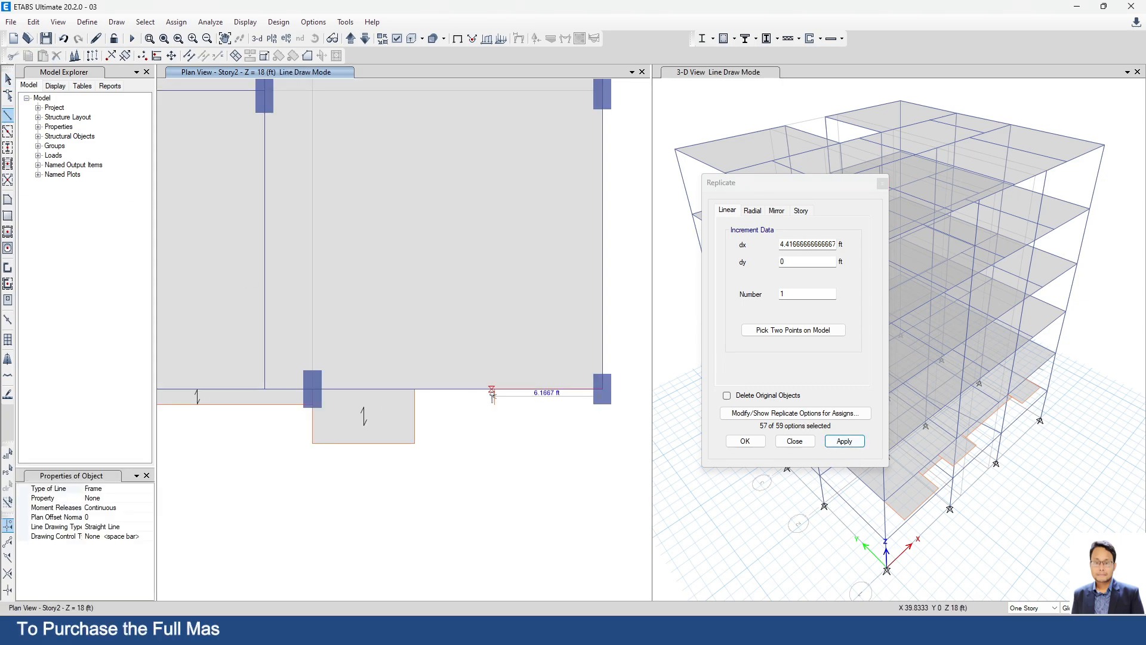
{"action": "scroll", "coordinate": [436, 412], "scroll_direction": "up", "scroll_amount": 3}
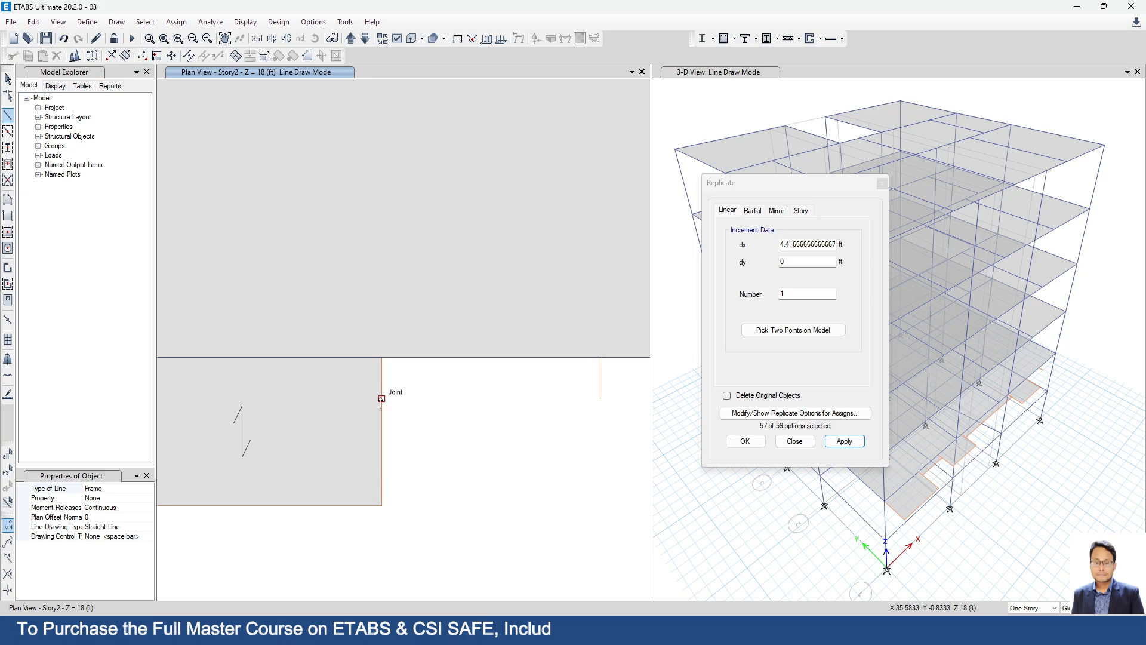
{"action": "left_click", "coordinate": [381, 398]}
{"action": "double_click", "coordinate": [600, 397]}
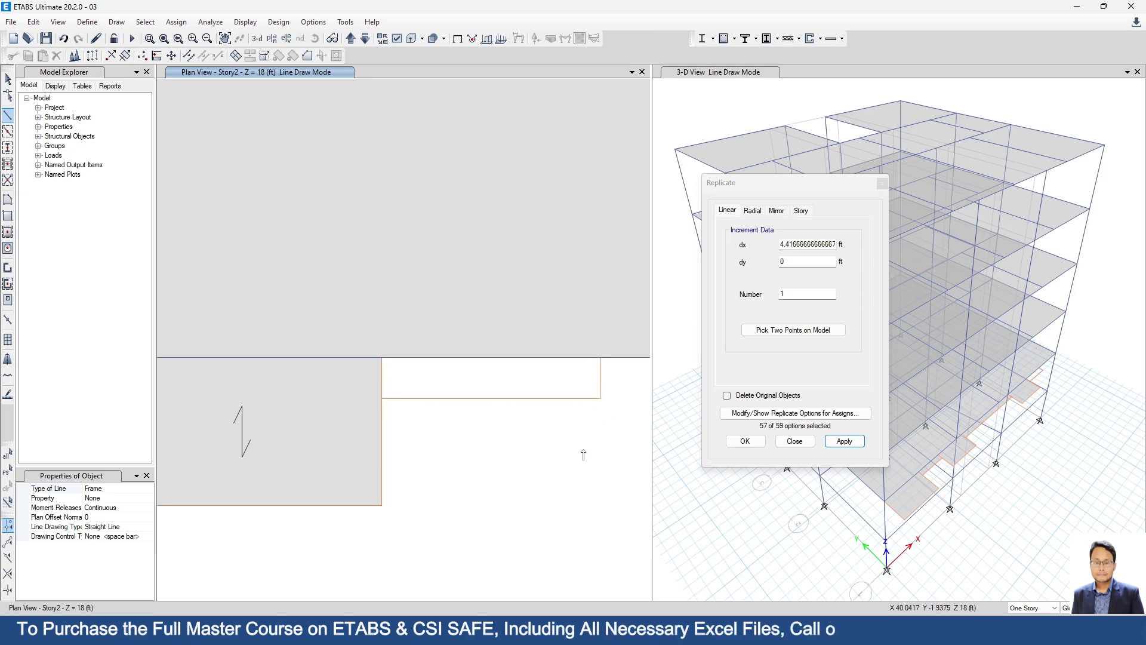
Draw a Slab 6 inch one way area over the shallow strip between the two short side lines and grid 1.
{"action": "left_click", "coordinate": [8, 200]}
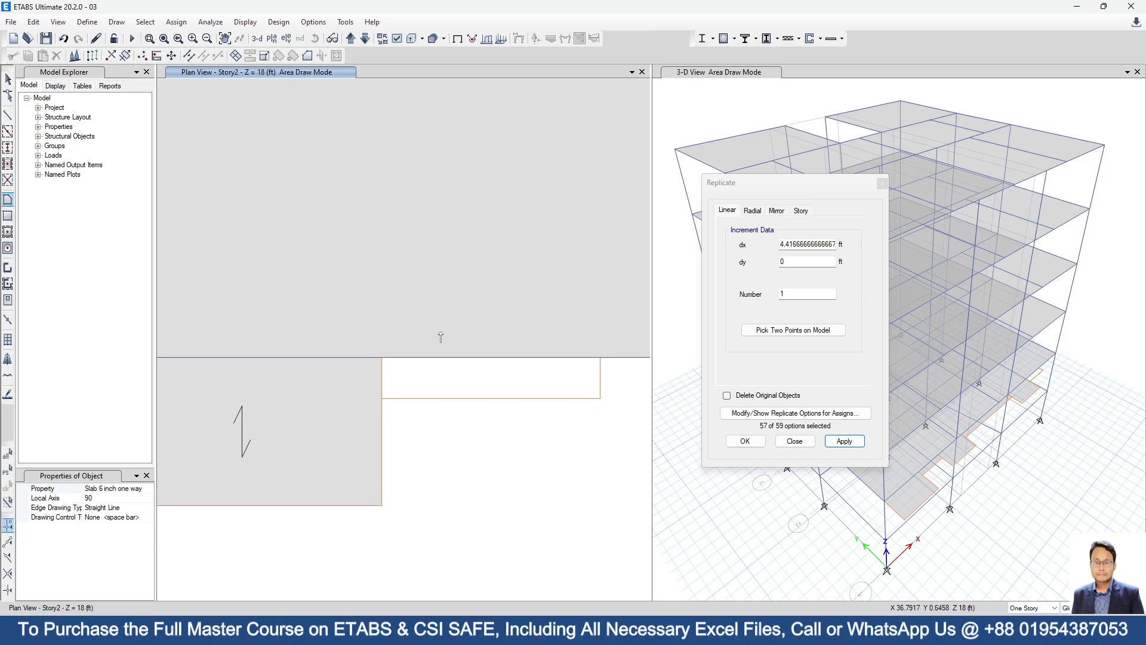
{"action": "left_click", "coordinate": [382, 398]}
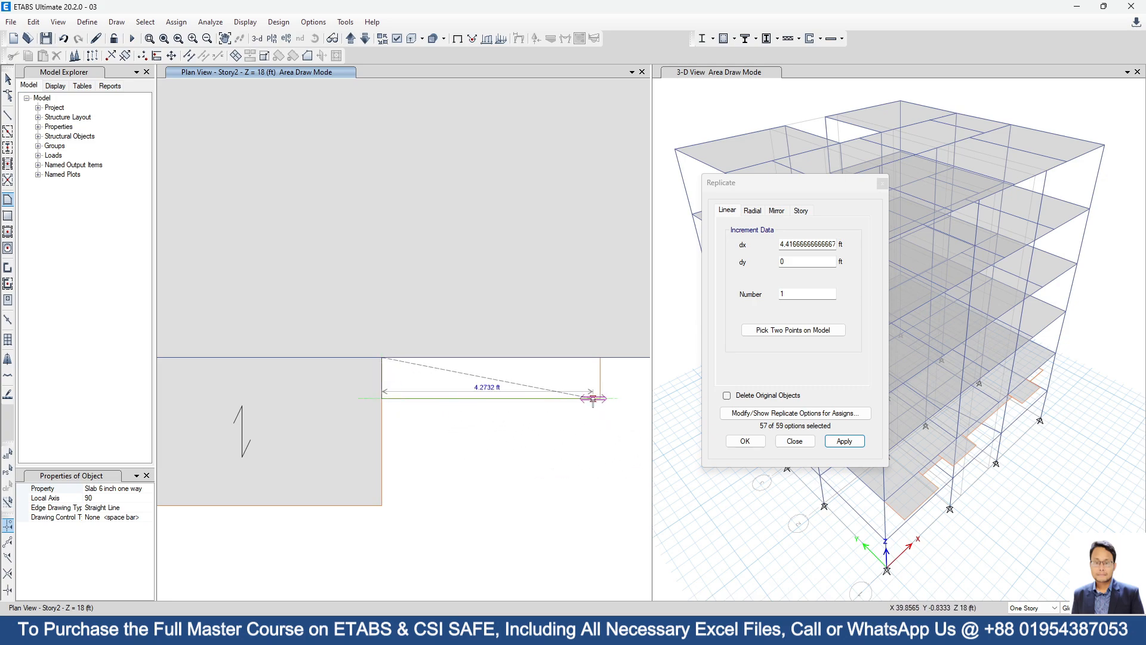
{"action": "left_click", "coordinate": [600, 398]}
{"action": "double_click", "coordinate": [600, 358]}
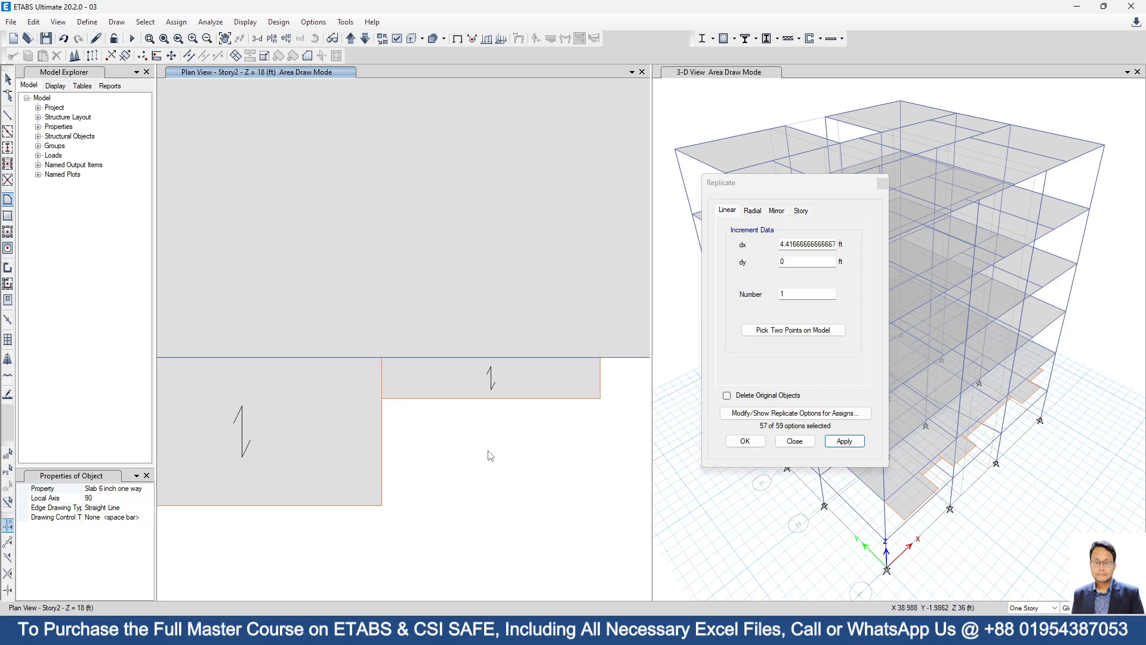
{"action": "scroll", "coordinate": [382, 413], "scroll_direction": "down", "scroll_amount": 4}
{"action": "middle_click_drag", "start_coordinate": [561, 475], "coordinate": [521, 468]}
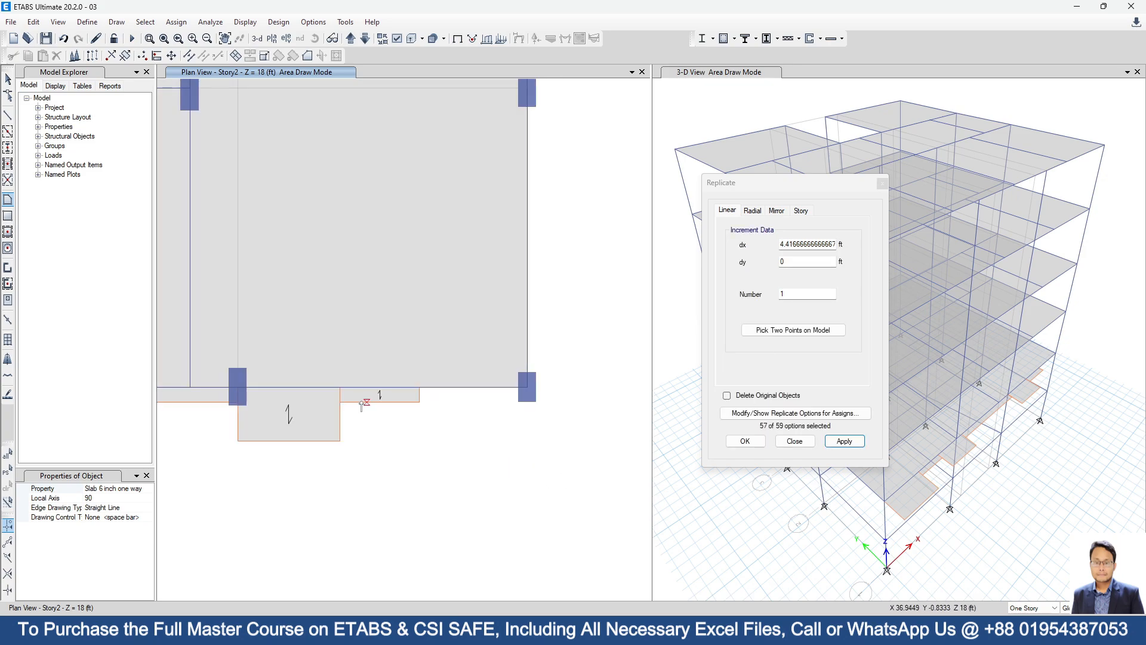
Leave area drawing, clear the selection and save the model.
{"action": "left_click", "coordinate": [7, 78]}
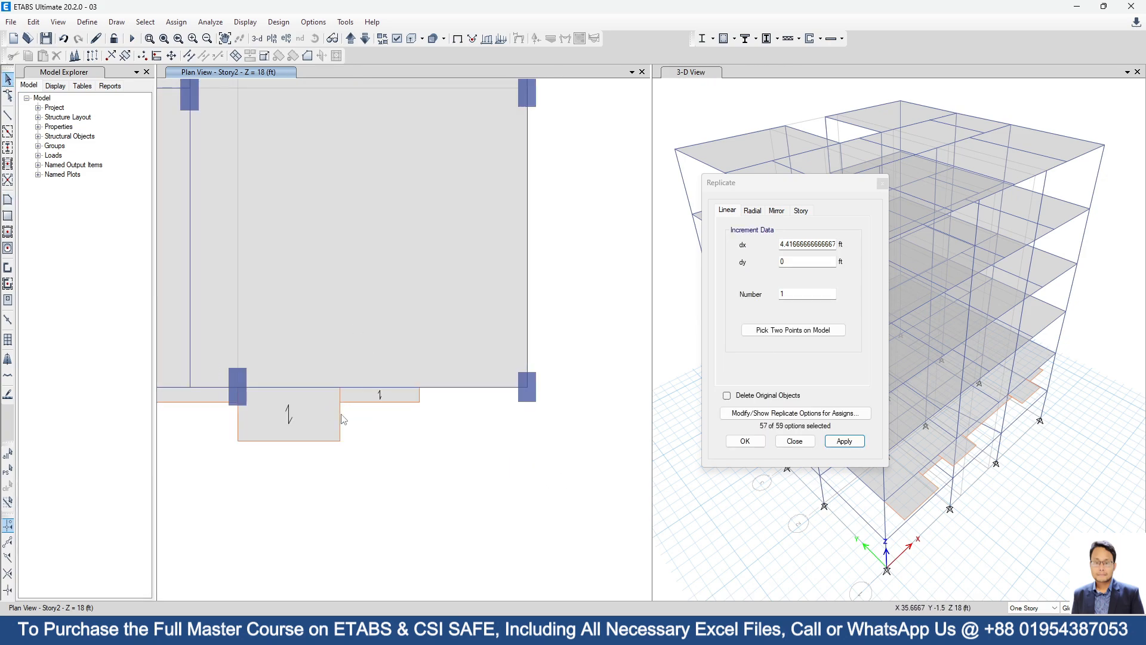
{"action": "left_click", "coordinate": [339, 400]}
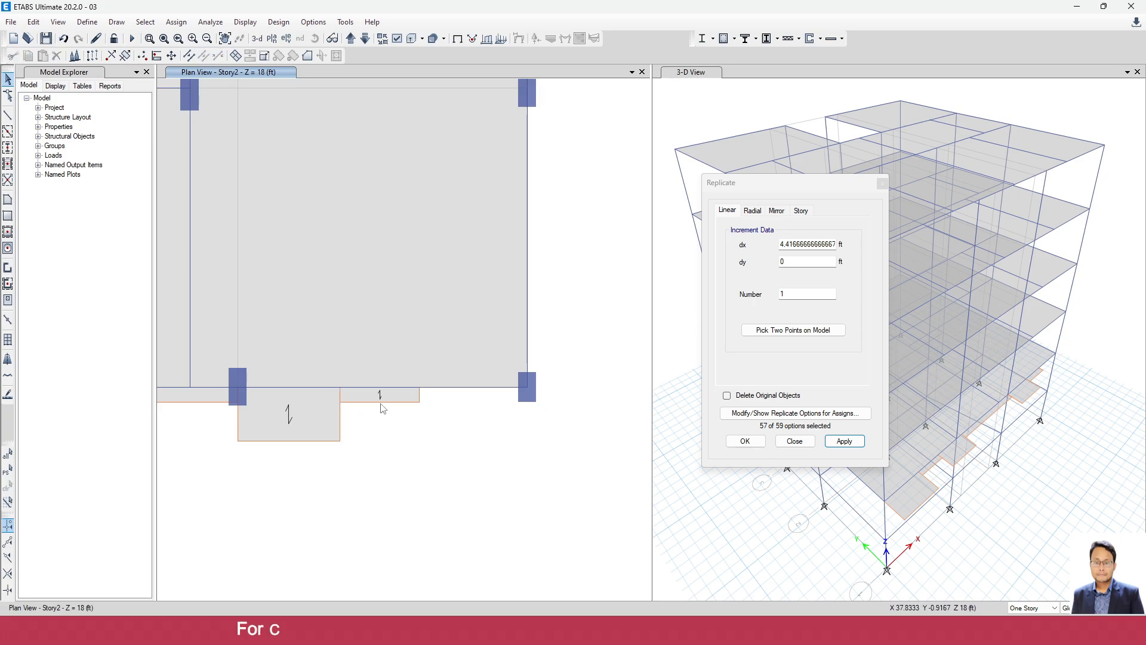
{"action": "key", "text": "Escape"}
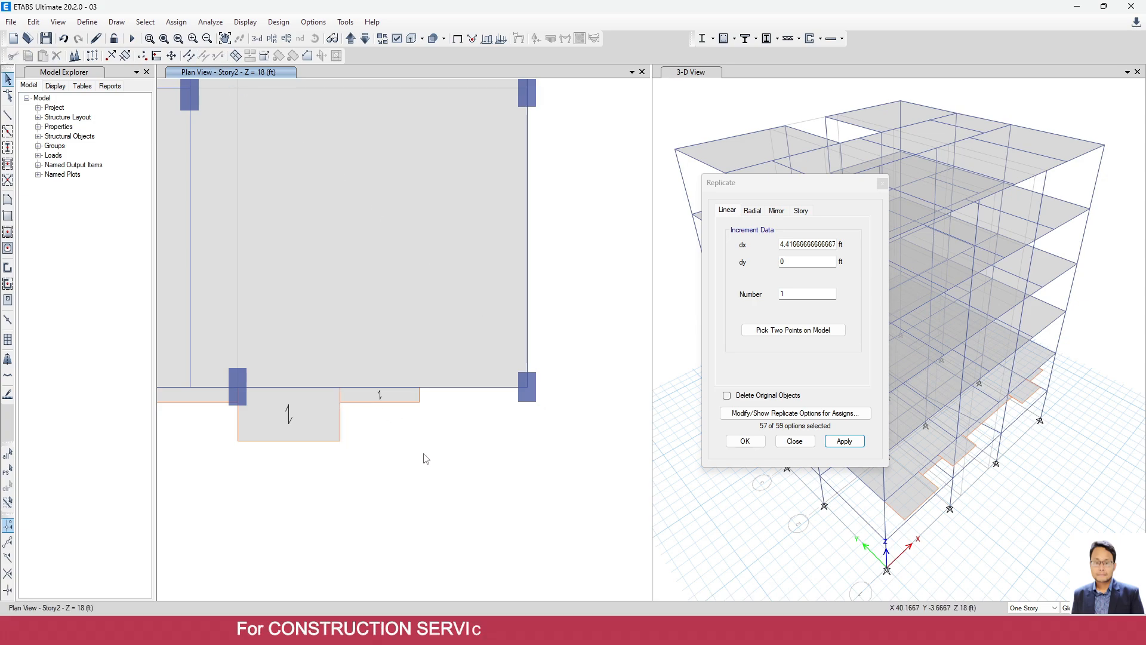
{"action": "key", "text": "ctrl+s"}
Switch to AutoCAD and add a linear dimension for the width of the corner projection, placed below its outer edge.
{"action": "scroll", "coordinate": [421, 457], "scroll_direction": "down", "scroll_amount": 5}
{"action": "scroll", "coordinate": [420, 457], "scroll_direction": "up", "scroll_amount": 5}
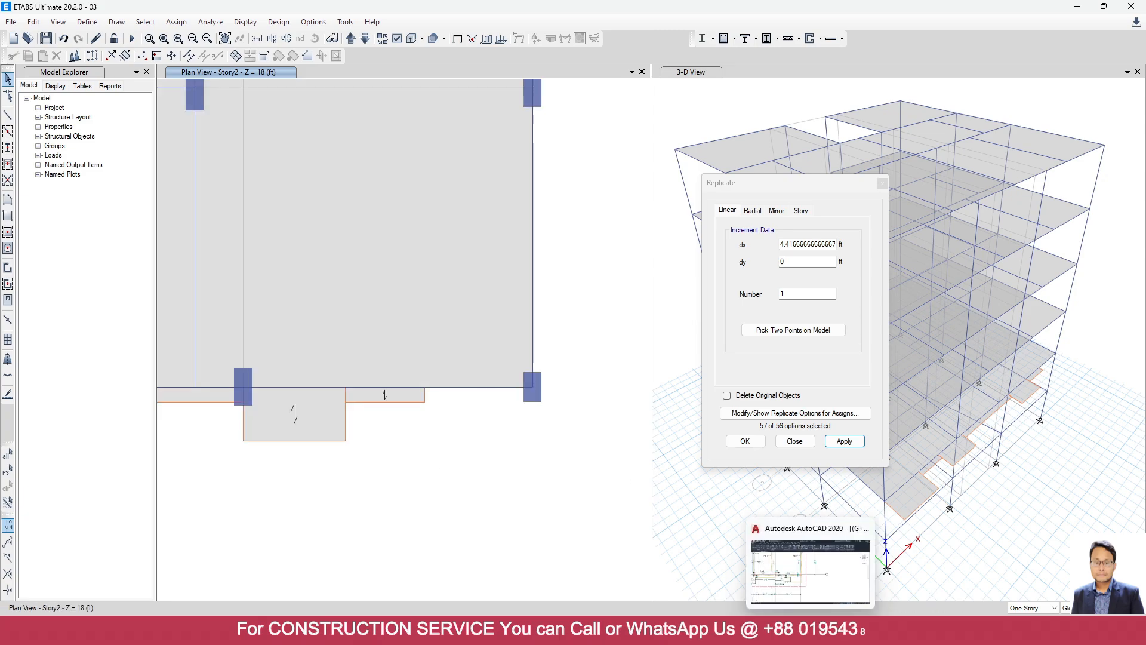
{"action": "left_click", "coordinate": [810, 632]}
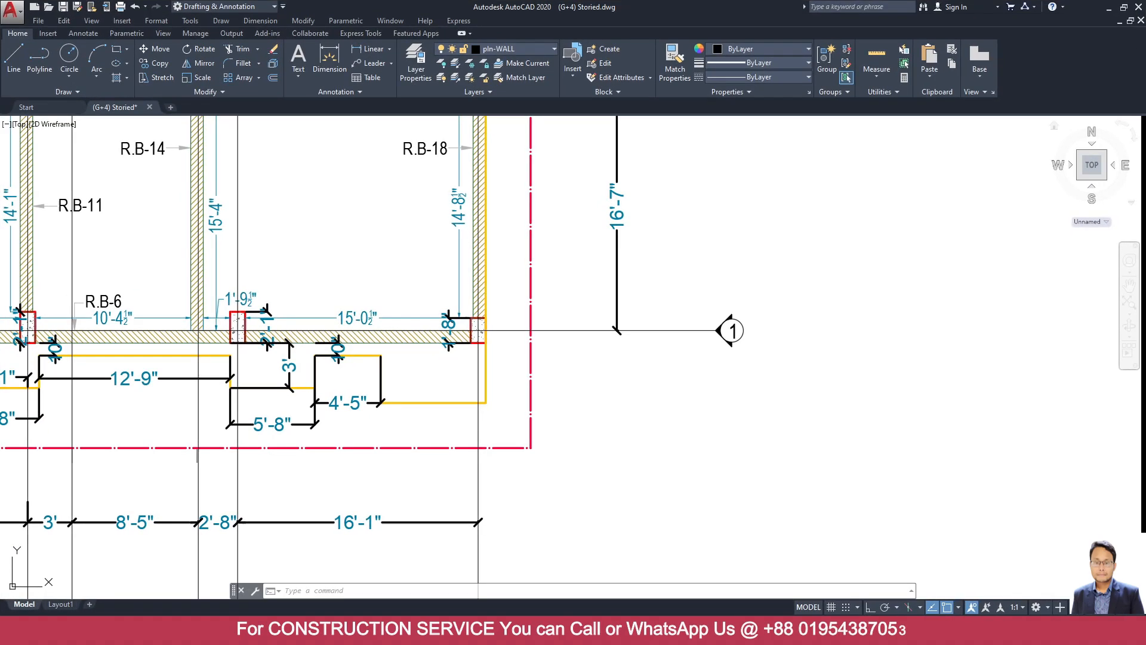
{"action": "scroll", "coordinate": [375, 404], "scroll_direction": "up", "scroll_amount": 6}
{"action": "left_click", "coordinate": [381, 402]}
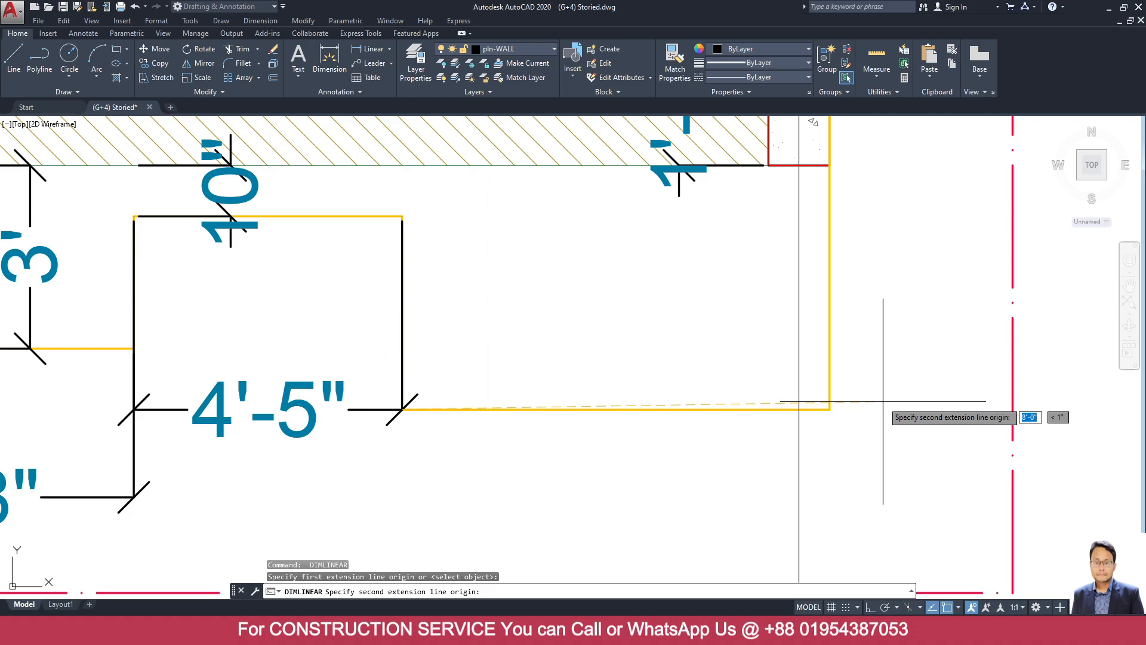
{"action": "left_click", "coordinate": [830, 410]}
{"action": "left_click", "coordinate": [794, 475]}
Add a linear dimension for the corner projection's depth, from its outer edge to the outer face of the grid 1 wall.
{"action": "key", "text": "Return"}
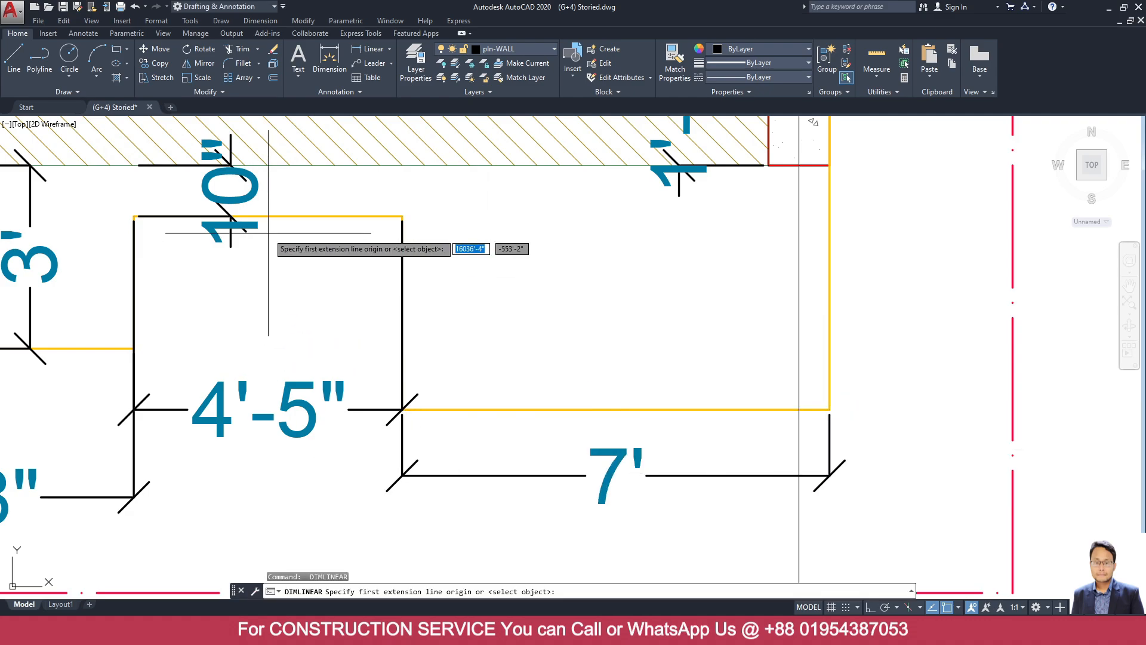
{"action": "left_click", "coordinate": [402, 410]}
{"action": "left_click", "coordinate": [404, 166]}
{"action": "left_click", "coordinate": [474, 217]}
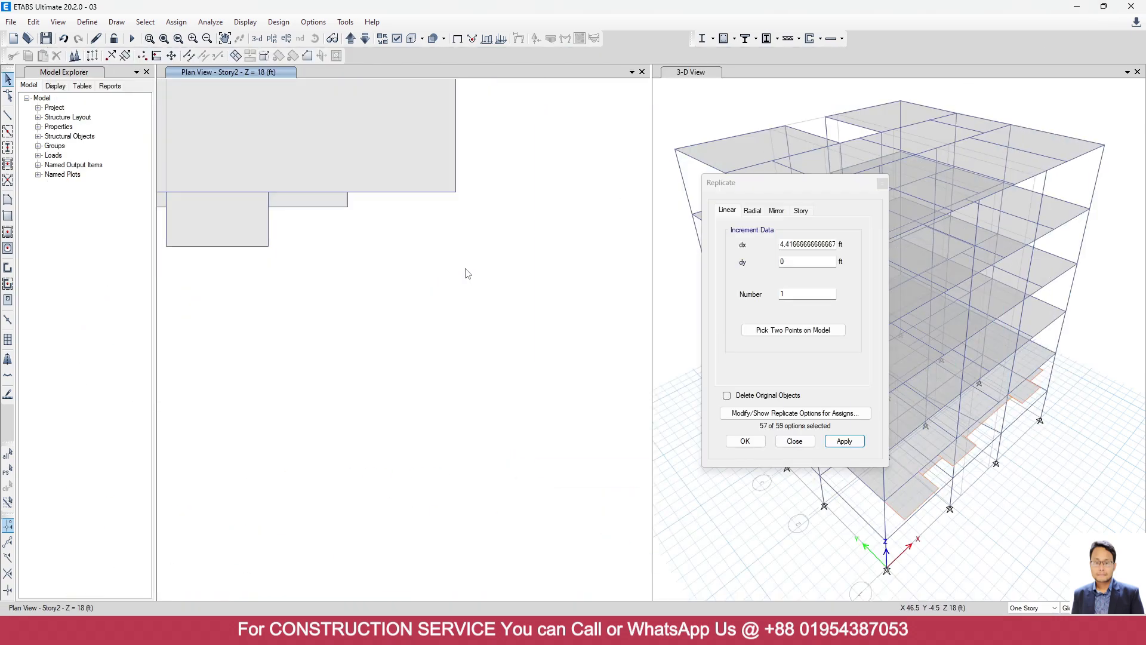
In ETABS, replicate the grid 1 beam of the corner bay once, with dx 0 and dy -4 ft.
{"action": "middle_click_drag", "start_coordinate": [466, 268], "coordinate": [483, 410]}
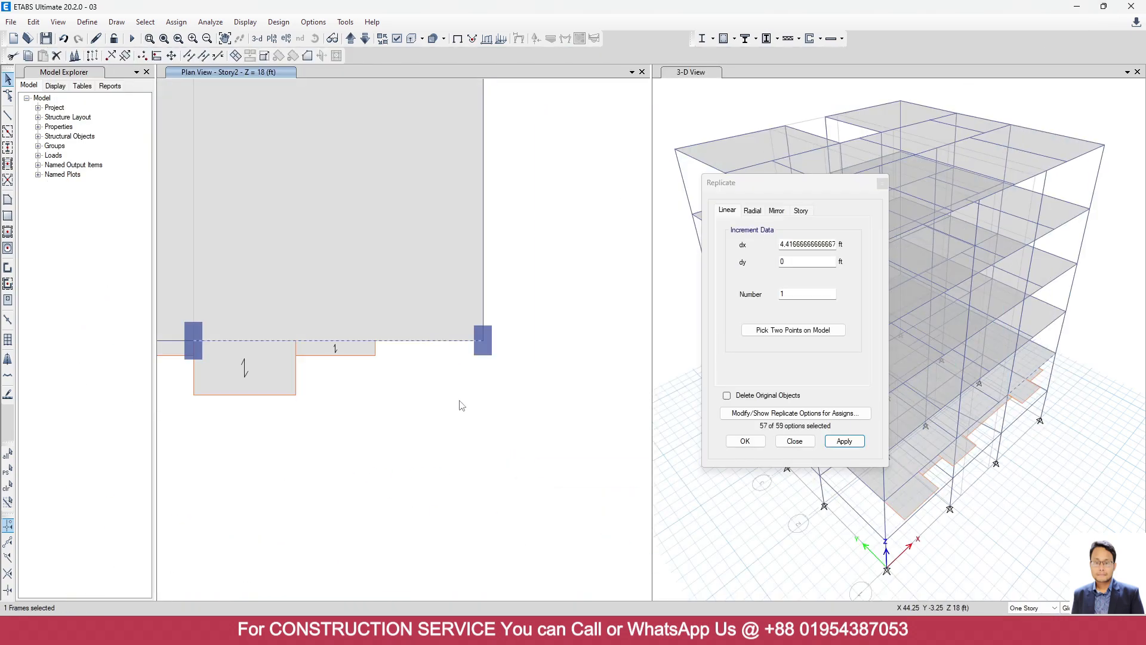
{"action": "left_click", "coordinate": [803, 245]}
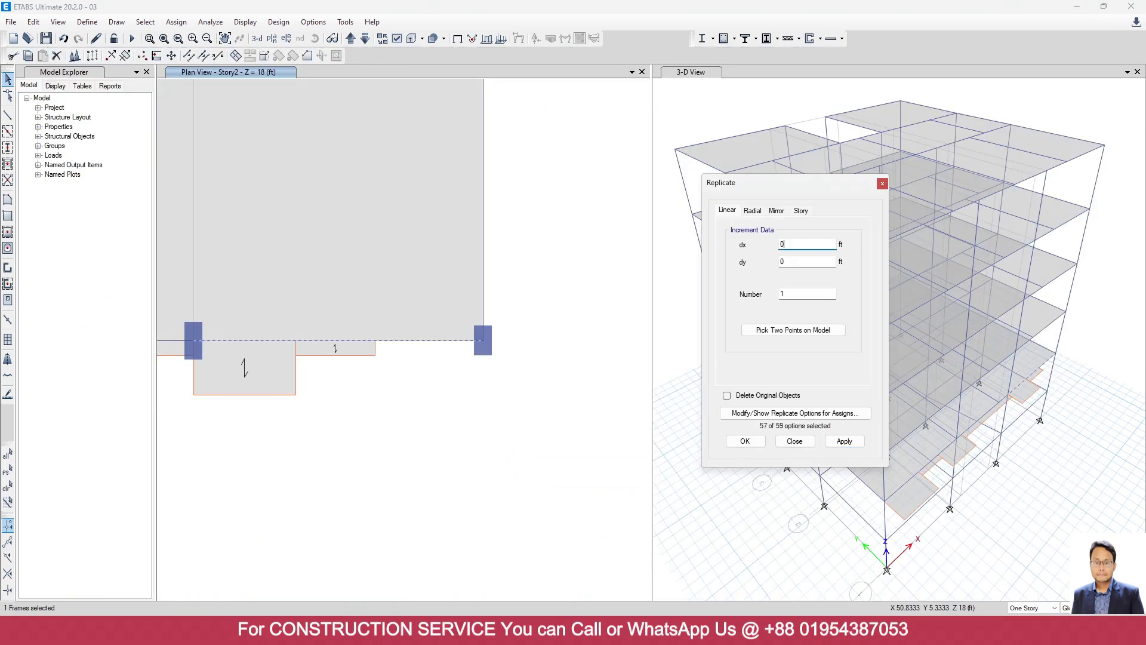
{"action": "double_click", "coordinate": [792, 261]}
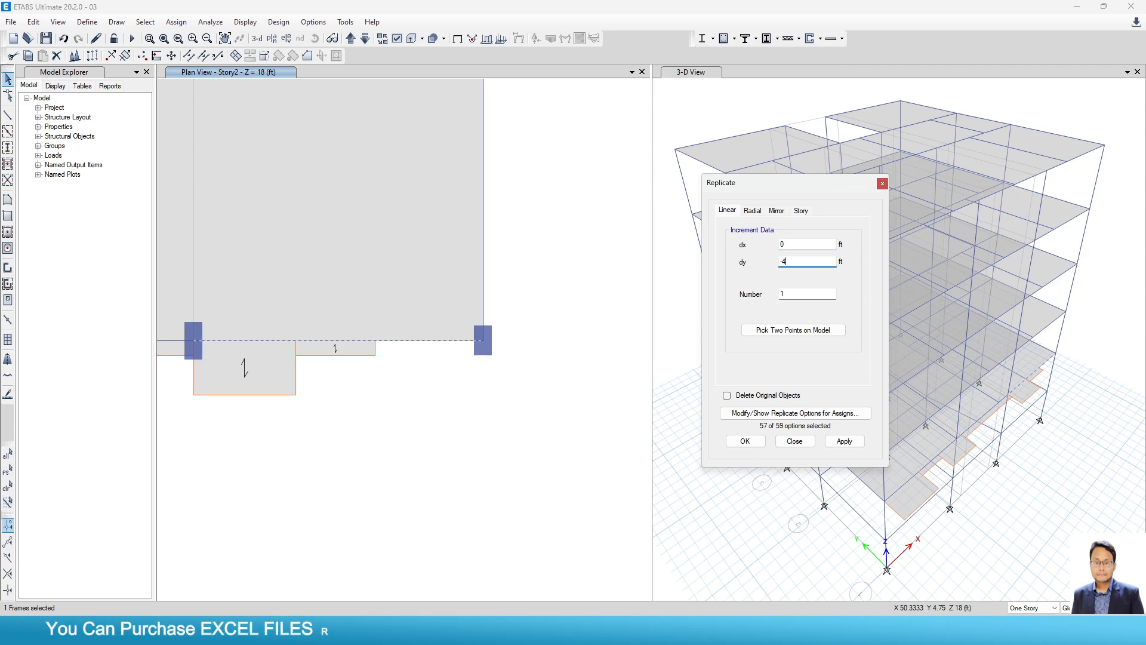
{"action": "type", "text": "-"}
{"action": "left_click", "coordinate": [845, 440]}
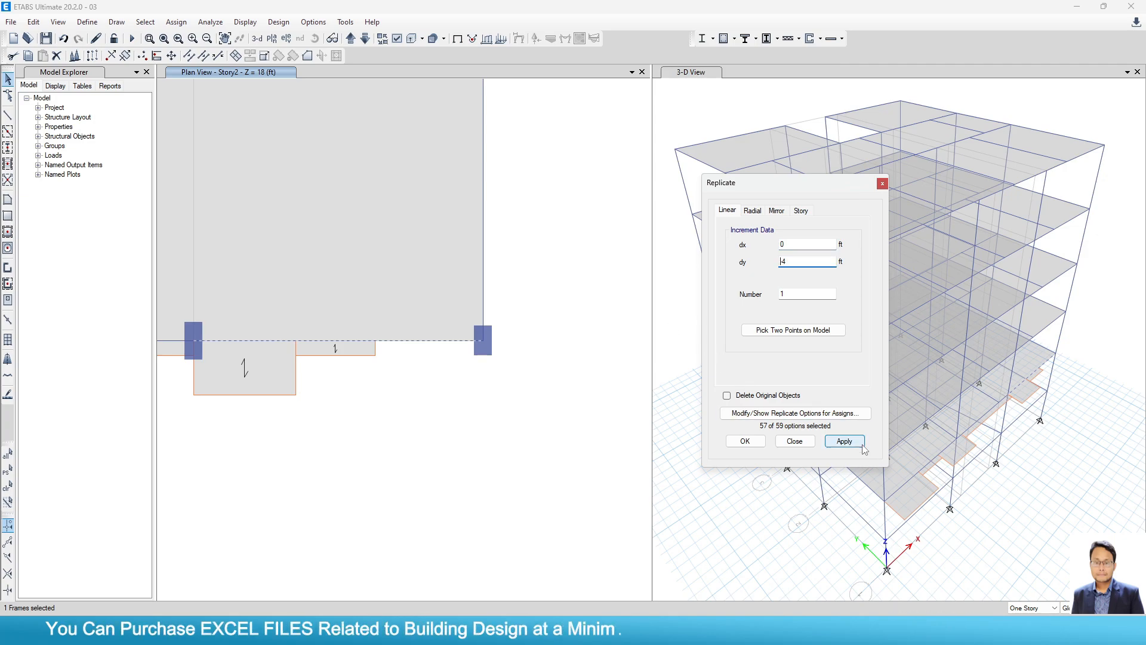
Draw a null line from the corner column on grid 1 to the end of the replicated beam line.
{"action": "left_click", "coordinate": [7, 114]}
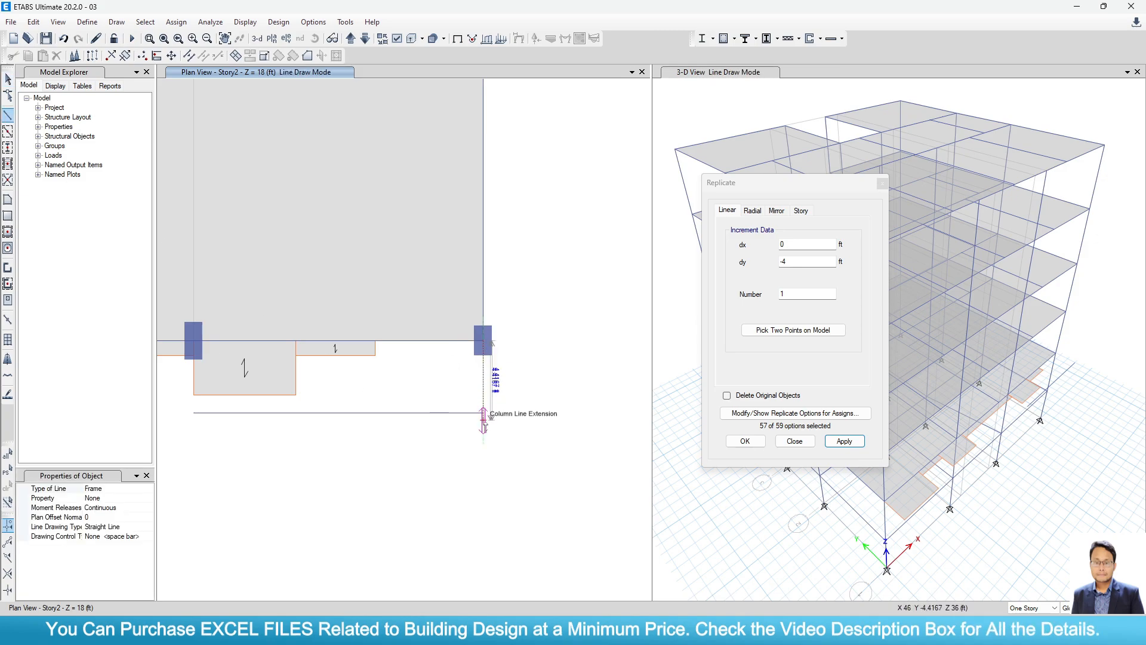
{"action": "key", "text": "Escape"}
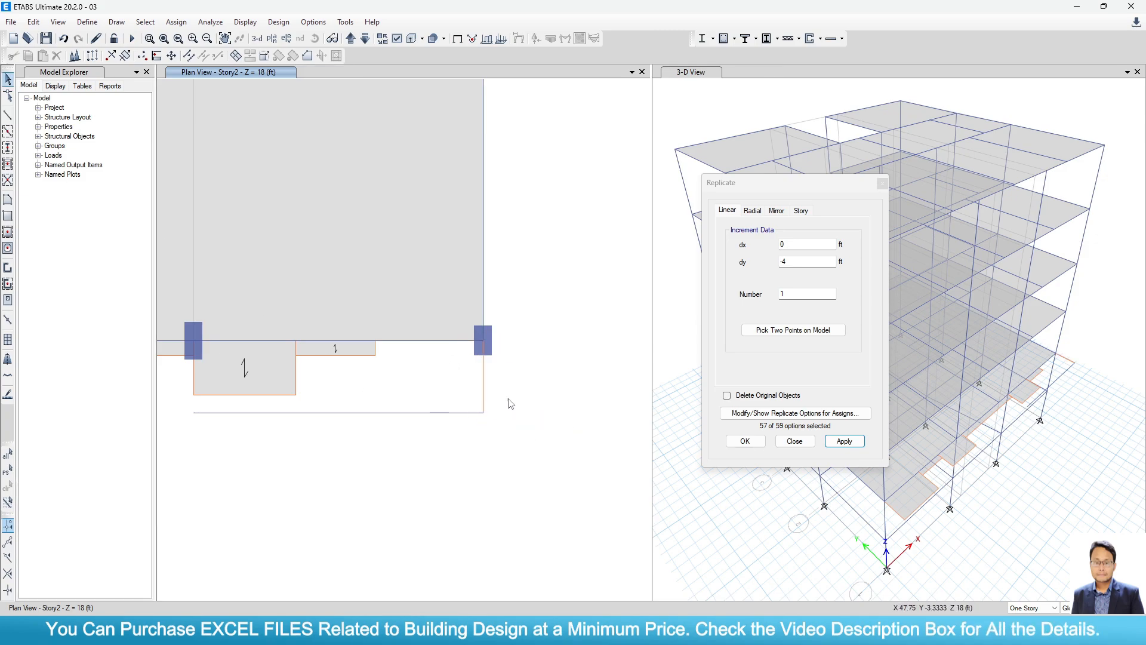
Replicate the grid F null line once with dx -6 ft and dy 0, taking the offset from two points along grid 1.
{"action": "left_click", "coordinate": [484, 384]}
{"action": "left_click", "coordinate": [789, 331]}
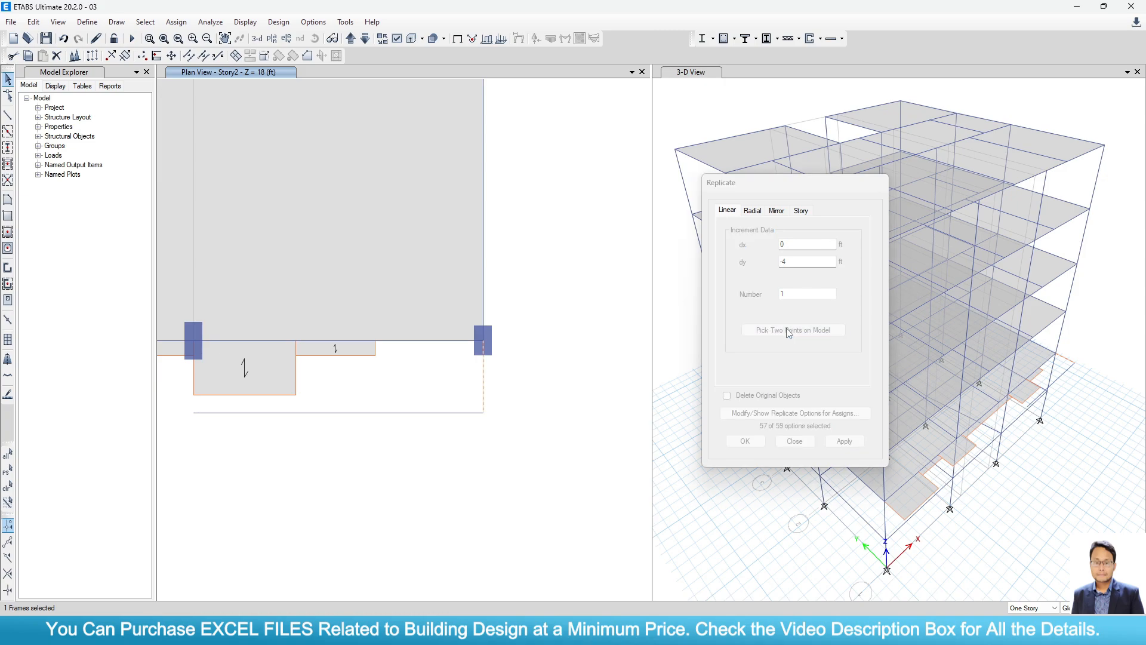
{"action": "left_click", "coordinate": [482, 342]}
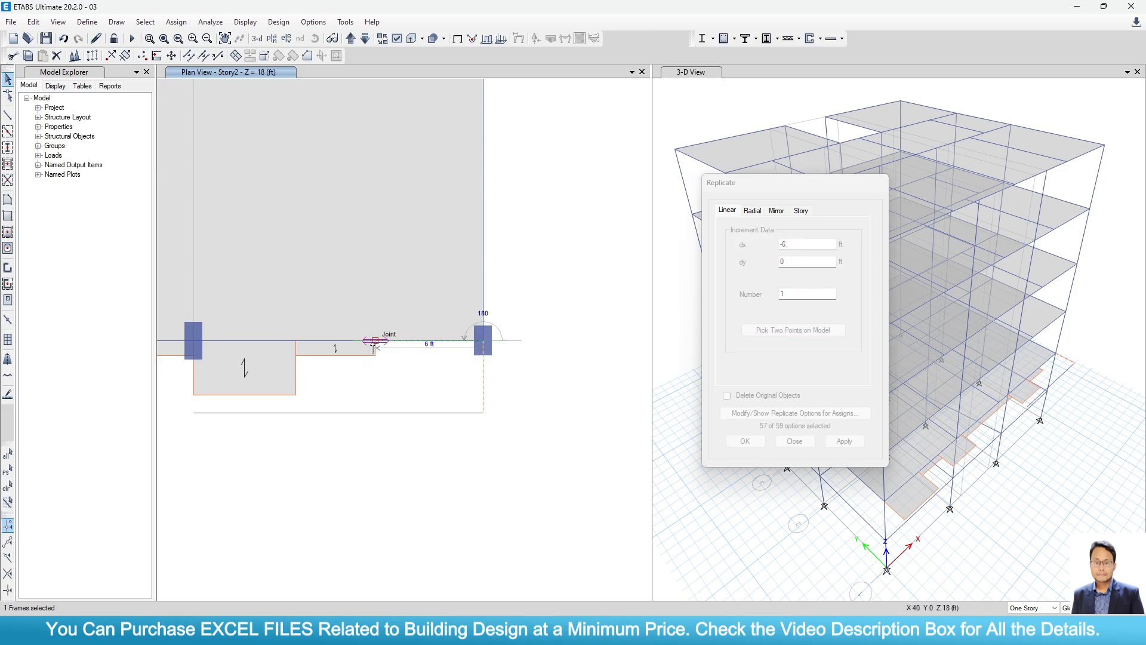
{"action": "left_click", "coordinate": [375, 342]}
{"action": "left_click", "coordinate": [845, 441]}
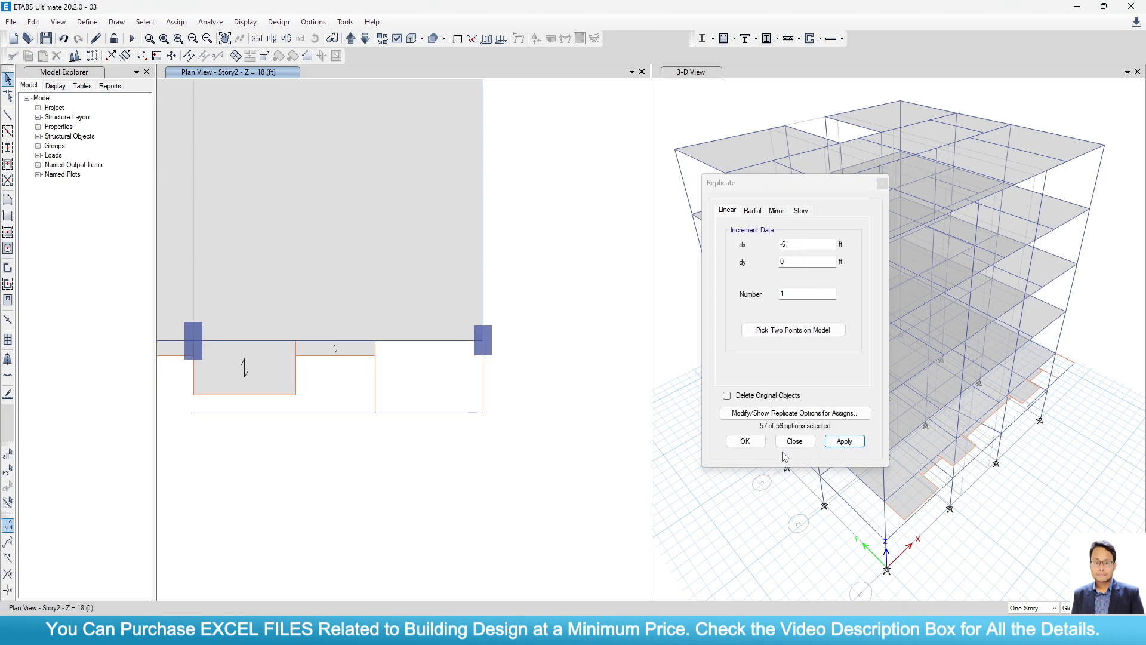
{"action": "left_click", "coordinate": [744, 441]}
Delete the replicated helper beam and draw a null line joining the outer ends of the corner projection's two side lines.
{"action": "left_click", "coordinate": [432, 413]}
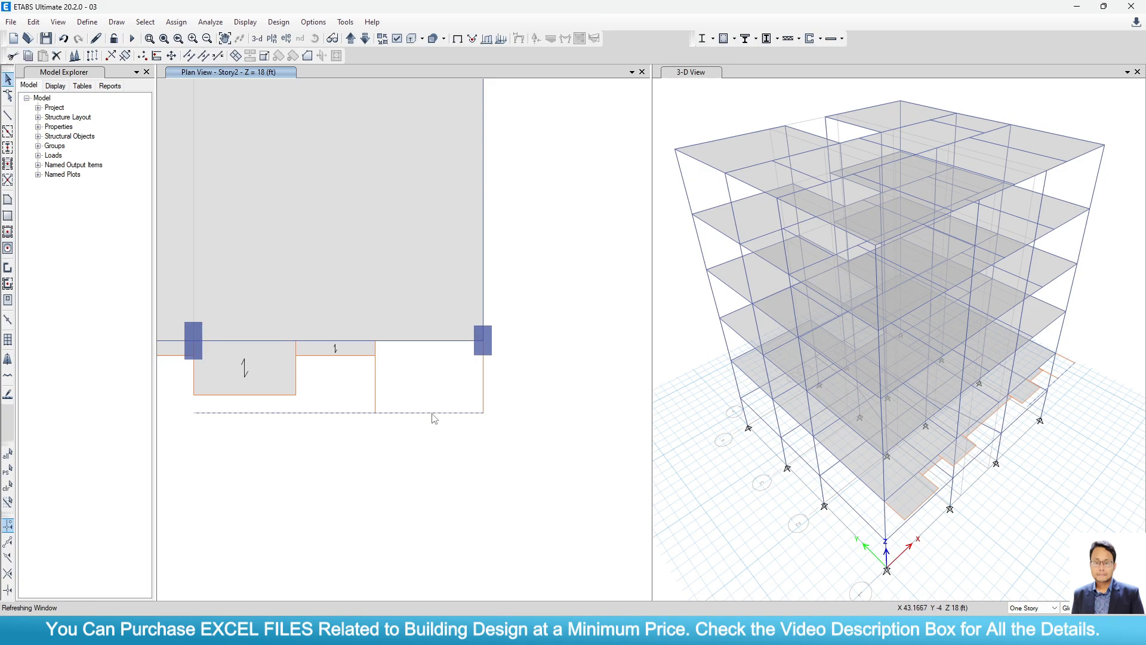
{"action": "key", "text": "Delete"}
{"action": "left_click", "coordinate": [8, 115]}
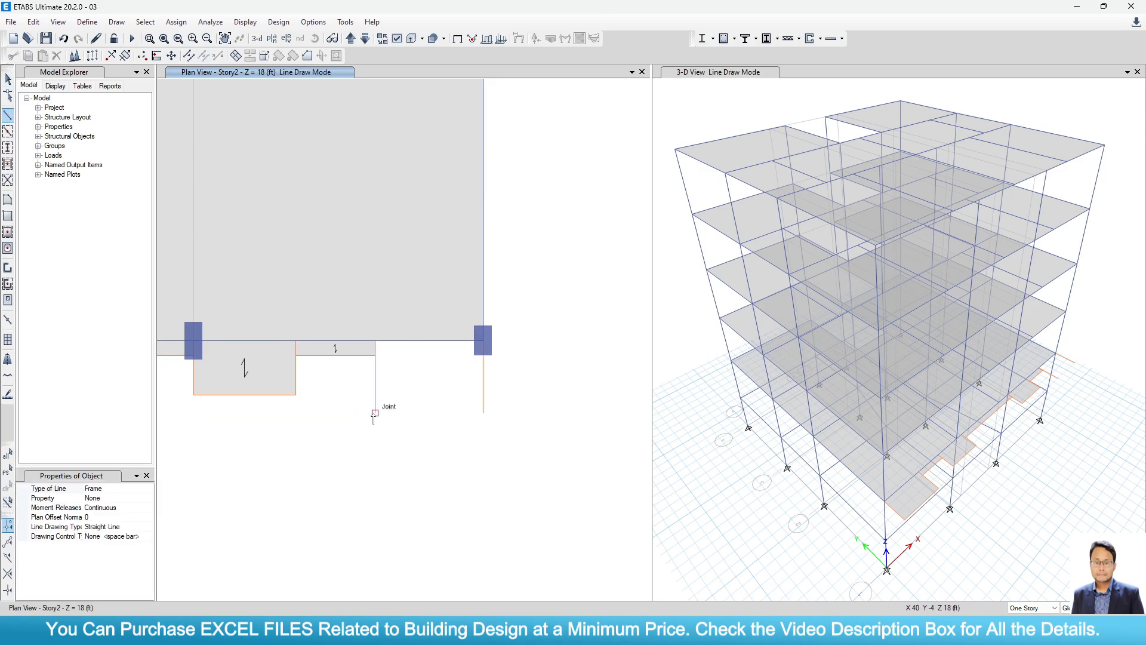
{"action": "double_click", "coordinate": [483, 412]}
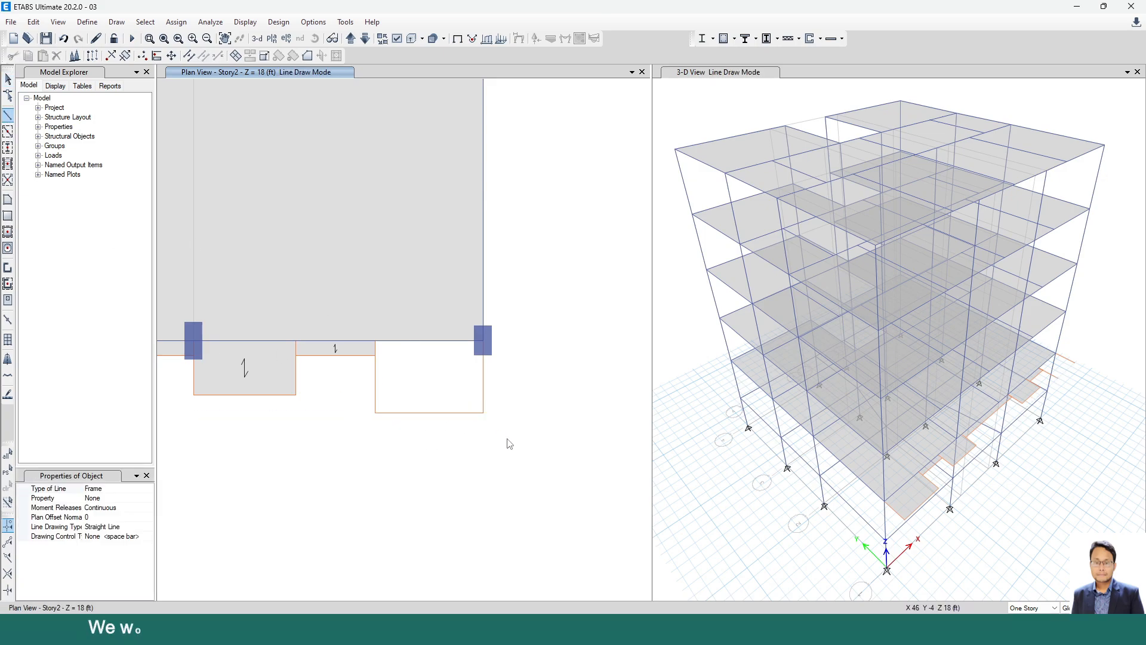
Draw a floor area over the corner projection through its four corners, using Slab 6 inch one way with local axis 90.
{"action": "left_click", "coordinate": [8, 201]}
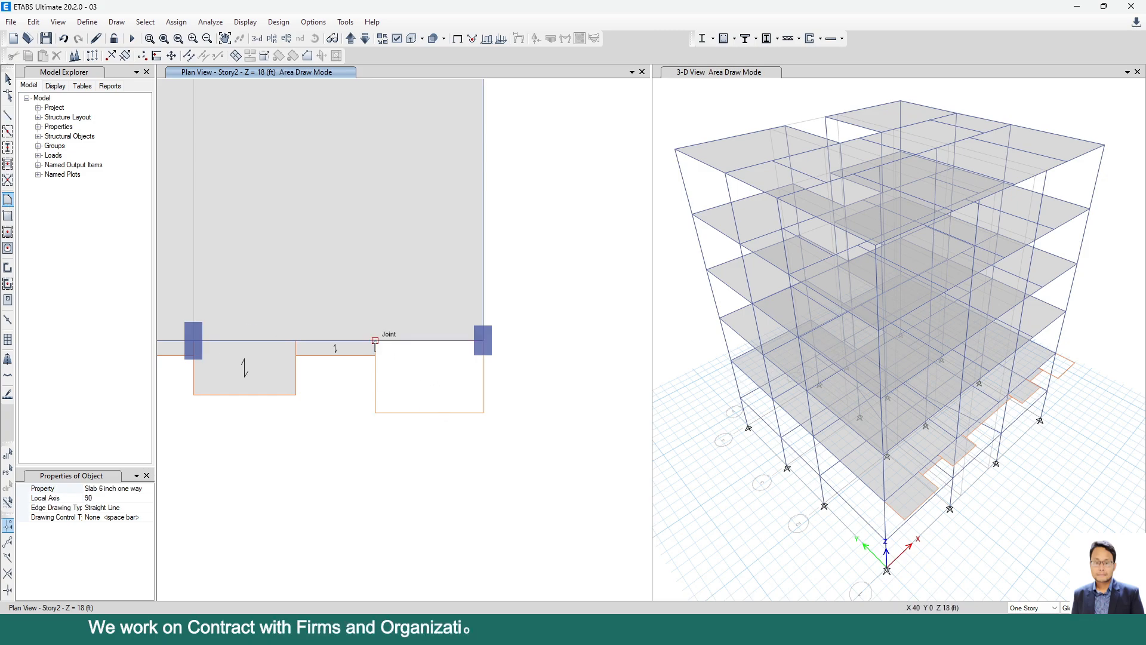
{"action": "left_click", "coordinate": [375, 412]}
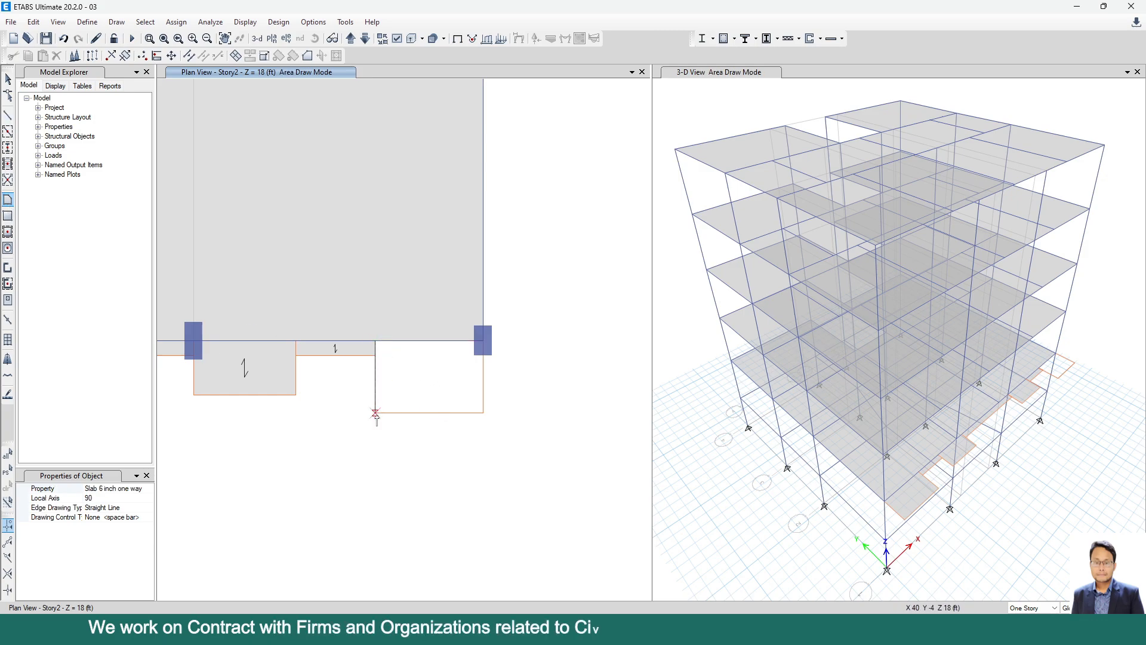
{"action": "left_click", "coordinate": [483, 412]}
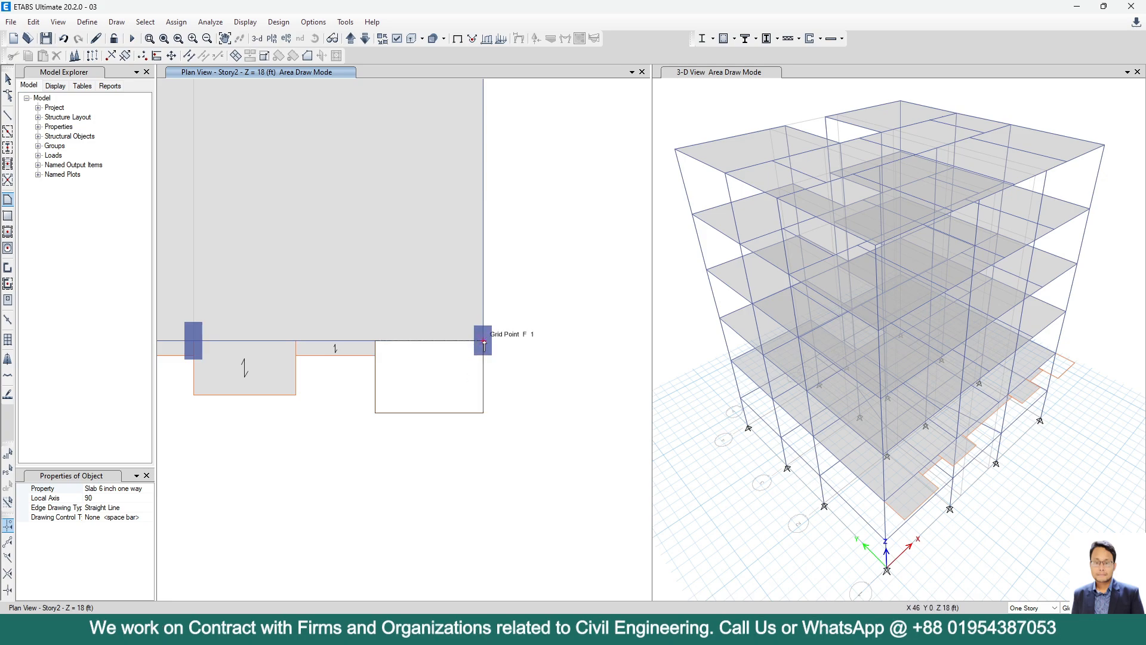
{"action": "double_click", "coordinate": [484, 341]}
{"action": "scroll", "coordinate": [363, 353], "scroll_direction": "up", "scroll_amount": 5}
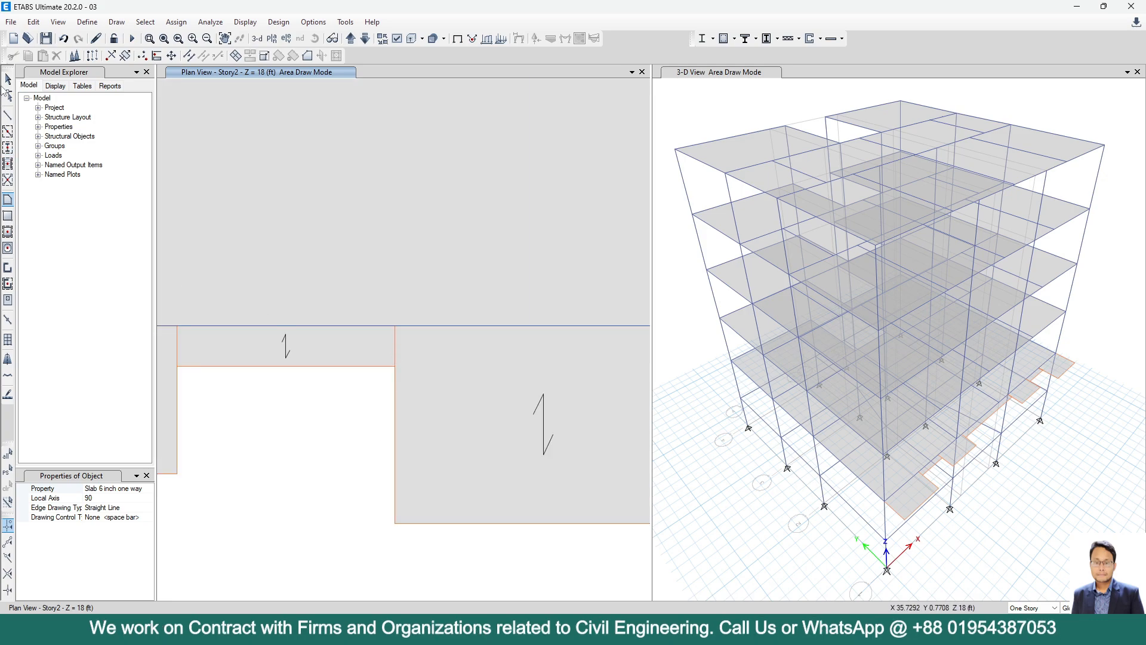
{"action": "left_click", "coordinate": [8, 79]}
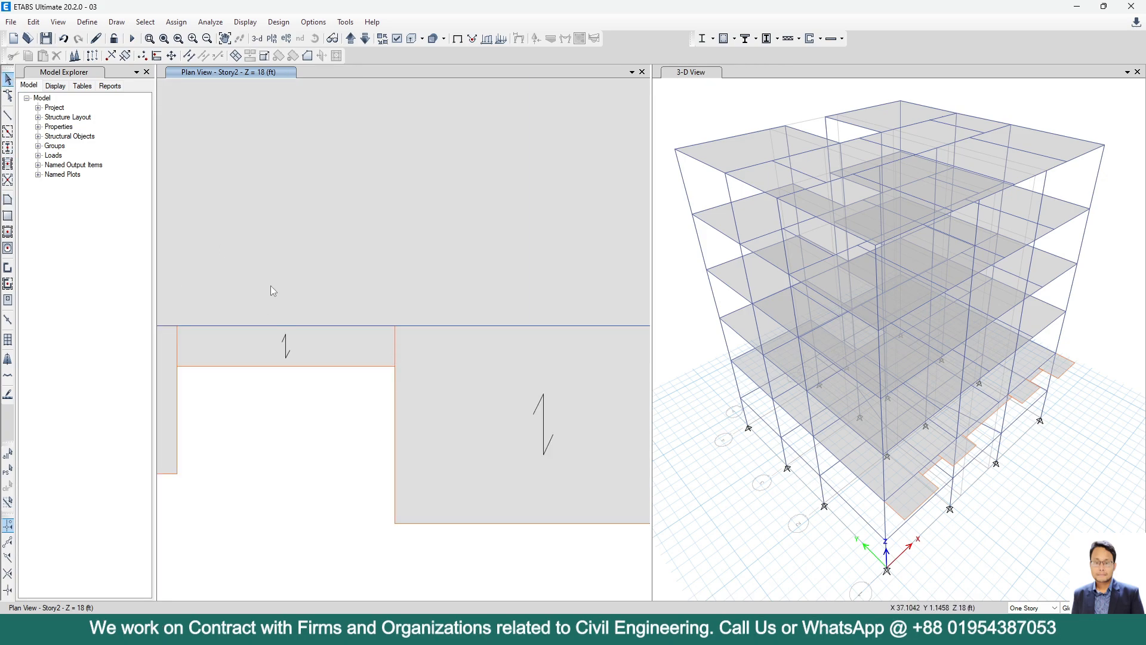
{"action": "left_click", "coordinate": [395, 339], "text": "ctrl"}
{"action": "left_click", "coordinate": [543, 300]}
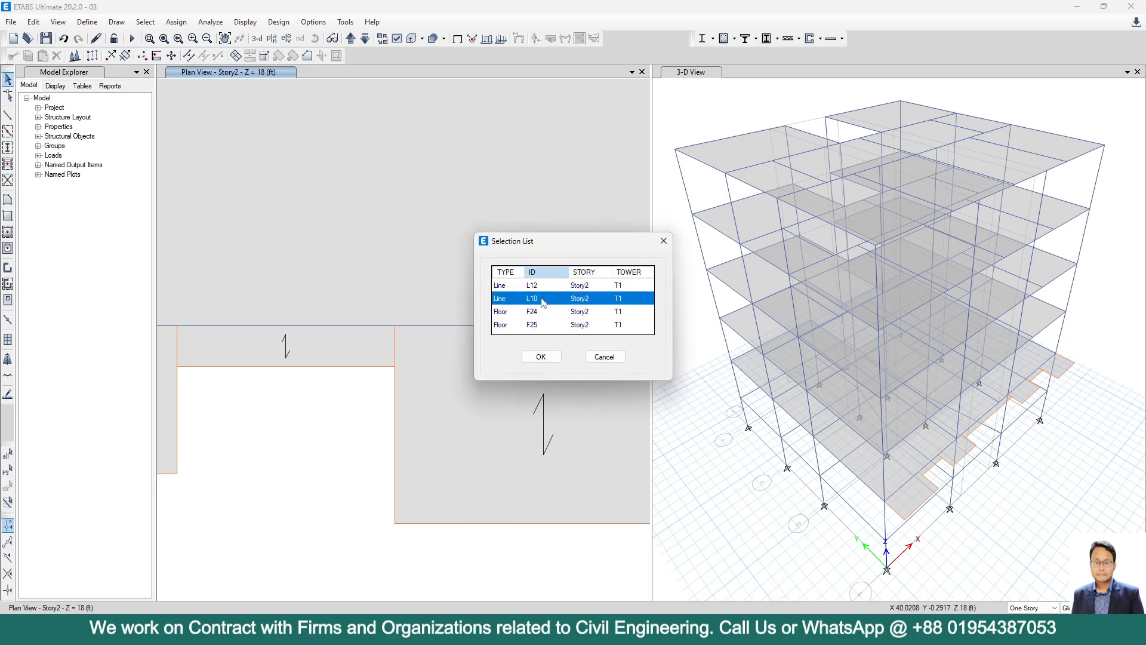
{"action": "left_click", "coordinate": [522, 287]}
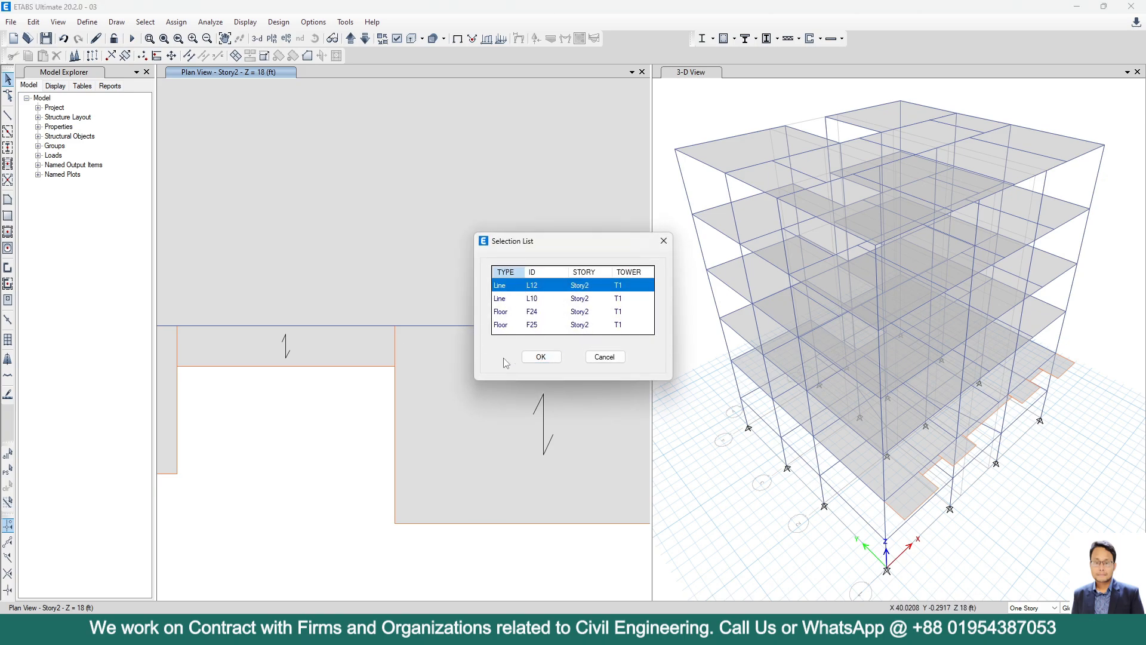
{"action": "left_click", "coordinate": [605, 356]}
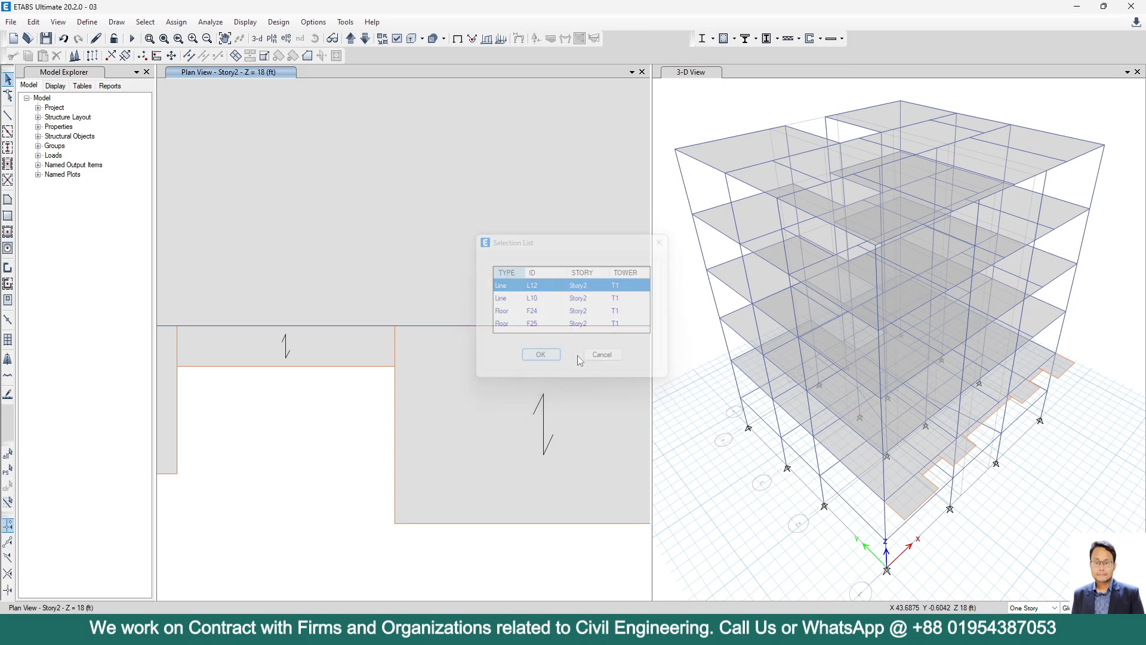
Delete the overlapping short null line L12 between the narrow slab strip and the corner projection slab.
{"action": "left_click", "coordinate": [395, 347], "text": "ctrl"}
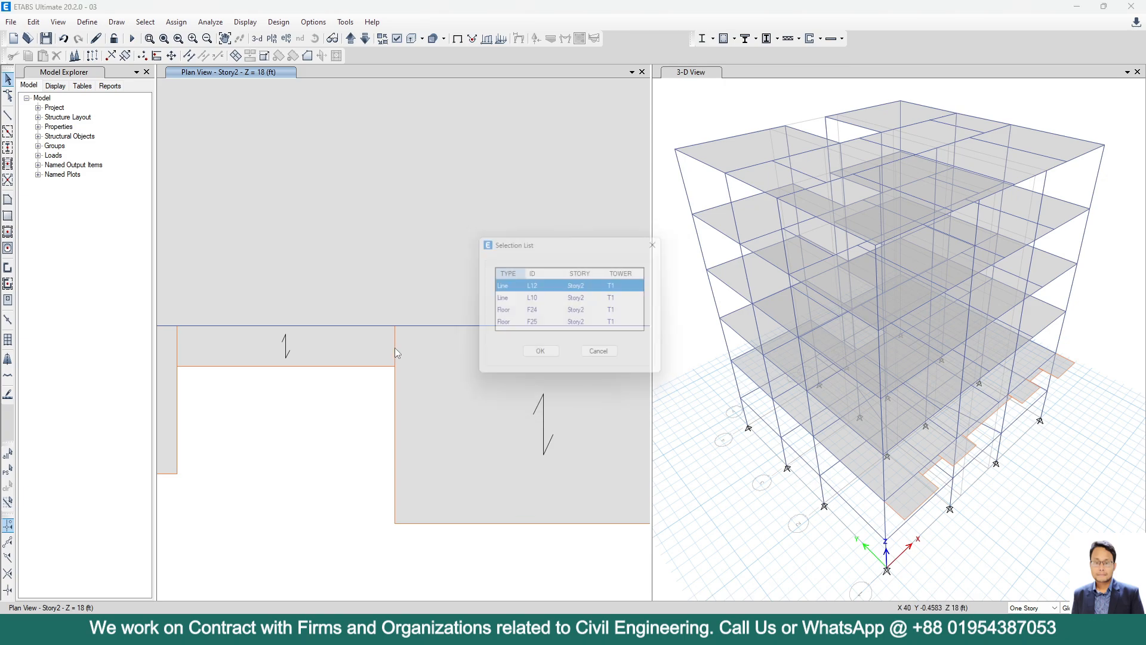
{"action": "left_click", "coordinate": [504, 298]}
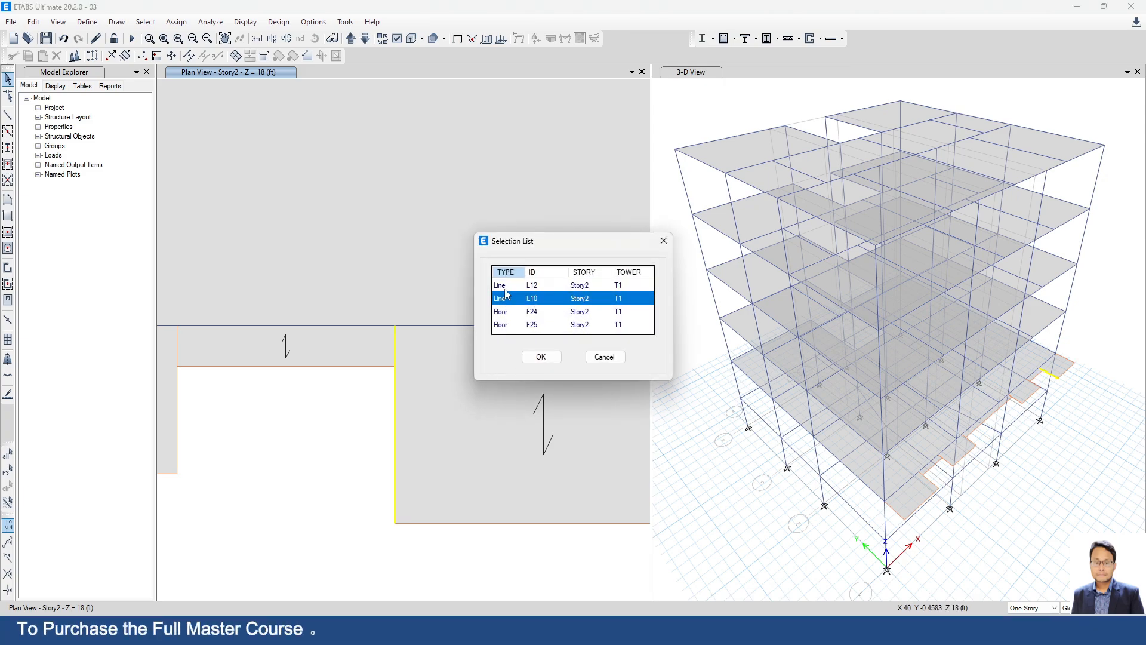
{"action": "left_click", "coordinate": [505, 290]}
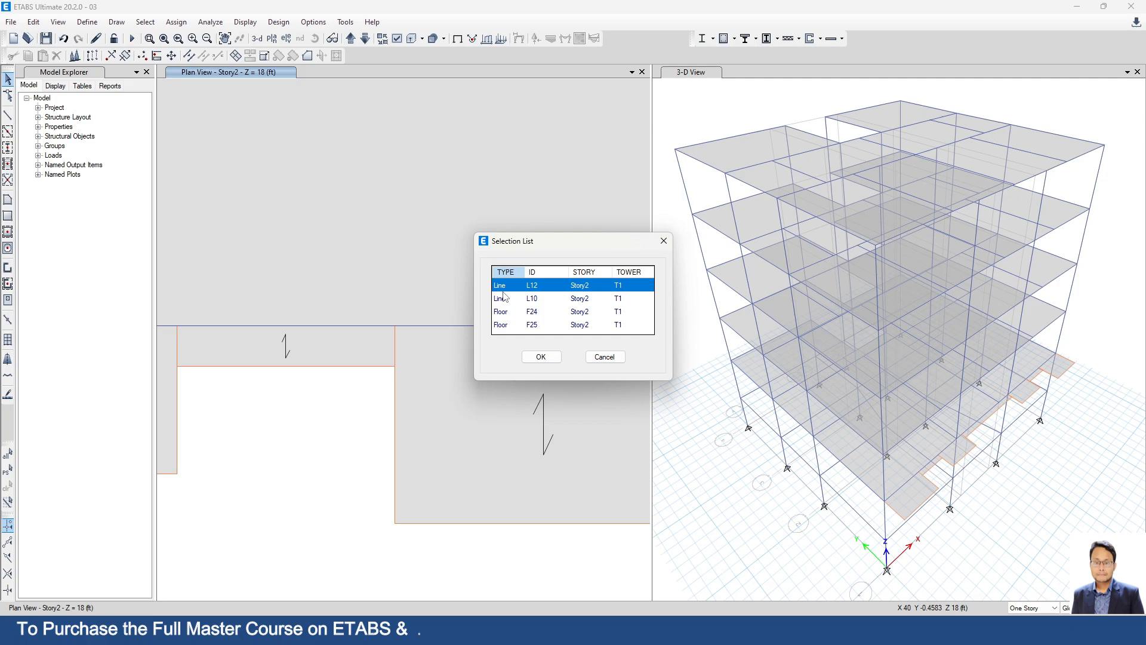
{"action": "left_click", "coordinate": [535, 358]}
{"action": "key", "text": "Delete"}
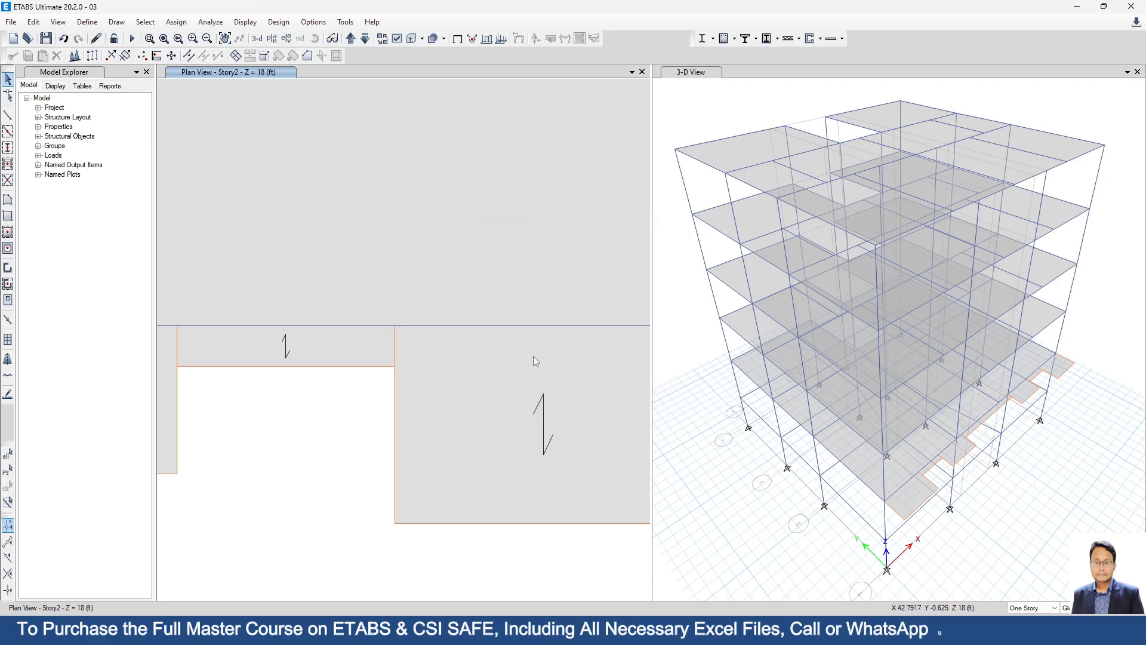
Save the ETABS model with the completed grid 1 cantilever slabs.
{"action": "scroll", "coordinate": [451, 361], "scroll_direction": "down", "scroll_amount": 8}
{"action": "middle_click_drag", "start_coordinate": [463, 389], "coordinate": [508, 462]}
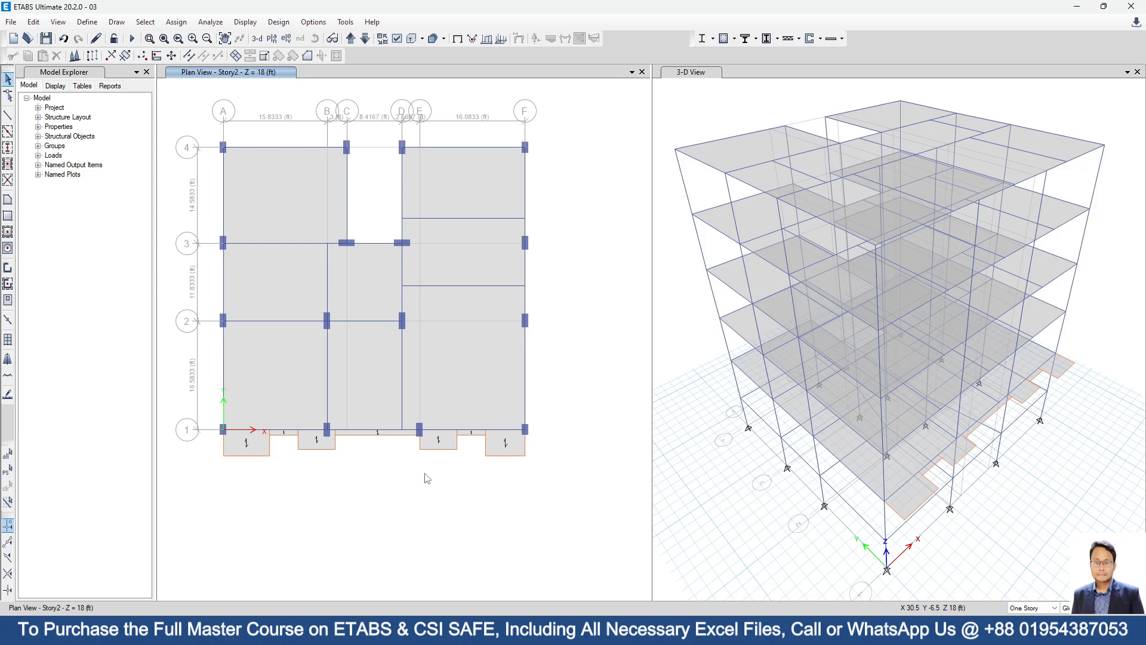
{"action": "middle_click_drag", "start_coordinate": [427, 478], "coordinate": [486, 508]}
{"action": "left_click", "coordinate": [46, 39]}
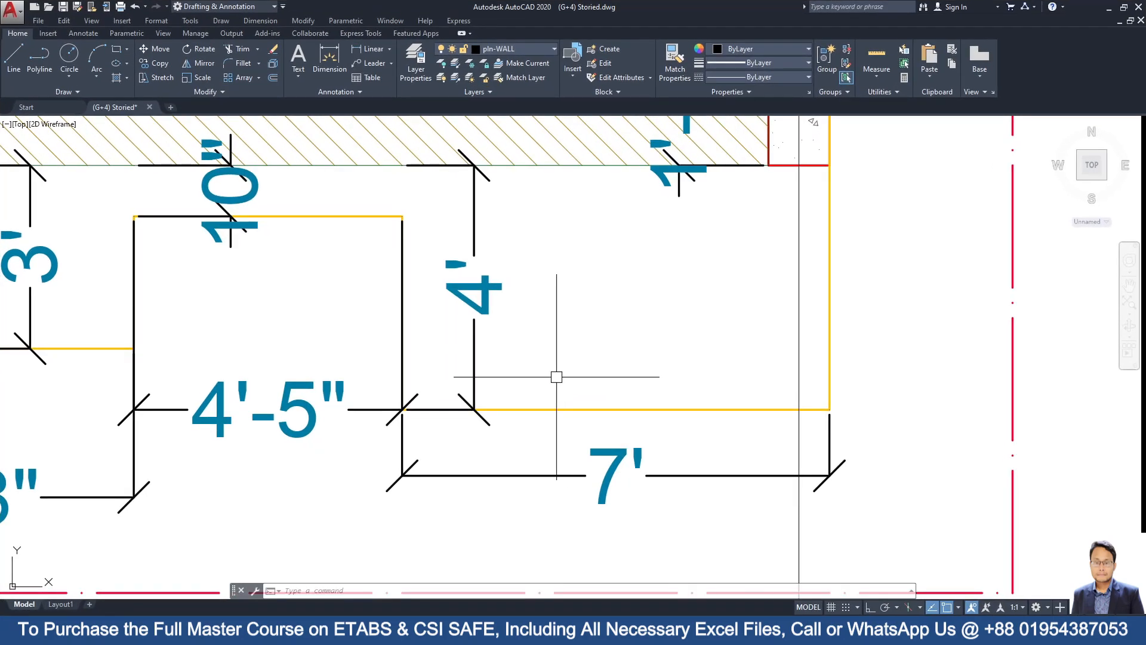
Switch to AutoCAD and examine the projection beside the landing beam at the stairwell on grid 4 of the ground floor roof beam layout plan.
{"action": "scroll", "coordinate": [556, 376], "scroll_direction": "down", "scroll_amount": 10}
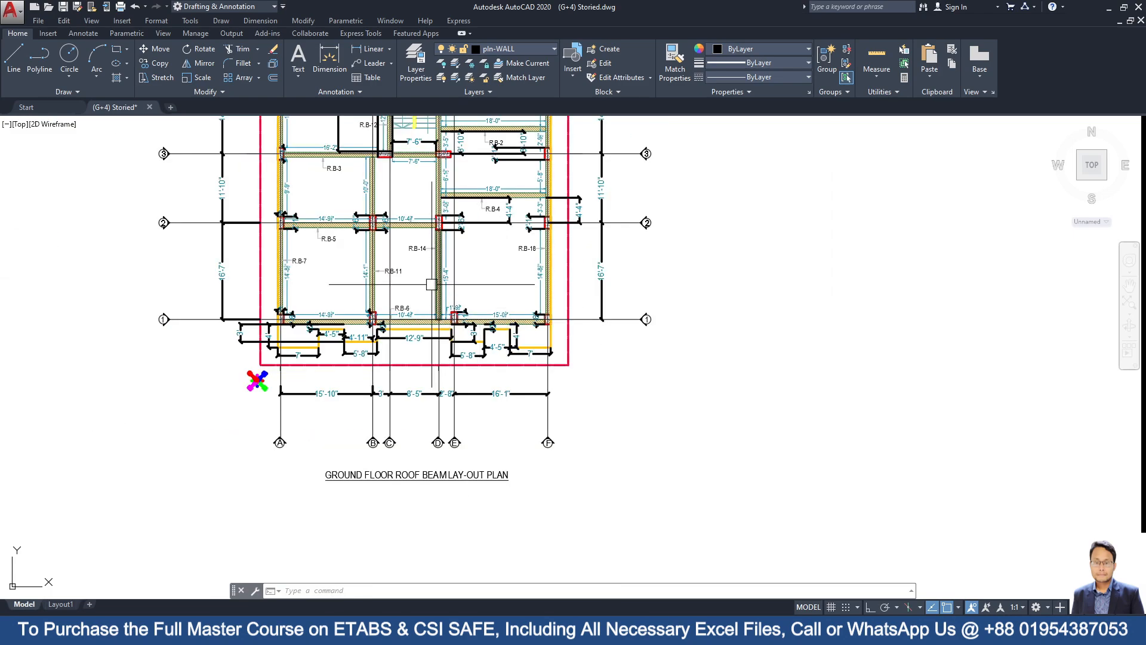
{"action": "middle_click_drag", "start_coordinate": [430, 285], "coordinate": [440, 464]}
{"action": "scroll", "coordinate": [434, 247], "scroll_direction": "up", "scroll_amount": 6}
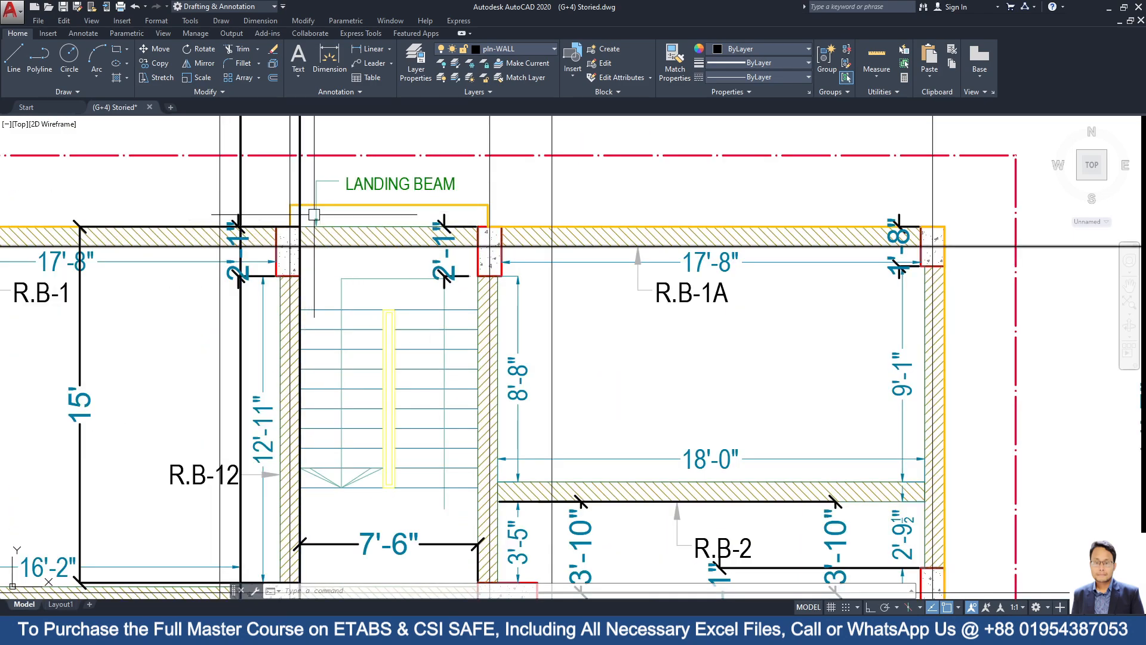
{"action": "scroll", "coordinate": [436, 230], "scroll_direction": "down", "scroll_amount": 4}
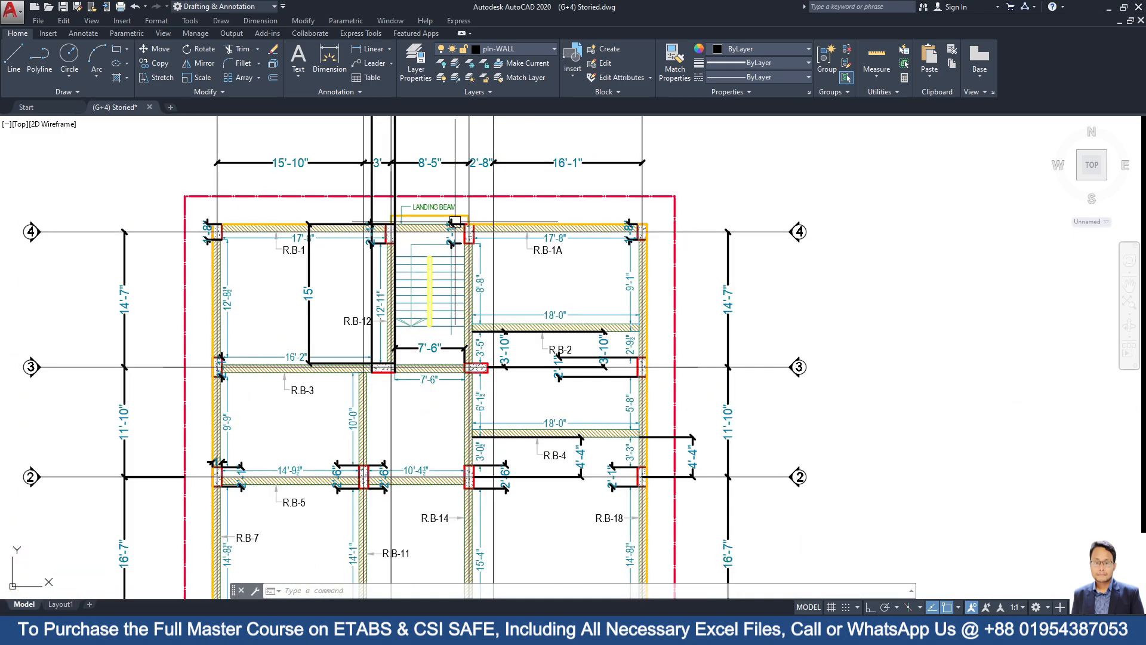
{"action": "scroll", "coordinate": [403, 216], "scroll_direction": "up", "scroll_amount": 4}
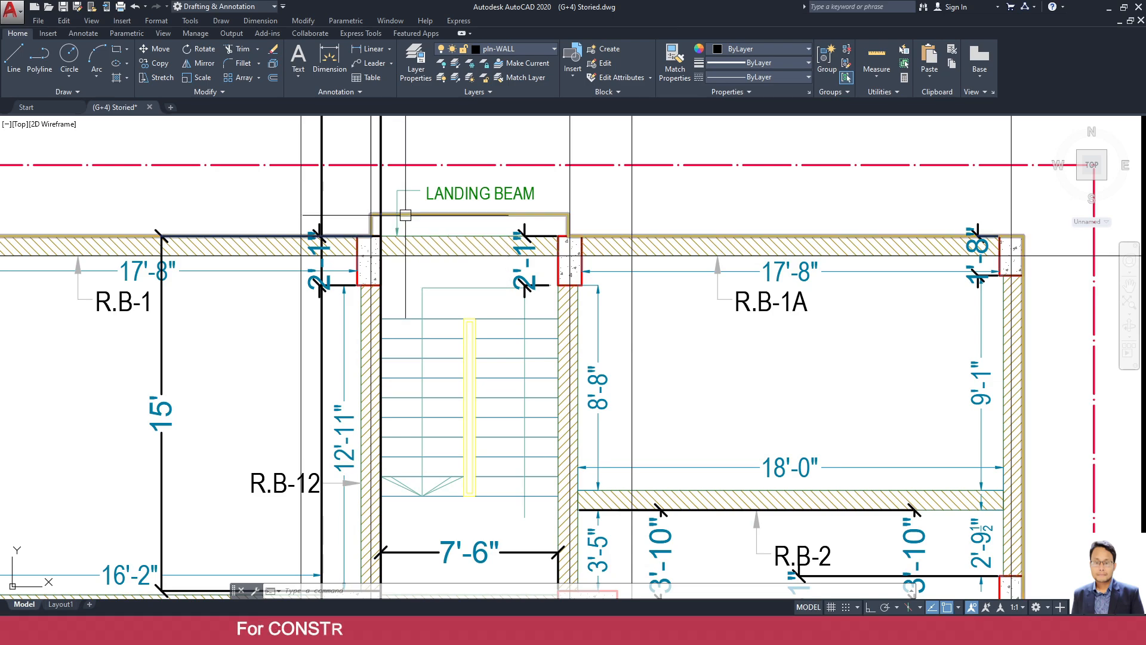
{"action": "scroll", "coordinate": [726, 308], "scroll_direction": "down", "scroll_amount": 10}
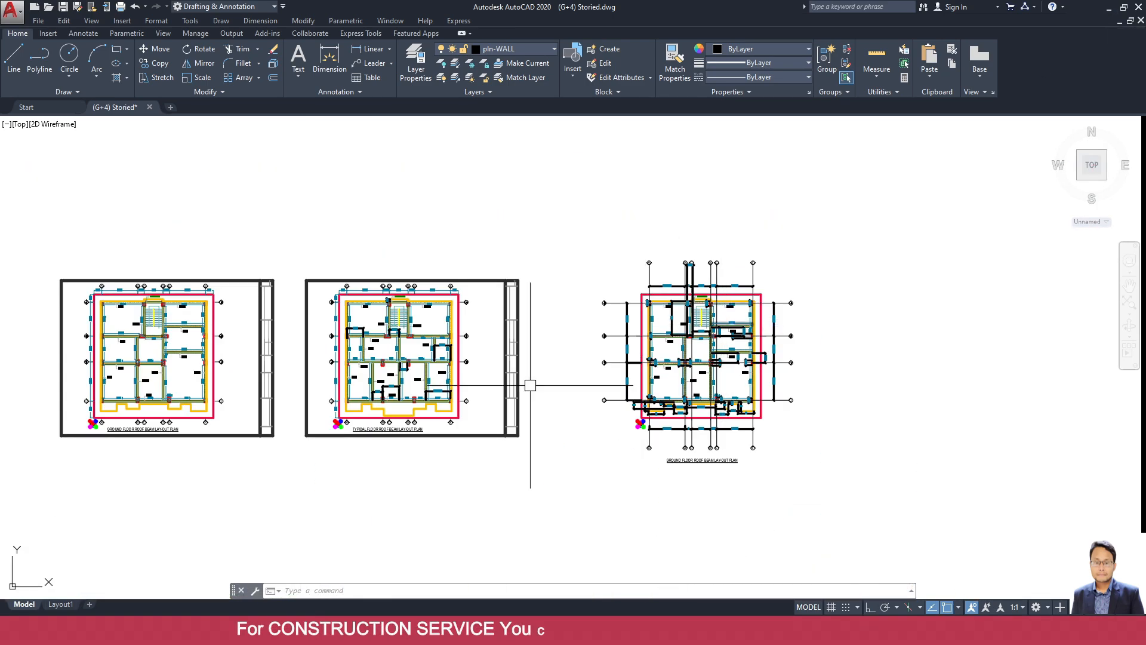
Dimension the depth and width of the overhang outline below grid 1 at grid A on the typical floor roof beam plan.
{"action": "scroll", "coordinate": [342, 399], "scroll_direction": "up", "scroll_amount": 4}
{"action": "scroll", "coordinate": [441, 474], "scroll_direction": "up", "scroll_amount": 4}
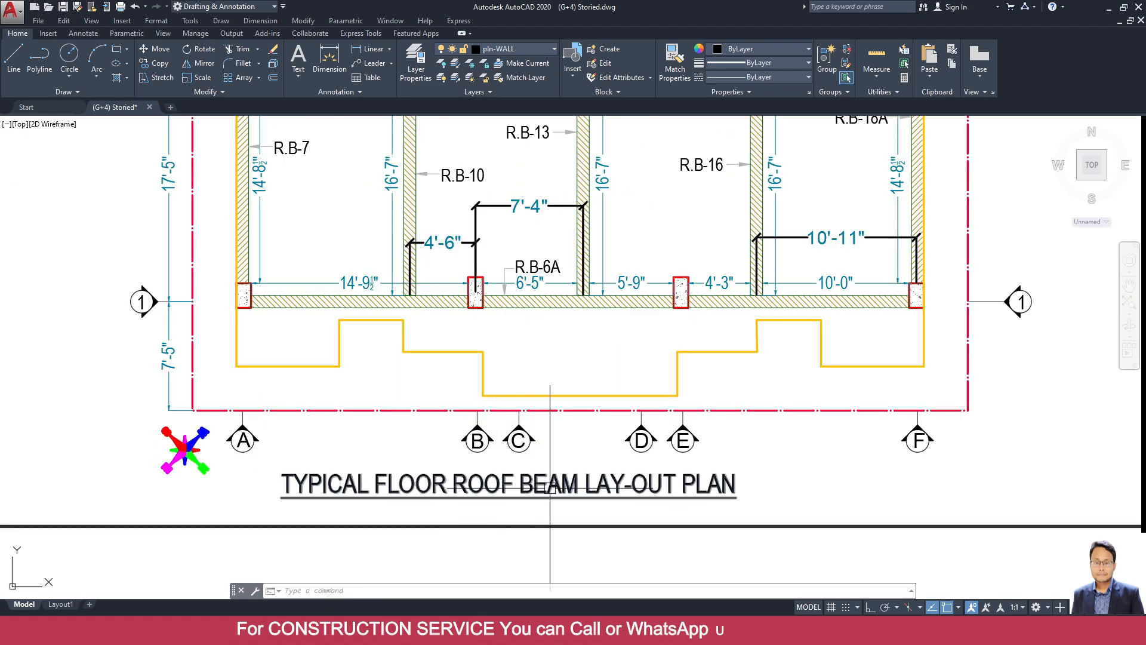
{"action": "middle_click_drag", "start_coordinate": [591, 486], "coordinate": [656, 488]}
{"action": "left_click", "coordinate": [371, 49]}
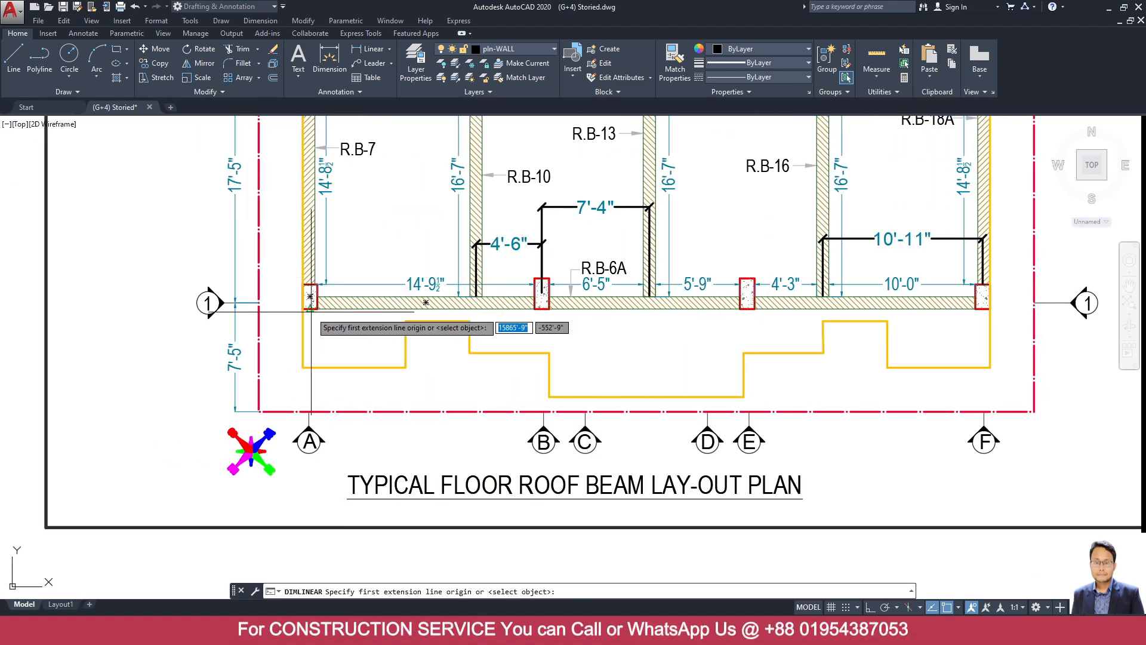
{"action": "left_click", "coordinate": [303, 309]}
{"action": "left_click", "coordinate": [303, 367]}
{"action": "left_click", "coordinate": [279, 359]}
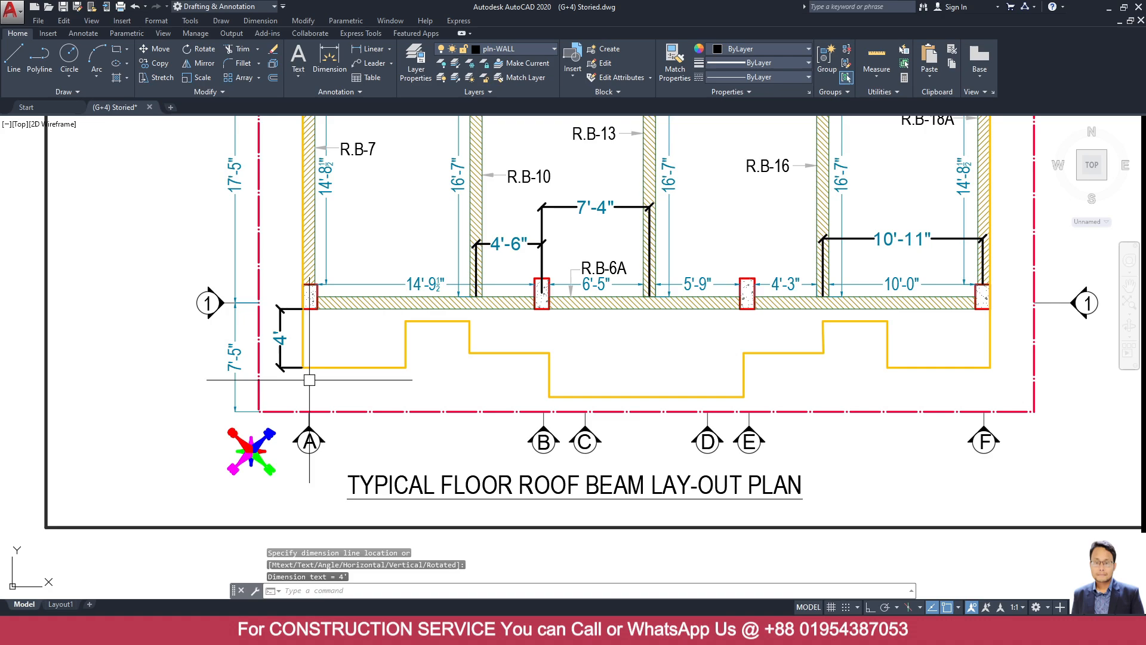
{"action": "key", "text": "Return"}
{"action": "left_click", "coordinate": [304, 367]}
{"action": "left_click", "coordinate": [406, 368]}
{"action": "left_click", "coordinate": [406, 387]}
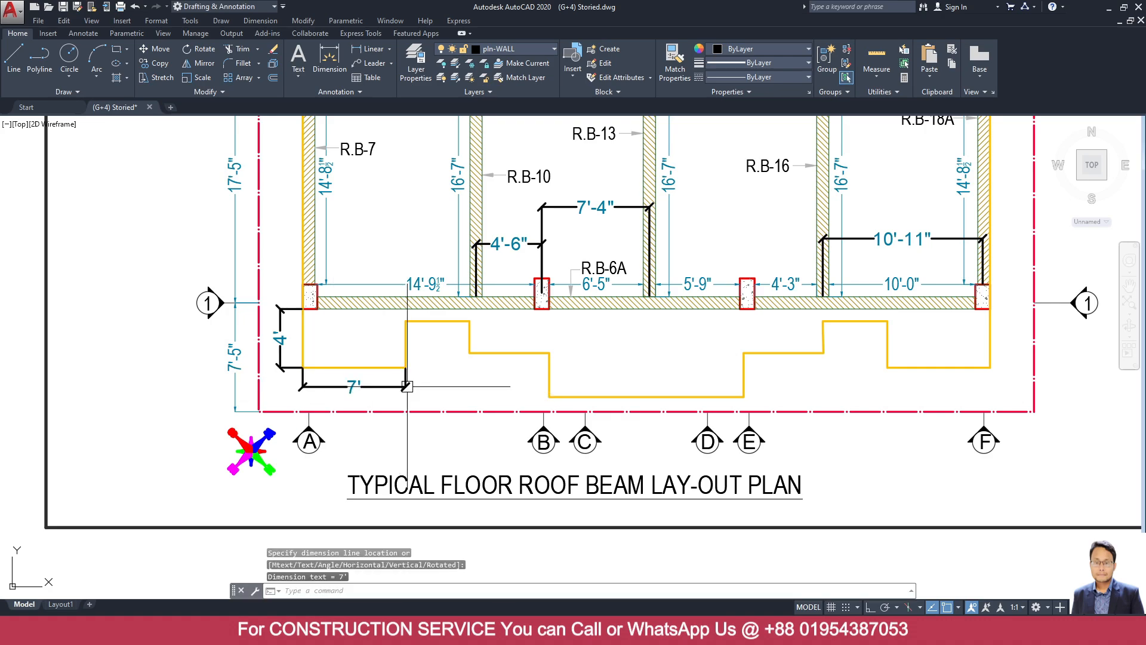
Compare the overhang dimensions with those on the ground floor roof beam plan, and switch to ETABS.
{"action": "scroll", "coordinate": [632, 196], "scroll_direction": "down", "scroll_amount": 5}
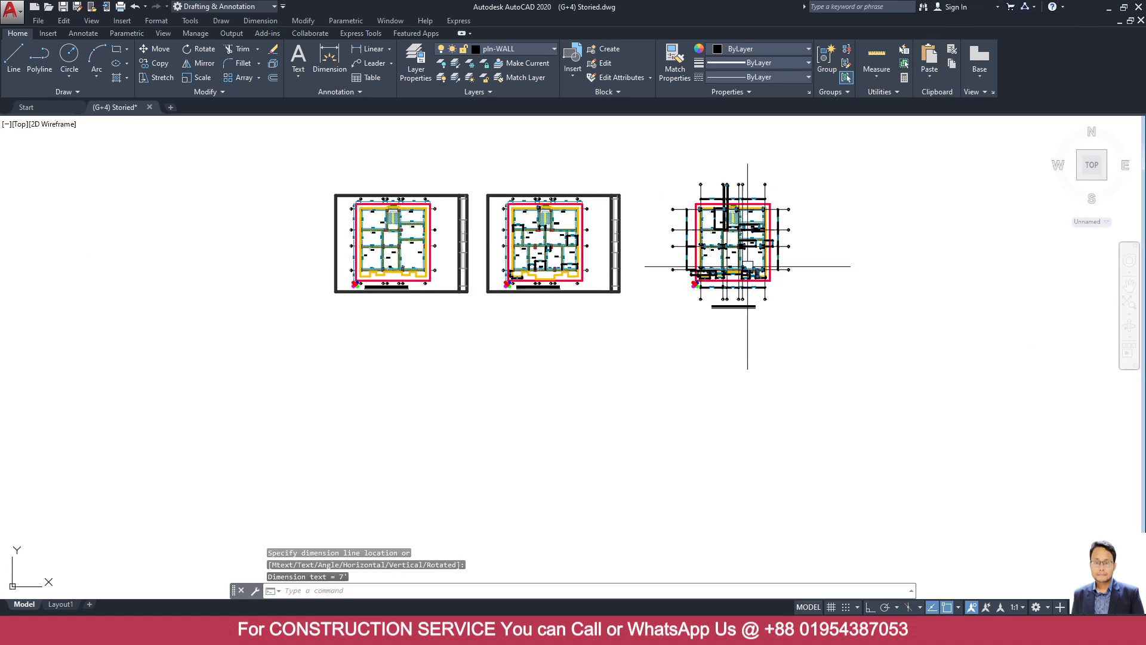
{"action": "scroll", "coordinate": [570, 313], "scroll_direction": "up", "scroll_amount": 6}
{"action": "scroll", "coordinate": [570, 313], "scroll_direction": "down", "scroll_amount": 6}
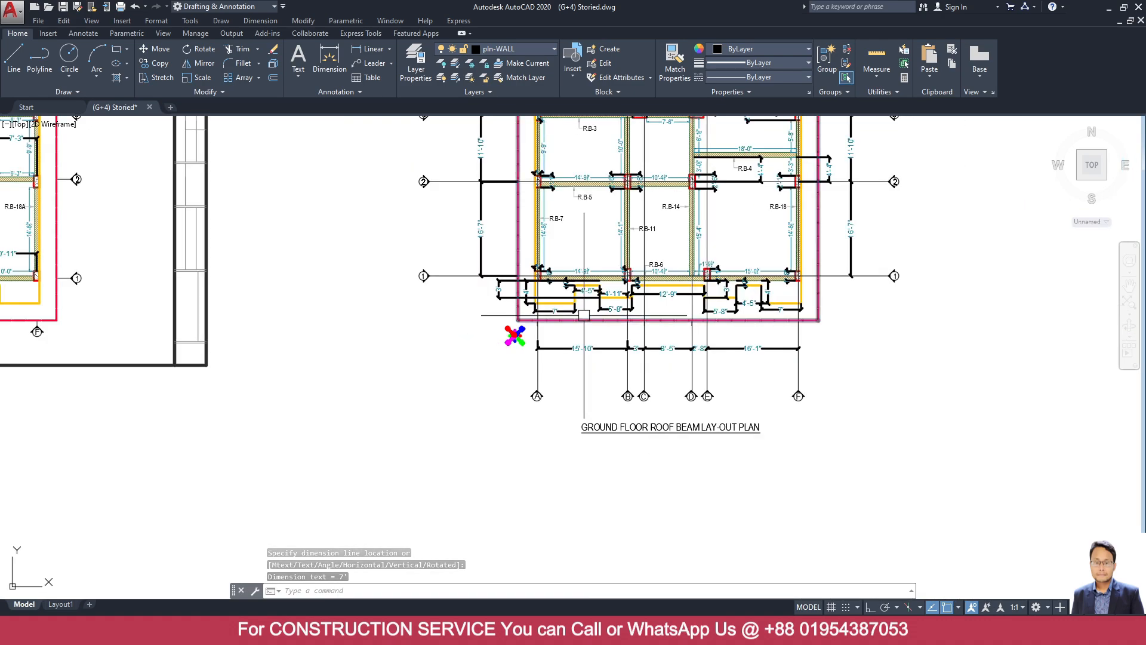
{"action": "left_click", "coordinate": [1110, 11]}
Try to replicate the three edge frames of the overhang slab at grid A-1 with Story2 as the target story.
{"action": "scroll", "coordinate": [326, 491], "scroll_direction": "up", "scroll_amount": 3}
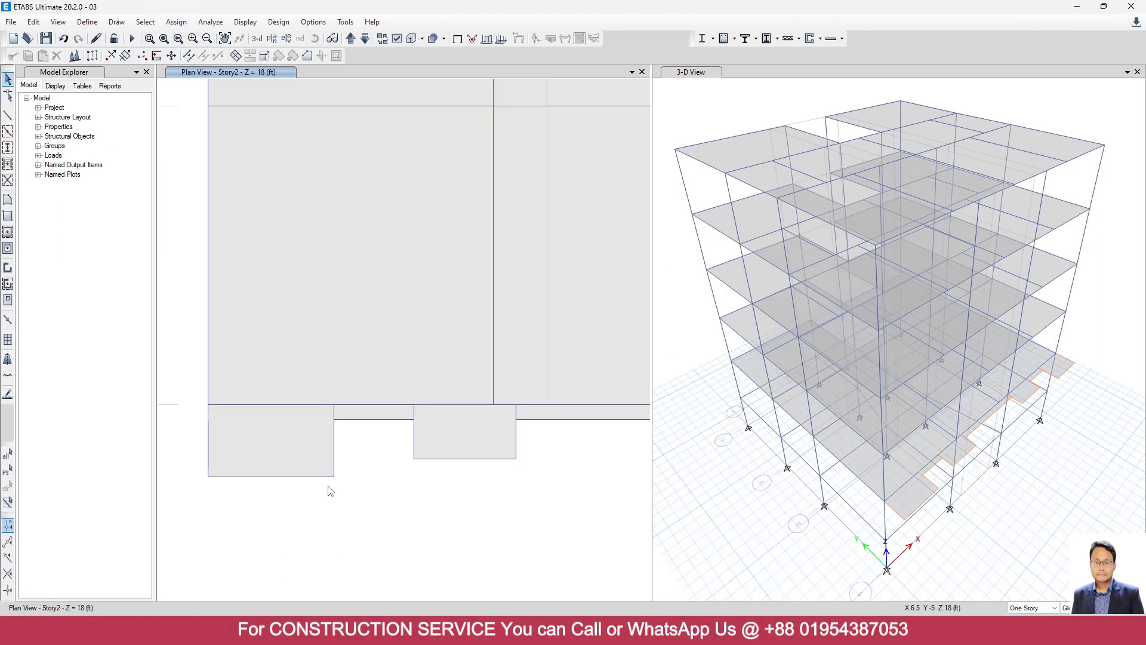
{"action": "left_click", "coordinate": [335, 451]}
{"action": "left_click", "coordinate": [209, 447]}
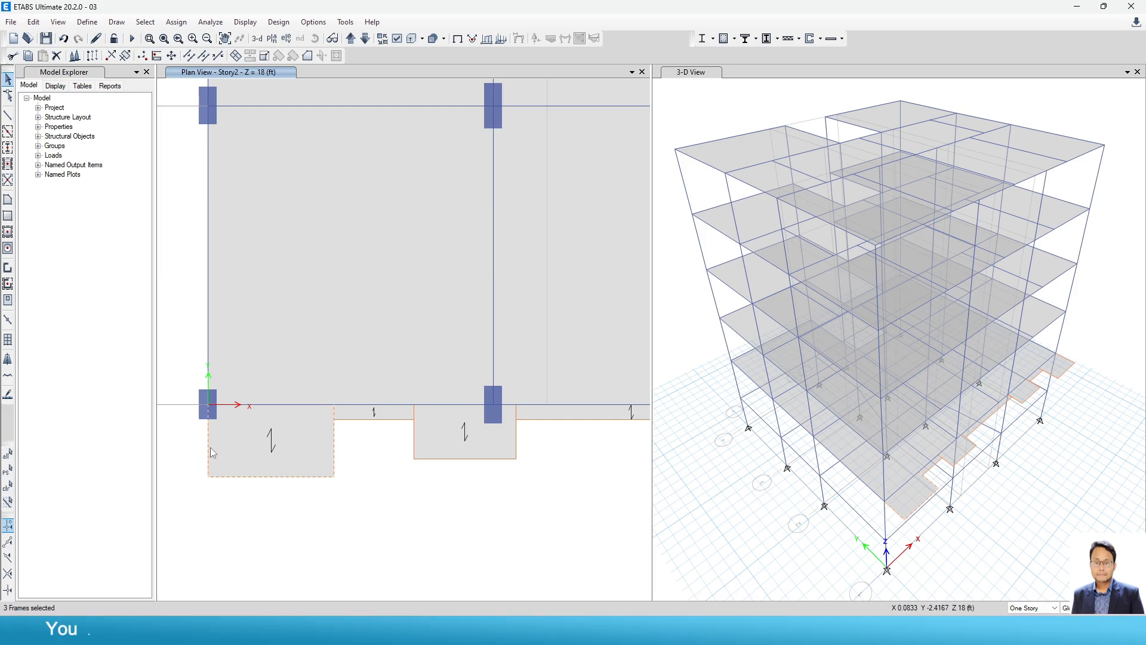
{"action": "scroll", "coordinate": [913, 499], "scroll_direction": "up", "scroll_amount": 4}
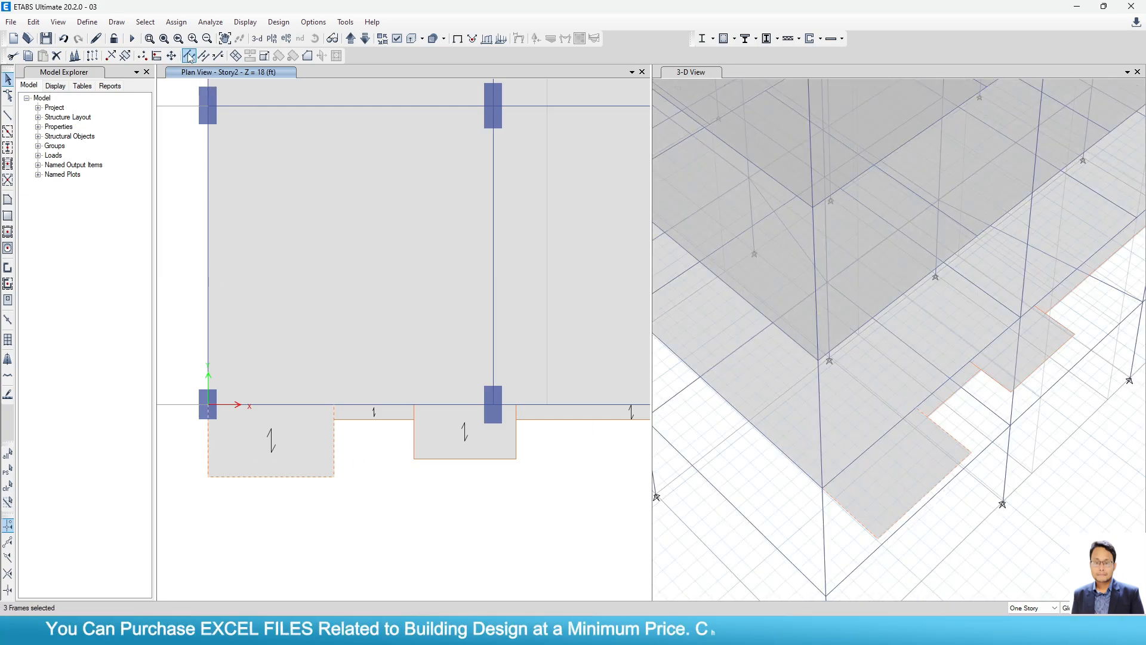
{"action": "left_click", "coordinate": [96, 55]}
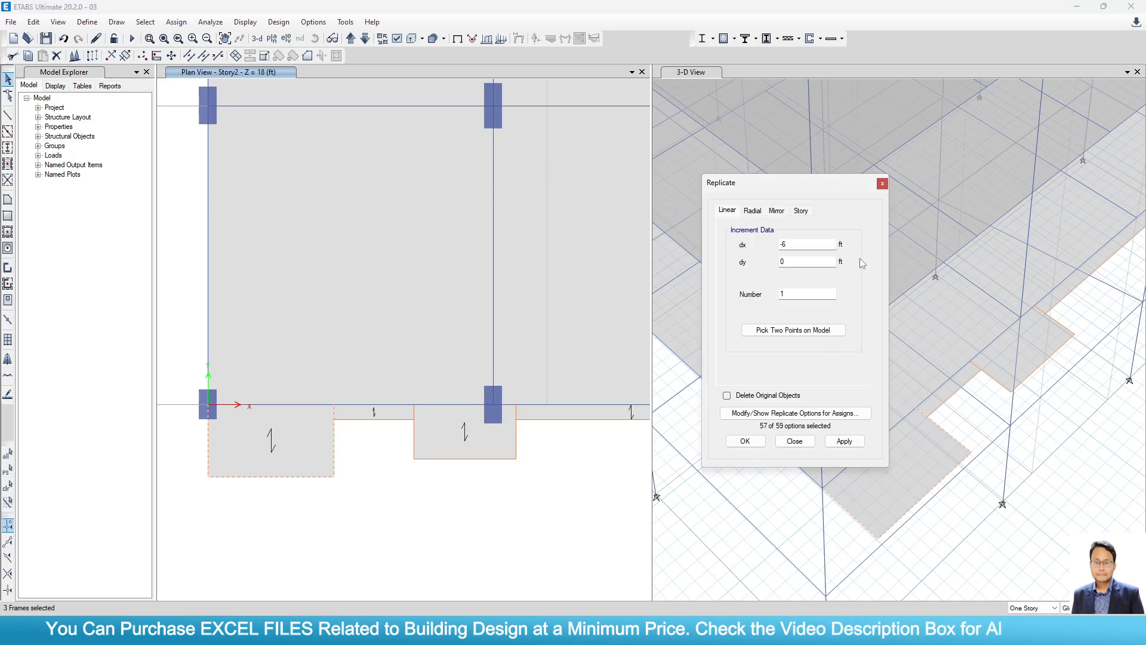
{"action": "left_click", "coordinate": [801, 212]}
{"action": "left_click", "coordinate": [756, 277]}
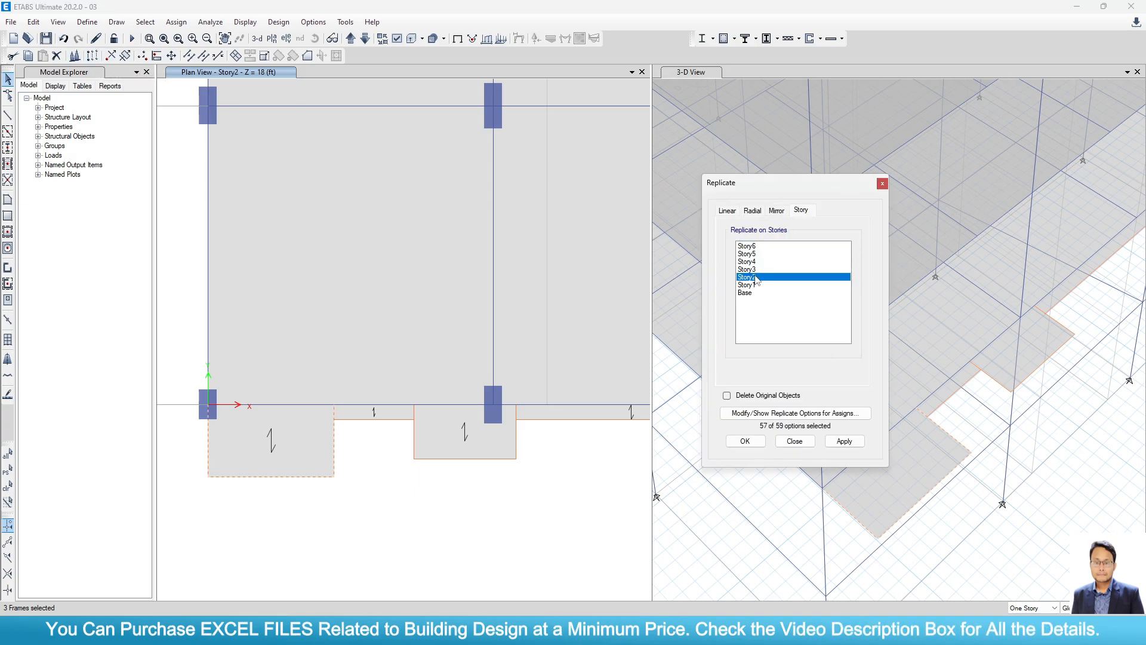
{"action": "left_click", "coordinate": [845, 442]}
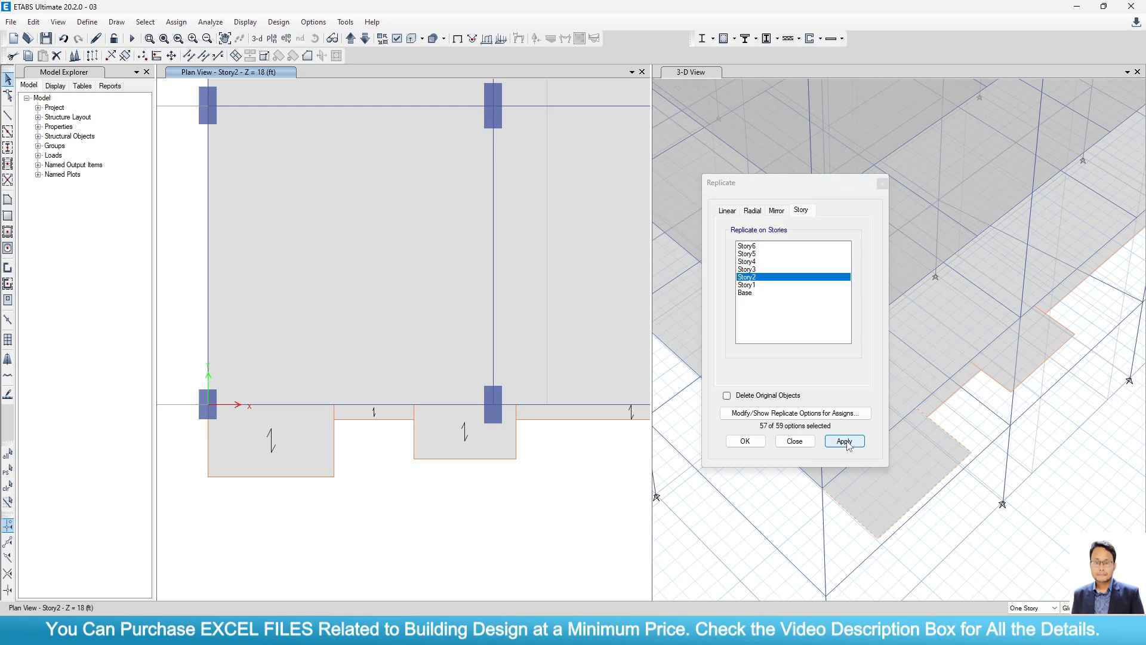
{"action": "left_click", "coordinate": [746, 441]}
Check the Story3 plan for the replicated edge frames and return to the Story2 plan.
{"action": "scroll", "coordinate": [468, 390], "scroll_direction": "down", "scroll_amount": 3}
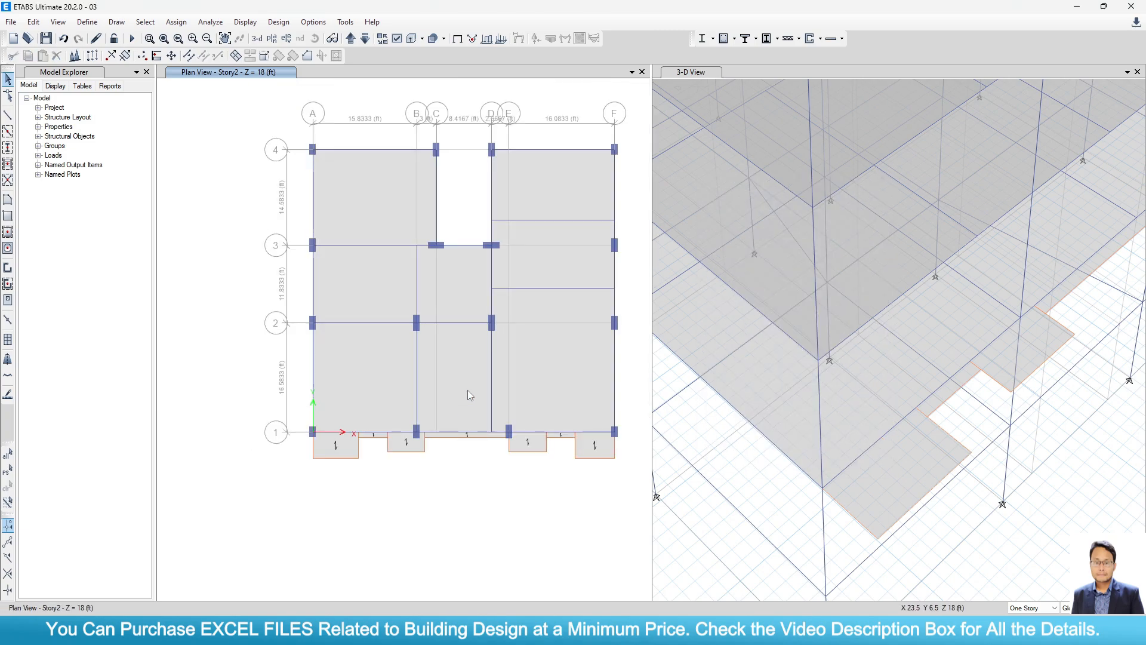
{"action": "left_click", "coordinate": [350, 41]}
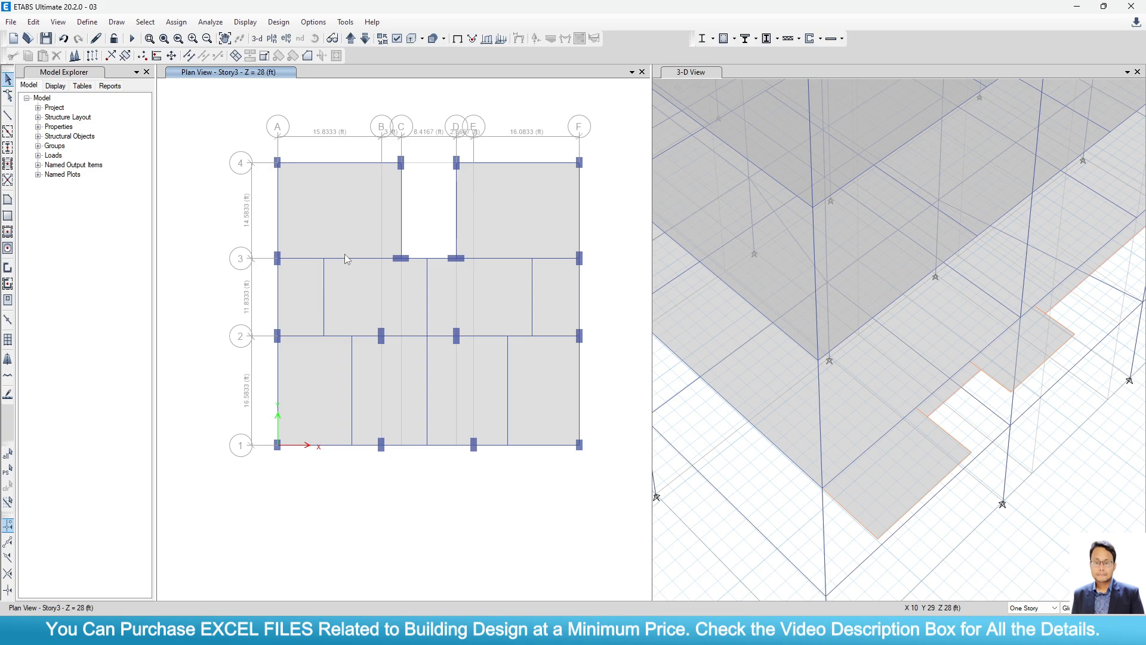
{"action": "left_click", "coordinate": [365, 39]}
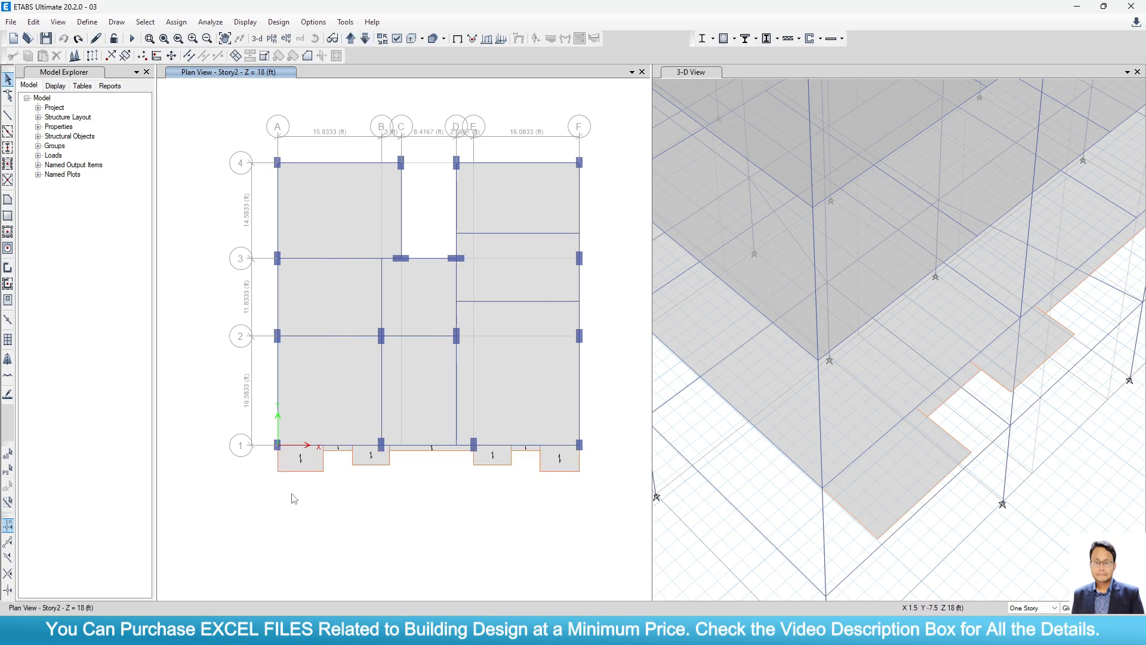
Inspect the three edge frames around the overhang slab at grid A-1 on Story2.
{"action": "scroll", "coordinate": [289, 497], "scroll_direction": "up", "scroll_amount": 4}
{"action": "left_click", "coordinate": [295, 473]}
{"action": "left_click", "coordinate": [292, 471]}
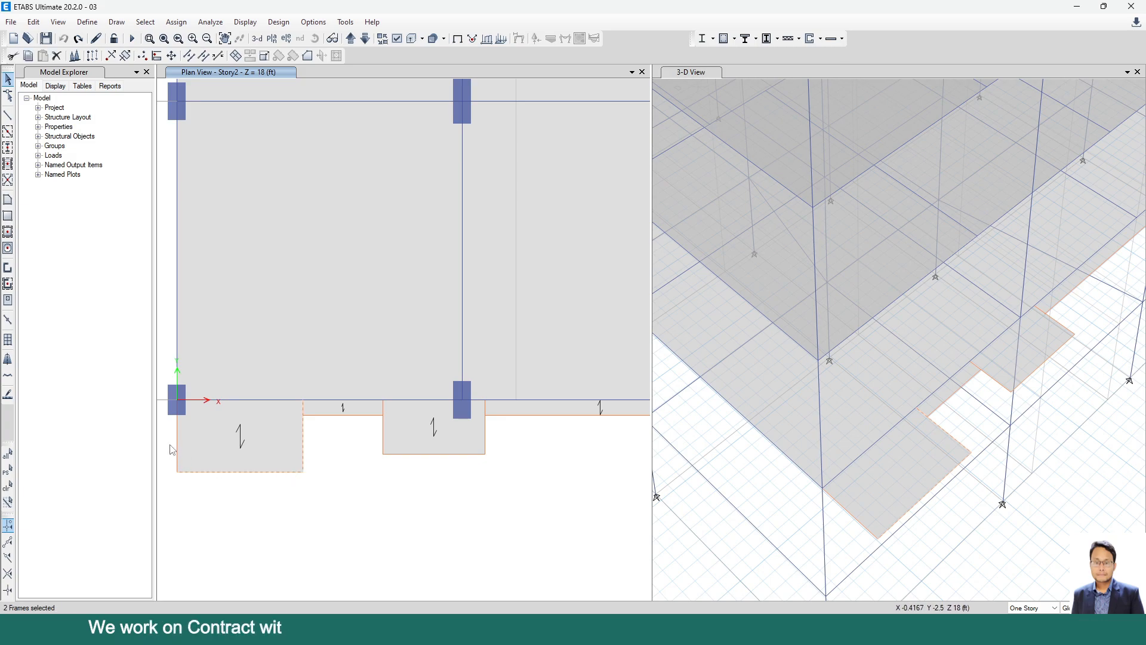
{"action": "key", "text": "Escape"}
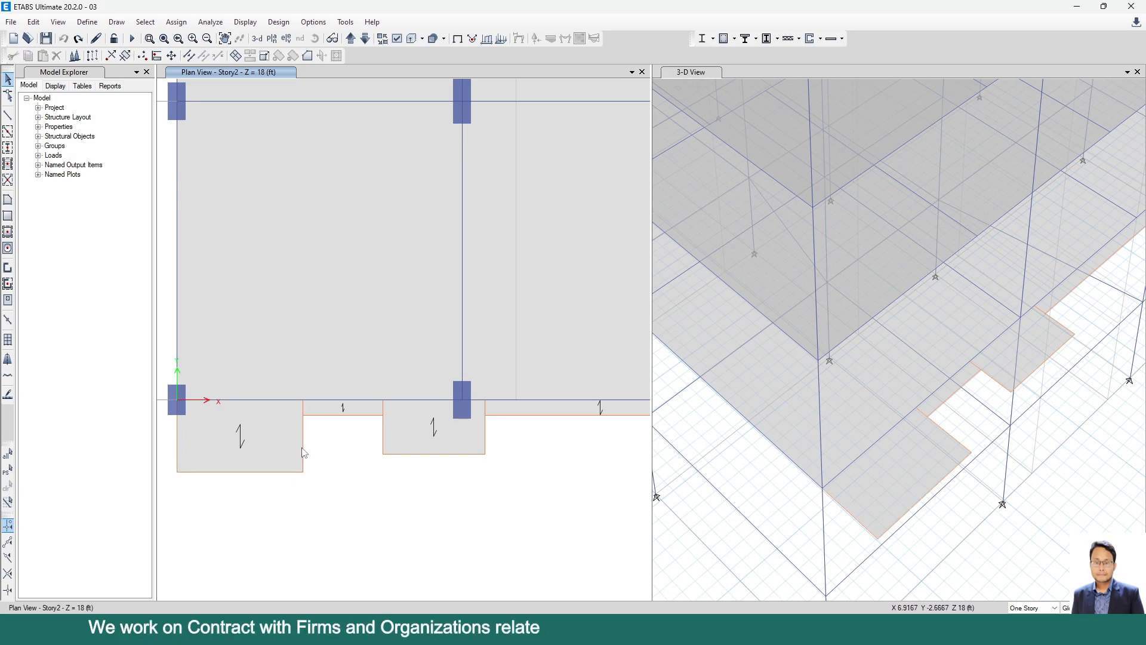
{"action": "right_click", "coordinate": [303, 445]}
{"action": "key", "text": "Escape"}
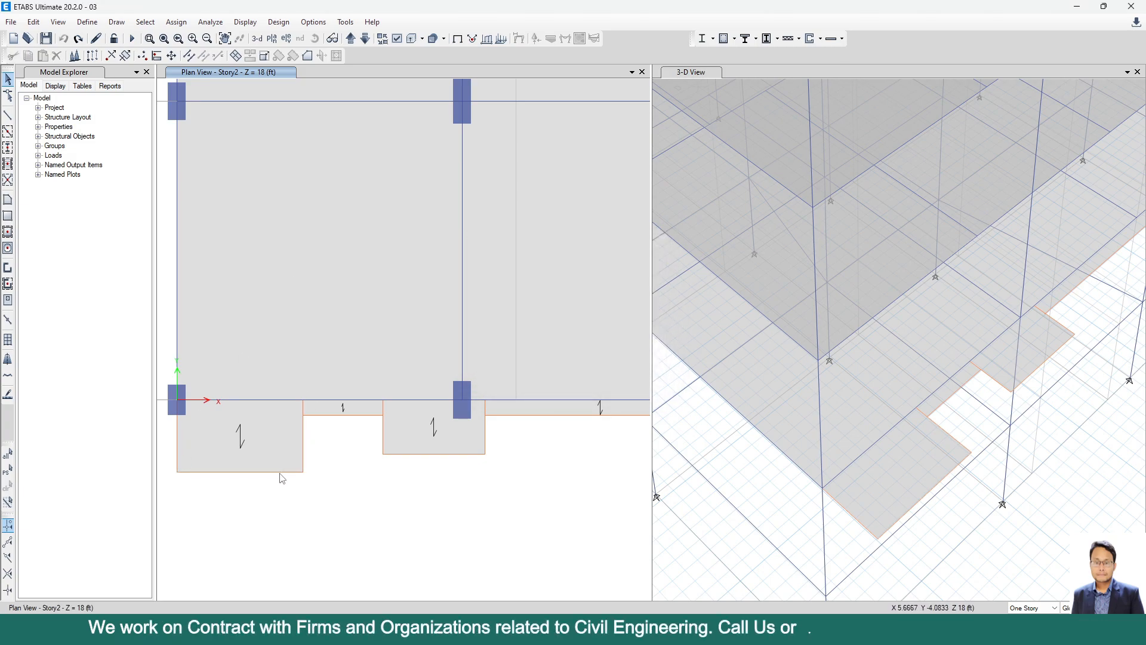
{"action": "right_click", "coordinate": [279, 473]}
{"action": "key", "text": "Escape"}
{"action": "right_click", "coordinate": [177, 454]}
{"action": "key", "text": "Escape"}
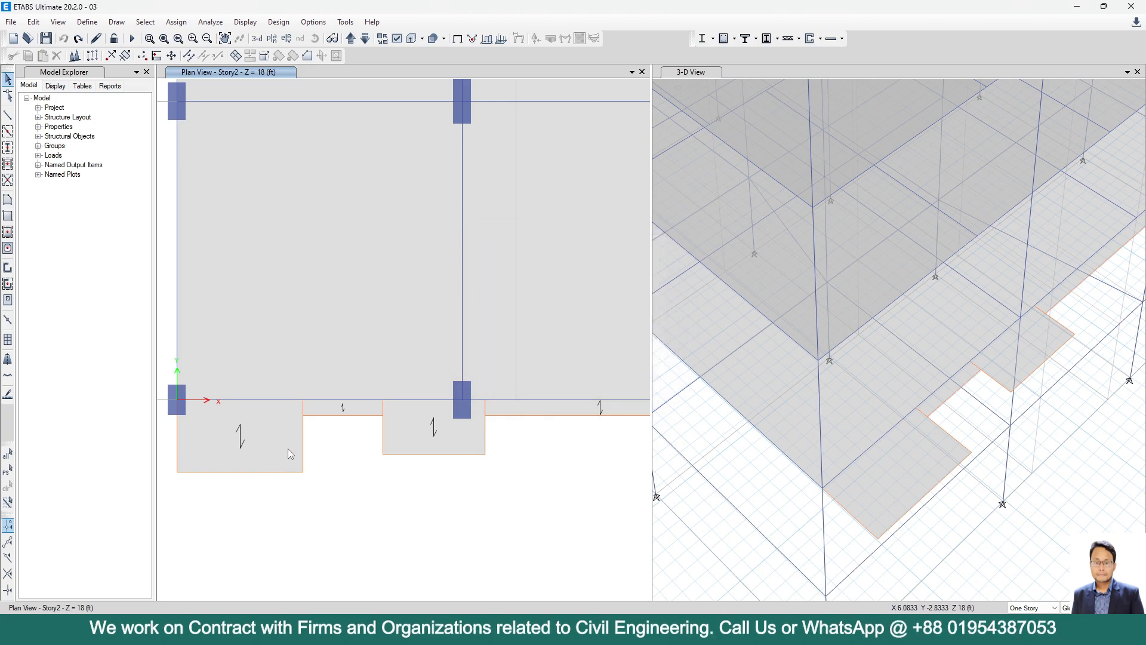
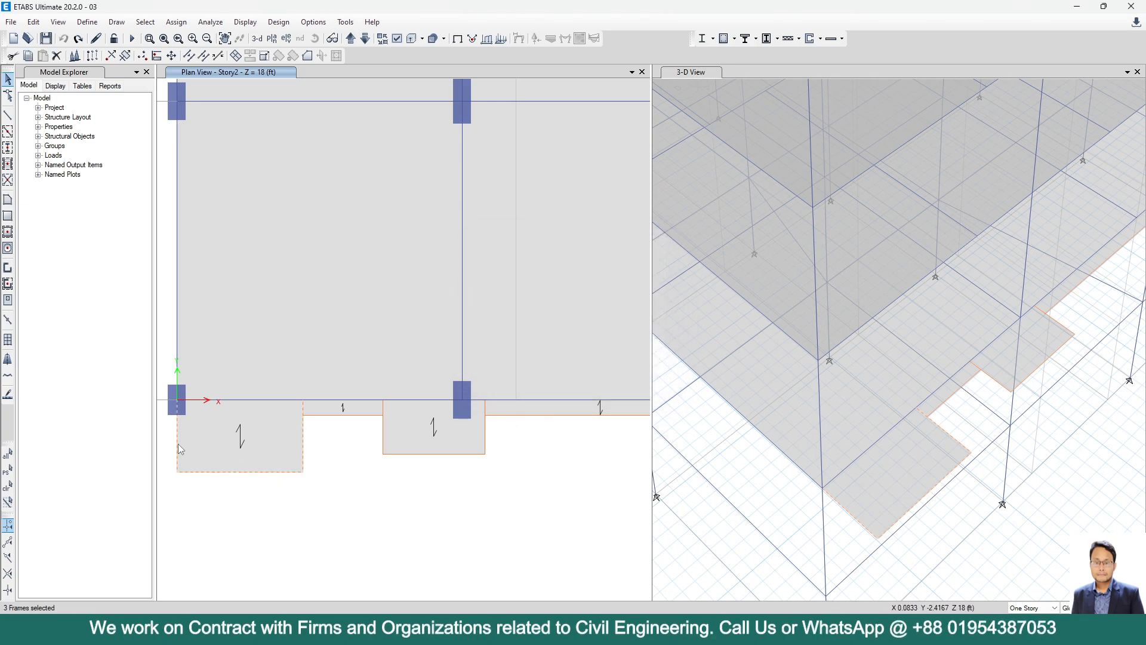
Replicate the three edge frames of the grid A-1 overhang from Story2 to Story3, and display the Story3 plan.
{"action": "left_click", "coordinate": [93, 56]}
{"action": "left_click", "coordinate": [800, 211]}
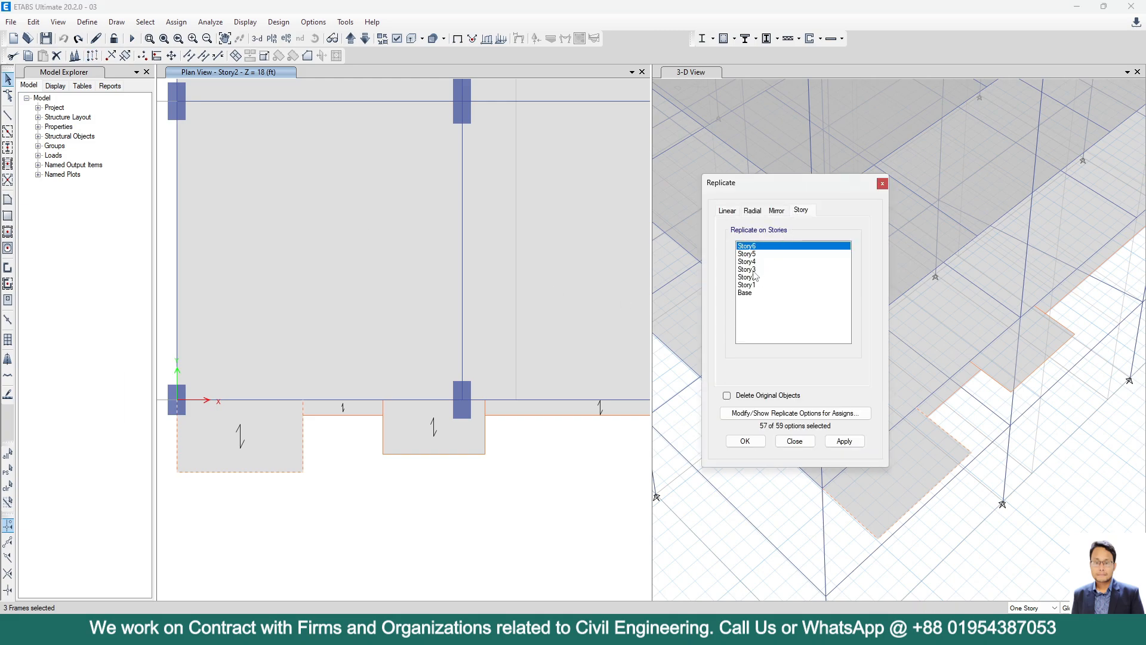
{"action": "left_click", "coordinate": [753, 270]}
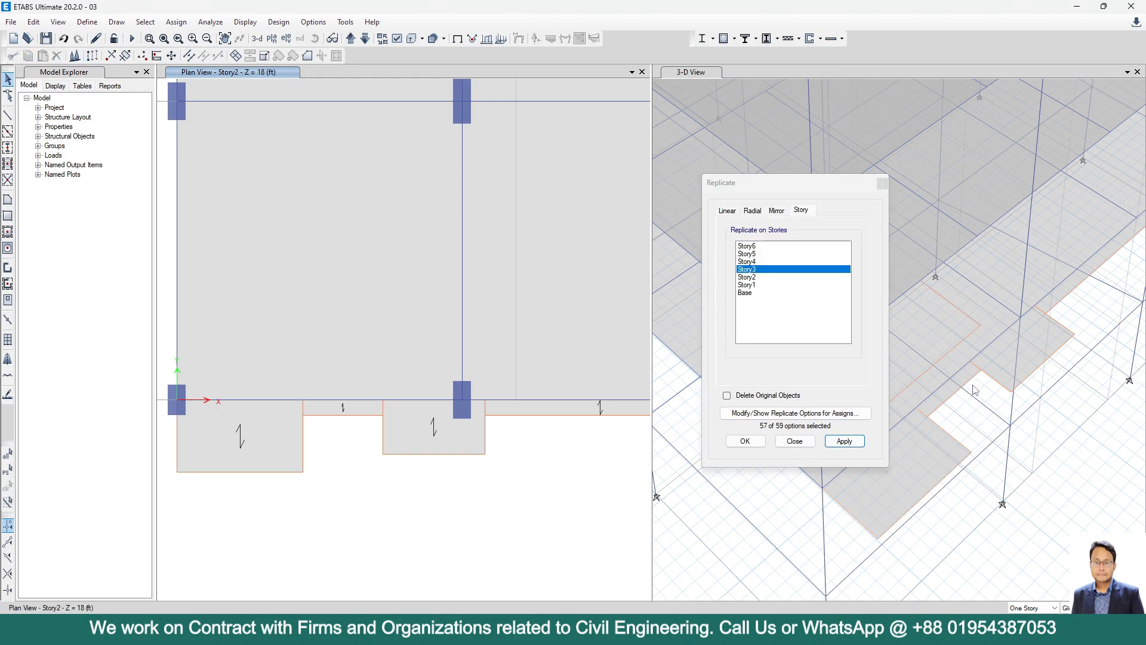
{"action": "left_click", "coordinate": [761, 440]}
{"action": "scroll", "coordinate": [408, 413], "scroll_direction": "down", "scroll_amount": 4}
{"action": "middle_click_drag", "start_coordinate": [512, 403], "coordinate": [460, 468]}
{"action": "left_click", "coordinate": [353, 39]}
{"action": "scroll", "coordinate": [314, 525], "scroll_direction": "up", "scroll_amount": 3}
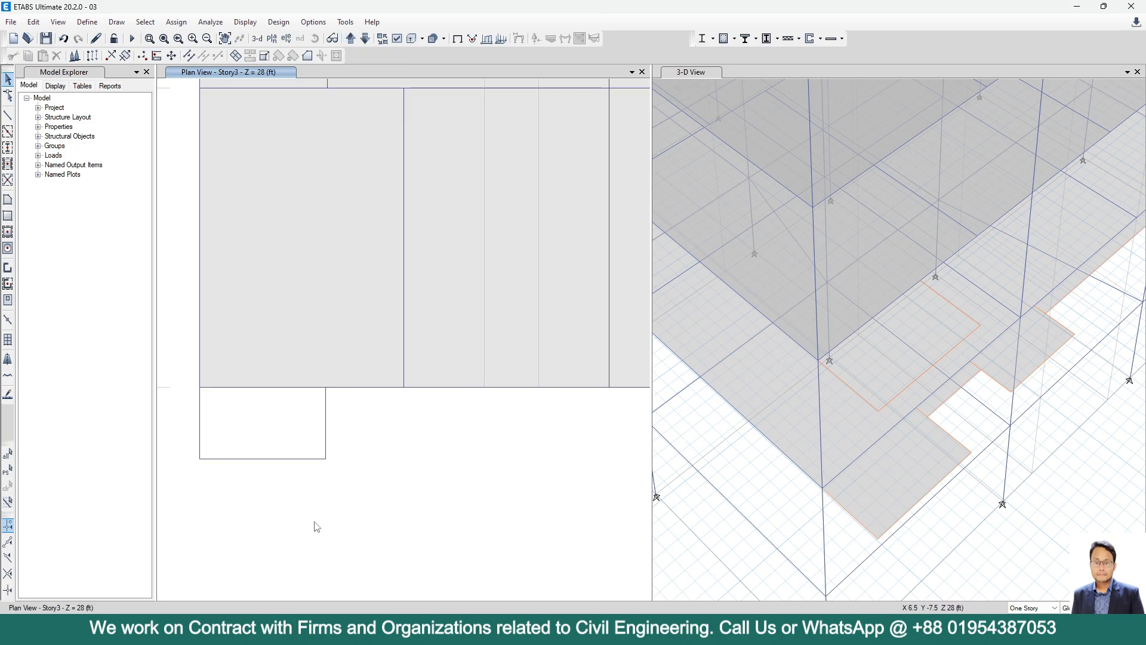
Draw a 7 ft by 4 ft area with property Slab 6 inch one way inside the replicated edge frames at grid A-1 on Story3.
{"action": "left_click", "coordinate": [8, 201]}
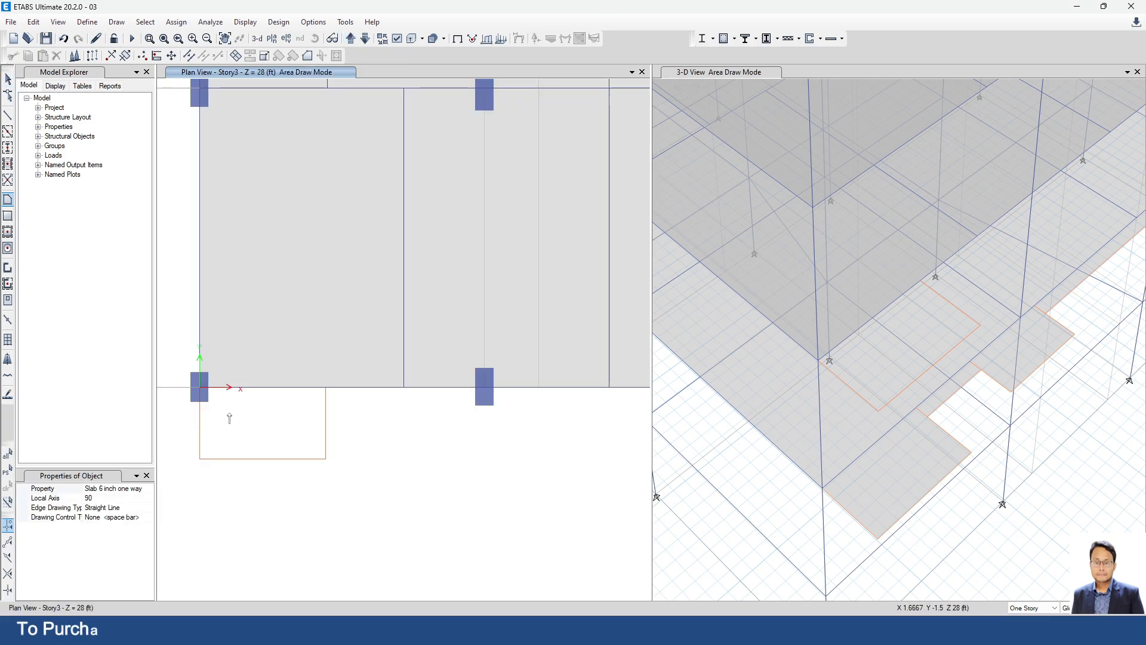
{"action": "scroll", "coordinate": [229, 415], "scroll_direction": "up", "scroll_amount": 3}
{"action": "scroll", "coordinate": [213, 368], "scroll_direction": "down", "scroll_amount": 3}
{"action": "left_click", "coordinate": [189, 357]}
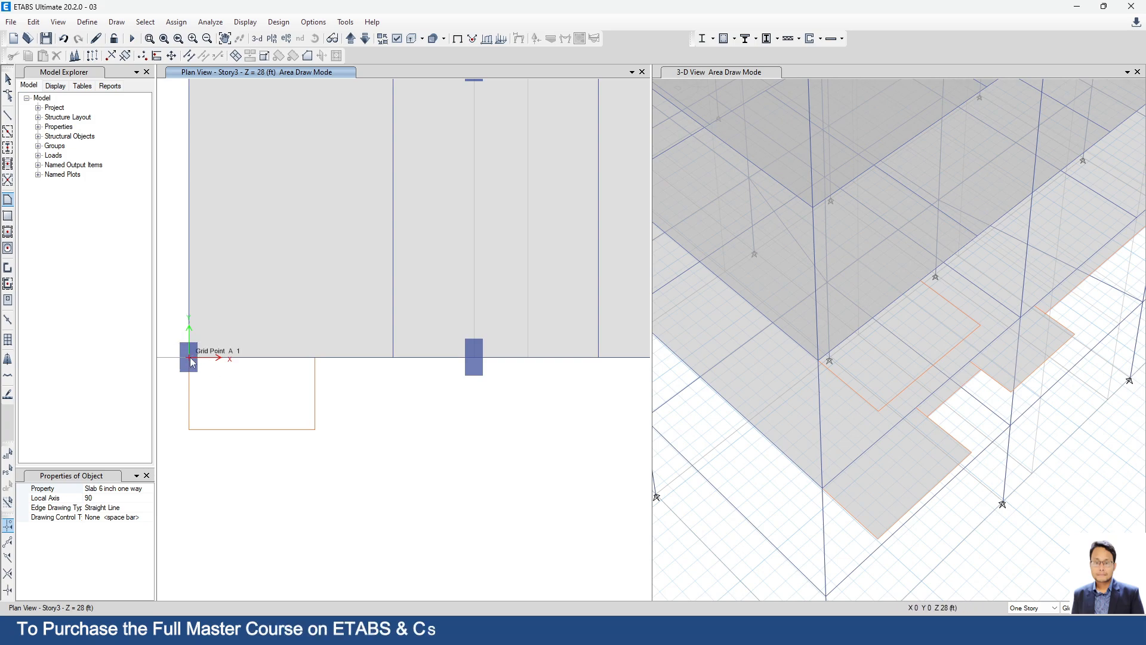
{"action": "left_click", "coordinate": [188, 430]}
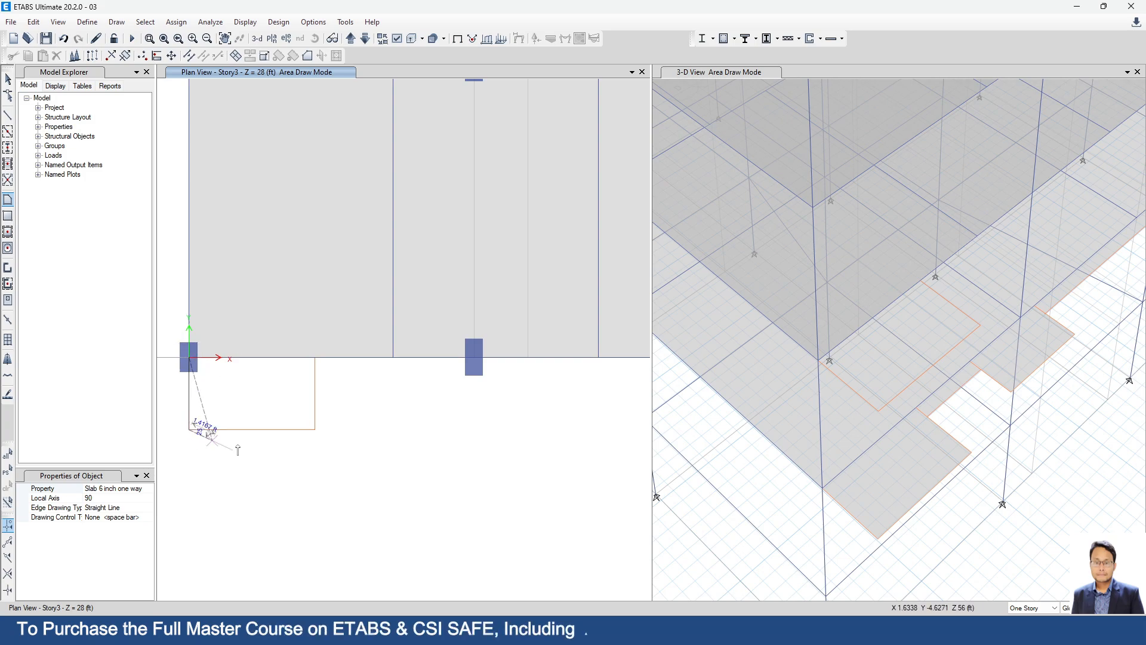
{"action": "left_click", "coordinate": [315, 429]}
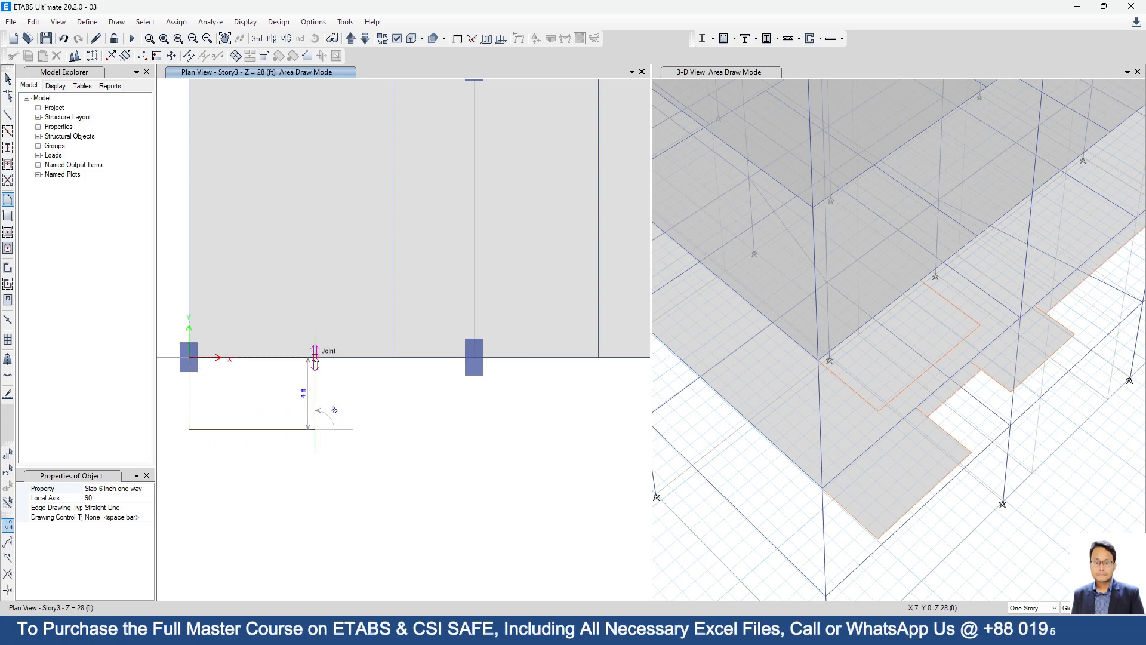
{"action": "left_click", "coordinate": [315, 357]}
{"action": "key", "text": "Return"}
{"action": "scroll", "coordinate": [274, 418], "scroll_direction": "down", "scroll_amount": 3}
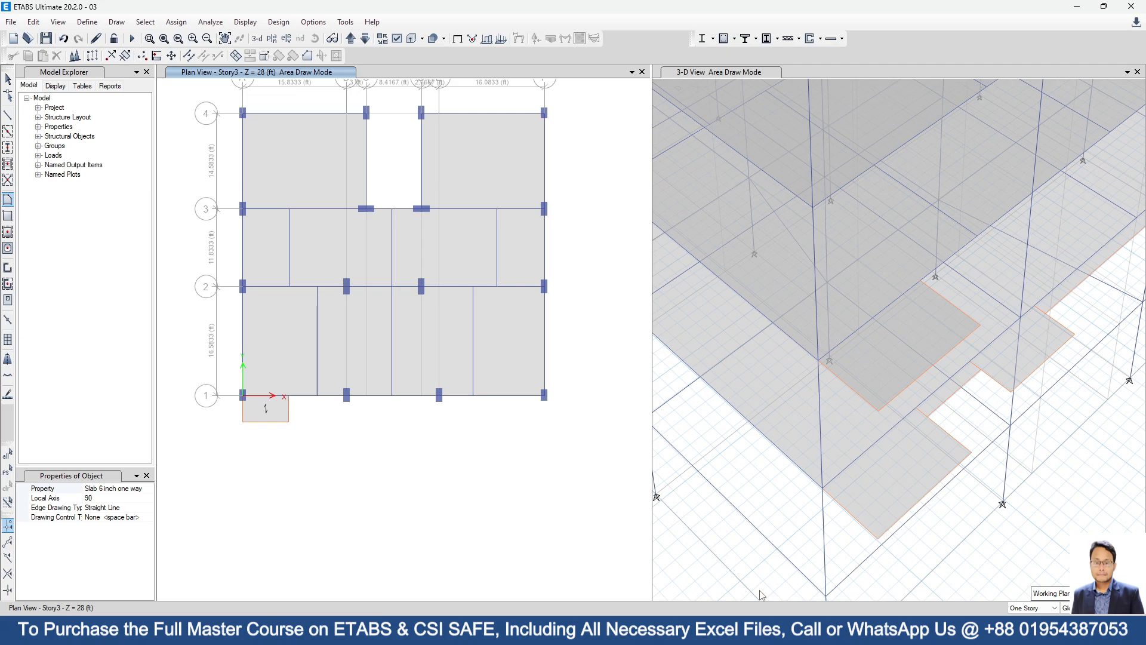
Switch to AutoCAD and dimension the offset between the grid 1 beam and the recessed outline beside the grid A overhang on the typical floor plan.
{"action": "left_click", "coordinate": [763, 632]}
{"action": "key", "text": "Escape"}
{"action": "scroll", "coordinate": [560, 299], "scroll_direction": "up", "scroll_amount": 2}
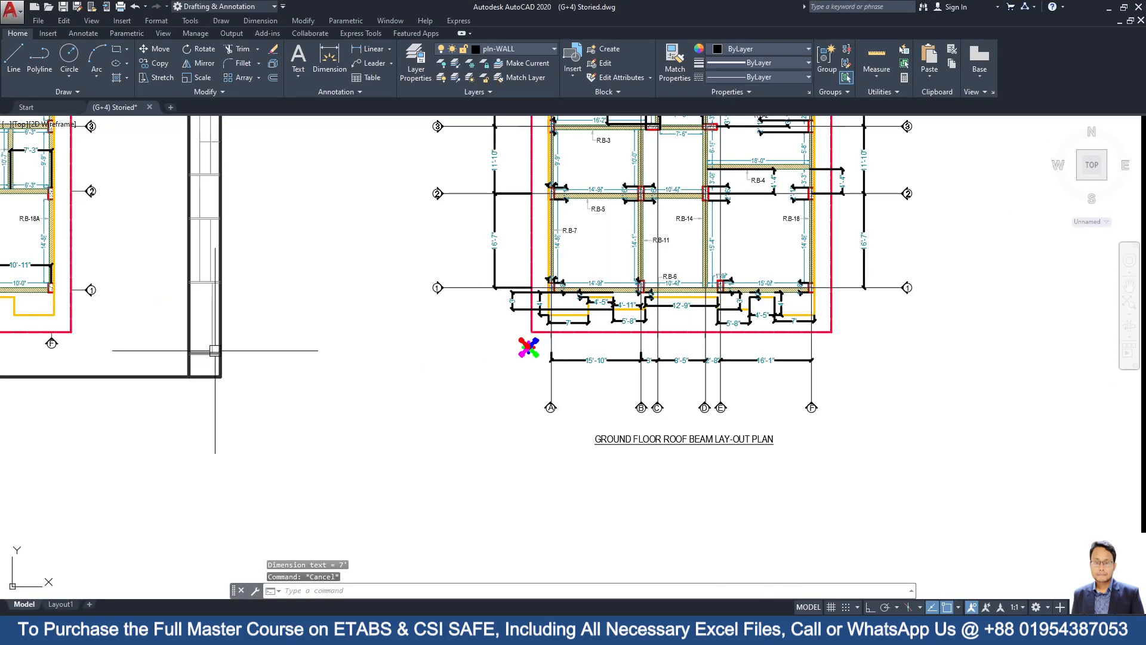
{"action": "middle_click_drag", "start_coordinate": [215, 351], "coordinate": [609, 402]}
{"action": "scroll", "coordinate": [244, 361], "scroll_direction": "up", "scroll_amount": 2}
{"action": "middle_click_drag", "start_coordinate": [244, 361], "coordinate": [295, 385]}
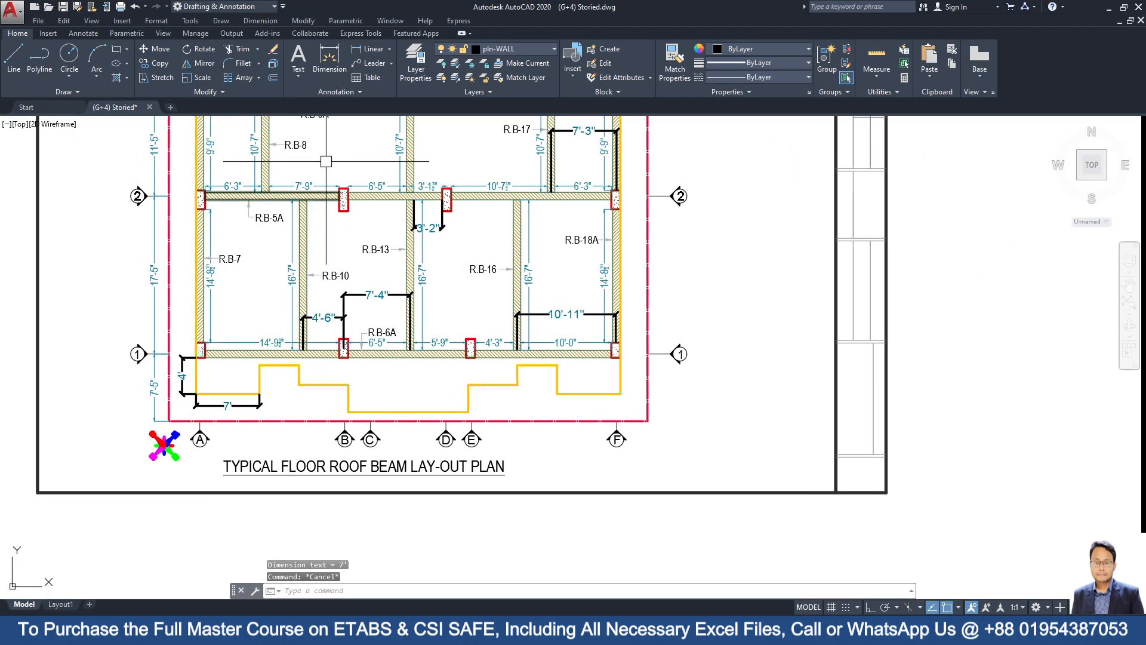
{"action": "left_click", "coordinate": [370, 48]}
{"action": "scroll", "coordinate": [269, 378], "scroll_direction": "up", "scroll_amount": 2}
{"action": "left_click", "coordinate": [254, 357]}
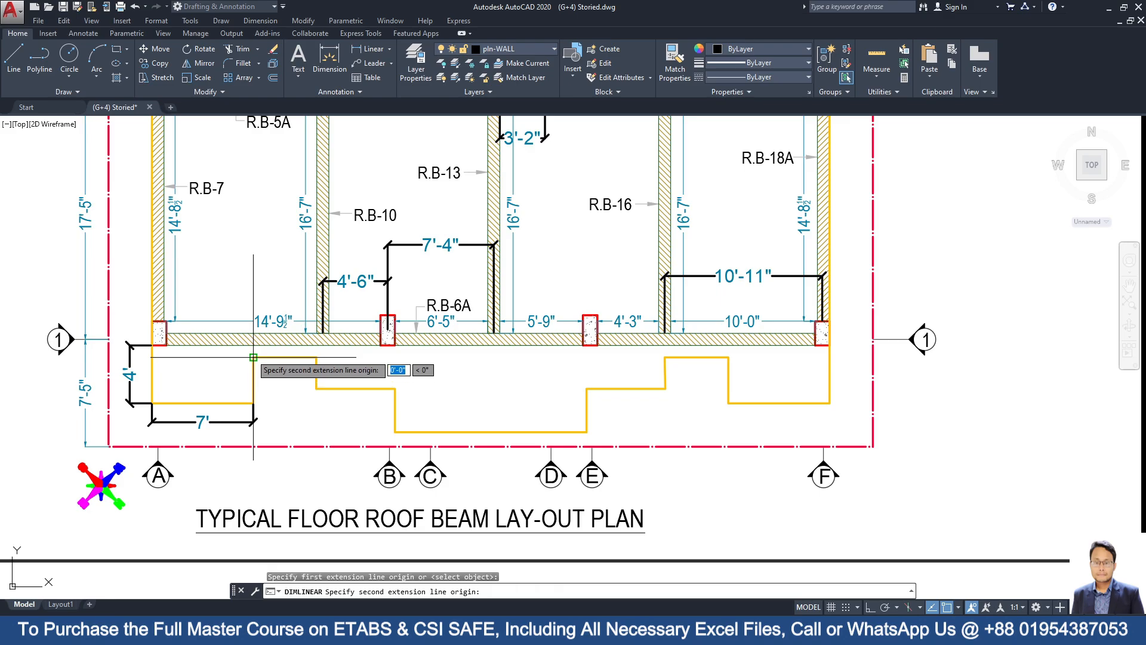
{"action": "left_click", "coordinate": [253, 345]}
{"action": "left_click", "coordinate": [219, 353]}
Dimension the width of the recessed outline segment beside the grid A overhang on the typical floor plan.
{"action": "key", "text": "space"}
{"action": "left_click", "coordinate": [253, 357]}
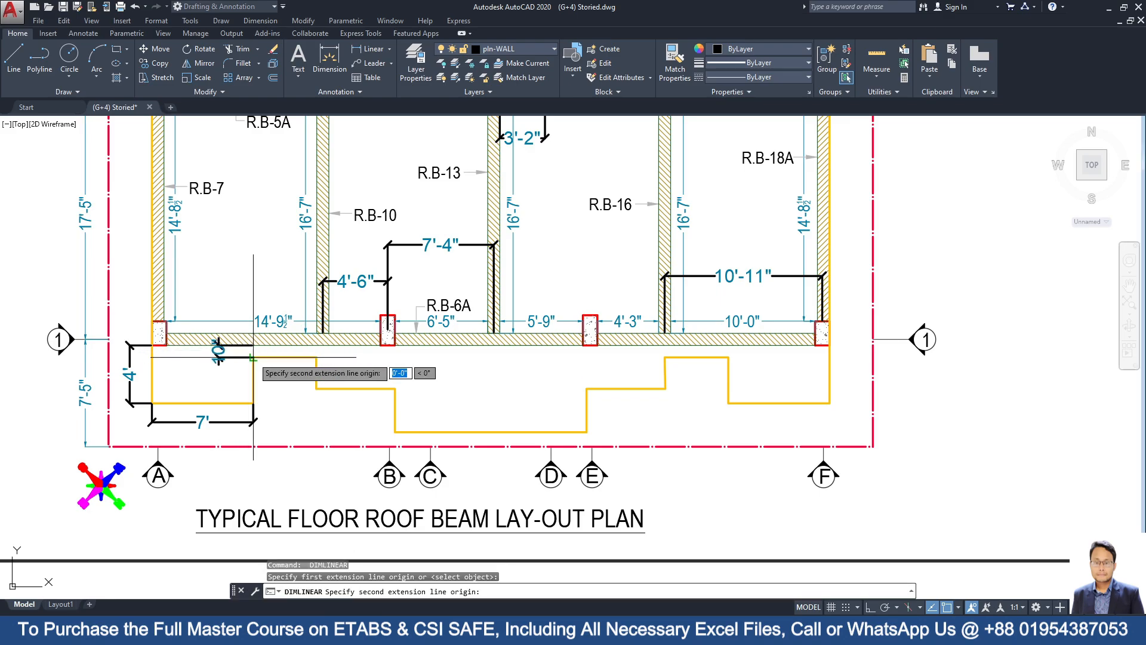
{"action": "left_click", "coordinate": [316, 357]}
{"action": "left_click", "coordinate": [297, 433]}
Compare the recessed segment with the ground floor roof beam plan, switch back to ETABS and leave area drawing.
{"action": "scroll", "coordinate": [341, 444], "scroll_direction": "down", "scroll_amount": 5}
{"action": "scroll", "coordinate": [803, 447], "scroll_direction": "up", "scroll_amount": 5}
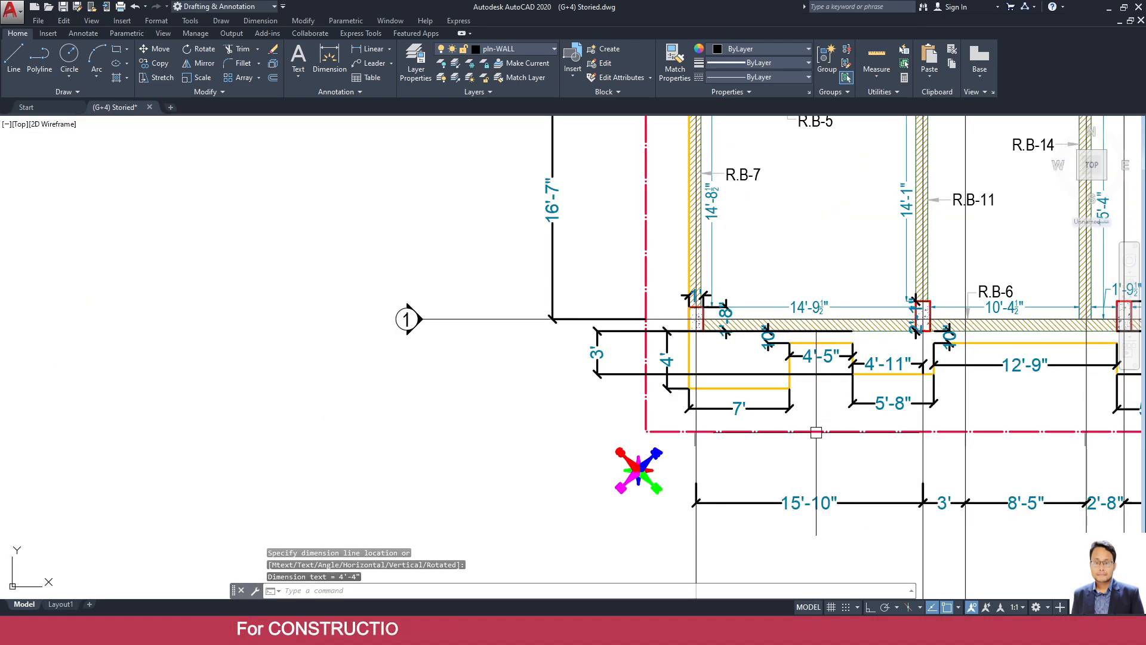
{"action": "scroll", "coordinate": [816, 433], "scroll_direction": "down", "scroll_amount": 4}
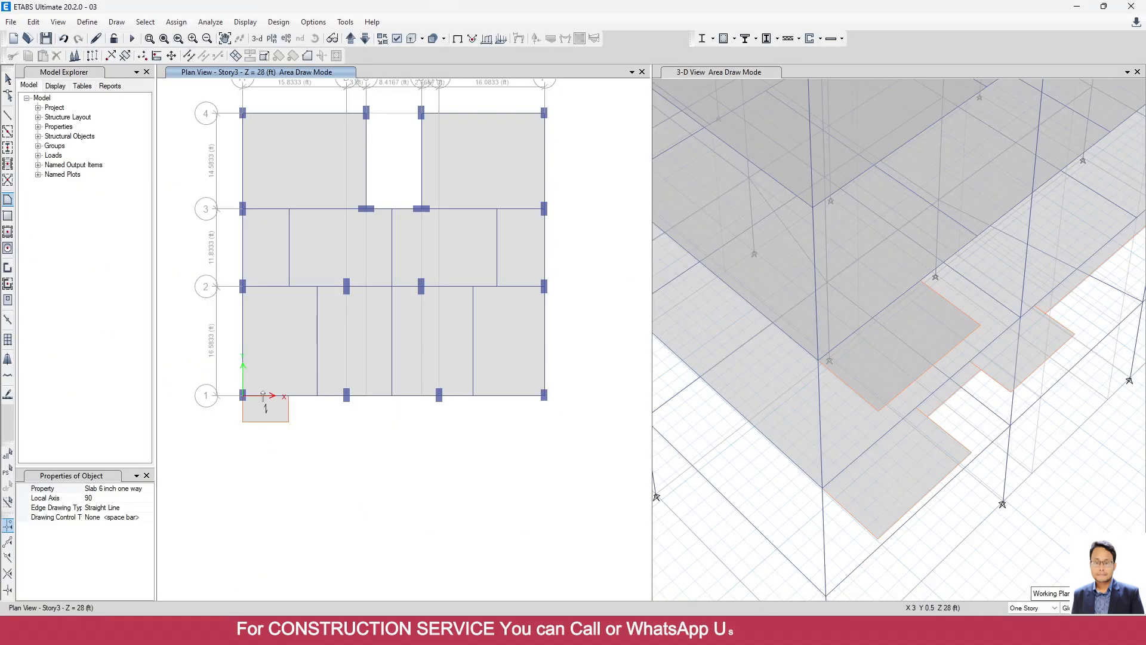
{"action": "key", "text": "Escape"}
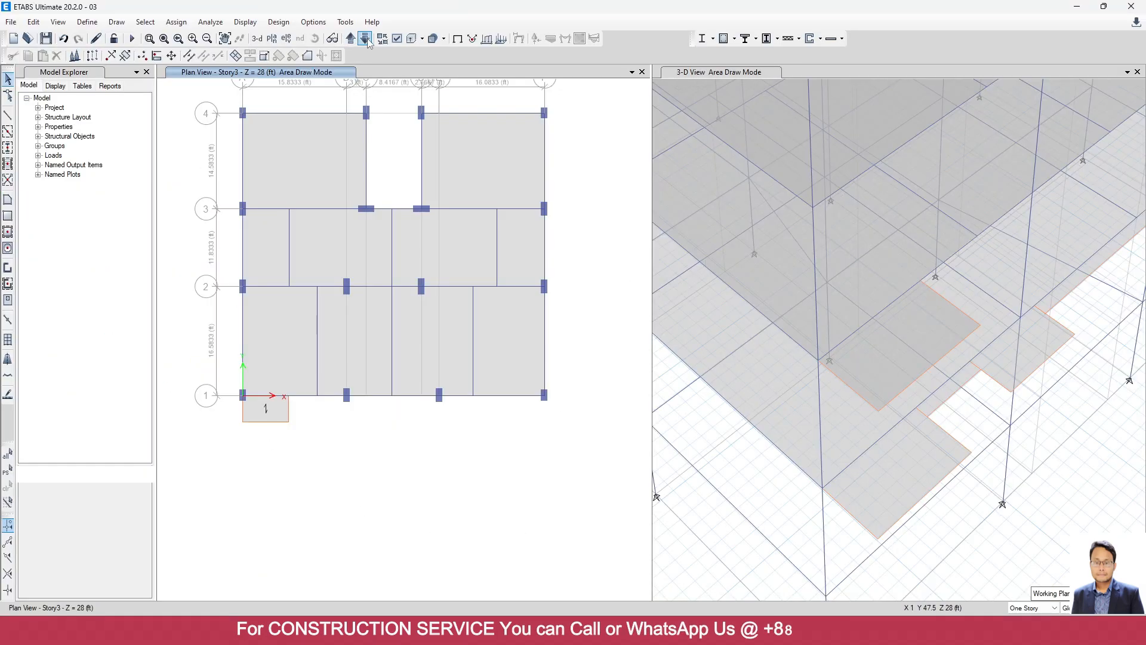
Replicate the recessed edge frame and the adjoining side frame beside the grid A overhang from Story2 to Story3.
{"action": "left_click", "coordinate": [365, 39]}
{"action": "scroll", "coordinate": [288, 416], "scroll_direction": "up", "scroll_amount": 3}
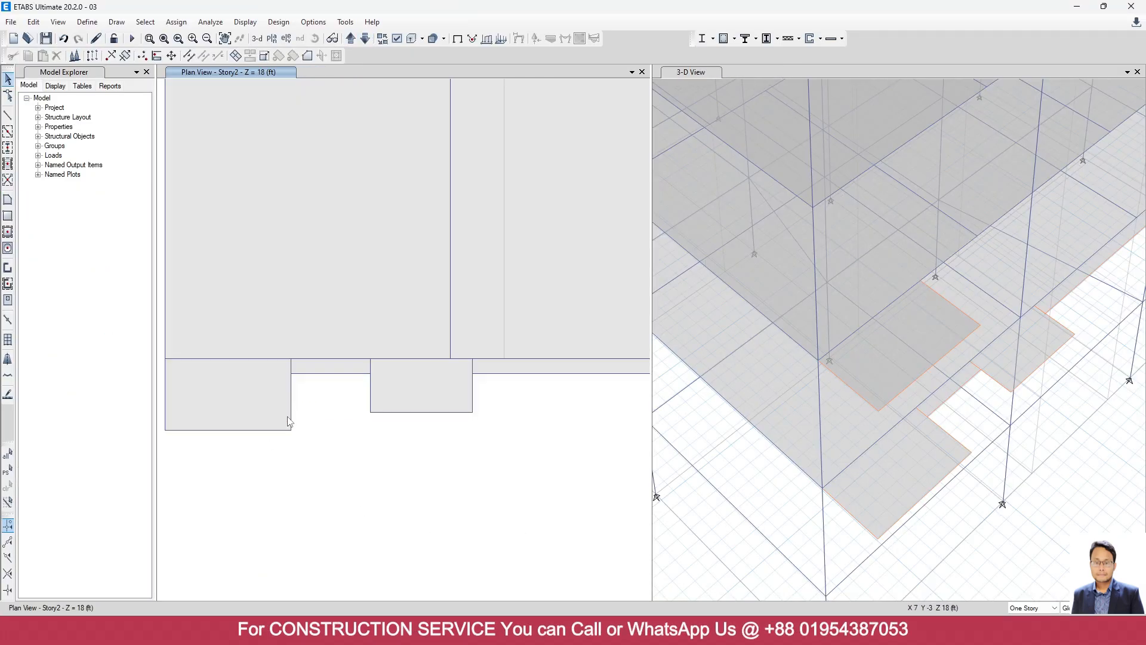
{"action": "left_click", "coordinate": [316, 374]}
{"action": "left_click", "coordinate": [370, 366]}
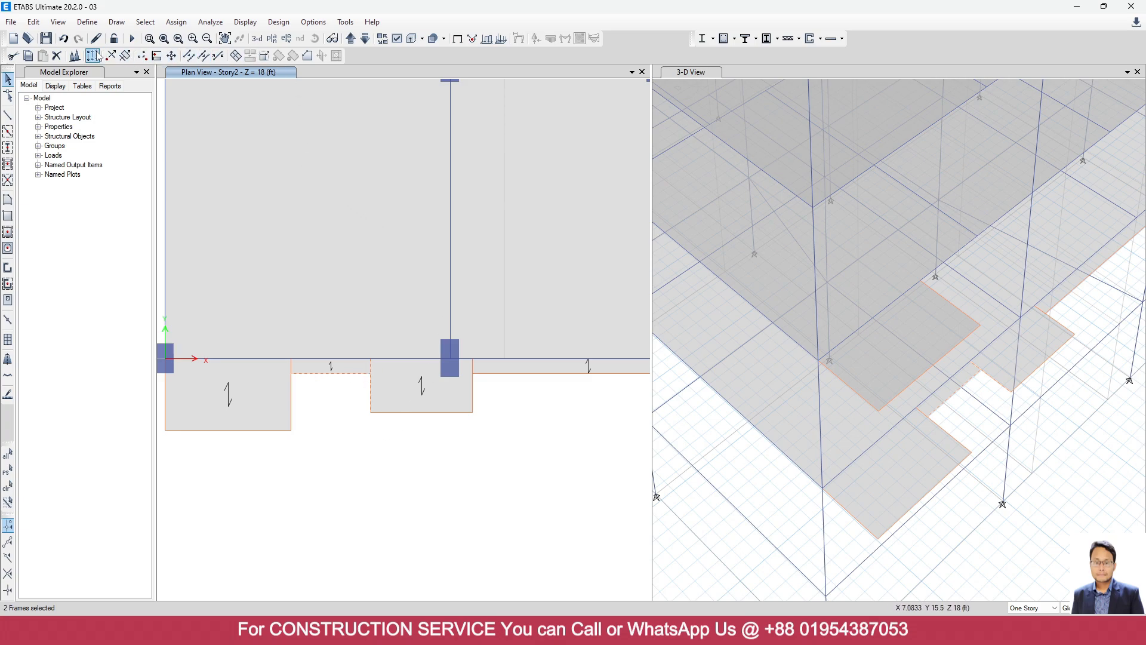
{"action": "left_click", "coordinate": [93, 56]}
{"action": "left_click", "coordinate": [801, 210]}
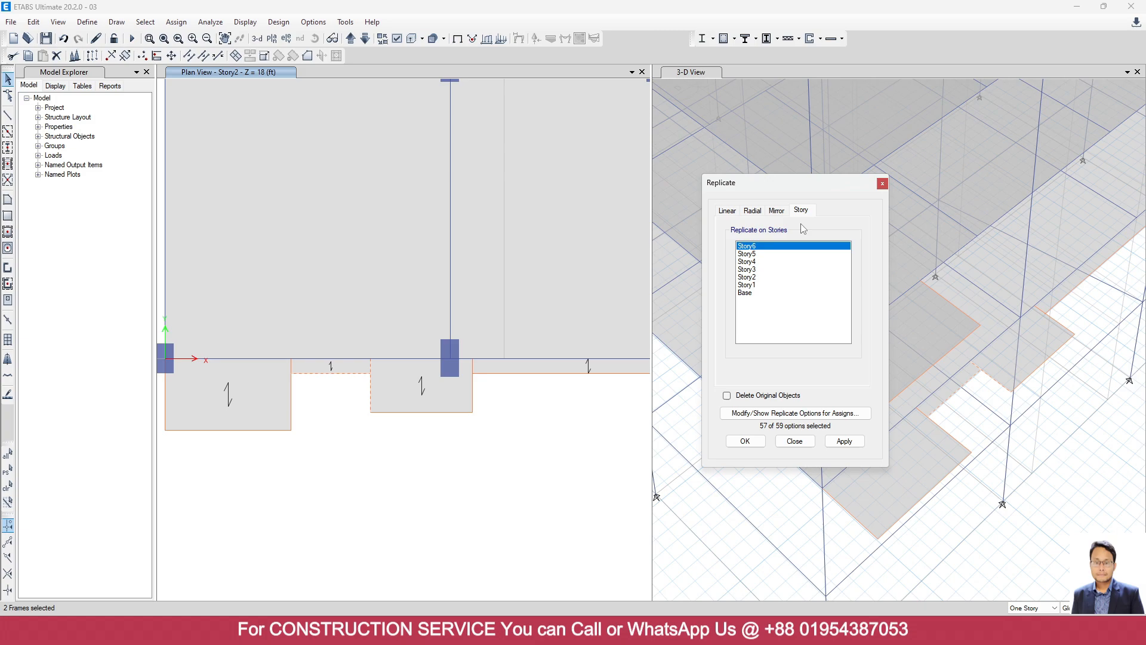
{"action": "left_click", "coordinate": [746, 277]}
{"action": "left_click", "coordinate": [844, 440]}
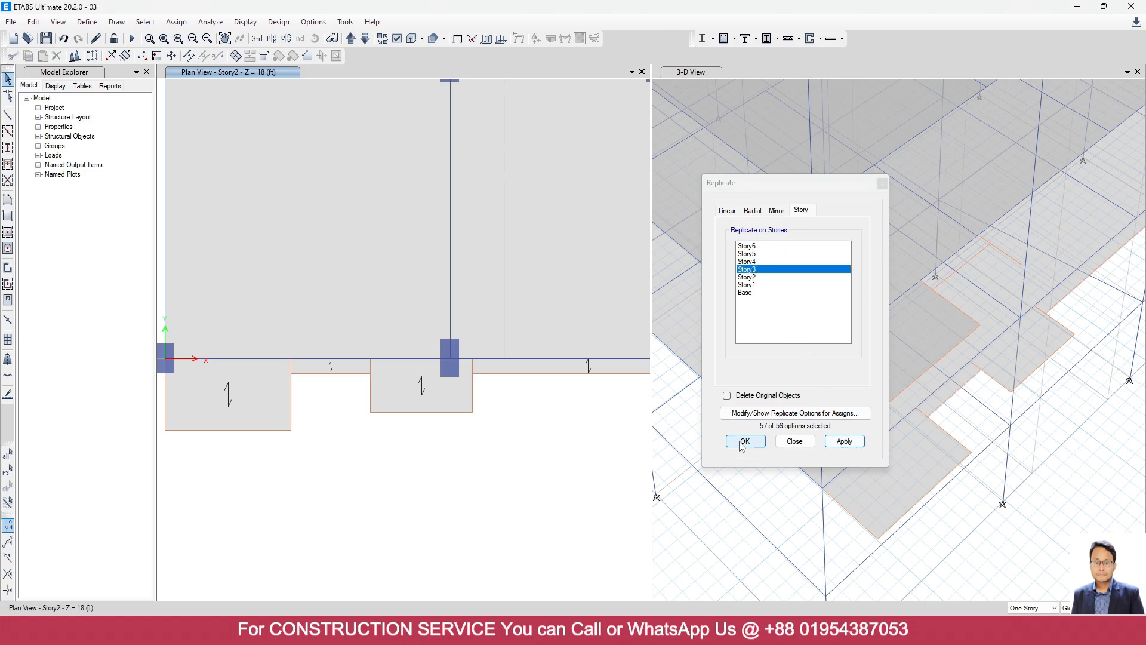
{"action": "left_click", "coordinate": [745, 440]}
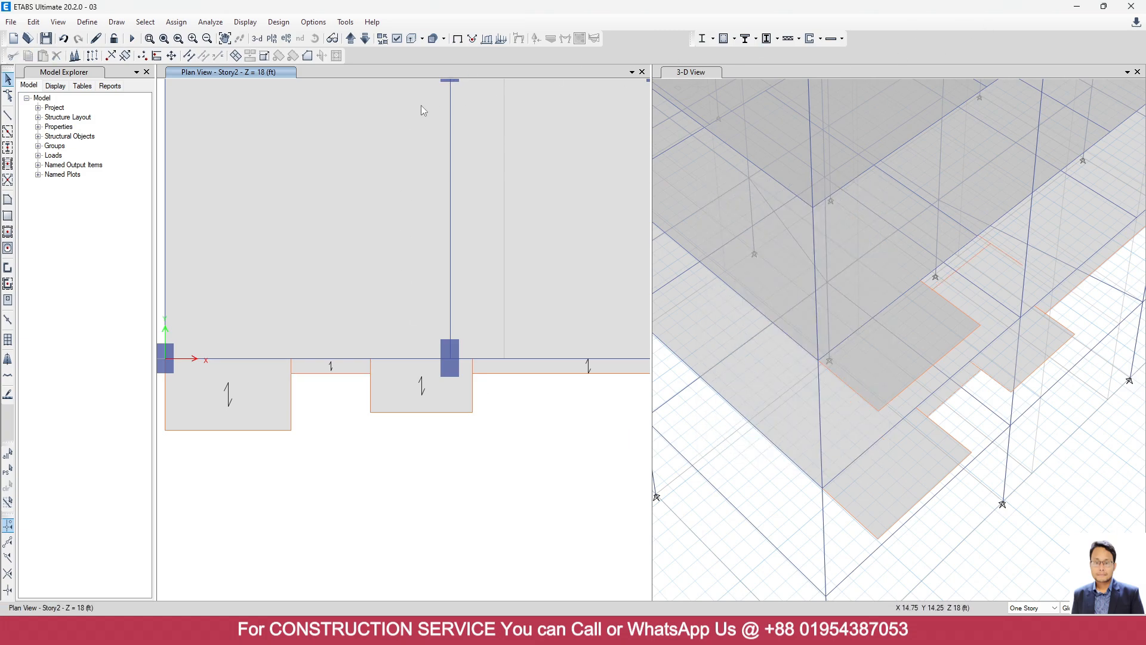
Return to the Story3 plan and check the replicated edge frames against the typical floor roof beam plan in AutoCAD.
{"action": "scroll", "coordinate": [395, 425], "scroll_direction": "down", "scroll_amount": 3}
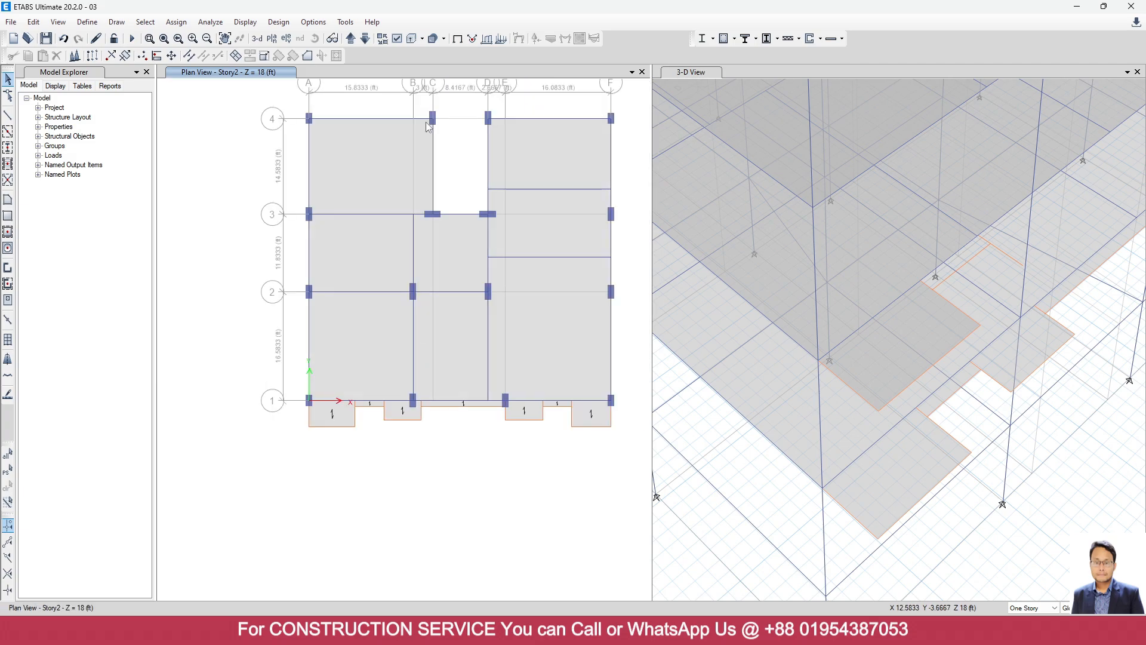
{"action": "left_click", "coordinate": [351, 39]}
{"action": "scroll", "coordinate": [389, 404], "scroll_direction": "up", "scroll_amount": 2}
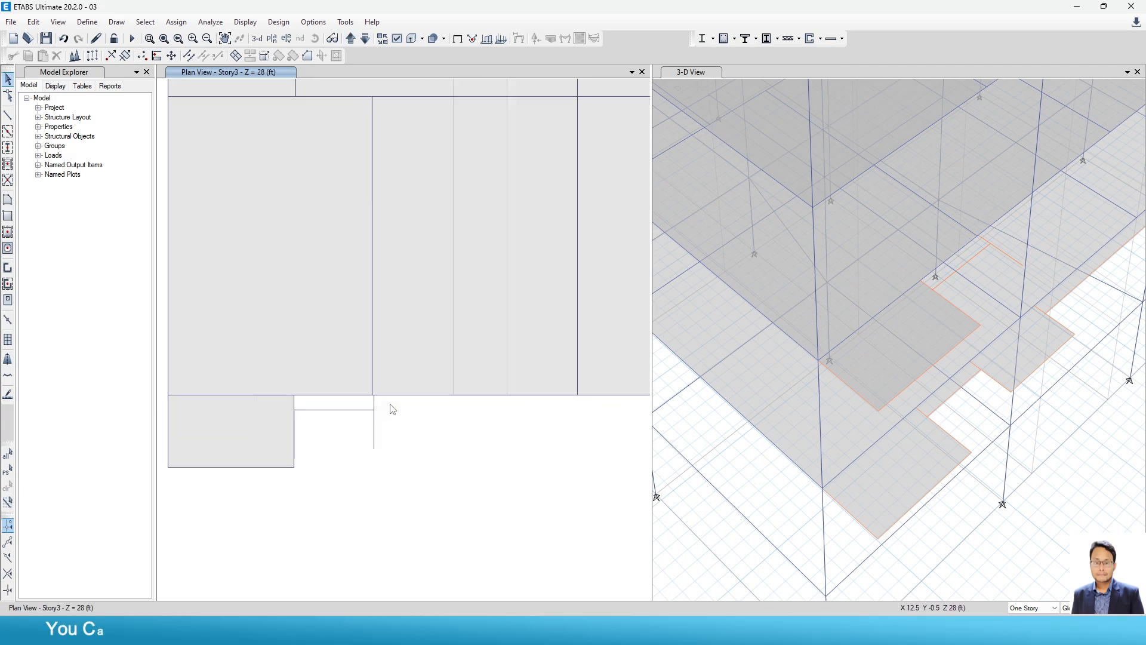
{"action": "left_click", "coordinate": [376, 435]}
{"action": "scroll", "coordinate": [376, 437], "scroll_direction": "up", "scroll_amount": 2}
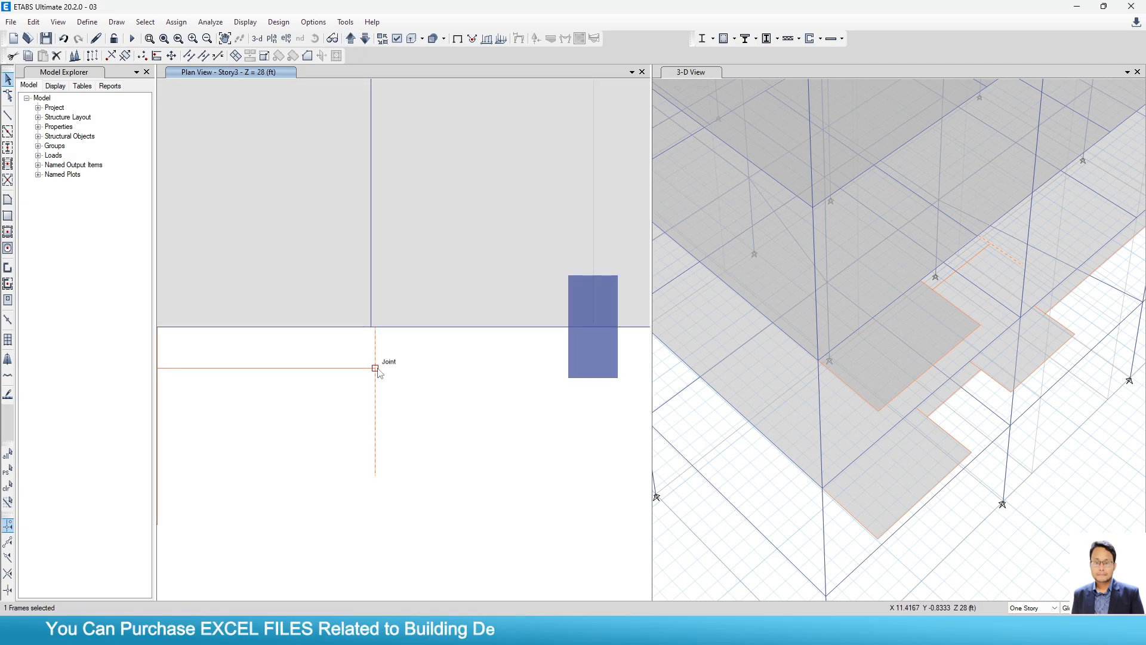
{"action": "left_click", "coordinate": [740, 630]}
{"action": "scroll", "coordinate": [492, 388], "scroll_direction": "down", "scroll_amount": 2}
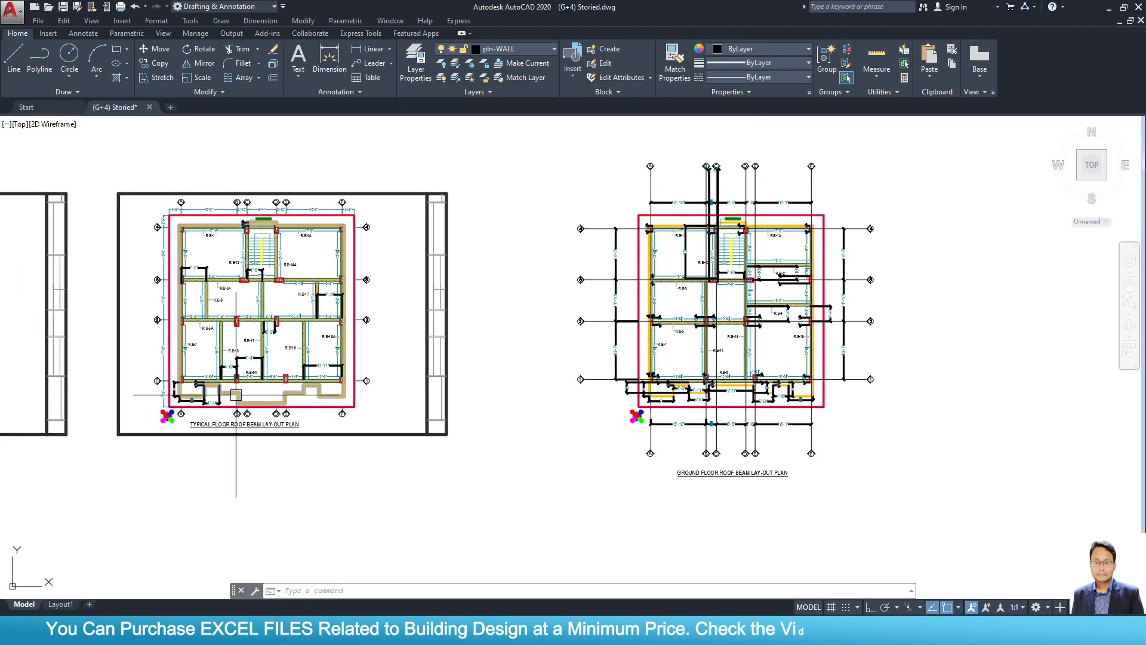
{"action": "scroll", "coordinate": [227, 395], "scroll_direction": "up", "scroll_amount": 4}
{"action": "scroll", "coordinate": [224, 395], "scroll_direction": "up", "scroll_amount": 4}
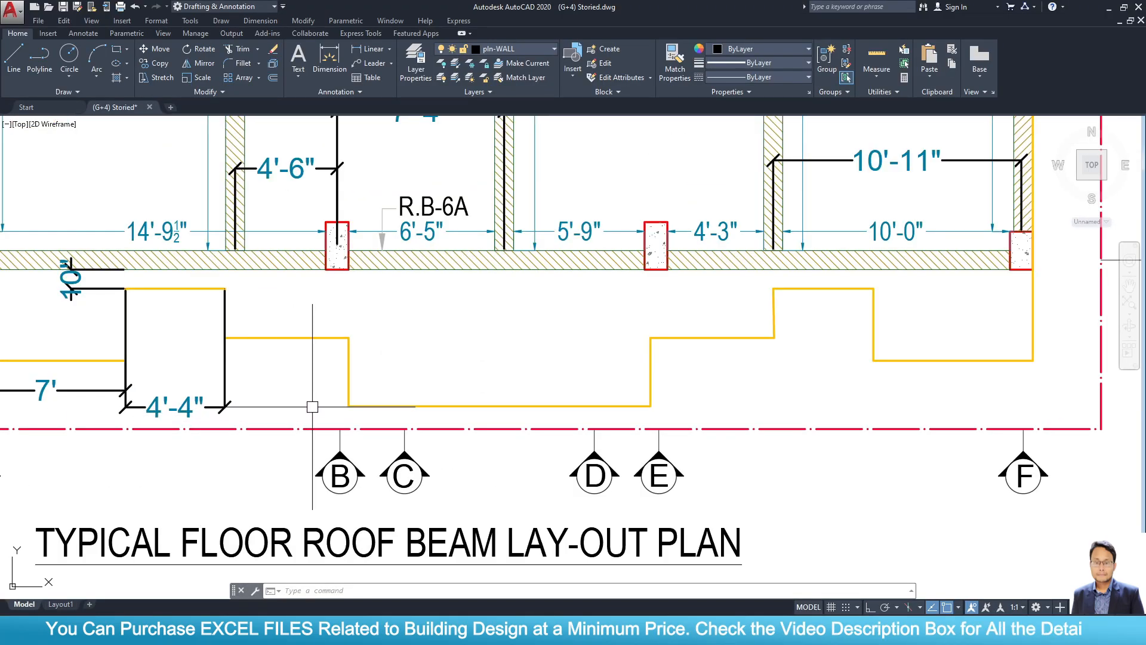
{"action": "scroll", "coordinate": [317, 407], "scroll_direction": "down", "scroll_amount": 2}
{"action": "key", "text": "Escape"}
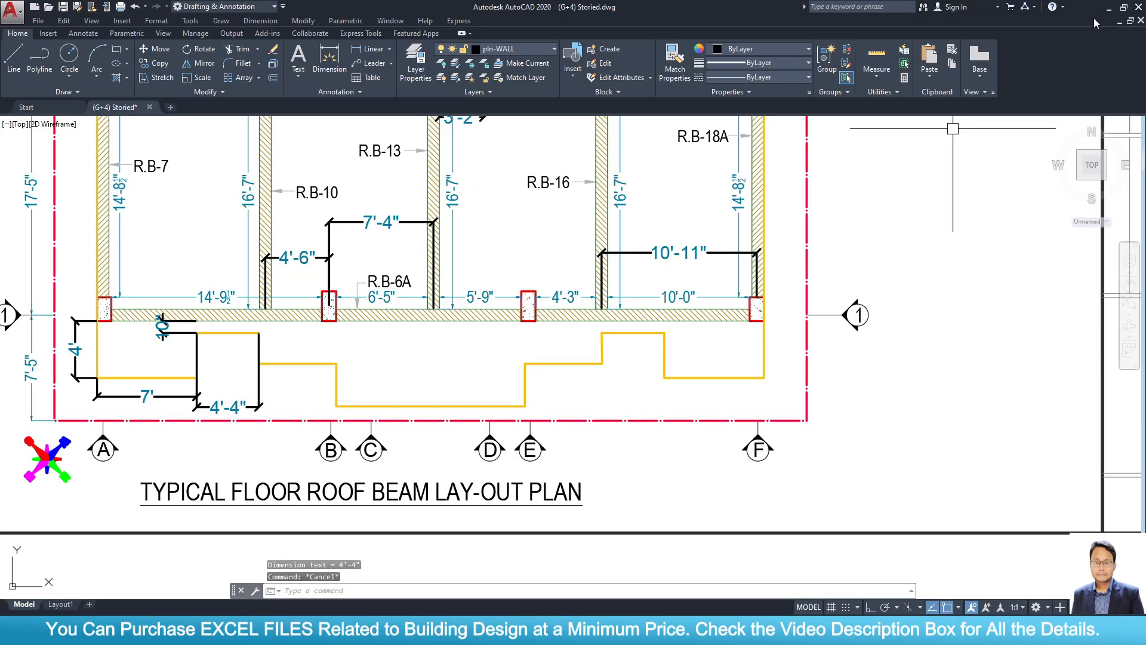
{"action": "left_click", "coordinate": [1109, 7]}
Draw a Slab 6 inch one way area about 4.4 ft by 0.83 ft inside the recessed edge frames beside the grid A overhang on Story3.
{"action": "scroll", "coordinate": [455, 401], "scroll_direction": "down", "scroll_amount": 3}
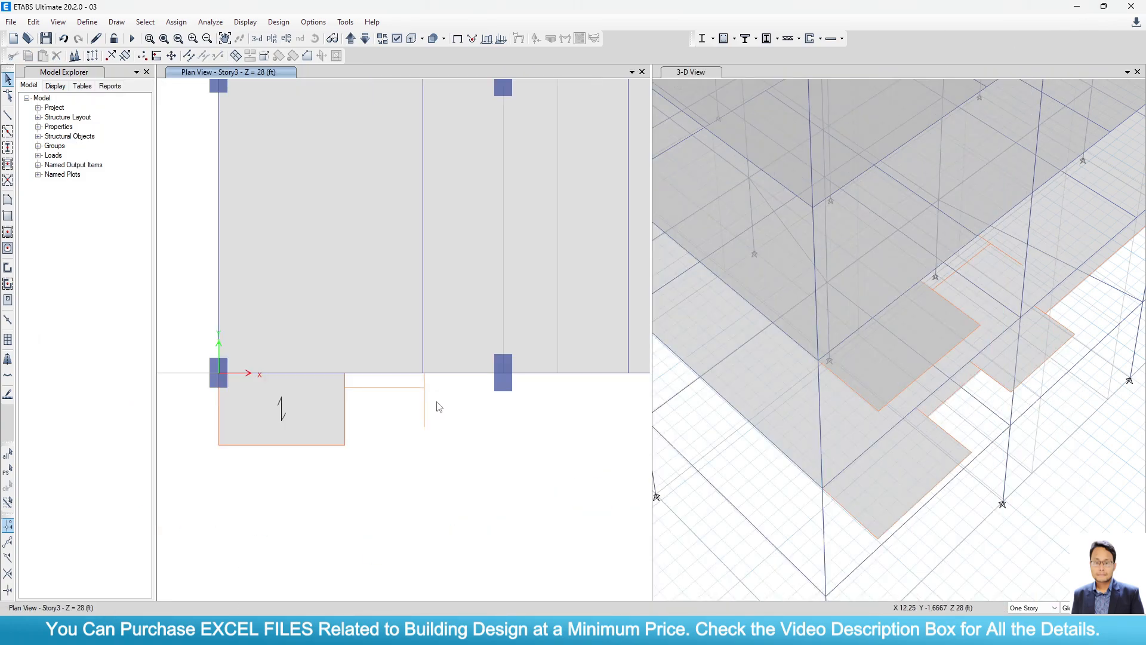
{"action": "scroll", "coordinate": [436, 402], "scroll_direction": "up", "scroll_amount": 6}
{"action": "scroll", "coordinate": [434, 399], "scroll_direction": "down", "scroll_amount": 3}
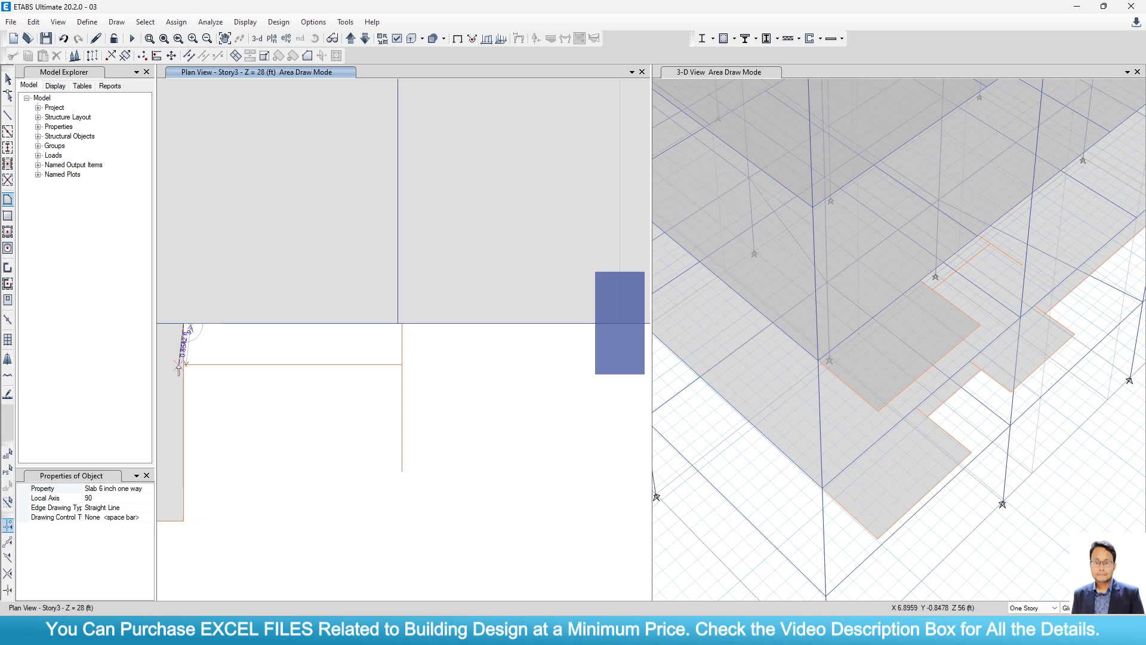
{"action": "left_click", "coordinate": [183, 323]}
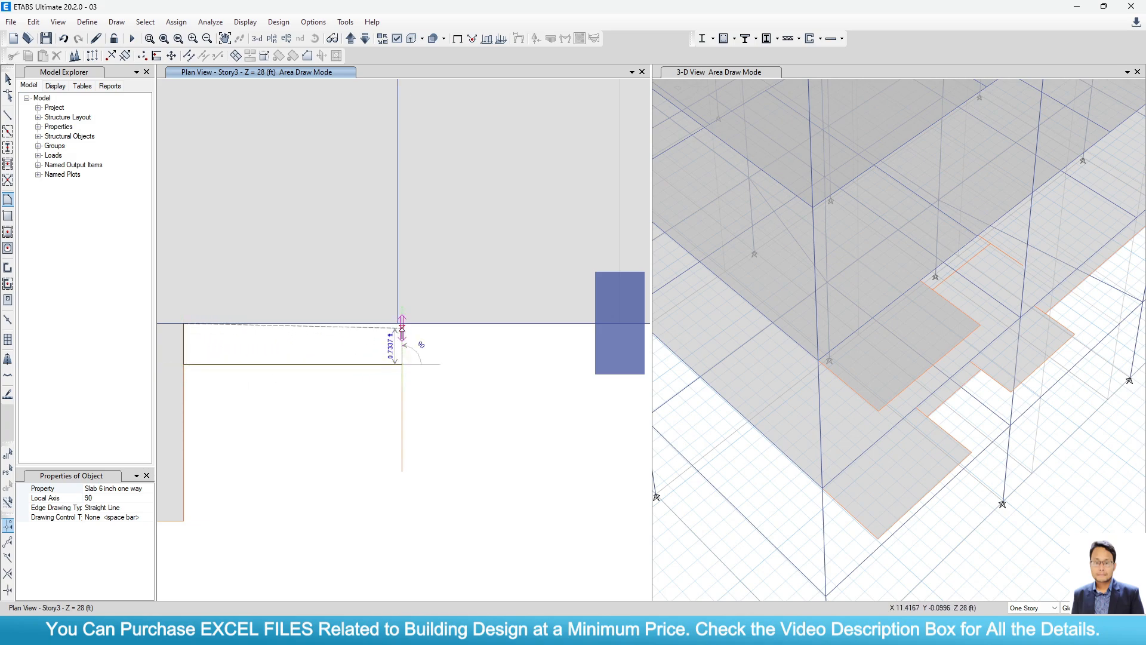
{"action": "left_click", "coordinate": [402, 324]}
{"action": "key", "text": "Return"}
{"action": "key", "text": "Escape"}
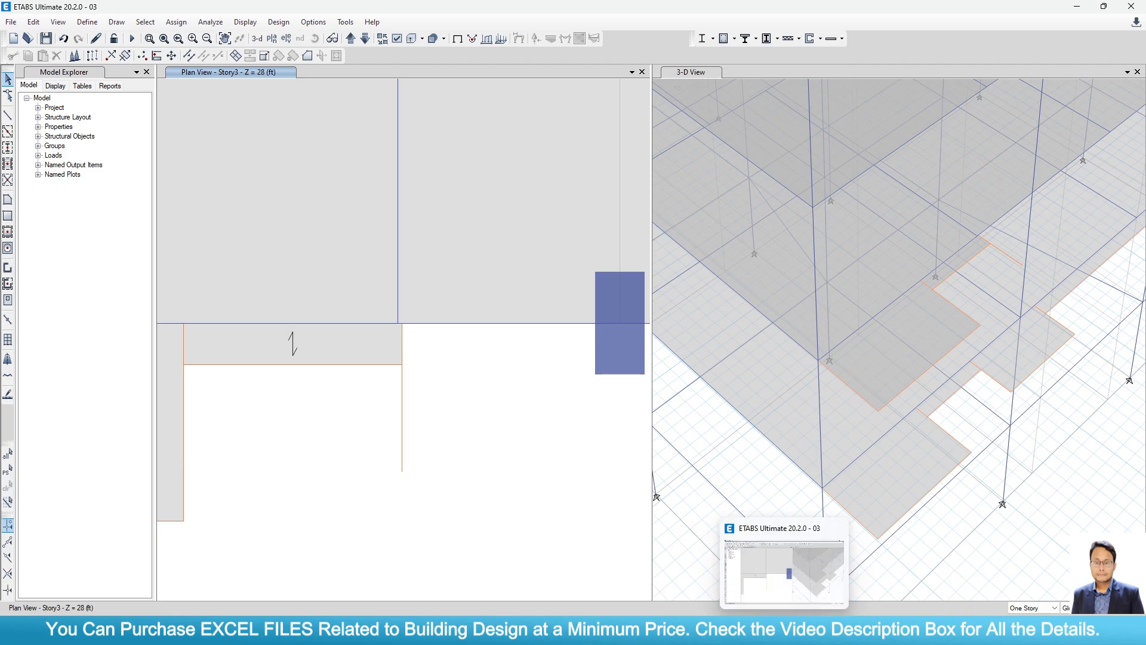
Switch to AutoCAD and dimension the offset between the grid 1 beam and the outline segment ending near grid B on the typical floor plan.
{"action": "left_click", "coordinate": [761, 630]}
{"action": "scroll", "coordinate": [477, 442], "scroll_direction": "down", "scroll_amount": 2}
{"action": "scroll", "coordinate": [341, 398], "scroll_direction": "up", "scroll_amount": 4}
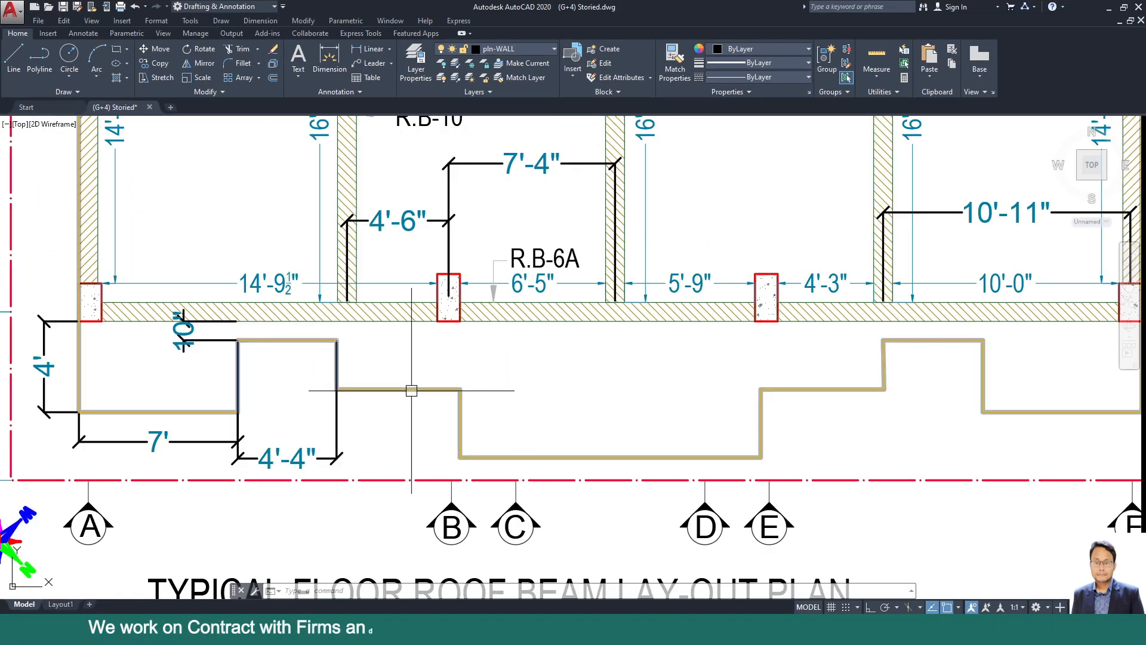
{"action": "left_click", "coordinate": [371, 49]}
{"action": "left_click", "coordinate": [460, 388]}
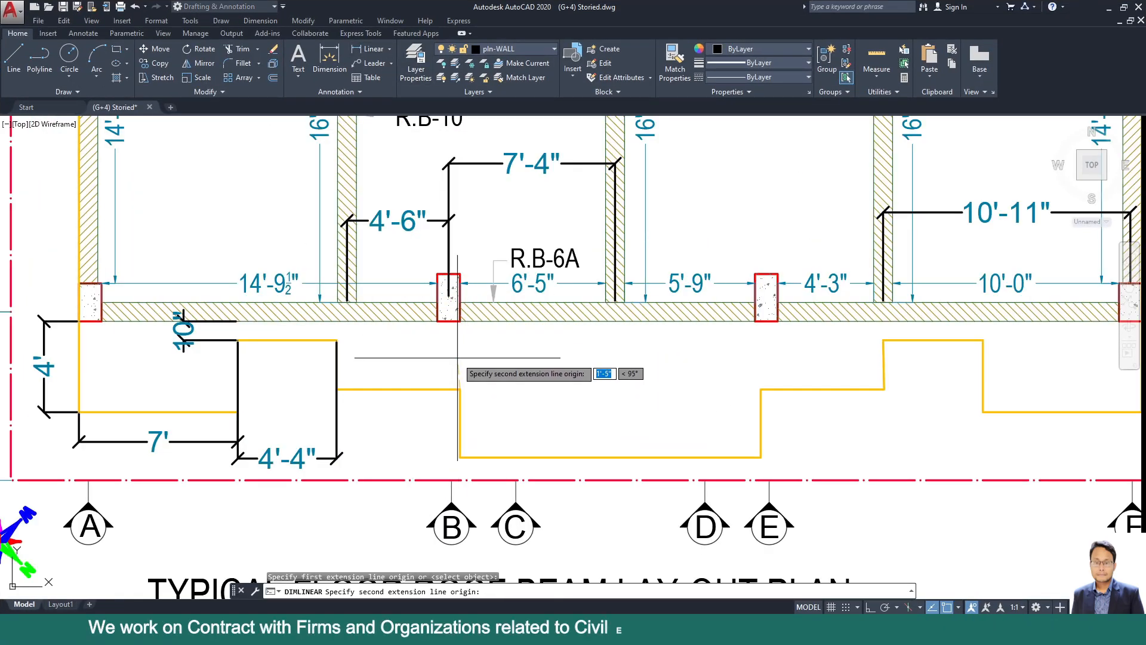
{"action": "left_click", "coordinate": [459, 321]}
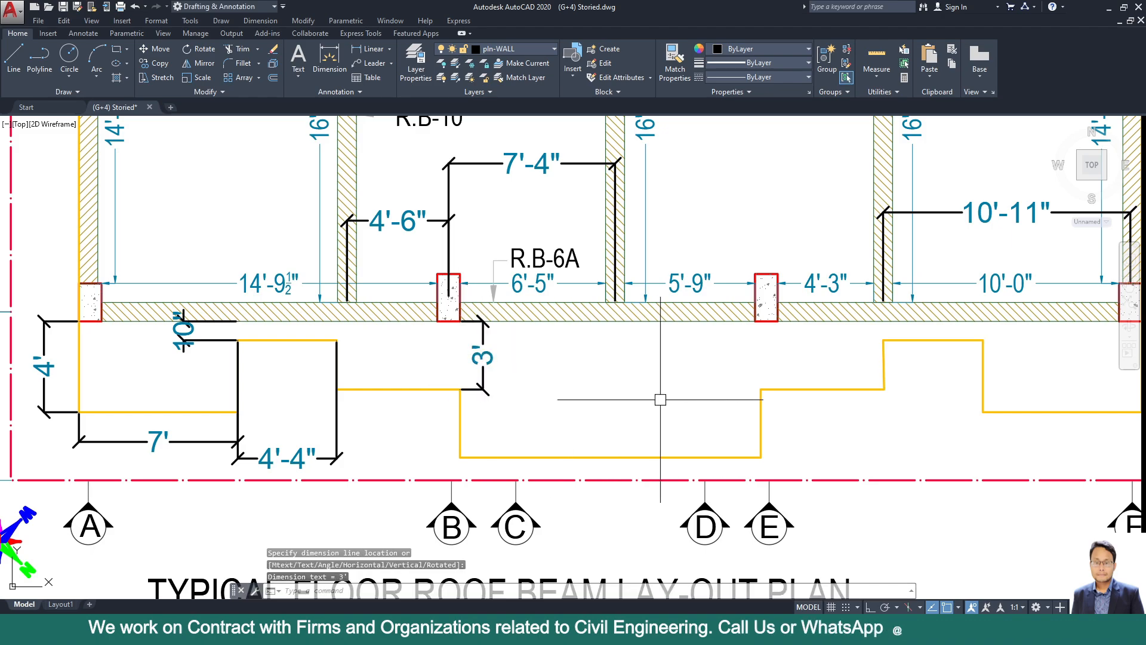
Dimension the width of the outline segment between the recess and grid B on the typical floor plan.
{"action": "scroll", "coordinate": [119, 313], "scroll_direction": "up", "scroll_amount": 2}
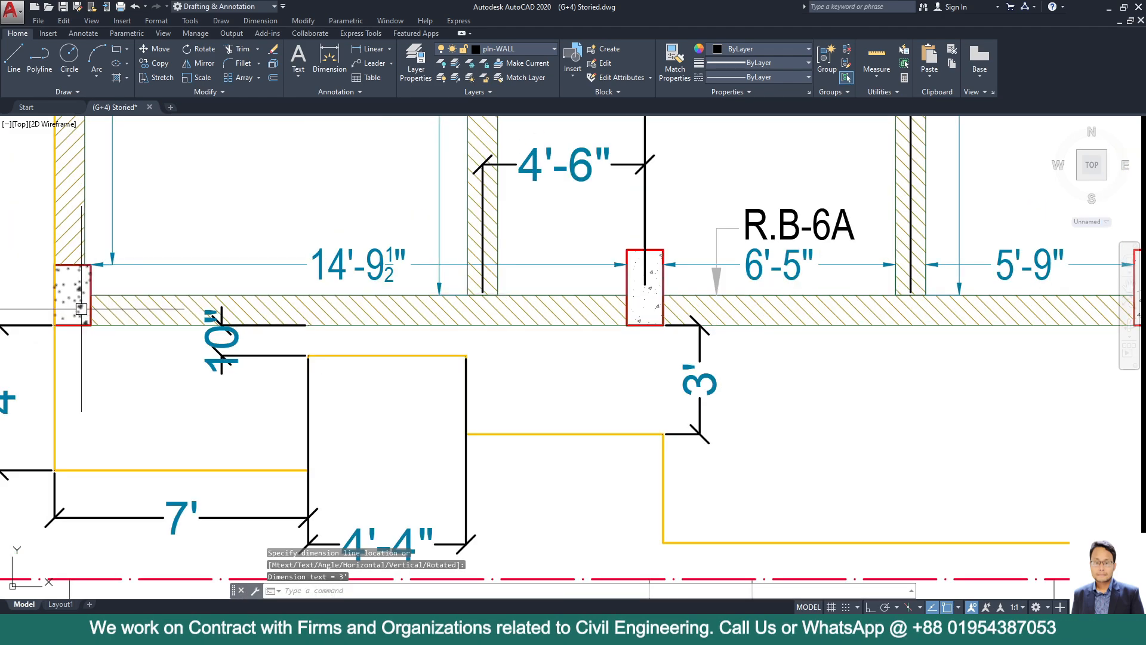
{"action": "scroll", "coordinate": [266, 310], "scroll_direction": "down", "scroll_amount": 2}
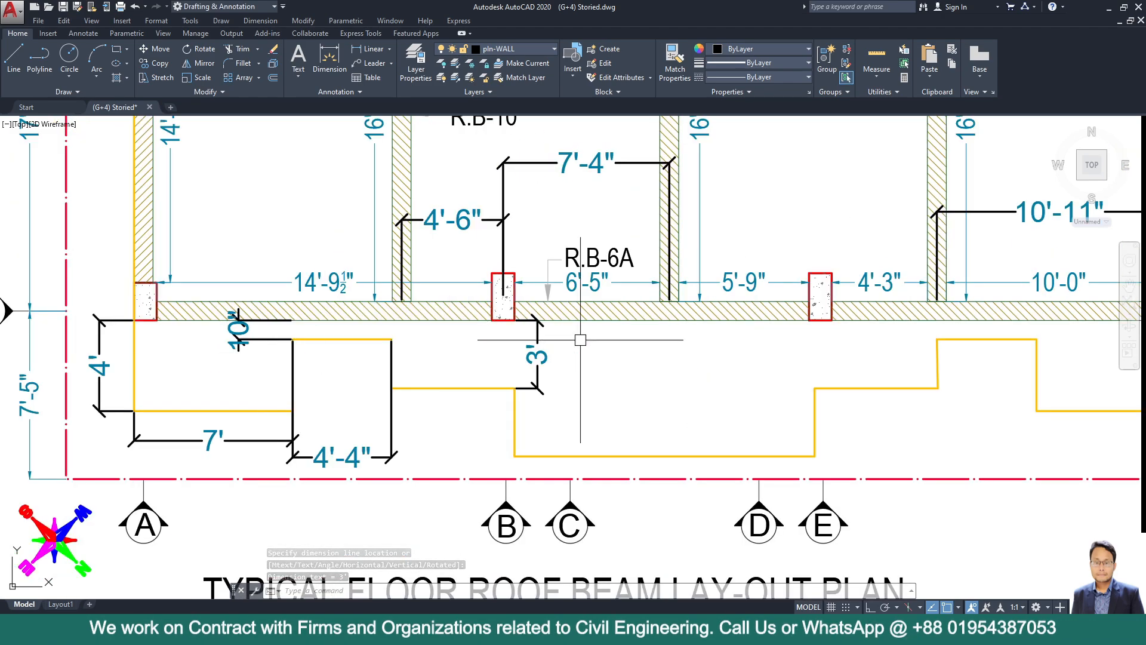
{"action": "scroll", "coordinate": [537, 337], "scroll_direction": "down", "scroll_amount": 2}
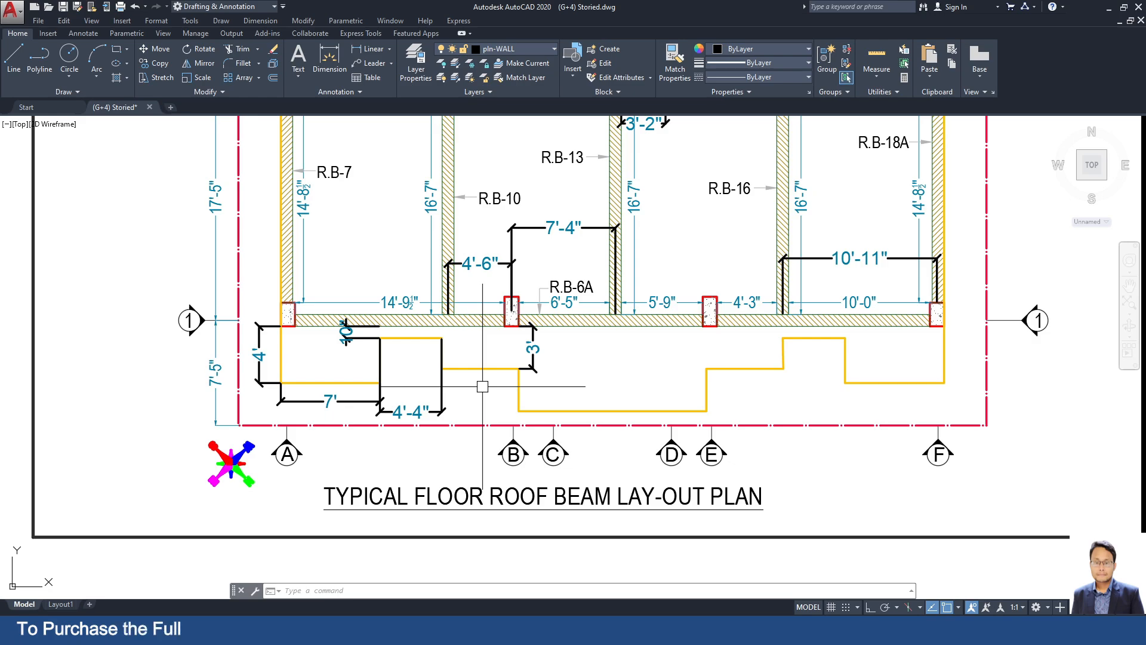
{"action": "left_click", "coordinate": [370, 49]}
{"action": "scroll", "coordinate": [433, 378], "scroll_direction": "up", "scroll_amount": 4}
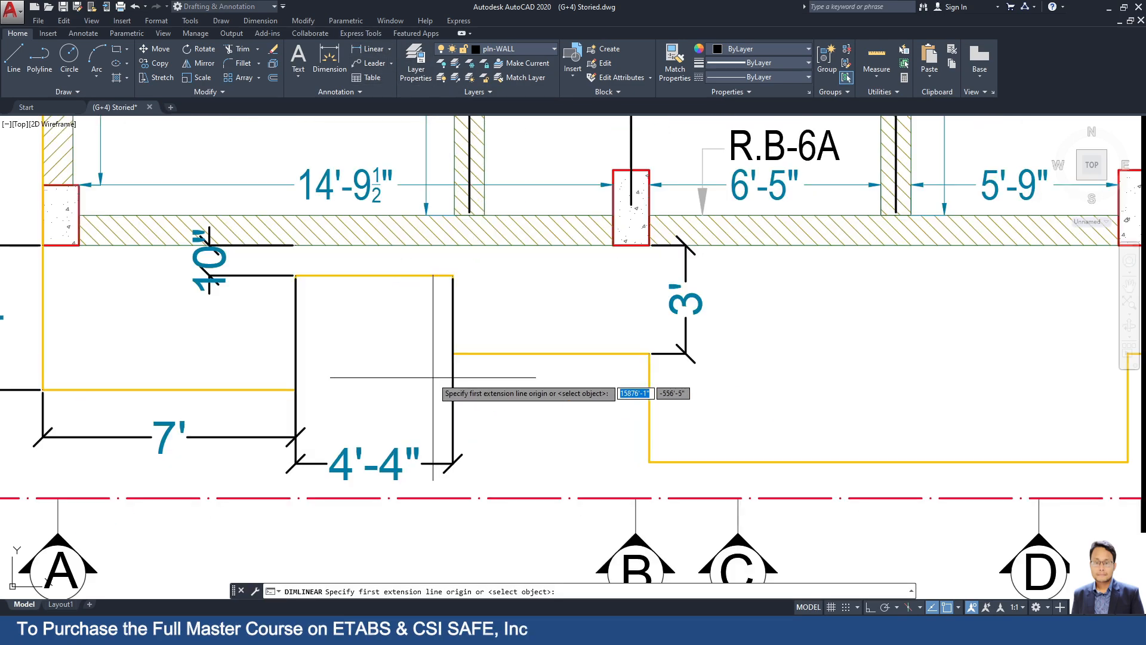
{"action": "left_click", "coordinate": [649, 354]}
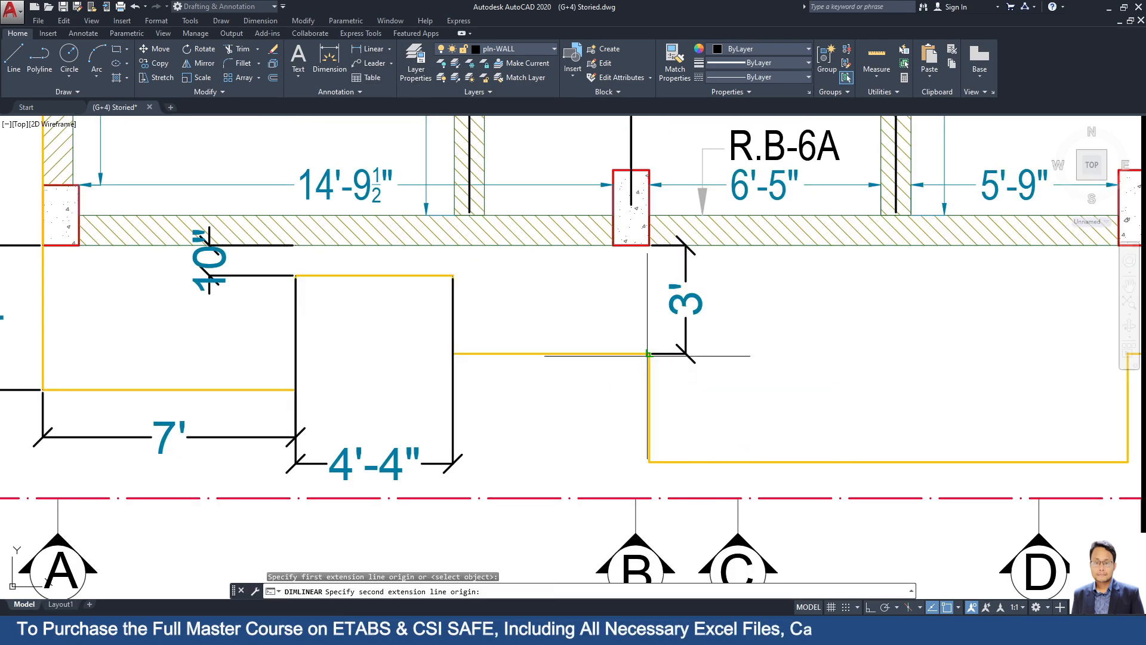
{"action": "left_click", "coordinate": [453, 355]}
{"action": "left_click", "coordinate": [606, 384]}
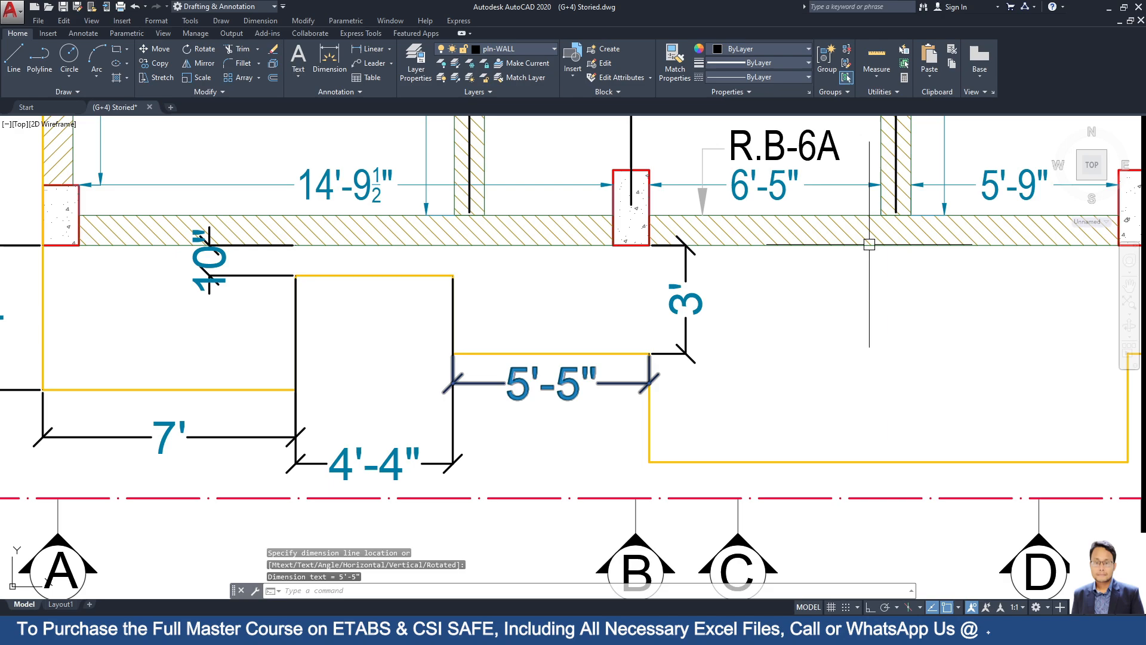
Switch back to ETABS and linearly replicate the grid 1 frame between grids A and B with dx 0 and dy -3 ft.
{"action": "left_click", "coordinate": [1110, 11]}
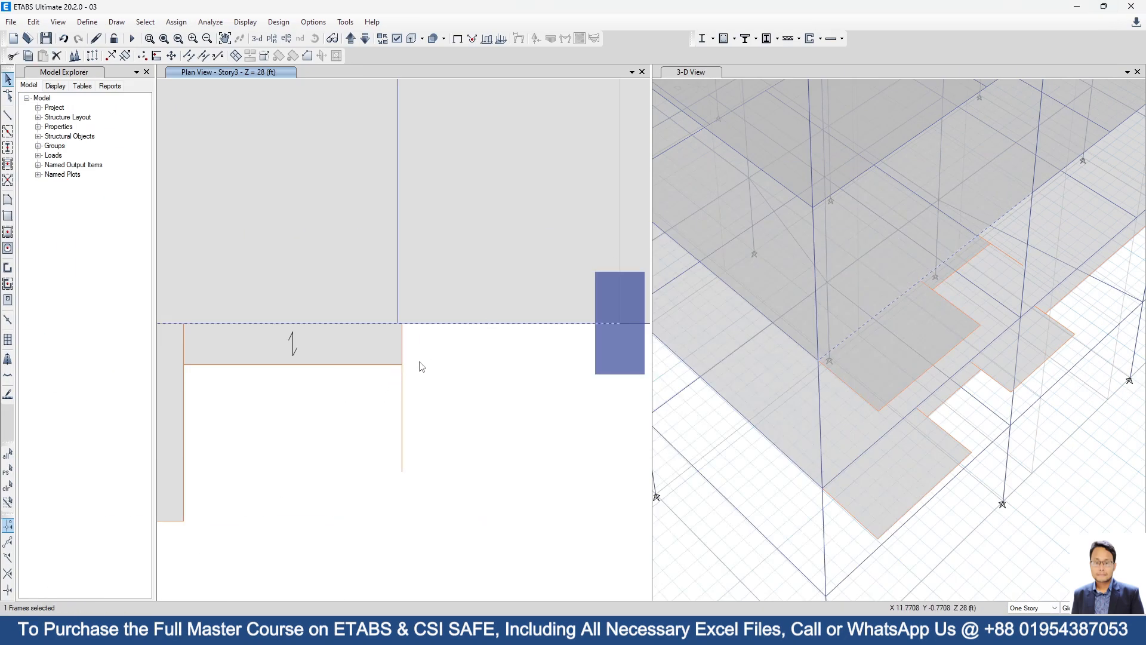
{"action": "scroll", "coordinate": [423, 367], "scroll_direction": "down", "scroll_amount": 3}
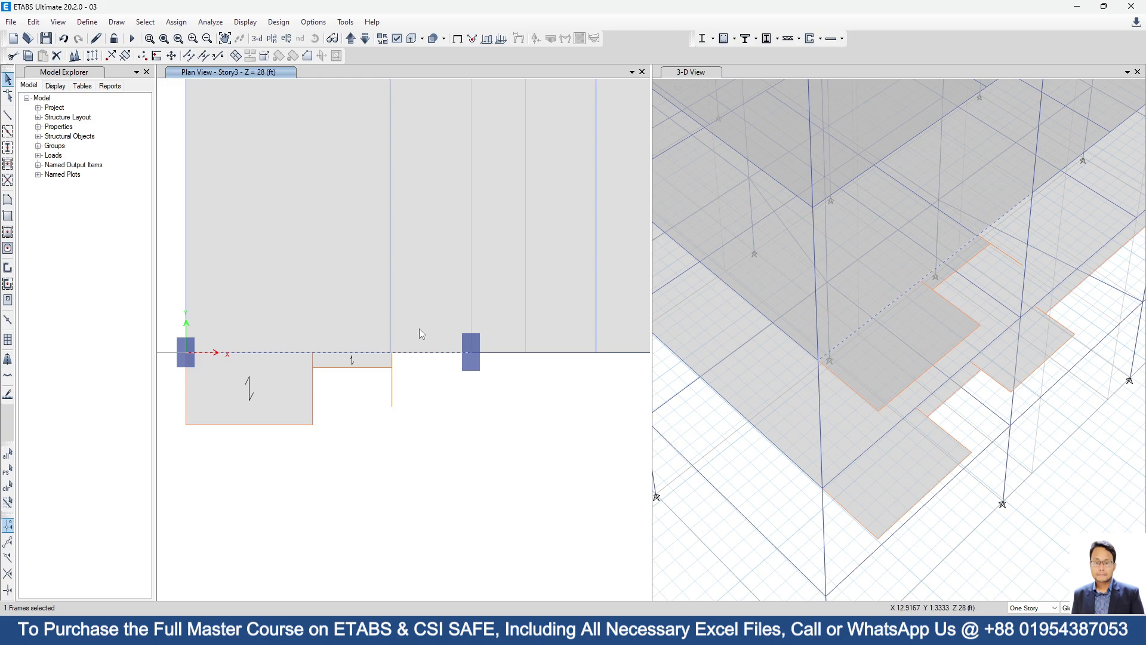
{"action": "left_click", "coordinate": [112, 58]}
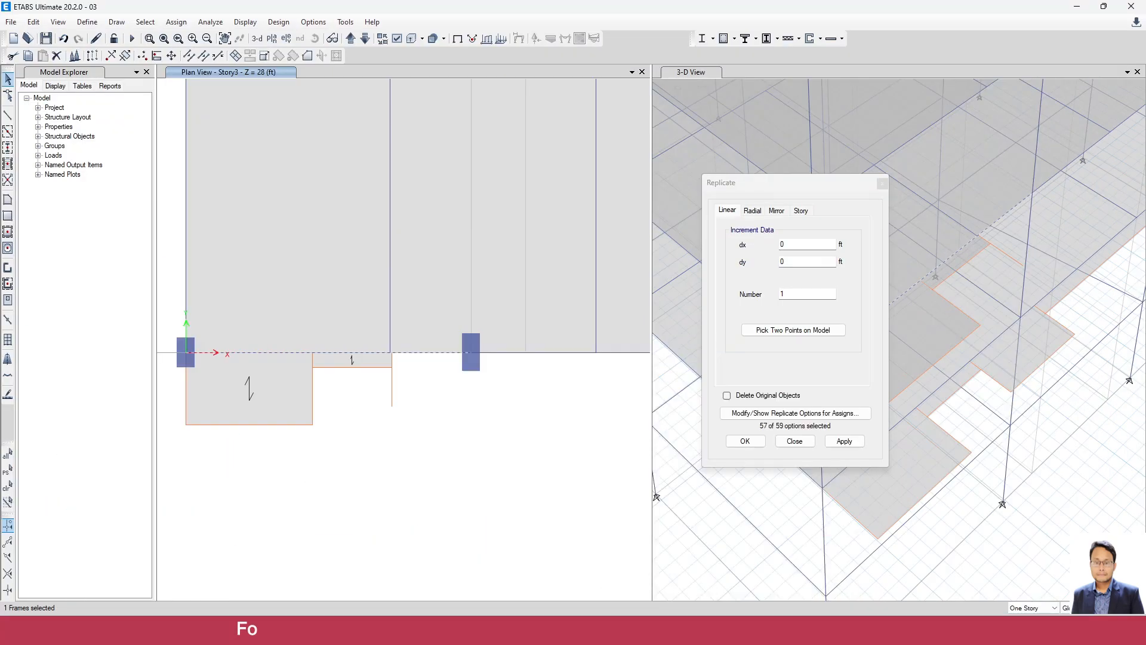
{"action": "mouse_move", "coordinate": [776, 593]}
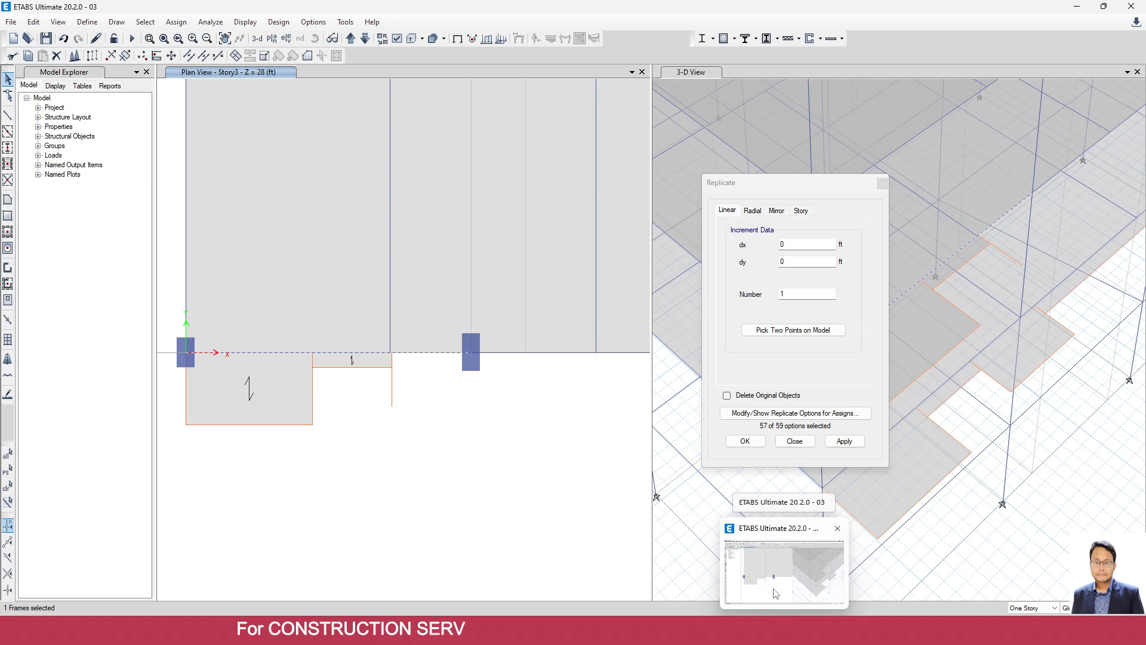
{"action": "left_click", "coordinate": [765, 597]}
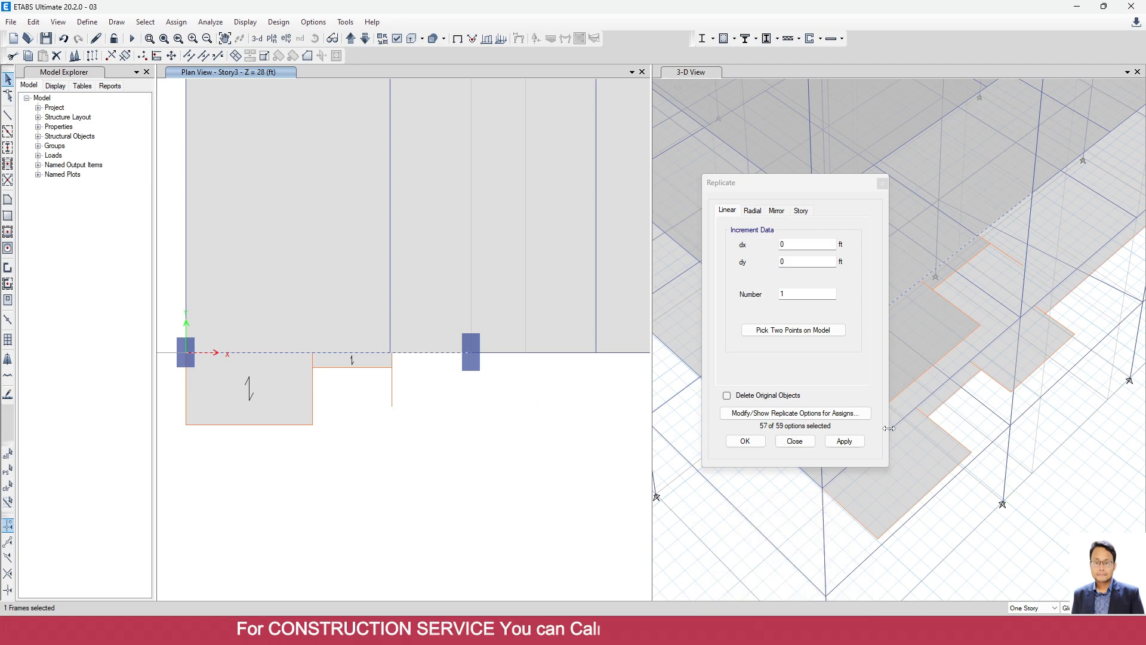
{"action": "double_click", "coordinate": [795, 261]}
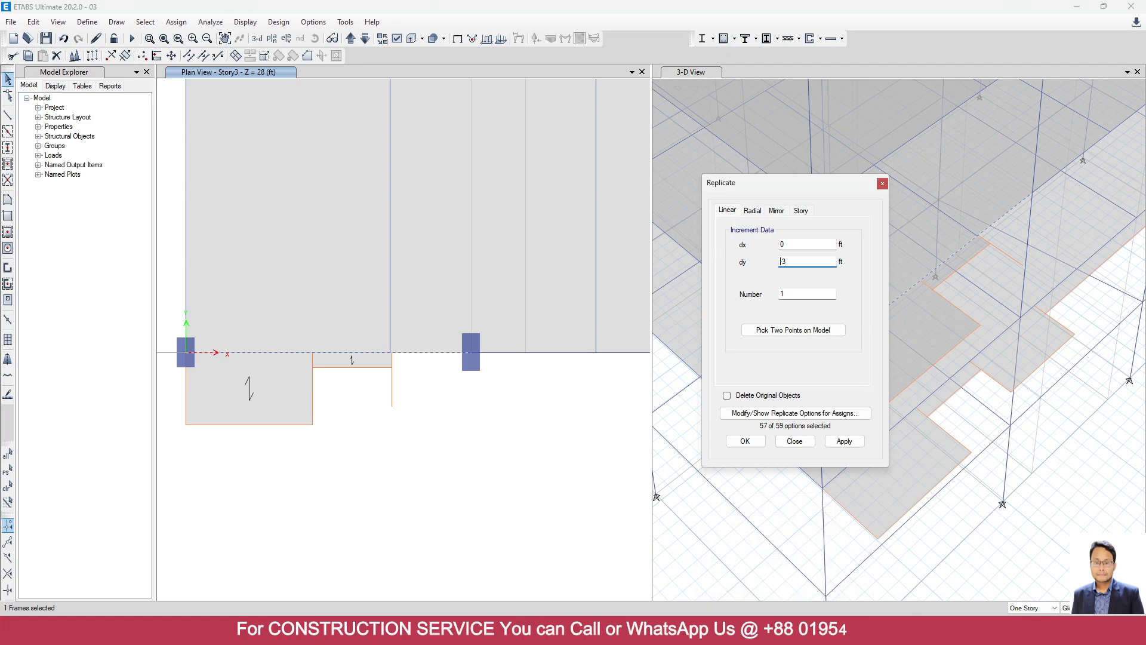
{"action": "type", "text": "-"}
{"action": "left_click", "coordinate": [843, 442]}
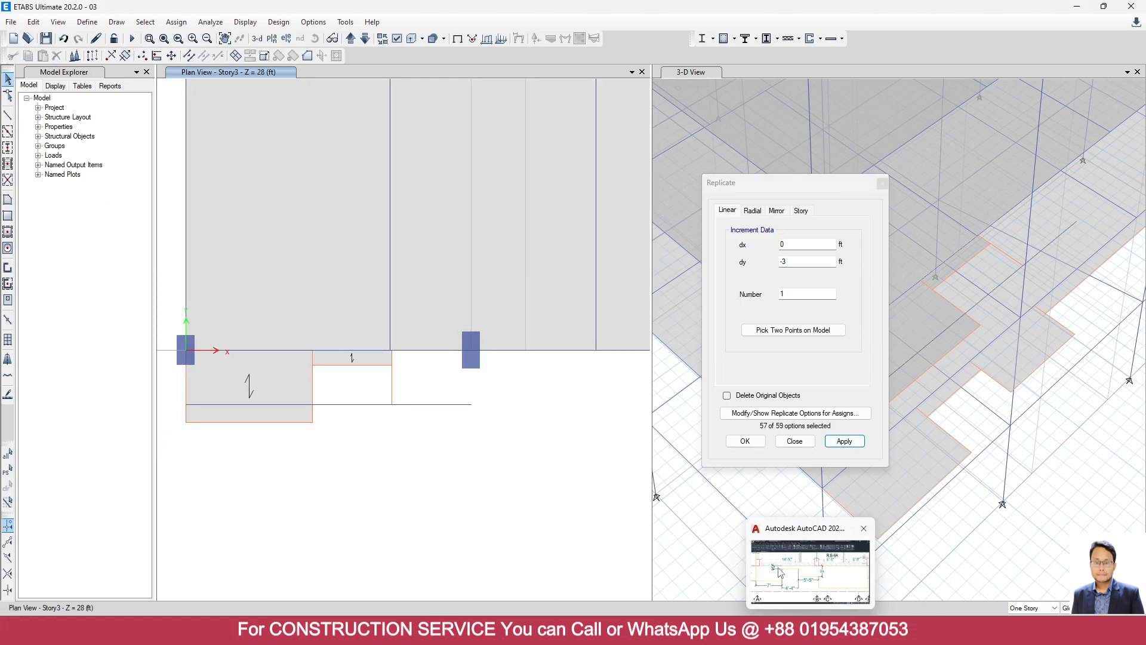
Switch to AutoCAD, check the outline dimensions near grid B on the typical floor plan, and return to ETABS.
{"action": "left_click", "coordinate": [810, 571]}
{"action": "scroll", "coordinate": [358, 312], "scroll_direction": "down", "scroll_amount": 5}
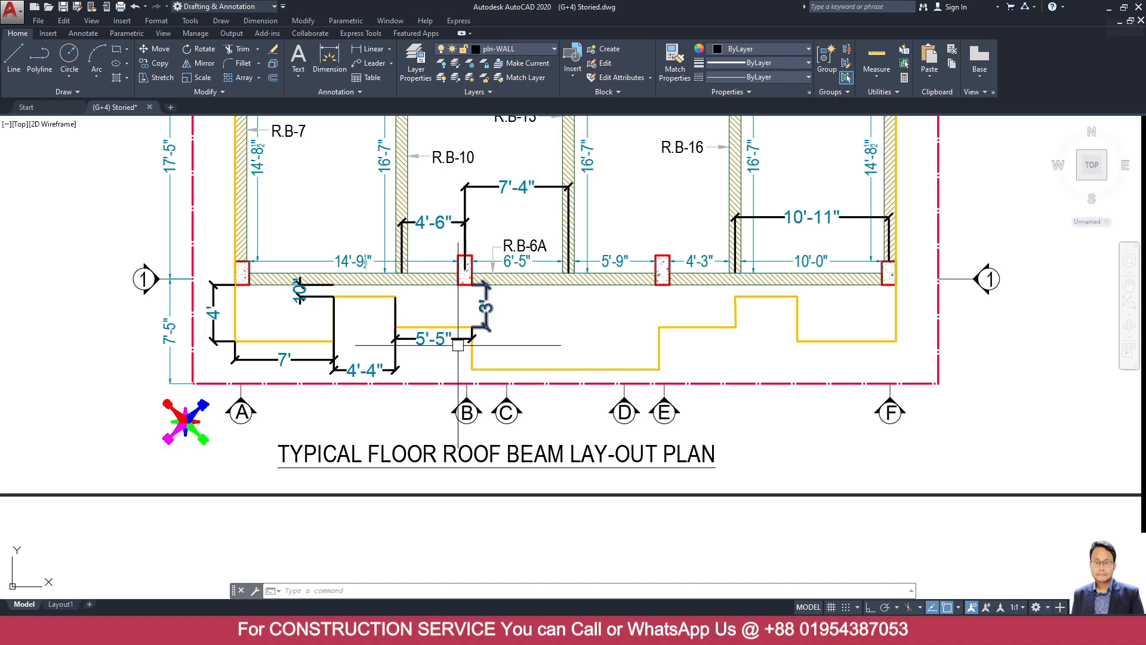
{"action": "left_click", "coordinate": [1108, 13]}
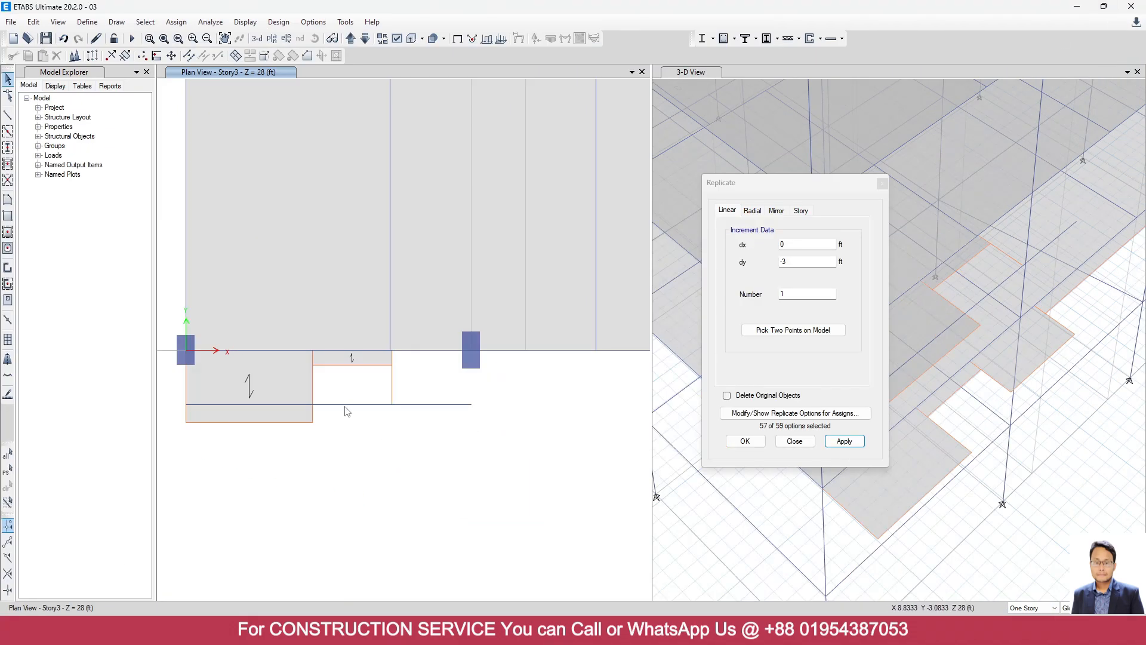
Replicate the selected recess edge frame from its grid 1 joint to grid B using two picked points, dx 4.4167 ft and dy 0.
{"action": "left_click", "coordinate": [794, 330]}
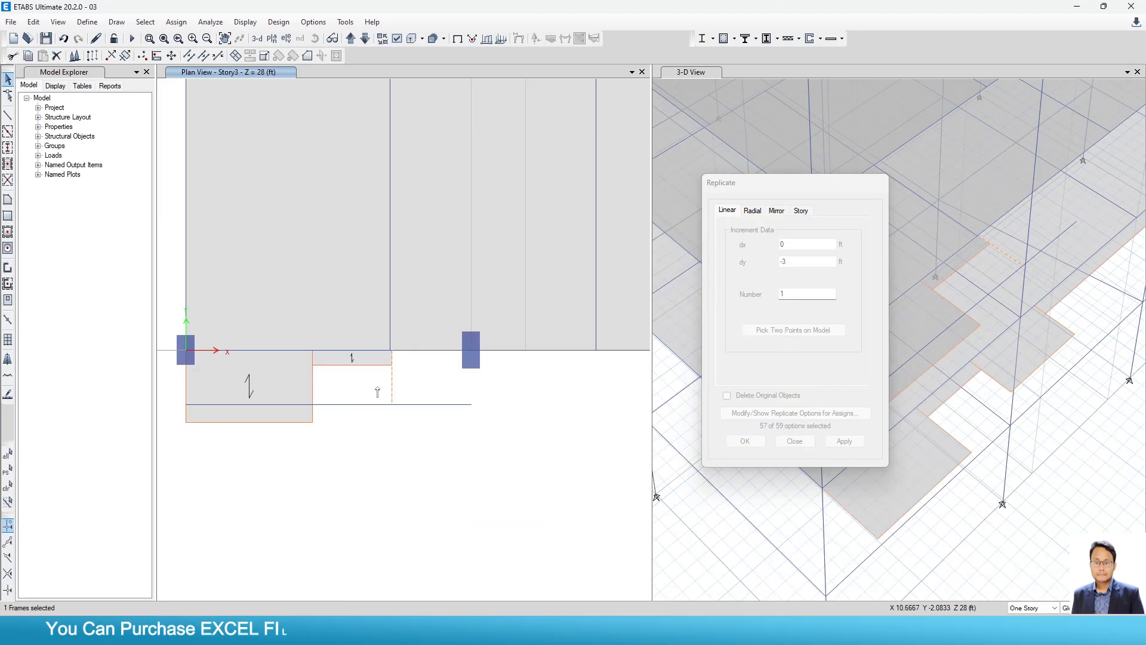
{"action": "scroll", "coordinate": [395, 362], "scroll_direction": "up", "scroll_amount": 2}
{"action": "left_click", "coordinate": [386, 337]}
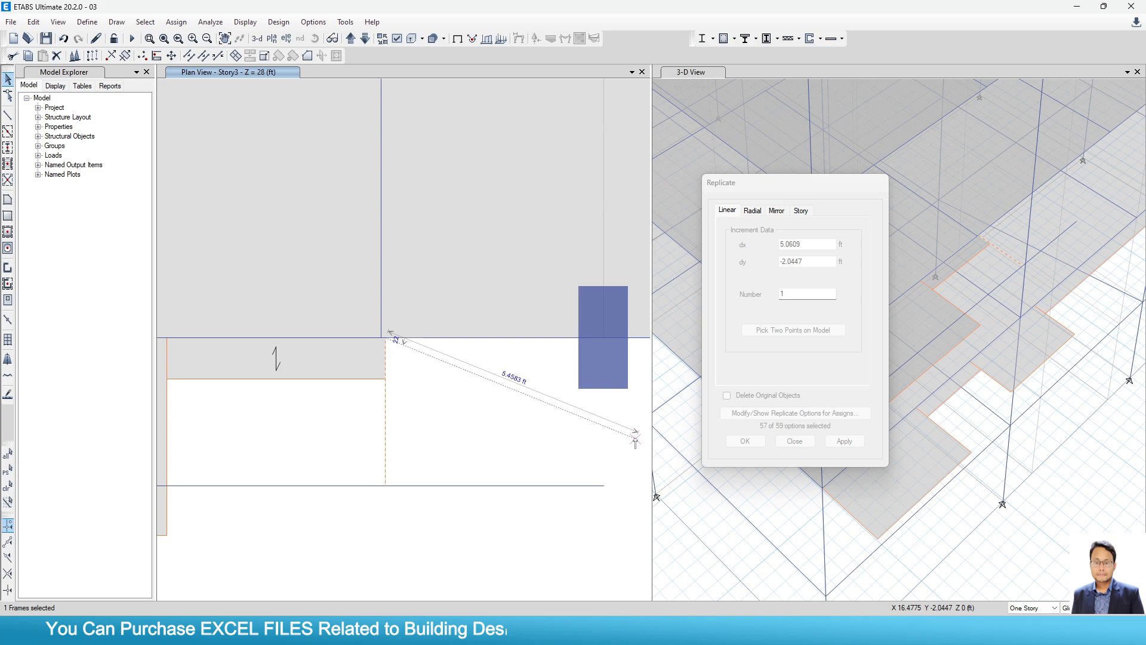
{"action": "left_click", "coordinate": [604, 338]}
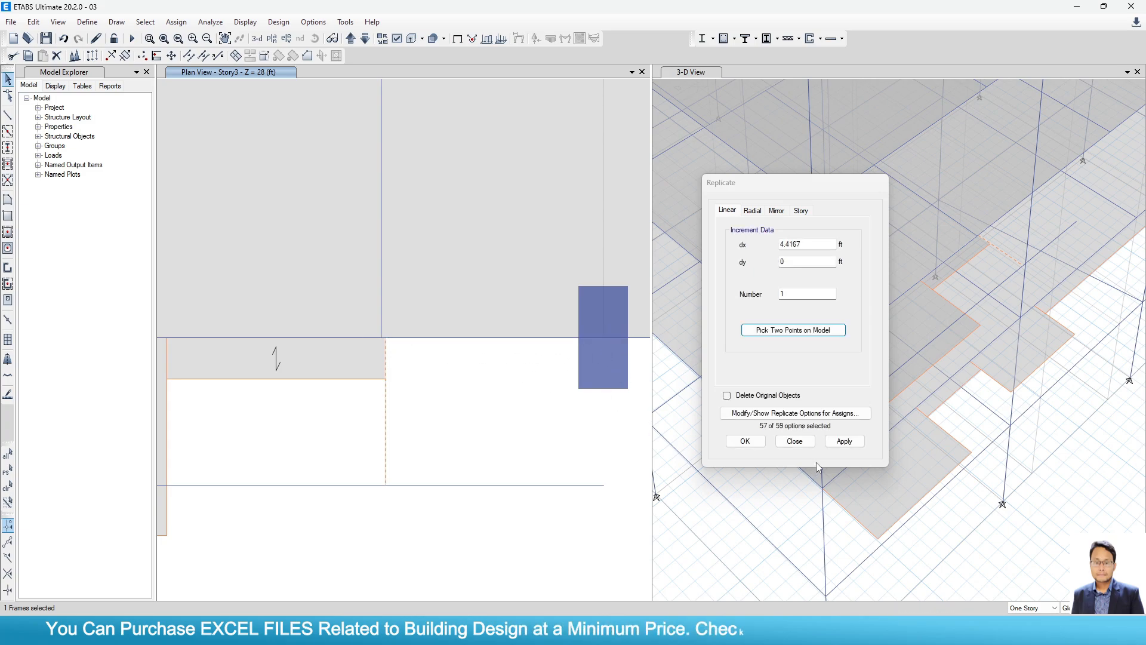
{"action": "left_click", "coordinate": [745, 442]}
Delete the long offset frame between grids A and B and draw a frame about 4.42 ft long joining the two edge frames' outer ends.
{"action": "left_click", "coordinate": [549, 485]}
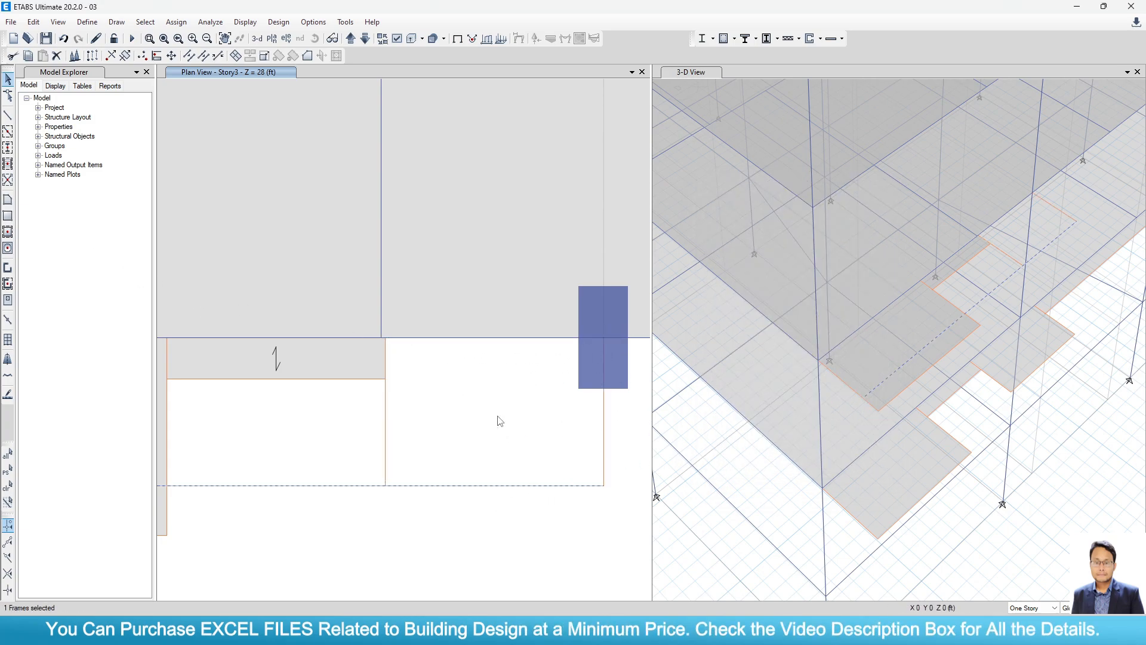
{"action": "key", "text": "Delete"}
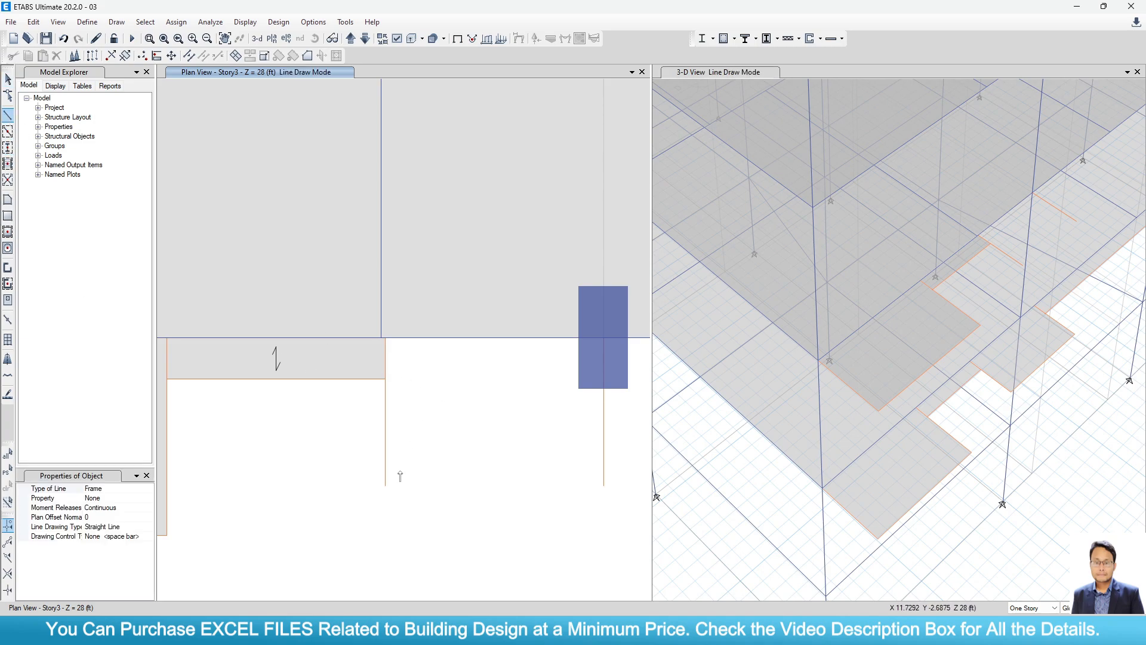
{"action": "left_click", "coordinate": [386, 486]}
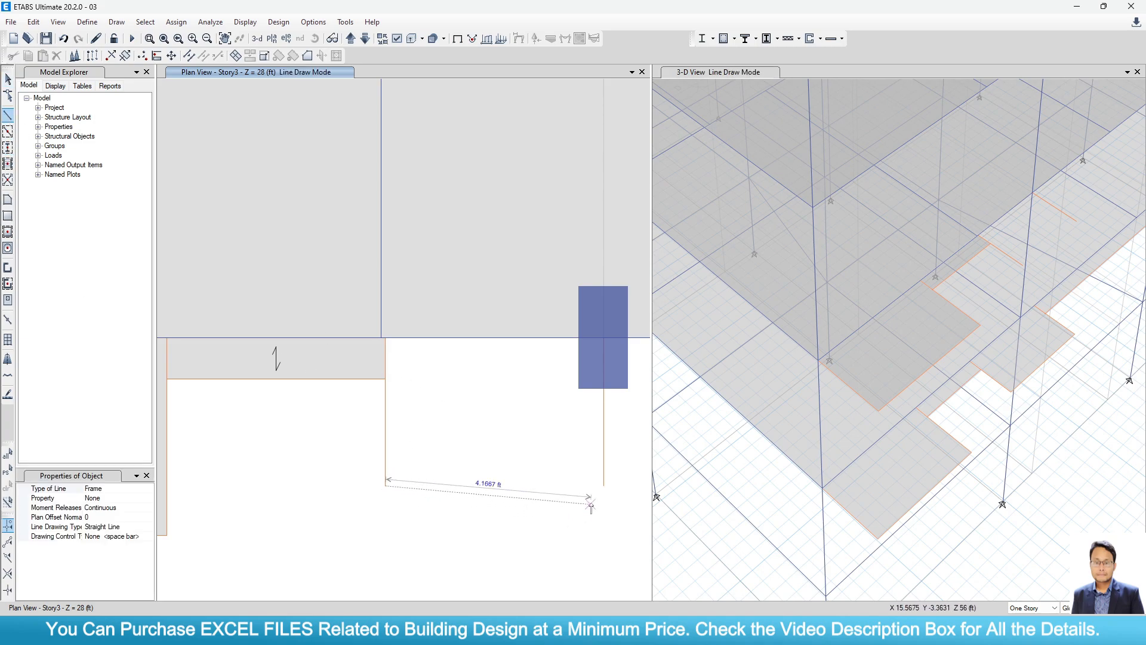
{"action": "left_click", "coordinate": [604, 485]}
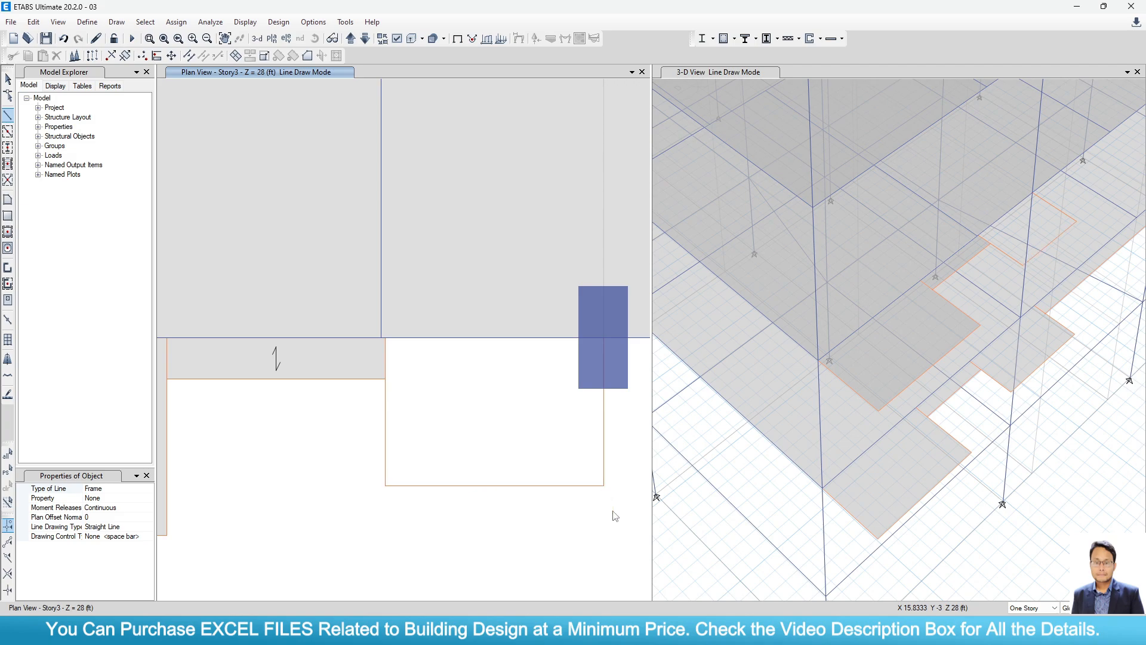
{"action": "left_click", "coordinate": [7, 200]}
{"action": "left_click", "coordinate": [385, 338]}
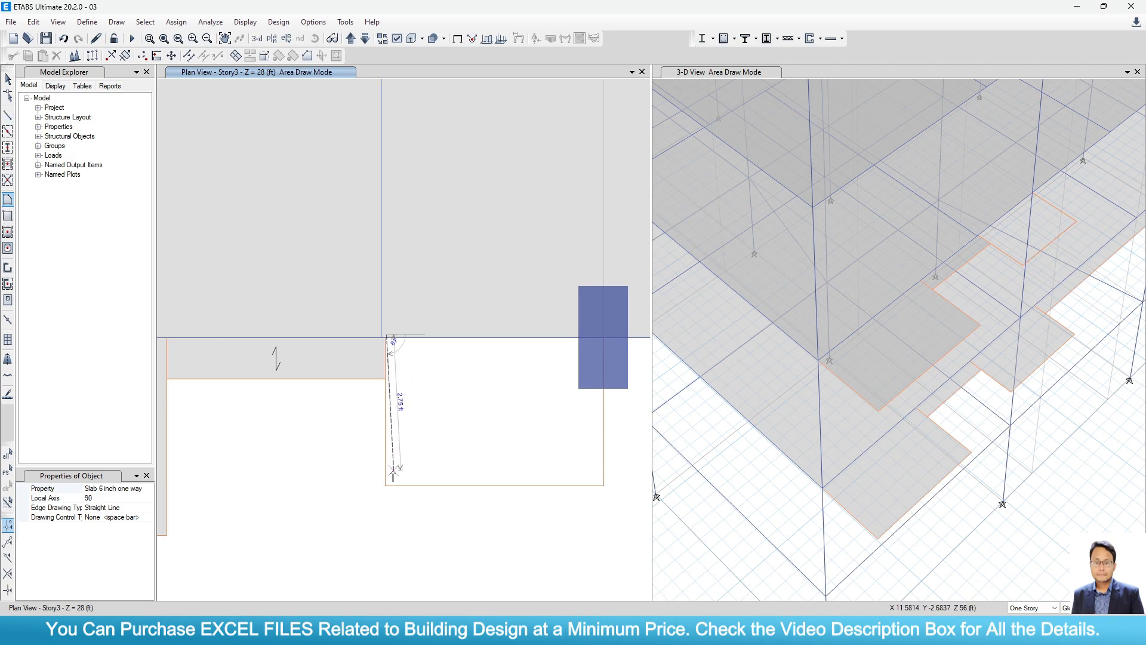
{"action": "left_click", "coordinate": [386, 485]}
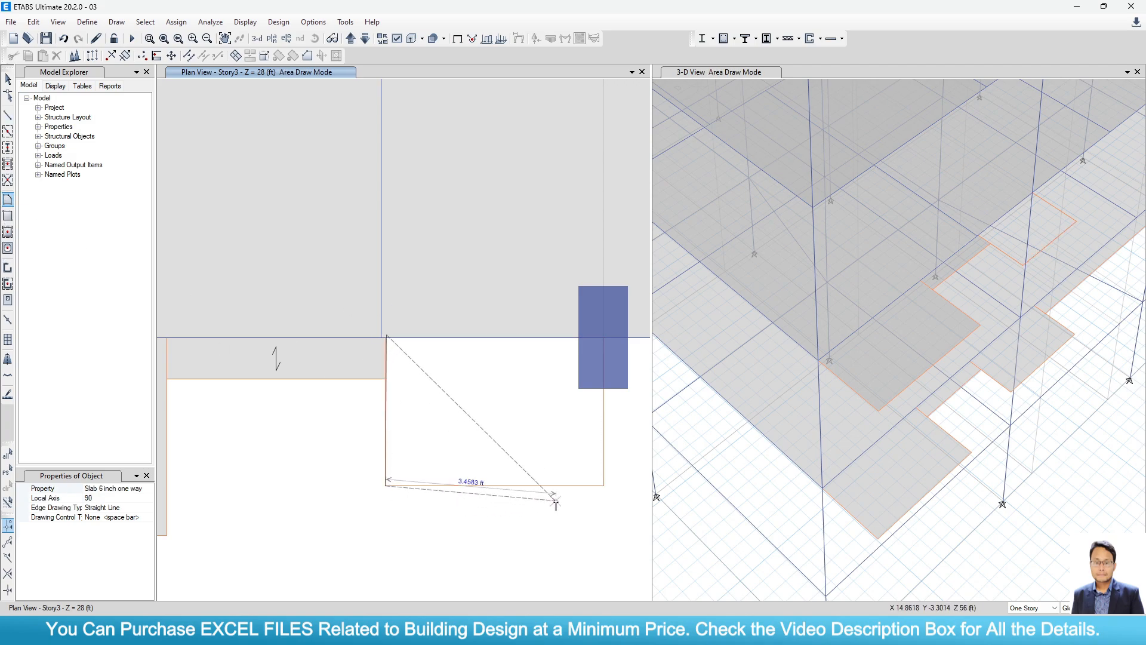
{"action": "left_click", "coordinate": [604, 486]}
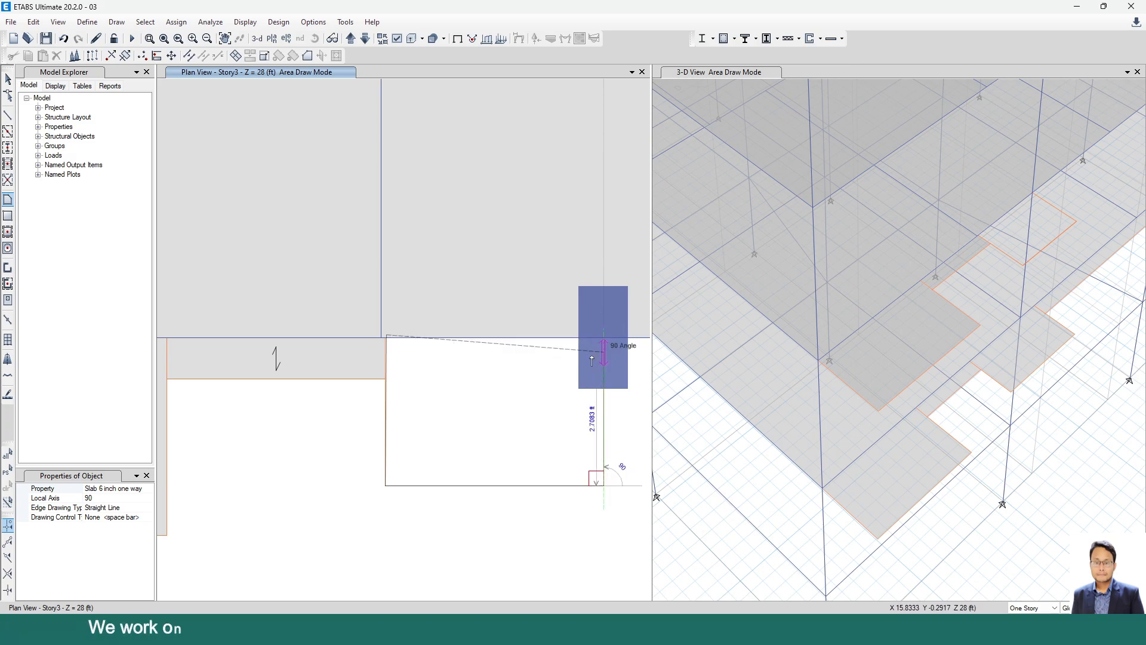
{"action": "key", "text": "Escape"}
{"action": "key", "text": "Escape"}
{"action": "left_click", "coordinate": [489, 417]}
{"action": "key", "text": "Delete"}
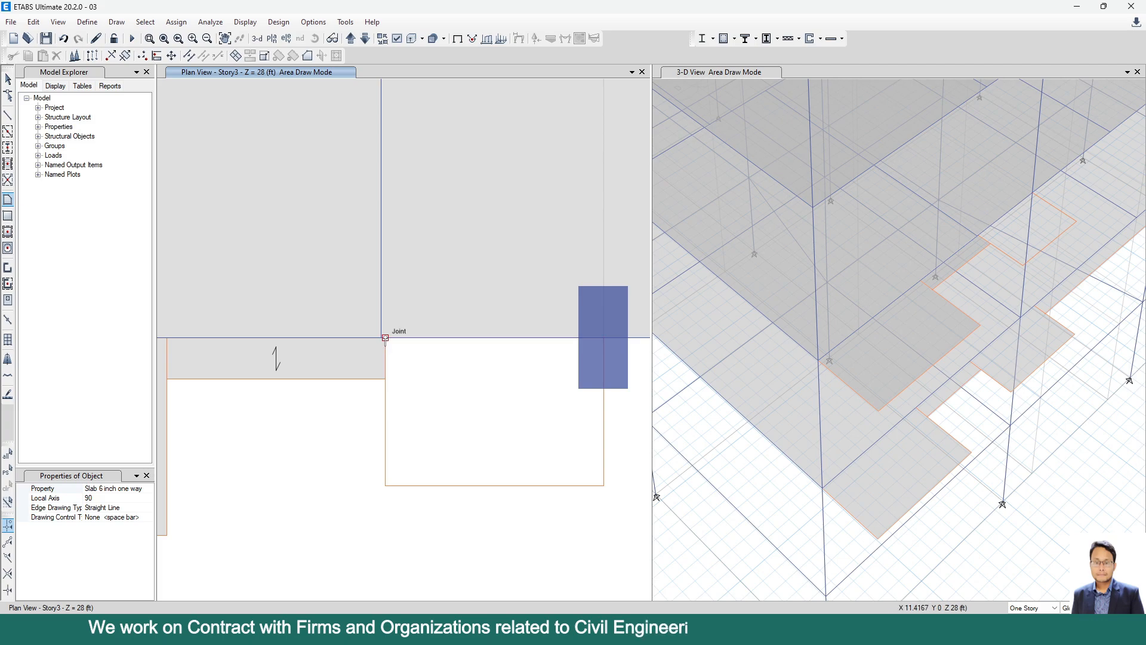
Draw a Slab 6 inch one way area about 4.42 ft by 3 ft inside the new edge frames beside grid B on Story3.
{"action": "left_click", "coordinate": [385, 338]}
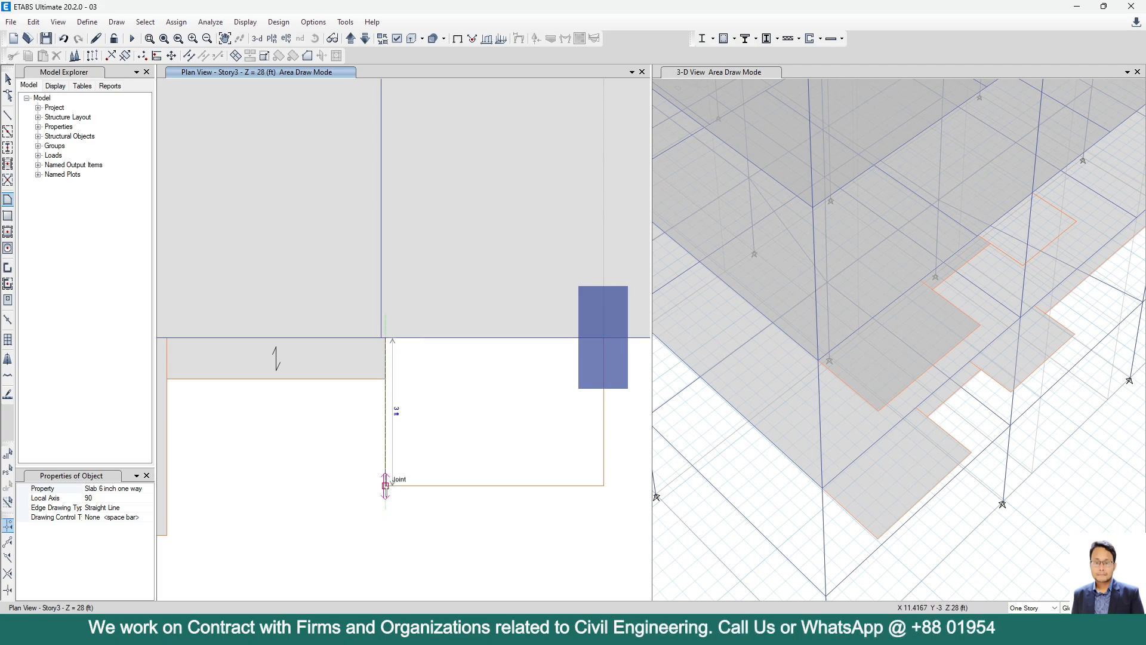
{"action": "left_click", "coordinate": [385, 484]}
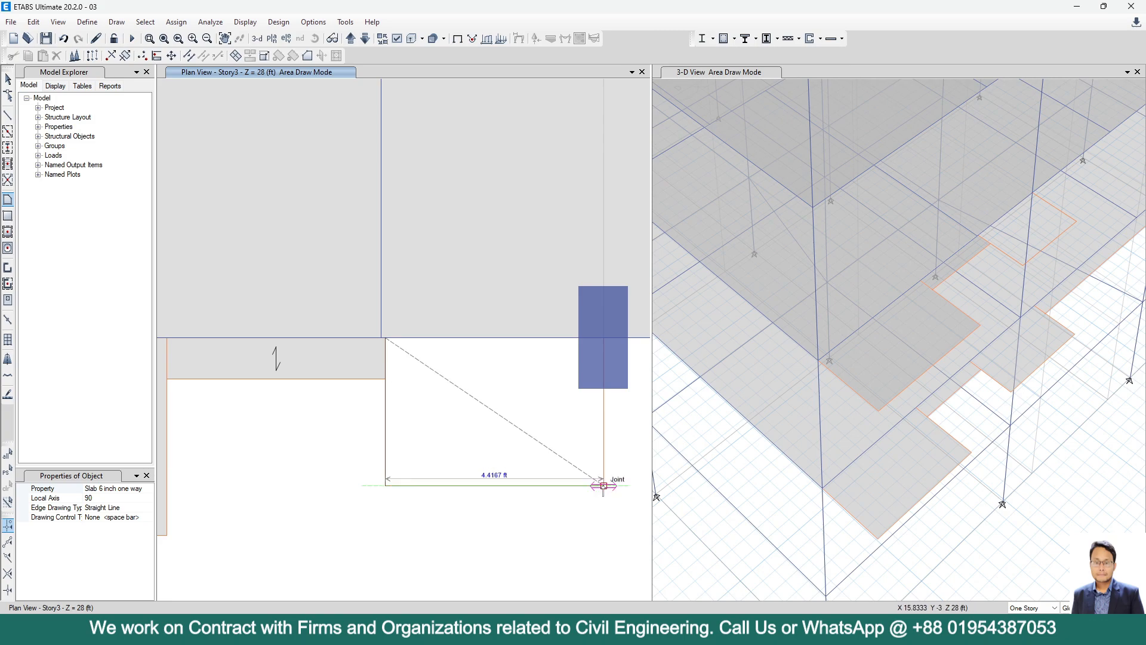
{"action": "left_click", "coordinate": [603, 484]}
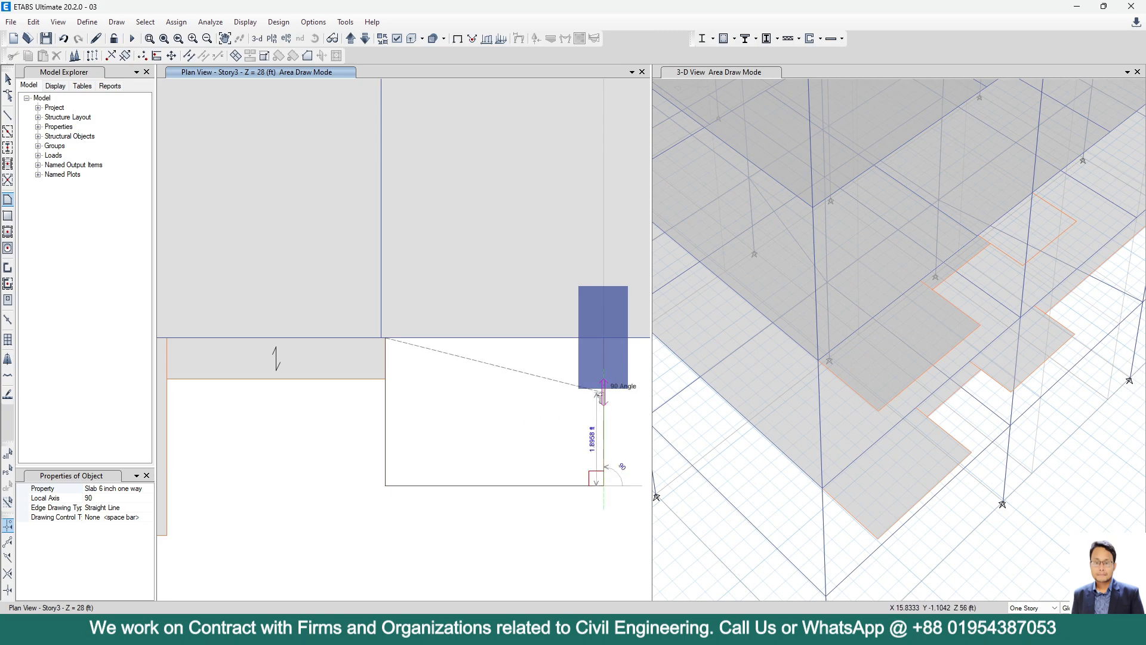
{"action": "double_click", "coordinate": [603, 338]}
{"action": "scroll", "coordinate": [444, 457], "scroll_direction": "down", "scroll_amount": 5}
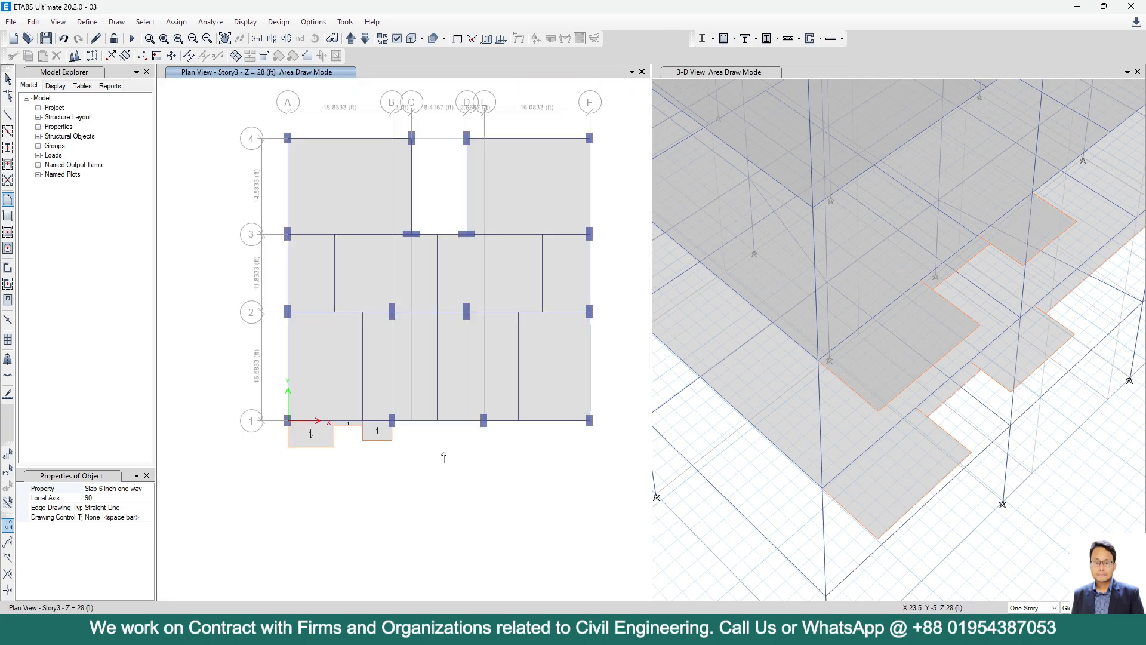
Switch to AutoCAD and dimension the offset between the grid 1 beam and the outermost outline segment between grids B and E.
{"action": "scroll", "coordinate": [443, 457], "scroll_direction": "up", "scroll_amount": 4}
{"action": "left_click", "coordinate": [784, 630]}
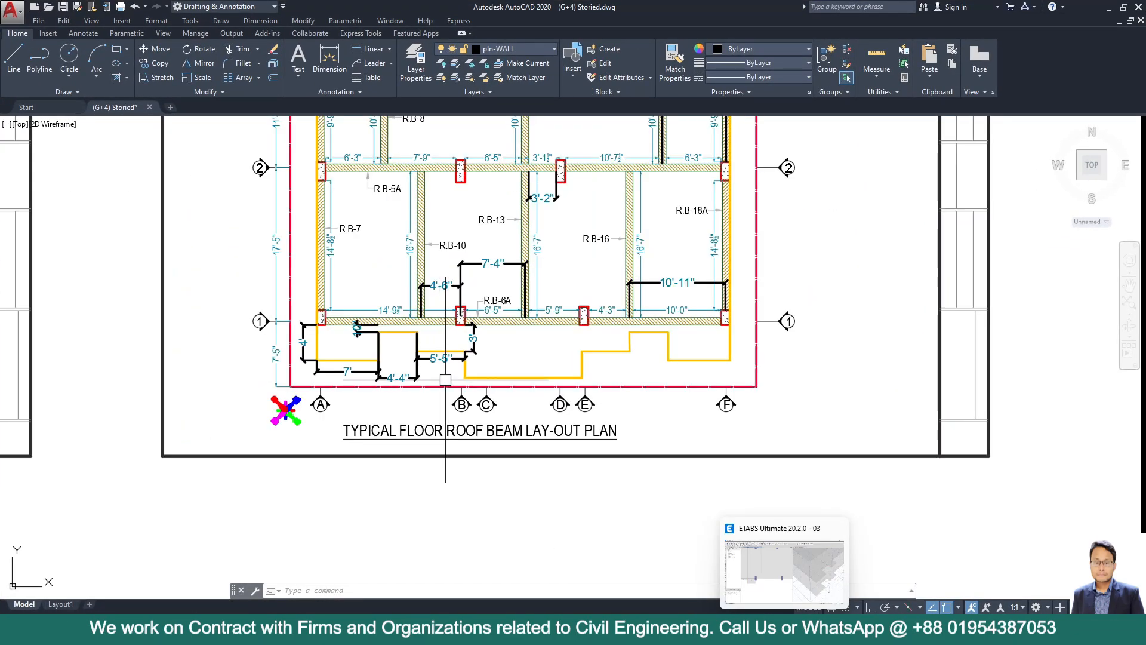
{"action": "scroll", "coordinate": [526, 371], "scroll_direction": "up", "scroll_amount": 2}
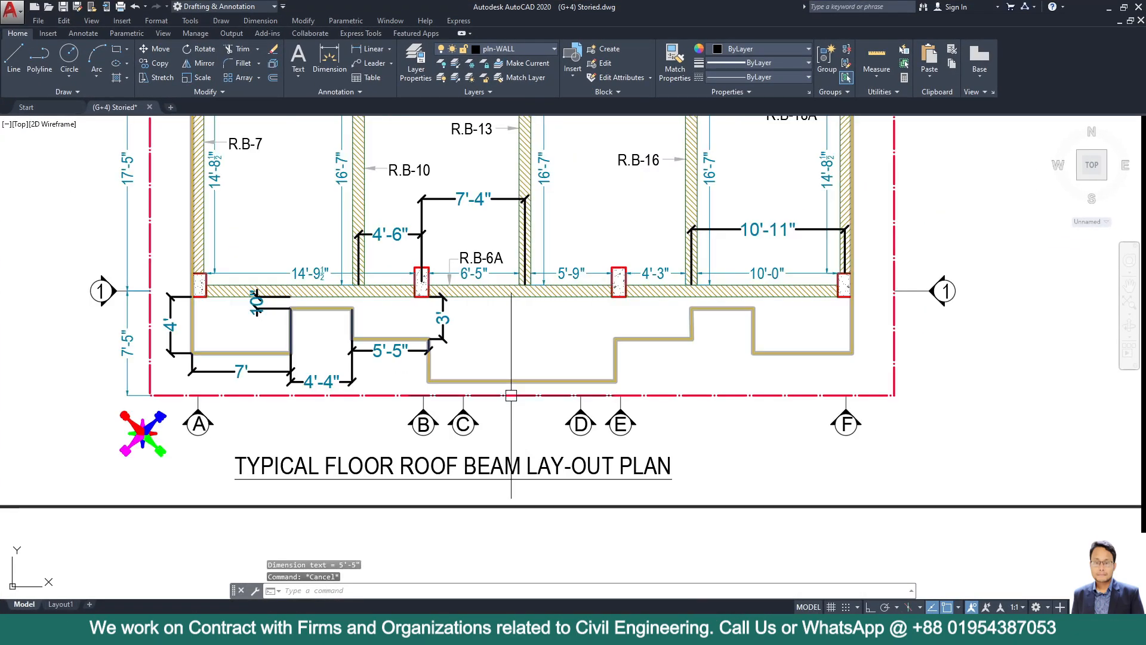
{"action": "left_click", "coordinate": [360, 53]}
{"action": "left_click", "coordinate": [530, 291]}
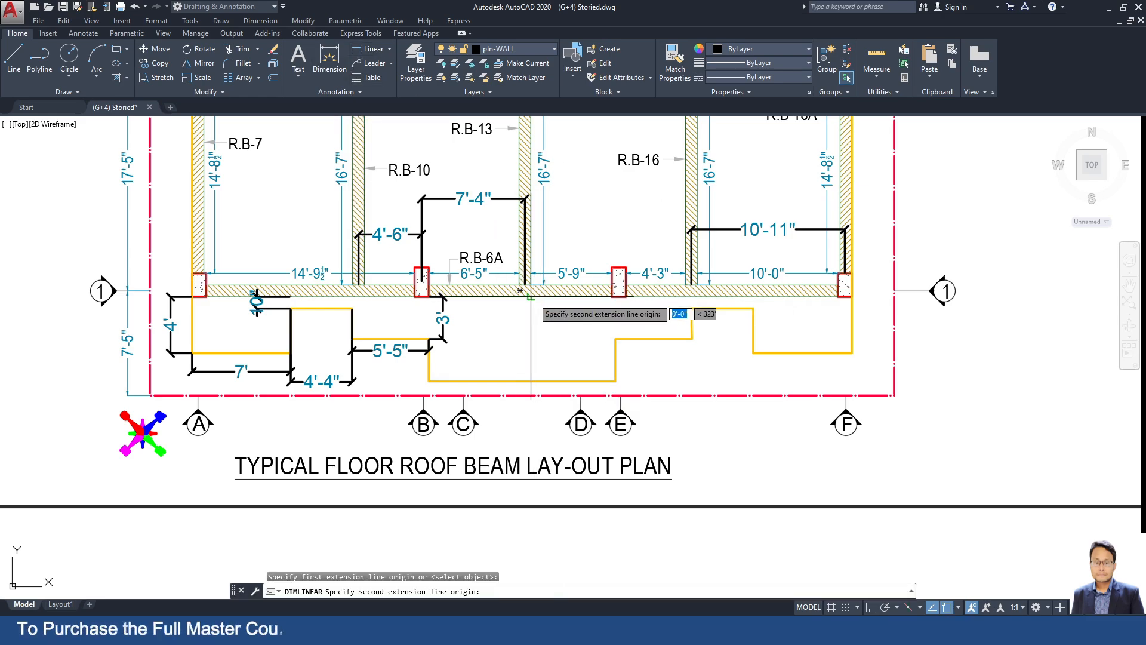
{"action": "left_click", "coordinate": [530, 380]}
{"action": "left_click", "coordinate": [516, 370]}
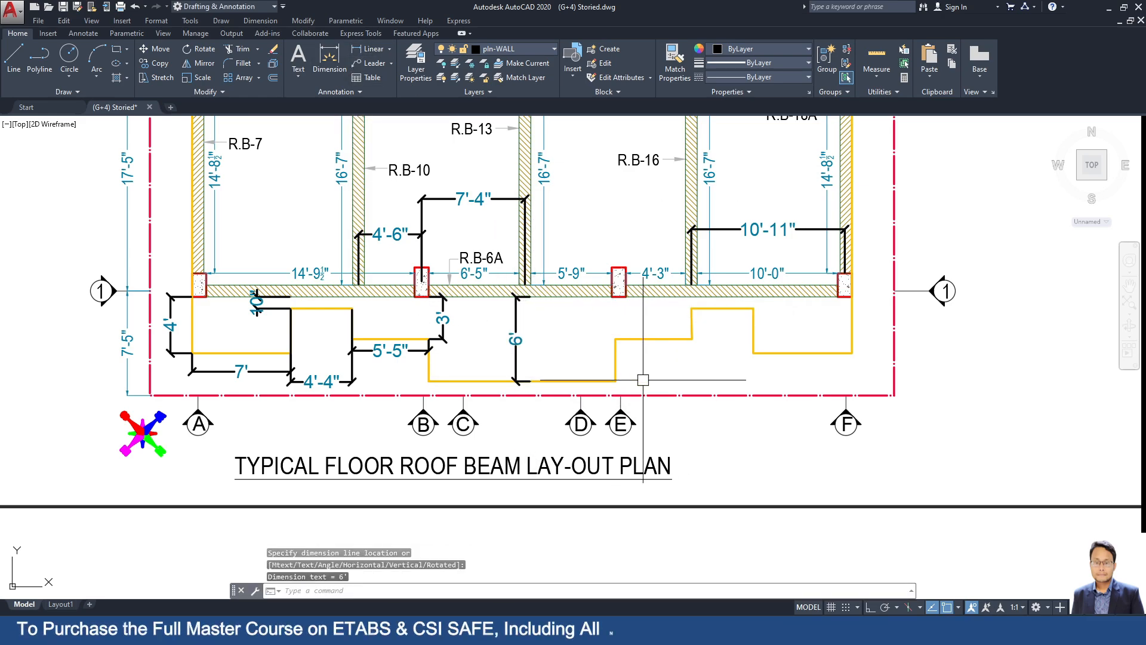
Dimension the width of the outermost outline segment between grids B and E on the typical floor plan.
{"action": "left_click", "coordinate": [366, 49]}
{"action": "left_click", "coordinate": [615, 380]}
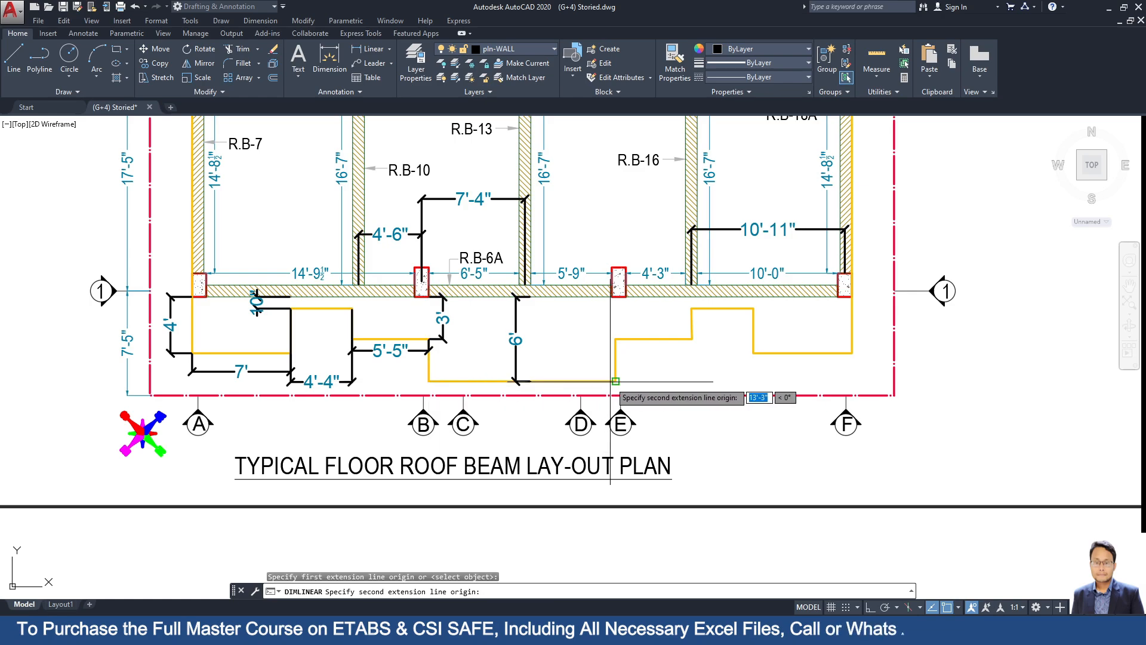
{"action": "left_click", "coordinate": [611, 381]}
{"action": "left_click", "coordinate": [585, 538]}
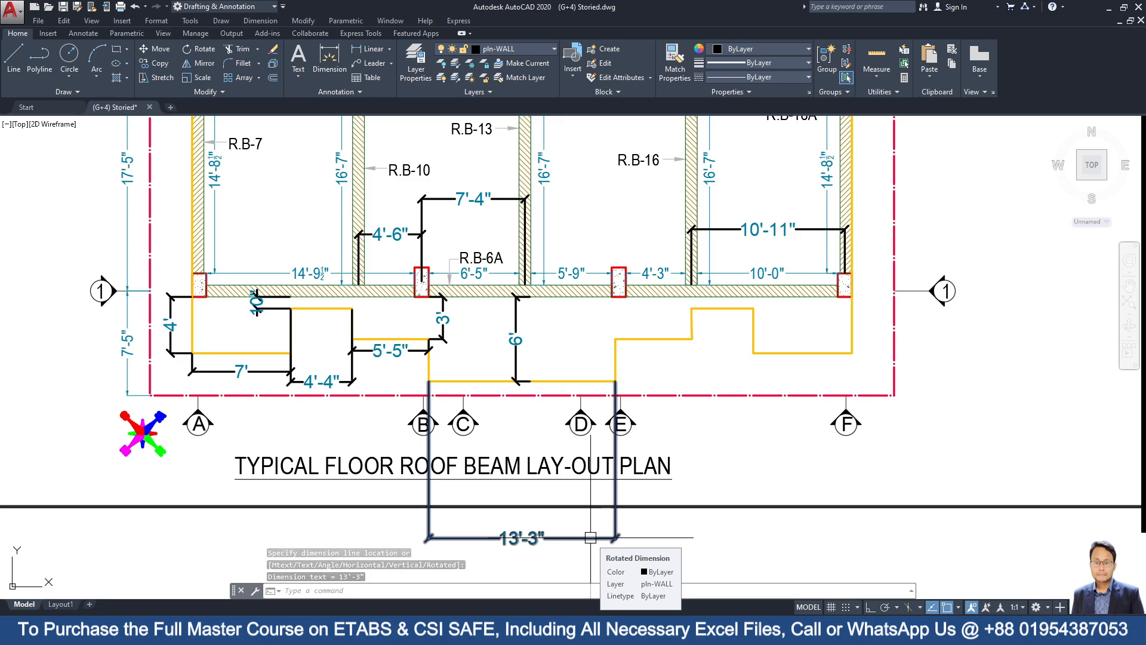
Switch back to ETABS and linearly replicate the grid 1 frame between grids B and E with dx 0 and dy -6 ft.
{"action": "left_click", "coordinate": [1110, 7]}
{"action": "key", "text": "Escape"}
{"action": "left_click", "coordinate": [376, 366]}
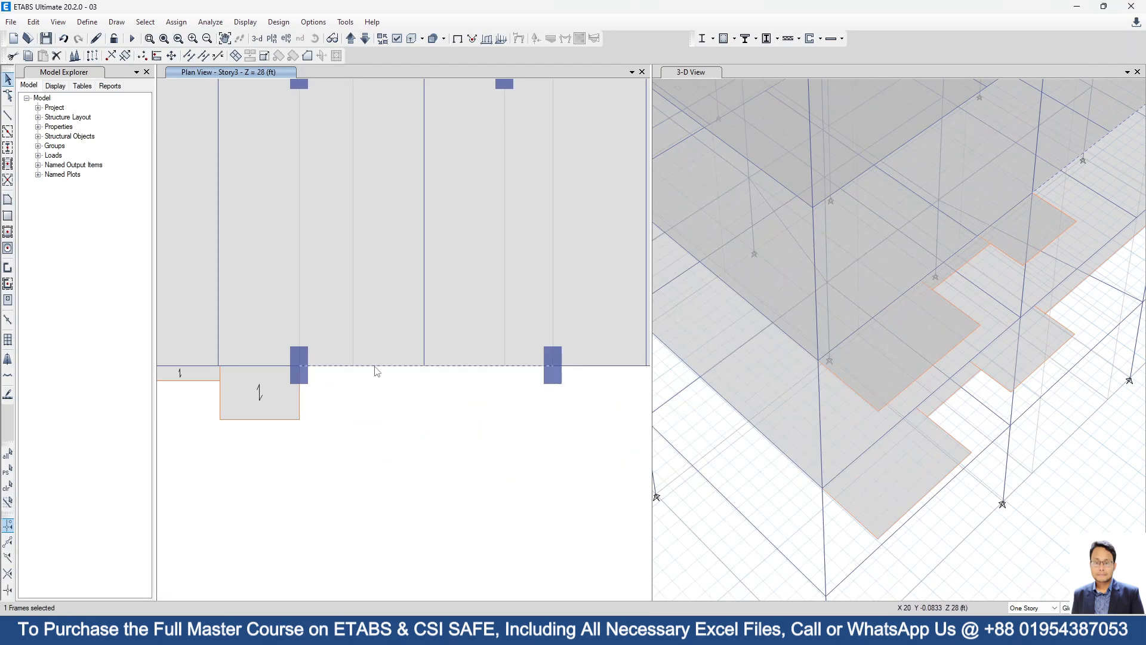
{"action": "left_click", "coordinate": [74, 56]}
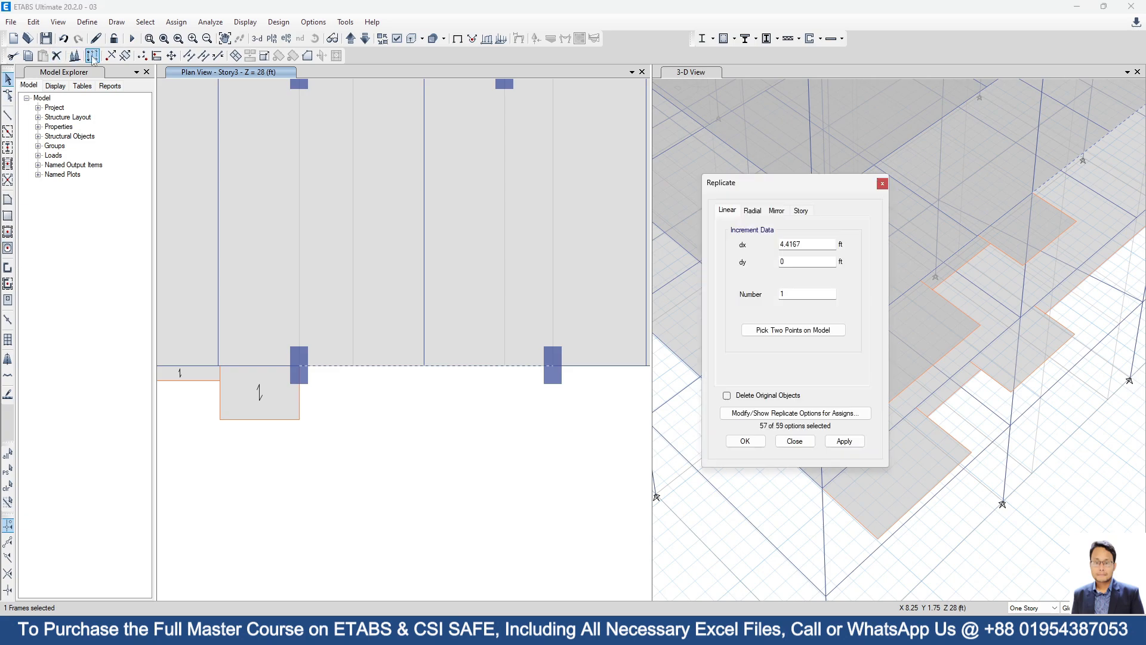
{"action": "double_click", "coordinate": [814, 248]}
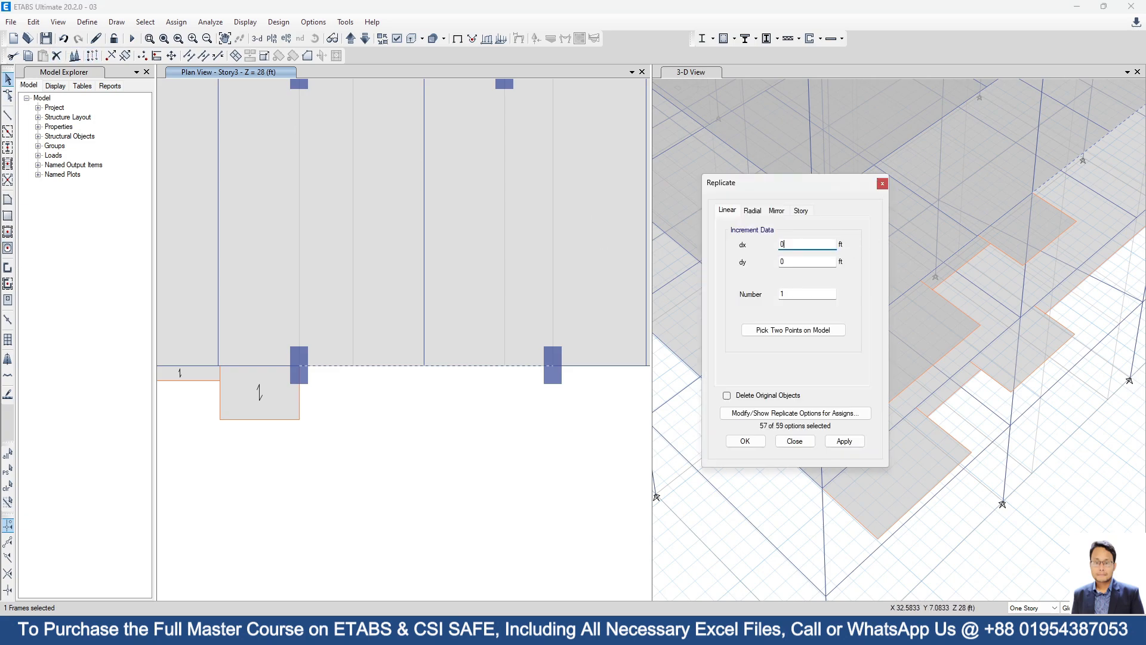
{"action": "double_click", "coordinate": [823, 263]}
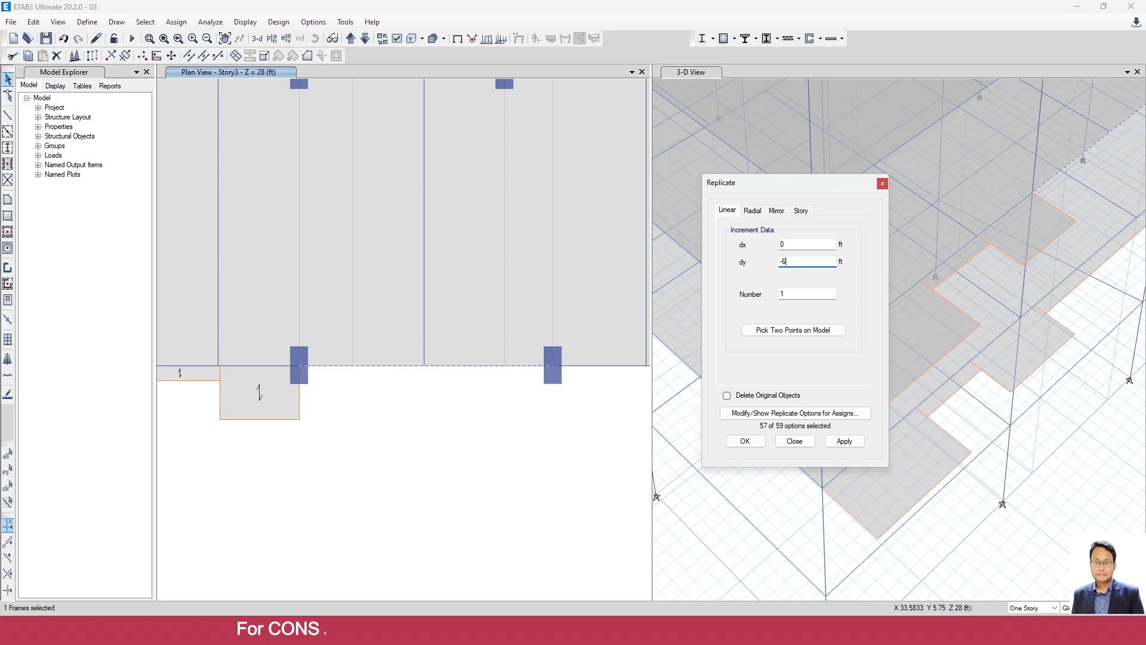
{"action": "left_click", "coordinate": [836, 440]}
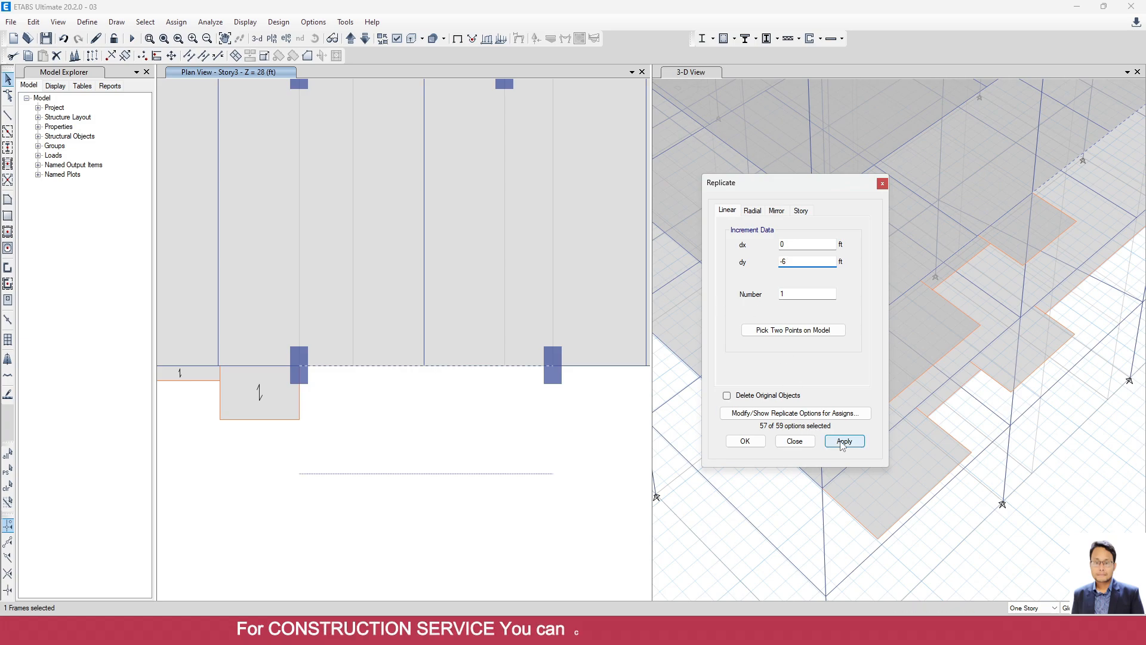
Replace the short edge frame at grid B with a 6 ft frame from grid 1 to the offset frame's end.
{"action": "left_click", "coordinate": [301, 405]}
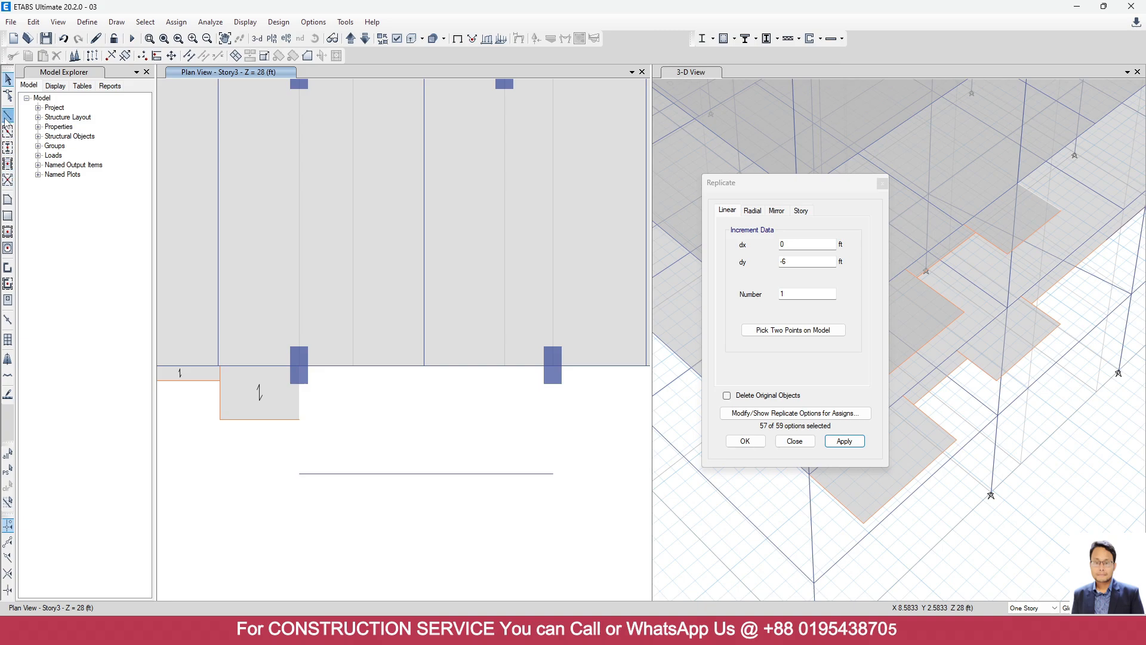
{"action": "left_click", "coordinate": [7, 115]}
{"action": "left_click", "coordinate": [299, 366]}
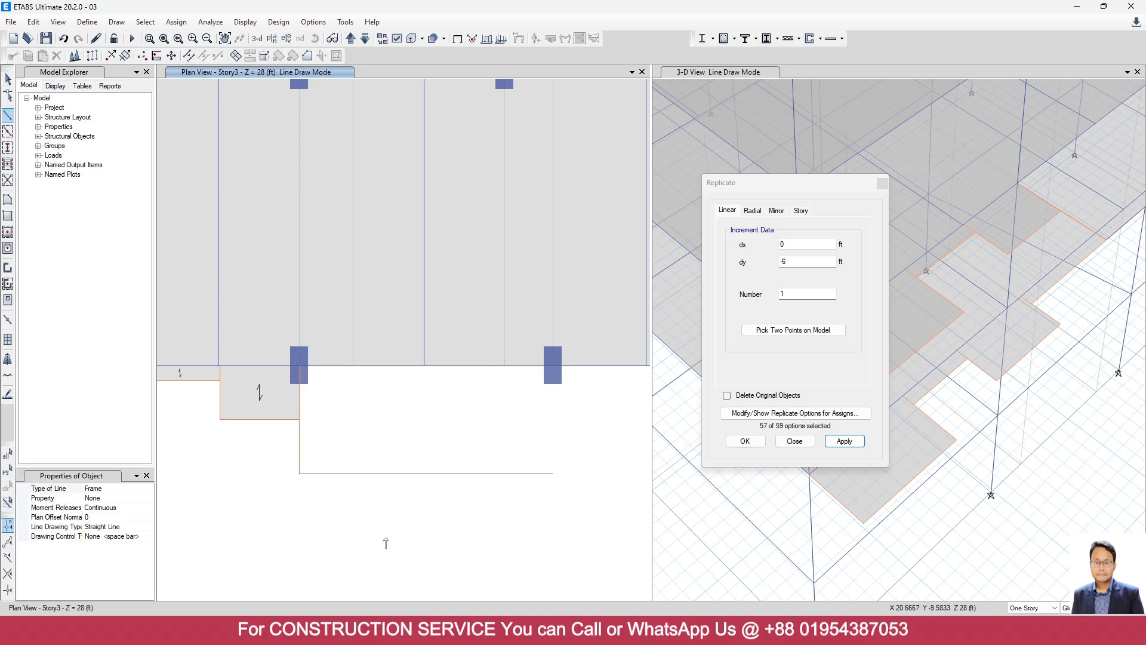
{"action": "key", "text": "Escape"}
Linearly replicate the 6 ft grid B edge frame with dx 13'3 and dy 0, and delete the overlong offset frame.
{"action": "left_click", "coordinate": [300, 455]}
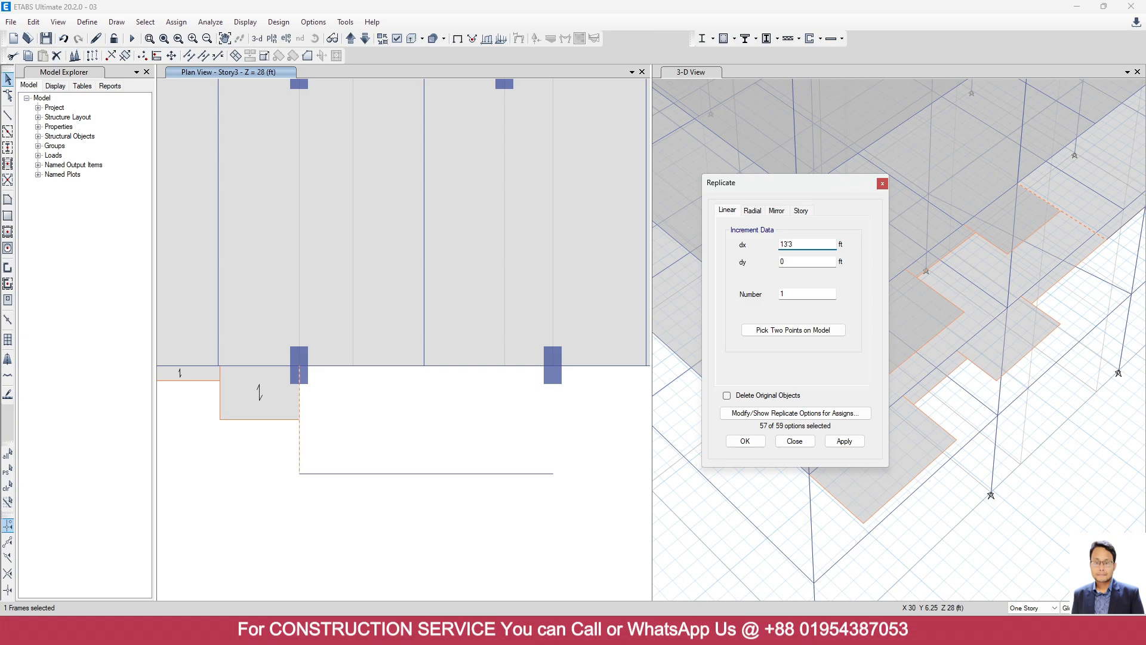
{"action": "left_click", "coordinate": [842, 442]}
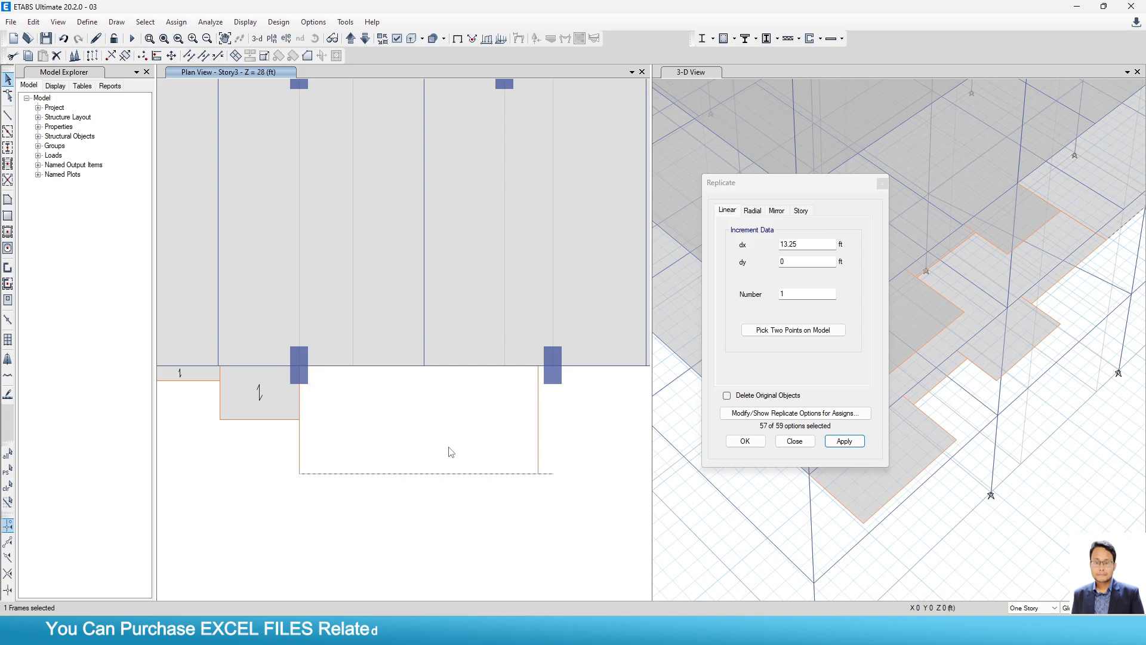
{"action": "left_click", "coordinate": [8, 199]}
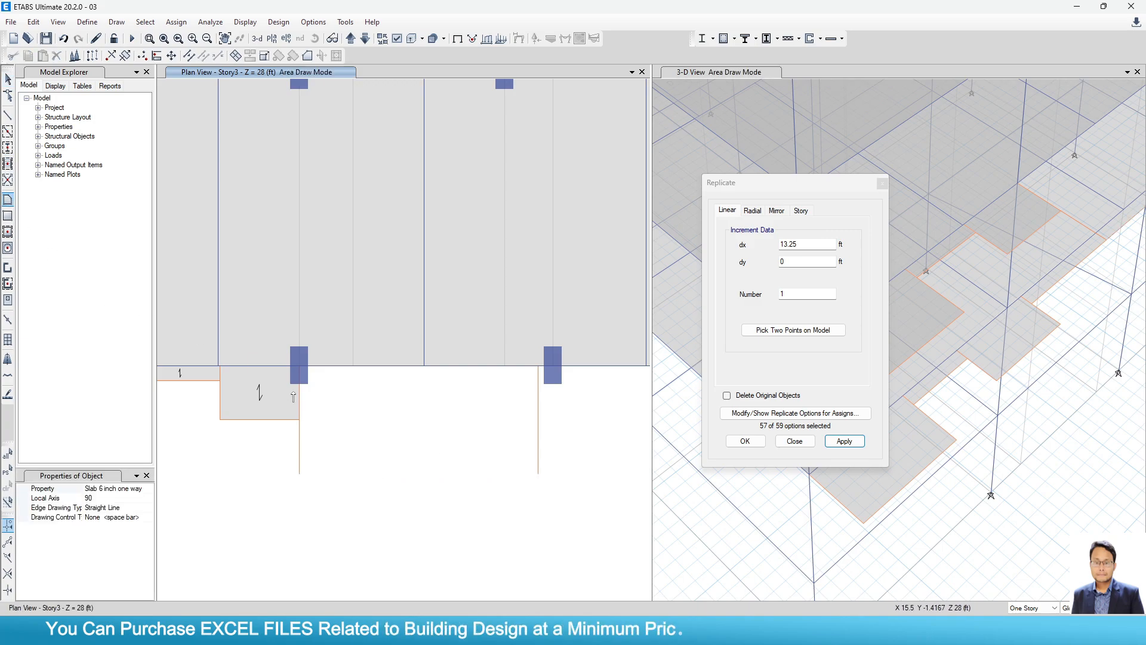
{"action": "left_click", "coordinate": [299, 474]}
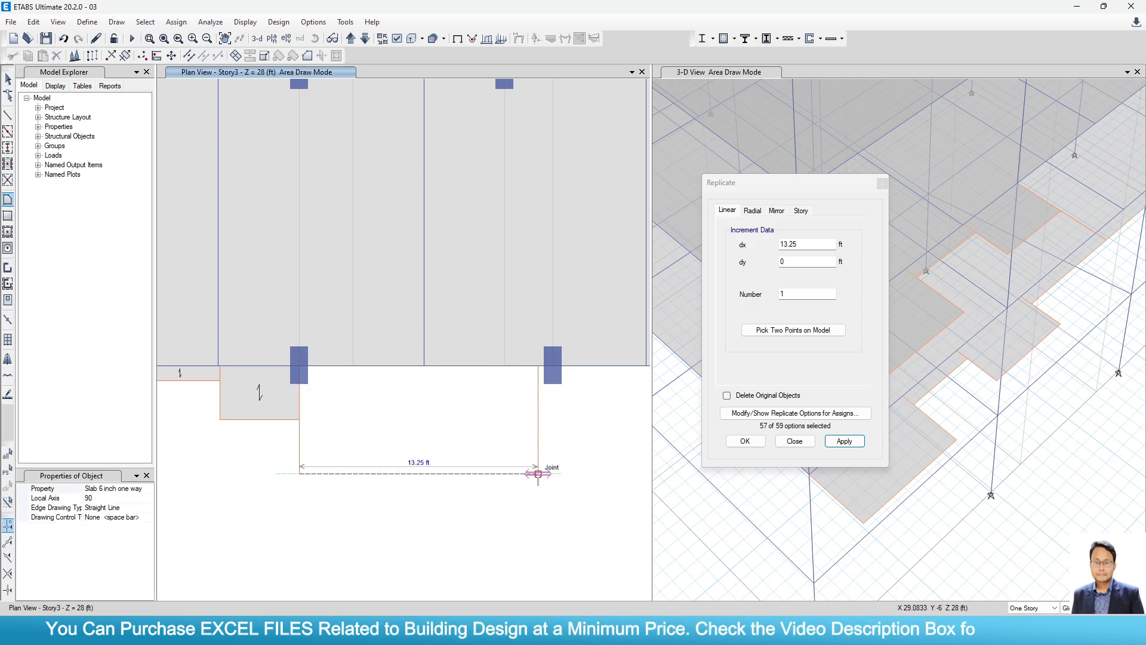
{"action": "key", "text": "Escape"}
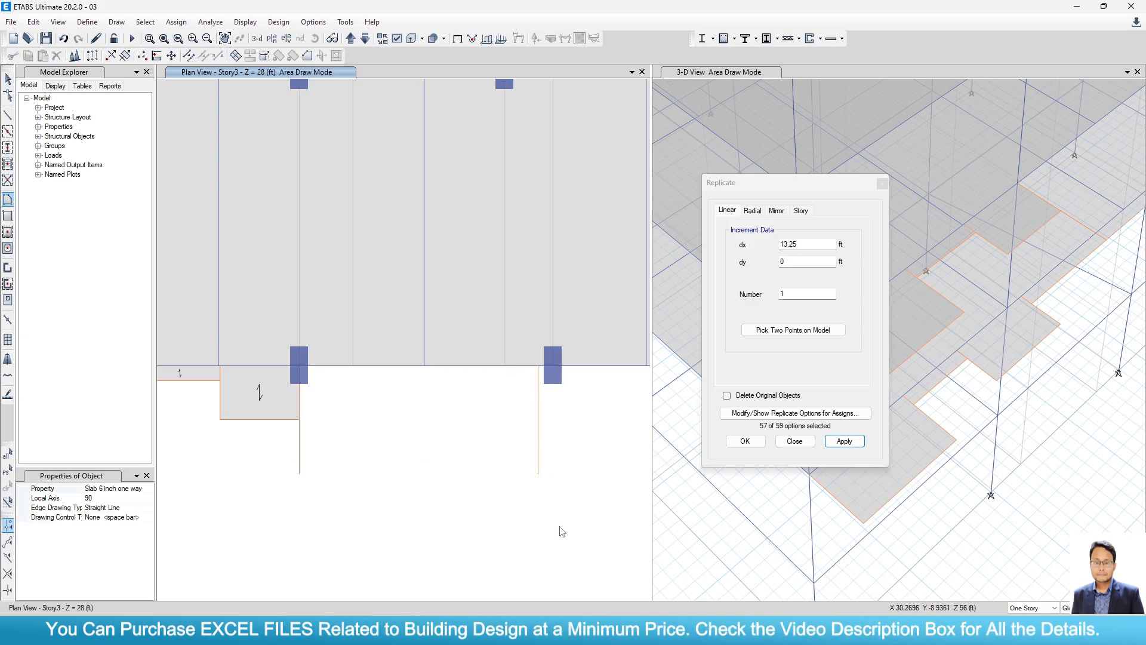
Draw a 13.25 ft frame closing the outer ends of the two 6 ft edge frames between grids B and E.
{"action": "left_click", "coordinate": [8, 115]}
{"action": "left_click", "coordinate": [299, 474]}
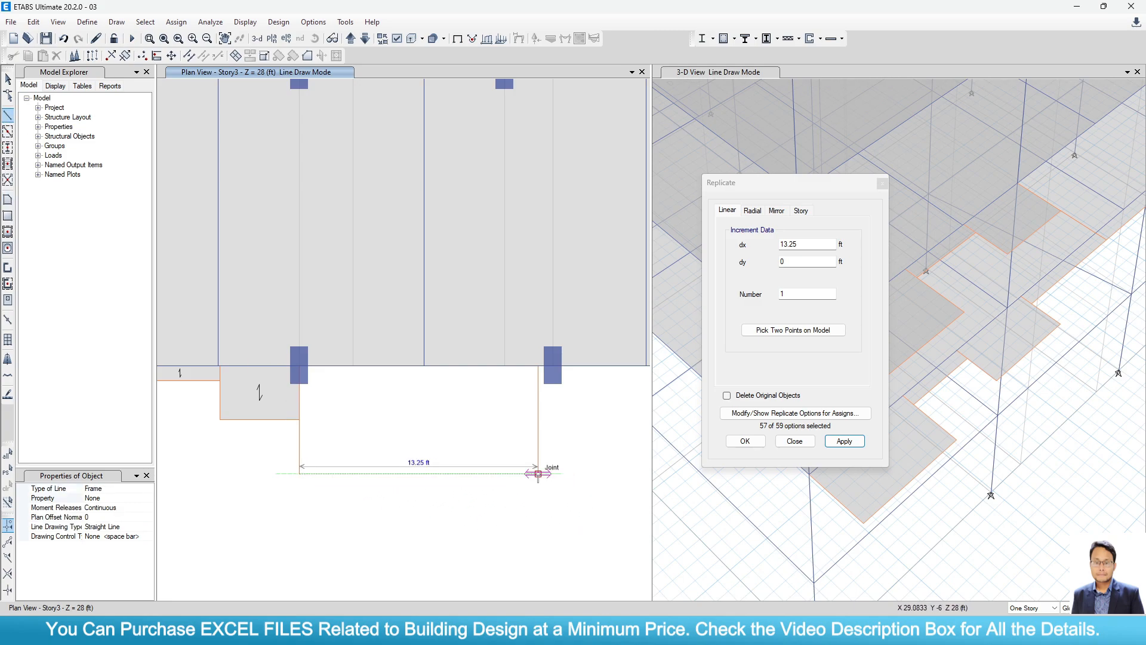
{"action": "double_click", "coordinate": [538, 473]}
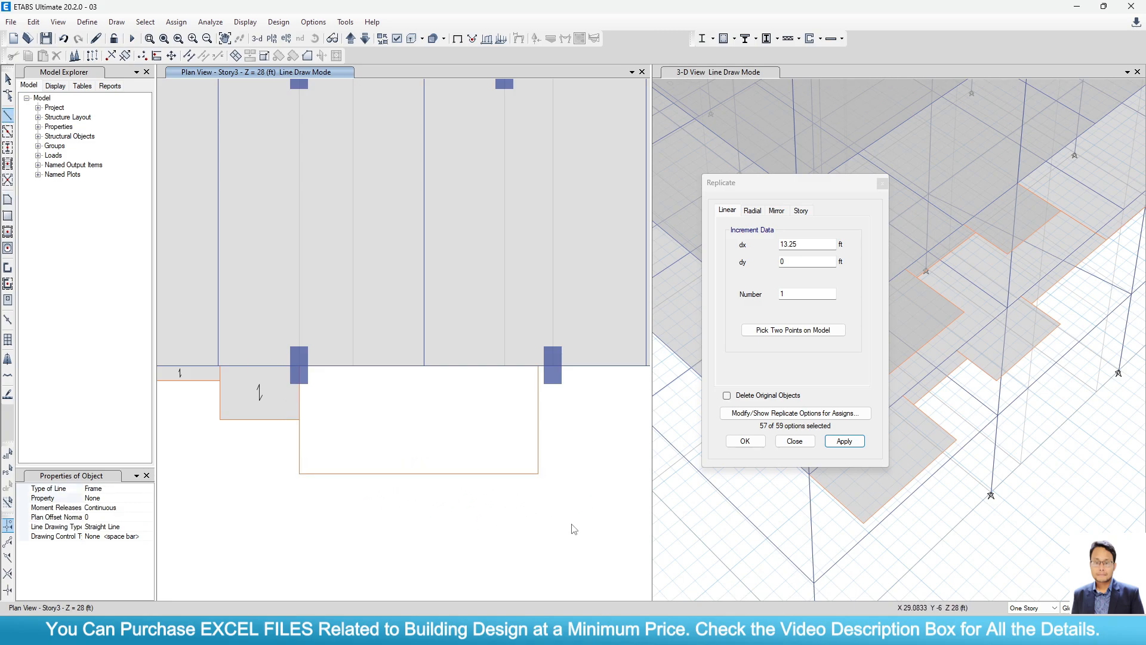
Draw a Slab 6 inch one way area over the 13.25 ft by 6 ft cantilever outline beyond grid 1.
{"action": "left_click", "coordinate": [8, 200]}
{"action": "left_click", "coordinate": [299, 366]}
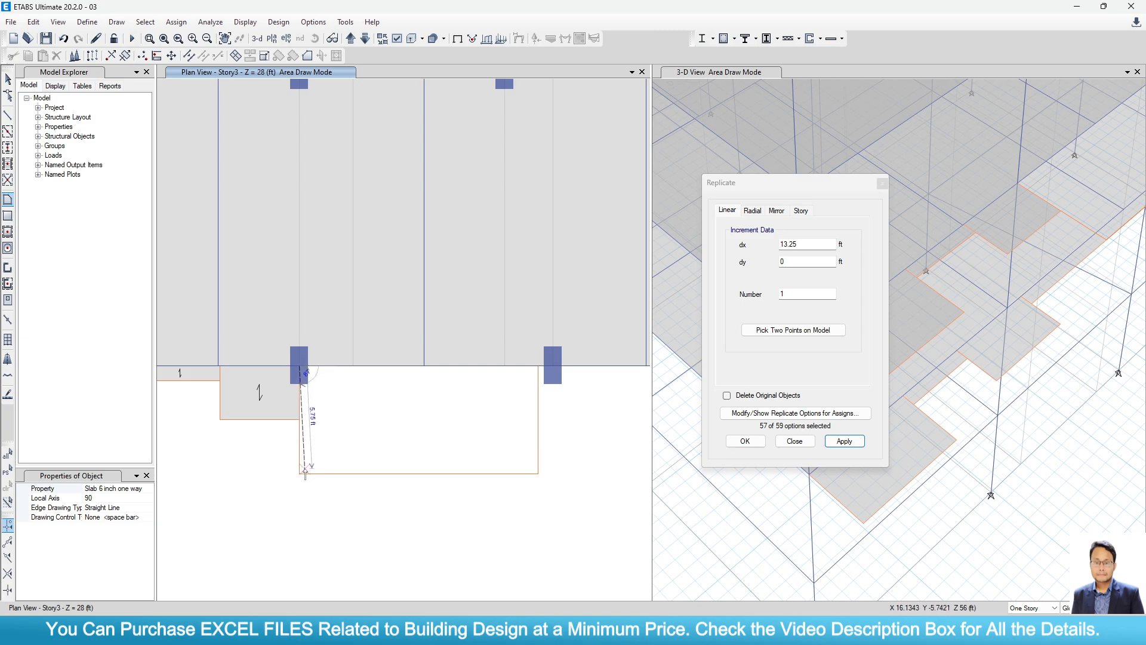
{"action": "left_click", "coordinate": [538, 474]}
{"action": "left_click", "coordinate": [538, 366]}
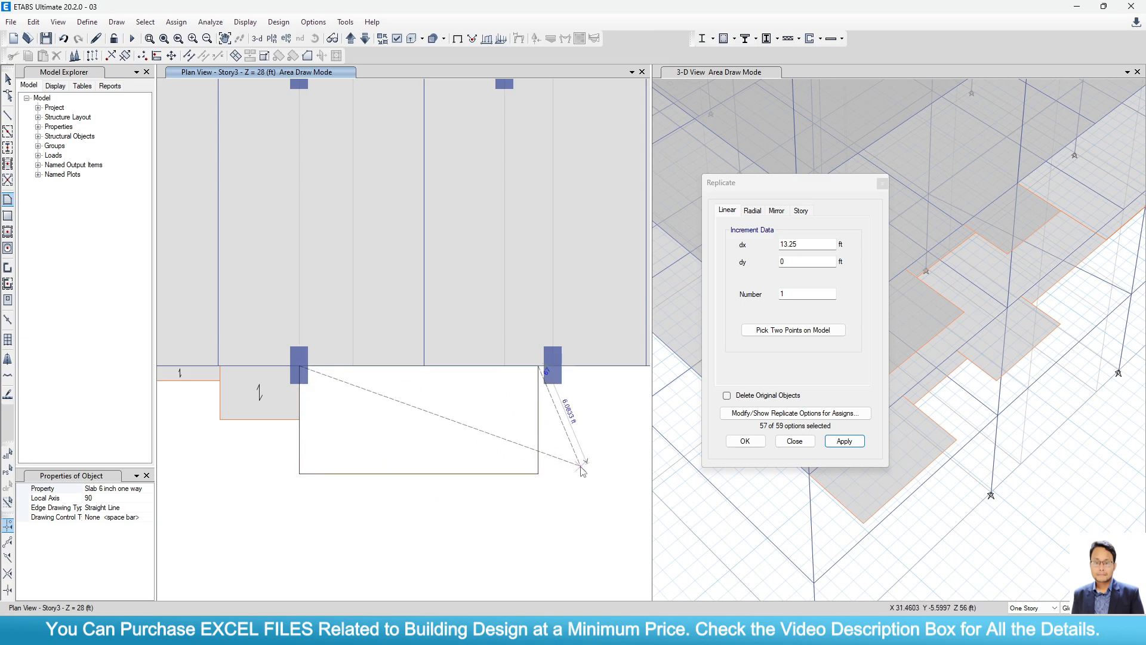
{"action": "key", "text": "Return"}
Switch to AutoCAD and dimension the depth from grid 1's beam edge to the outline corner just beside grid E.
{"action": "scroll", "coordinate": [303, 451], "scroll_direction": "down", "scroll_amount": 5}
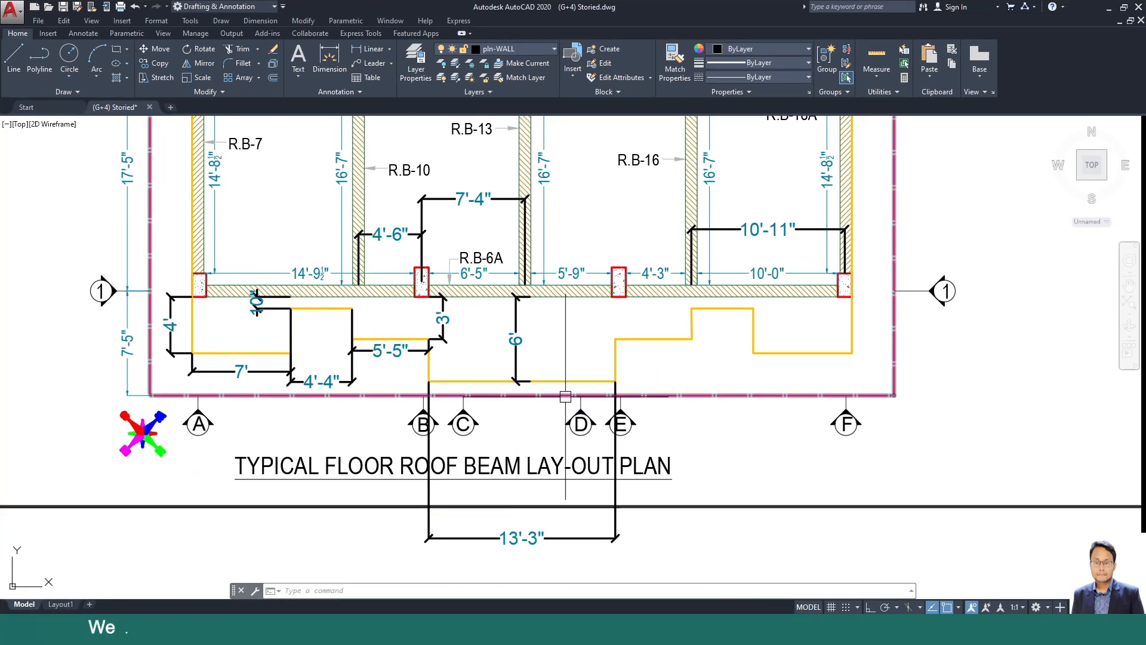
{"action": "scroll", "coordinate": [474, 397], "scroll_direction": "down", "scroll_amount": 2}
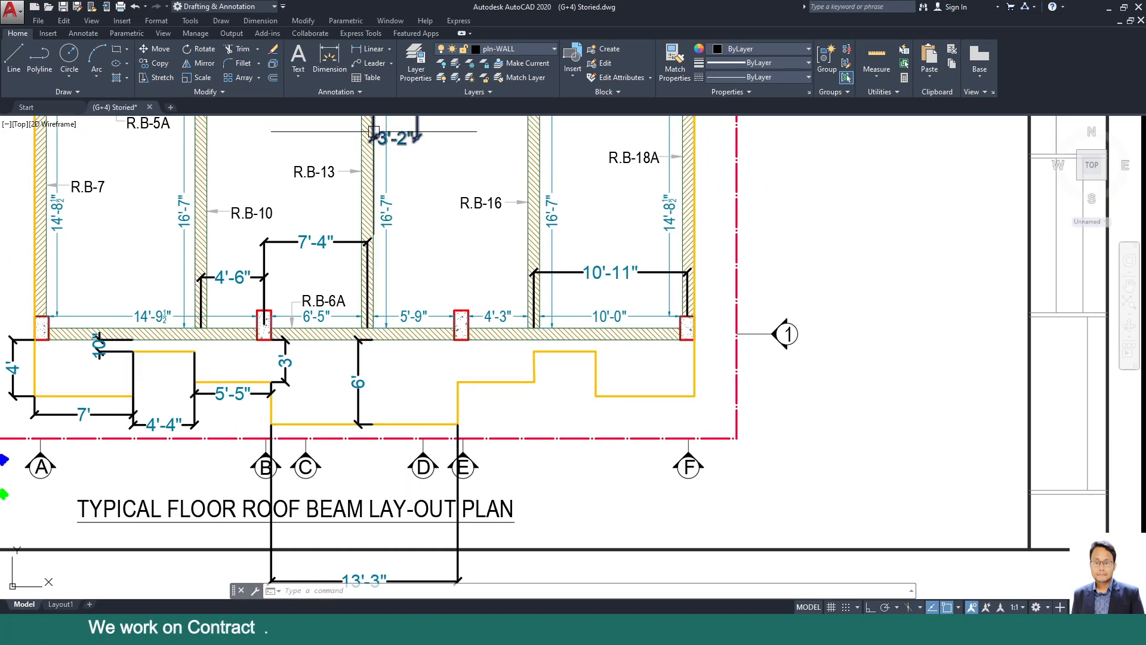
{"action": "left_click", "coordinate": [367, 48]}
{"action": "left_click", "coordinate": [458, 382]}
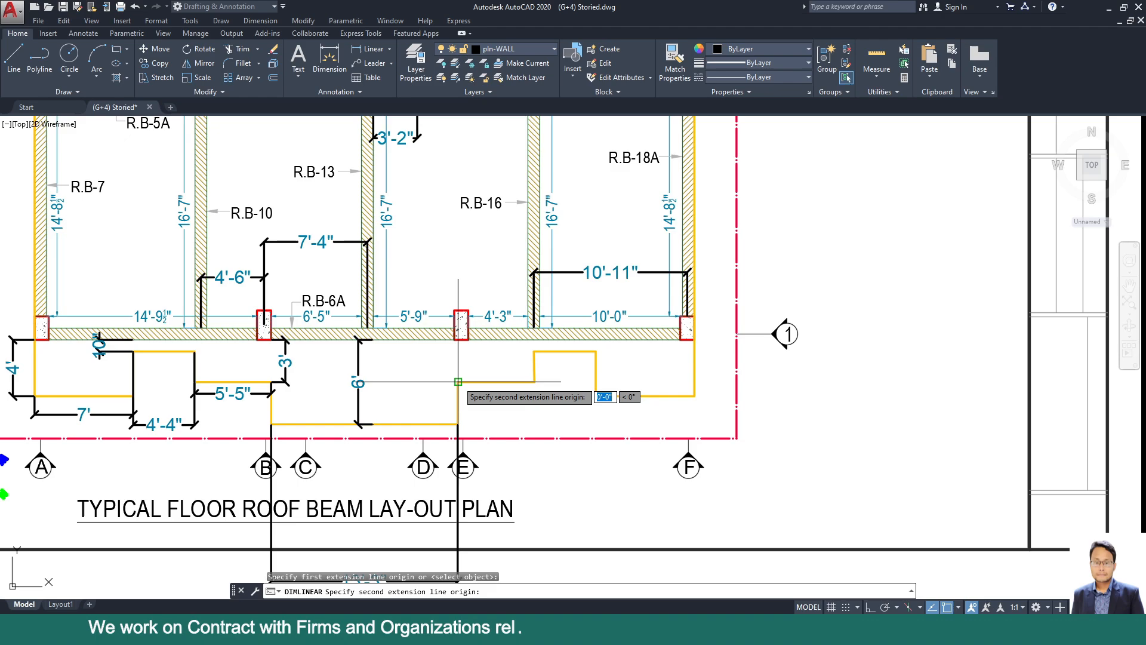
{"action": "left_click", "coordinate": [458, 339]}
{"action": "left_click", "coordinate": [436, 361]}
Dimension the width of the horizontal outline segment starting at grid E on the typical floor plan.
{"action": "key", "text": "space"}
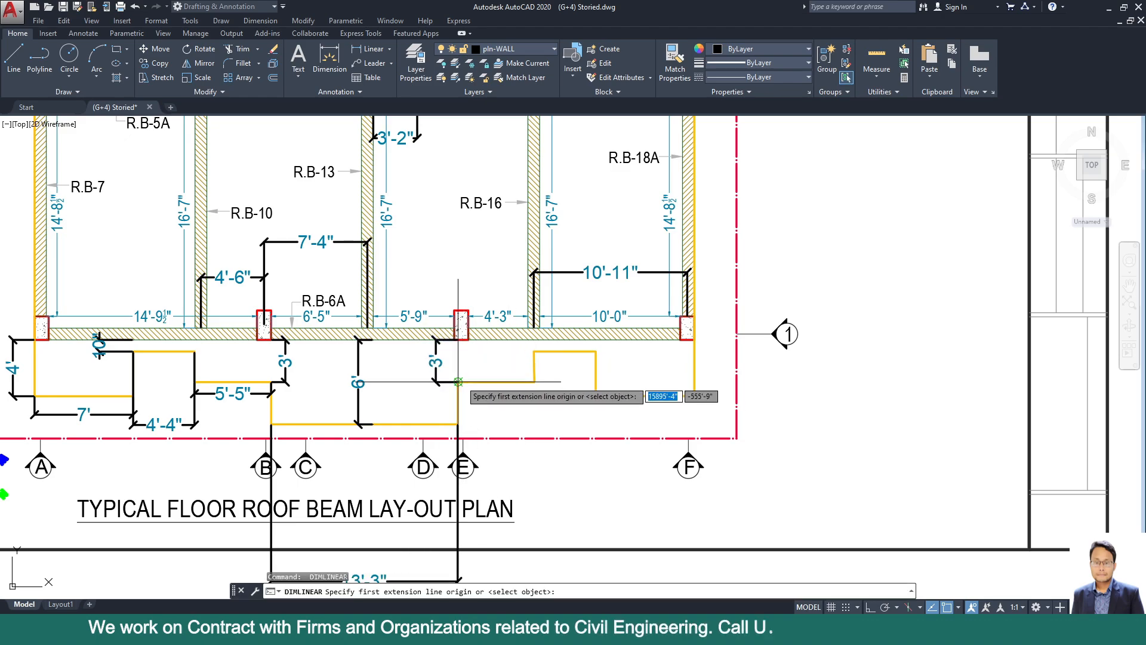
{"action": "left_click", "coordinate": [458, 382]}
{"action": "left_click", "coordinate": [535, 382]}
{"action": "left_click", "coordinate": [537, 403]}
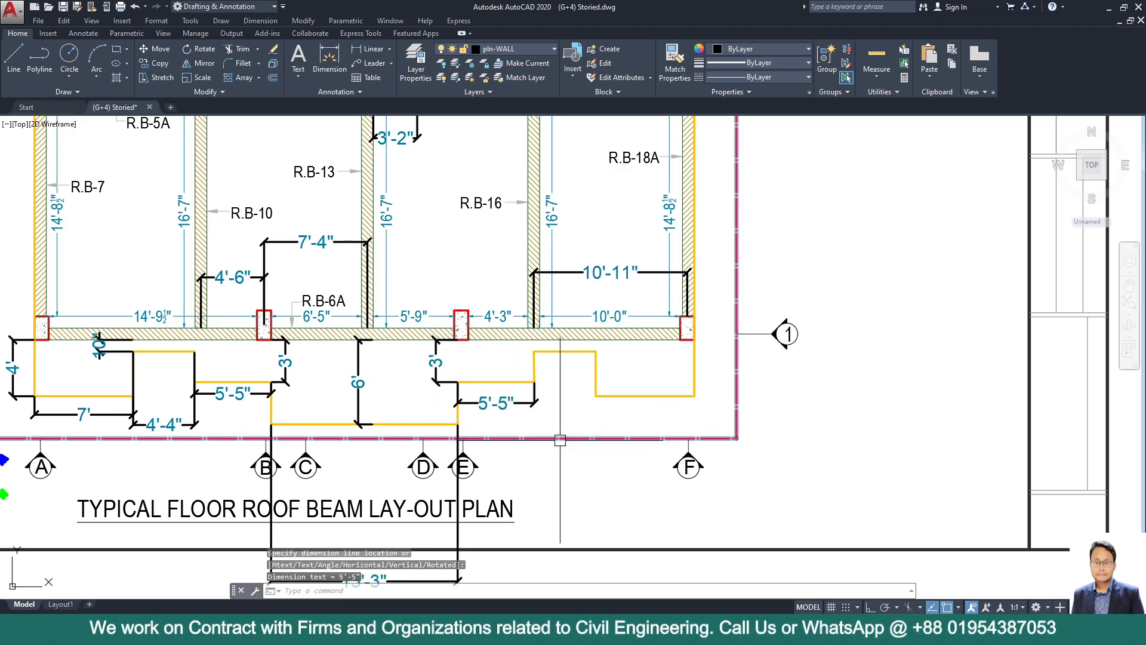
Switch back to ETABS and linearly replicate the grid 1 frame between grids B and E with dx 0 and dy -3 ft.
{"action": "left_click", "coordinate": [1107, 11]}
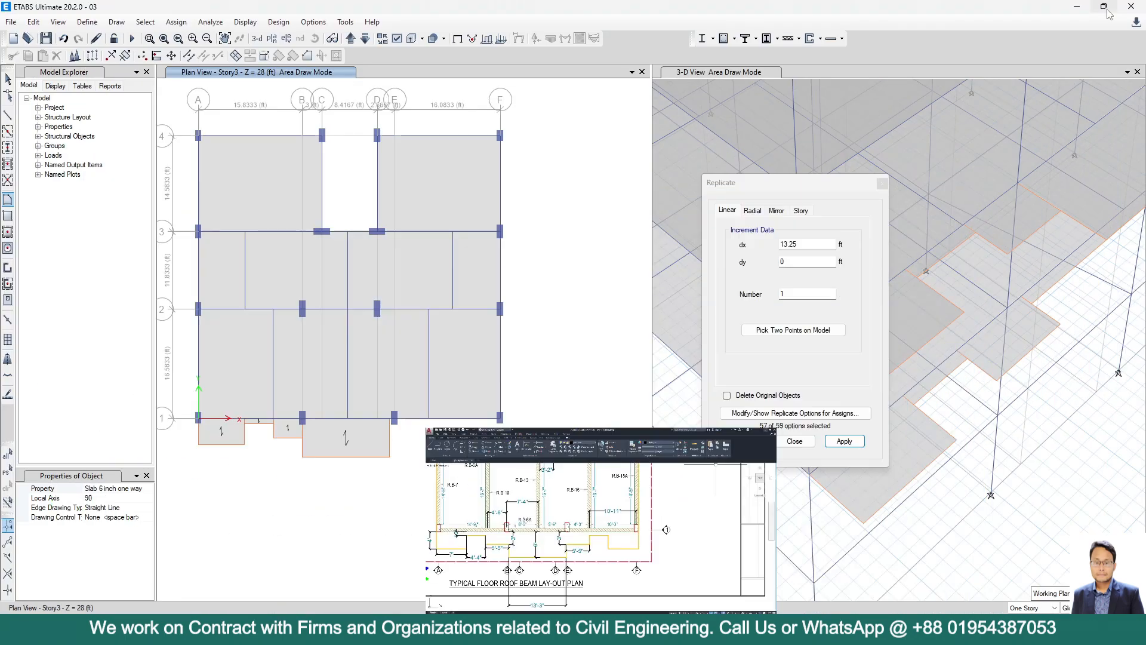
{"action": "scroll", "coordinate": [412, 412], "scroll_direction": "up", "scroll_amount": 5}
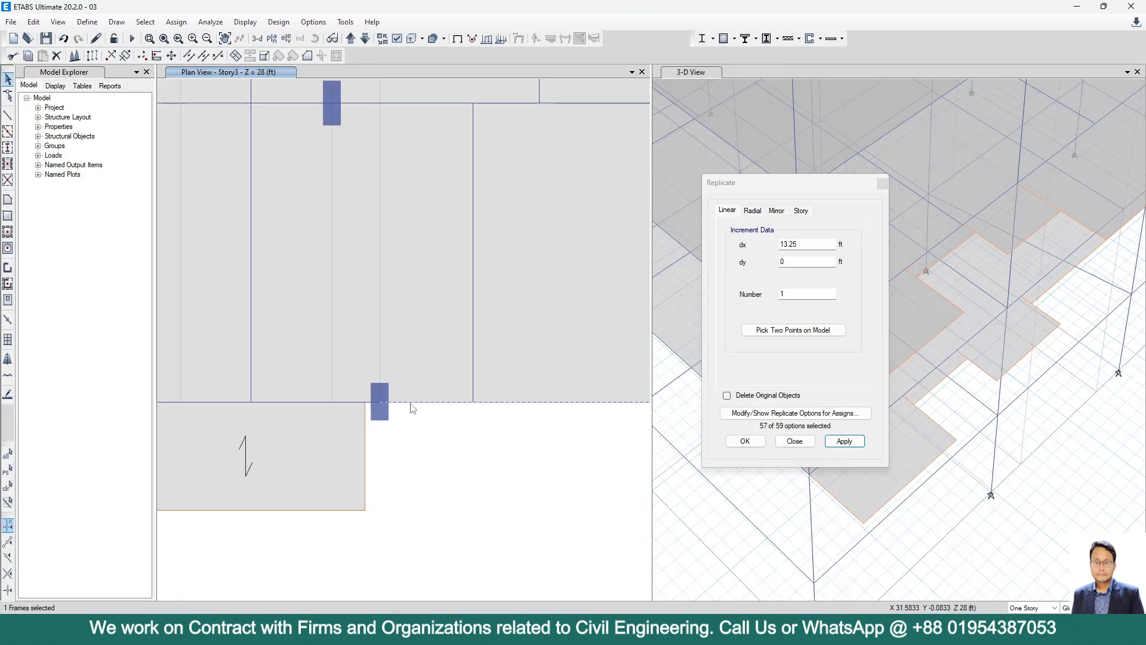
{"action": "scroll", "coordinate": [374, 412], "scroll_direction": "up", "scroll_amount": 3}
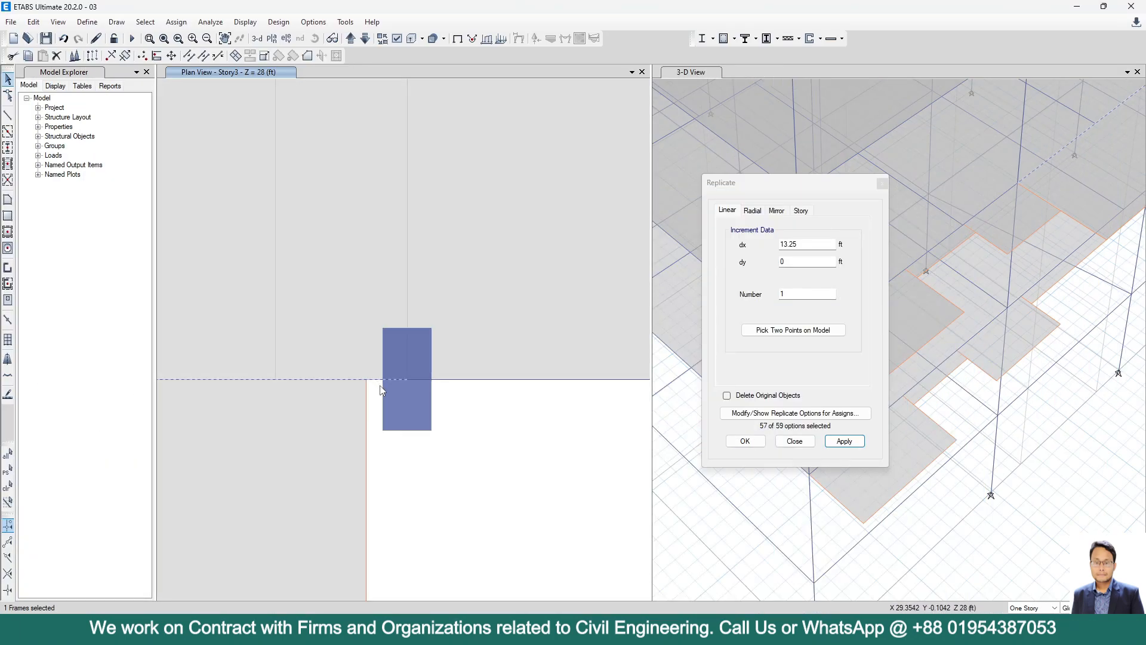
{"action": "scroll", "coordinate": [376, 385], "scroll_direction": "down", "scroll_amount": 3}
{"action": "scroll", "coordinate": [379, 427], "scroll_direction": "down", "scroll_amount": 5}
{"action": "scroll", "coordinate": [380, 432], "scroll_direction": "up", "scroll_amount": 5}
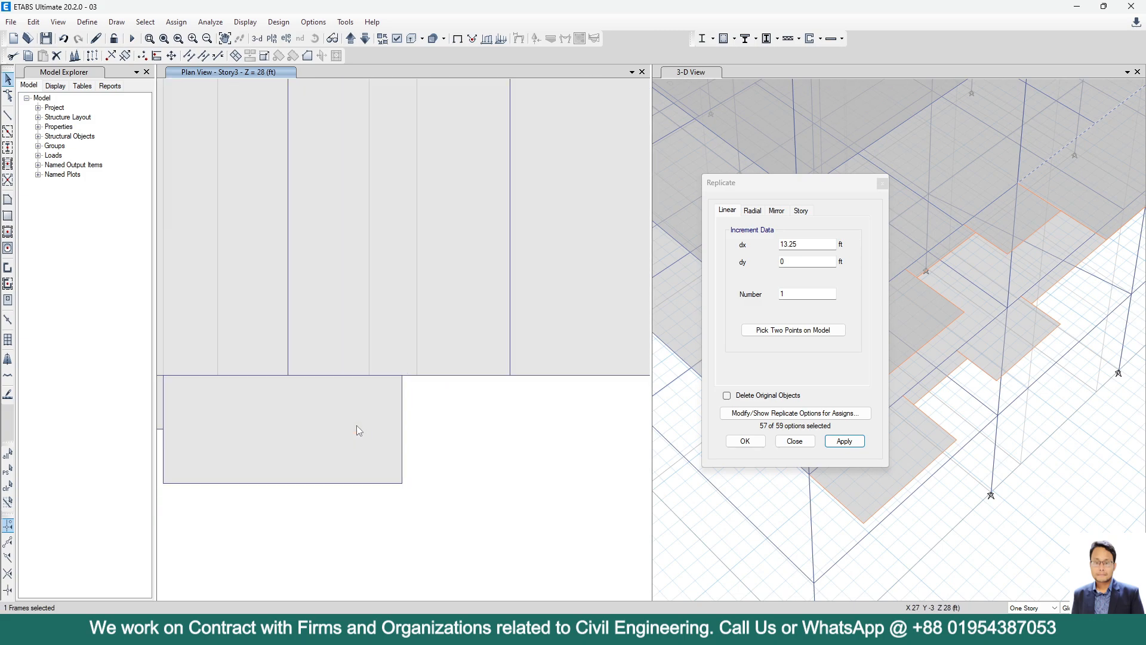
{"action": "left_click", "coordinate": [358, 376]}
{"action": "left_click", "coordinate": [820, 244]}
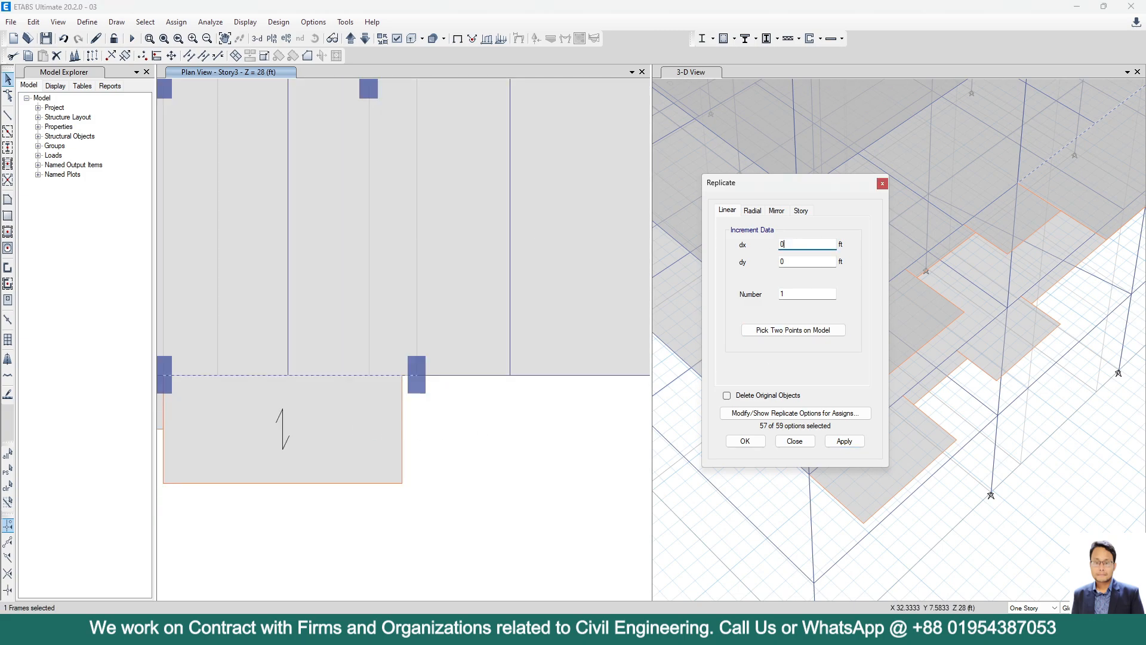
{"action": "left_click", "coordinate": [802, 261]}
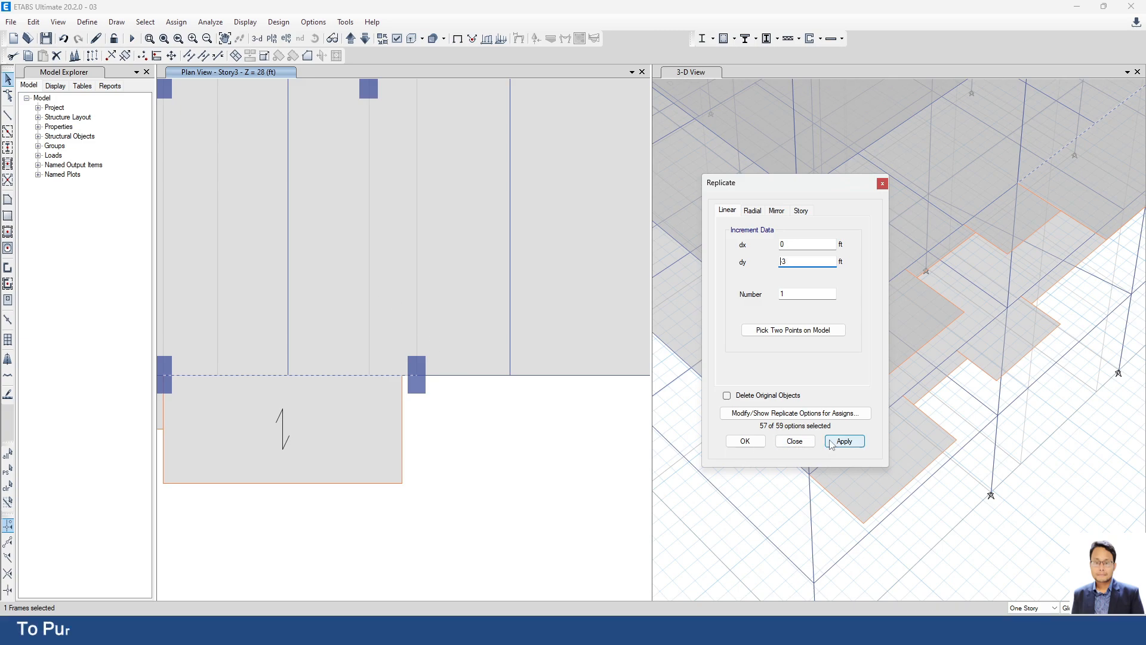
{"action": "left_click", "coordinate": [846, 444]}
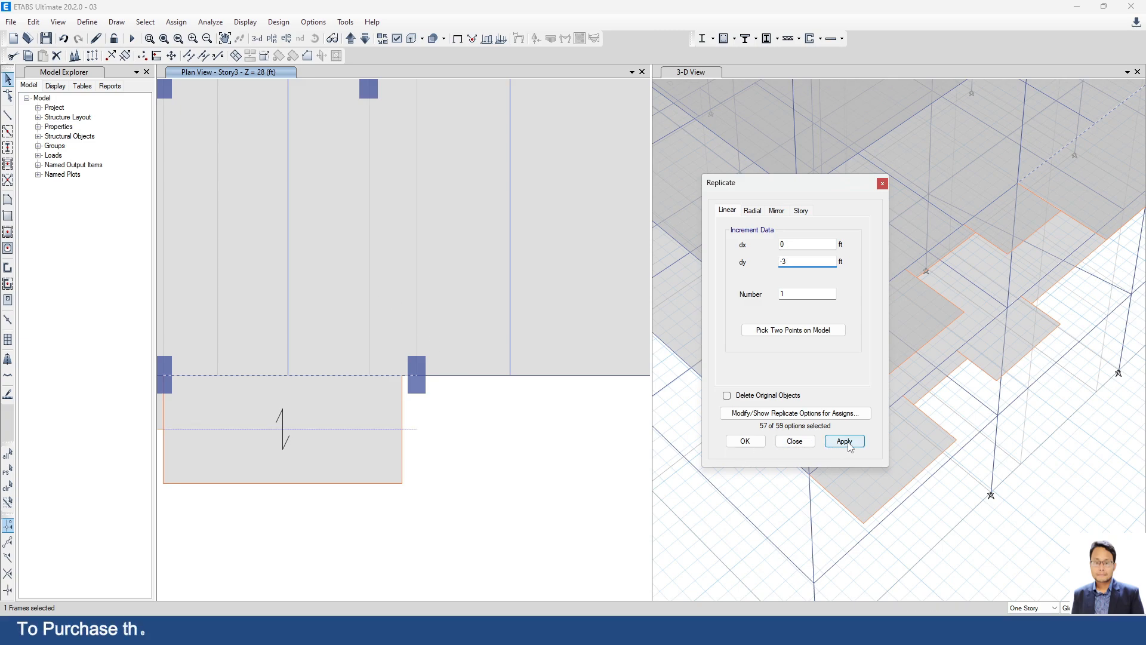
Divide the offset frame and the 6 ft edge frame near grid E by breaking them at their intersection.
{"action": "left_click", "coordinate": [410, 433]}
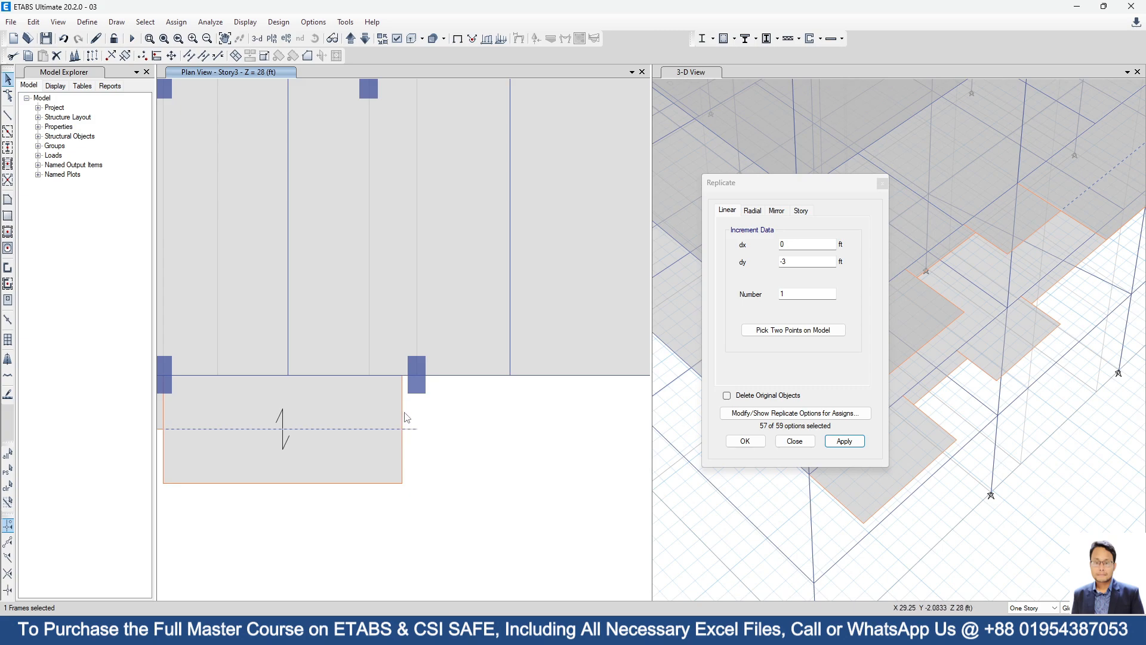
{"action": "scroll", "coordinate": [406, 418], "scroll_direction": "down", "scroll_amount": 3}
{"action": "scroll", "coordinate": [418, 461], "scroll_direction": "up", "scroll_amount": 3}
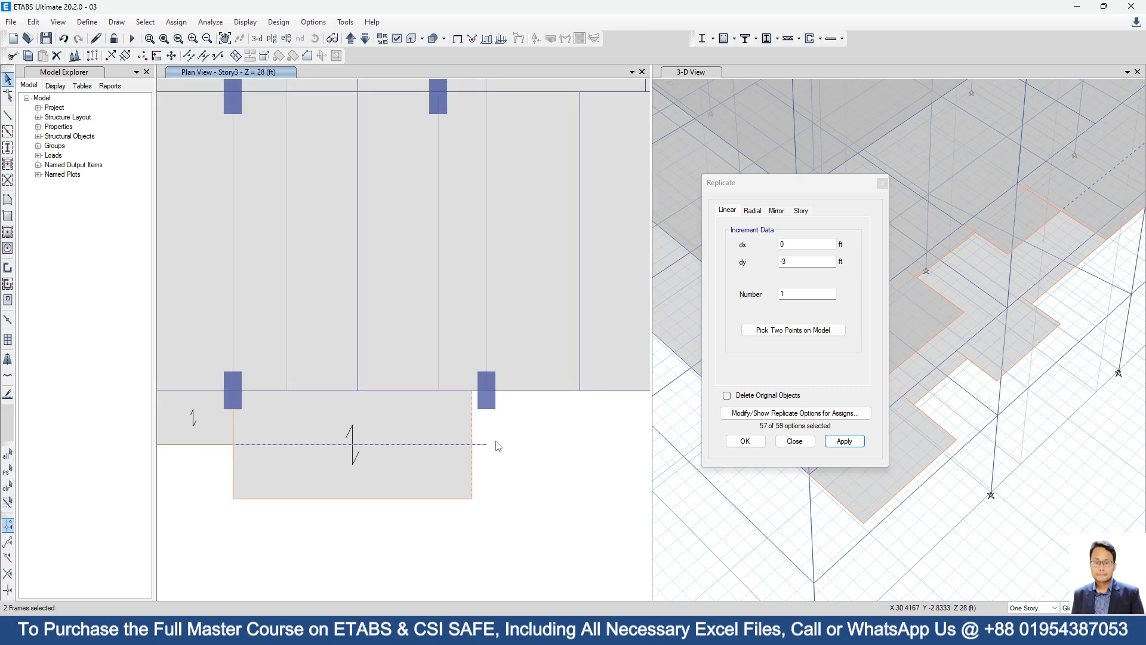
{"action": "left_click", "coordinate": [188, 58]}
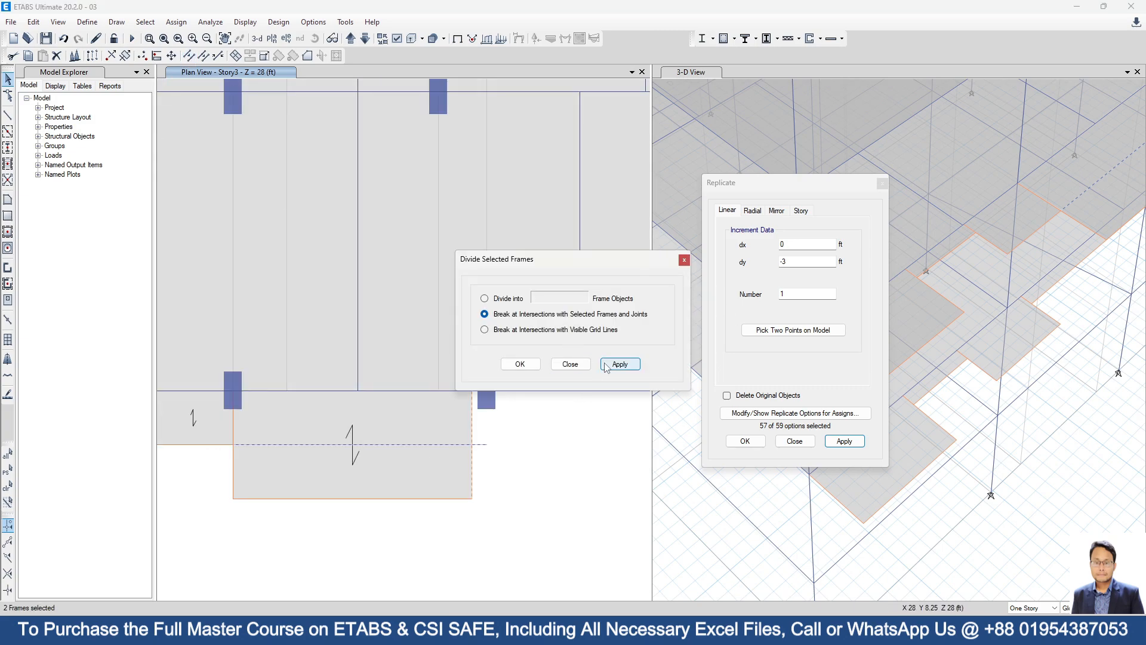
{"action": "left_click", "coordinate": [515, 362]}
Linearly replicate the 3 ft edge frame segment adjoining grid 1 near grid E with dx 5'5 and dy 0.
{"action": "left_click", "coordinate": [472, 422]}
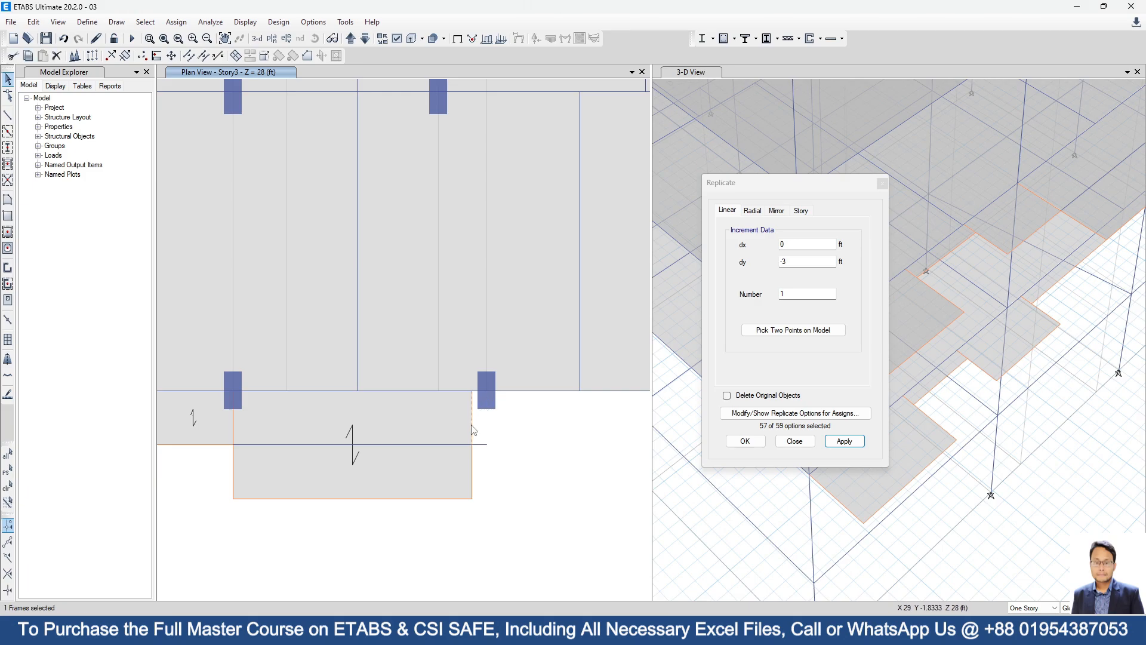
{"action": "key", "text": "alt+Tab"}
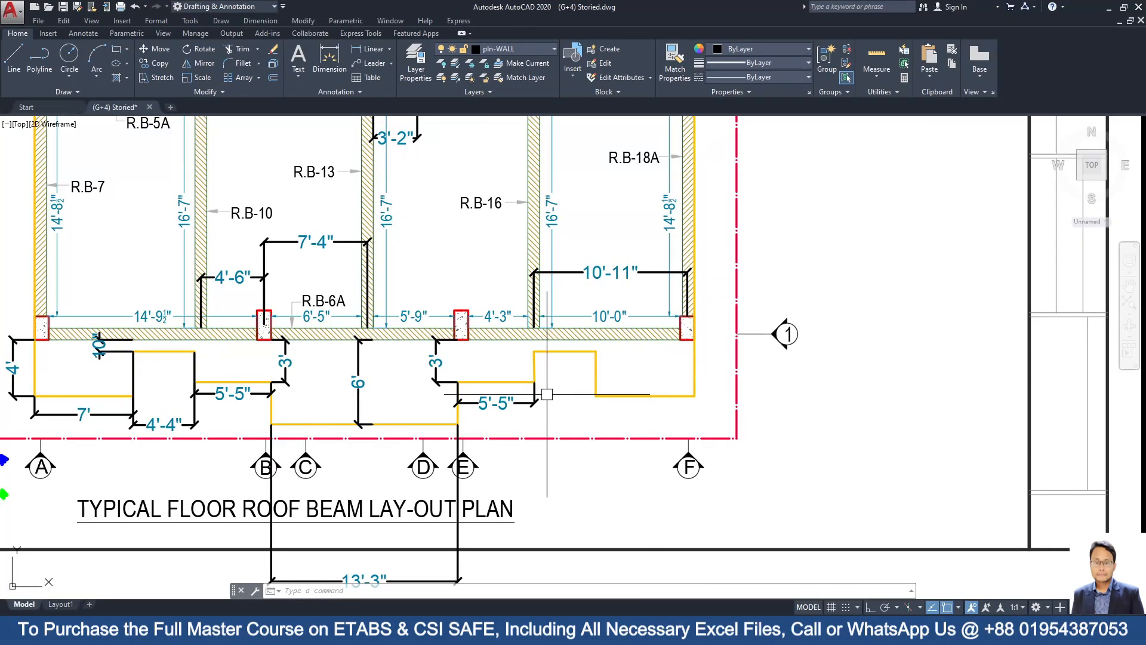
{"action": "left_click", "coordinate": [1115, 11]}
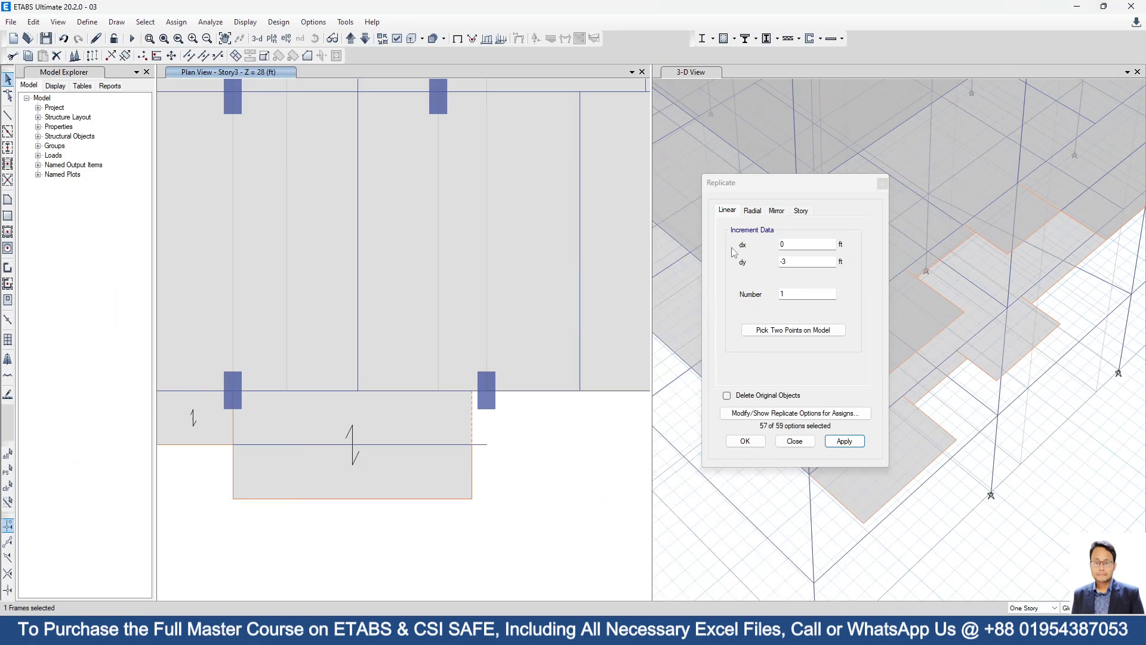
{"action": "left_click", "coordinate": [802, 261]}
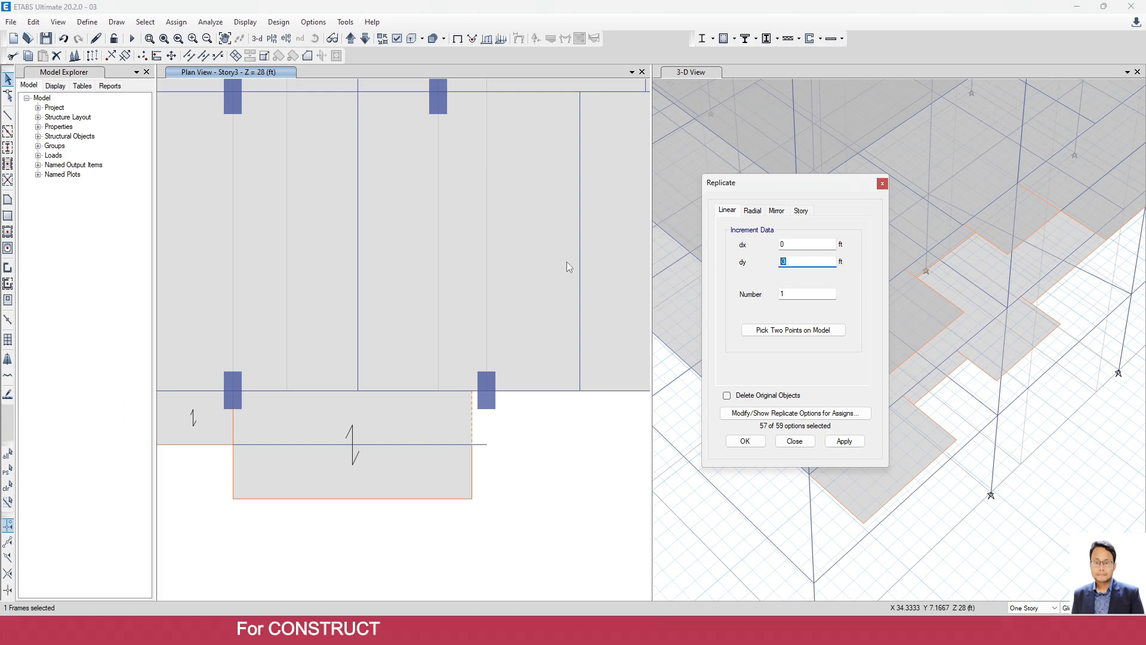
{"action": "left_click", "coordinate": [784, 246]}
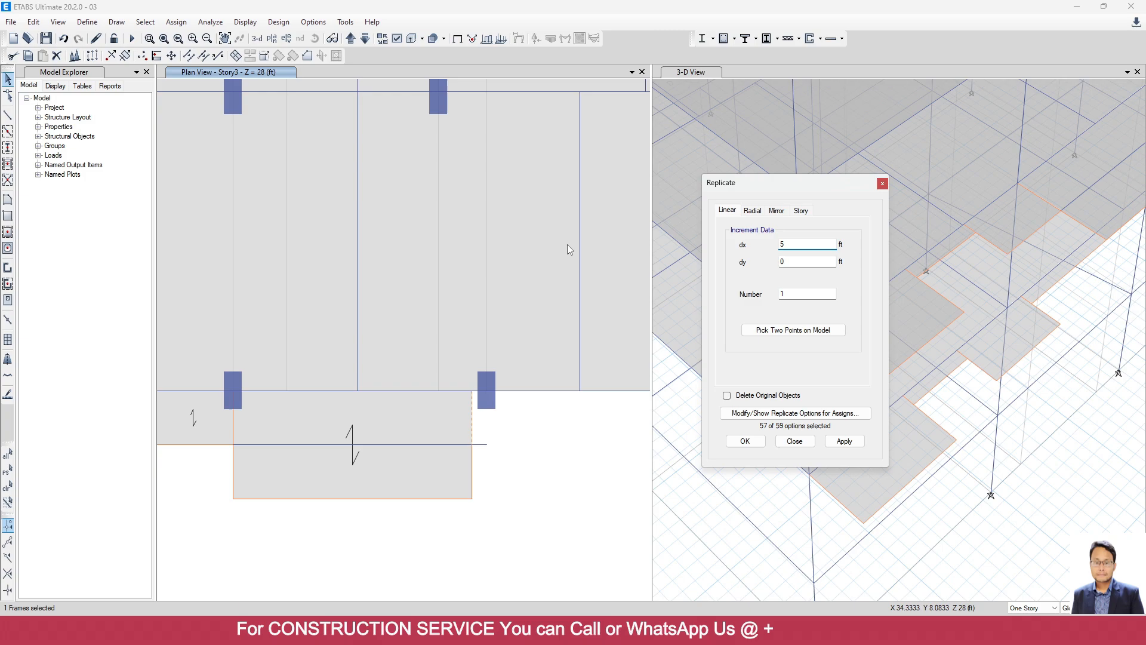
{"action": "type", "text": "5'5"}
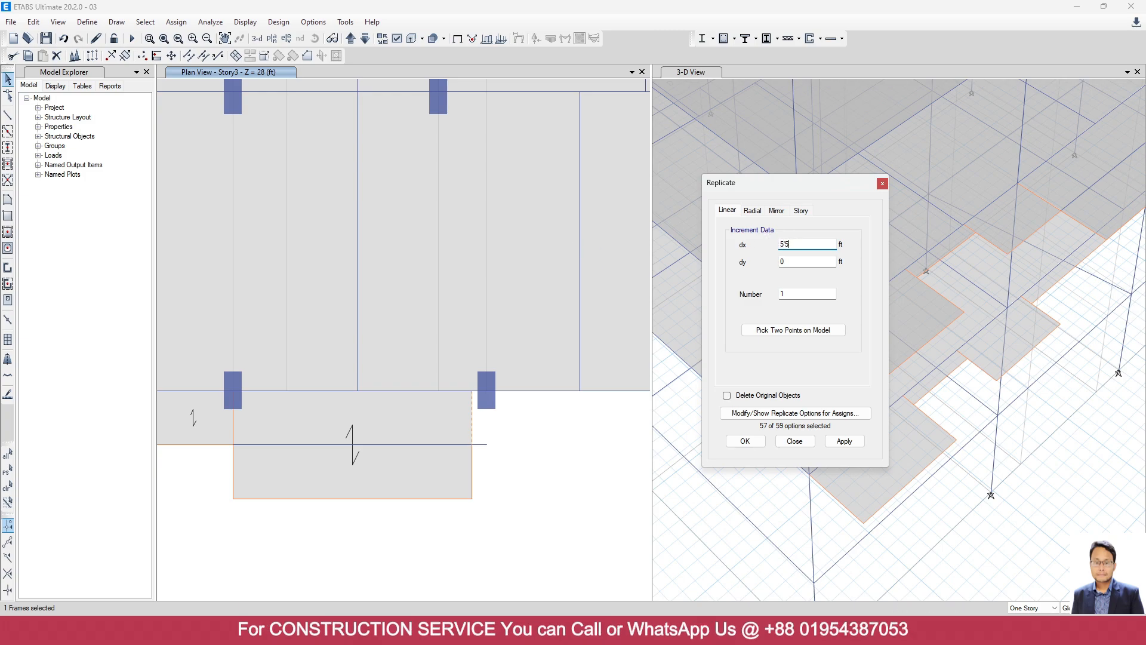
{"action": "left_click", "coordinate": [841, 442]}
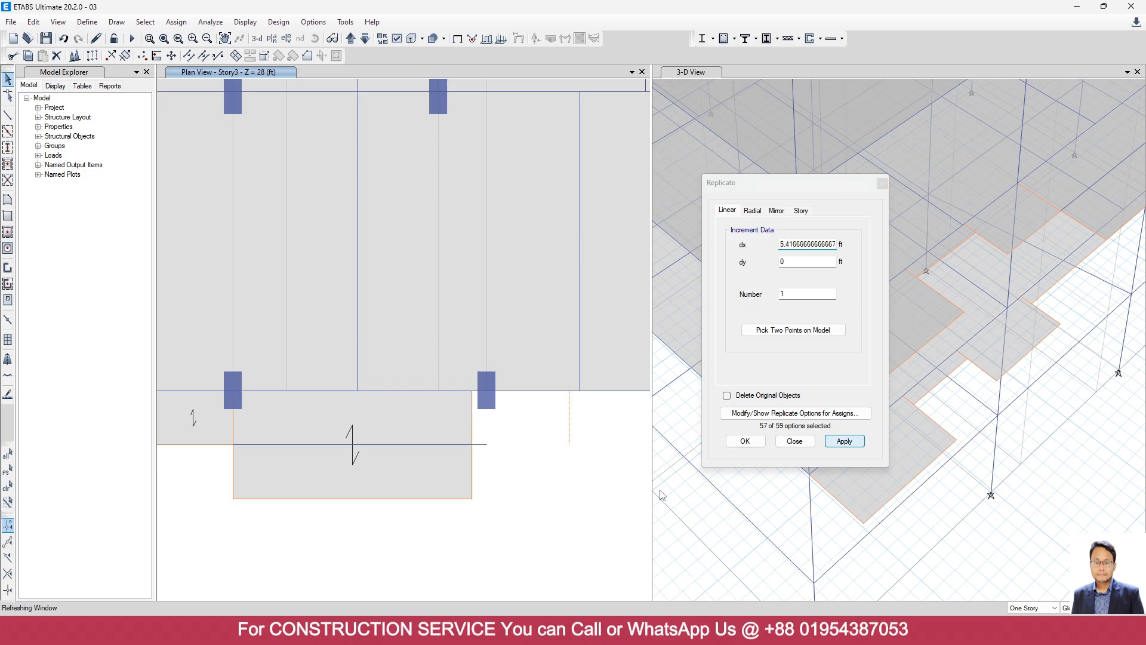
Delete the 3 ft offset frame crossing the slab and draw a 5.4167 ft frame joining the two 3 ft edge frames' ends.
{"action": "left_click", "coordinate": [405, 445]}
{"action": "key", "text": "Delete"}
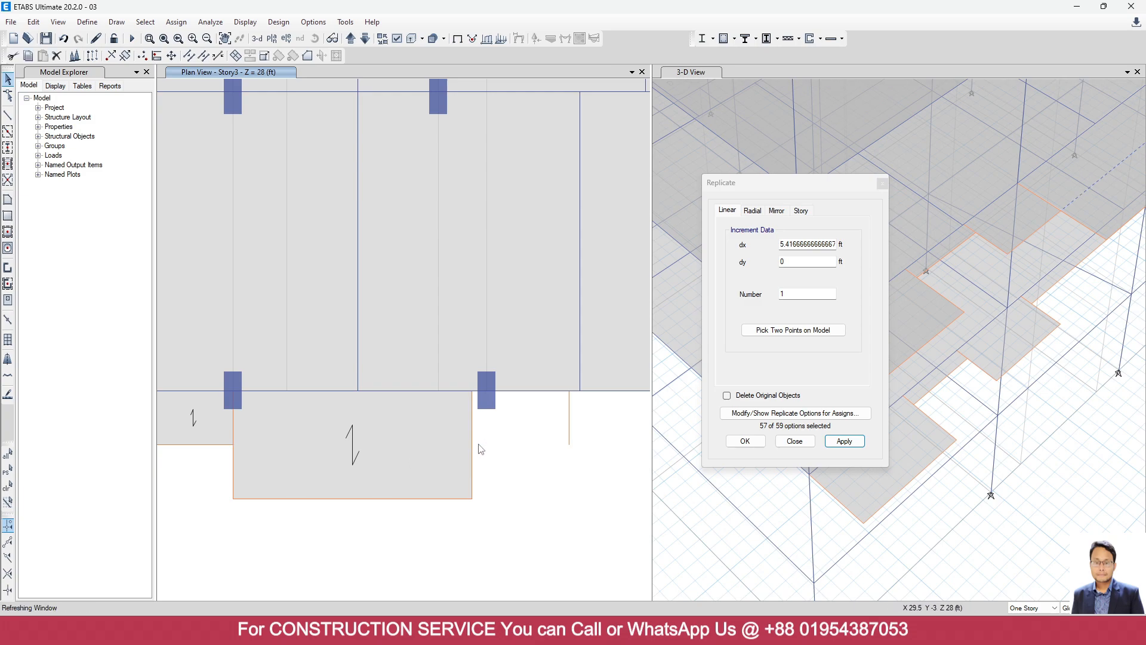
{"action": "left_click", "coordinate": [8, 115]}
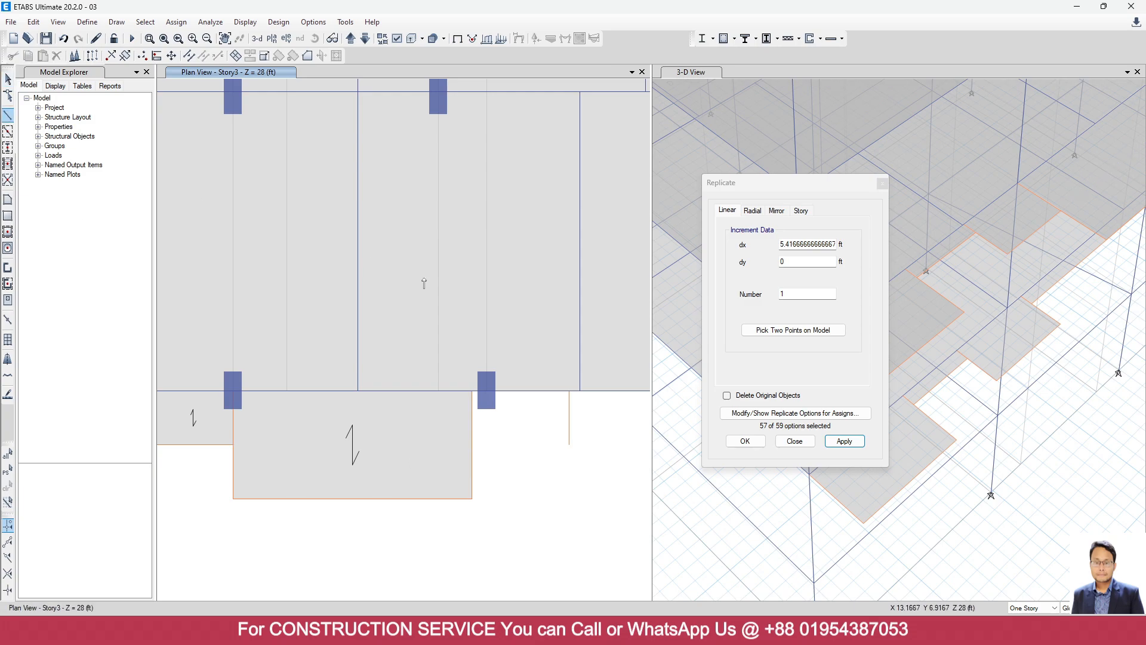
{"action": "left_click", "coordinate": [569, 444]}
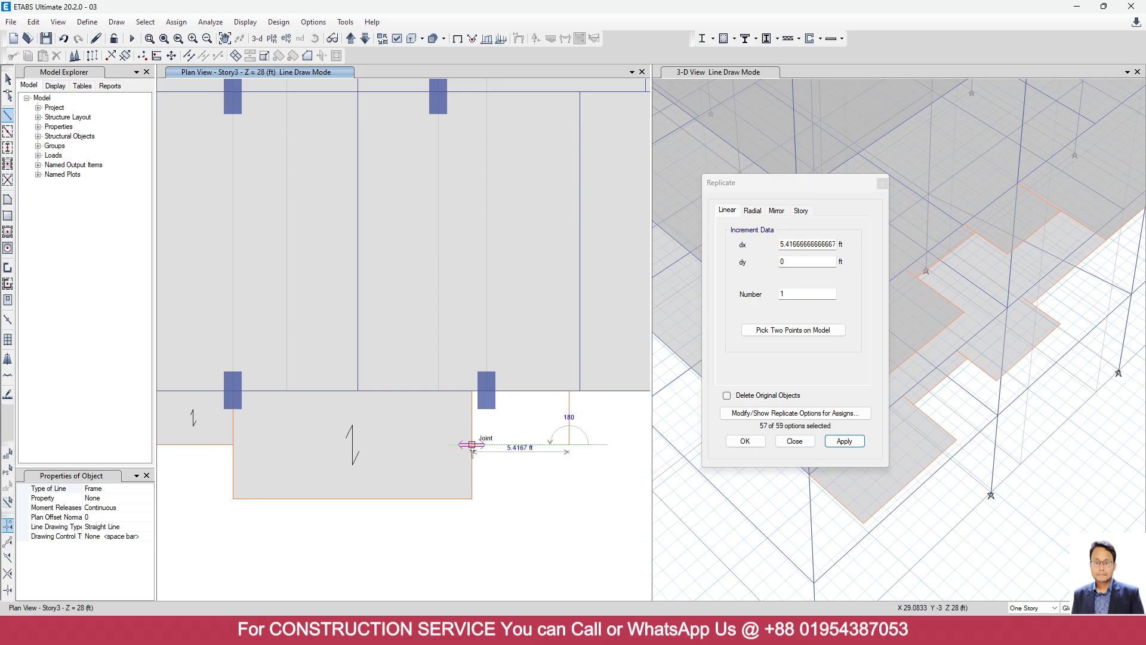
{"action": "double_click", "coordinate": [473, 450]}
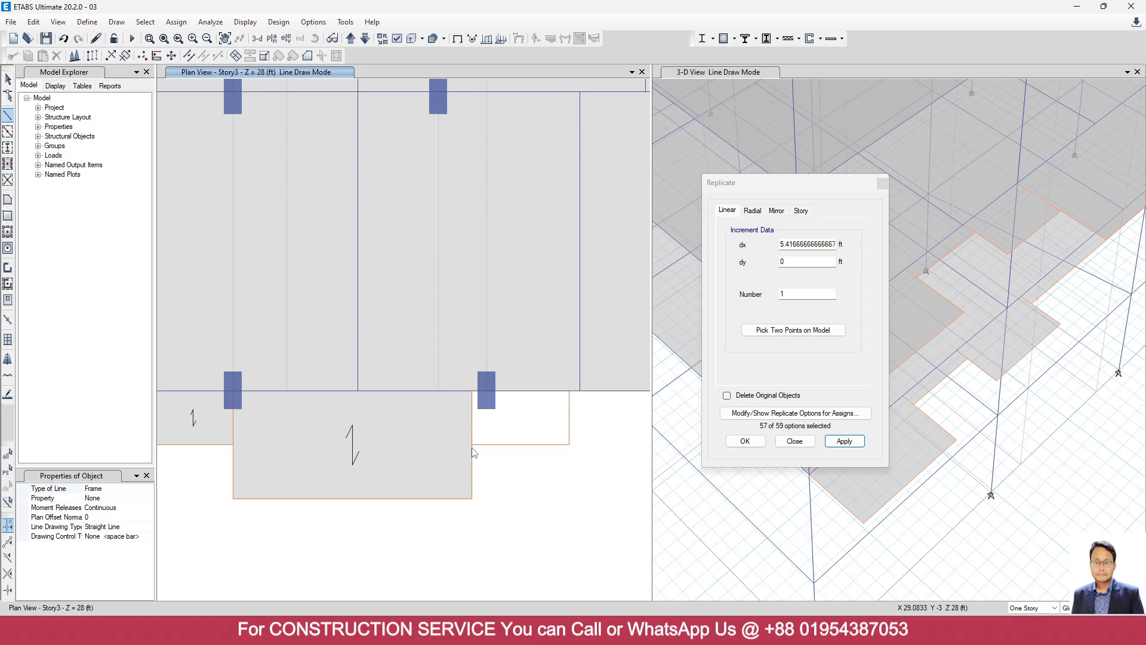
Draw a Slab 6 inch one way area over the 5.4167 ft by 3 ft outline beside grid E.
{"action": "left_click", "coordinate": [7, 199]}
{"action": "scroll", "coordinate": [496, 403], "scroll_direction": "up", "scroll_amount": 3}
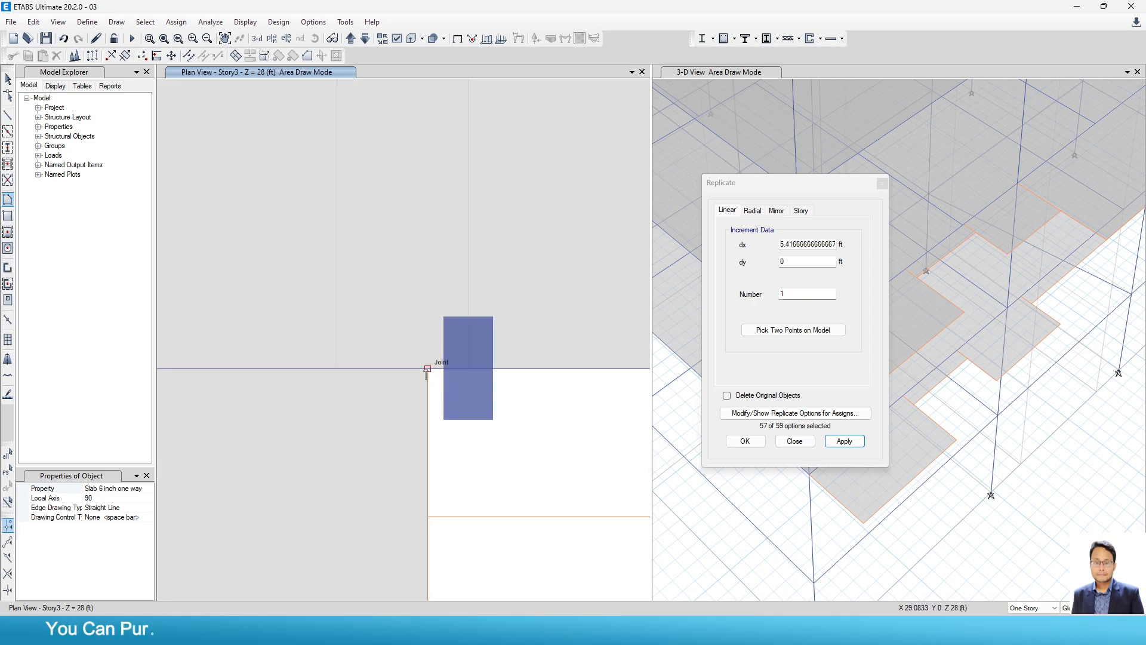
{"action": "scroll", "coordinate": [486, 363], "scroll_direction": "down", "scroll_amount": 3}
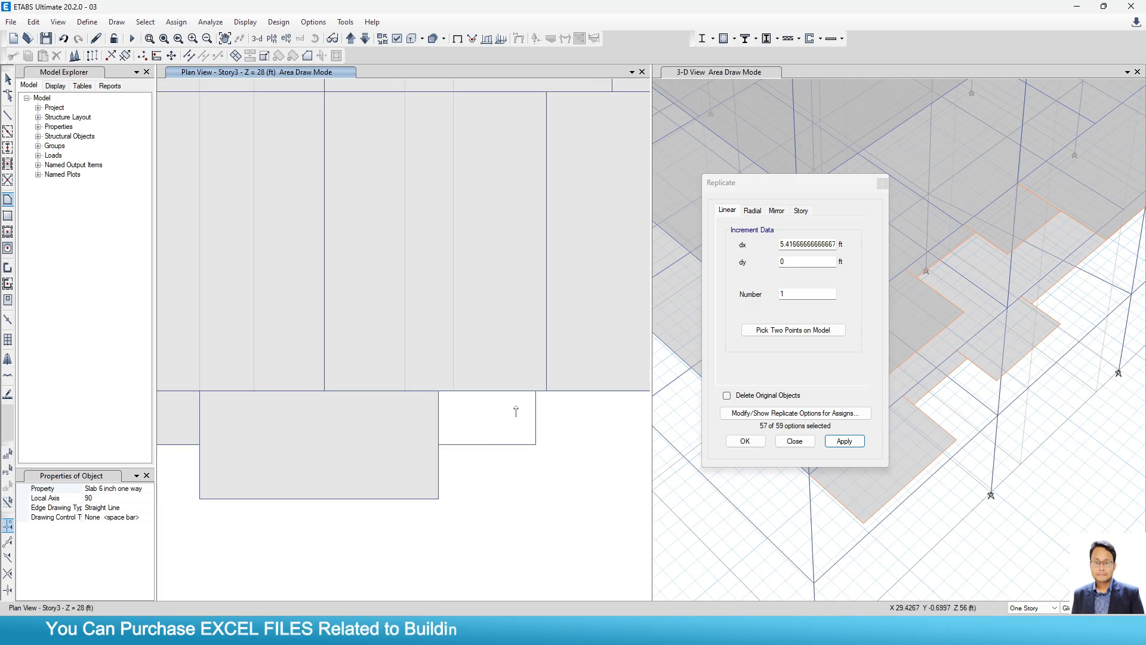
{"action": "left_click", "coordinate": [536, 391]}
{"action": "left_click", "coordinate": [536, 445]}
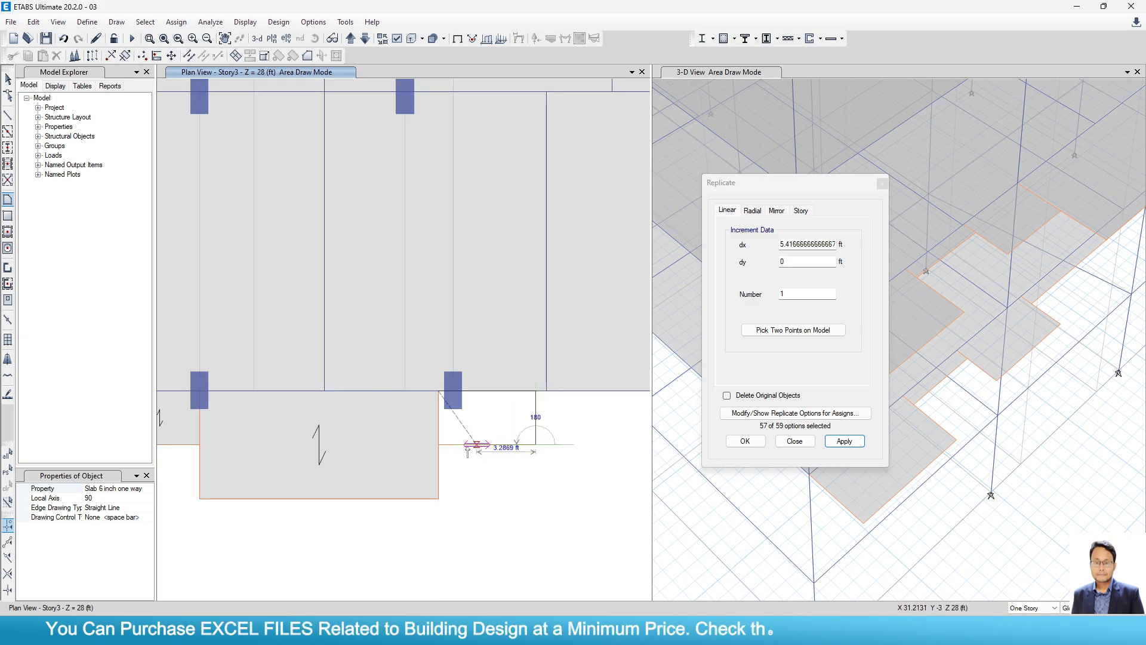
{"action": "left_click", "coordinate": [439, 444]}
{"action": "key", "text": "Return"}
Switch to AutoCAD and dimension the vertical offset between grid 1's beam edge and the shallow slab edge just east of grid E's 5'-5" segment.
{"action": "middle_click_drag", "start_coordinate": [543, 486], "coordinate": [342, 472]}
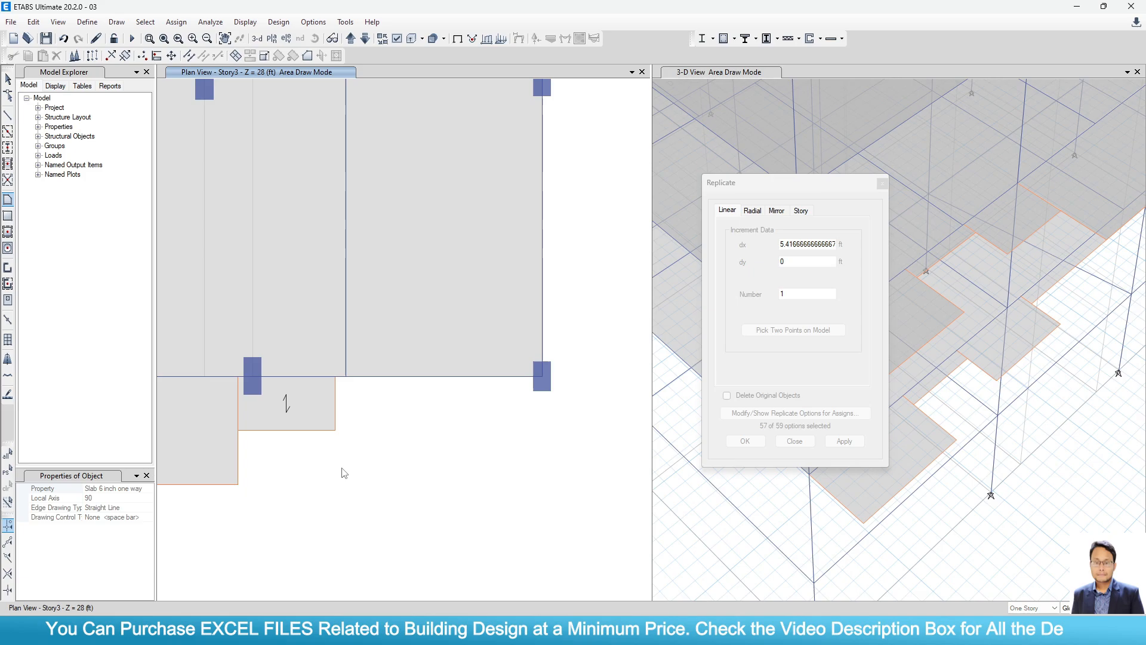
{"action": "left_click", "coordinate": [776, 562]}
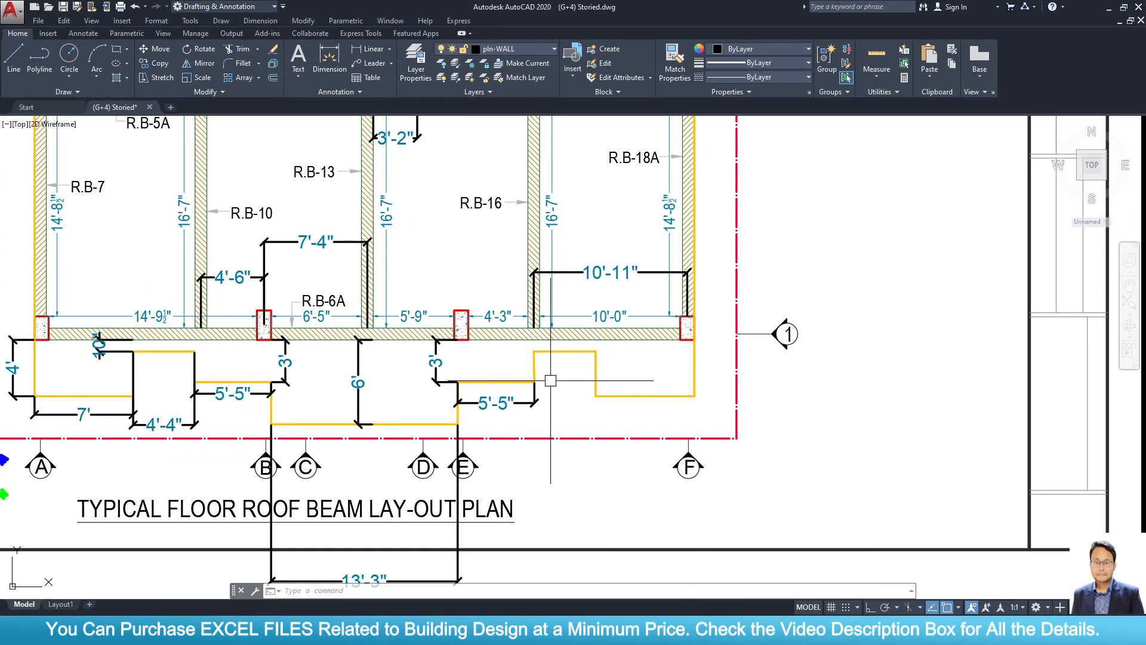
{"action": "scroll", "coordinate": [540, 355], "scroll_direction": "up", "scroll_amount": 2}
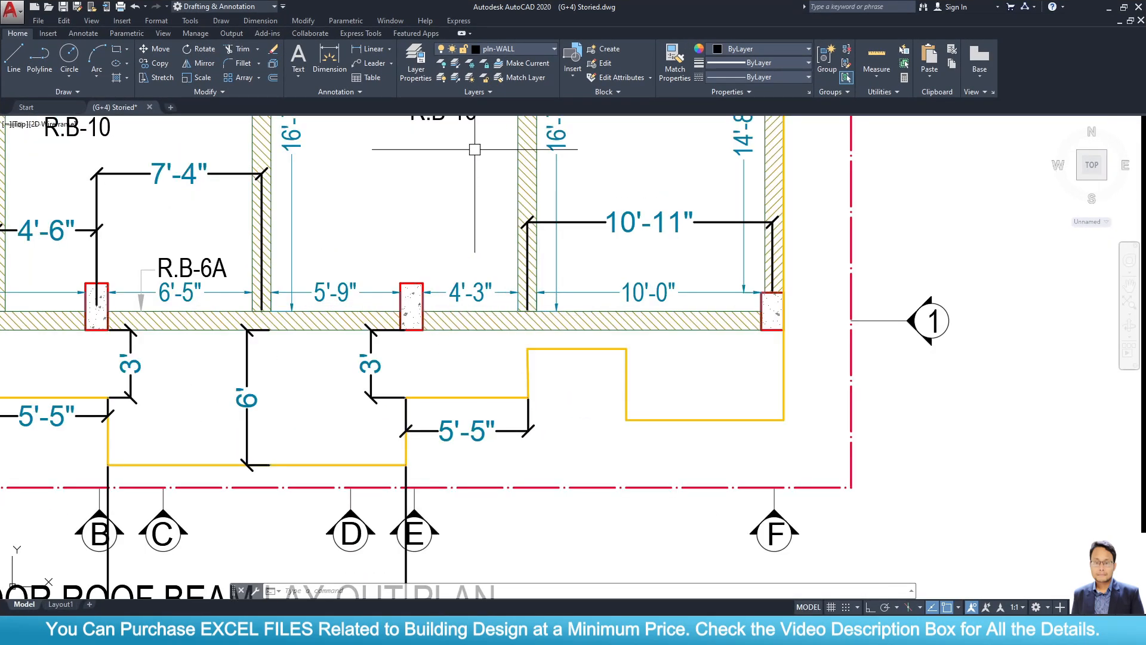
{"action": "left_click", "coordinate": [365, 51]}
{"action": "left_click", "coordinate": [528, 349]}
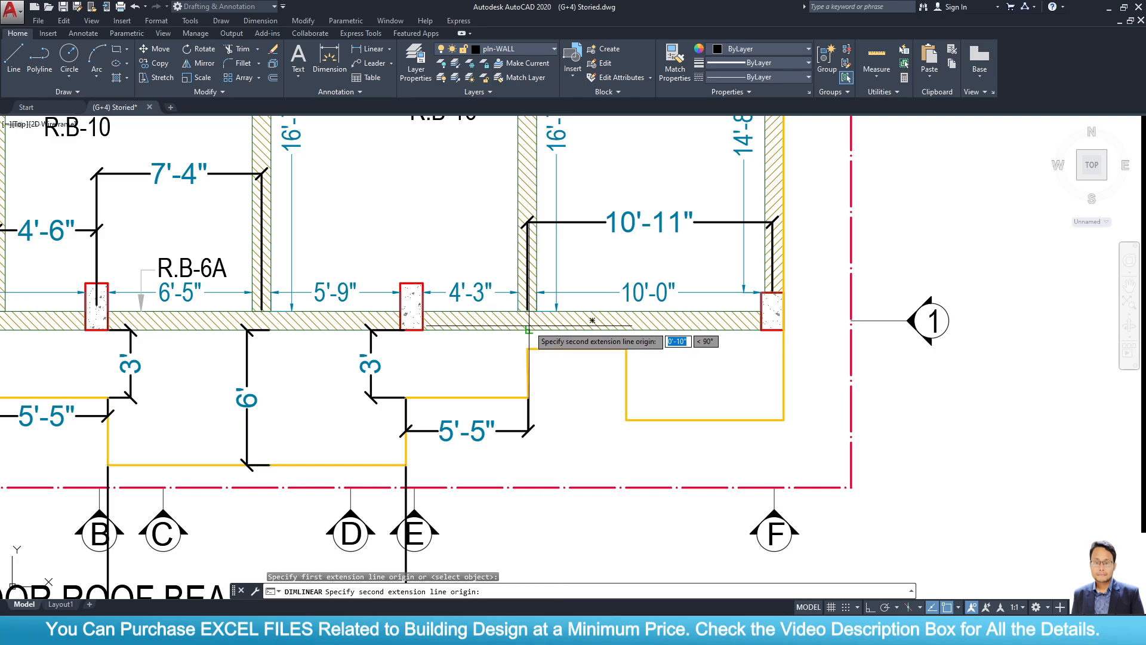
{"action": "left_click", "coordinate": [528, 330]}
{"action": "left_click", "coordinate": [493, 339]}
Dimension the horizontal length of the shallow slab edge segment between grids E and F.
{"action": "key", "text": "Return"}
{"action": "left_click", "coordinate": [528, 349]}
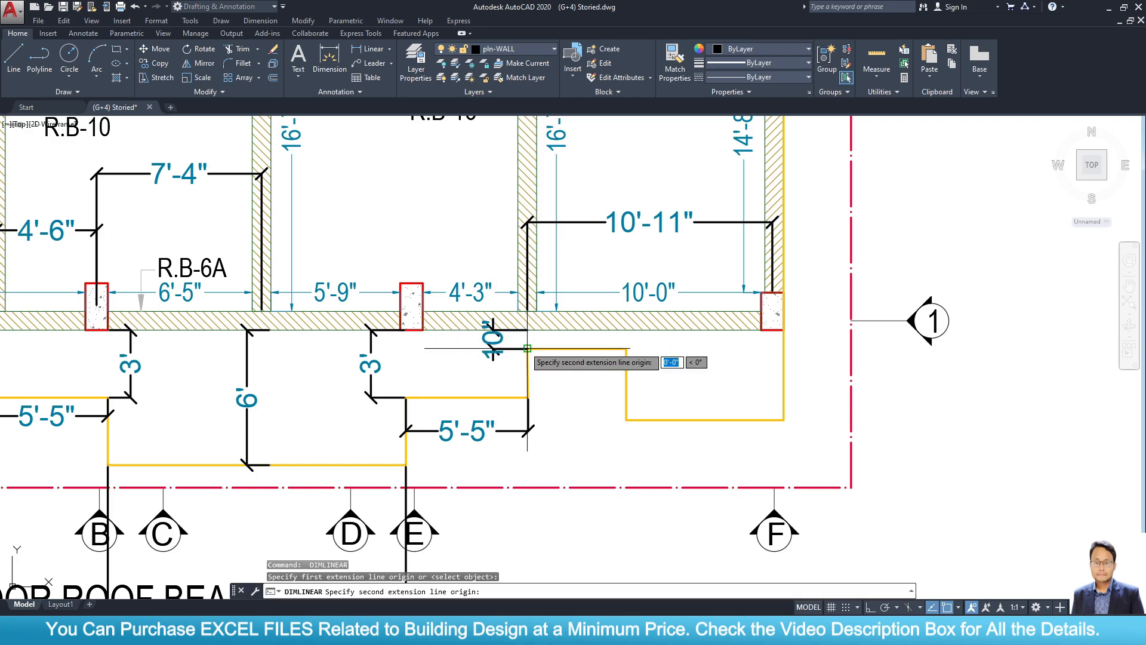
{"action": "left_click", "coordinate": [627, 348]}
{"action": "left_click", "coordinate": [627, 391]}
{"action": "scroll", "coordinate": [628, 408], "scroll_direction": "down", "scroll_amount": 2}
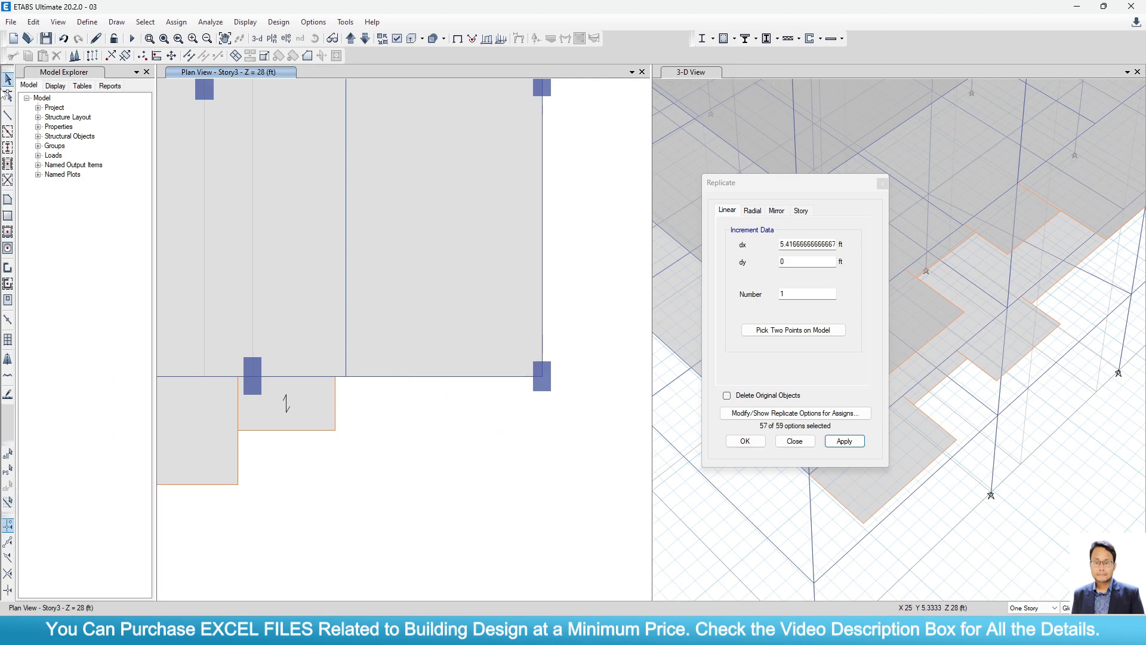
Linearly replicate the grid 1 frame between grids E and F with dx 0 and dy -10/12 ft.
{"action": "left_click", "coordinate": [369, 377]}
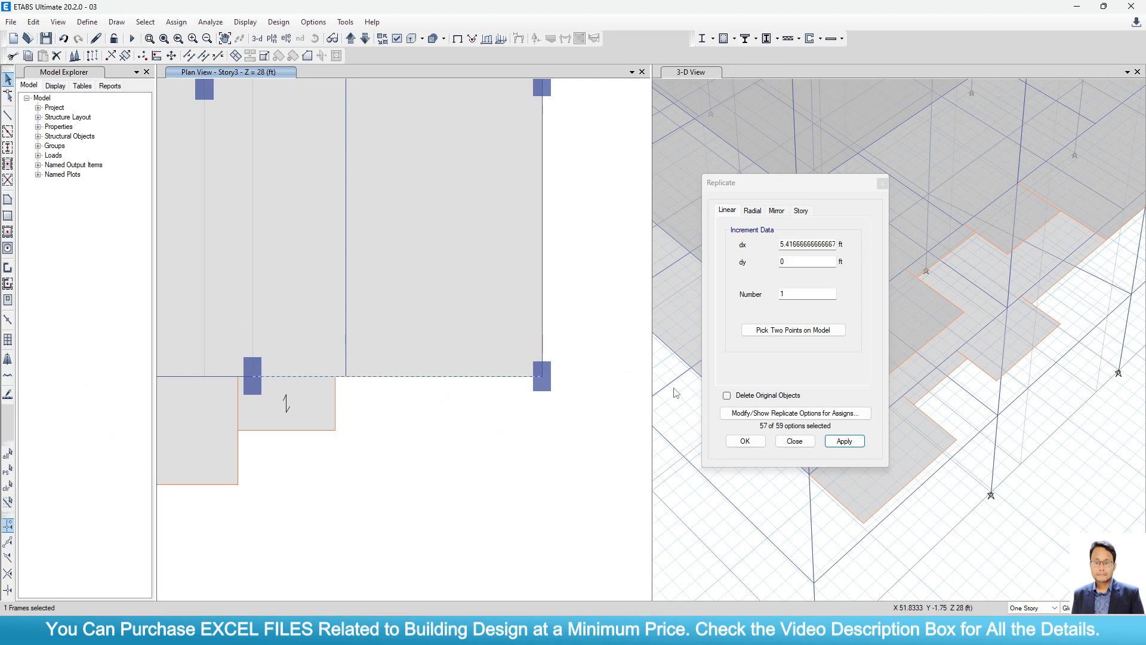
{"action": "double_click", "coordinate": [819, 246]}
{"action": "type", "text": "5.4167"}
{"action": "double_click", "coordinate": [819, 245]}
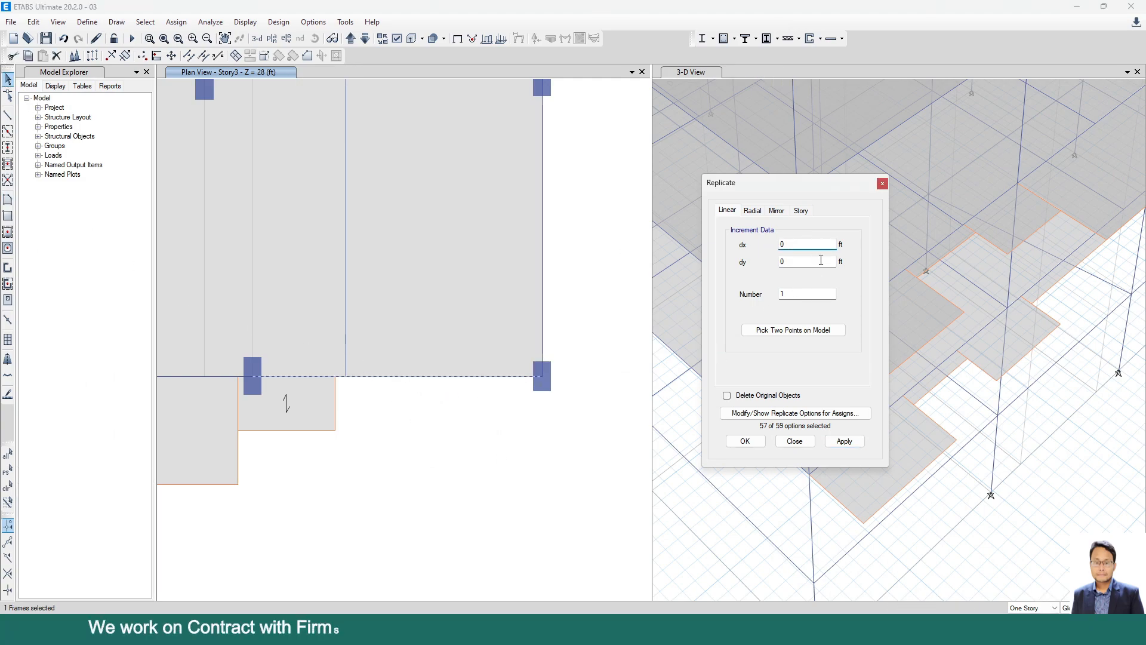
{"action": "key", "text": "Tab"}
{"action": "type", "text": "-10"}
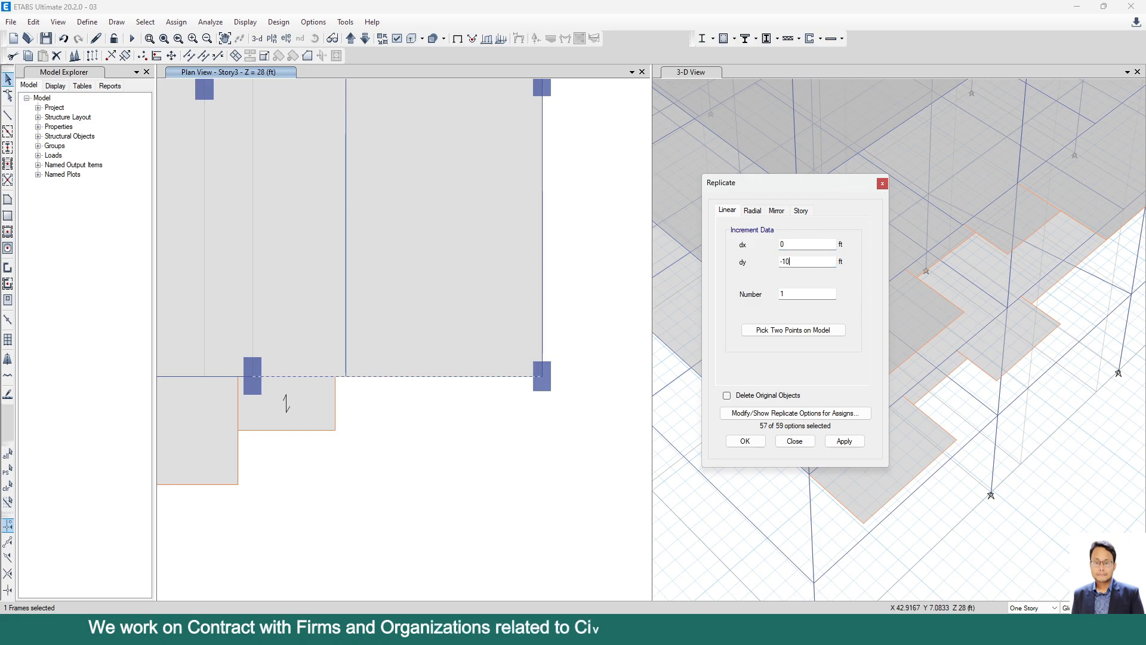
{"action": "type", "text": "/12"}
{"action": "left_click", "coordinate": [844, 440]}
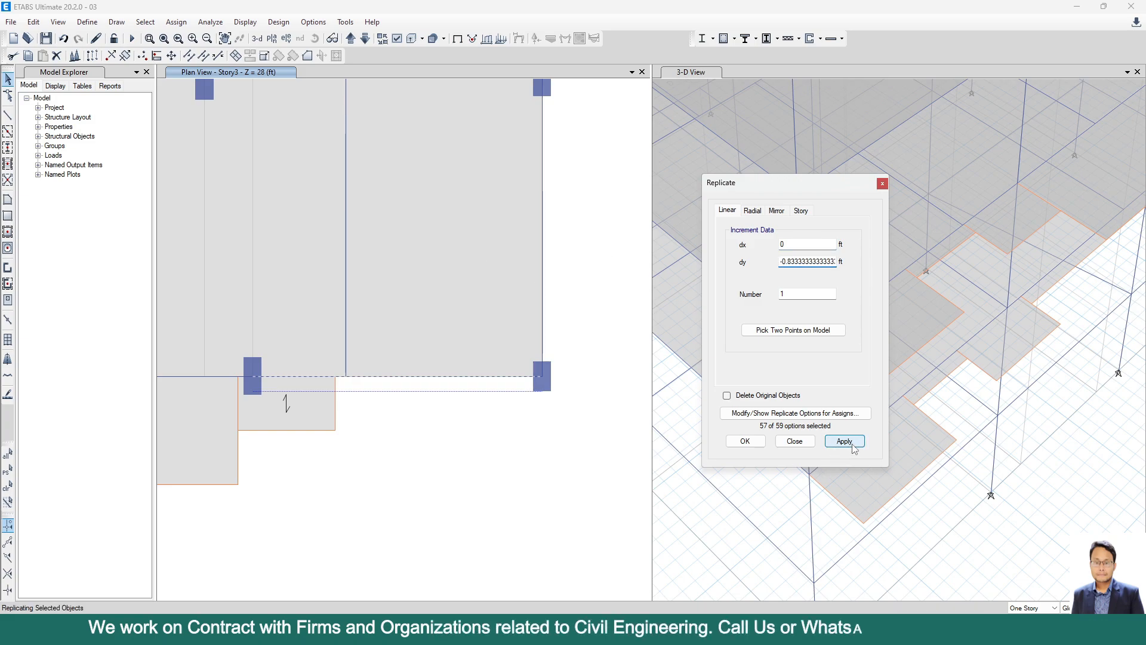
Divide the replicated offset frame and the 3 ft edge frame east of grid E by breaking them at their intersection.
{"action": "left_click", "coordinate": [336, 391]}
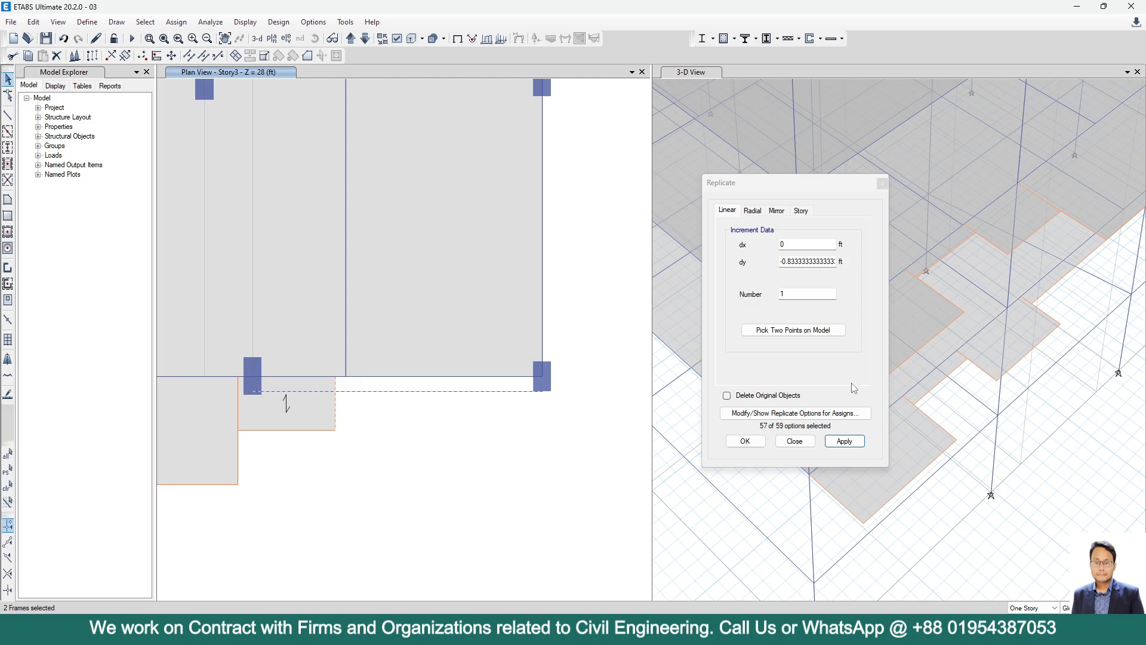
{"action": "left_click", "coordinate": [191, 60]}
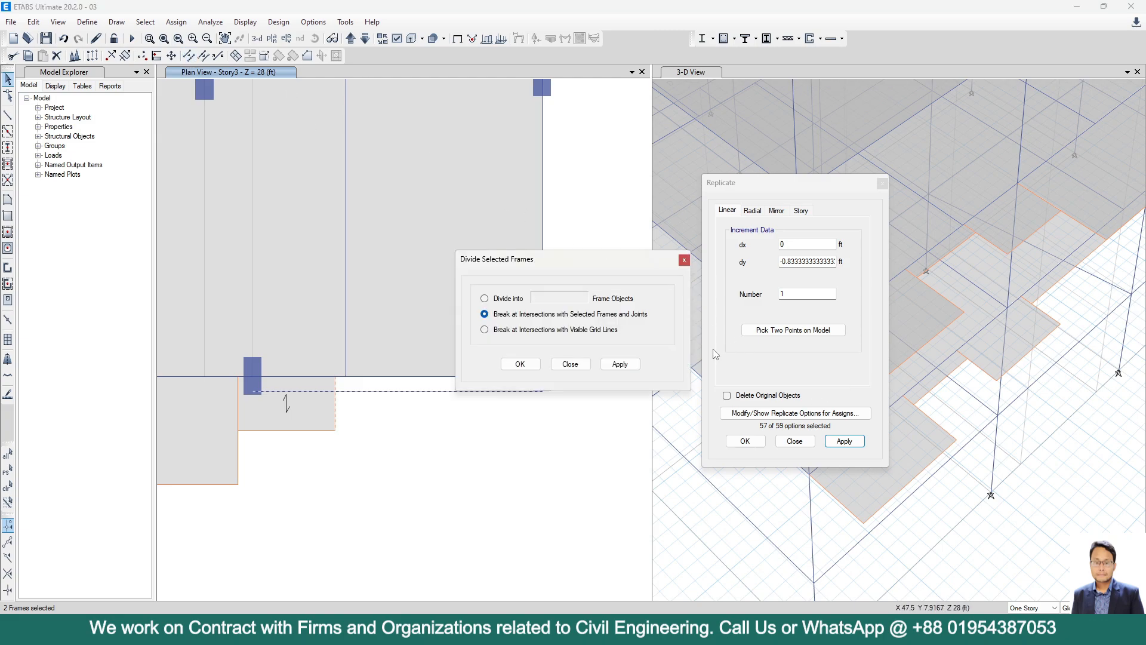
{"action": "left_click", "coordinate": [621, 365]}
{"action": "left_click", "coordinate": [571, 364]}
Delete both pieces of the offset frame on either side of the 3 ft edge frame.
{"action": "left_click", "coordinate": [384, 391]}
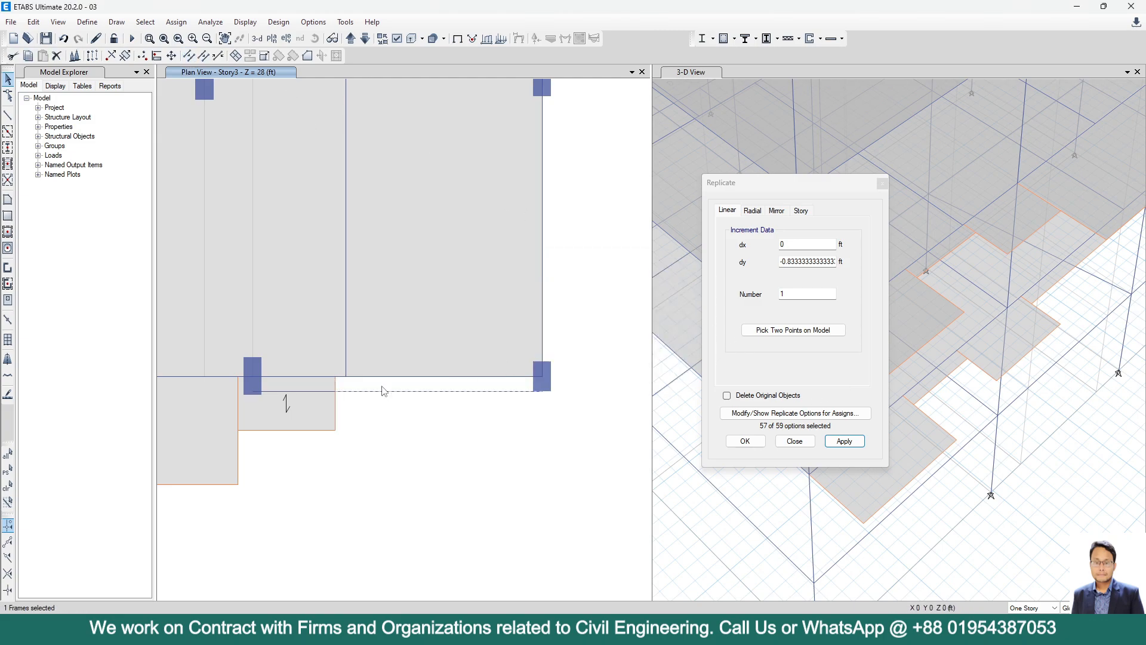
{"action": "key", "text": "Delete"}
{"action": "left_click", "coordinate": [306, 392]}
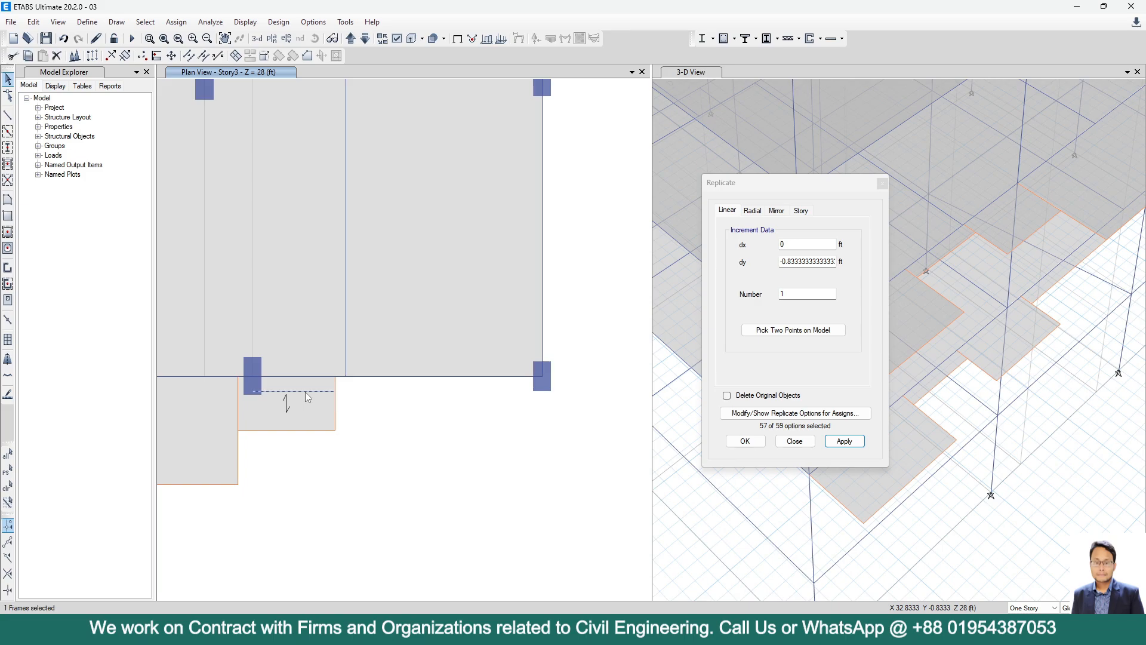
Linearly replicate the short edge frame segment adjoining grid 1 east of grid E with dx 4'5" and dy 0.
{"action": "left_click", "coordinate": [338, 383]}
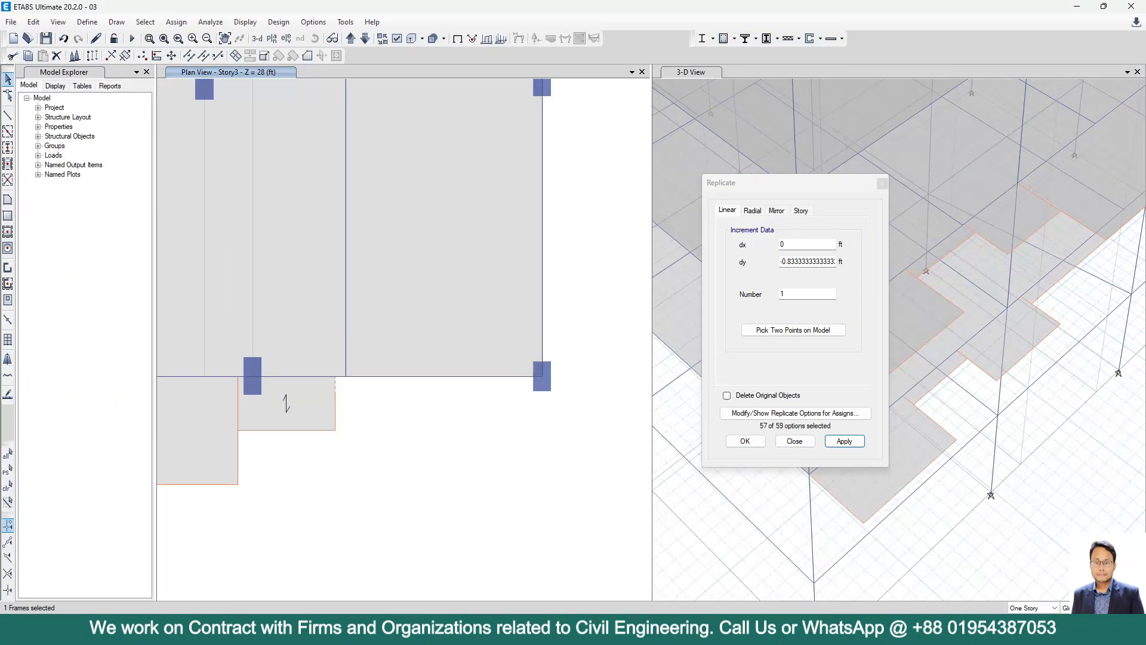
{"action": "left_click", "coordinate": [829, 262]}
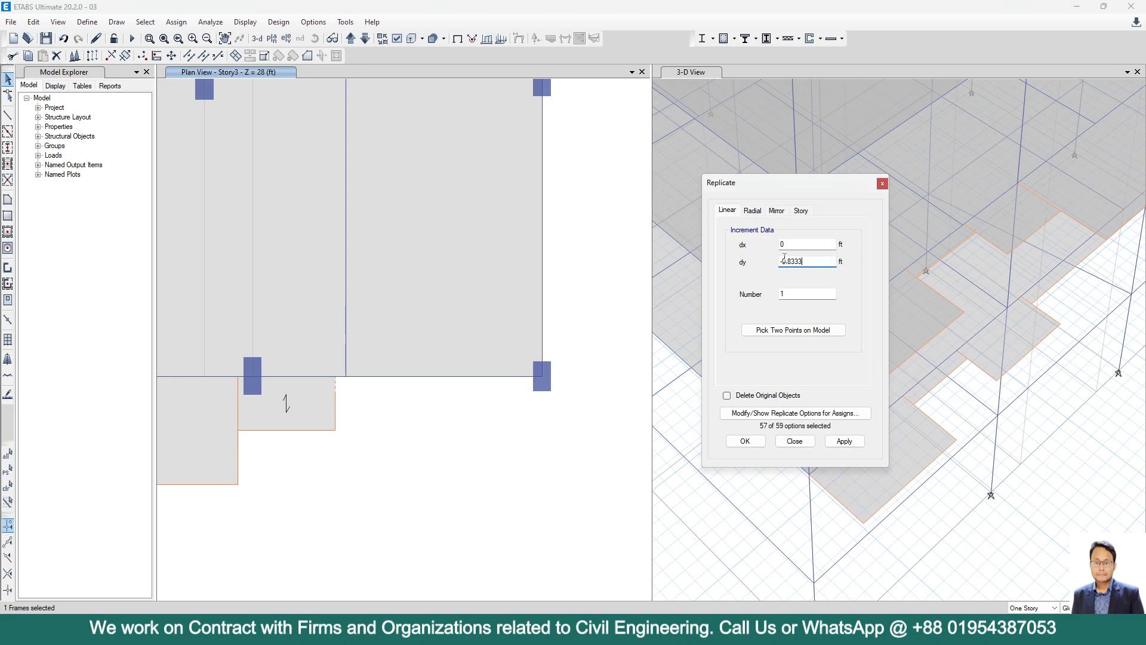
{"action": "double_click", "coordinate": [784, 261]}
{"action": "key", "text": "shift+Tab"}
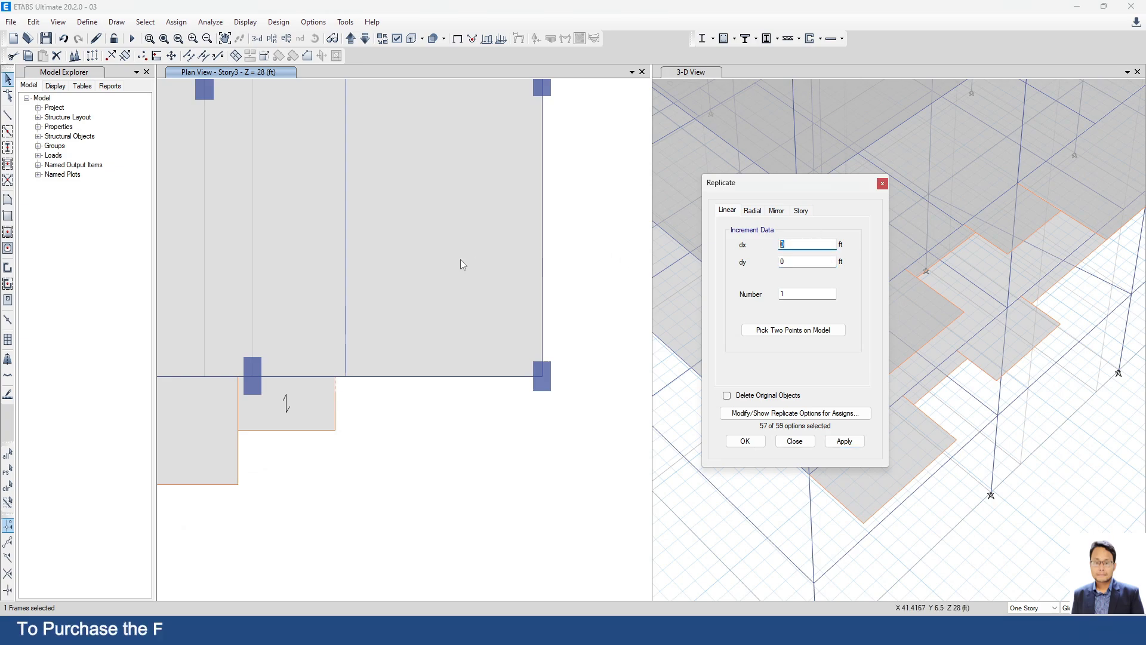
{"action": "type", "text": "4'5"}
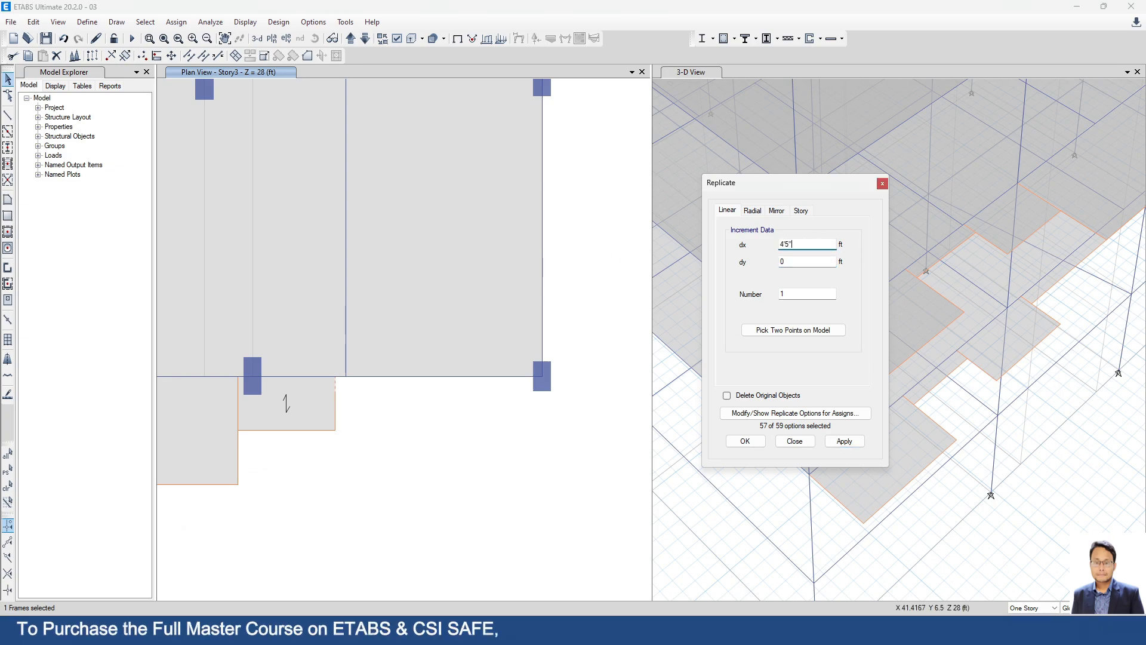
{"action": "left_click", "coordinate": [844, 441]}
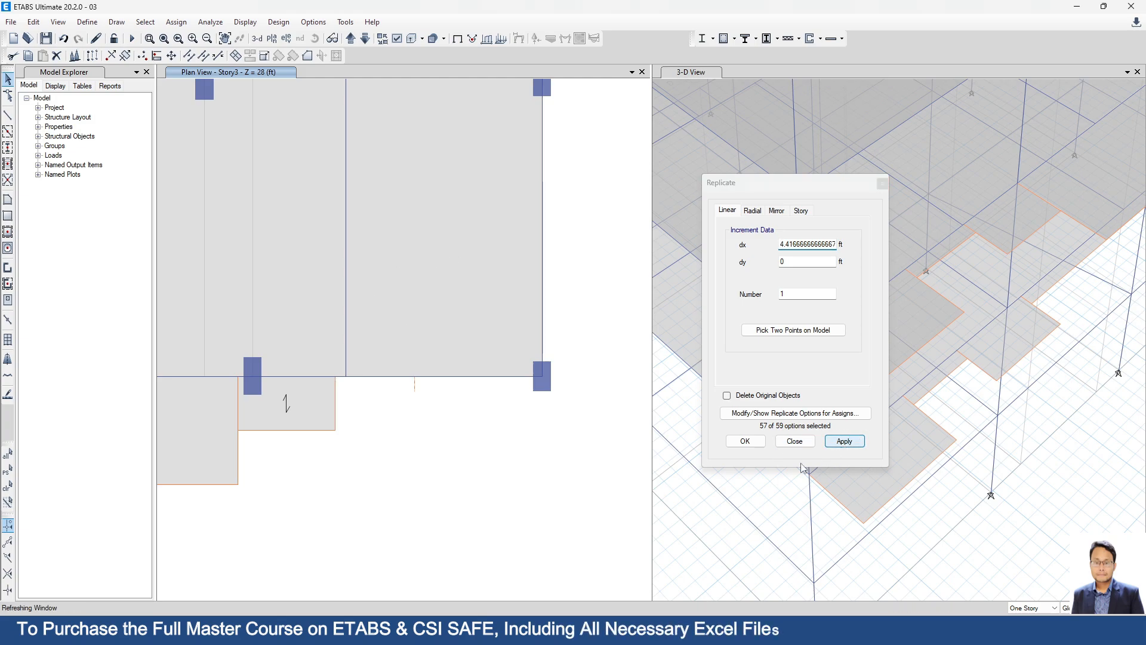
Draw a 4.4167 ft frame joining the lower ends of the two short edge frame segments.
{"action": "left_click", "coordinate": [8, 115]}
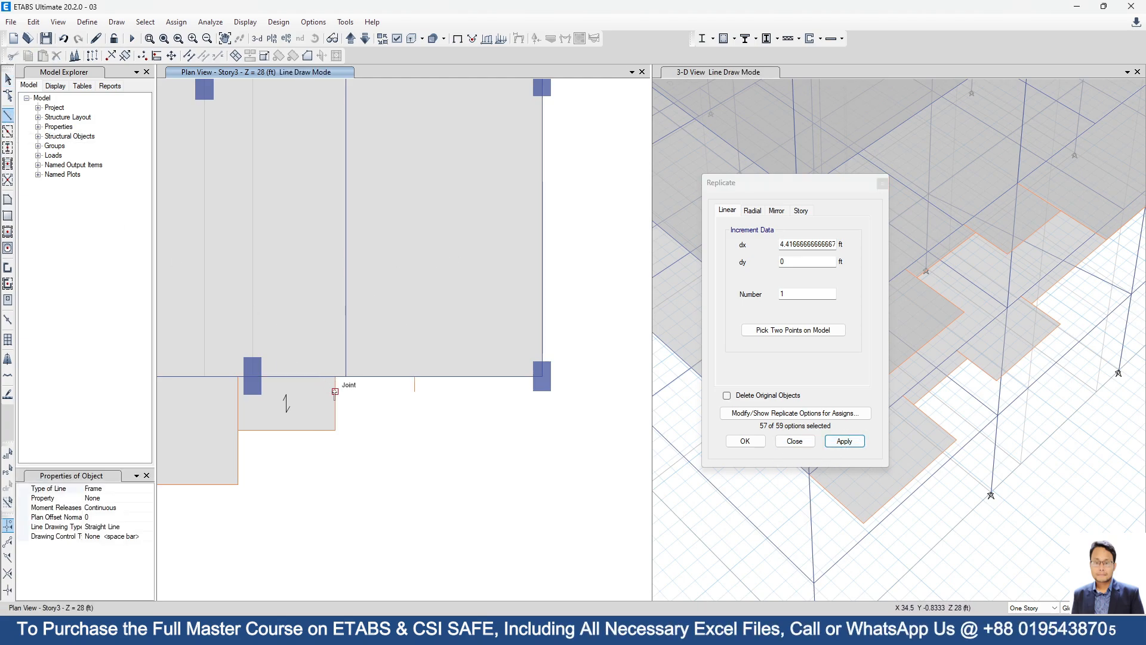
{"action": "left_click", "coordinate": [335, 392]}
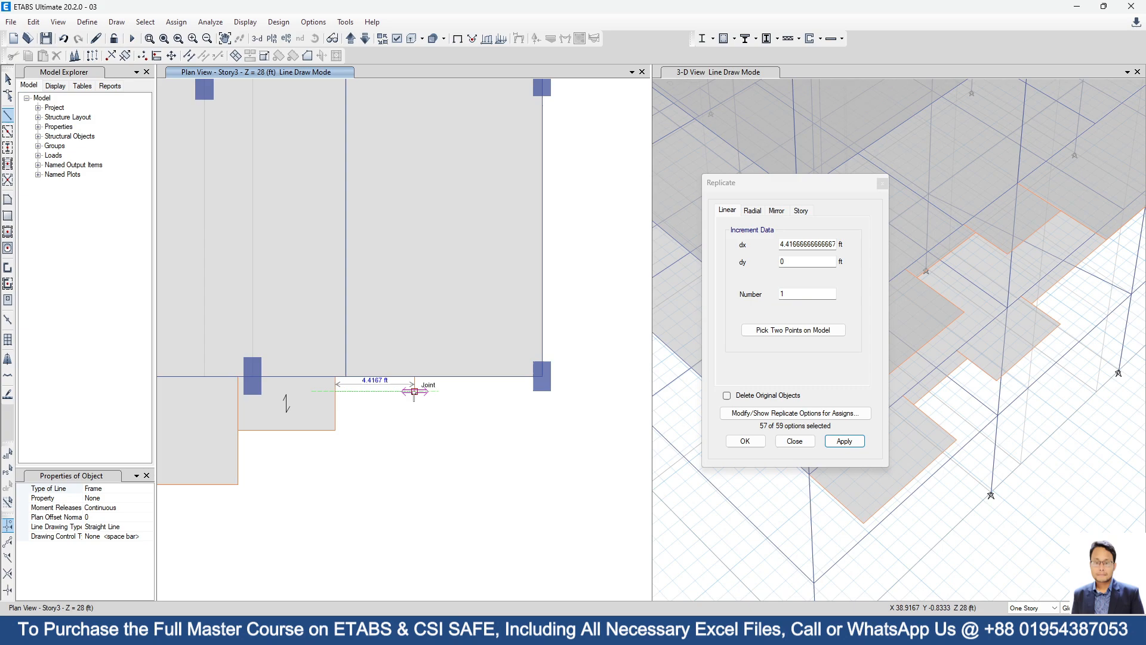
{"action": "double_click", "coordinate": [414, 391]}
Draw a Slab 6 inch one way area over the narrow 4.4167 ft outline between grids E and F.
{"action": "left_click", "coordinate": [8, 199]}
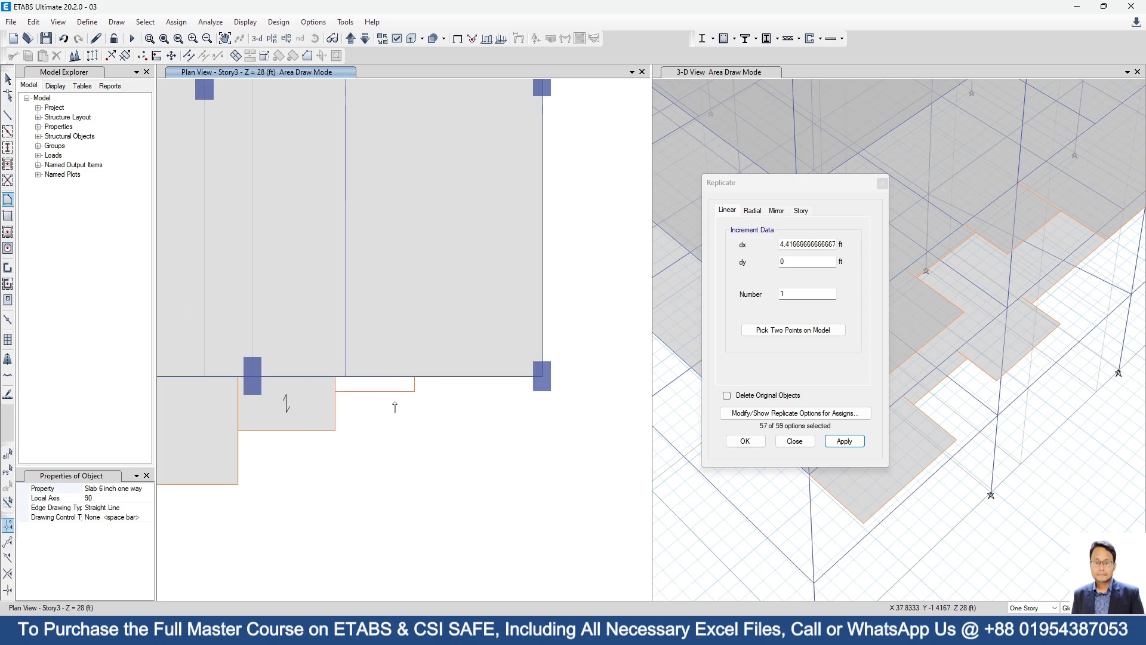
{"action": "scroll", "coordinate": [335, 379], "scroll_direction": "up", "scroll_amount": 5}
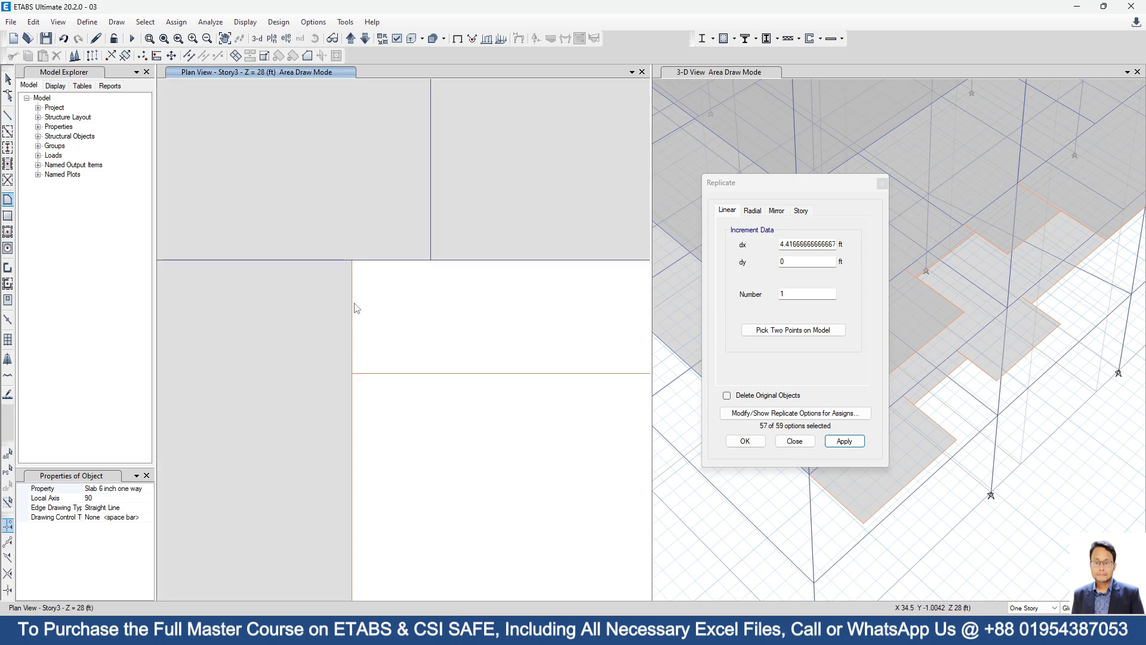
{"action": "left_click", "coordinate": [352, 374]}
{"action": "scroll", "coordinate": [500, 395], "scroll_direction": "down", "scroll_amount": 3}
{"action": "middle_click_drag", "start_coordinate": [577, 396], "coordinate": [341, 395]}
{"action": "left_click", "coordinate": [429, 383]}
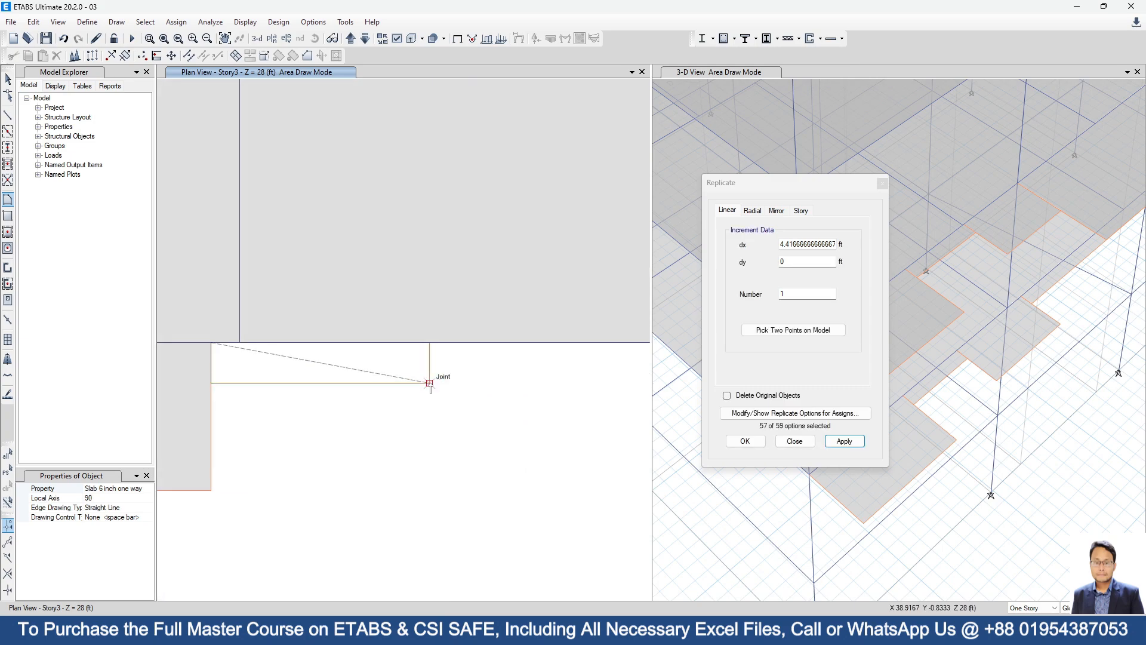
{"action": "double_click", "coordinate": [429, 343]}
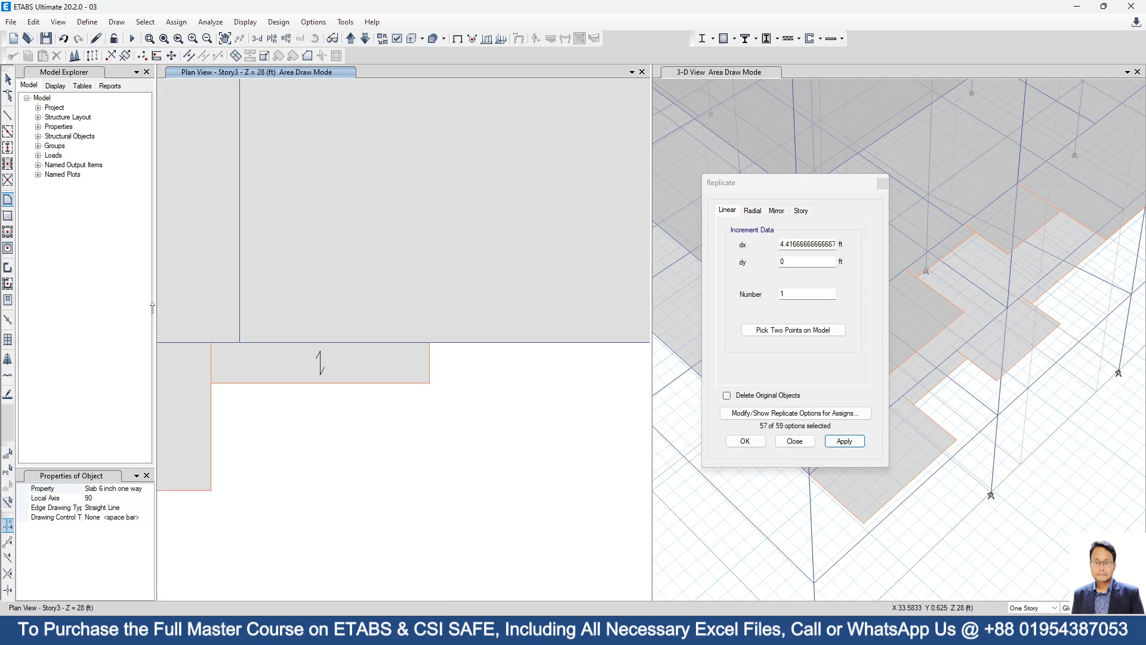
Join the two segments of the divided 3 ft edge frame east of grid E into one frame.
{"action": "key", "text": "Escape"}
{"action": "left_click", "coordinate": [211, 363]}
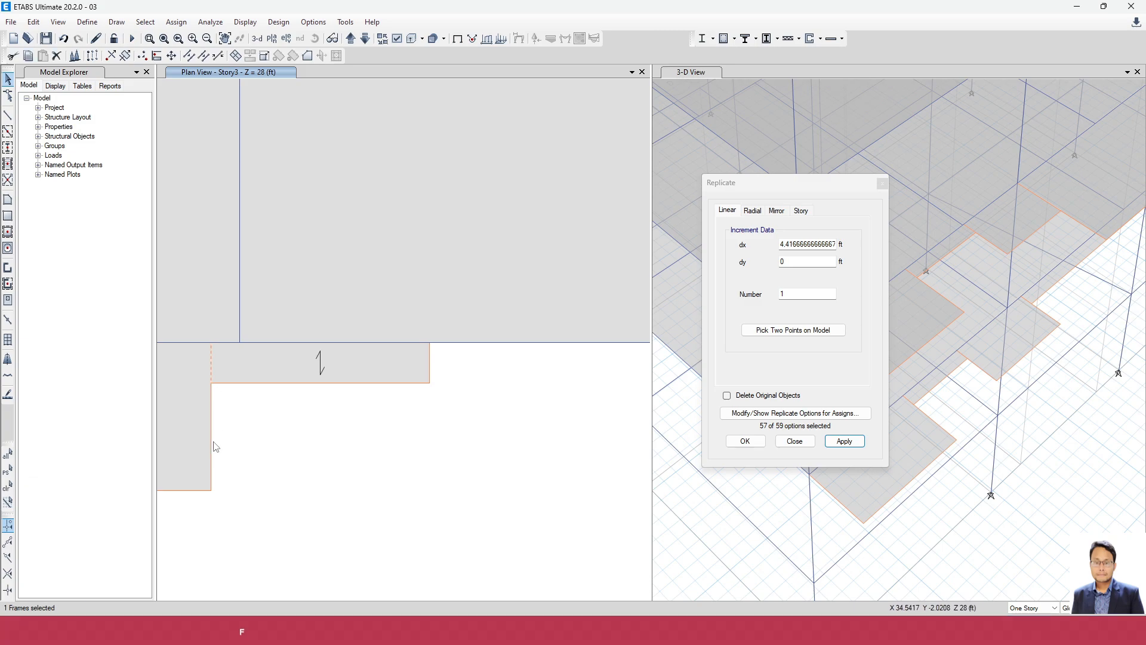
{"action": "left_click", "coordinate": [204, 56]}
Join the two segments of the divided 6 ft edge frame near grid E into one frame.
{"action": "scroll", "coordinate": [454, 417], "scroll_direction": "down", "scroll_amount": 3}
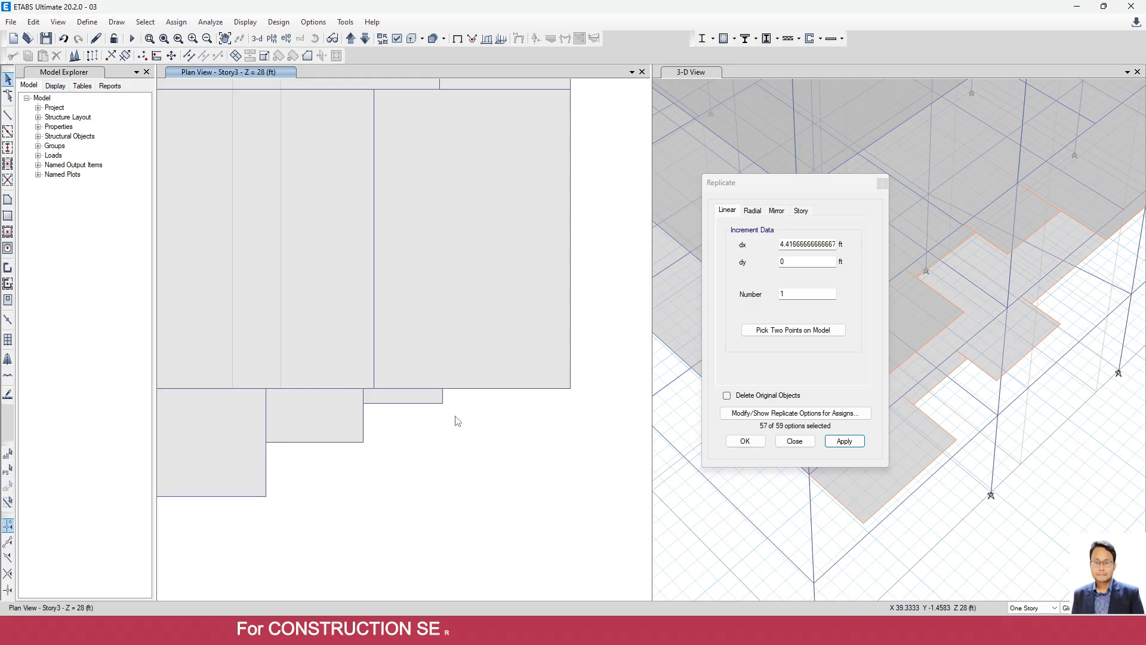
{"action": "scroll", "coordinate": [284, 421], "scroll_direction": "down", "scroll_amount": 1}
{"action": "scroll", "coordinate": [284, 420], "scroll_direction": "down", "scroll_amount": 5}
{"action": "scroll", "coordinate": [258, 431], "scroll_direction": "up", "scroll_amount": 3}
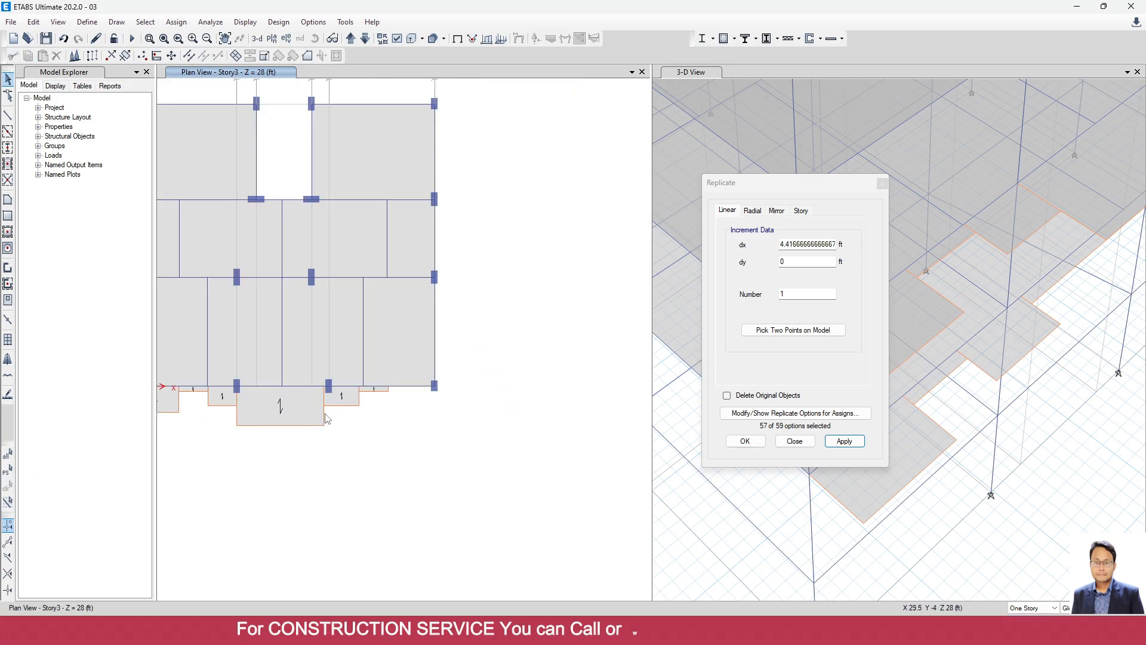
{"action": "left_click", "coordinate": [325, 403]}
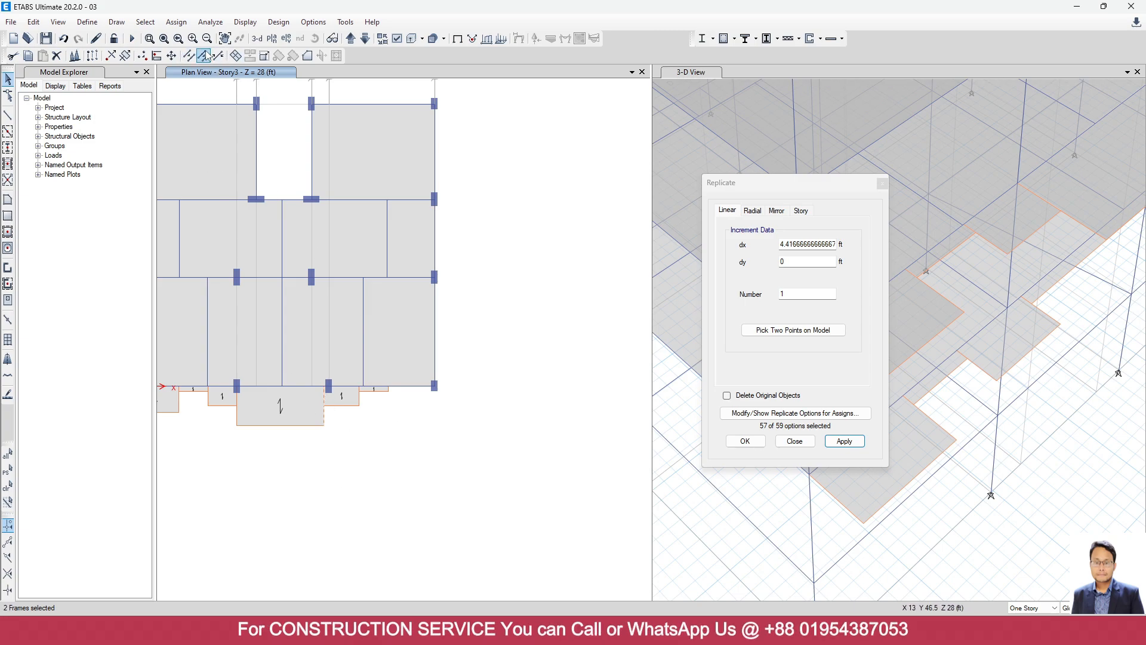
Switch to AutoCAD and dimension the vertical depth of the outer slab corner below grid 1 at grid F.
{"action": "scroll", "coordinate": [399, 402], "scroll_direction": "up", "scroll_amount": 3}
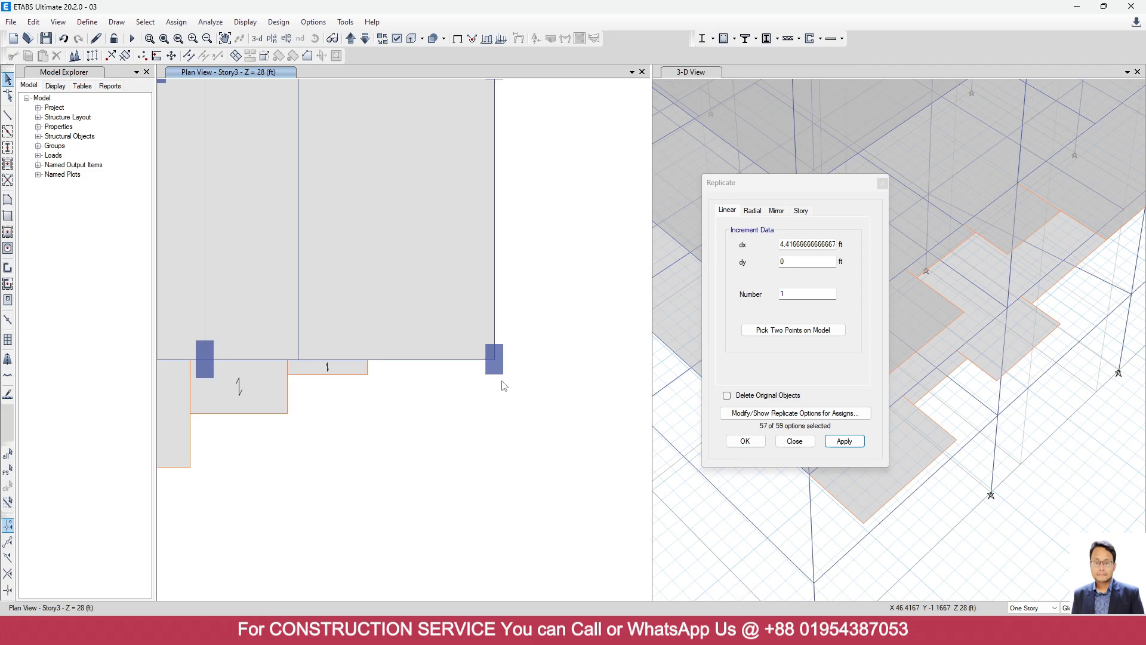
{"action": "left_click", "coordinate": [778, 630]}
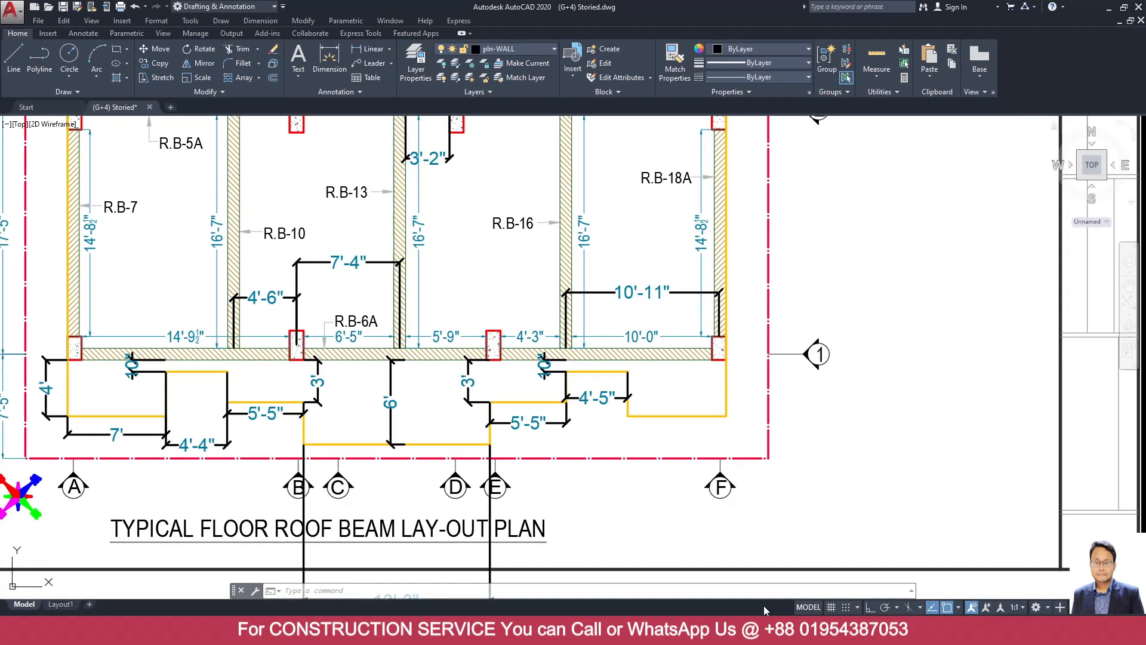
{"action": "key", "text": "space"}
{"action": "left_click", "coordinate": [726, 360]}
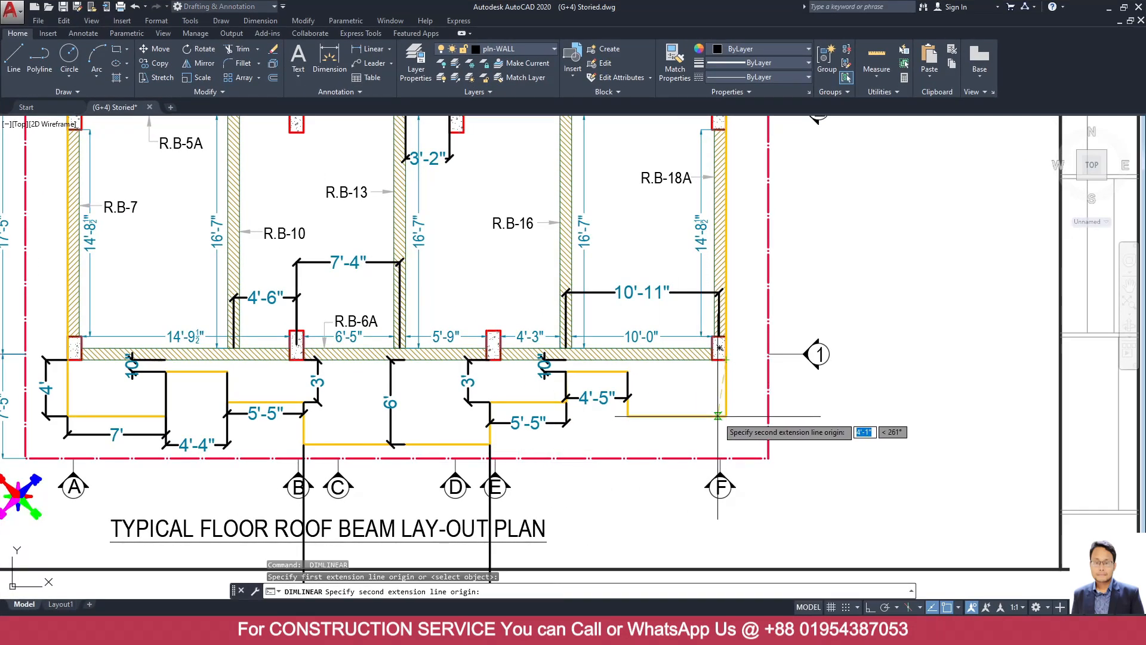
{"action": "left_click", "coordinate": [726, 416]}
{"action": "left_click", "coordinate": [745, 412]}
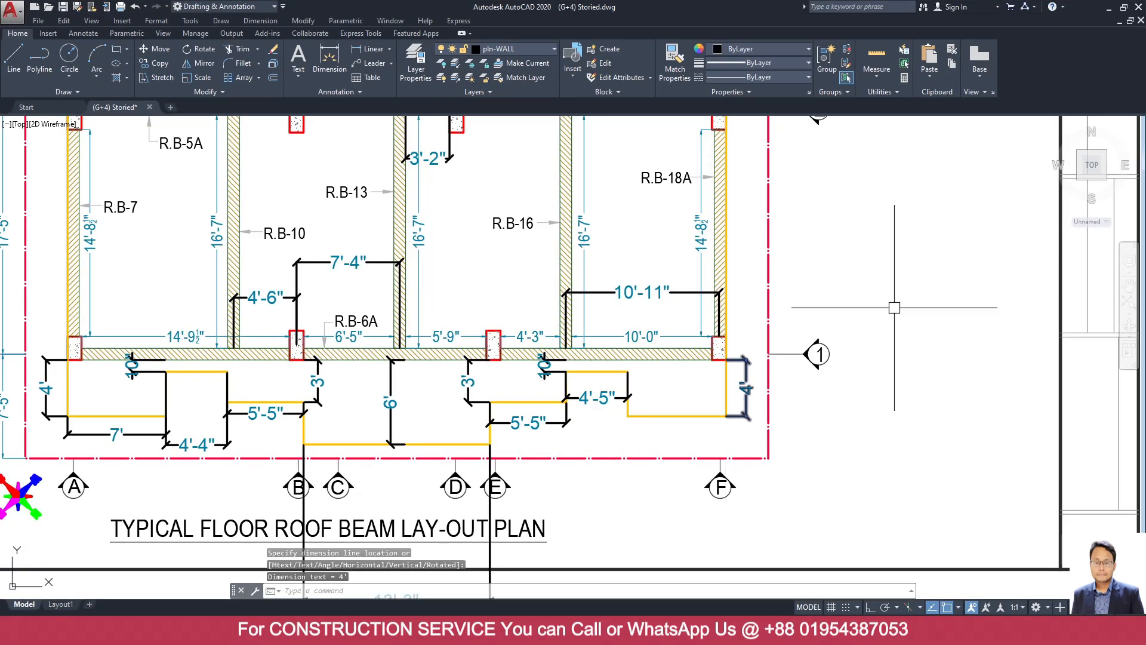
Switch back to ETABS and replicate the grid 1 frame between grids E and F with dx 0 and dy -4 ft.
{"action": "left_click", "coordinate": [1110, 8]}
{"action": "left_click", "coordinate": [444, 360]}
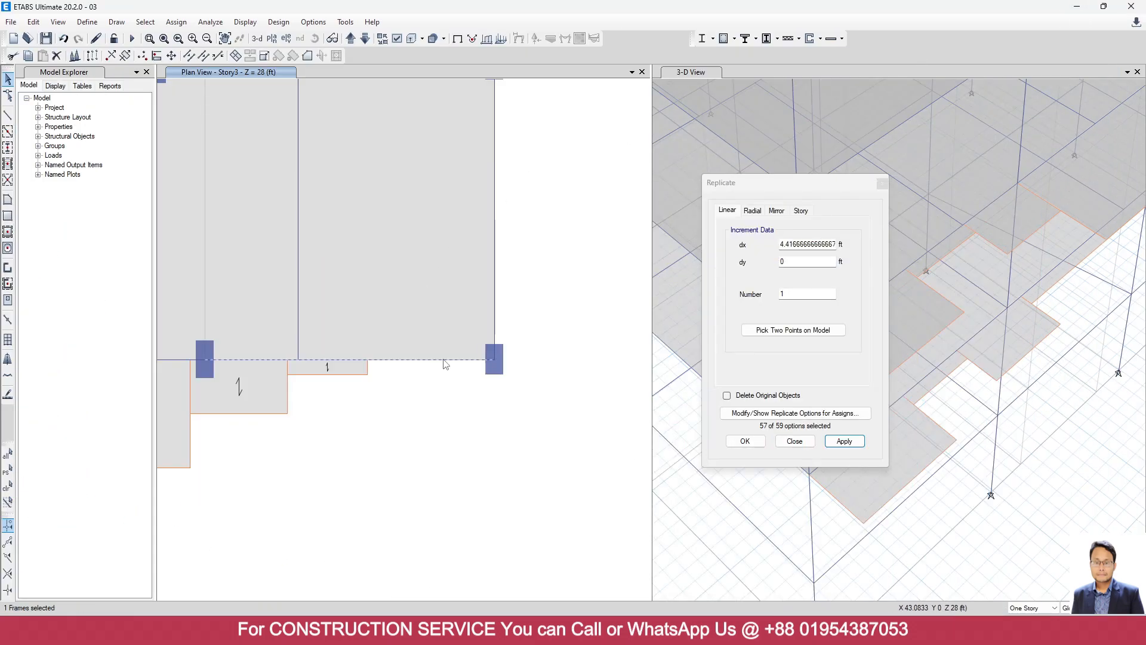
{"action": "double_click", "coordinate": [825, 244]}
{"action": "type", "text": "4.4167"}
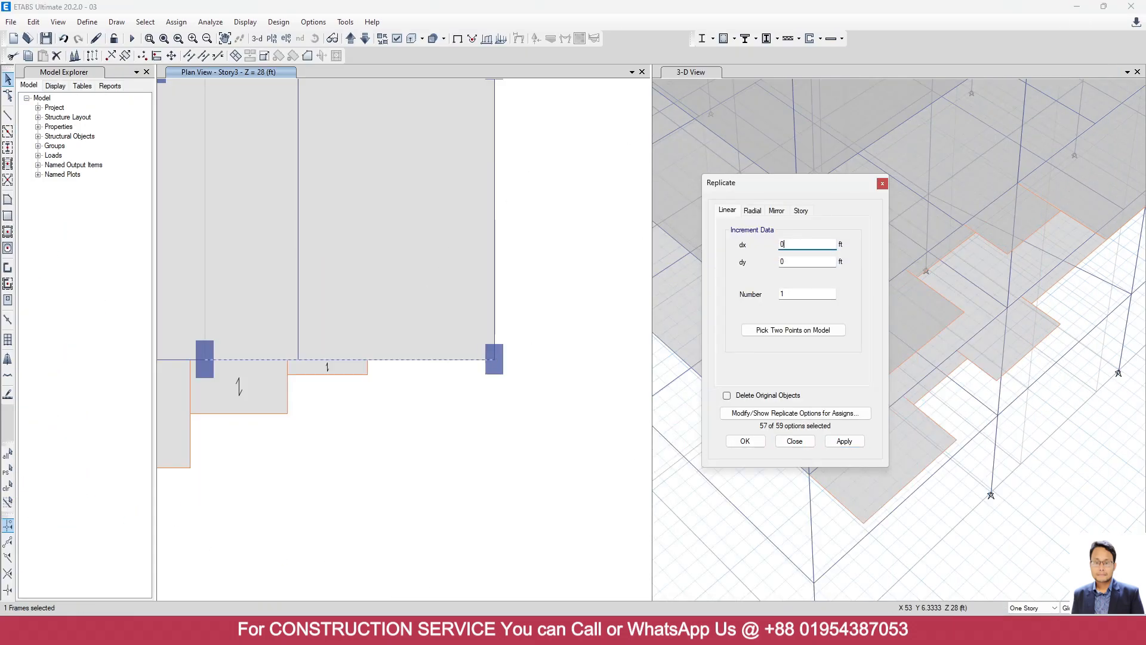
{"action": "key", "text": "Tab"}
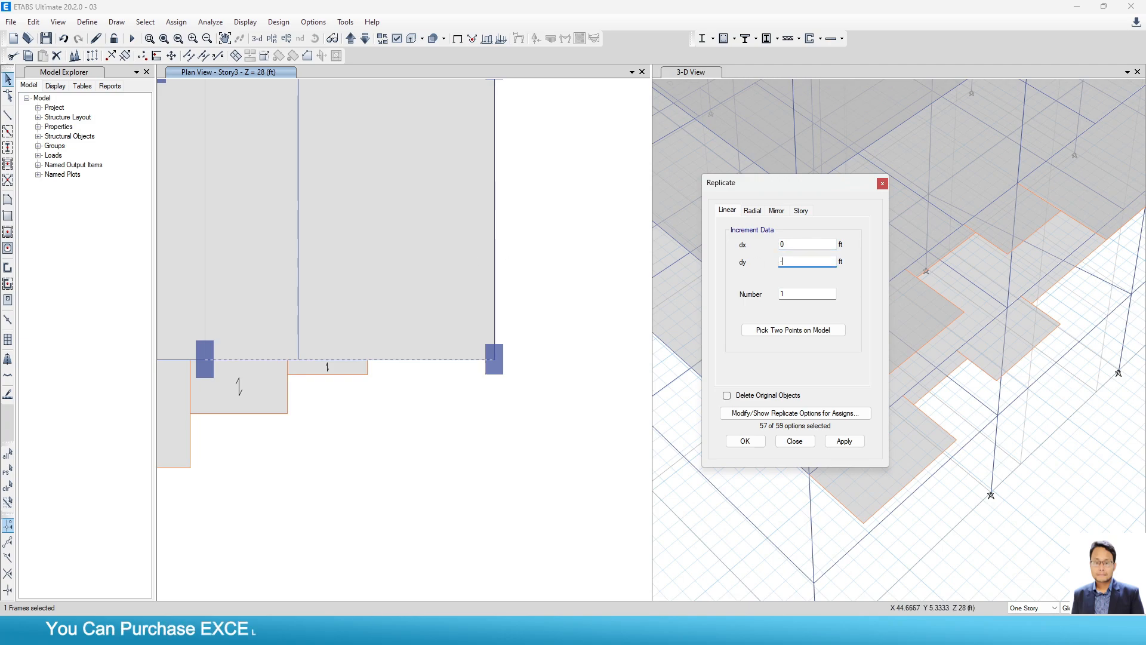
{"action": "left_click", "coordinate": [844, 441]}
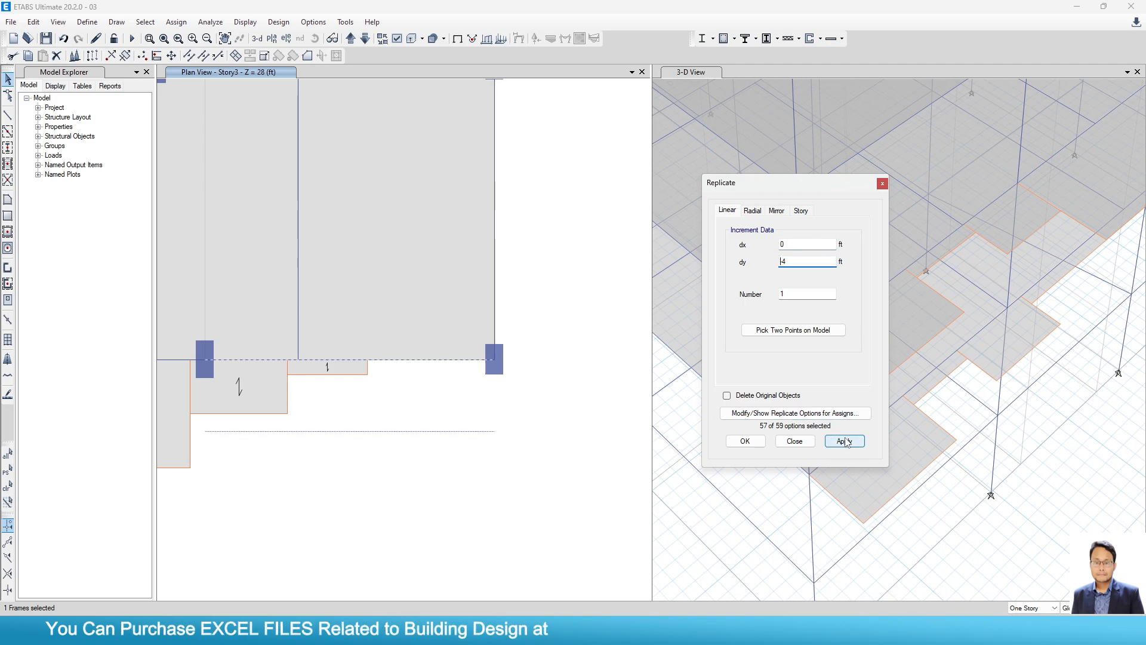
Draw a 4 ft edge frame from grid point F-1 to the replicated frame's end, and delete the replicated frame.
{"action": "left_click", "coordinate": [8, 114]}
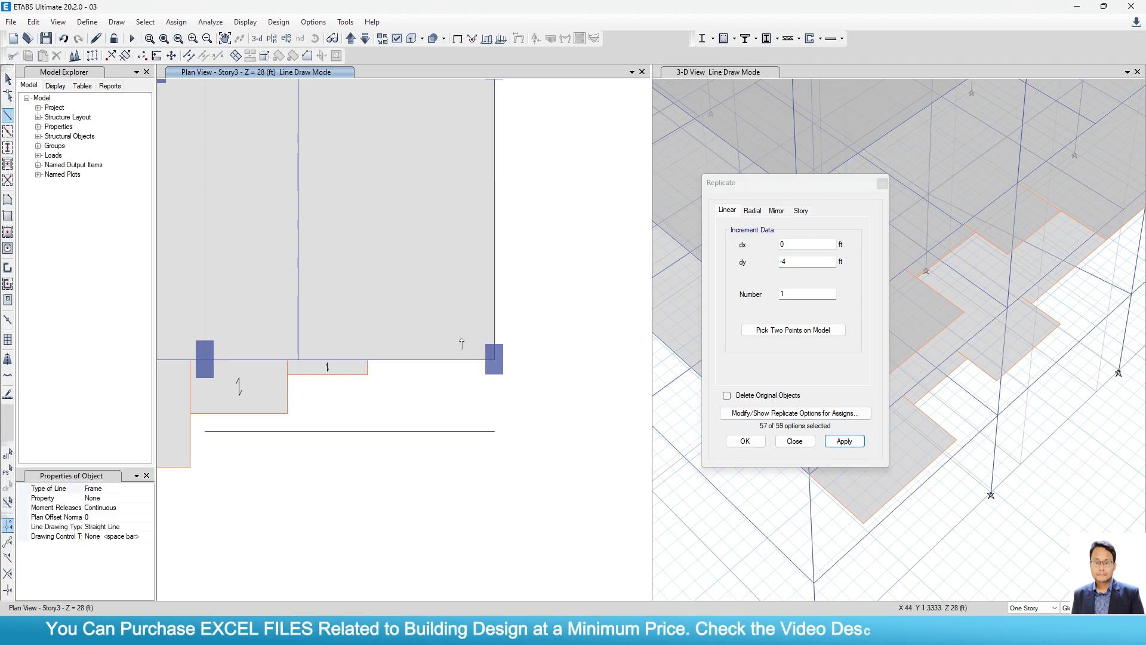
{"action": "left_click", "coordinate": [495, 430]}
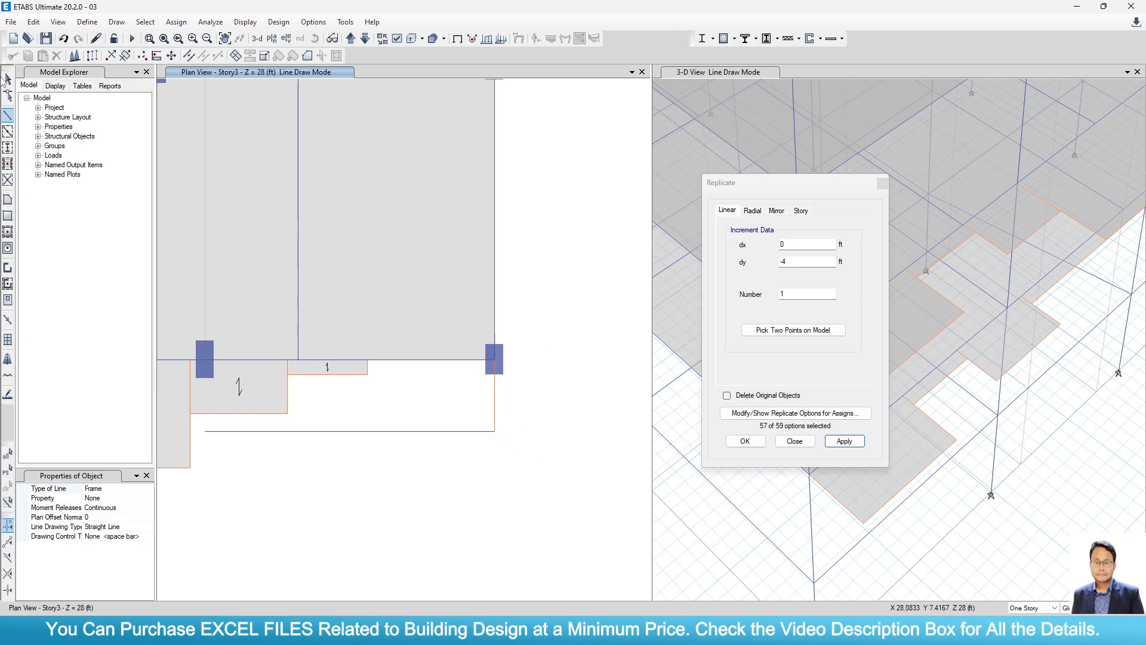
{"action": "left_click", "coordinate": [7, 79]}
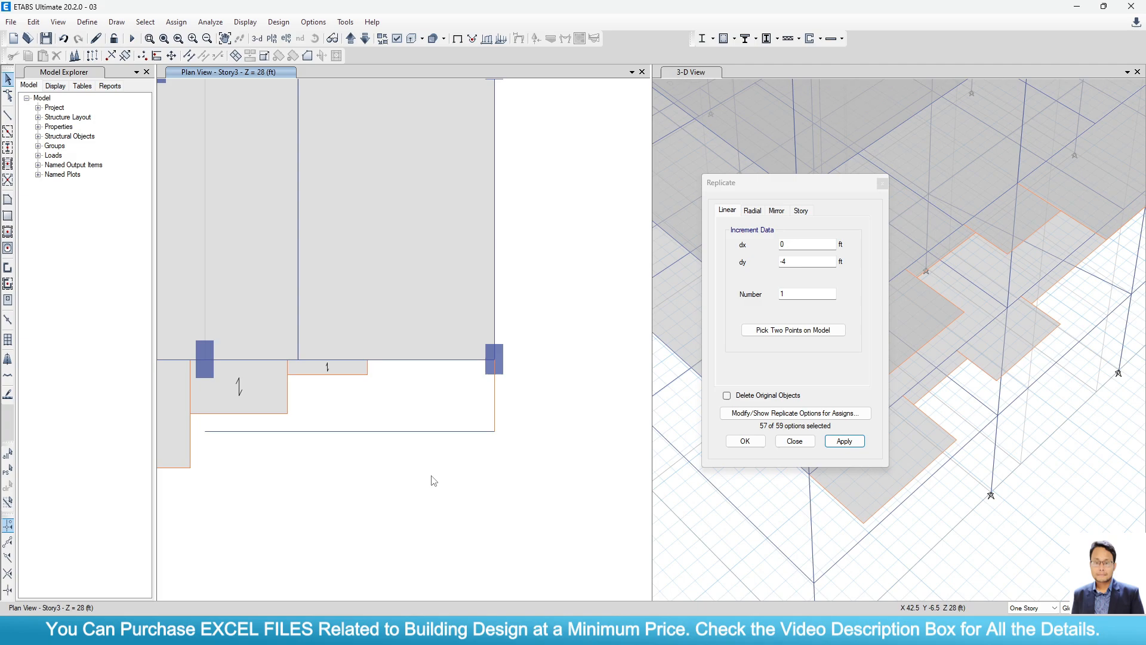
{"action": "left_click_drag", "start_coordinate": [434, 480], "coordinate": [410, 412]}
{"action": "key", "text": "Delete"}
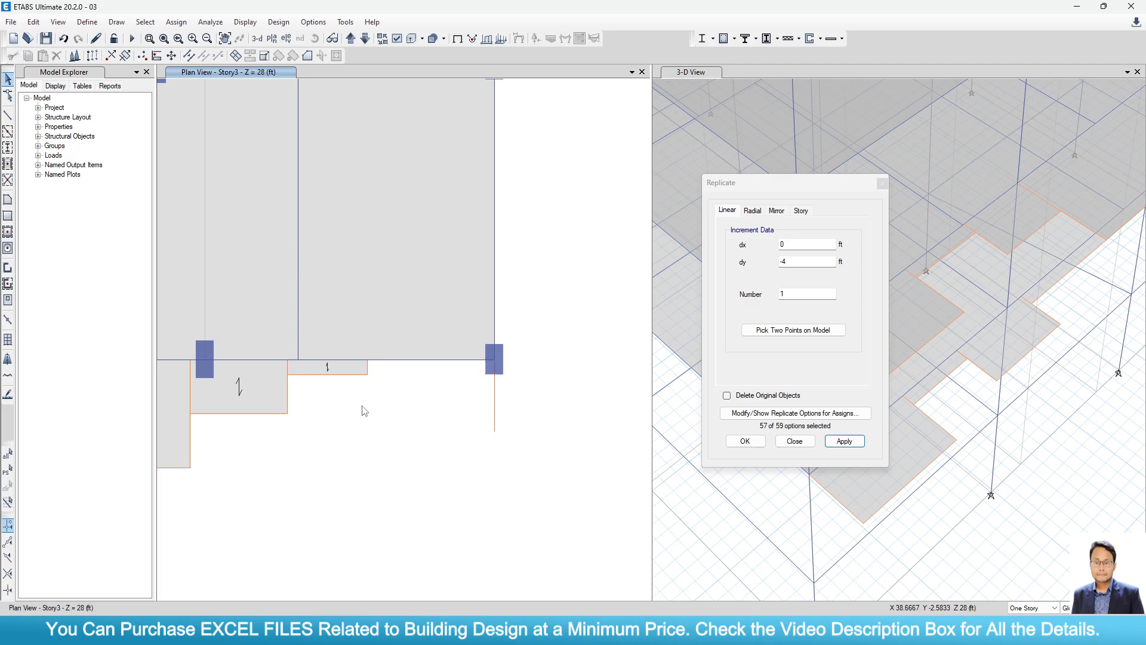
Replicate the 4 ft edge frame once by dx -7.0833 ft, picking grid point F-1 and the narrow slab's corner on grid 1.
{"action": "left_click", "coordinate": [497, 408]}
{"action": "left_click", "coordinate": [761, 330]}
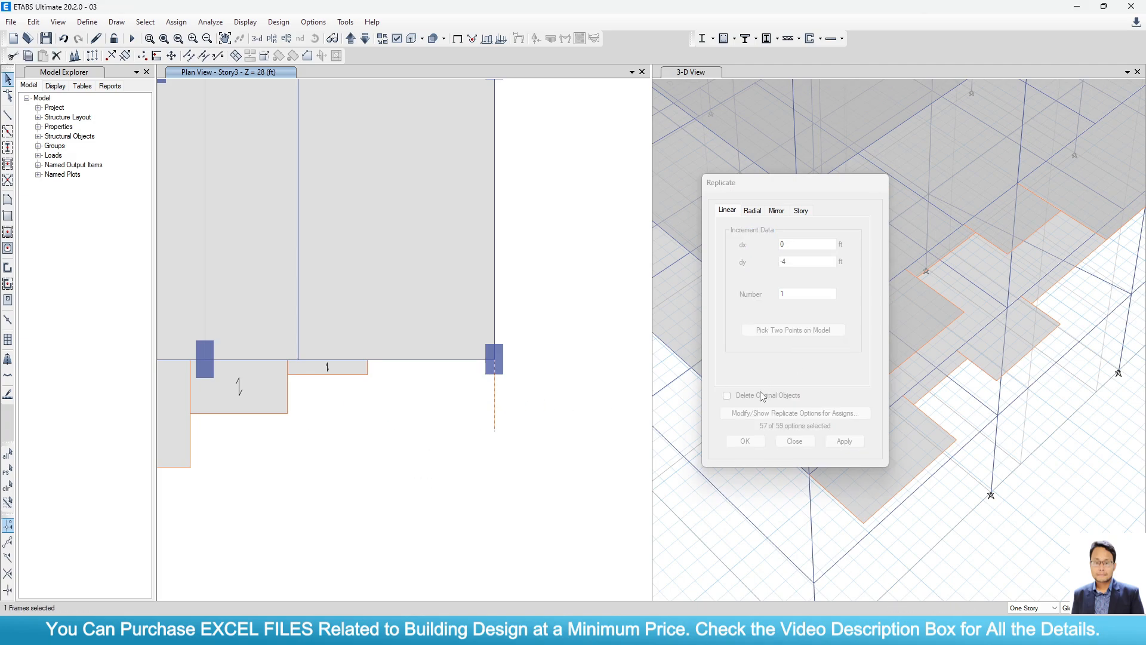
{"action": "left_click", "coordinate": [495, 360]}
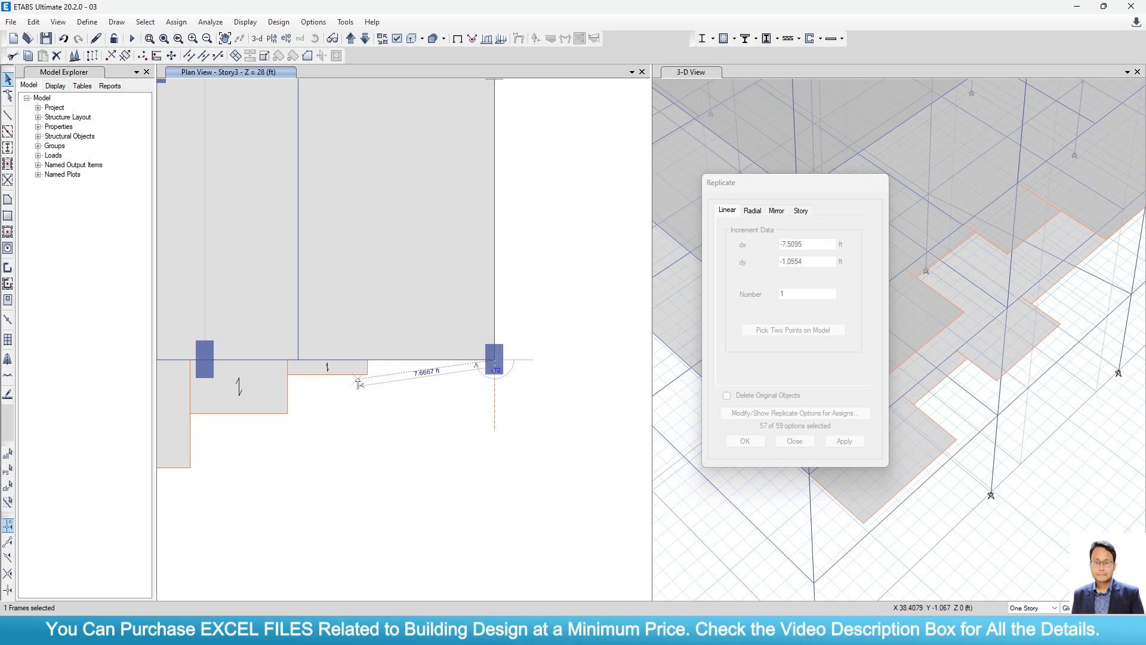
{"action": "left_click", "coordinate": [367, 360]}
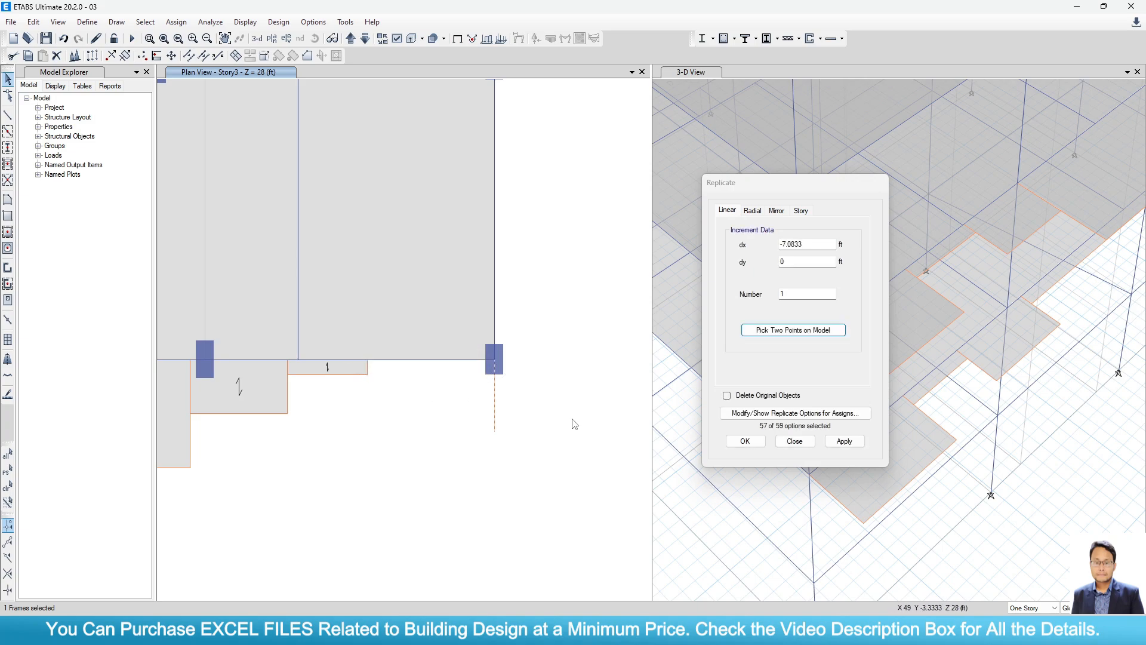
{"action": "left_click", "coordinate": [745, 440]}
Draw an edge frame joining the outer ends of the two 4 ft frames near grid F.
{"action": "left_click", "coordinate": [8, 115]}
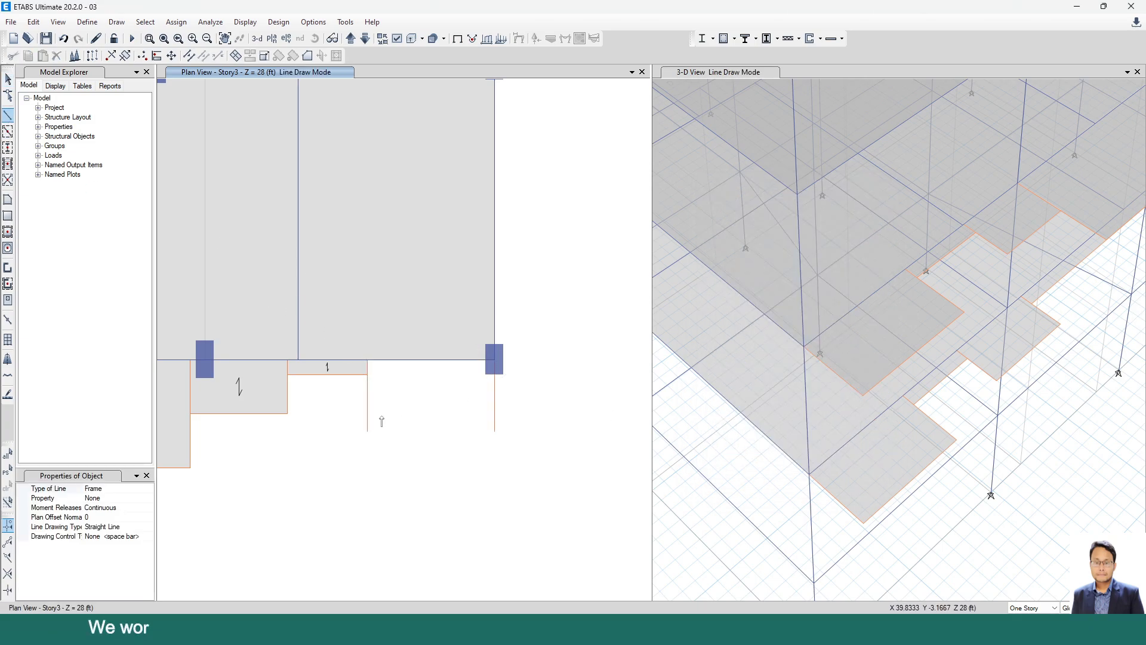
{"action": "left_click", "coordinate": [368, 431]}
{"action": "left_click", "coordinate": [495, 431]}
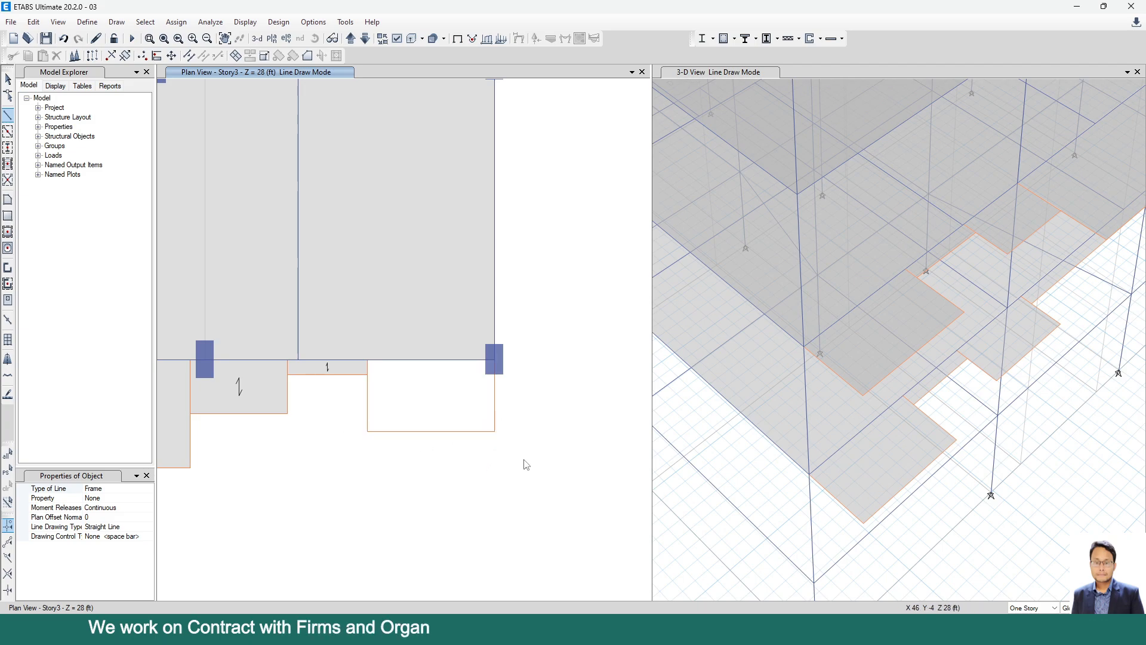
Draw a Slab 6 inch one way area over the corner outline between the two 4 ft edge frames at grid F.
{"action": "left_click", "coordinate": [8, 199]}
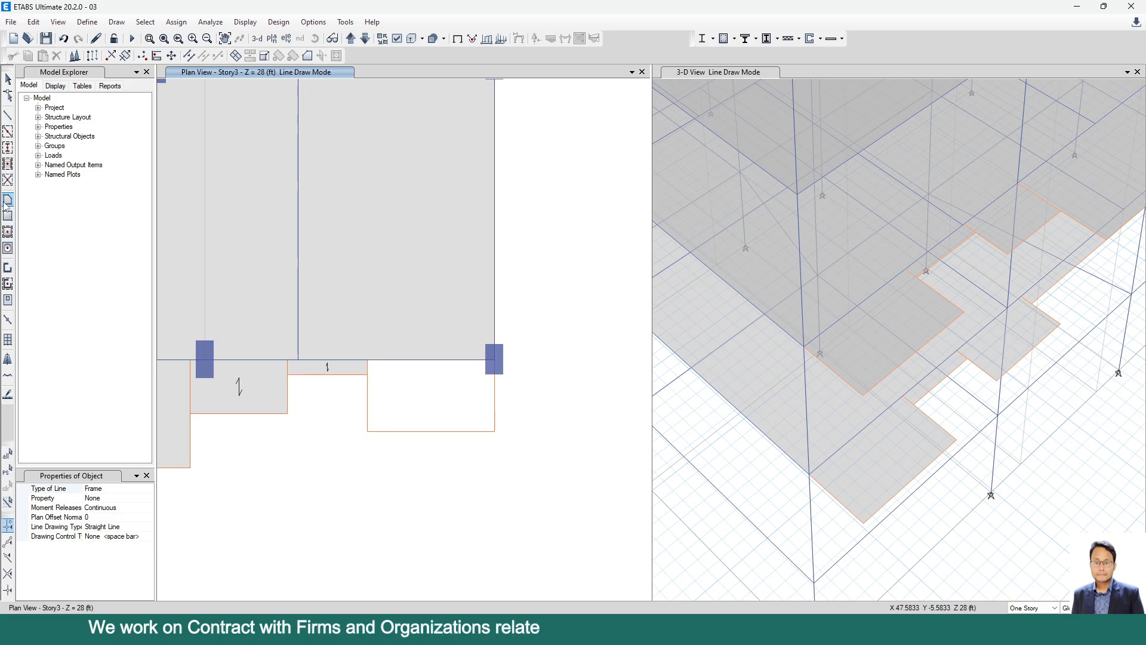
{"action": "left_click", "coordinate": [367, 360]}
{"action": "left_click", "coordinate": [368, 431]}
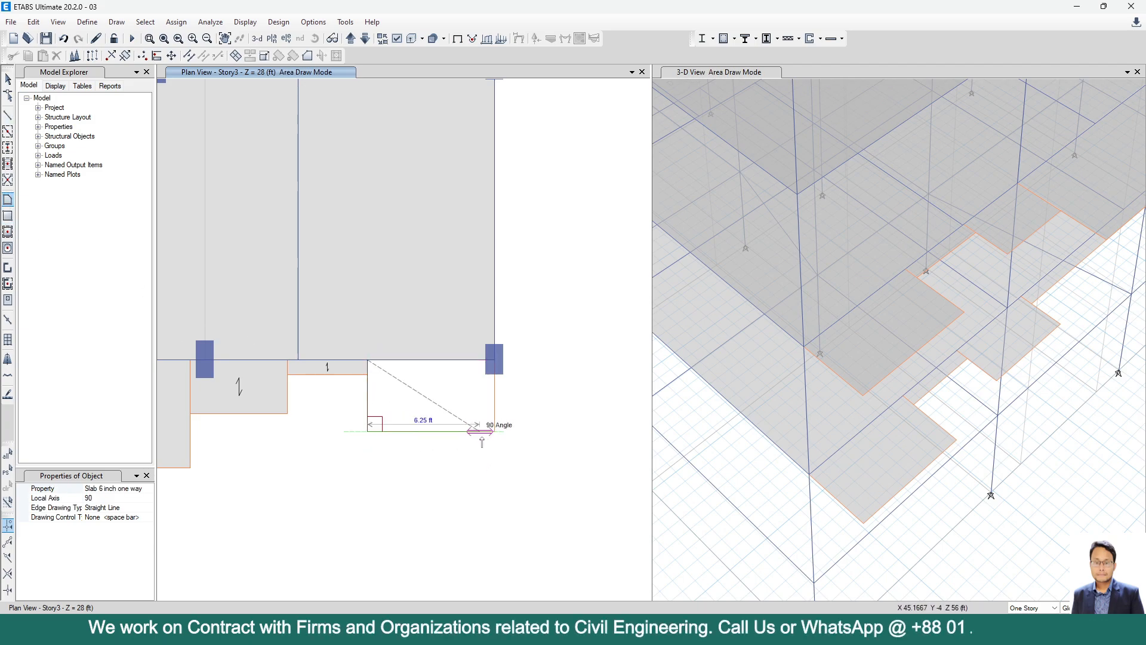
{"action": "left_click", "coordinate": [495, 431]}
{"action": "double_click", "coordinate": [495, 361]}
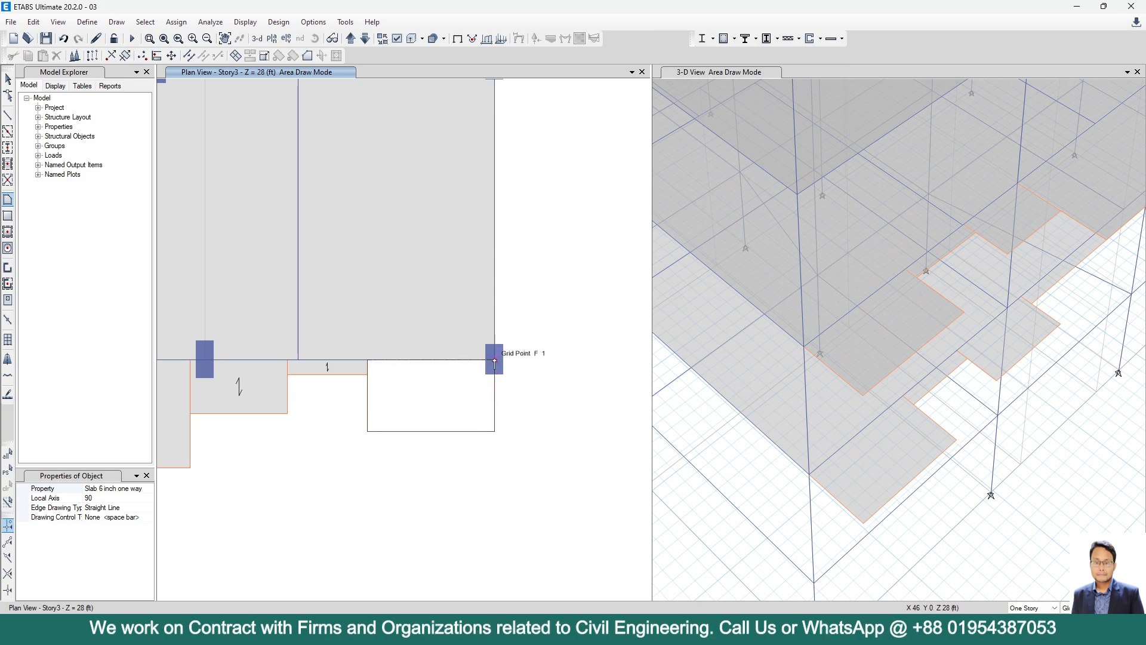
{"action": "left_click", "coordinate": [13, 80]}
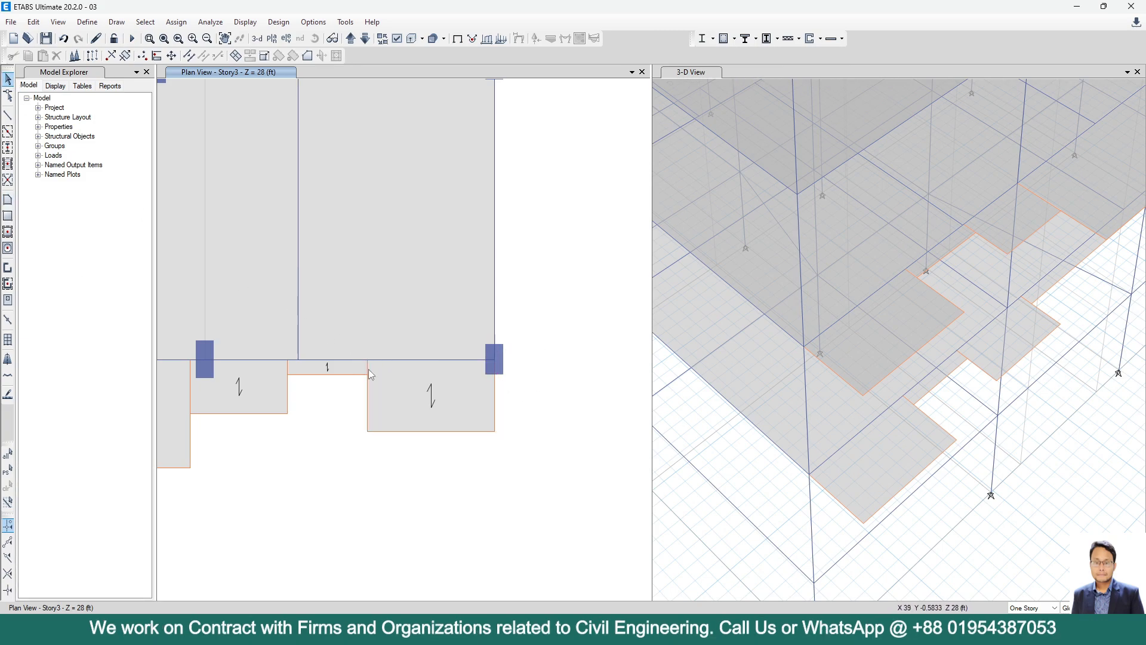
Examine the overlapping frames L28 and L30 where the narrow slab meets the corner slab to tell the short one from the 4 ft one.
{"action": "scroll", "coordinate": [368, 369], "scroll_direction": "up", "scroll_amount": 5}
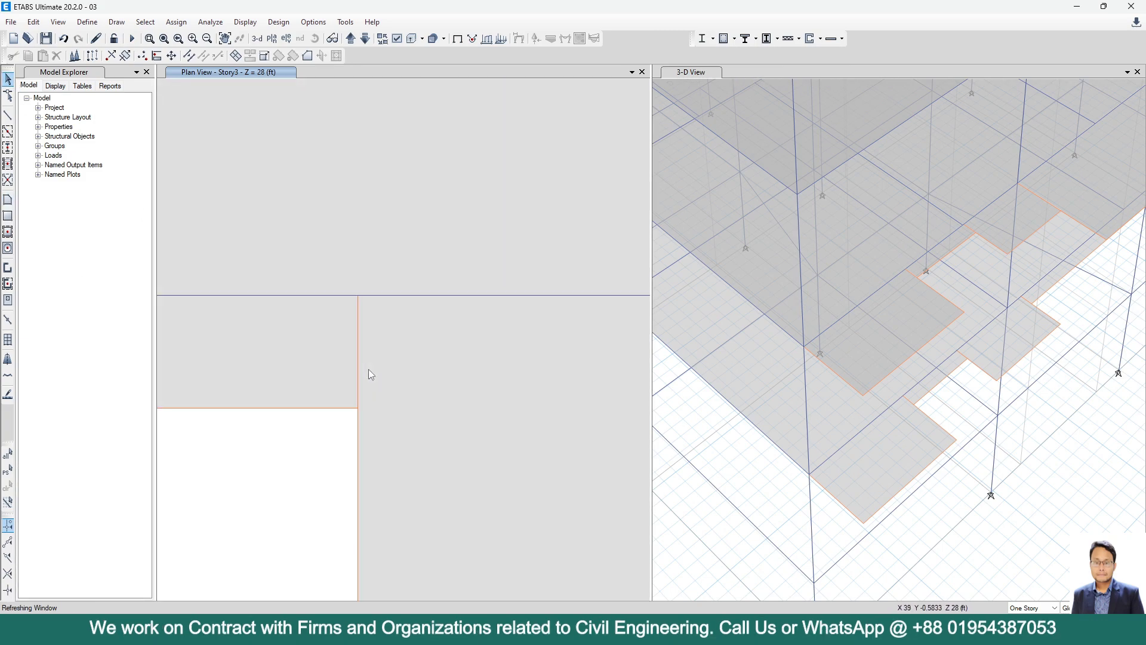
{"action": "left_click", "coordinate": [358, 335], "text": "ctrl"}
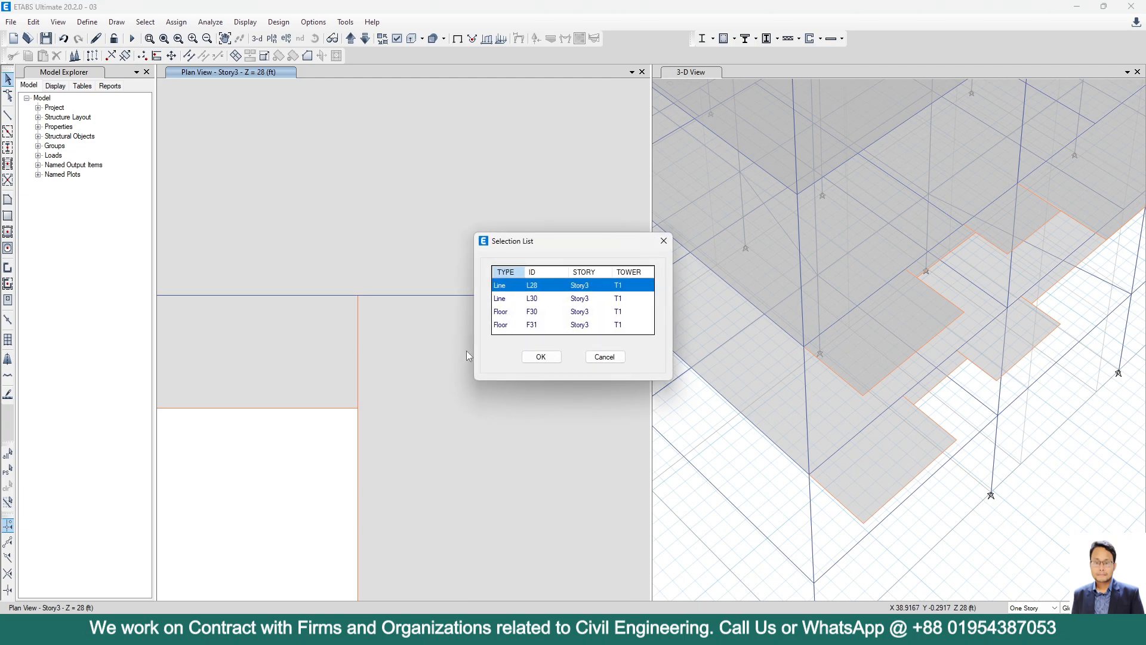
{"action": "left_click", "coordinate": [525, 299]}
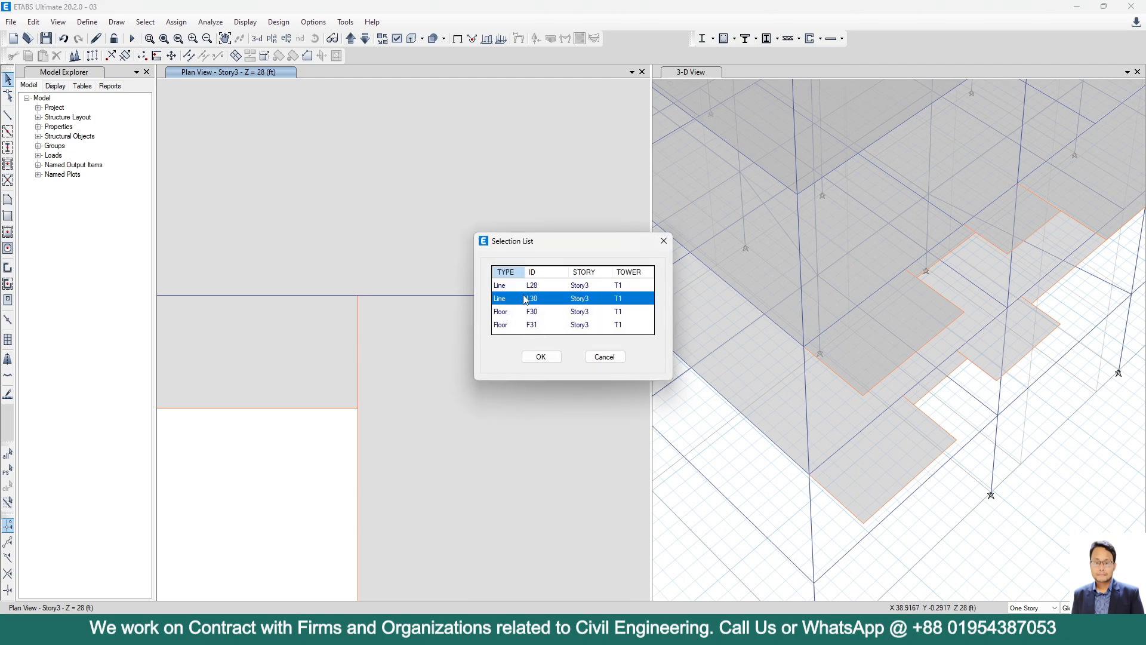
{"action": "scroll", "coordinate": [349, 348], "scroll_direction": "down", "scroll_amount": 2}
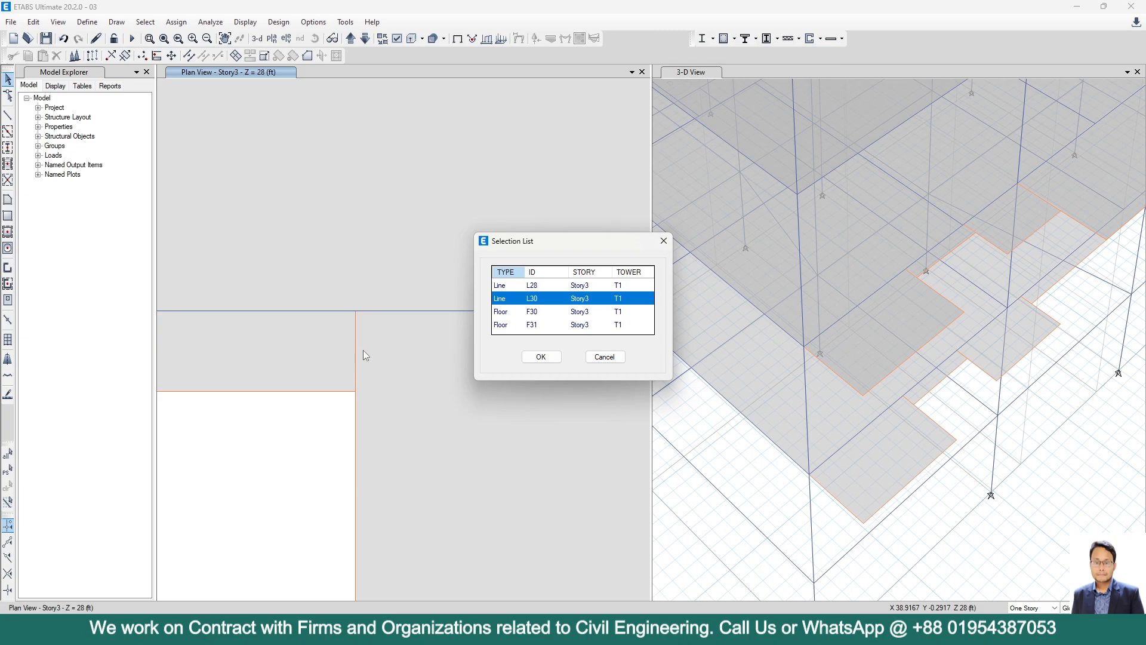
{"action": "left_click", "coordinate": [514, 288]}
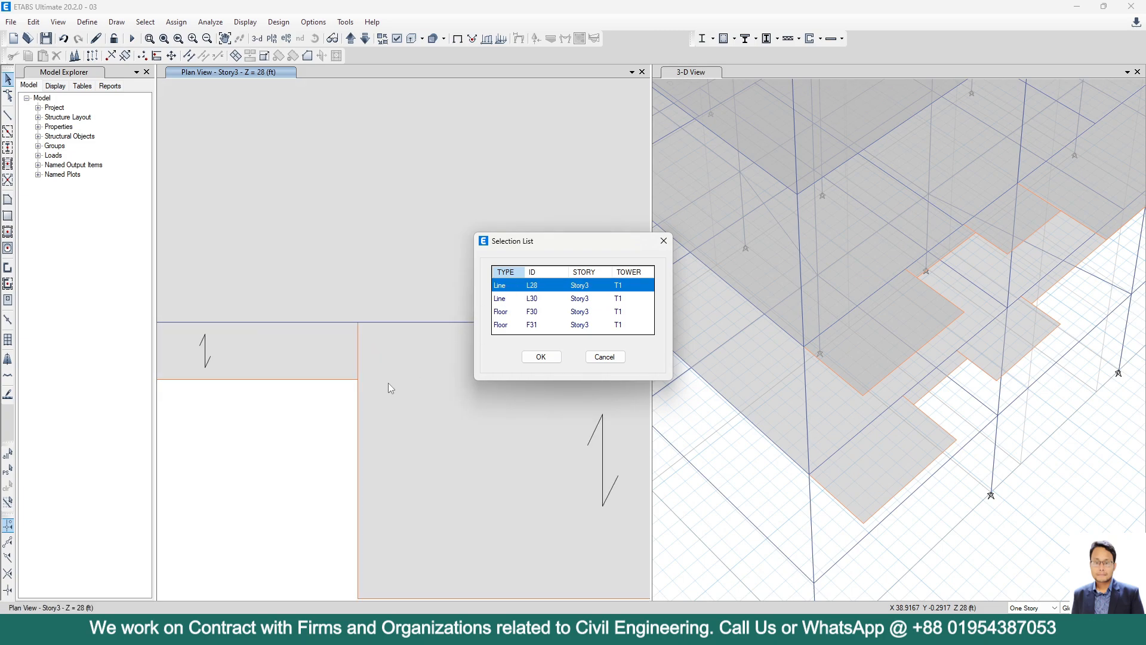
{"action": "left_click", "coordinate": [511, 301]}
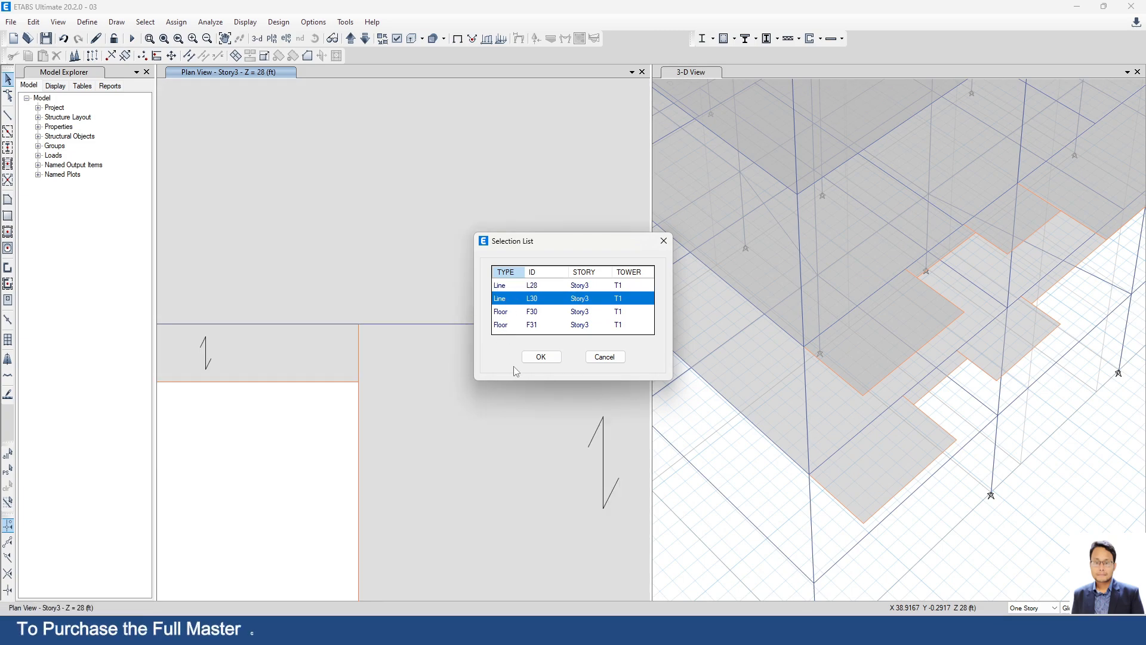
{"action": "key", "text": "Escape"}
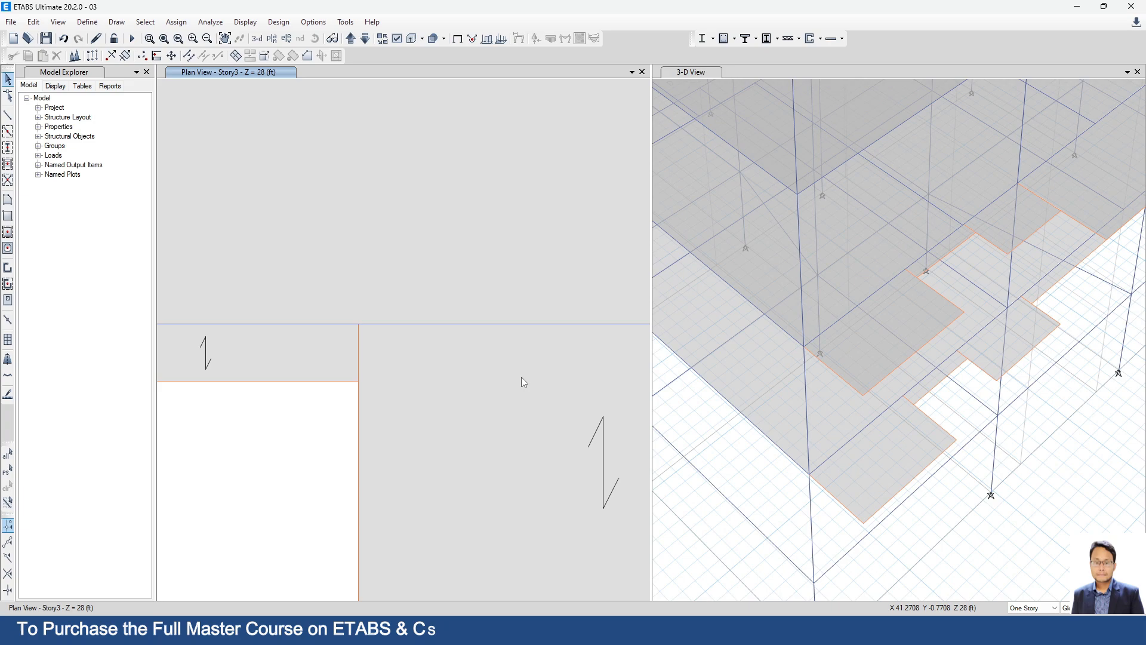
{"action": "right_click", "coordinate": [357, 343]}
{"action": "left_click", "coordinate": [521, 300]}
{"action": "scroll", "coordinate": [414, 299], "scroll_direction": "down", "scroll_amount": 1}
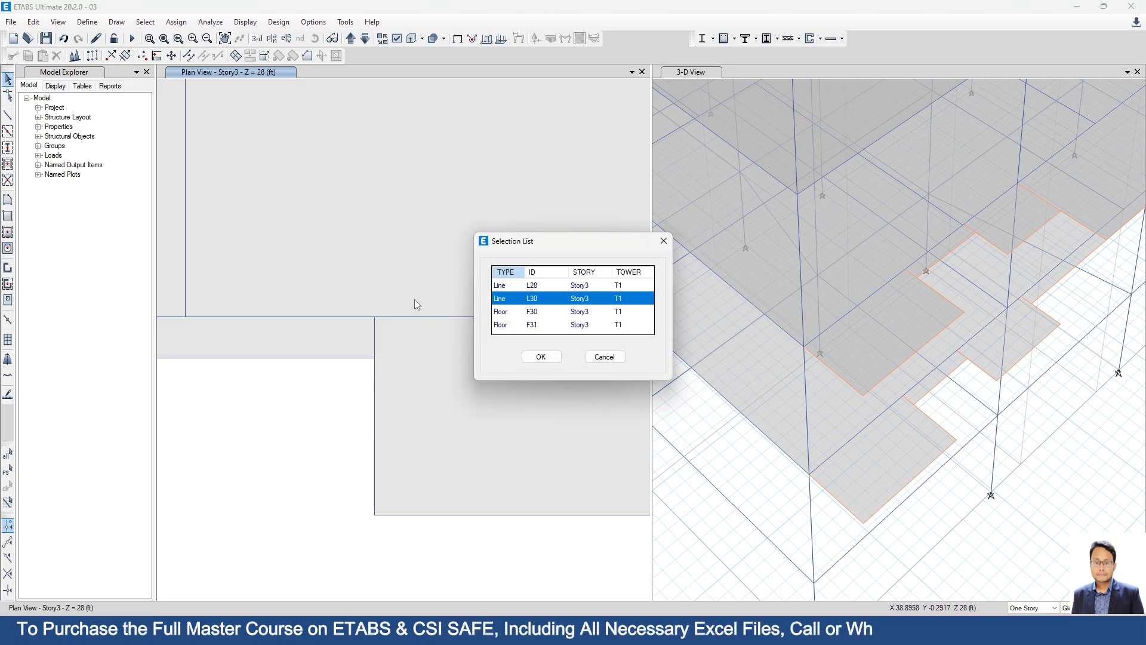
{"action": "scroll", "coordinate": [382, 325], "scroll_direction": "down", "scroll_amount": 1}
{"action": "key", "text": "Escape"}
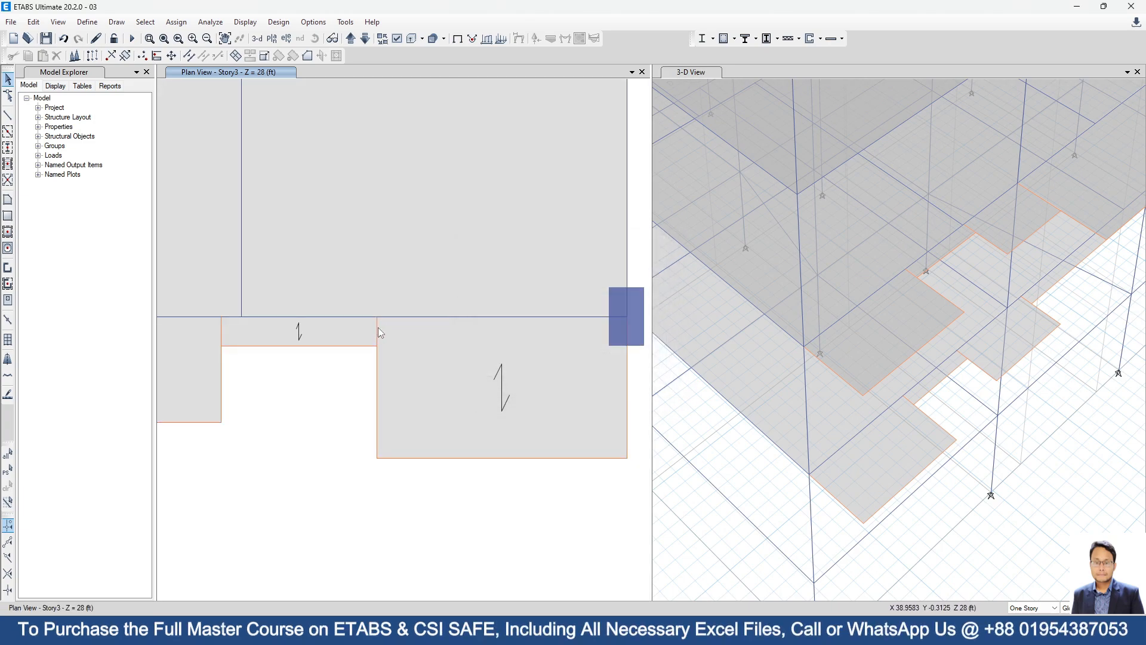
{"action": "left_click", "coordinate": [378, 328], "text": "ctrl"}
{"action": "left_click", "coordinate": [512, 298]}
{"action": "left_click", "coordinate": [549, 359]}
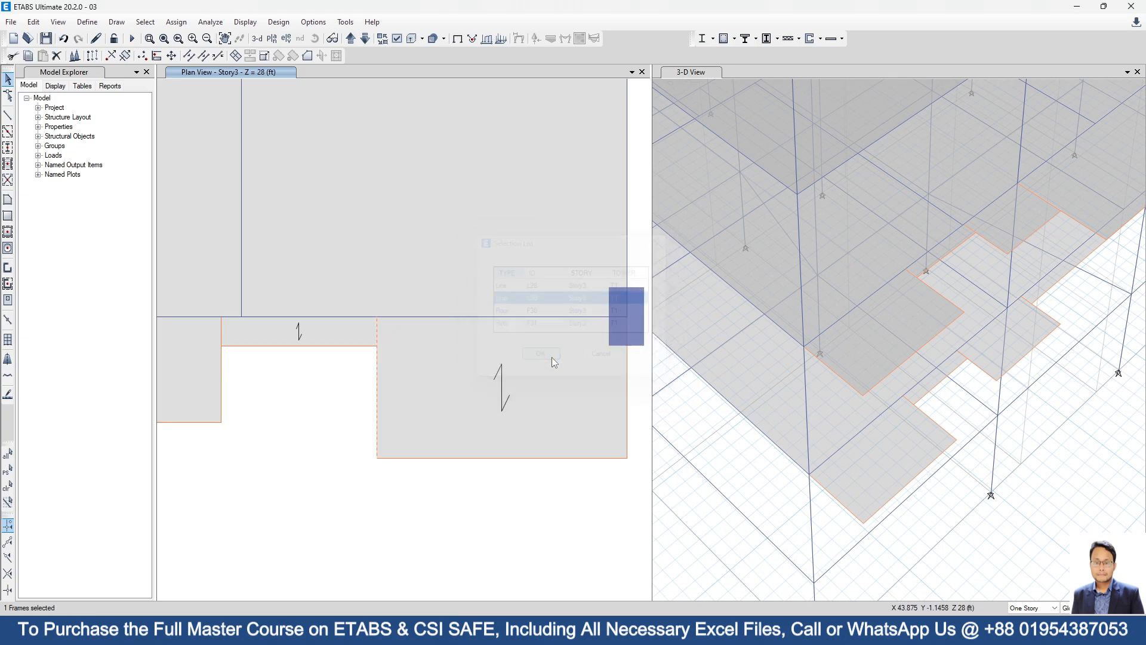
{"action": "left_click", "coordinate": [376, 326]}
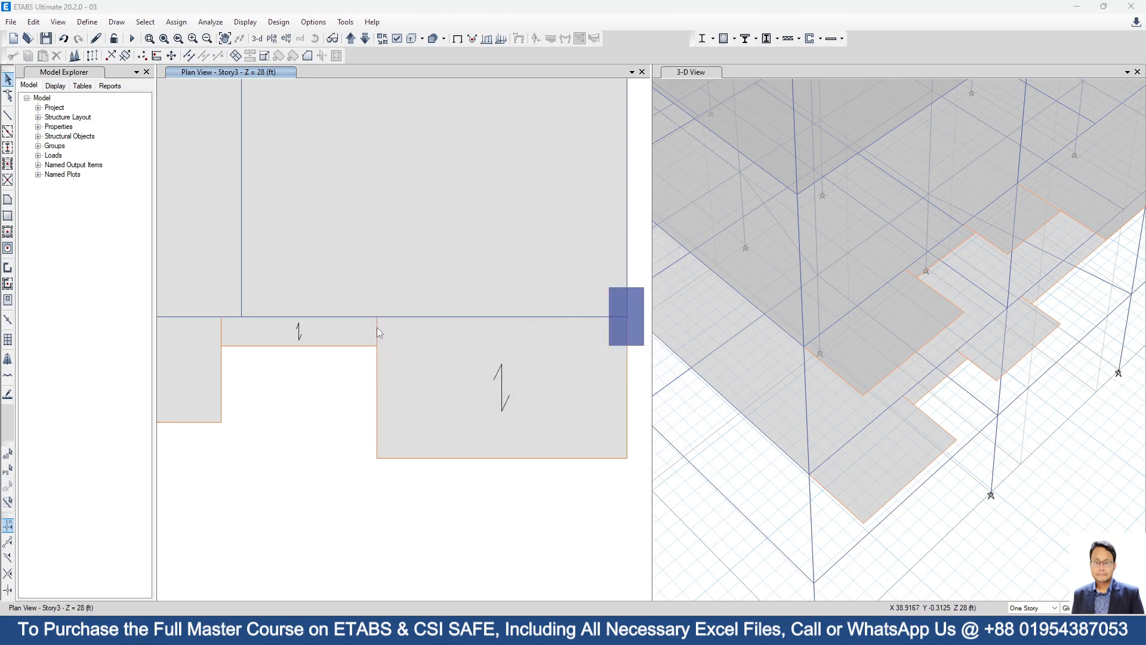
Delete the short frame L28 that overlaps the 4 ft edge frame between the narrow slab and the corner slab.
{"action": "left_click", "coordinate": [378, 327], "text": "ctrl"}
{"action": "left_click", "coordinate": [541, 356]}
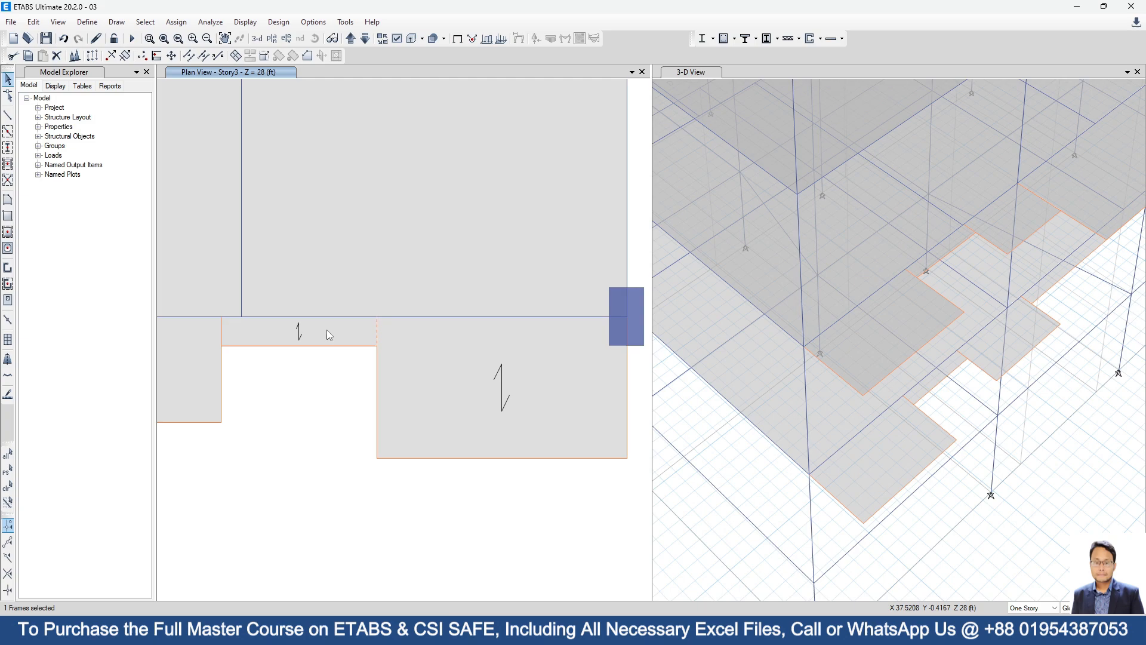
{"action": "scroll", "coordinate": [377, 327], "scroll_direction": "up", "scroll_amount": 3}
{"action": "scroll", "coordinate": [345, 336], "scroll_direction": "down", "scroll_amount": 5}
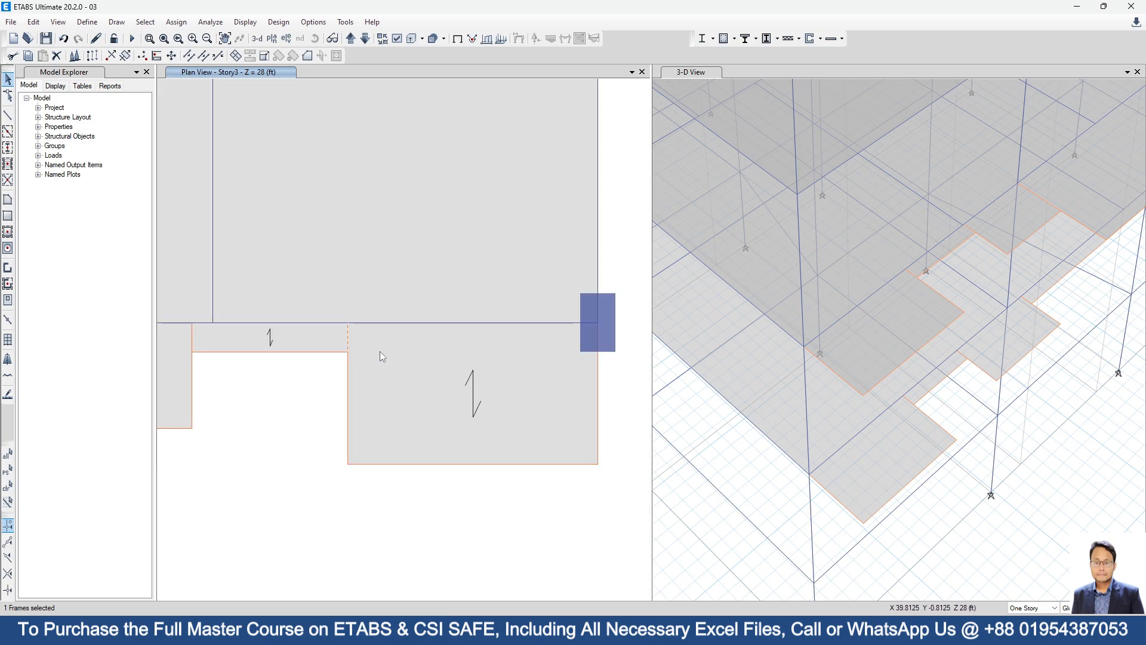
{"action": "key", "text": "ctrl+q"}
Save the model and run Check Model with all check and fix options selected.
{"action": "scroll", "coordinate": [422, 384], "scroll_direction": "down", "scroll_amount": 6}
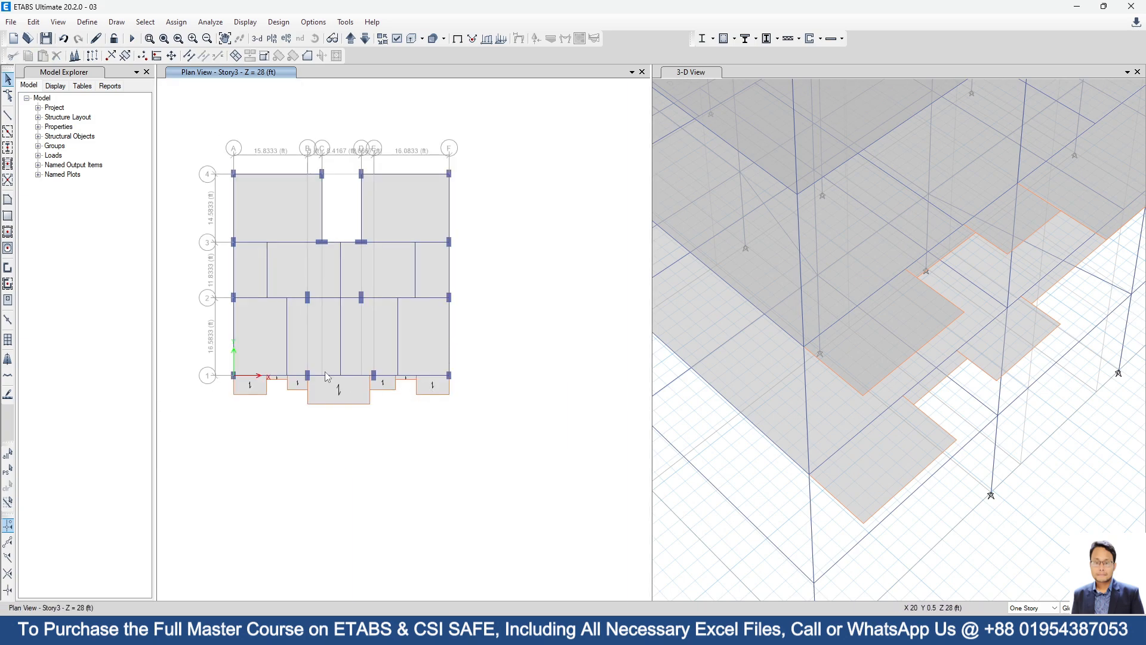
{"action": "middle_click_drag", "start_coordinate": [327, 376], "coordinate": [360, 421]}
{"action": "scroll", "coordinate": [839, 403], "scroll_direction": "down", "scroll_amount": 5}
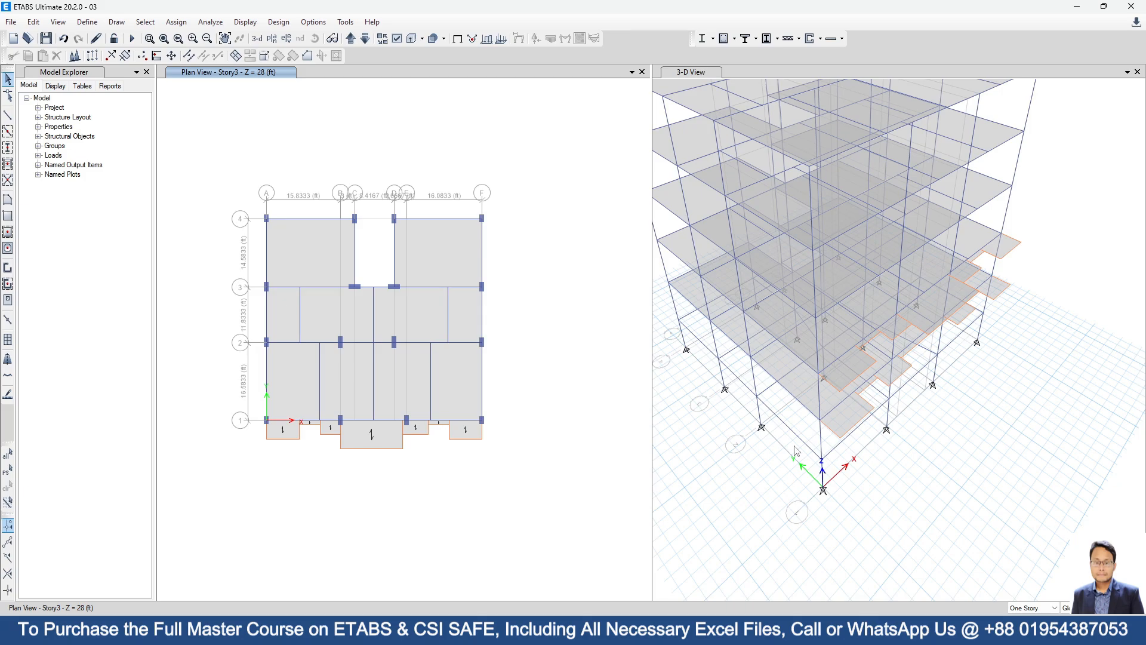
{"action": "middle_click_drag", "start_coordinate": [780, 428], "coordinate": [813, 521]}
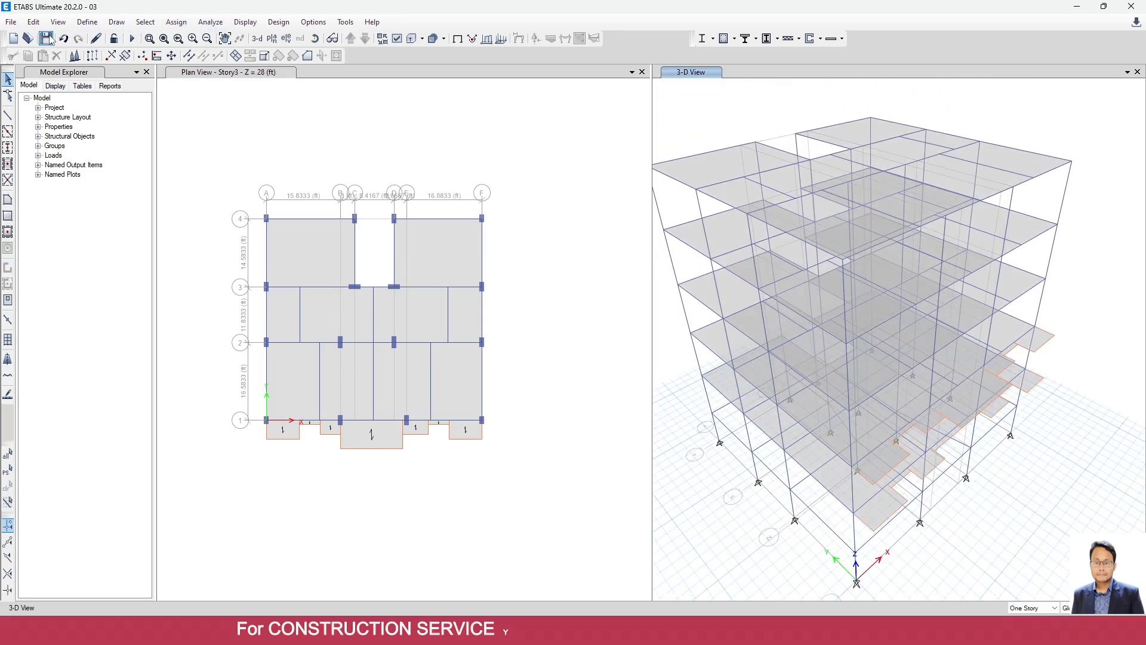
{"action": "key", "text": "ctrl+s"}
{"action": "left_click", "coordinate": [210, 21]}
{"action": "left_click", "coordinate": [236, 36]}
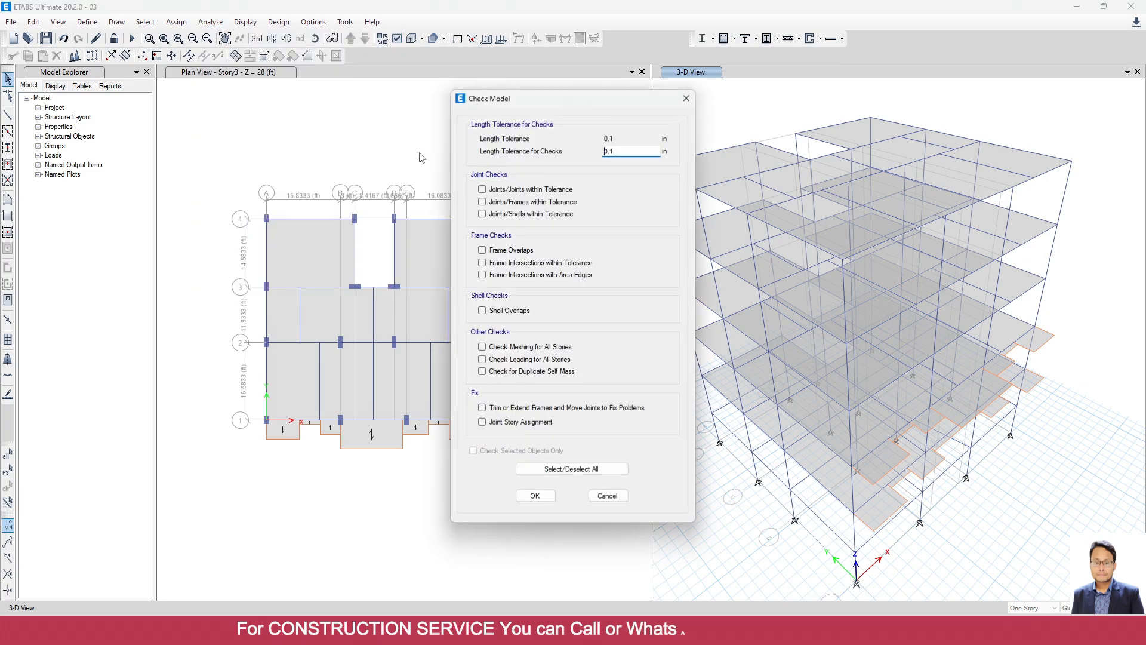
{"action": "left_click", "coordinate": [571, 469]}
{"action": "left_click", "coordinate": [535, 495]}
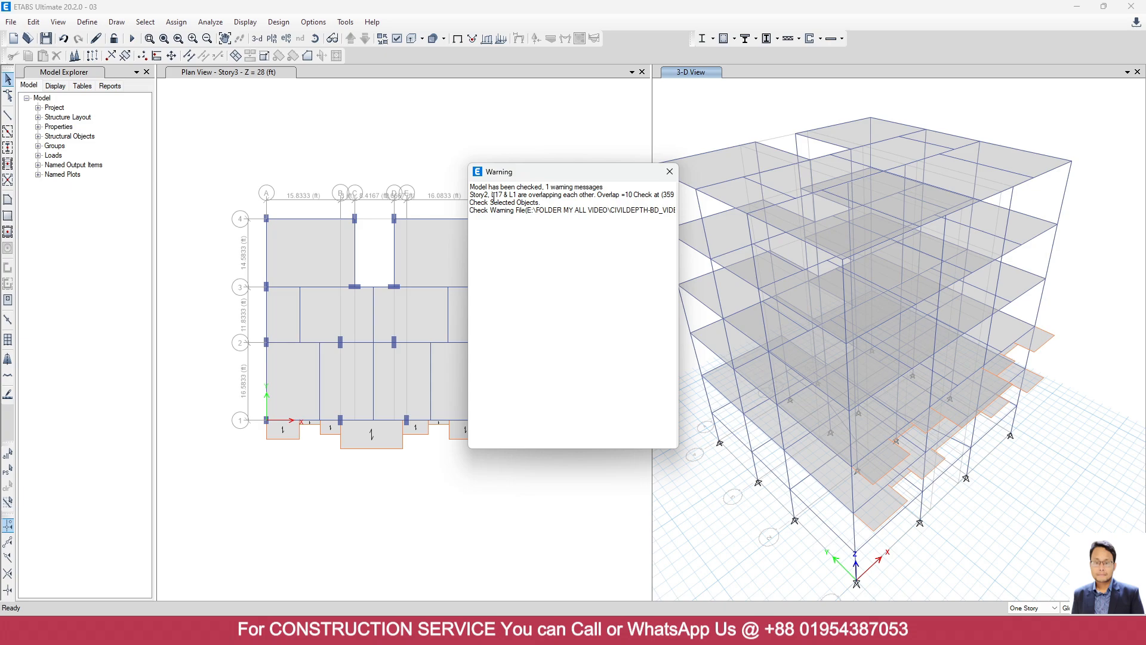
Read and close the frame overlap warning, and turn on frame labels in the Story3 plan view.
{"action": "left_click_drag", "start_coordinate": [533, 201], "coordinate": [574, 202]}
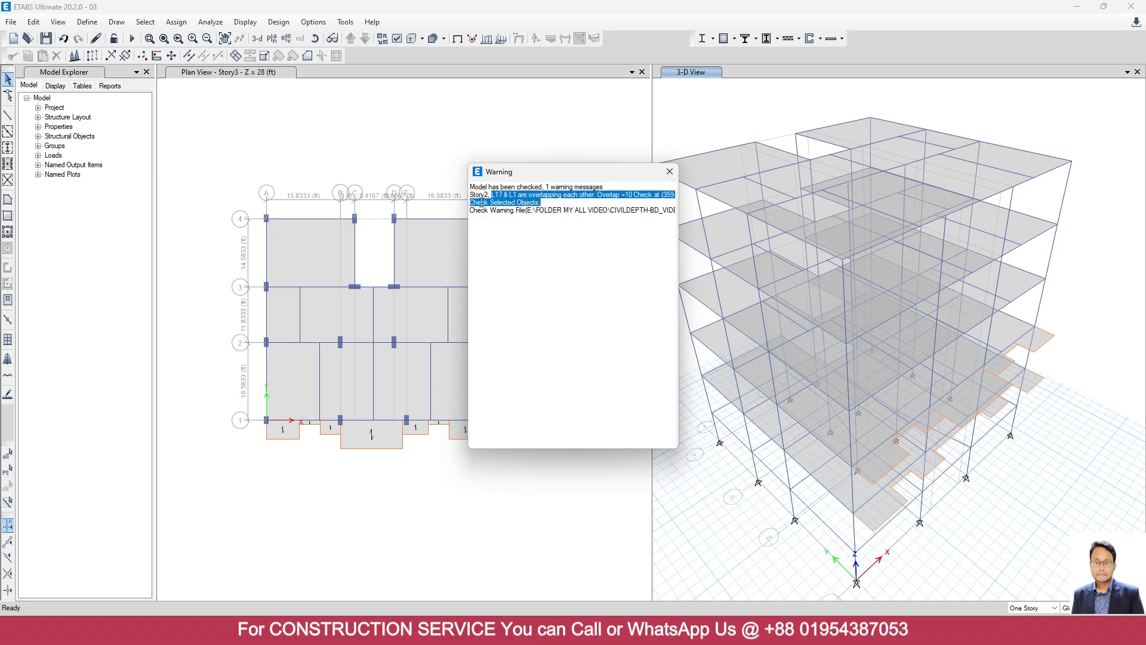
{"action": "left_click", "coordinate": [491, 195]}
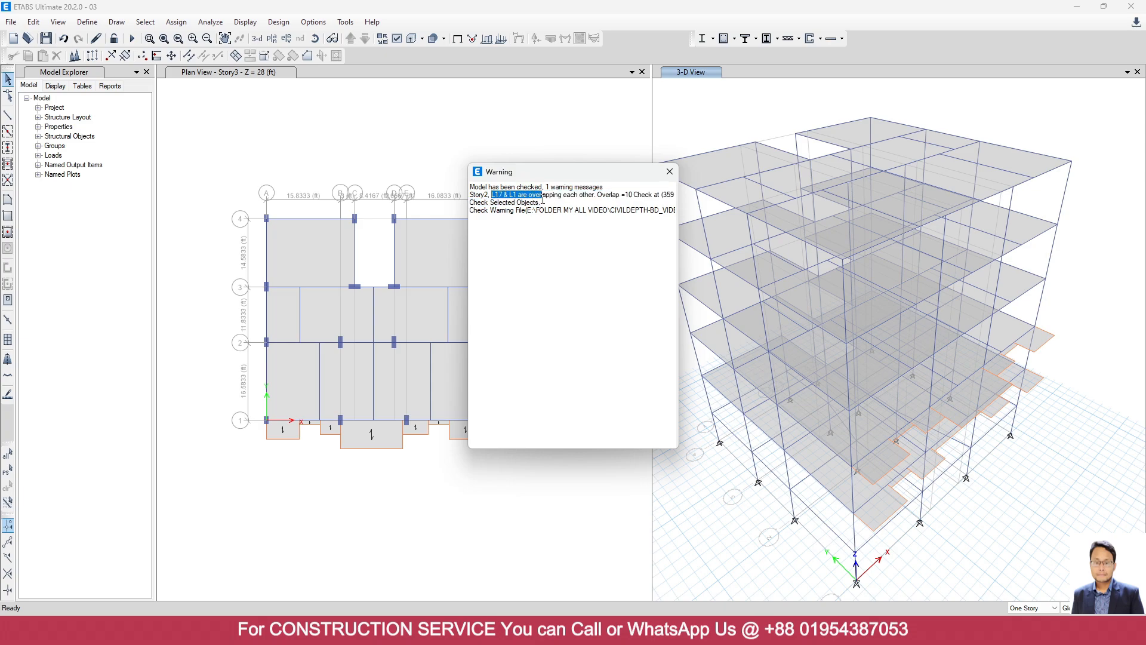
{"action": "left_click_drag", "start_coordinate": [543, 201], "coordinate": [601, 202]}
{"action": "key", "text": "Escape"}
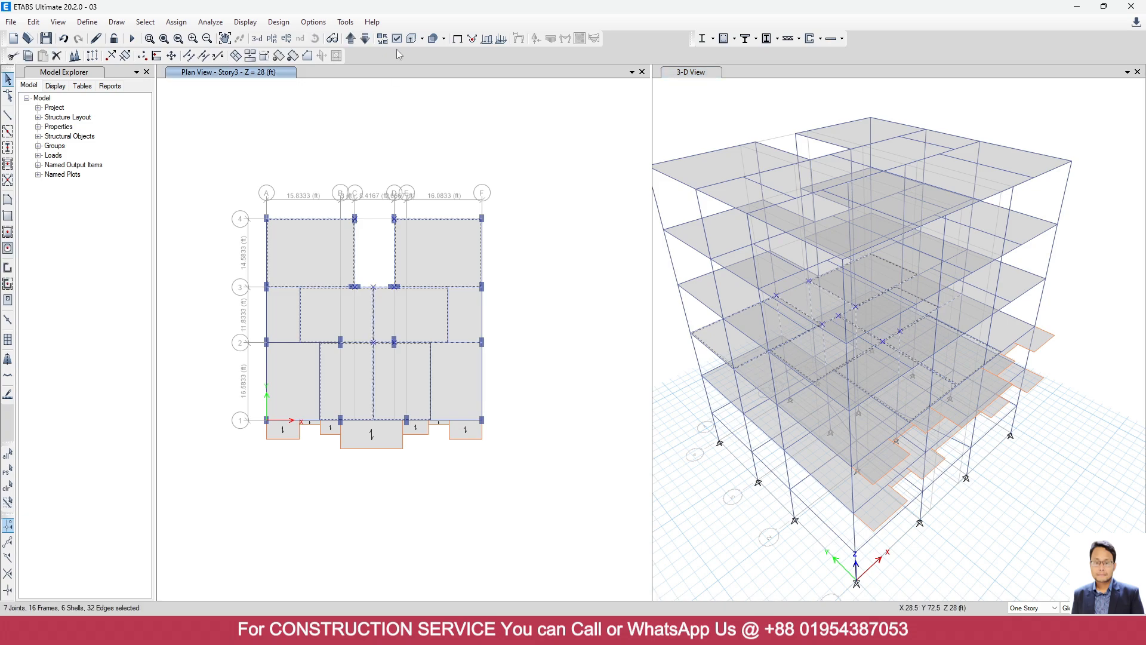
{"action": "left_click", "coordinate": [397, 39]}
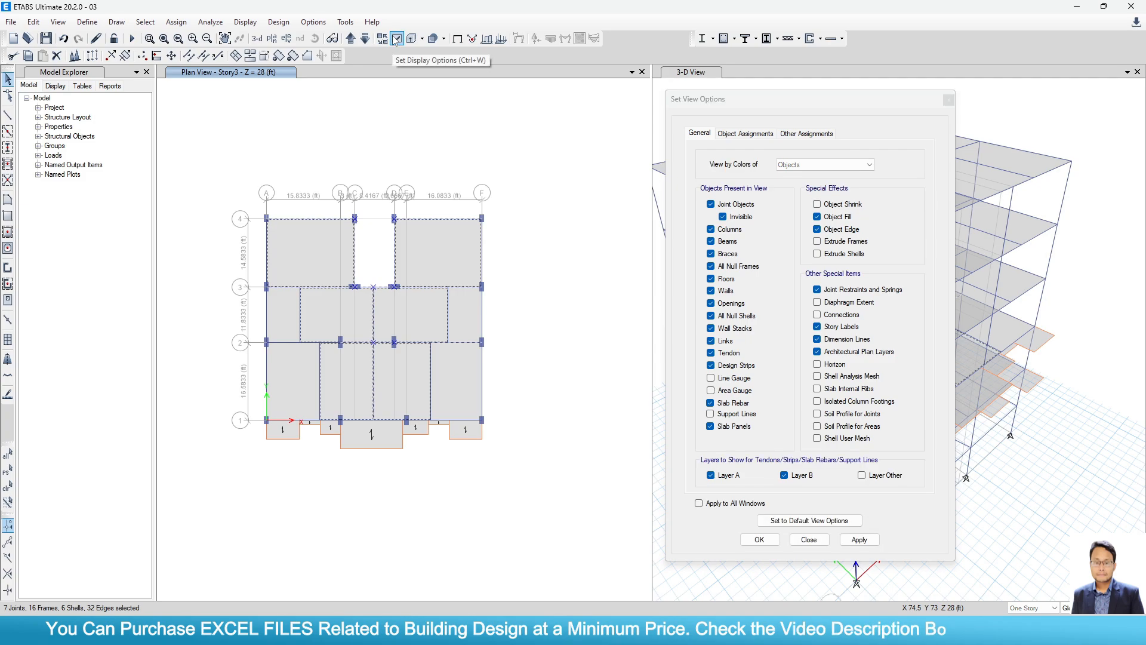
{"action": "left_click", "coordinate": [751, 133]}
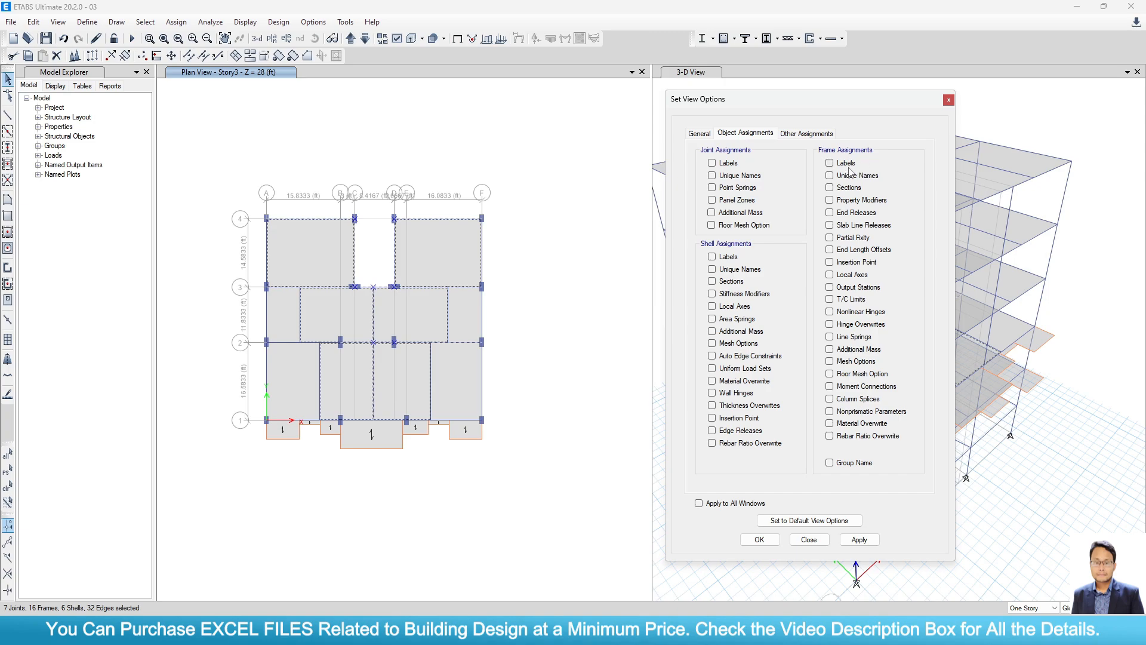
{"action": "left_click", "coordinate": [860, 539]}
{"action": "left_click", "coordinate": [758, 539]}
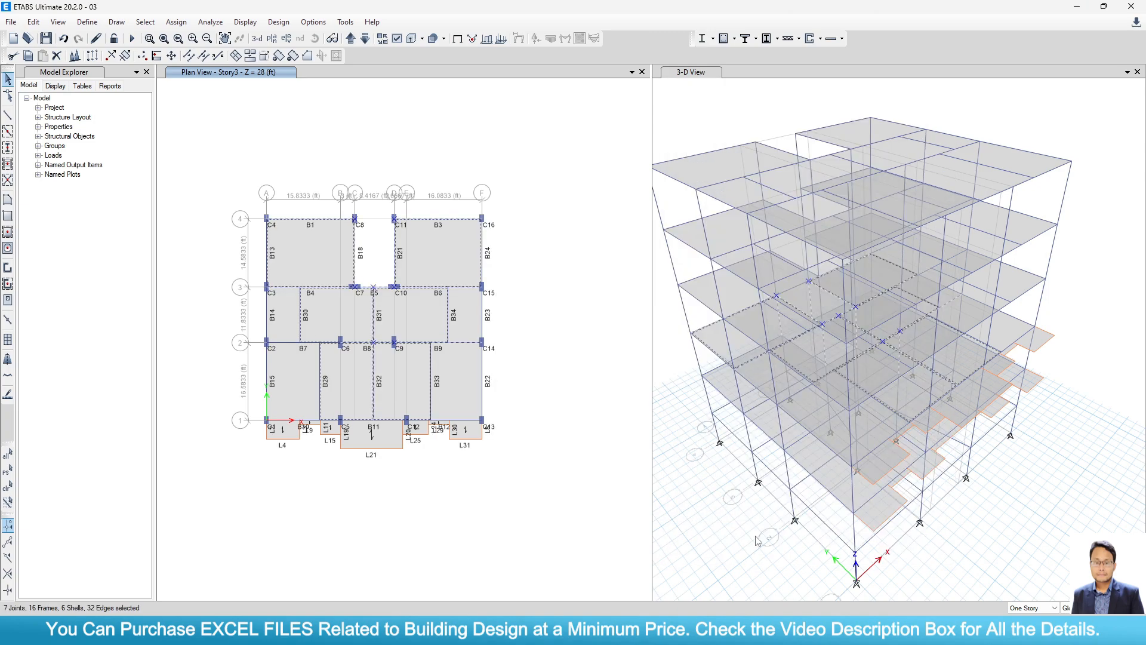
{"action": "key", "text": "Escape"}
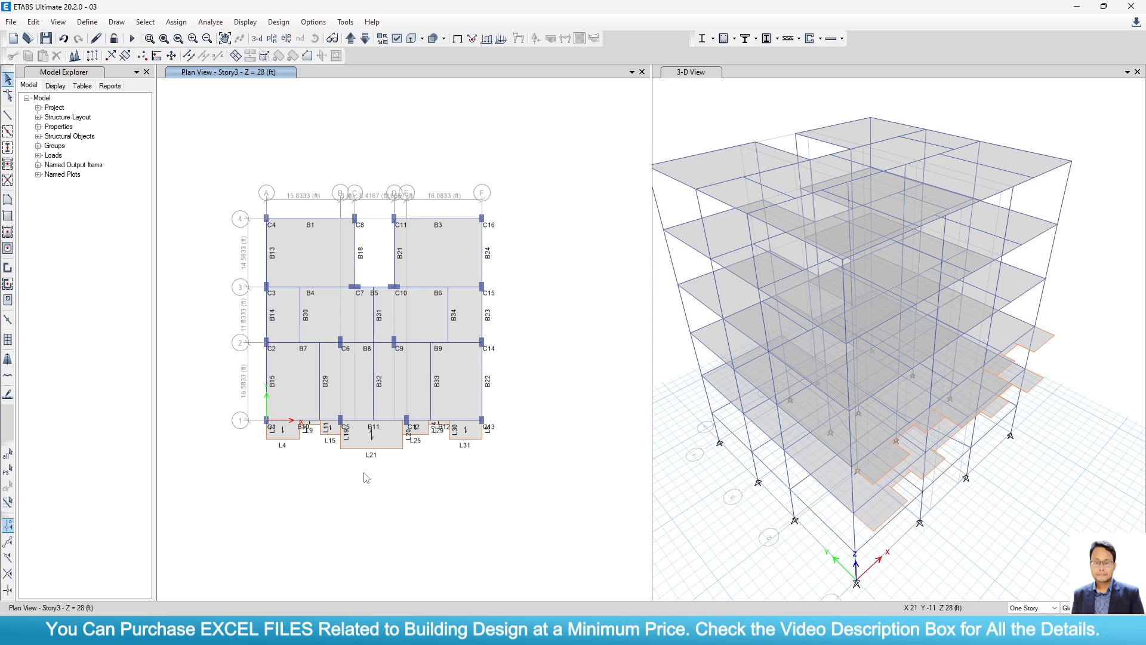
Examine the labelled cantilever frames along grid 1 on Story3 and Story2 to locate the overlapping frames L17 and L1.
{"action": "scroll", "coordinate": [313, 442], "scroll_direction": "up", "scroll_amount": 3}
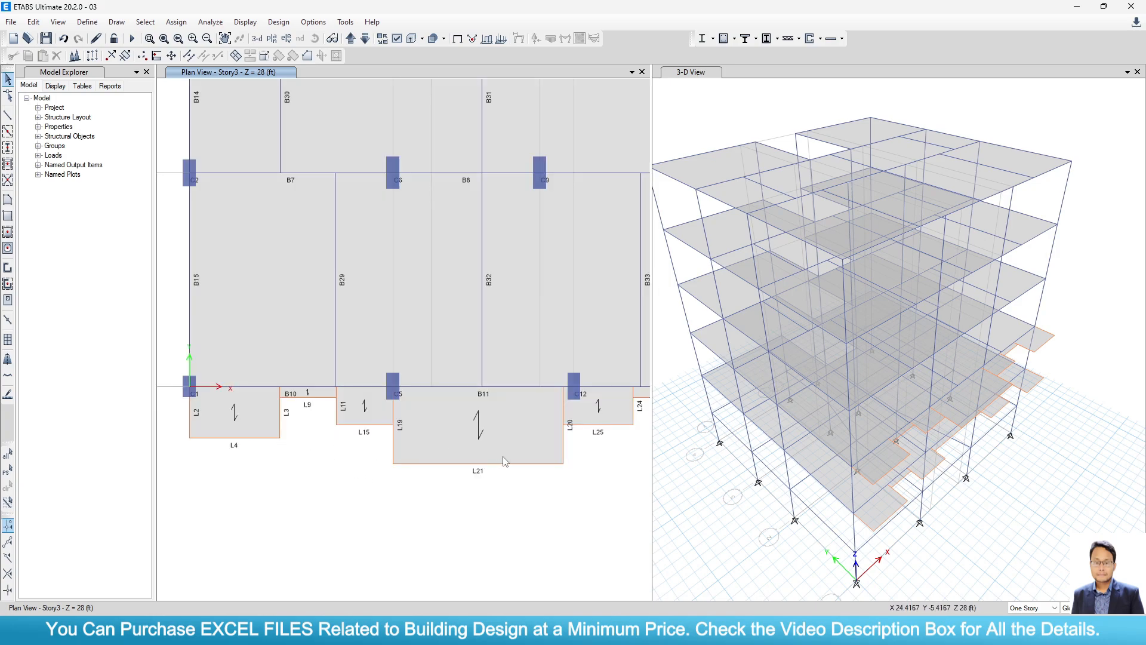
{"action": "middle_click_drag", "start_coordinate": [503, 461], "coordinate": [422, 469]}
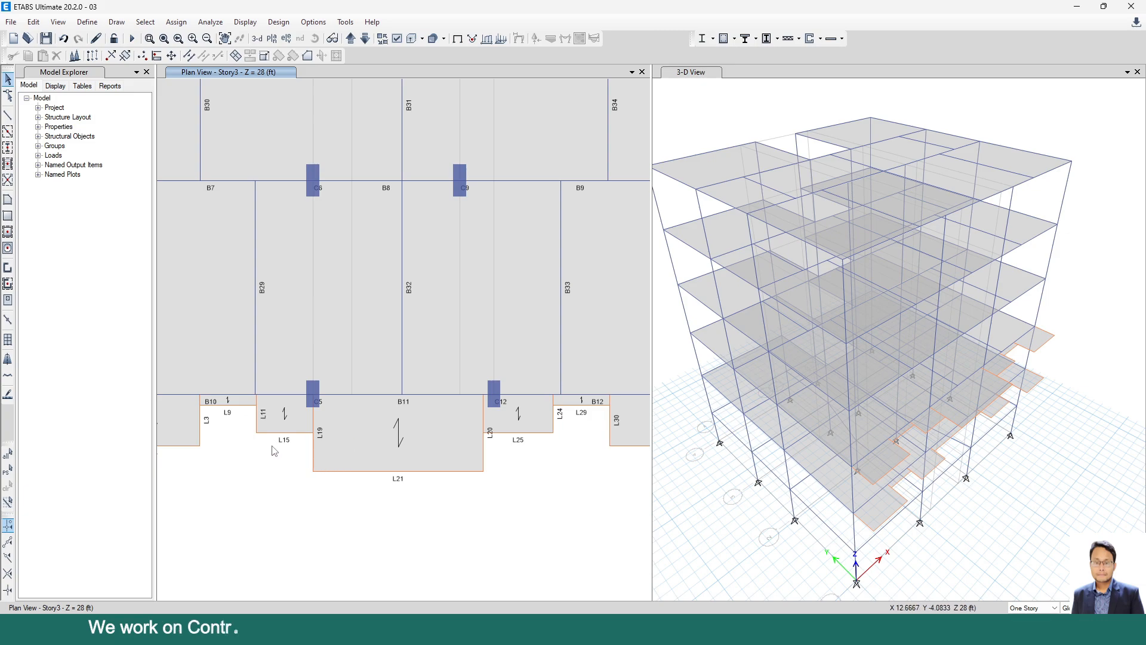
{"action": "scroll", "coordinate": [265, 437], "scroll_direction": "up", "scroll_amount": 3}
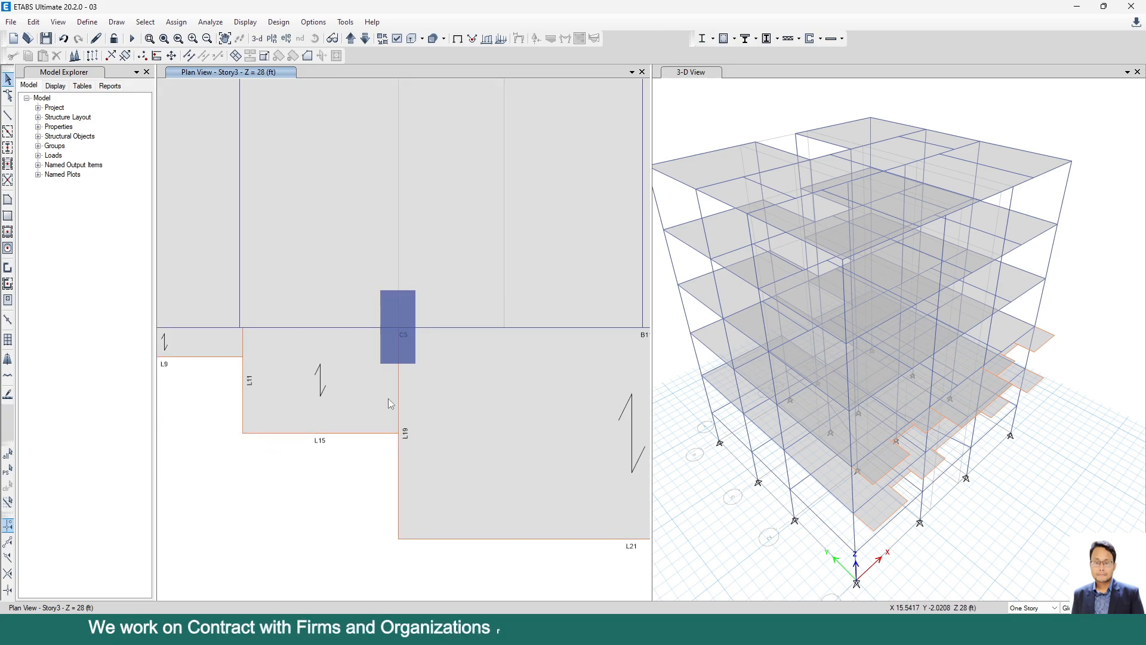
{"action": "scroll", "coordinate": [388, 399], "scroll_direction": "down", "scroll_amount": 3}
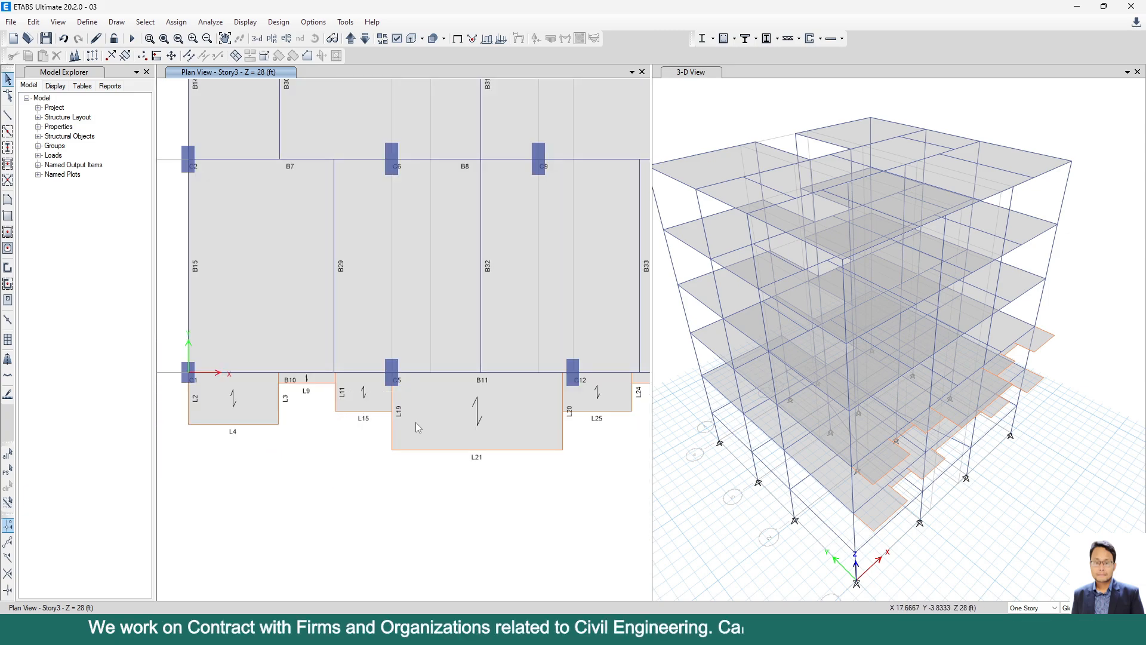
{"action": "middle_click_drag", "start_coordinate": [416, 422], "coordinate": [288, 482]}
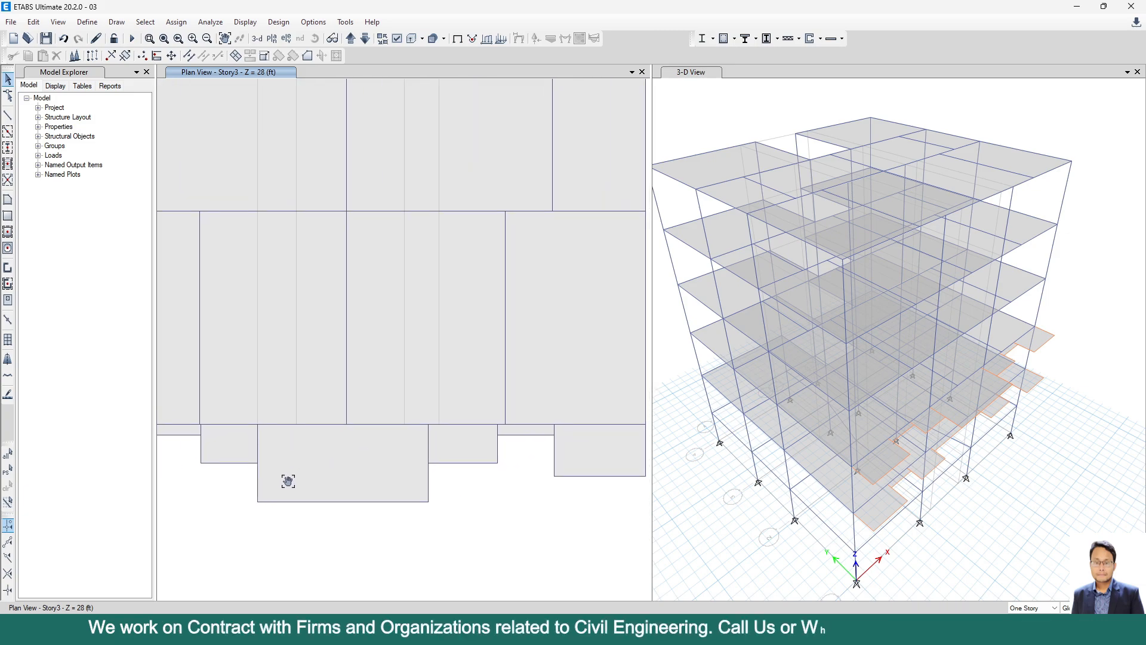
{"action": "left_click", "coordinate": [365, 38]}
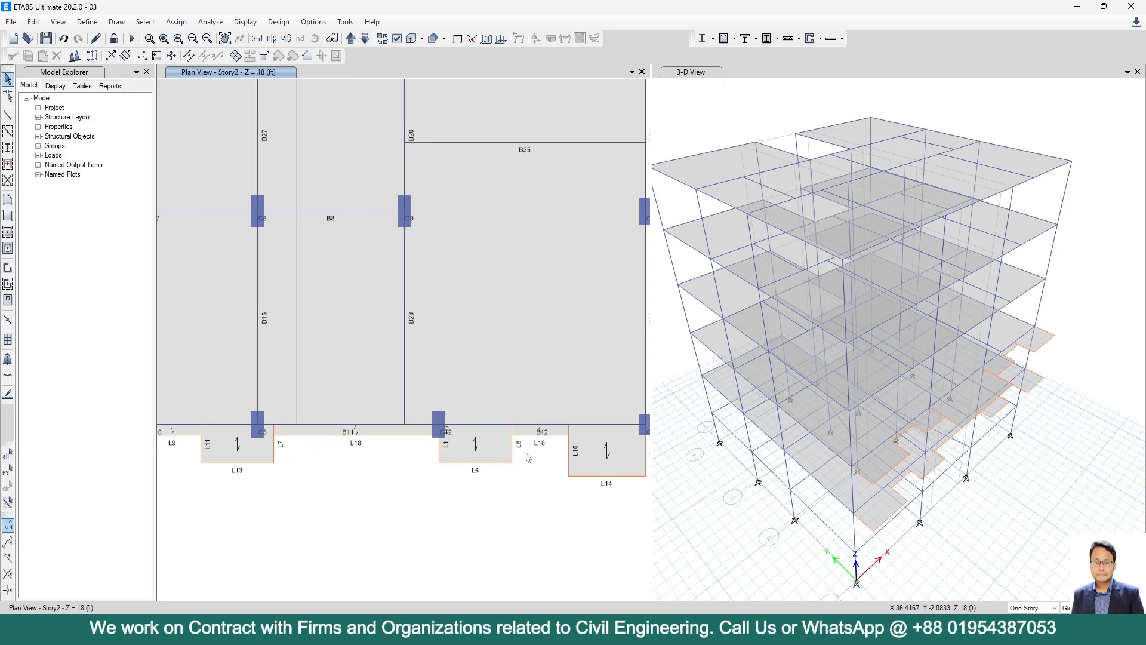
{"action": "middle_click_drag", "start_coordinate": [534, 458], "coordinate": [701, 403]}
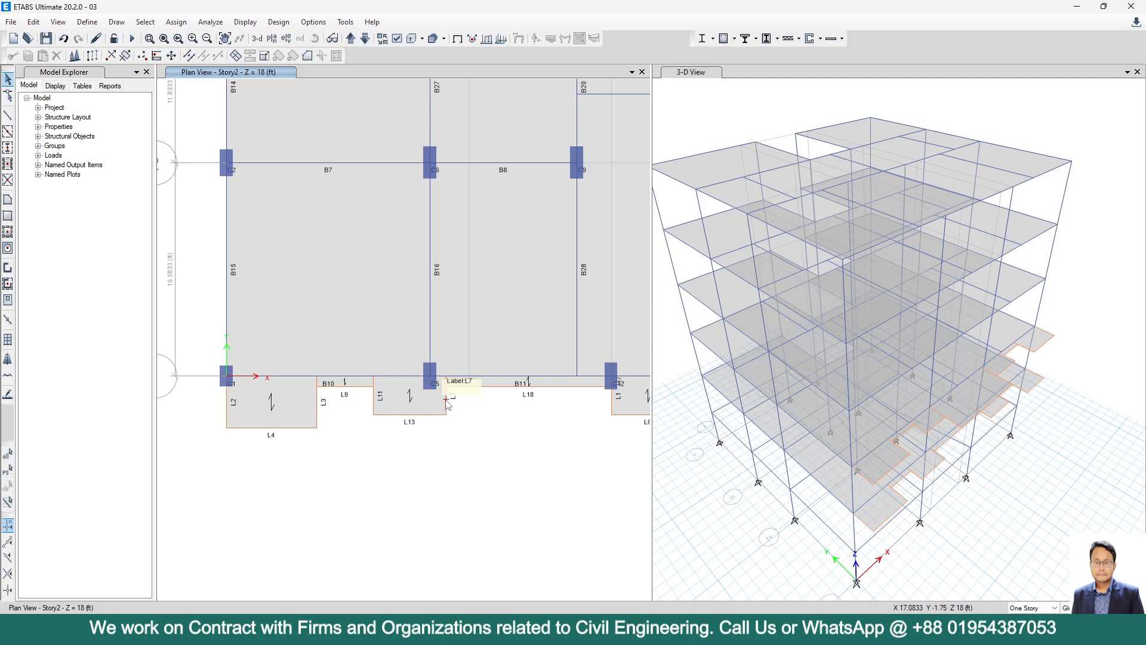
{"action": "middle_click_drag", "start_coordinate": [452, 402], "coordinate": [369, 417]}
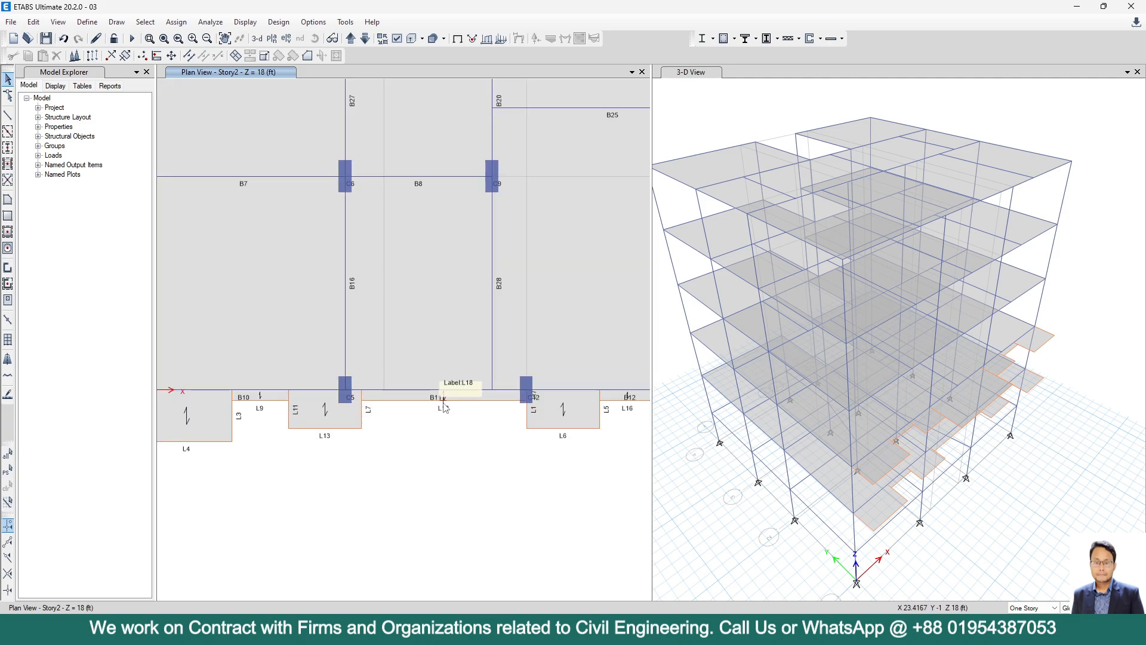
{"action": "scroll", "coordinate": [412, 409], "scroll_direction": "up", "scroll_amount": 3}
{"action": "scroll", "coordinate": [410, 407], "scroll_direction": "down", "scroll_amount": 3}
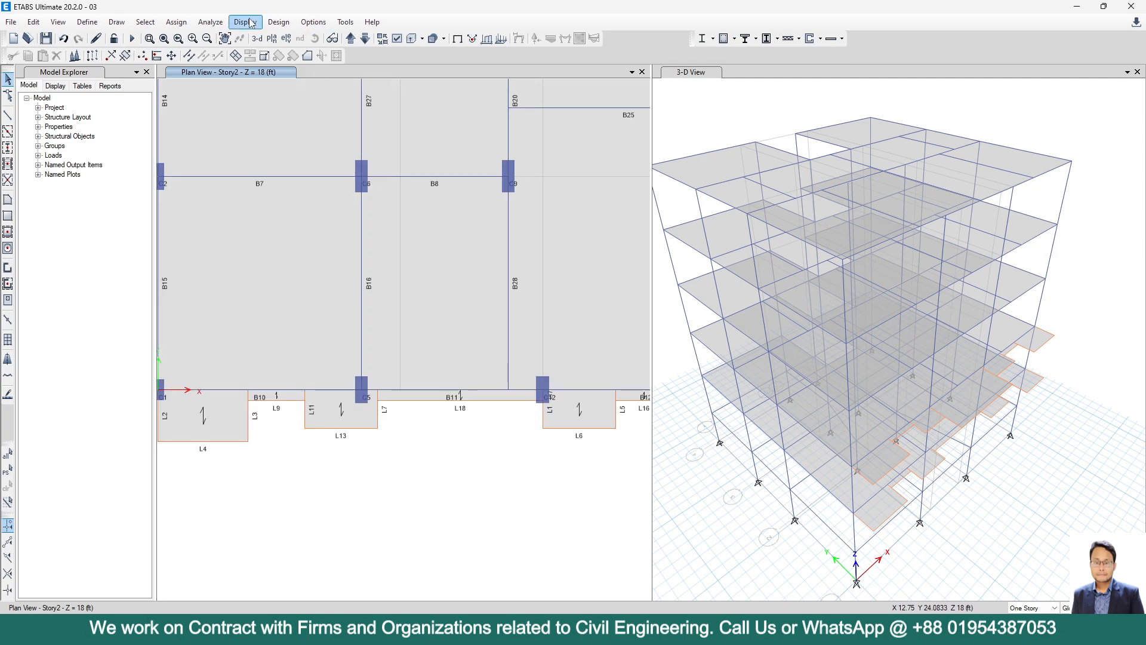
Run Check Model again with all checks but no fix options, and reread which frames overlap.
{"action": "left_click", "coordinate": [207, 22]}
{"action": "left_click", "coordinate": [238, 38]}
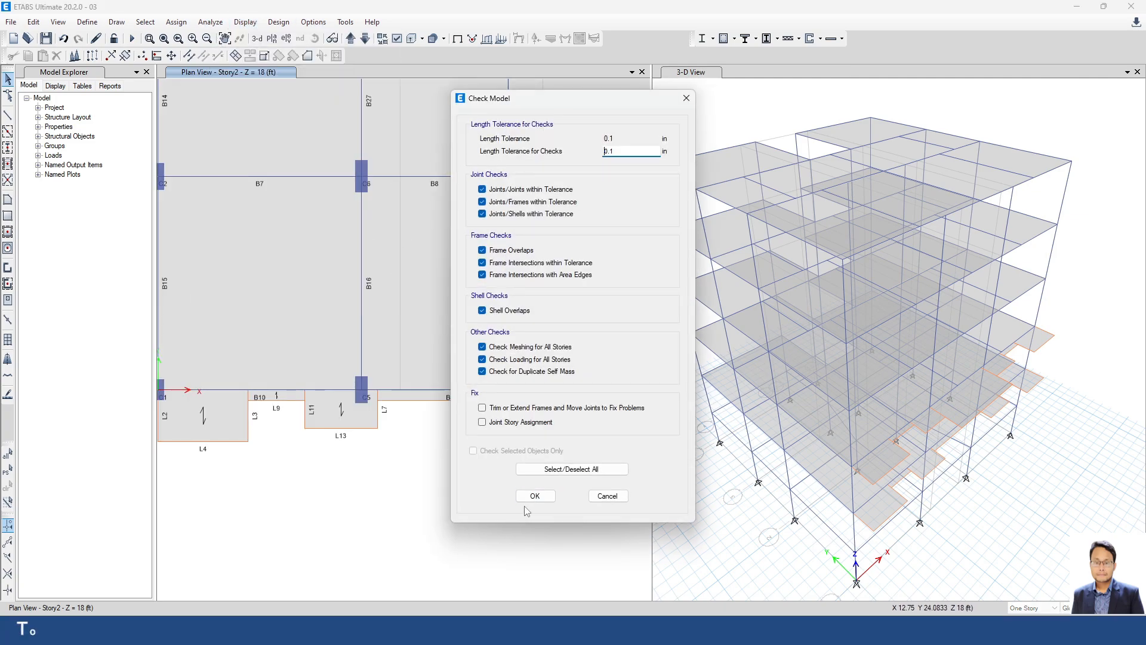
{"action": "left_click", "coordinate": [537, 504]}
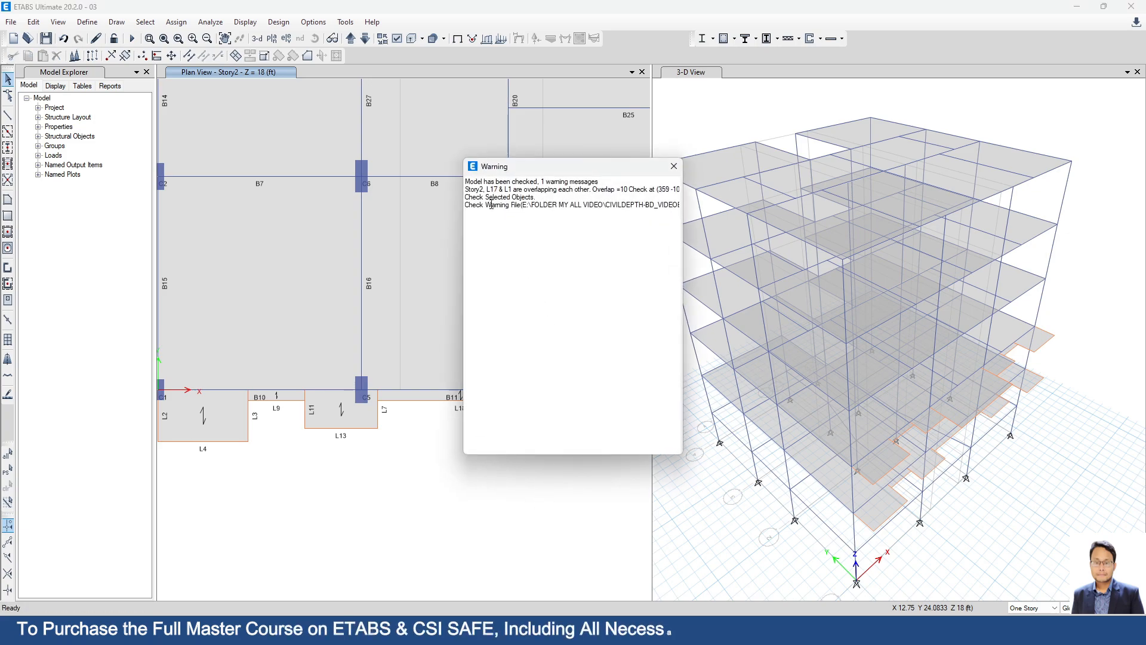
{"action": "left_click_drag", "start_coordinate": [487, 189], "coordinate": [529, 189]}
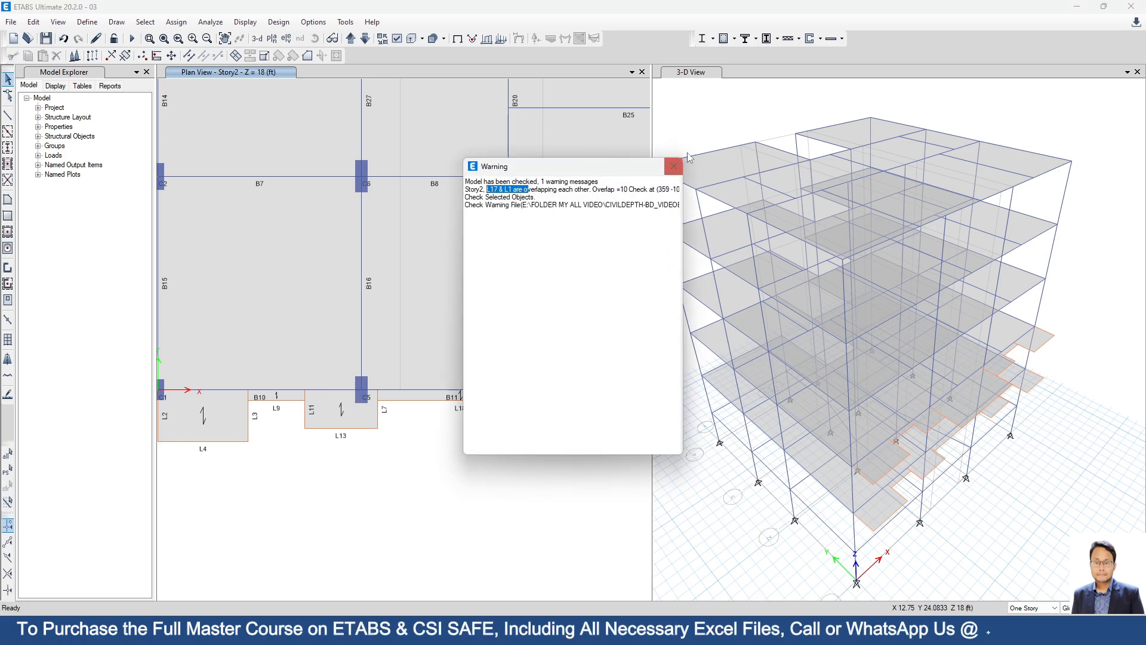
{"action": "left_click", "coordinate": [674, 166]}
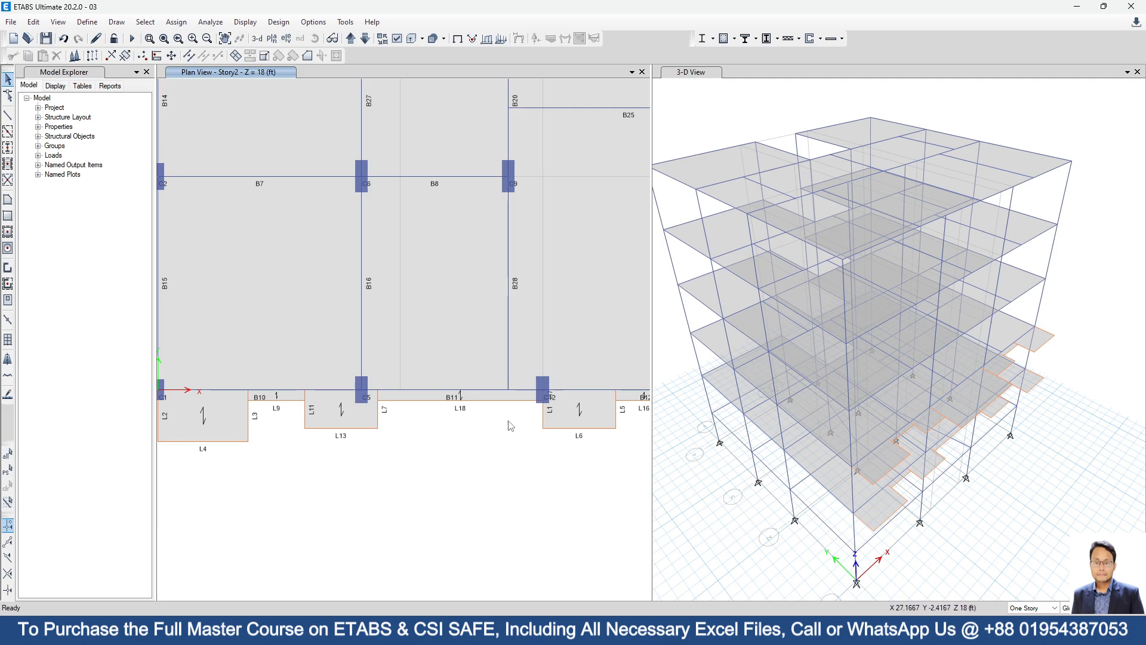
Delete frame L17 that overlaps L1 at column C12 on Story2.
{"action": "scroll", "coordinate": [543, 414], "scroll_direction": "up", "scroll_amount": 3}
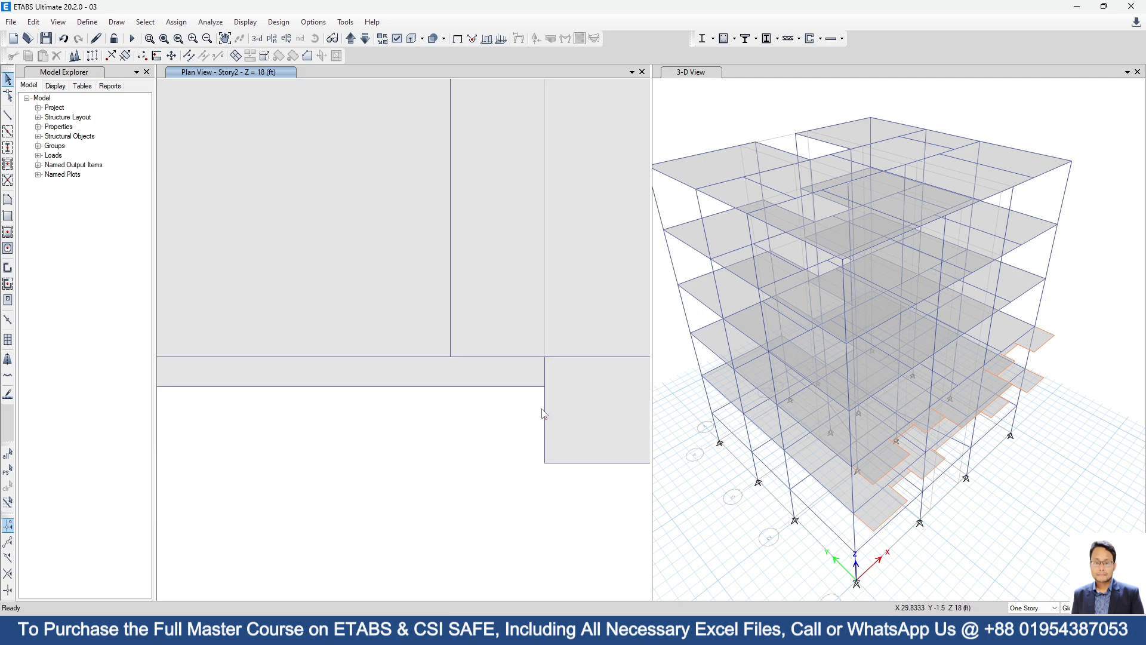
{"action": "left_click", "coordinate": [544, 375], "text": "ctrl"}
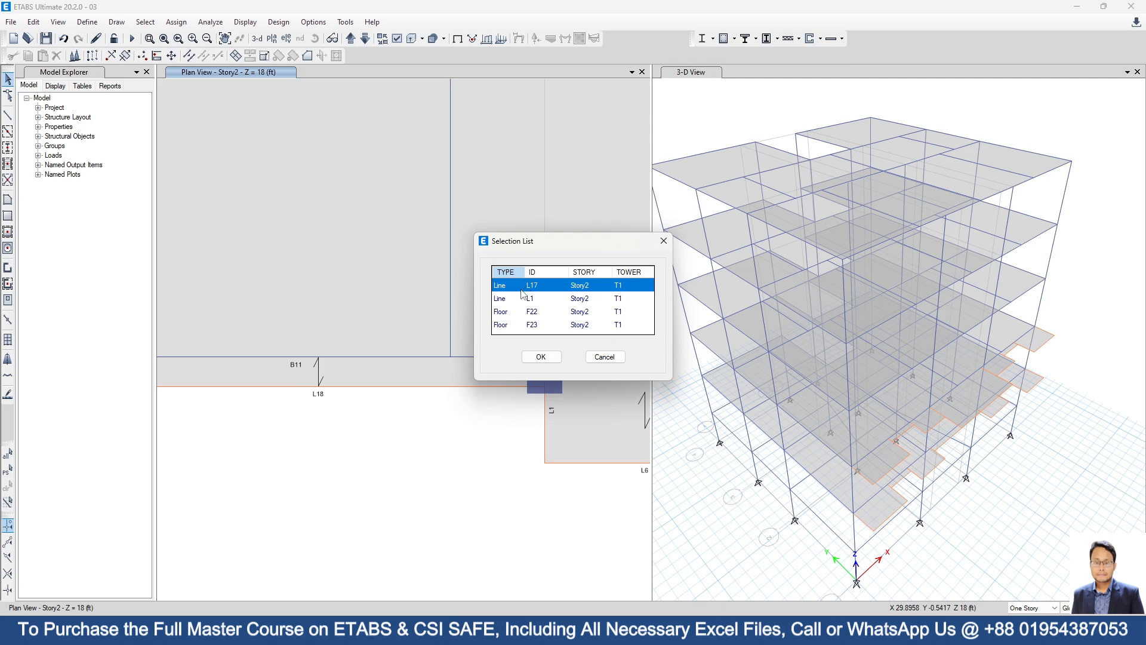
{"action": "left_click", "coordinate": [541, 356]}
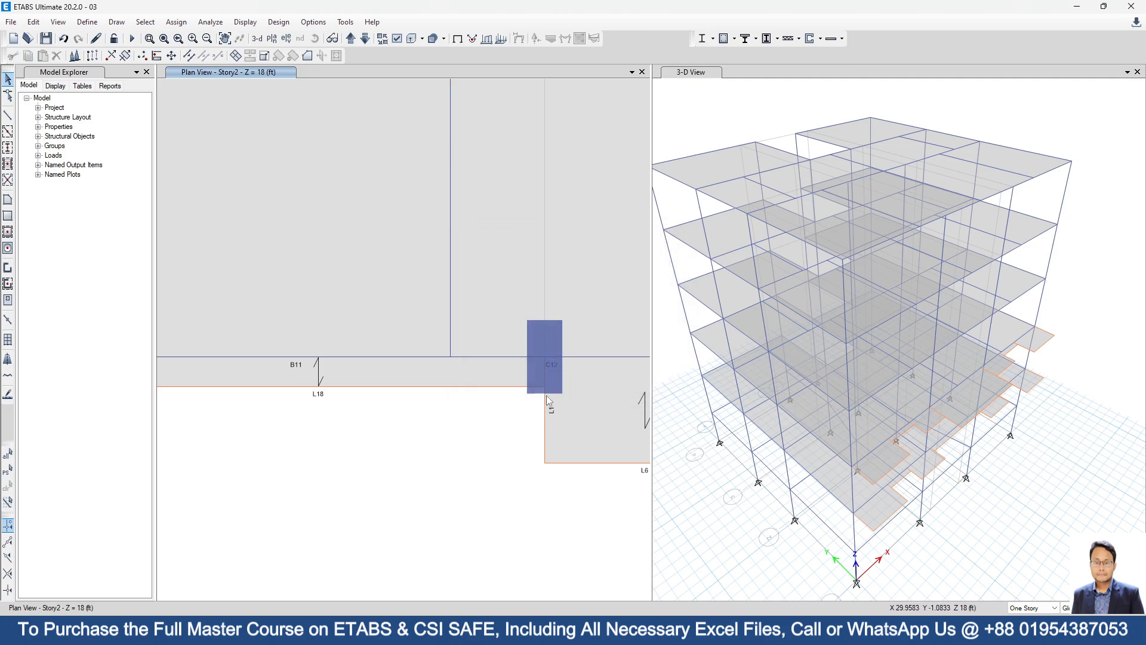
{"action": "scroll", "coordinate": [546, 395], "scroll_direction": "down", "scroll_amount": 5}
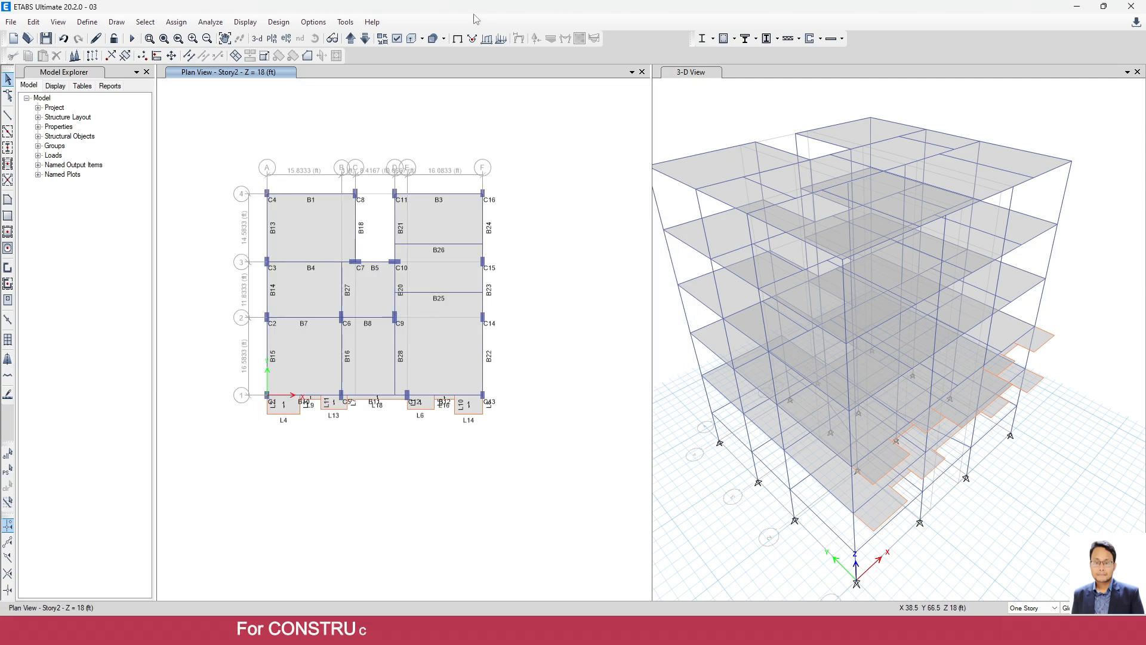
Turn off the frame labels in the Story2 plan view.
{"action": "left_click", "coordinate": [397, 38]}
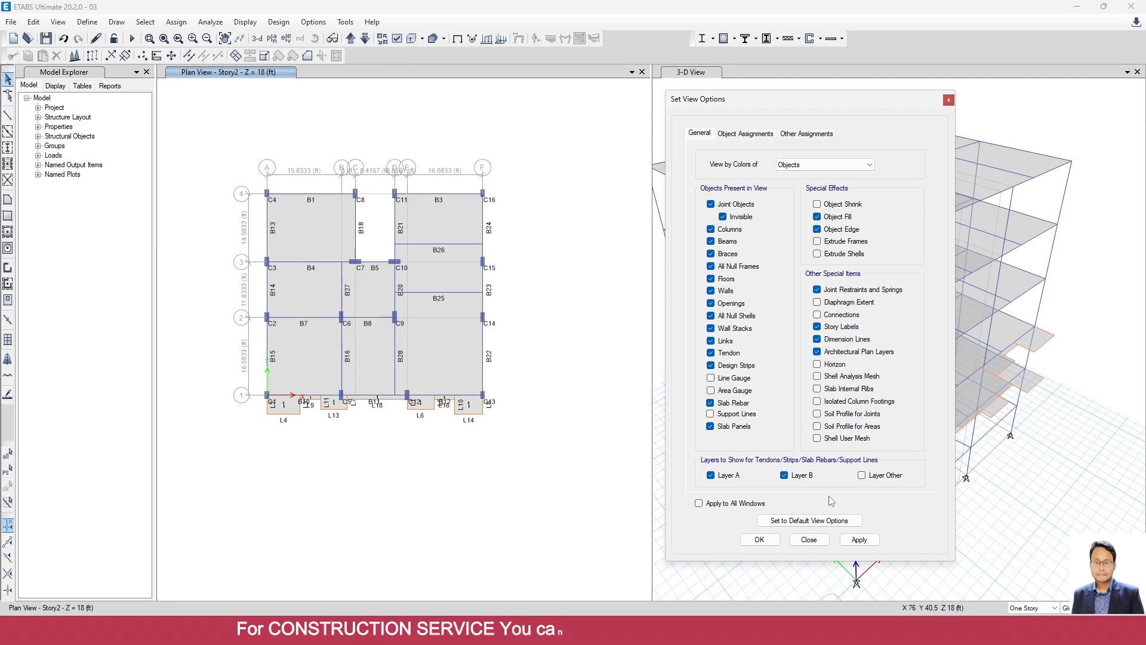
{"action": "left_click", "coordinate": [807, 133]}
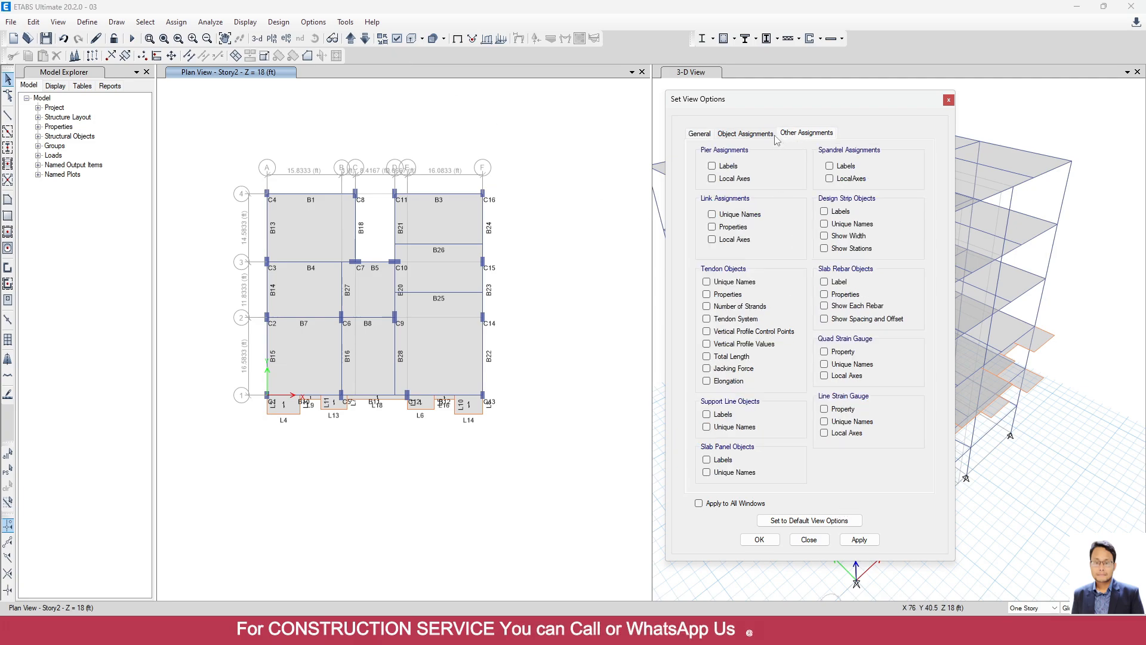
{"action": "left_click", "coordinate": [771, 135]}
{"action": "left_click", "coordinate": [859, 540]}
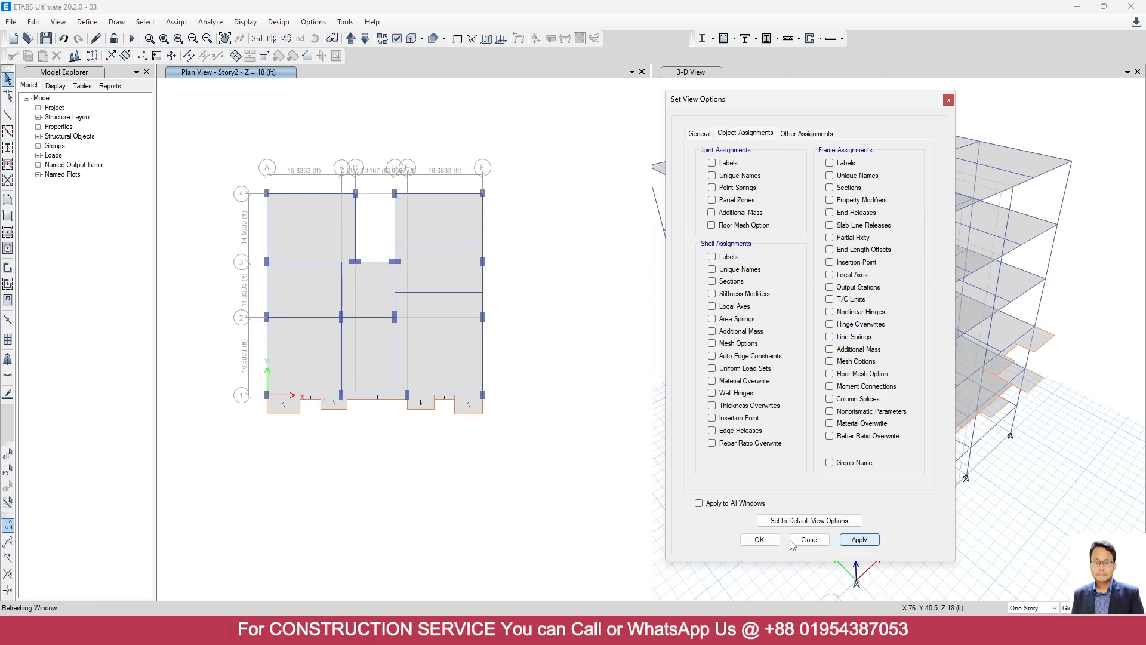
{"action": "left_click", "coordinate": [759, 539]}
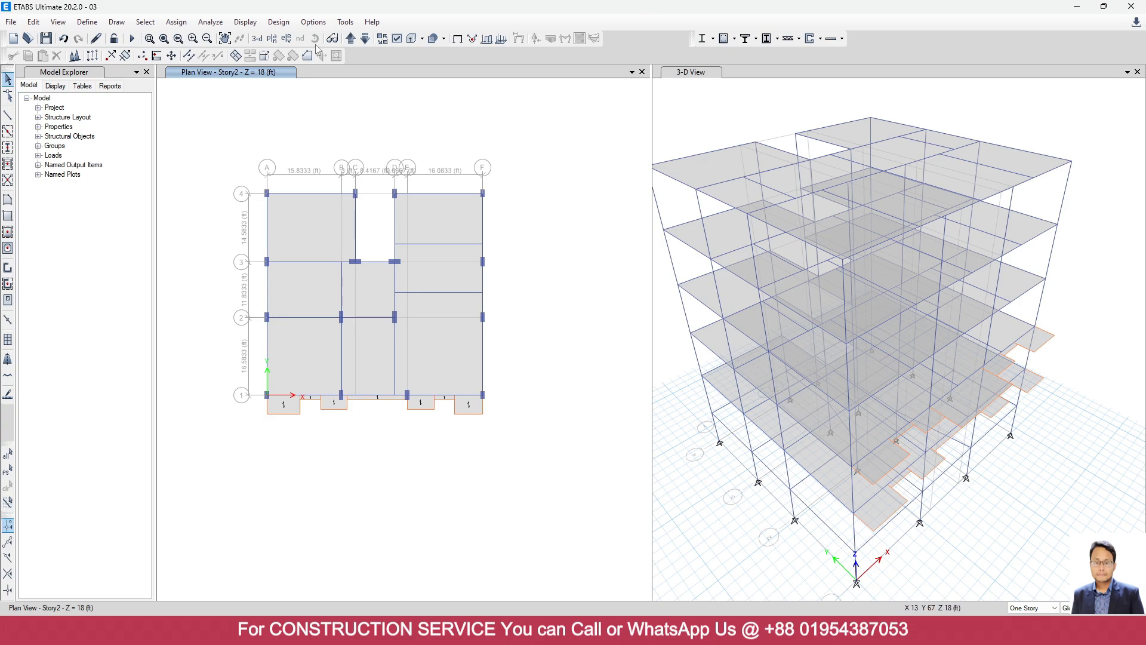
Run Check Model with all checks plus the trim or extend frames and joint story assignment fixes, and close the report.
{"action": "left_click", "coordinate": [210, 22]}
{"action": "left_click", "coordinate": [239, 37]}
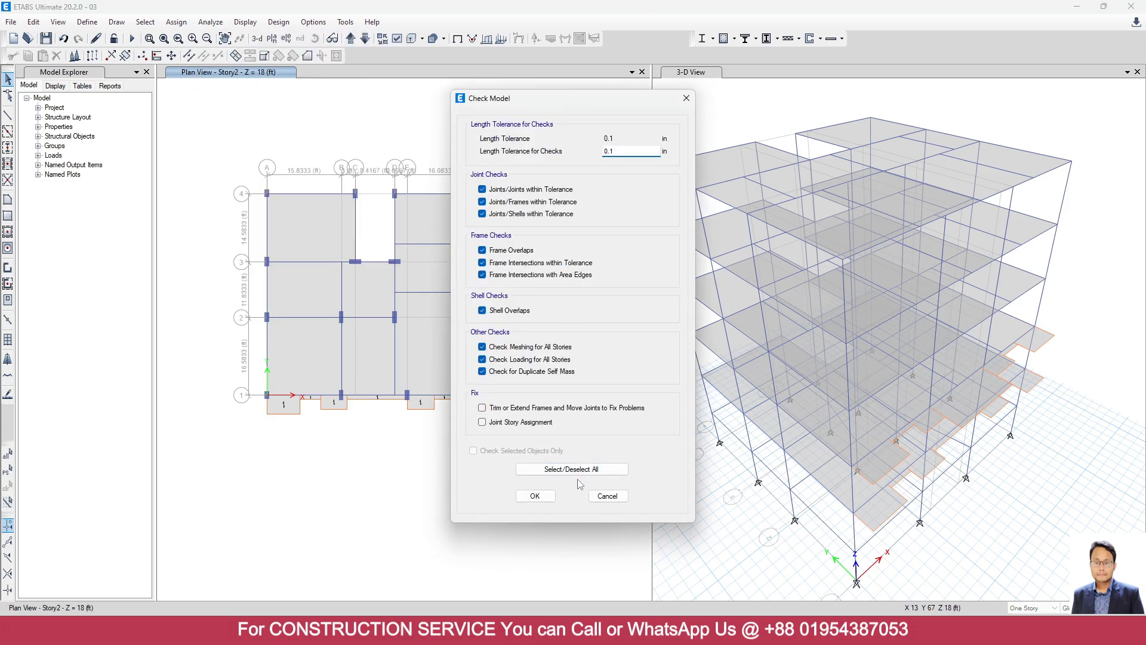
{"action": "left_click", "coordinate": [482, 407]}
{"action": "left_click", "coordinate": [481, 422]}
{"action": "left_click", "coordinate": [535, 495]}
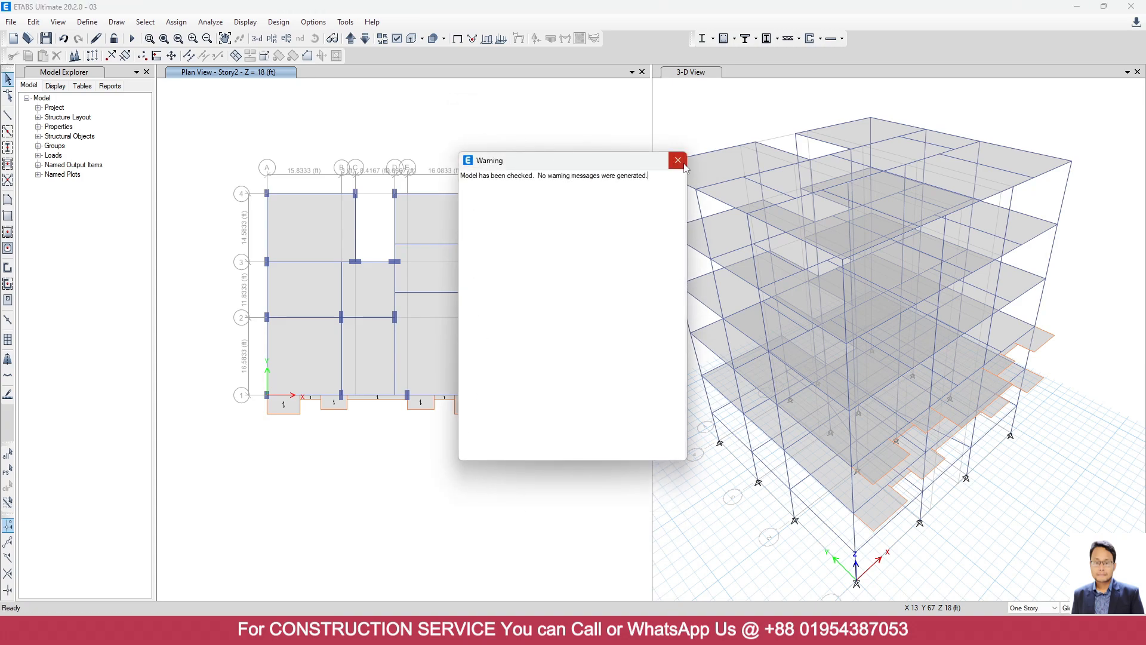
{"action": "left_click", "coordinate": [678, 161]}
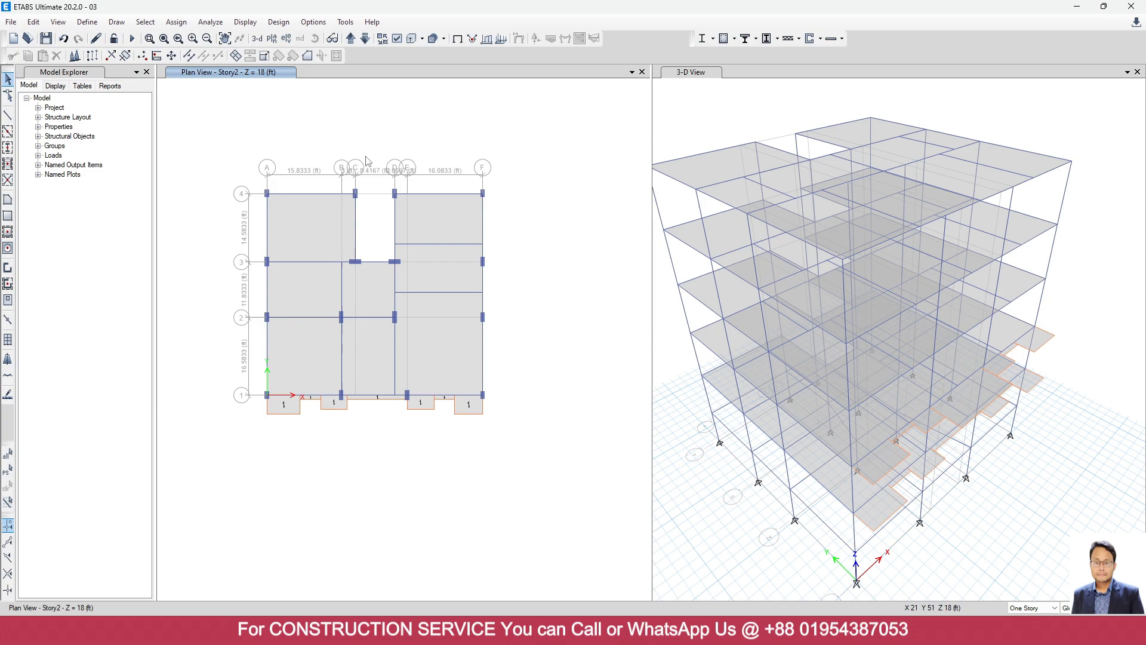
Show the Story3 plan.
{"action": "left_click", "coordinate": [351, 38]}
{"action": "scroll", "coordinate": [281, 392], "scroll_direction": "up", "scroll_amount": 3}
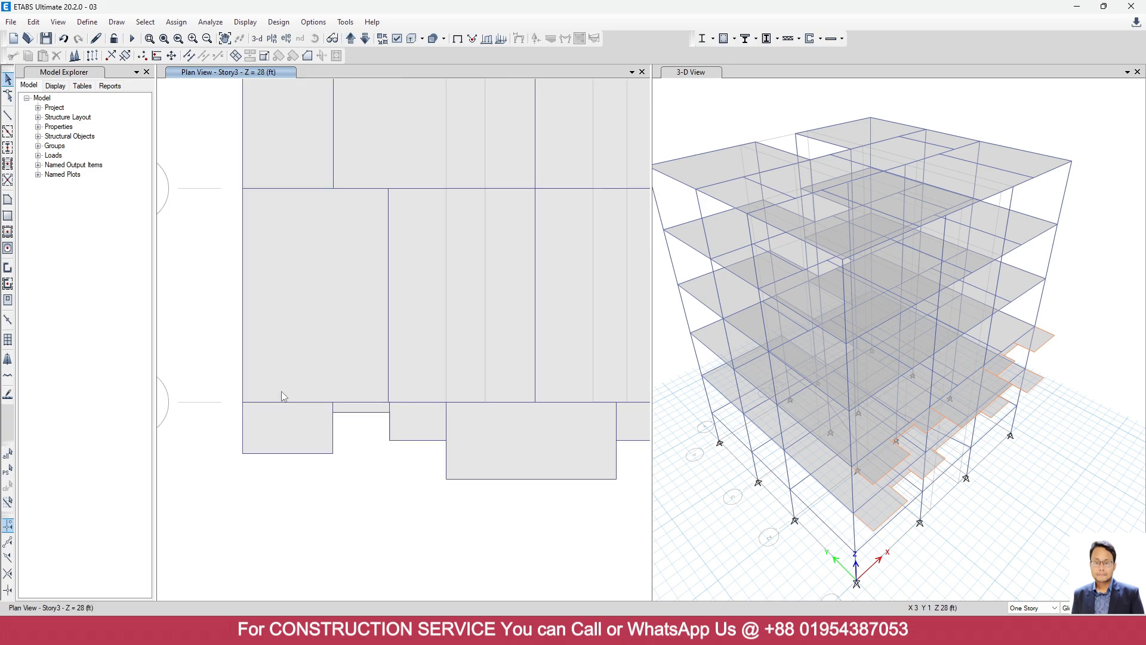
{"action": "left_click", "coordinate": [288, 429]}
{"action": "scroll", "coordinate": [367, 411], "scroll_direction": "up", "scroll_amount": 3}
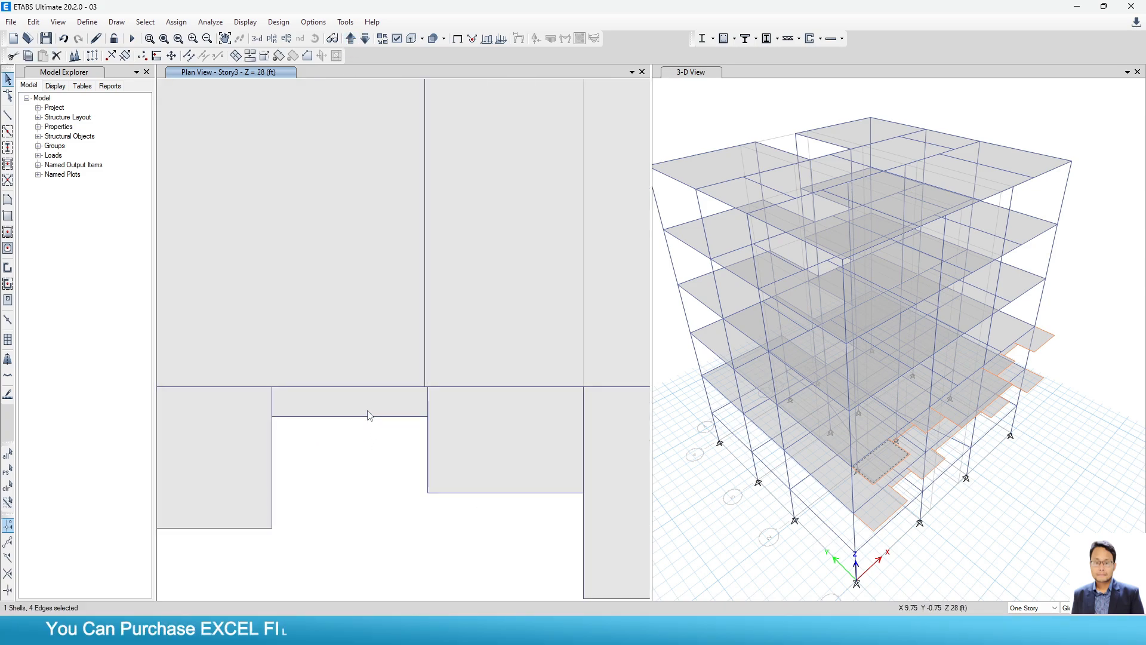
{"action": "left_click", "coordinate": [271, 445]}
{"action": "scroll", "coordinate": [328, 450], "scroll_direction": "down", "scroll_amount": 3}
{"action": "scroll", "coordinate": [280, 479], "scroll_direction": "up", "scroll_amount": 3}
{"action": "left_click", "coordinate": [281, 473]}
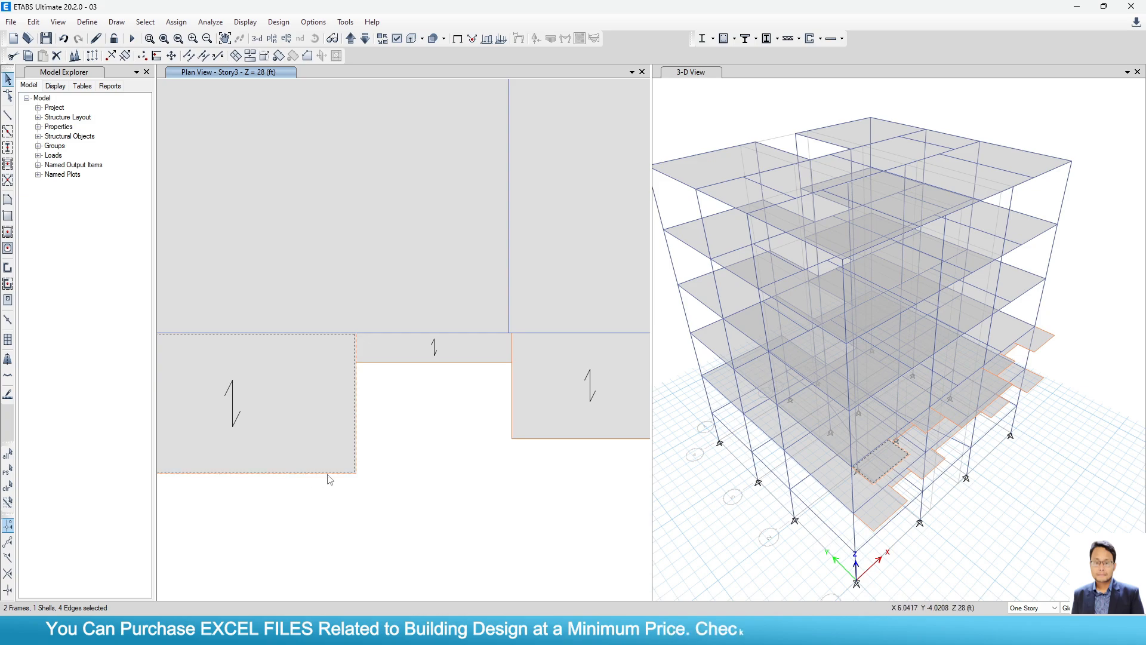
{"action": "scroll", "coordinate": [354, 477], "scroll_direction": "down", "scroll_amount": 3}
{"action": "scroll", "coordinate": [276, 463], "scroll_direction": "up", "scroll_amount": 3}
{"action": "left_click", "coordinate": [253, 454]}
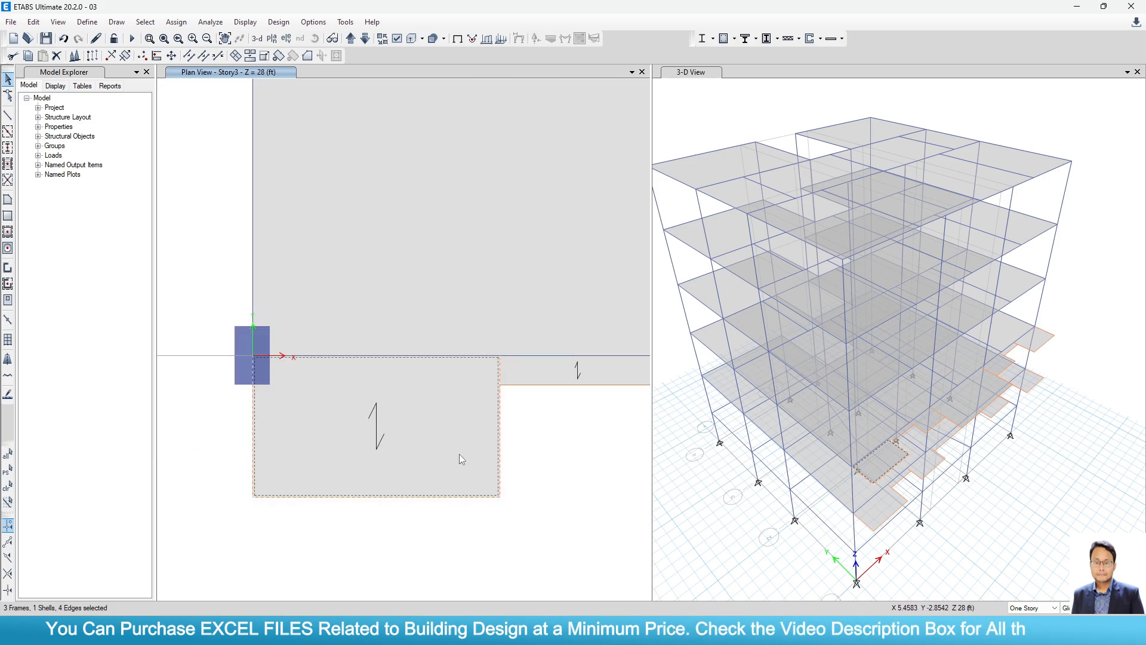
{"action": "scroll", "coordinate": [305, 418], "scroll_direction": "down", "scroll_amount": 3}
{"action": "scroll", "coordinate": [401, 405], "scroll_direction": "up", "scroll_amount": 3}
{"action": "left_click", "coordinate": [366, 407]}
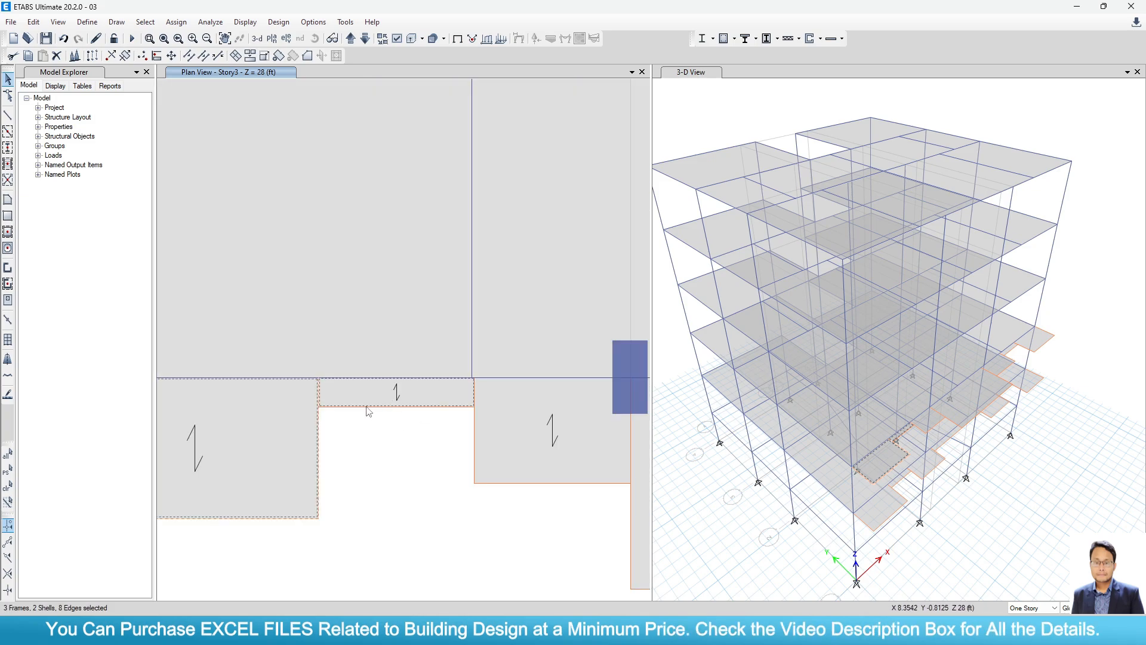
{"action": "key", "text": "Escape"}
Select all the cantilever edge frames along grid 1 on Story3, from grid A to grid F.
{"action": "left_click", "coordinate": [319, 445]}
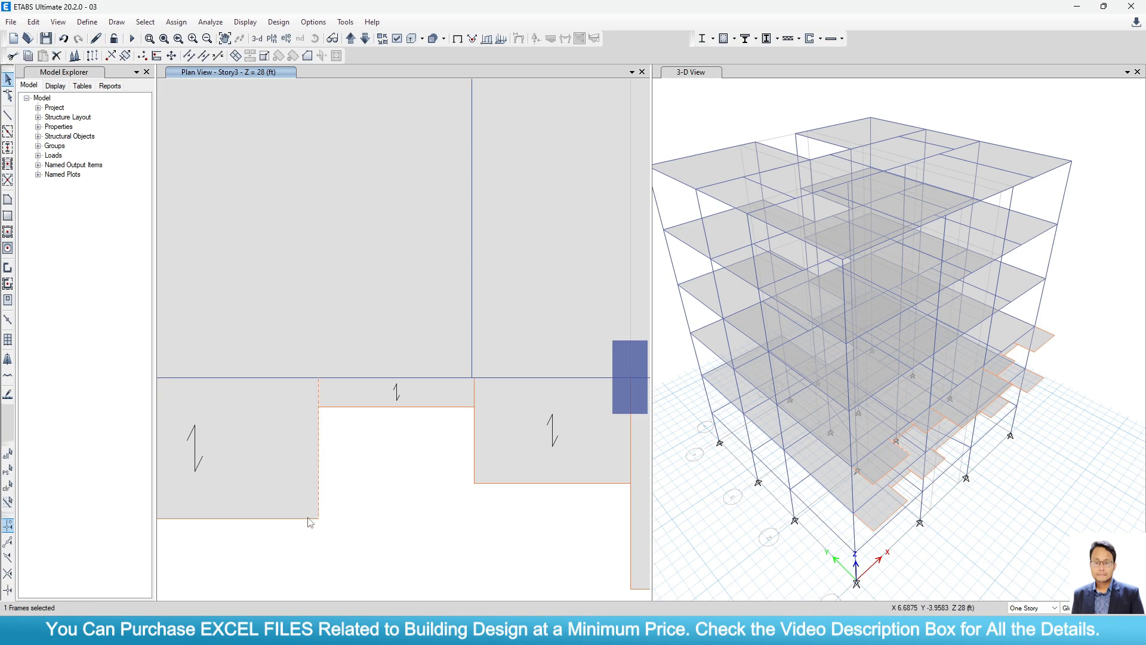
{"action": "scroll", "coordinate": [309, 523], "scroll_direction": "down", "scroll_amount": 3}
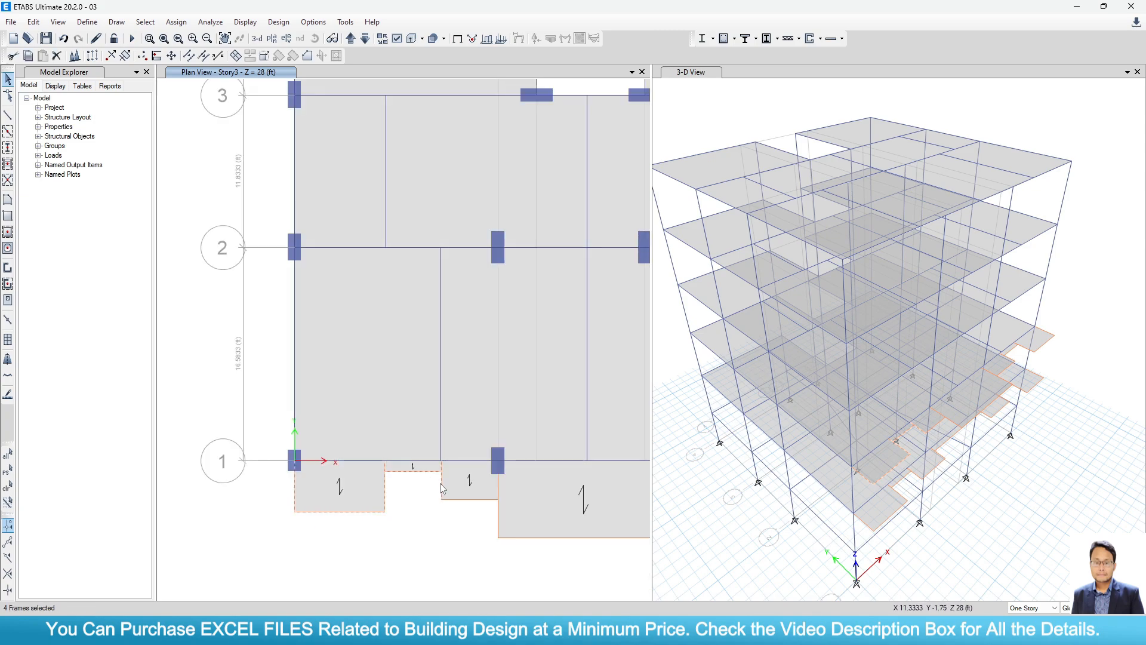
{"action": "left_click", "coordinate": [499, 482]}
{"action": "middle_click_drag", "start_coordinate": [518, 507], "coordinate": [380, 419]}
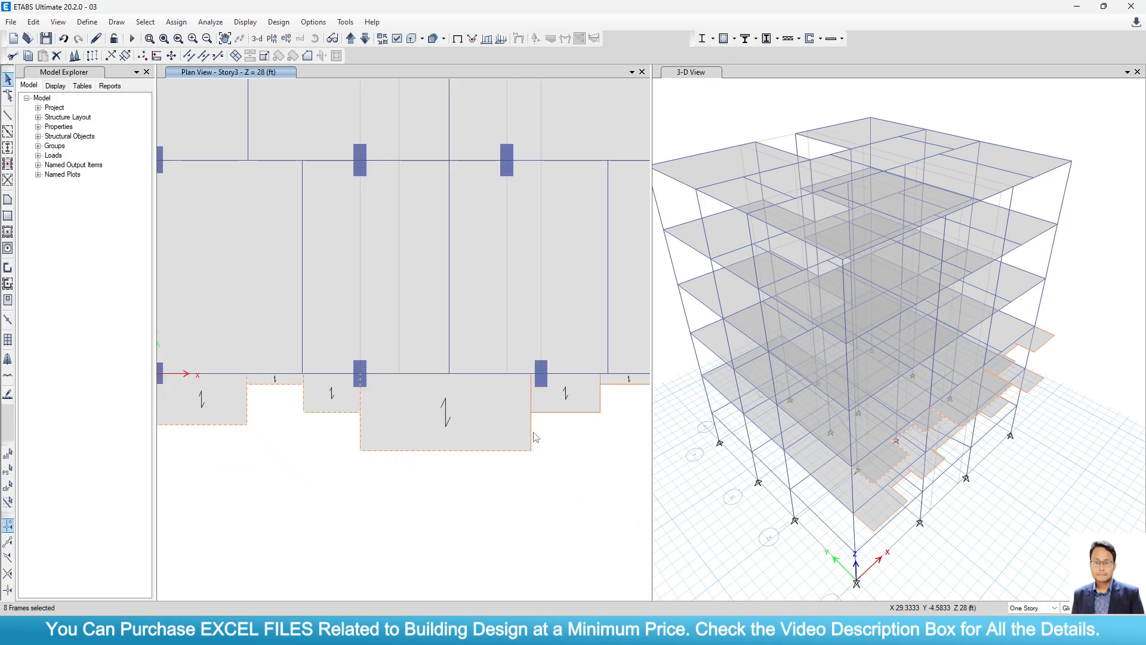
{"action": "left_click", "coordinate": [541, 413]}
{"action": "left_click", "coordinate": [601, 399]}
{"action": "middle_click_drag", "start_coordinate": [600, 399], "coordinate": [385, 422]}
{"action": "left_click", "coordinate": [383, 417]}
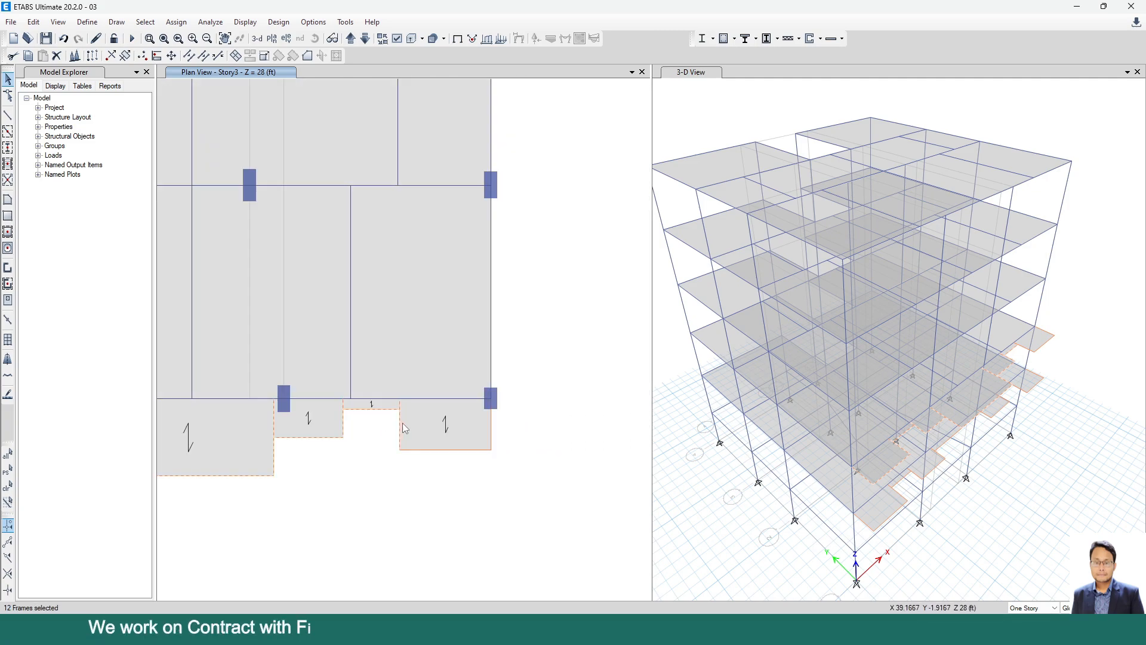
{"action": "left_click", "coordinate": [418, 450]}
{"action": "left_click", "coordinate": [490, 435]}
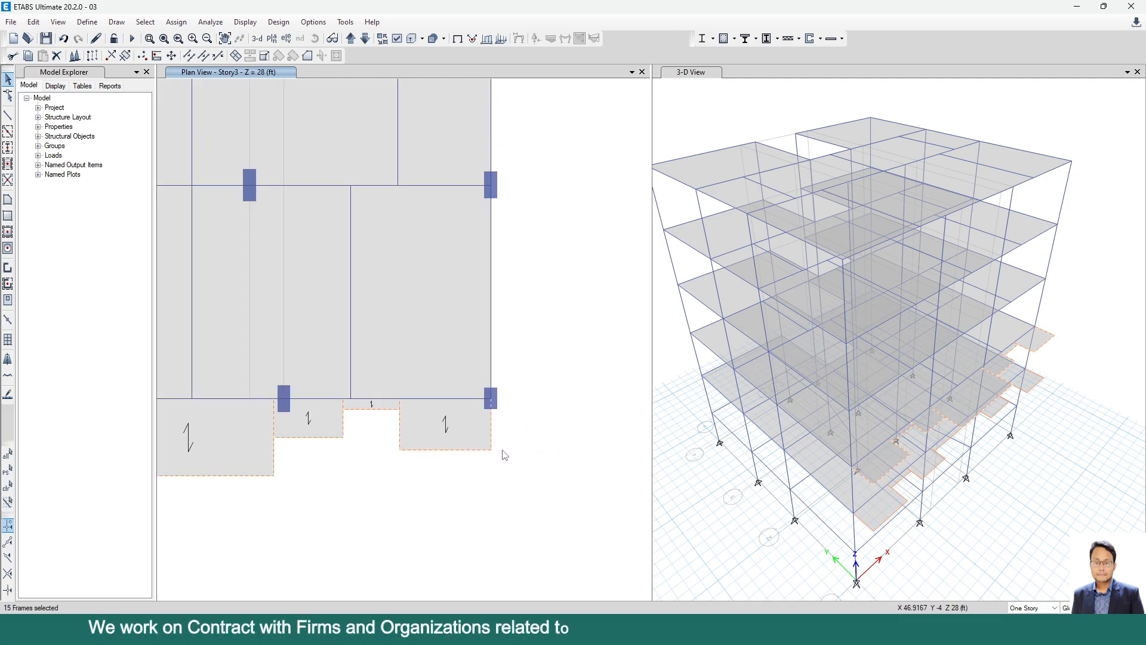
{"action": "scroll", "coordinate": [502, 450], "scroll_direction": "down", "scroll_amount": 5}
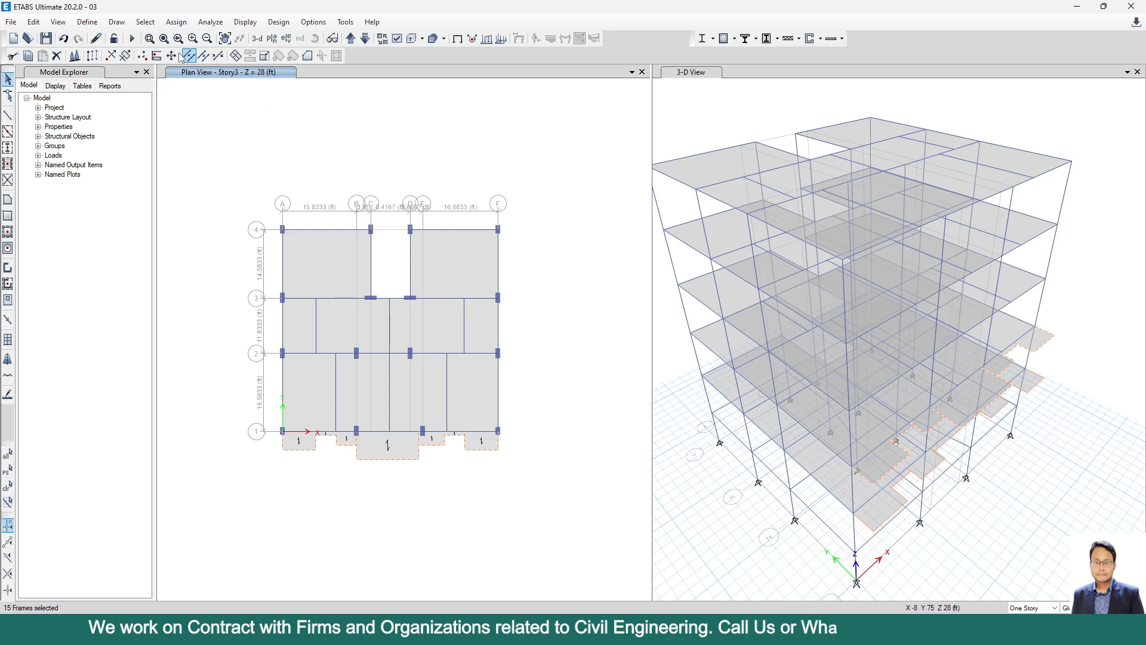
Replicate the selected edge frames on Story4, Story5 and Story6, and check them in the Story4 plan.
{"action": "left_click", "coordinate": [93, 55]}
{"action": "left_click", "coordinate": [801, 210]}
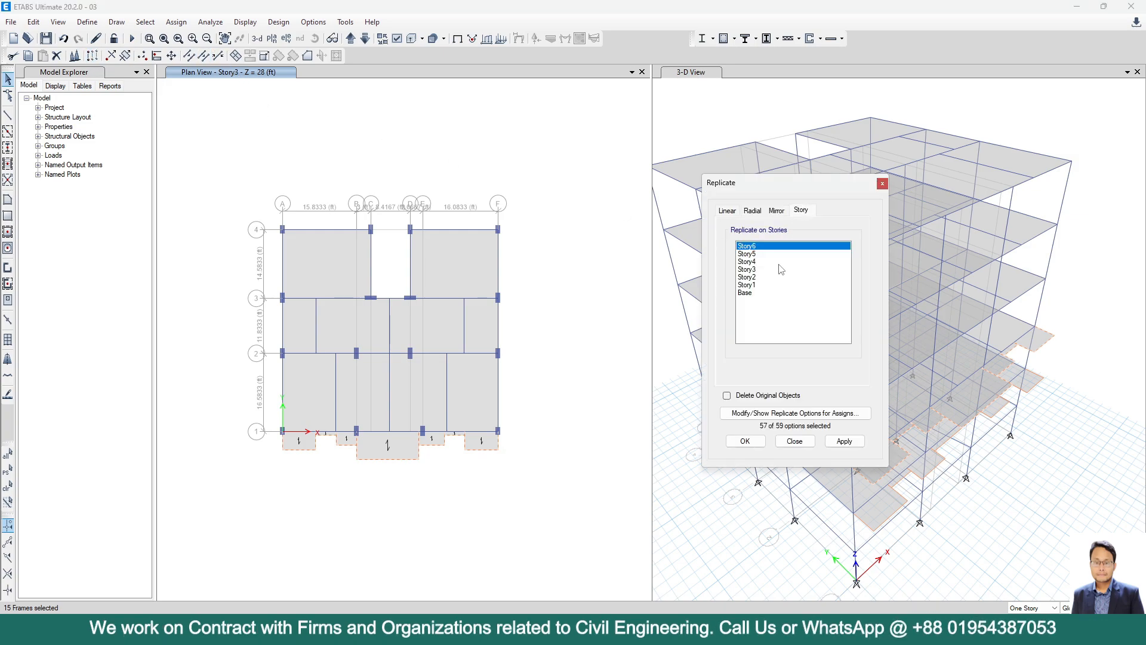
{"action": "left_click", "coordinate": [752, 262], "text": "ctrl"}
{"action": "left_click", "coordinate": [753, 255], "text": "ctrl"}
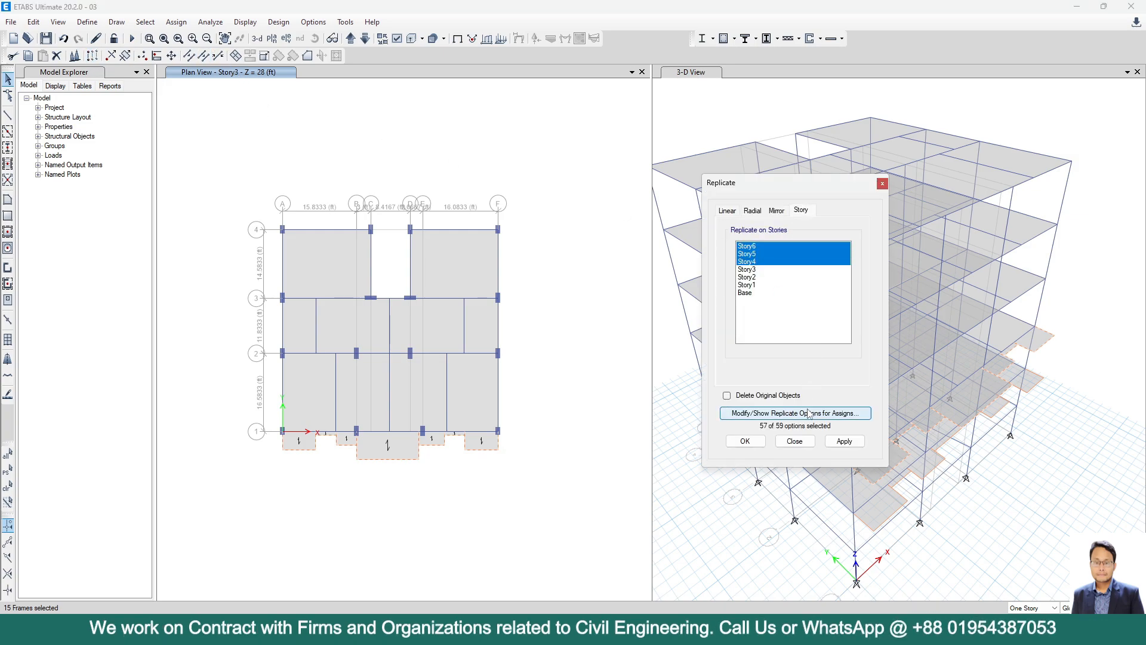
{"action": "left_click", "coordinate": [844, 442]}
{"action": "left_click", "coordinate": [745, 440]}
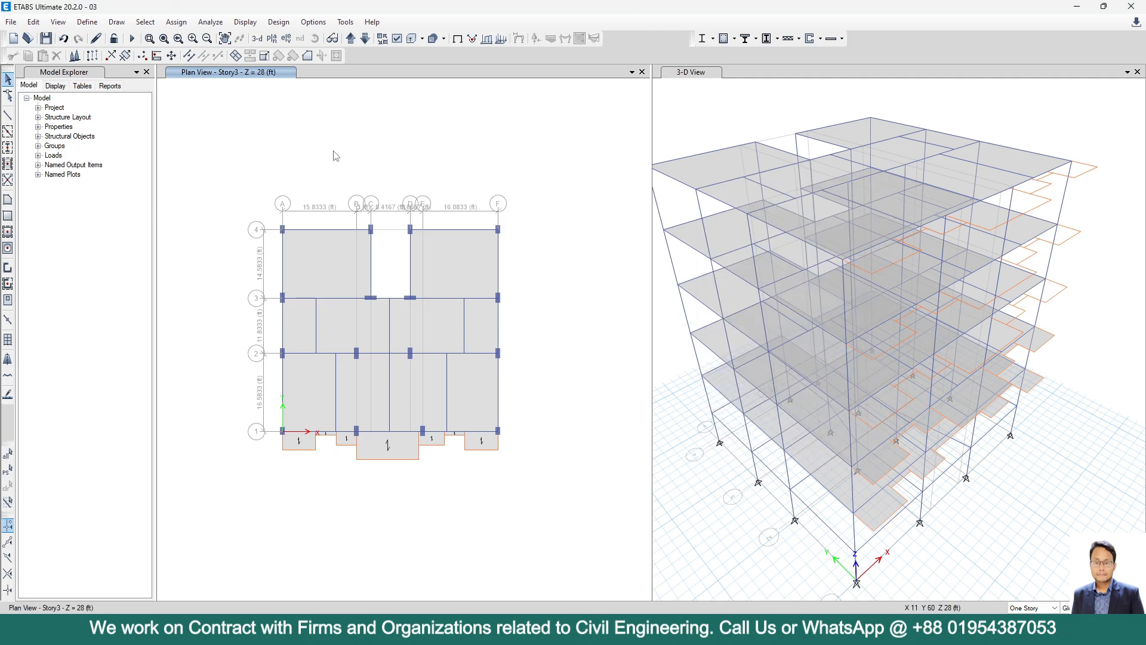
{"action": "left_click", "coordinate": [351, 38]}
{"action": "scroll", "coordinate": [383, 474], "scroll_direction": "up", "scroll_amount": 3}
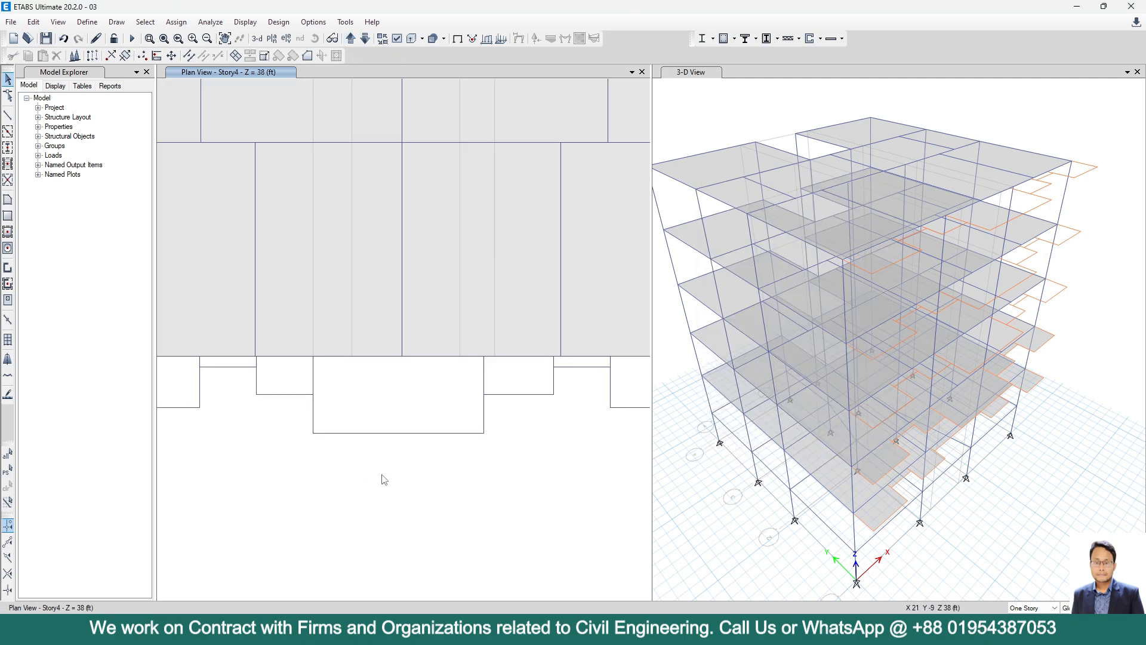
{"action": "scroll", "coordinate": [313, 374], "scroll_direction": "down", "scroll_amount": 3}
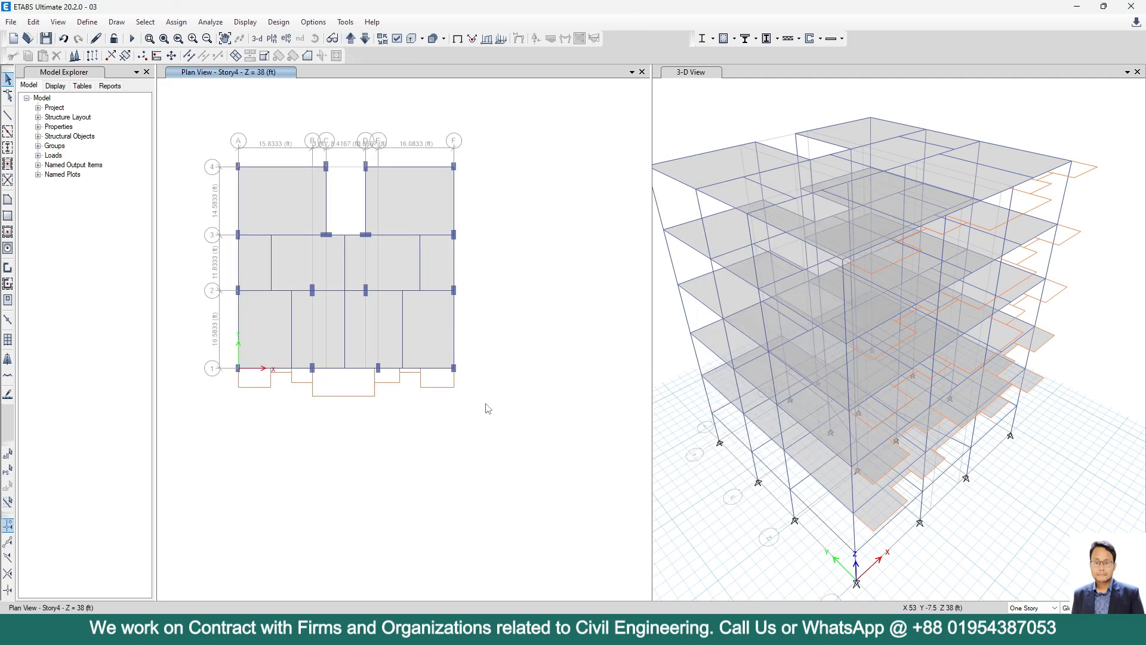
Return to the Story3 plan and select all the cantilever slabs along grid 1.
{"action": "left_click", "coordinate": [364, 39]}
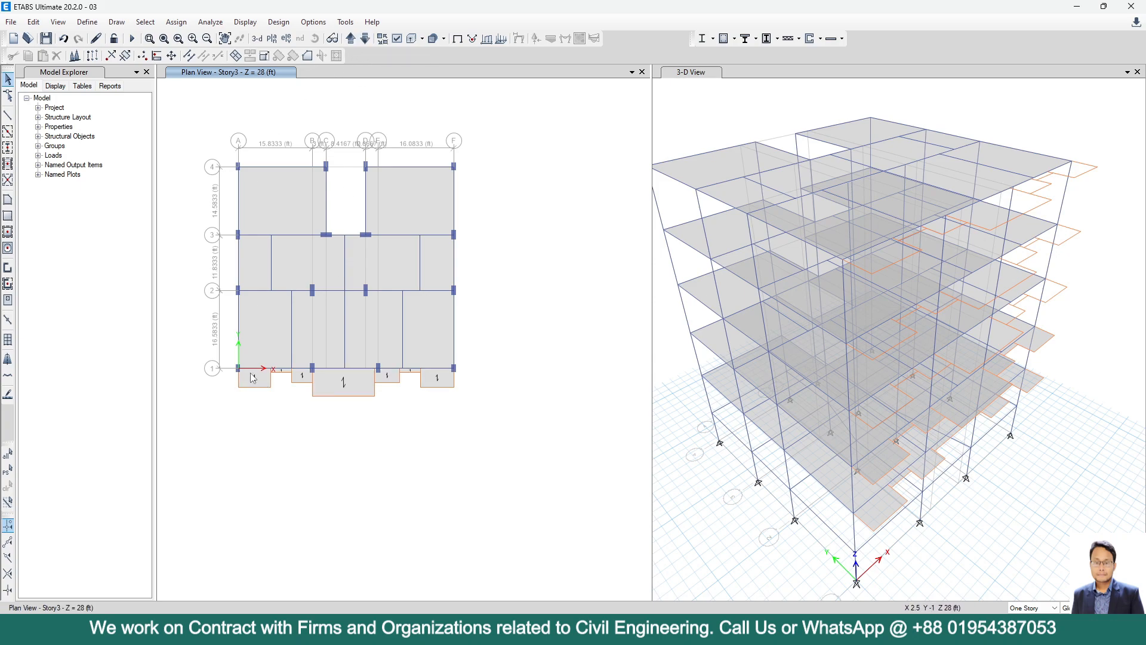
{"action": "scroll", "coordinate": [252, 385], "scroll_direction": "up", "scroll_amount": 3}
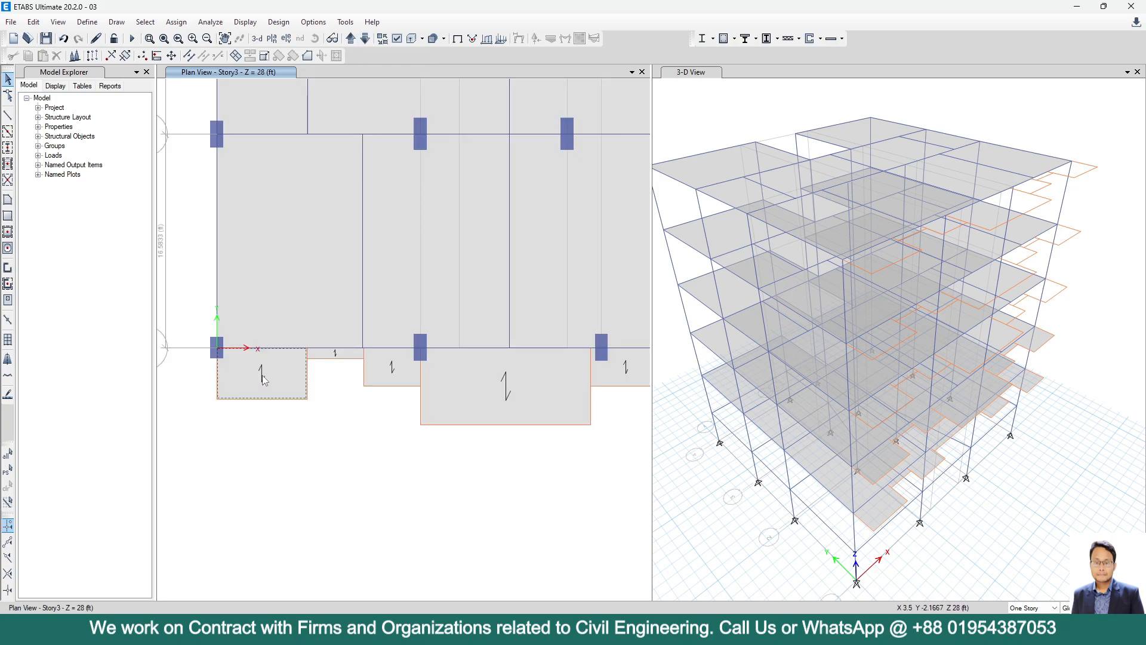
{"action": "left_click", "coordinate": [393, 365]}
{"action": "left_click", "coordinate": [464, 367]}
{"action": "scroll", "coordinate": [334, 387], "scroll_direction": "down", "scroll_amount": 3}
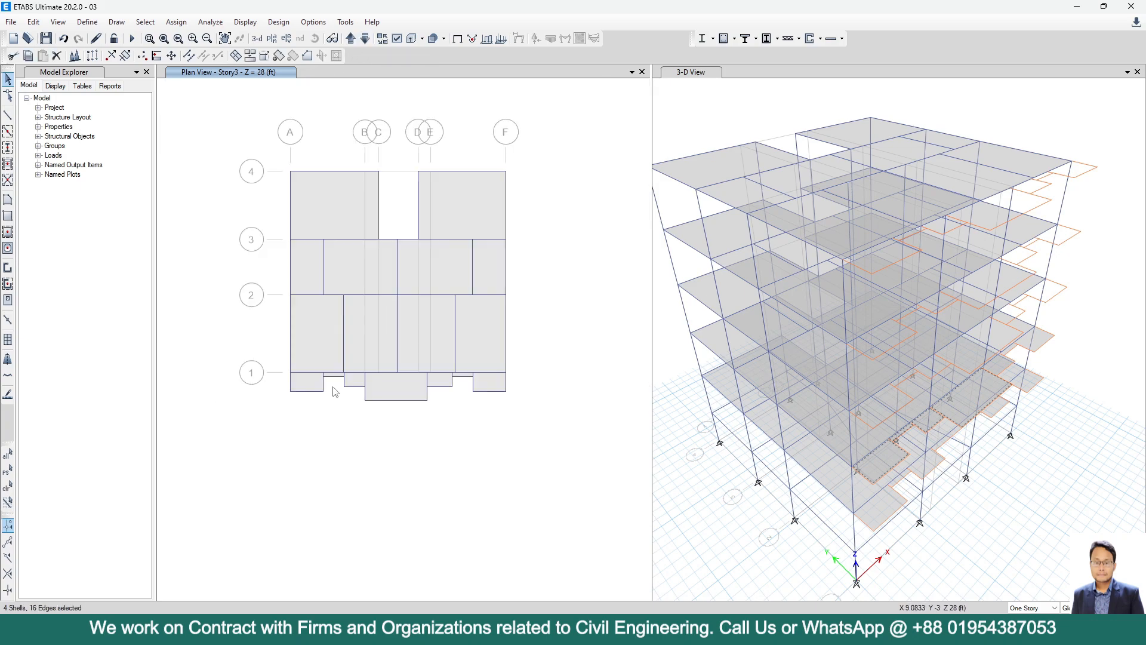
{"action": "scroll", "coordinate": [448, 378], "scroll_direction": "up", "scroll_amount": 3}
{"action": "left_click", "coordinate": [444, 380]}
{"action": "left_click", "coordinate": [487, 368]}
{"action": "left_click", "coordinate": [553, 380]}
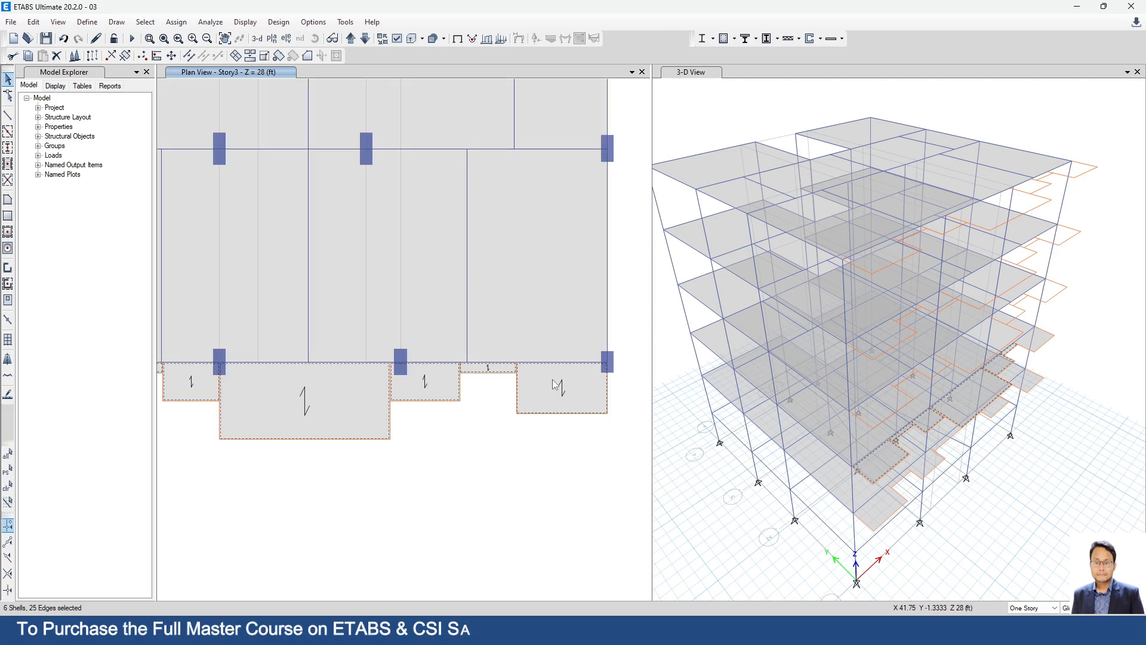
{"action": "scroll", "coordinate": [510, 398], "scroll_direction": "down", "scroll_amount": 3}
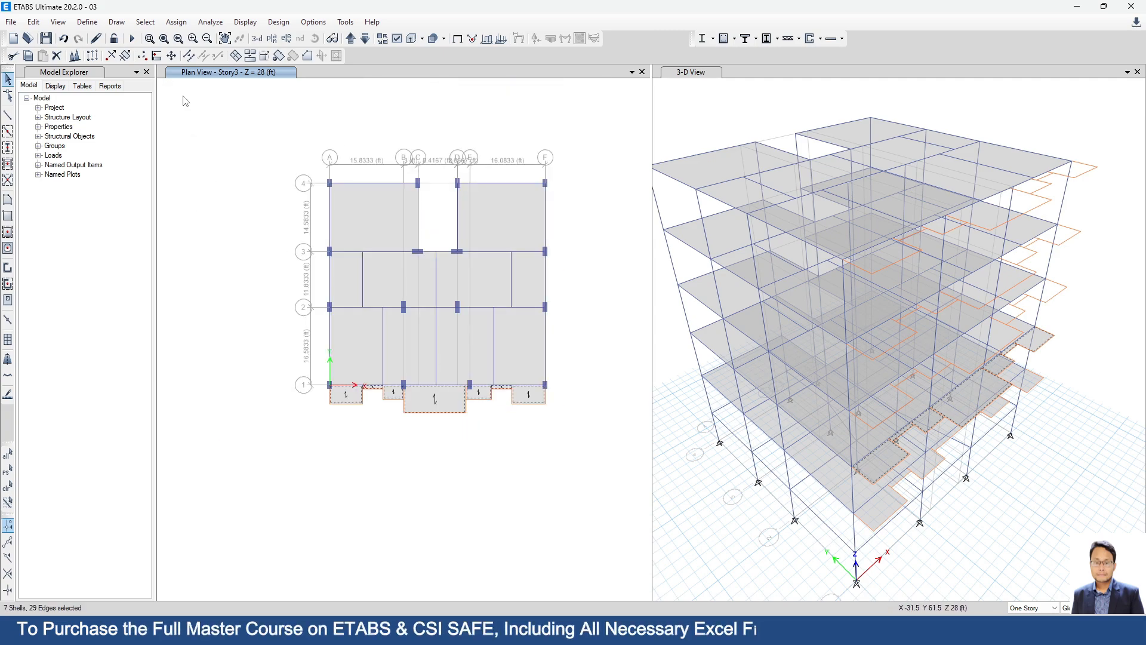
Replicate the selected slabs on Story4, Story5 and Story6, and review the story plans, ending on Story2.
{"action": "left_click", "coordinate": [92, 55]}
{"action": "left_click", "coordinate": [800, 210]}
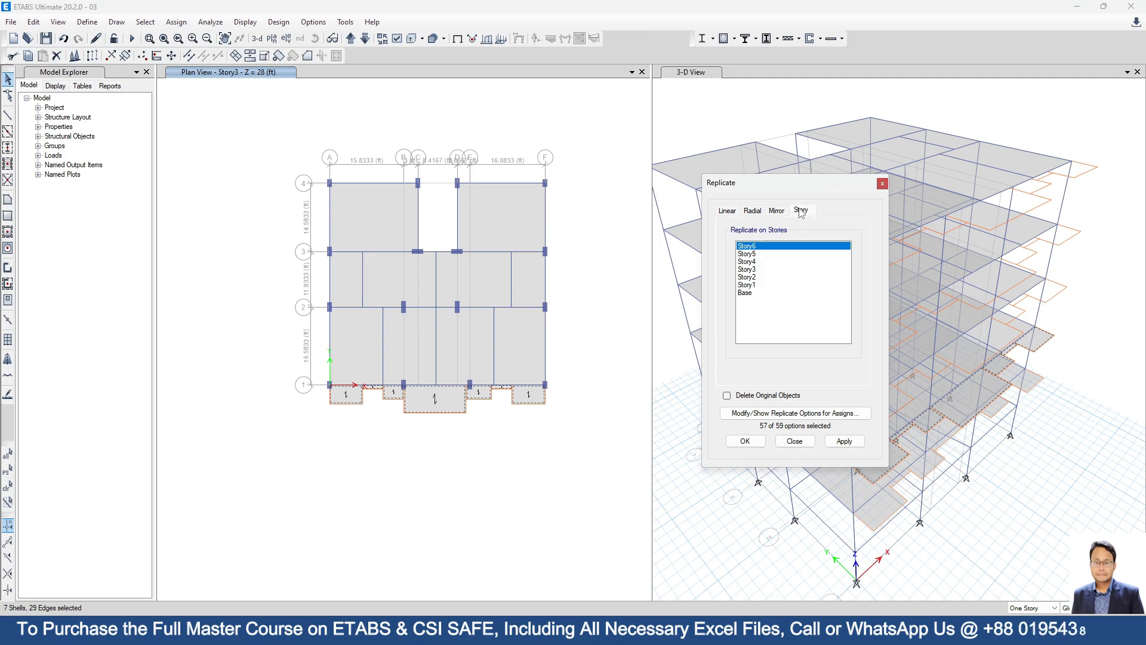
{"action": "left_click_drag", "start_coordinate": [748, 261], "coordinate": [752, 246]}
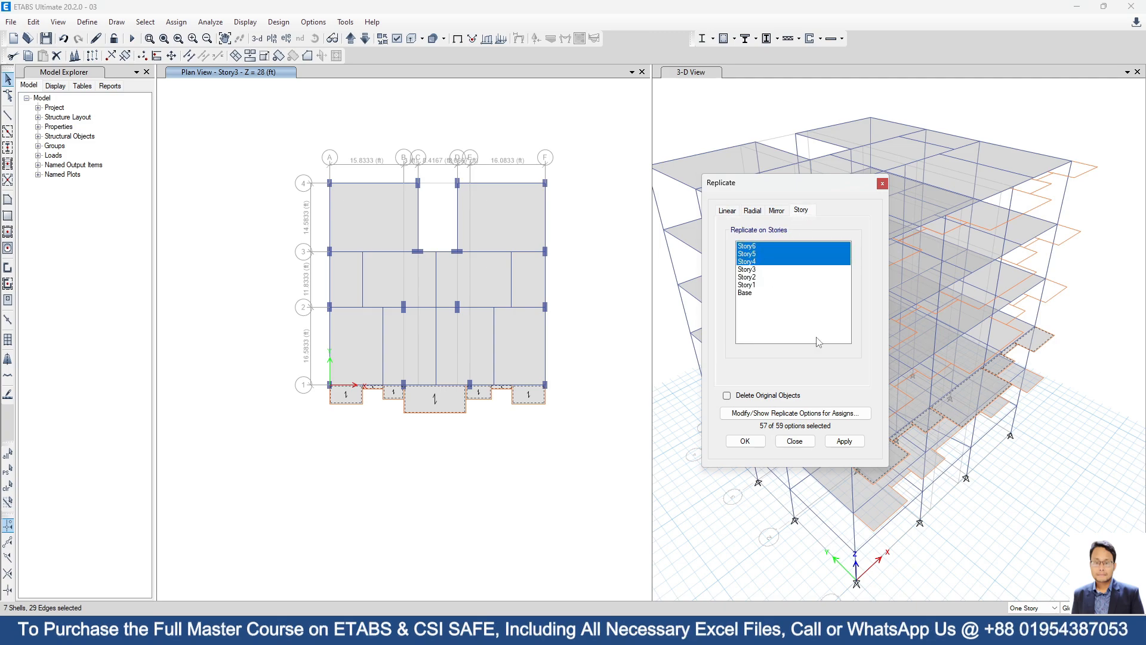
{"action": "left_click", "coordinate": [844, 441]}
{"action": "left_click", "coordinate": [745, 441]}
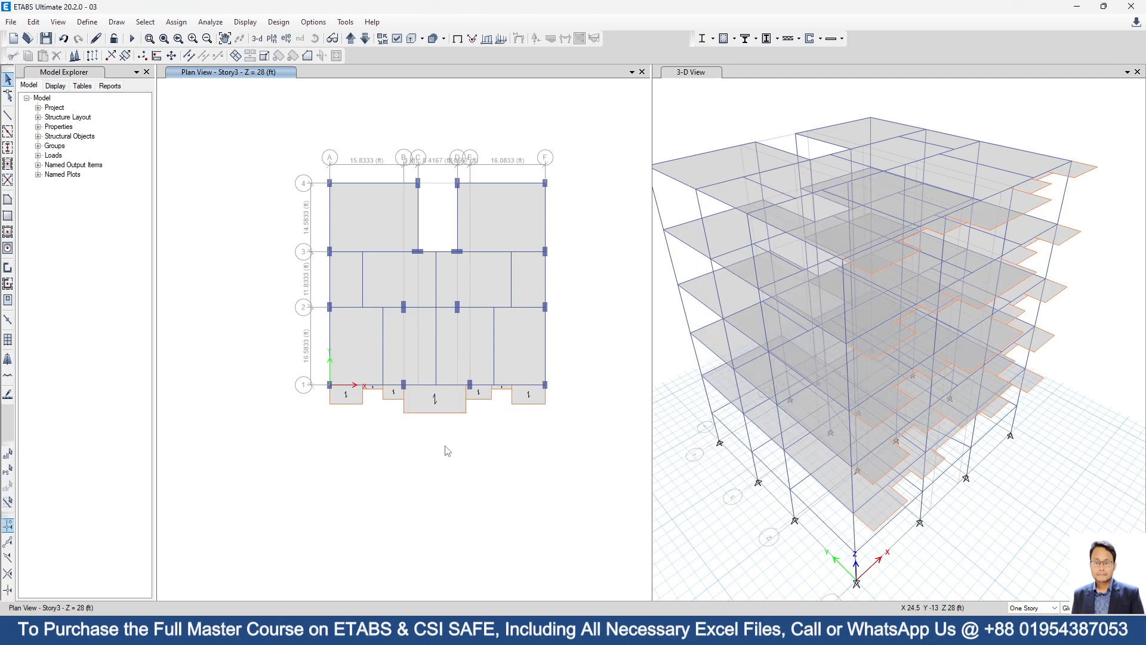
{"action": "left_click", "coordinate": [352, 38]}
{"action": "left_click", "coordinate": [351, 38]}
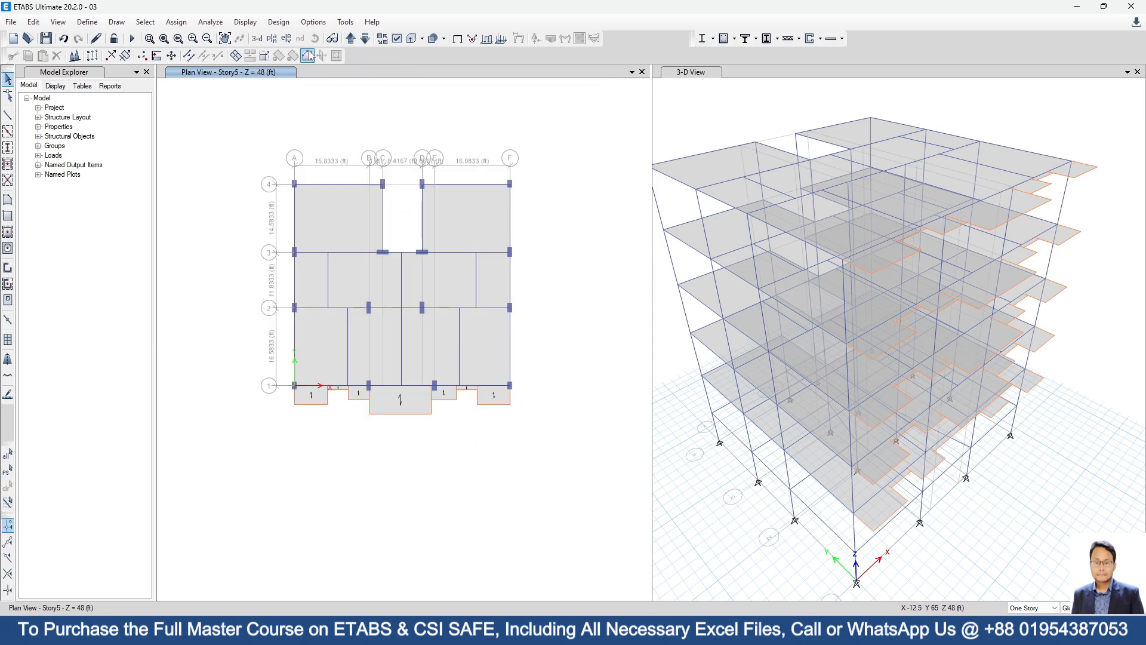
{"action": "left_click", "coordinate": [351, 38]}
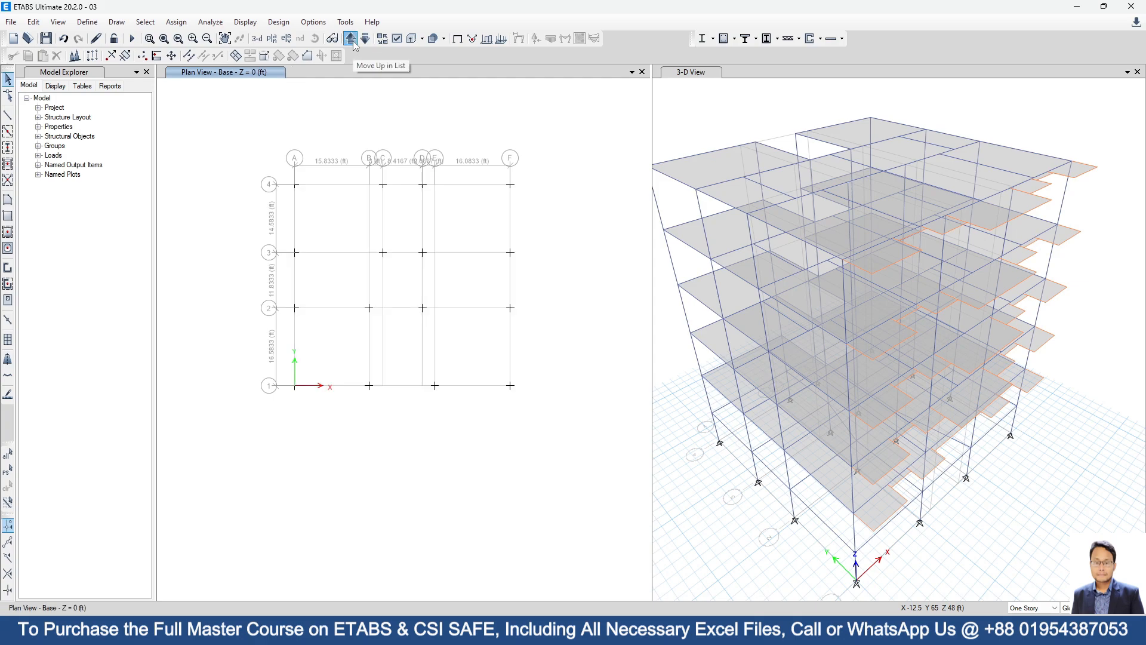
{"action": "left_click", "coordinate": [351, 39]}
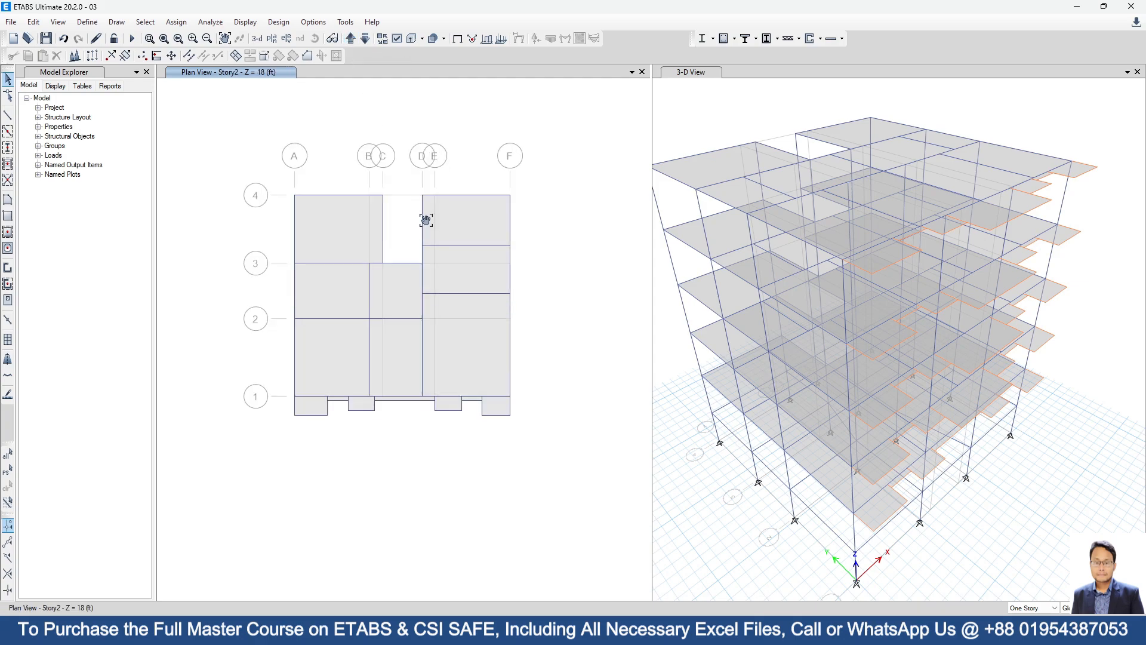
Run Check Model with all checks plus the trim or extend frames fix, and close the report.
{"action": "left_click", "coordinate": [207, 22]}
{"action": "left_click", "coordinate": [238, 34]}
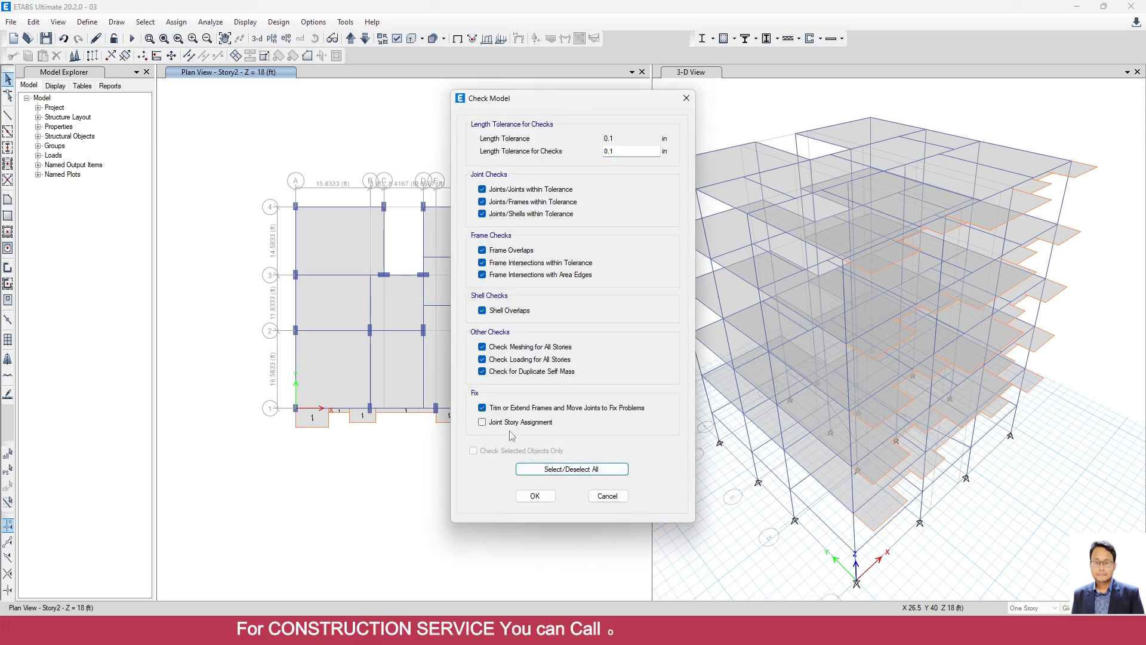
{"action": "left_click", "coordinate": [534, 498]}
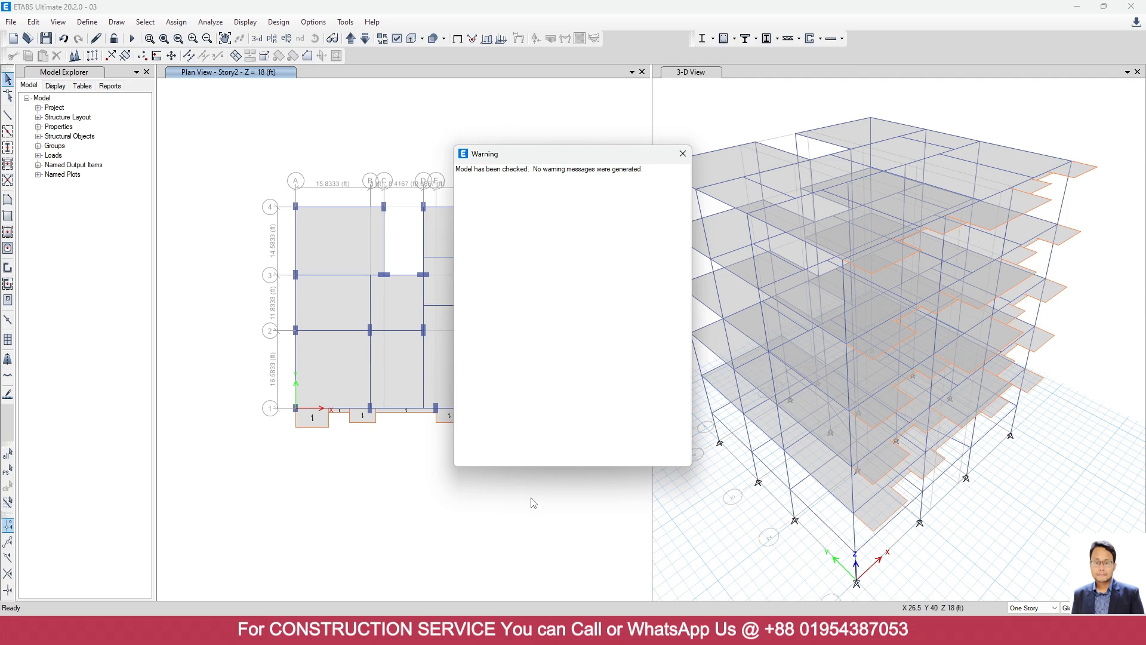
{"action": "left_click", "coordinate": [683, 154]}
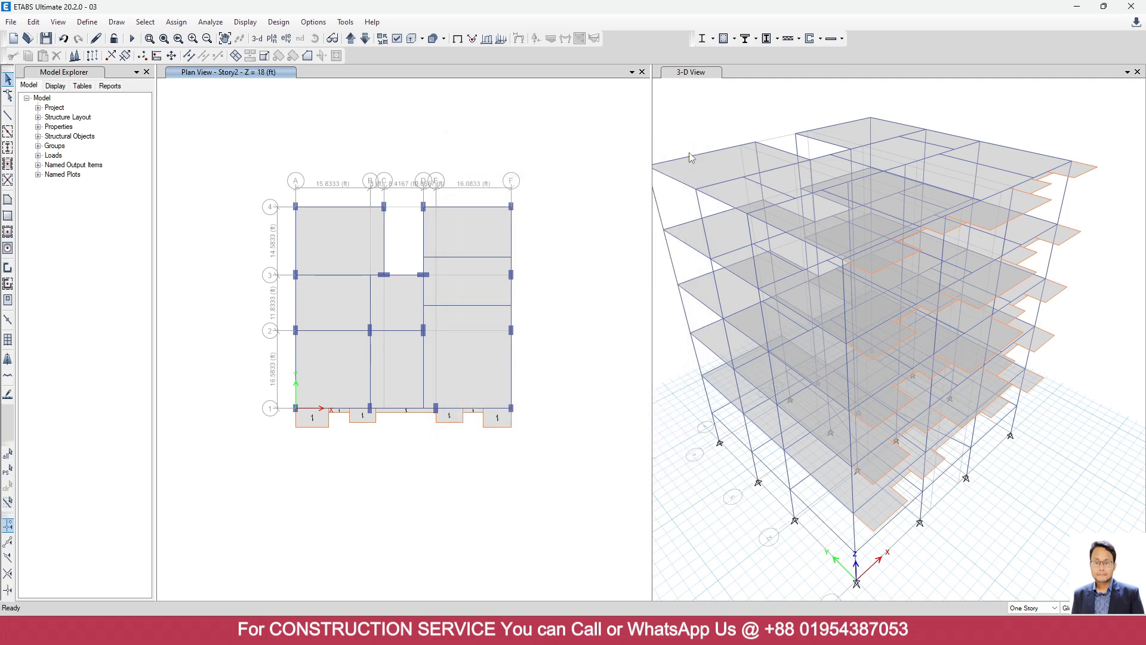
{"action": "left_click", "coordinate": [691, 157]}
{"action": "scroll", "coordinate": [717, 162], "scroll_direction": "down", "scroll_amount": 5}
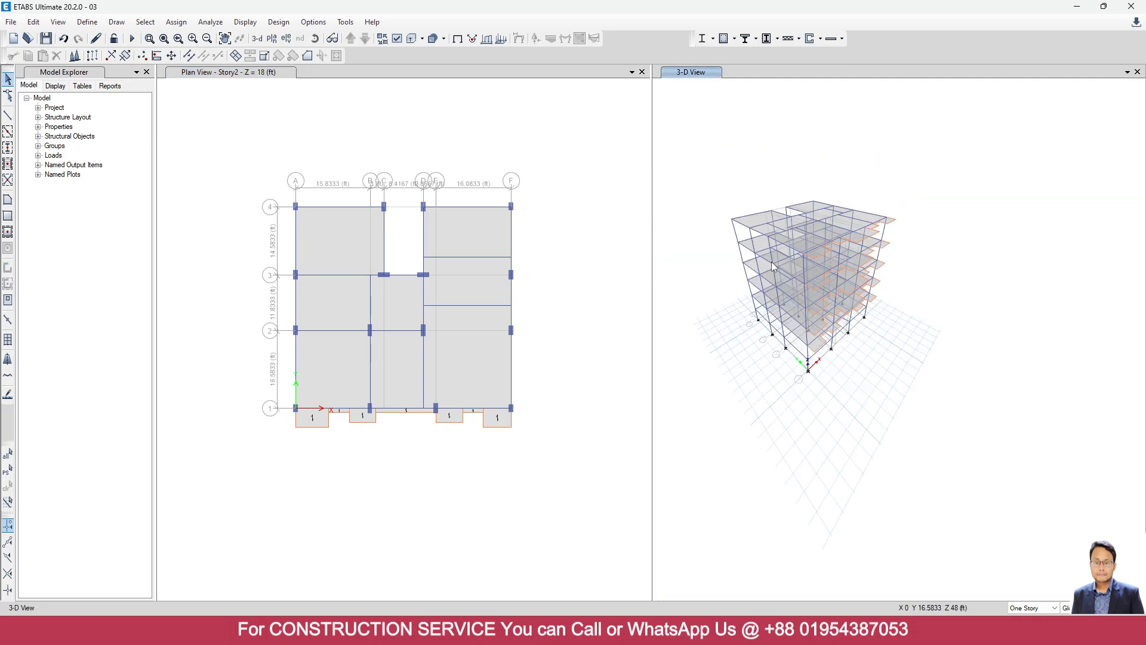
{"action": "scroll", "coordinate": [764, 243], "scroll_direction": "up", "scroll_amount": 3}
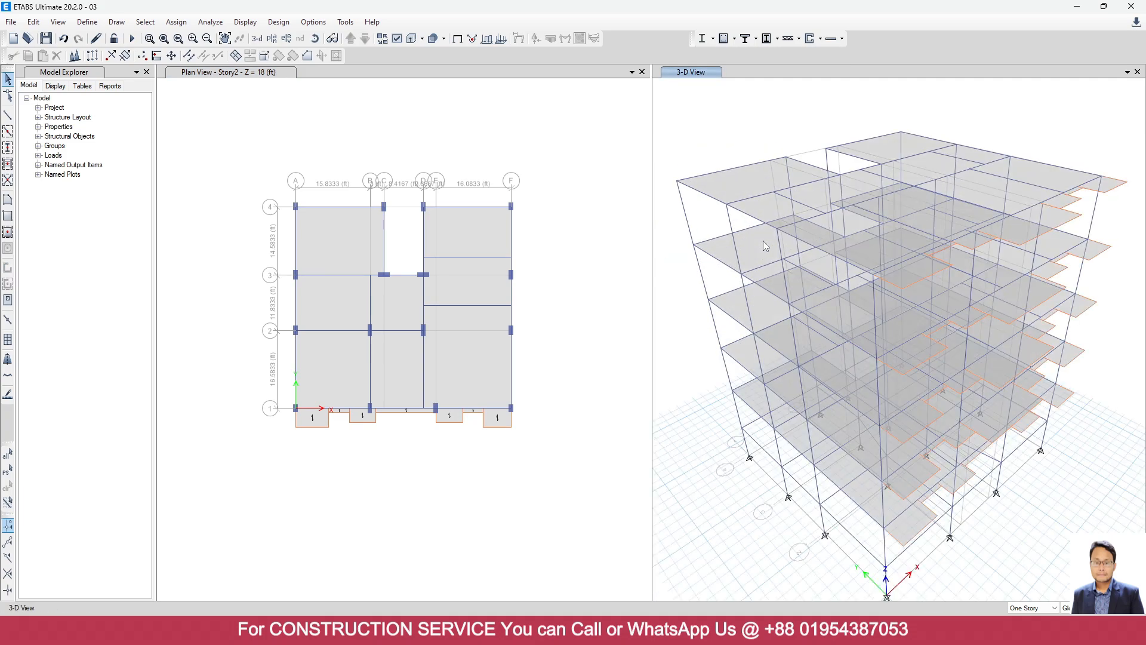